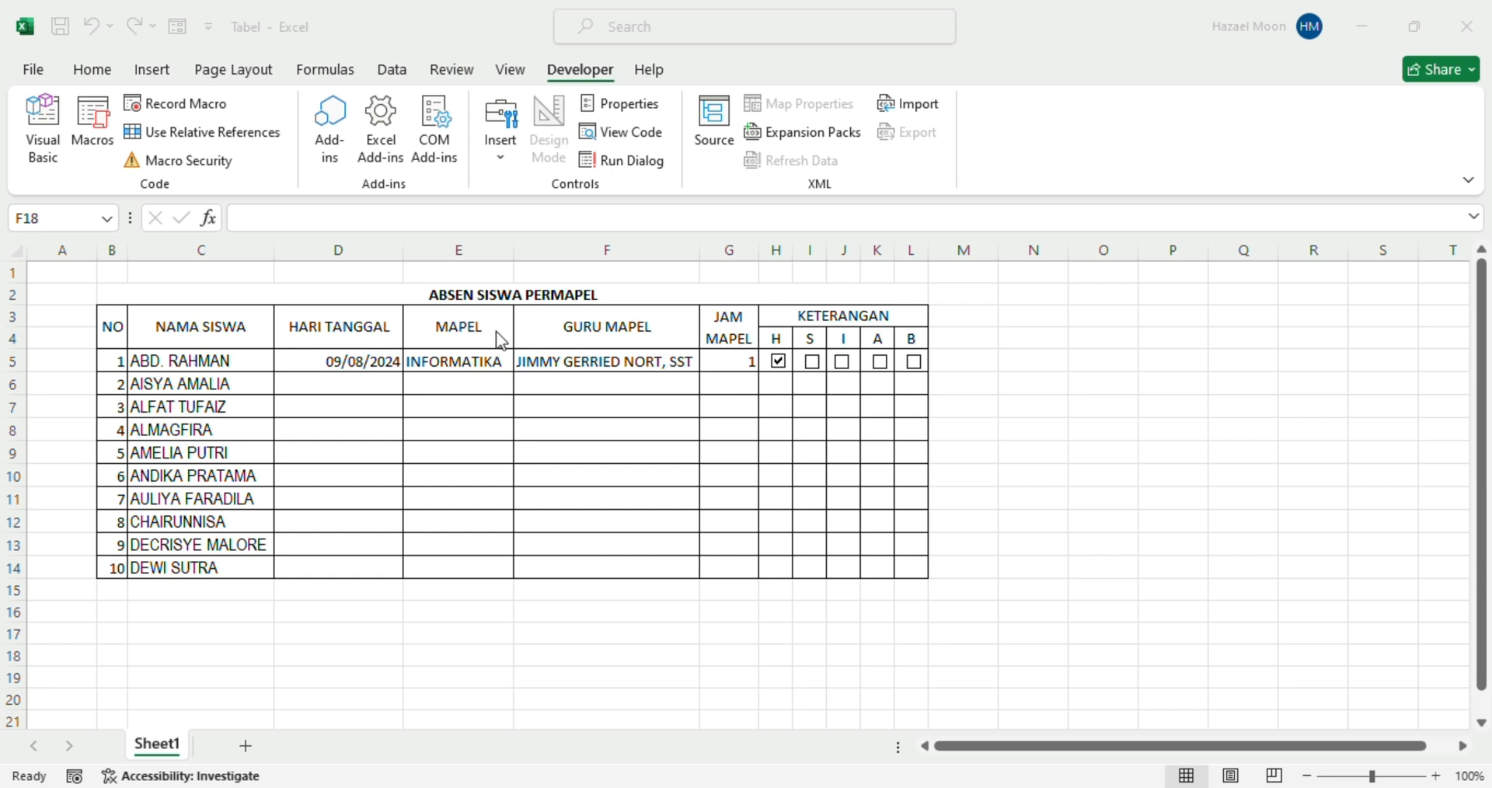
Review the ABSEN SISWA PERMAPEL title and the NO through KETERANGAN headings, then bring up Start
{"action": "left_click", "coordinate": [579, 303]}
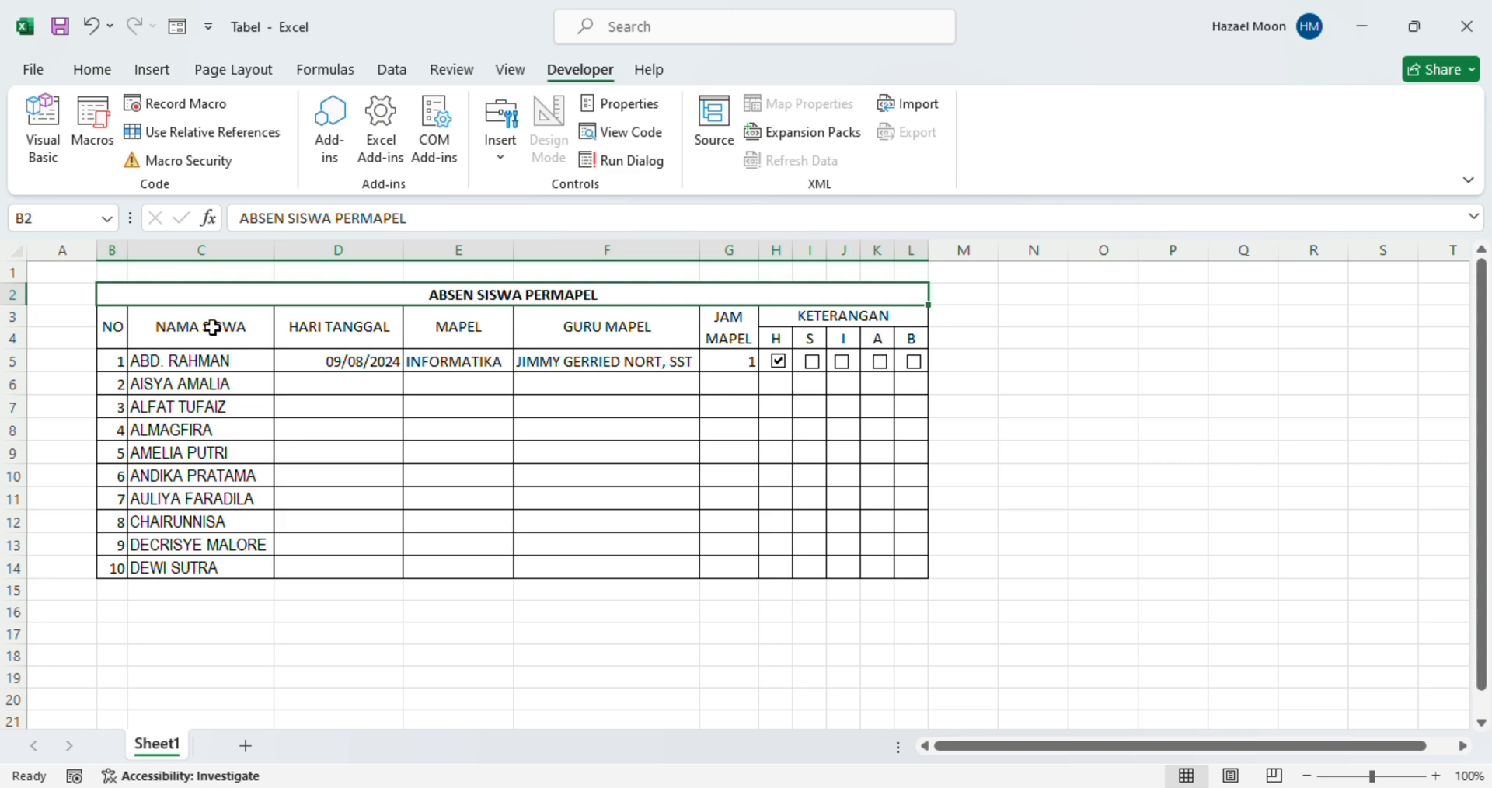
{"action": "left_click", "coordinate": [115, 326]}
{"action": "left_click", "coordinate": [192, 326]}
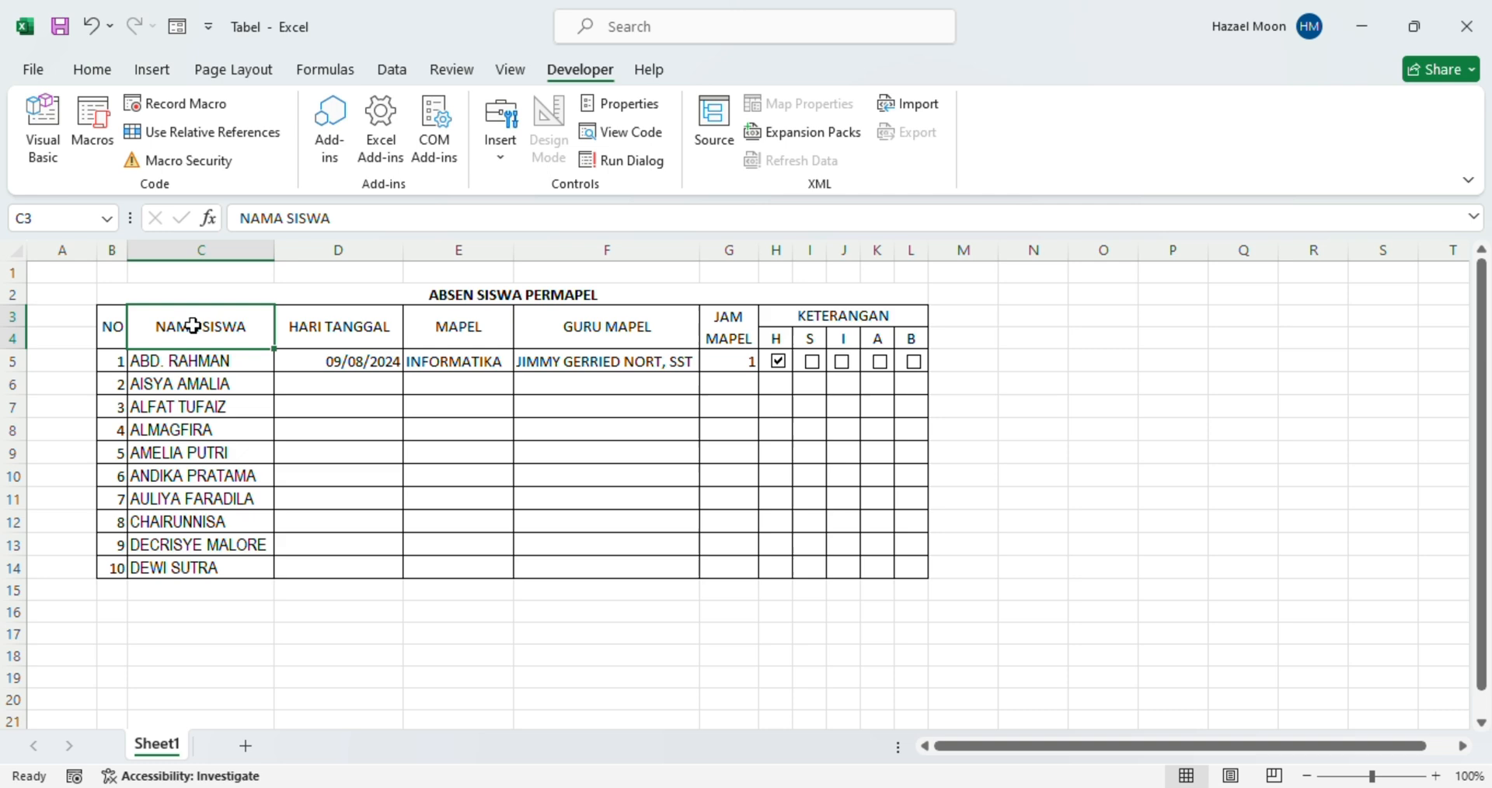
{"action": "left_click", "coordinate": [319, 321]}
{"action": "left_click", "coordinate": [454, 323]}
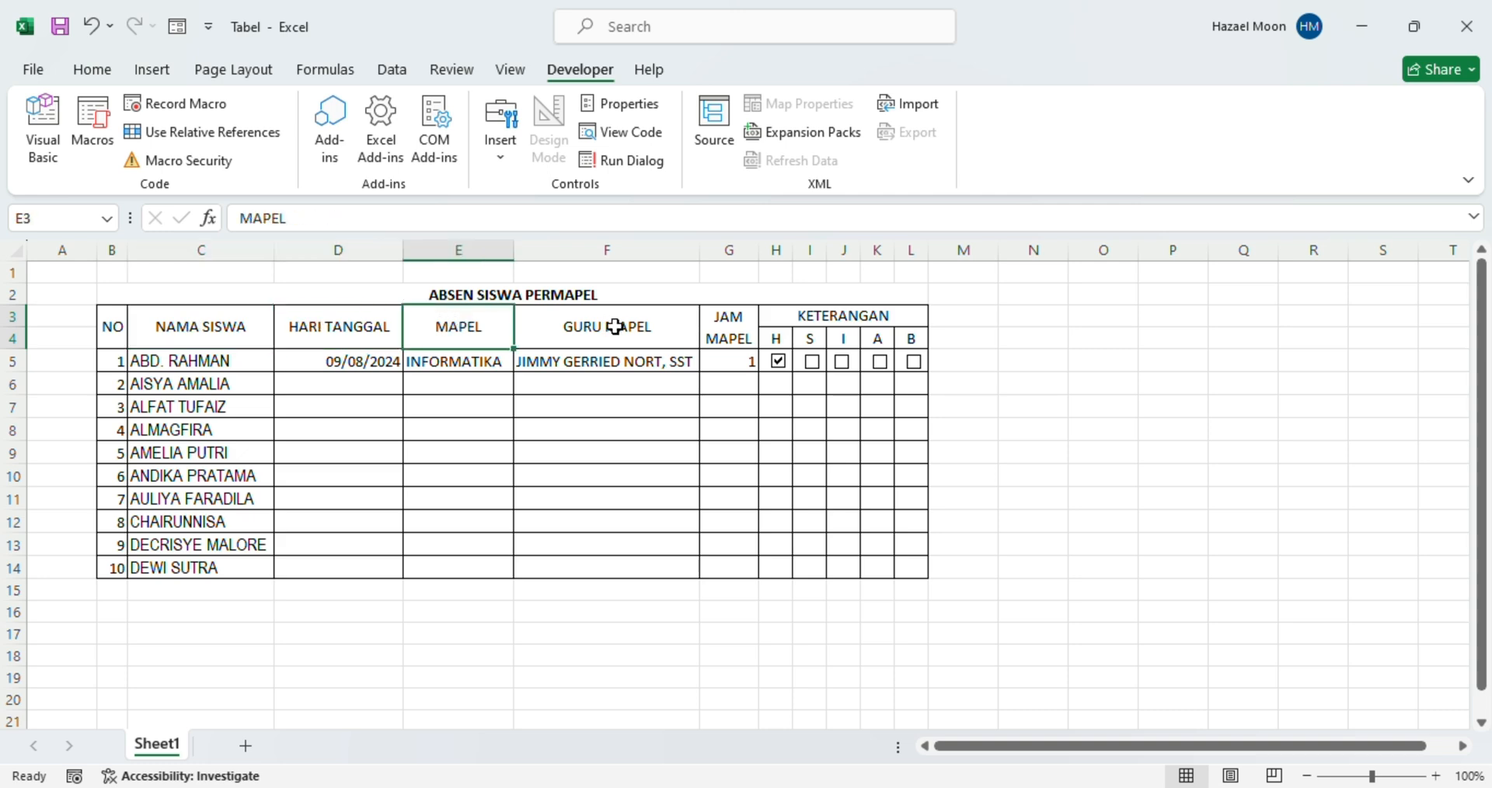
{"action": "left_click", "coordinate": [598, 325]}
{"action": "left_click", "coordinate": [749, 325]}
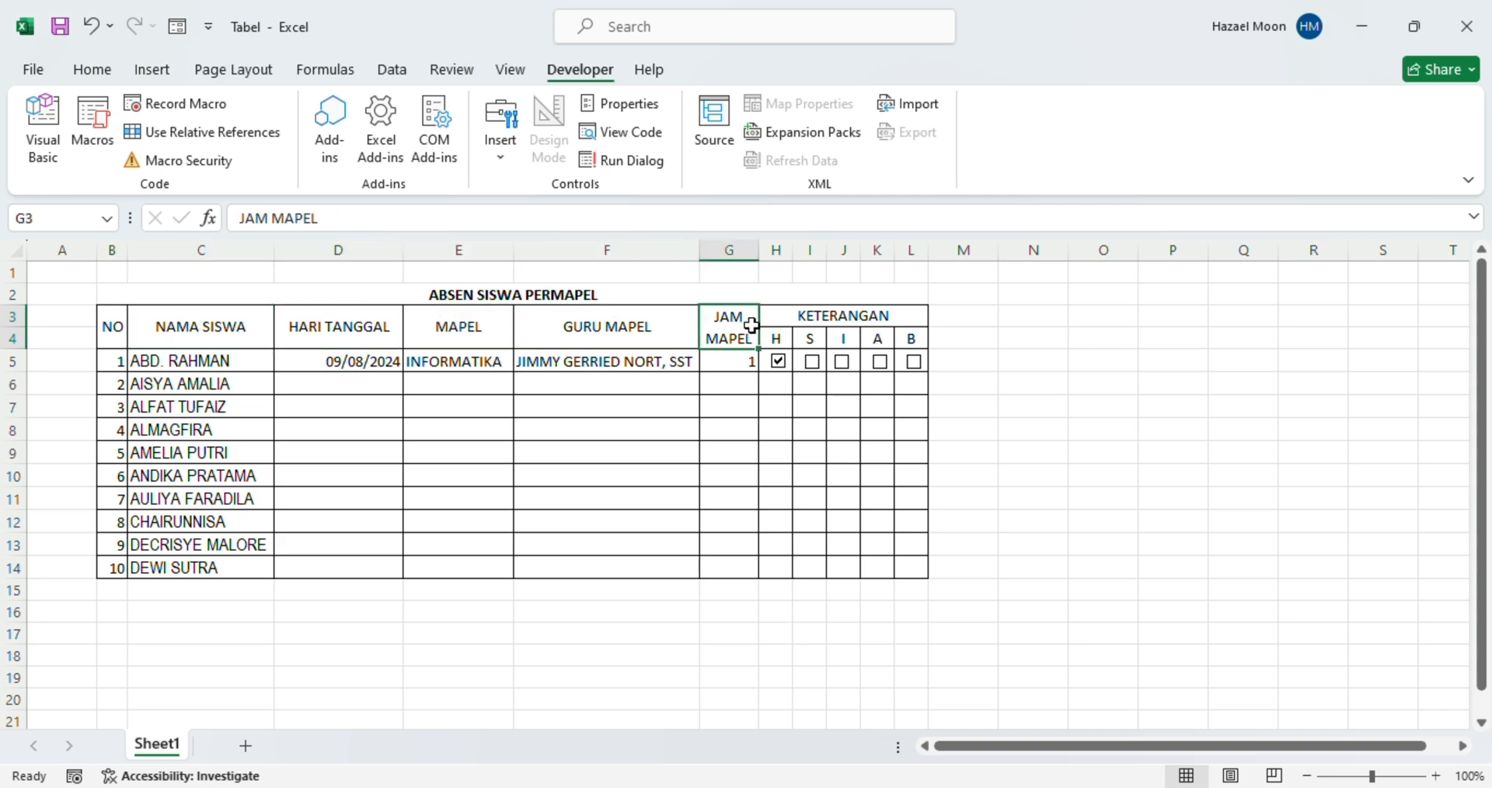
{"action": "left_click", "coordinate": [828, 320]}
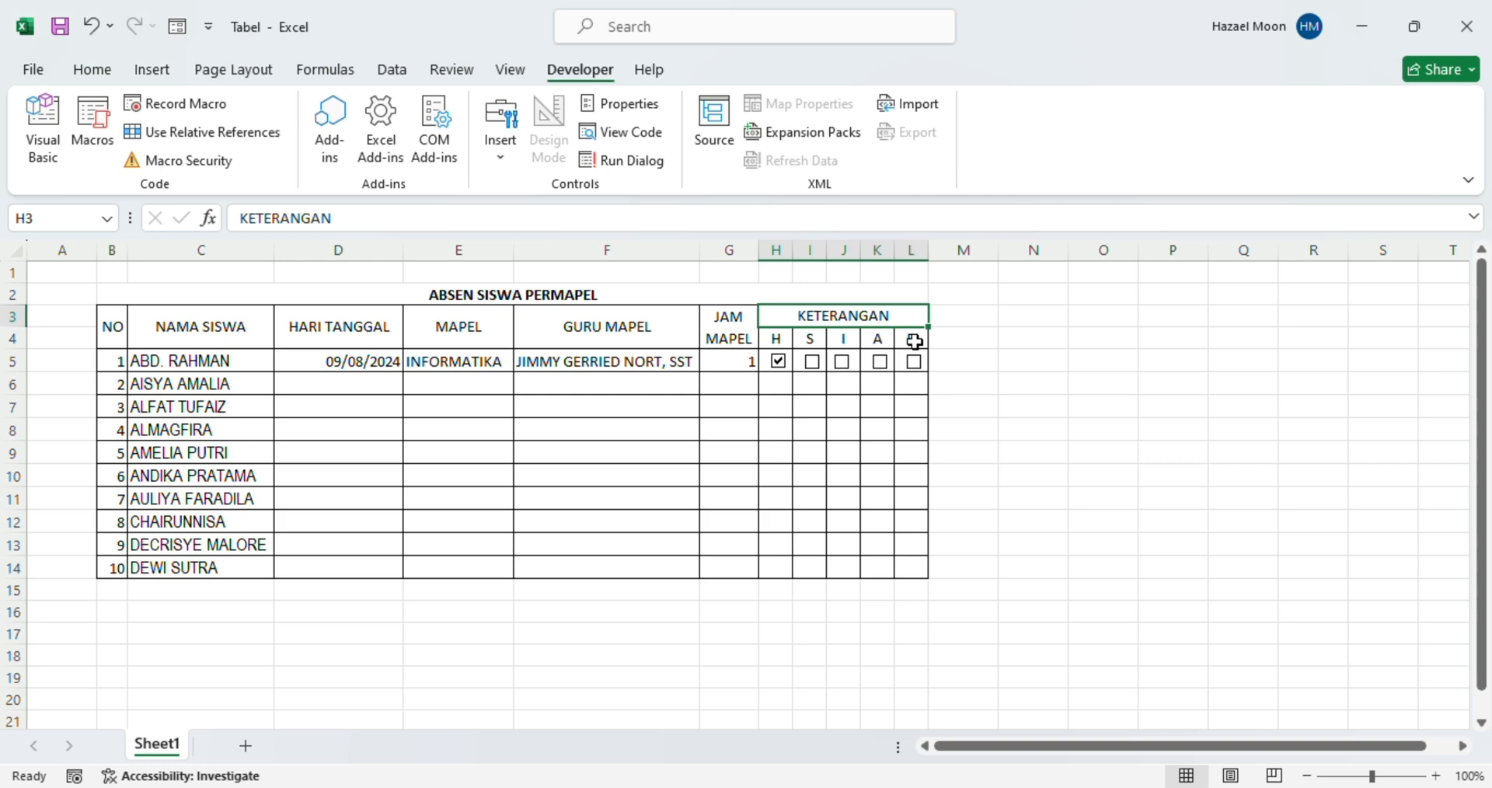
{"action": "key", "text": "super+s"}
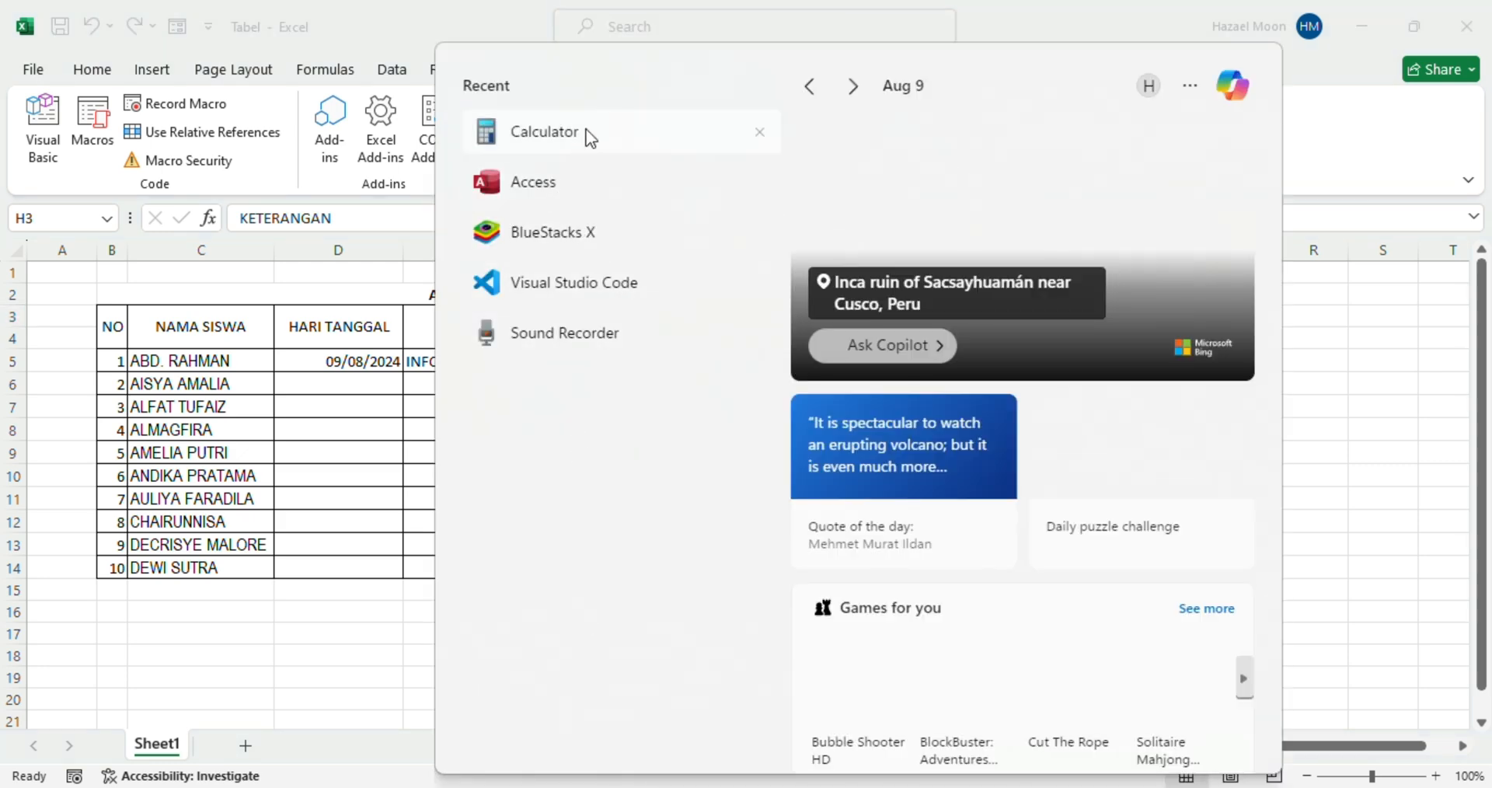
Launch Microsoft Access from the Start pane's recent apps
{"action": "left_click", "coordinate": [542, 186]}
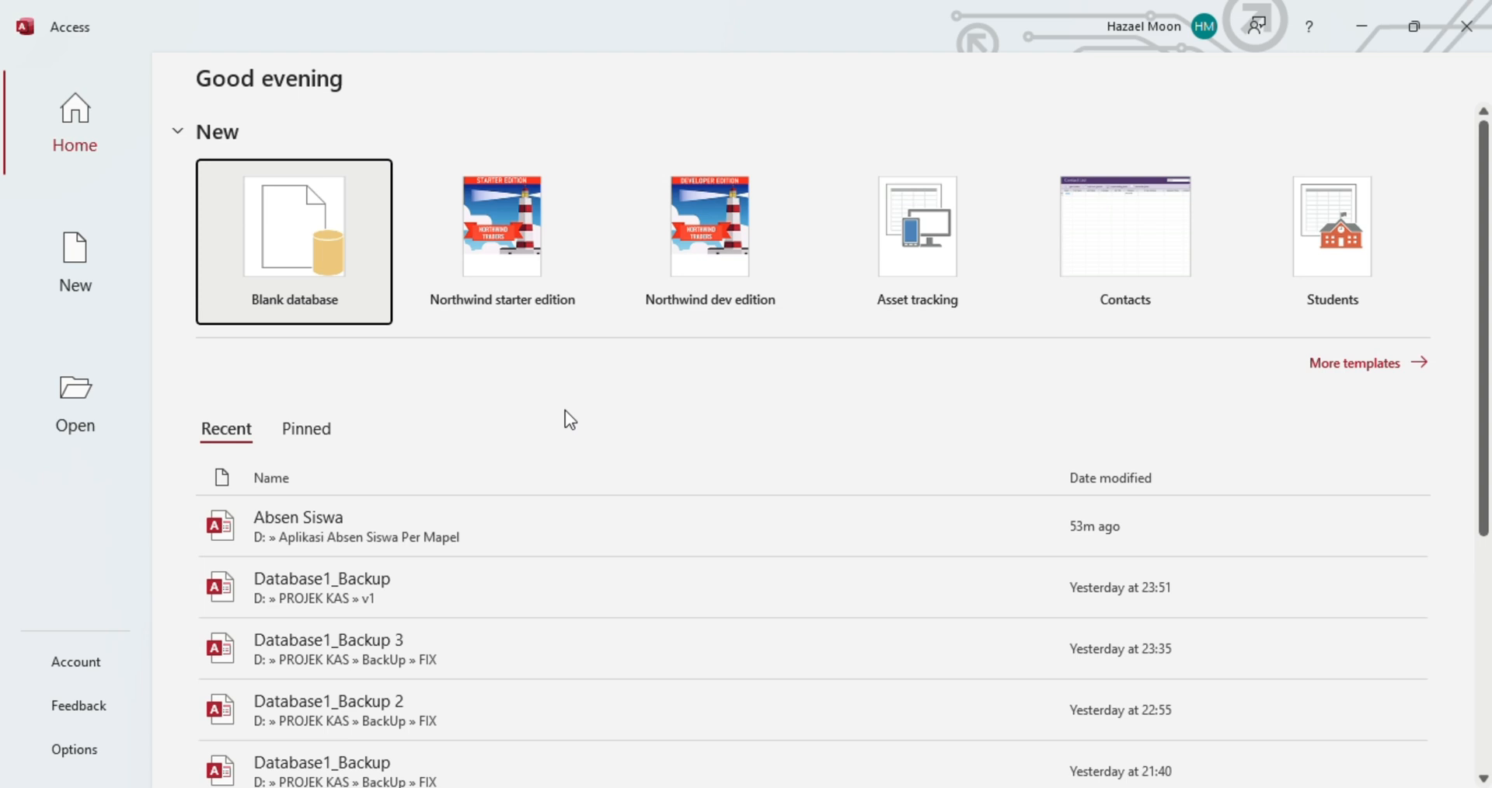
{"action": "mouse_move", "coordinate": [1108, 786]}
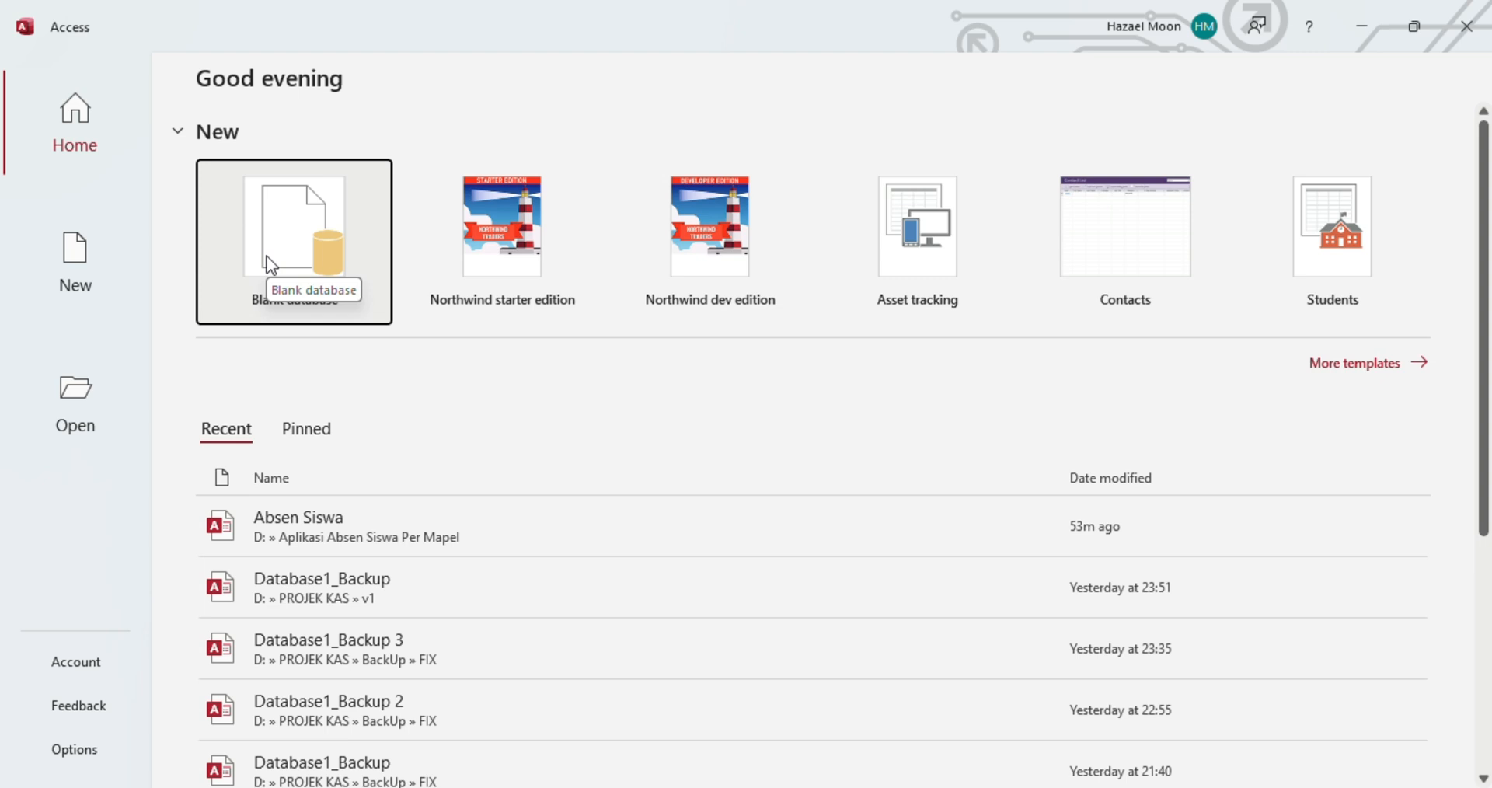
Start a blank database and create and open a new 'Absensi Siswa' folder on Data (D:)
{"action": "left_click", "coordinate": [310, 307]}
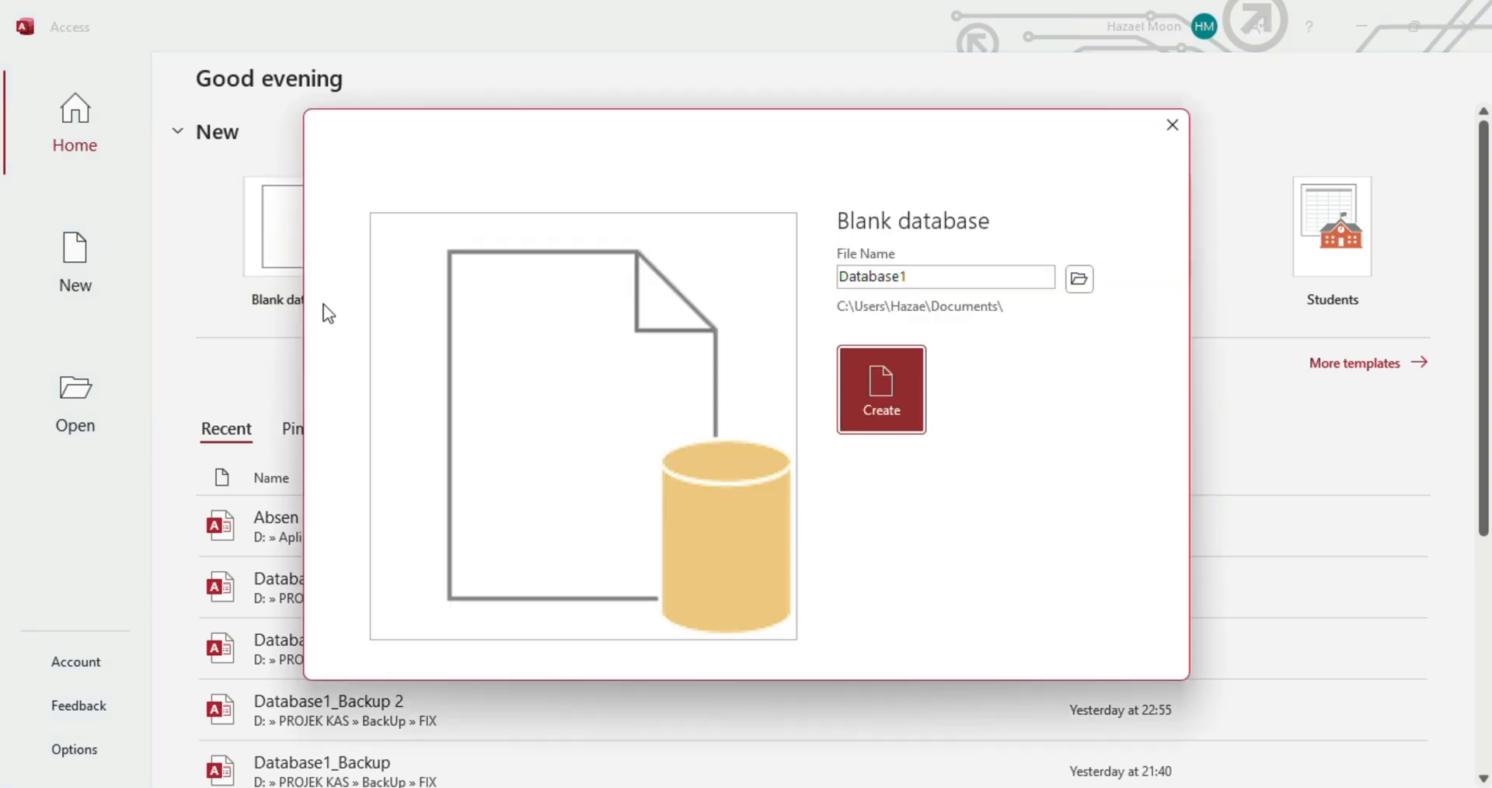
{"action": "left_click", "coordinate": [1080, 286]}
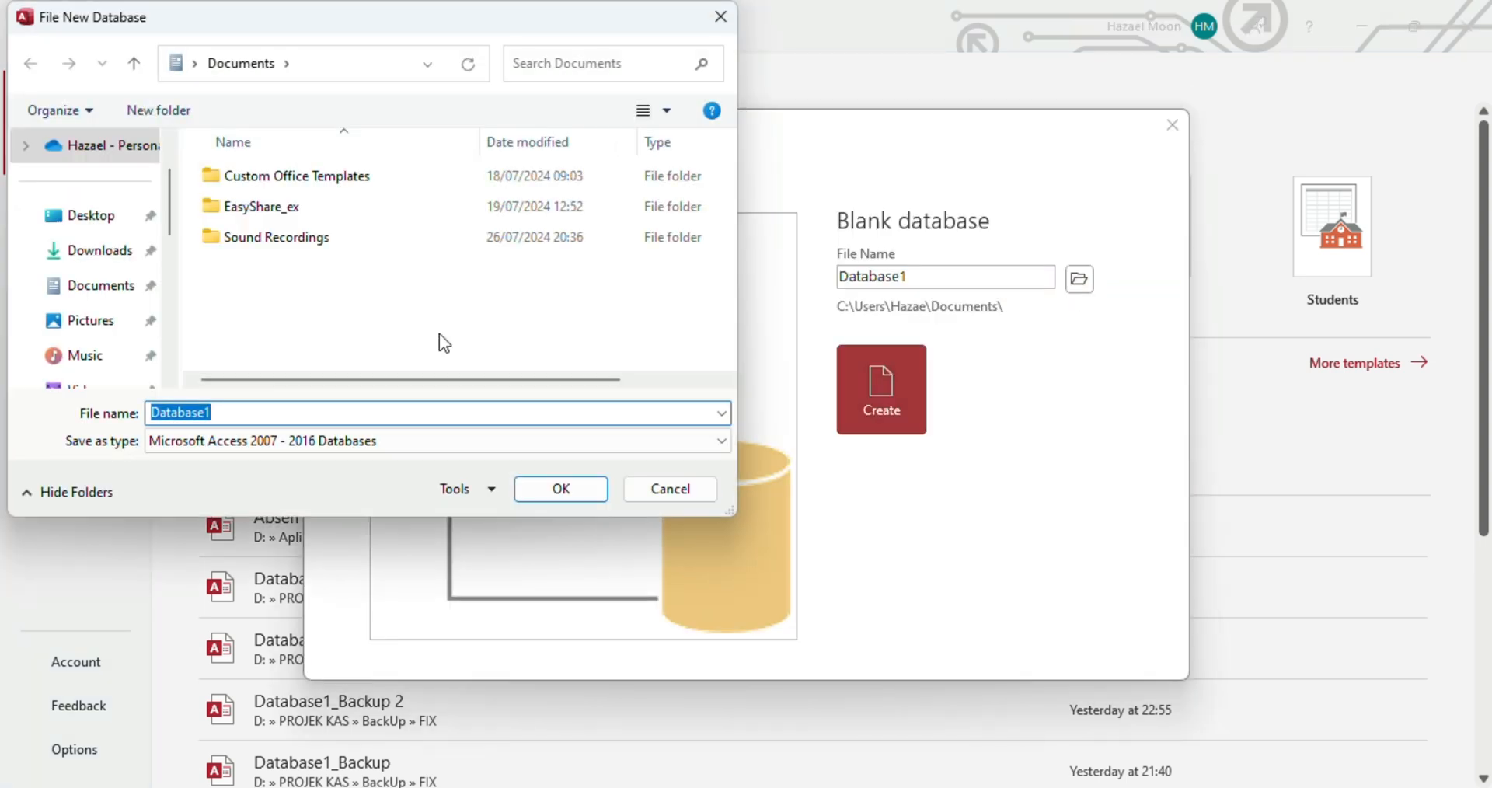
{"action": "scroll", "coordinate": [171, 346], "scroll_direction": "down", "scroll_amount": 5}
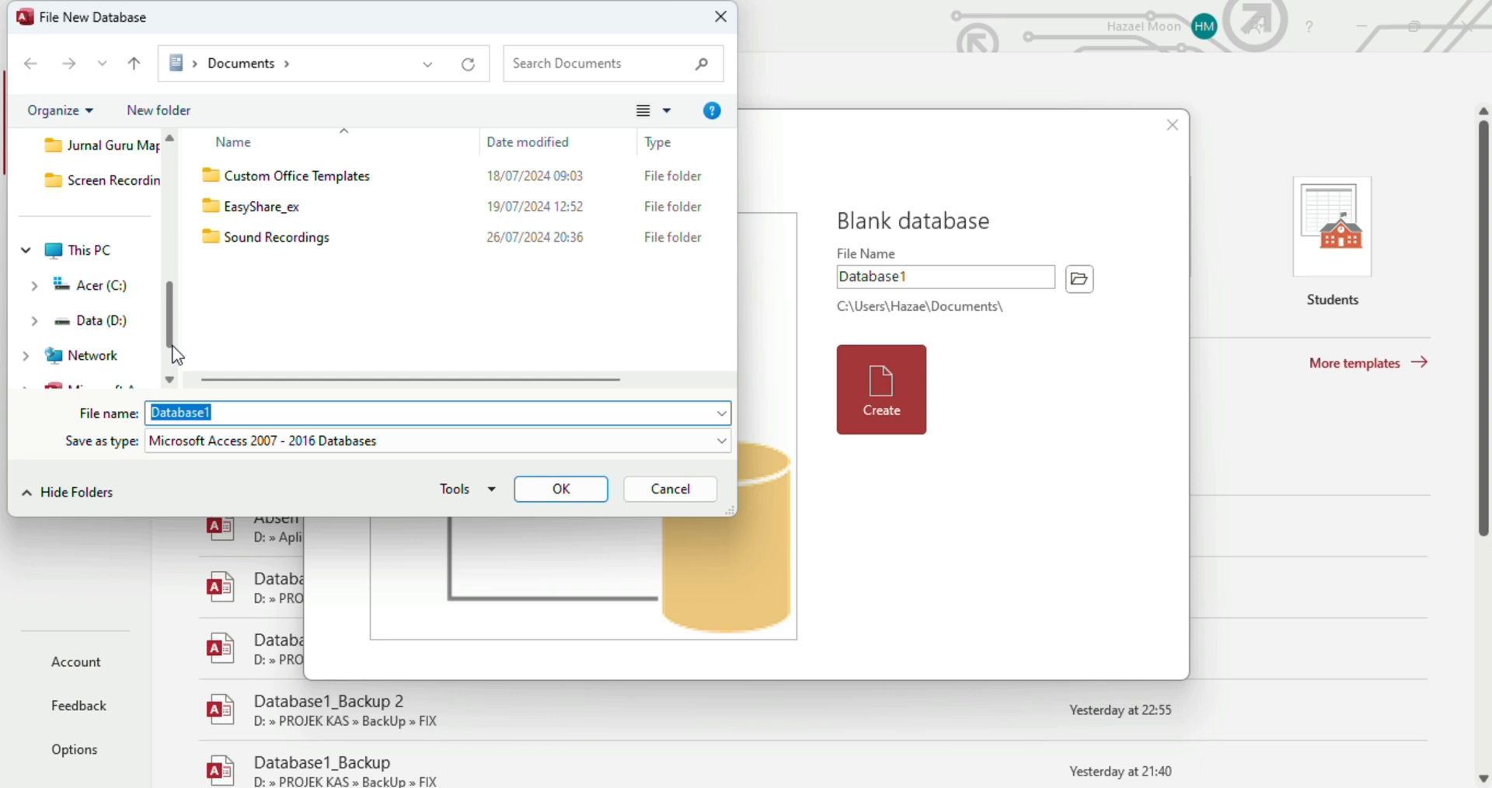
{"action": "scroll", "coordinate": [171, 357], "scroll_direction": "down", "scroll_amount": 1}
{"action": "scroll", "coordinate": [171, 359], "scroll_direction": "up", "scroll_amount": 1}
{"action": "scroll", "coordinate": [174, 353], "scroll_direction": "down", "scroll_amount": 1}
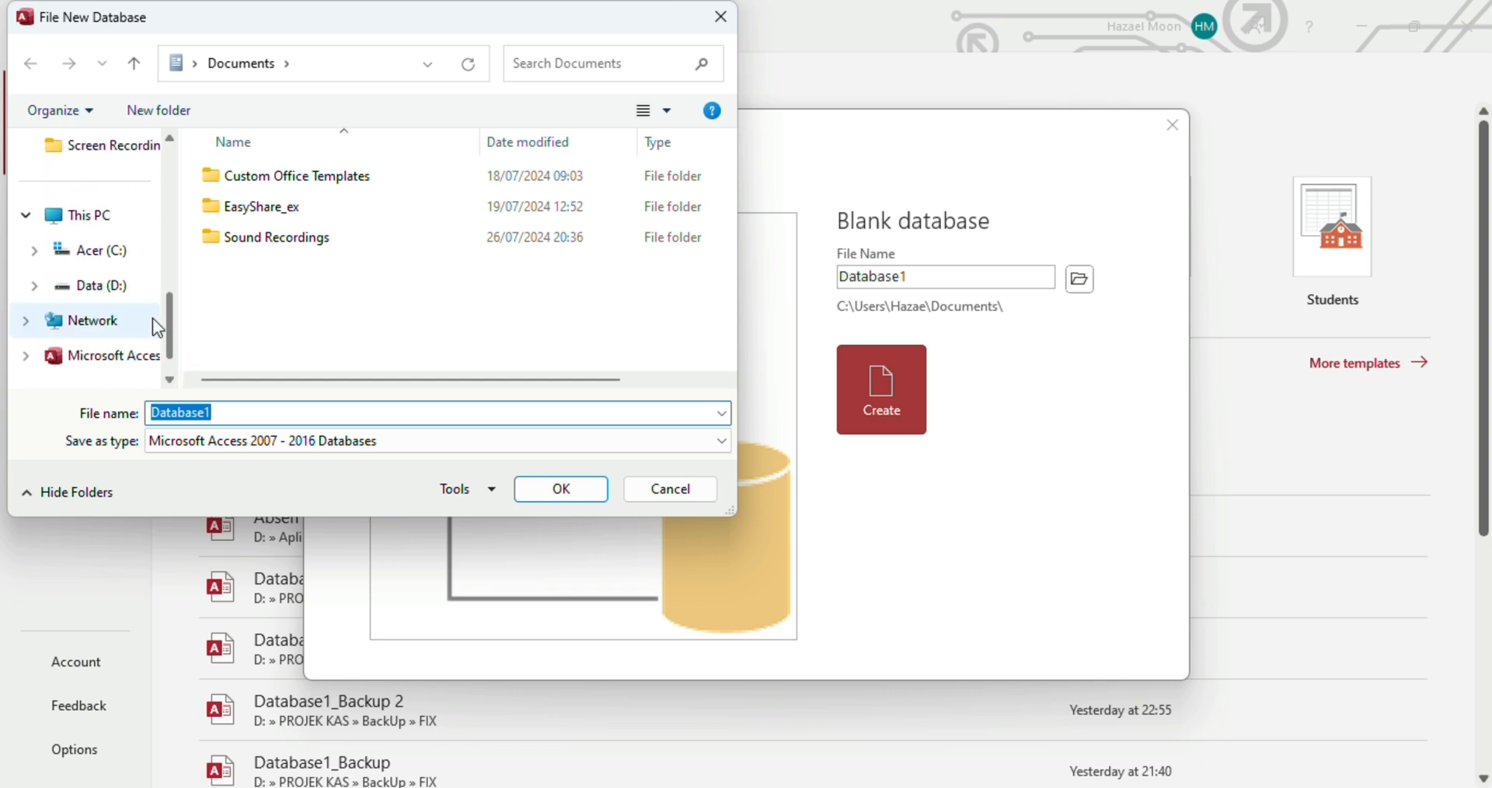
{"action": "left_click", "coordinate": [140, 292]}
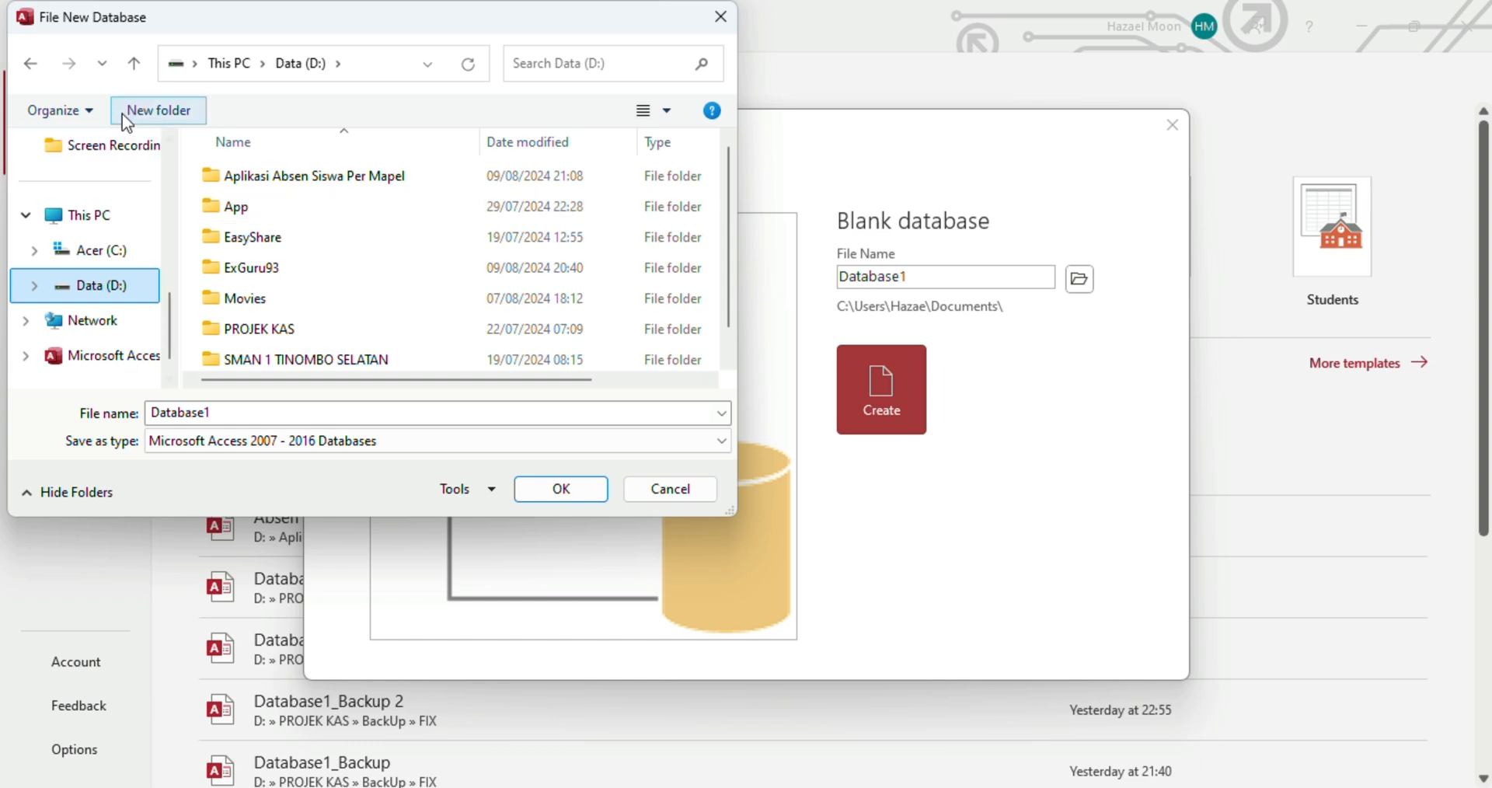
{"action": "left_click", "coordinate": [157, 117]}
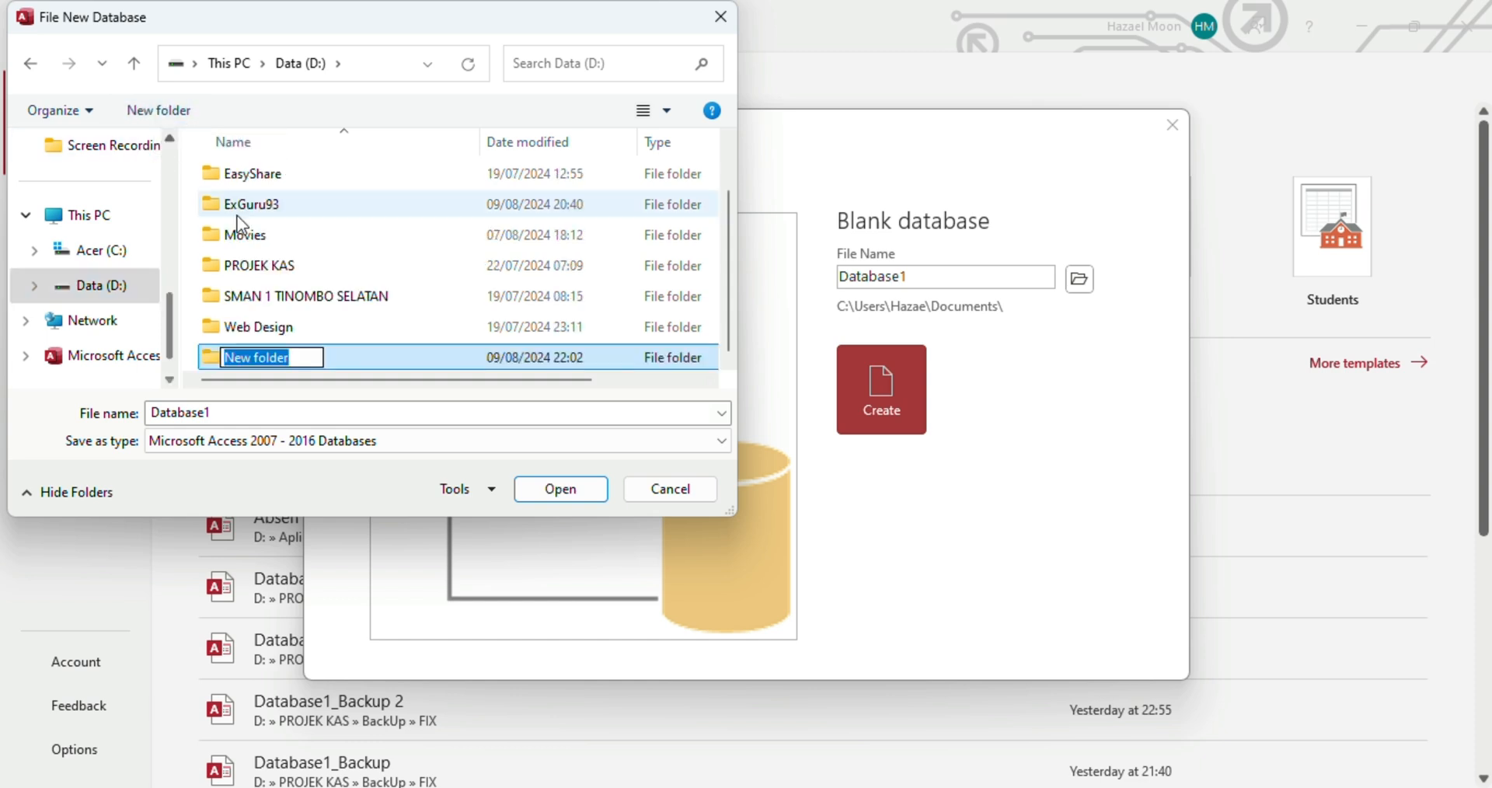
{"action": "type", "text": "Abse"}
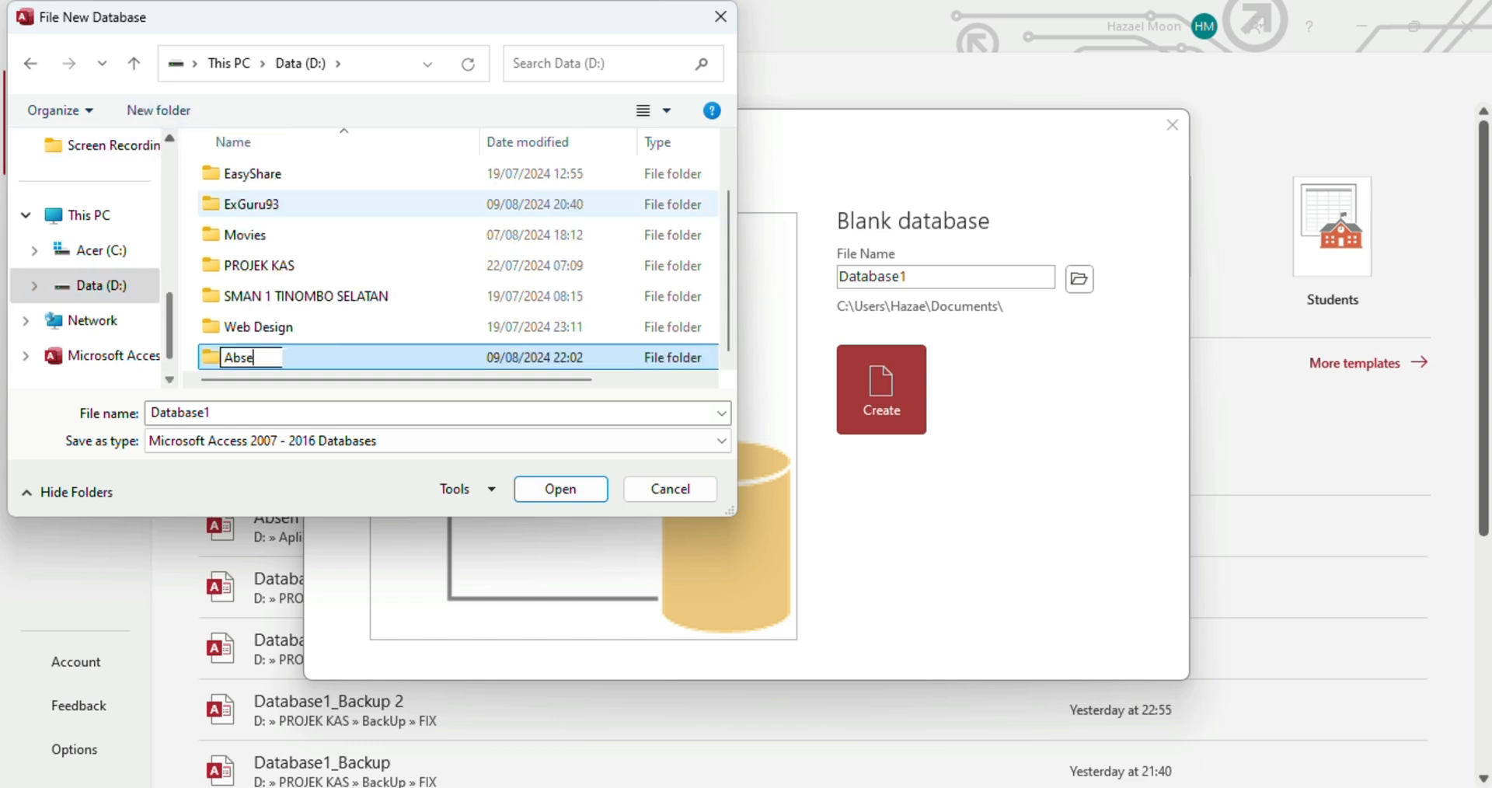
{"action": "type", "text": "nsi Siswa"}
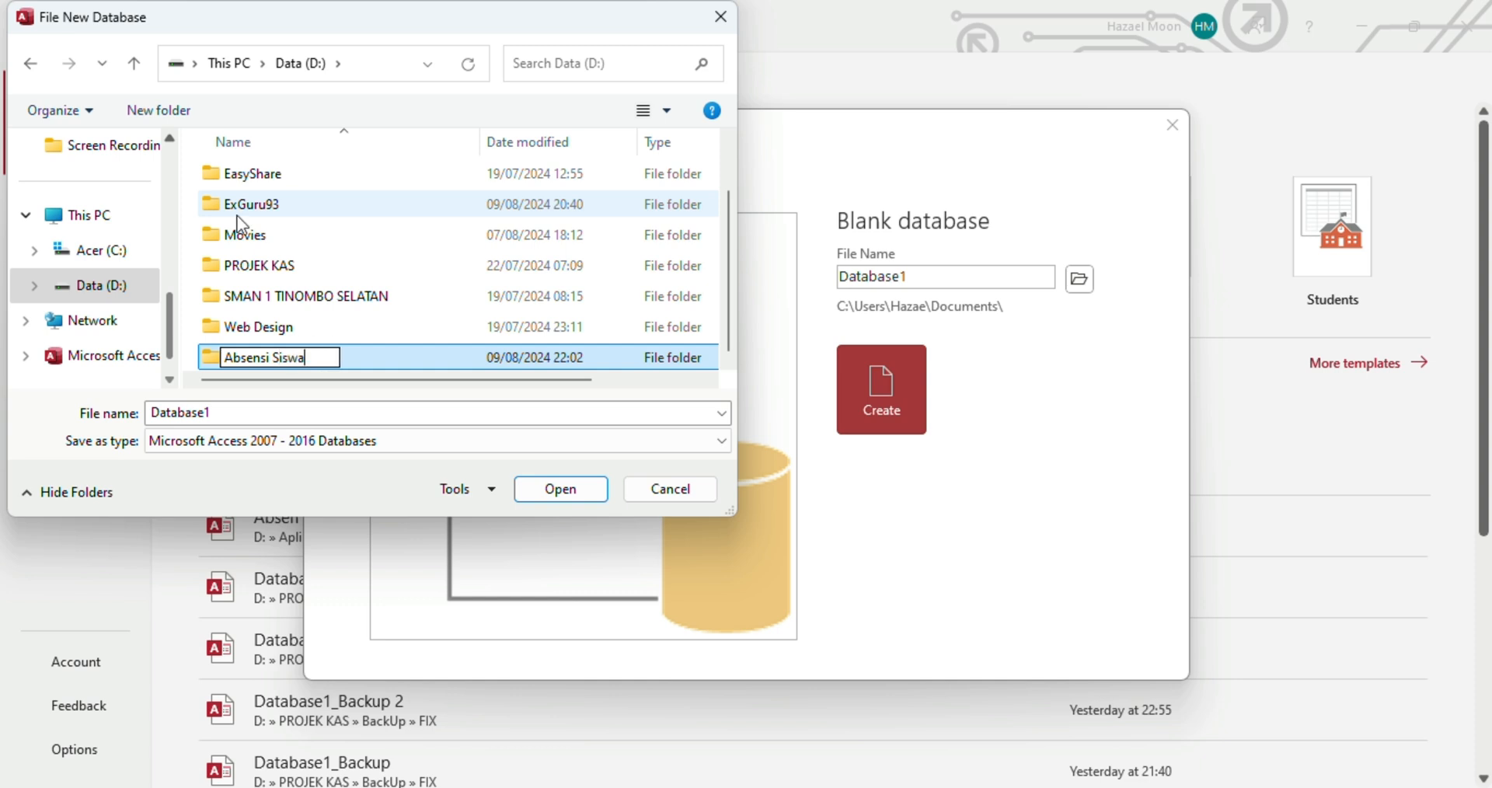
{"action": "left_click", "coordinate": [537, 491]}
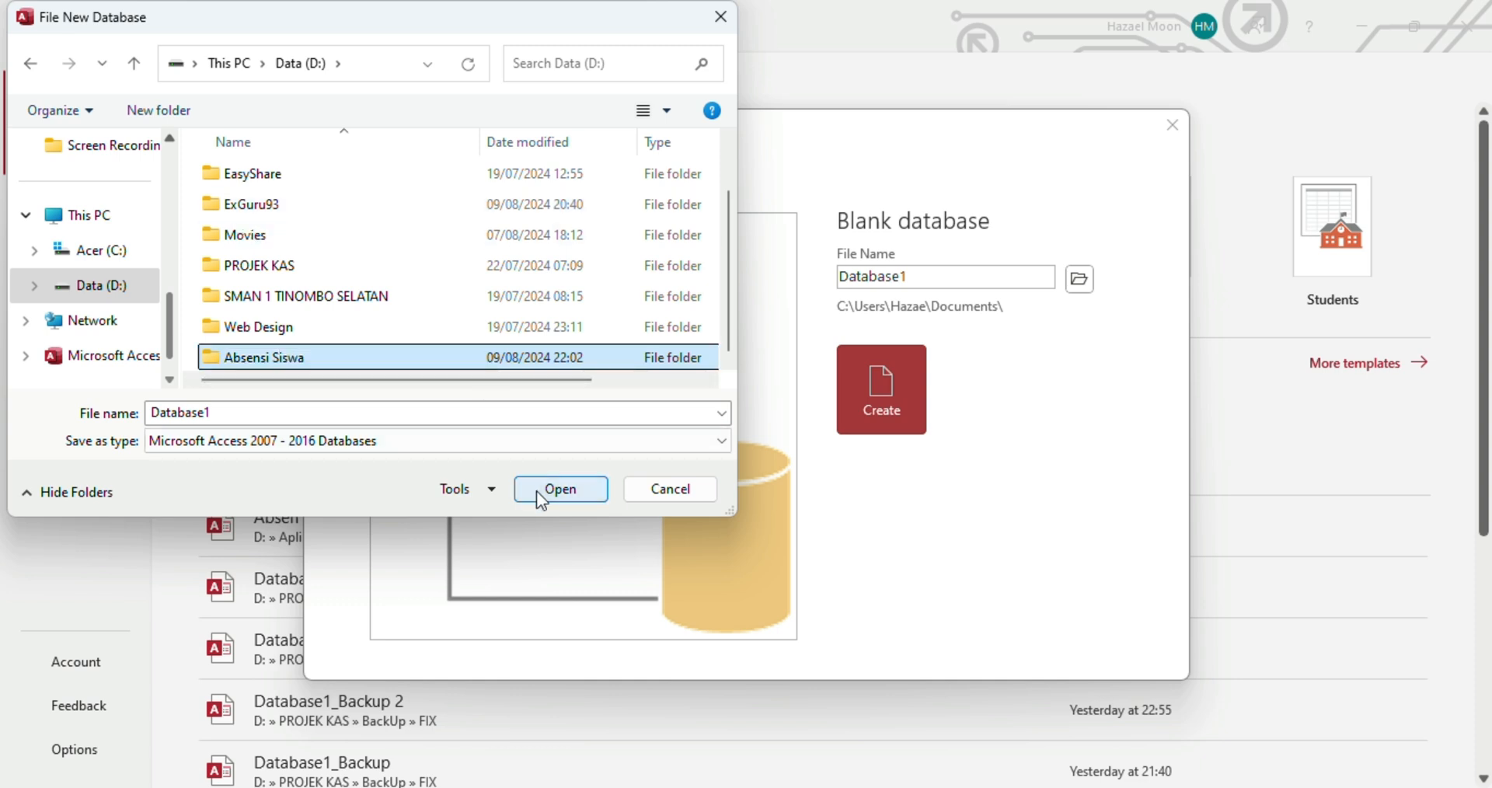
{"action": "left_click", "coordinate": [536, 491]}
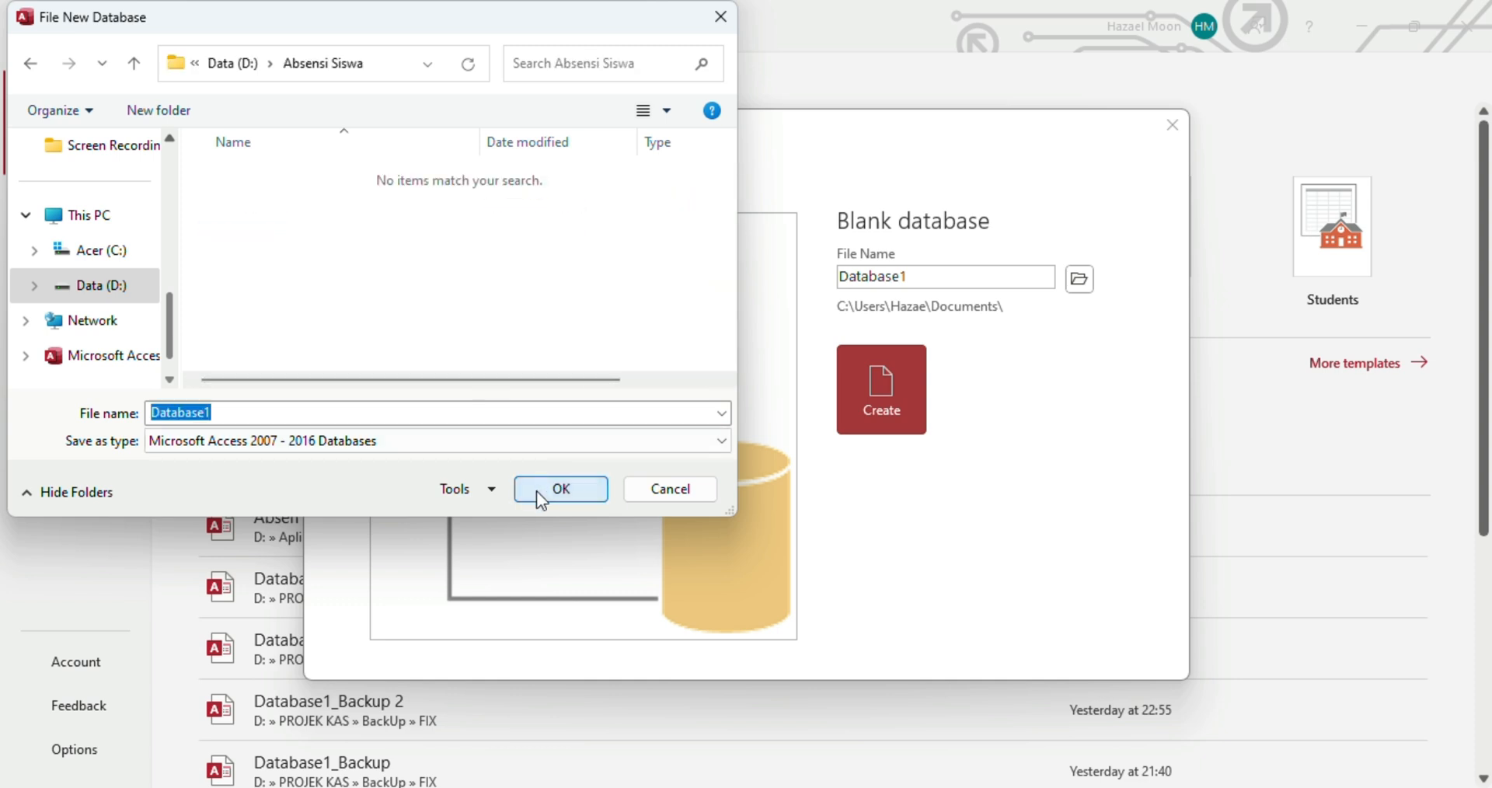
Name the database file 'Absen Siswa' and confirm the save location
{"action": "left_click", "coordinate": [276, 407]}
{"action": "left_click_drag", "start_coordinate": [276, 406], "coordinate": [116, 409]}
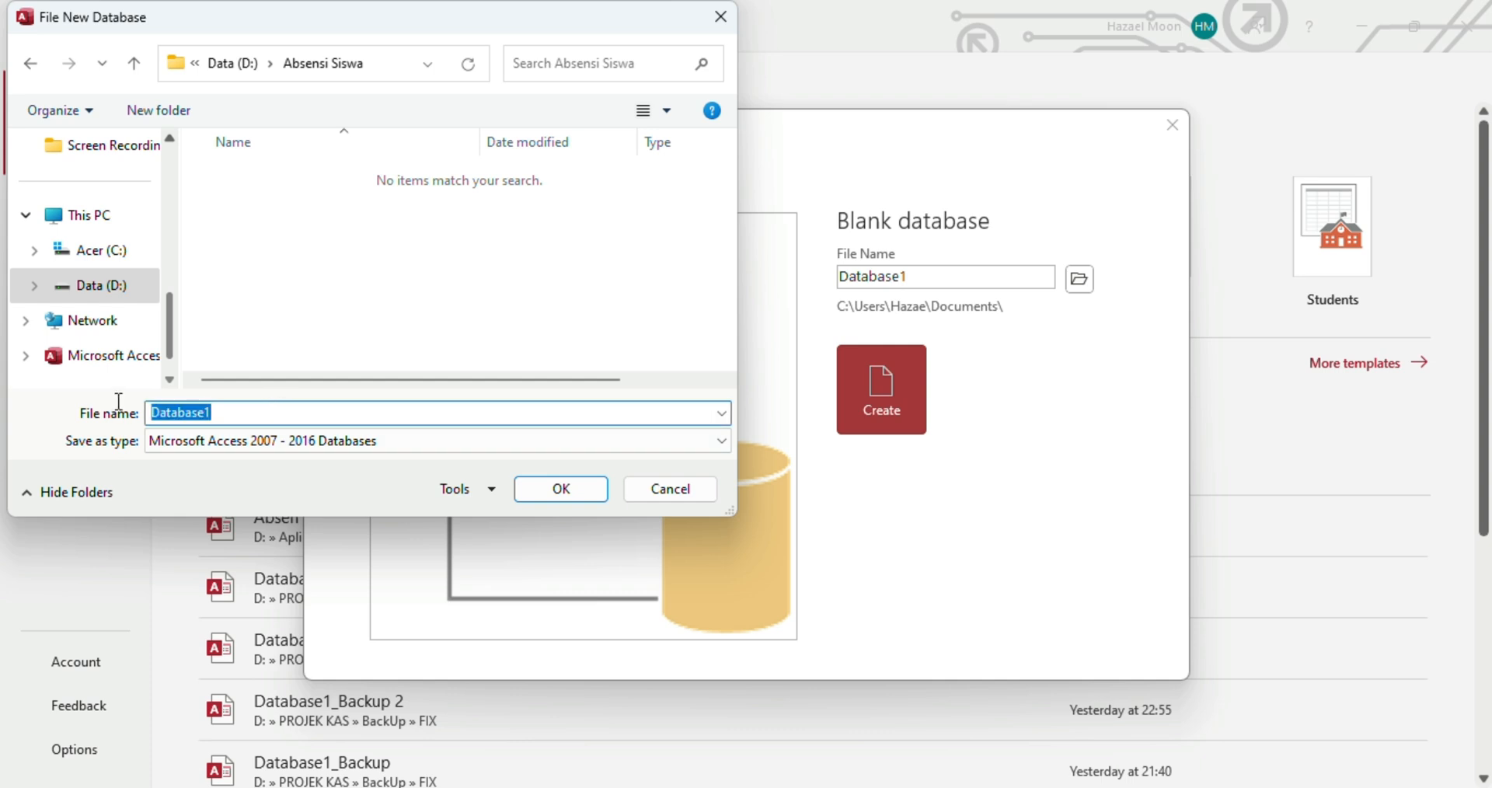
{"action": "type", "text": "Absen Siswa"}
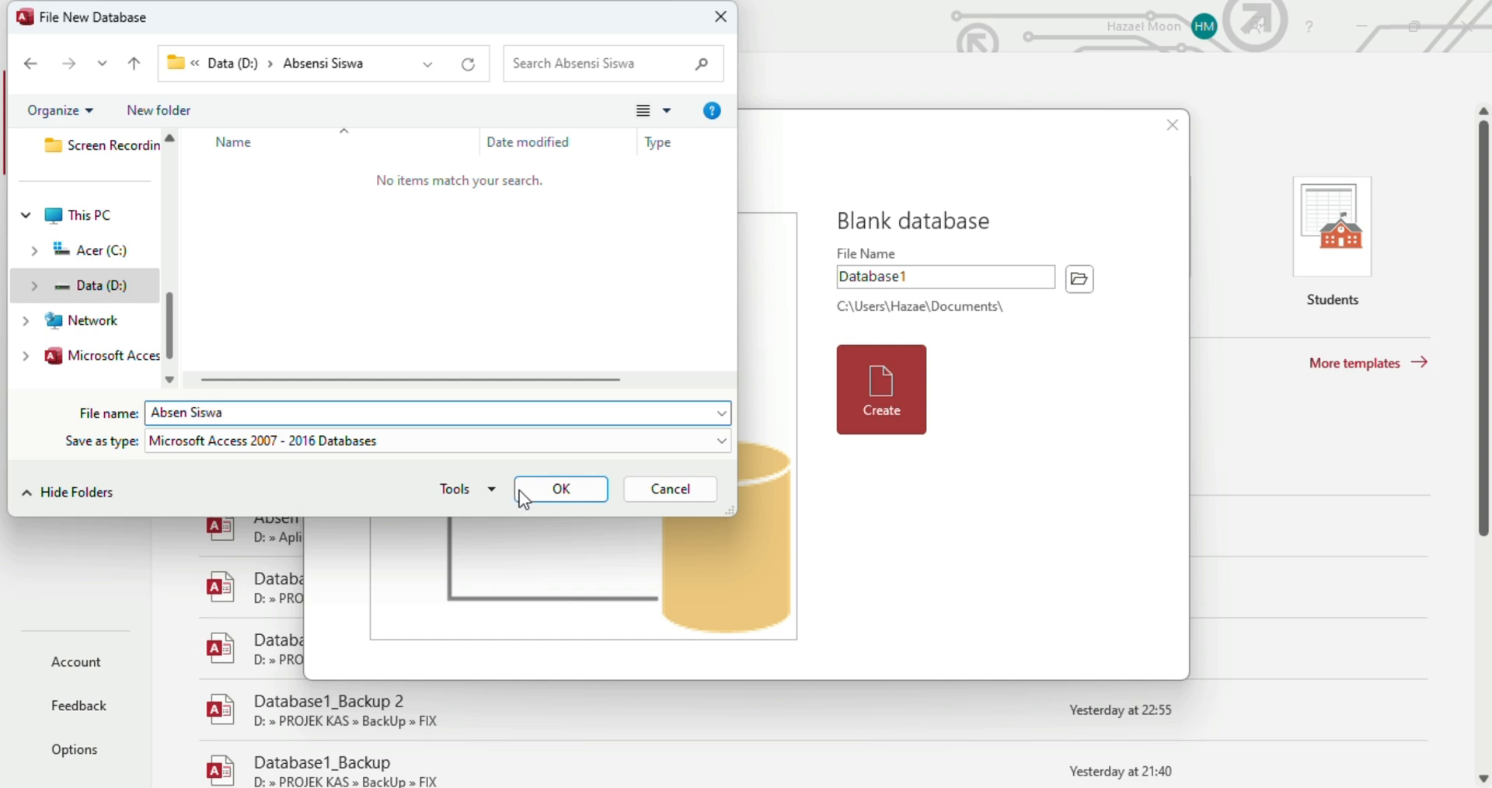
{"action": "left_click", "coordinate": [561, 489]}
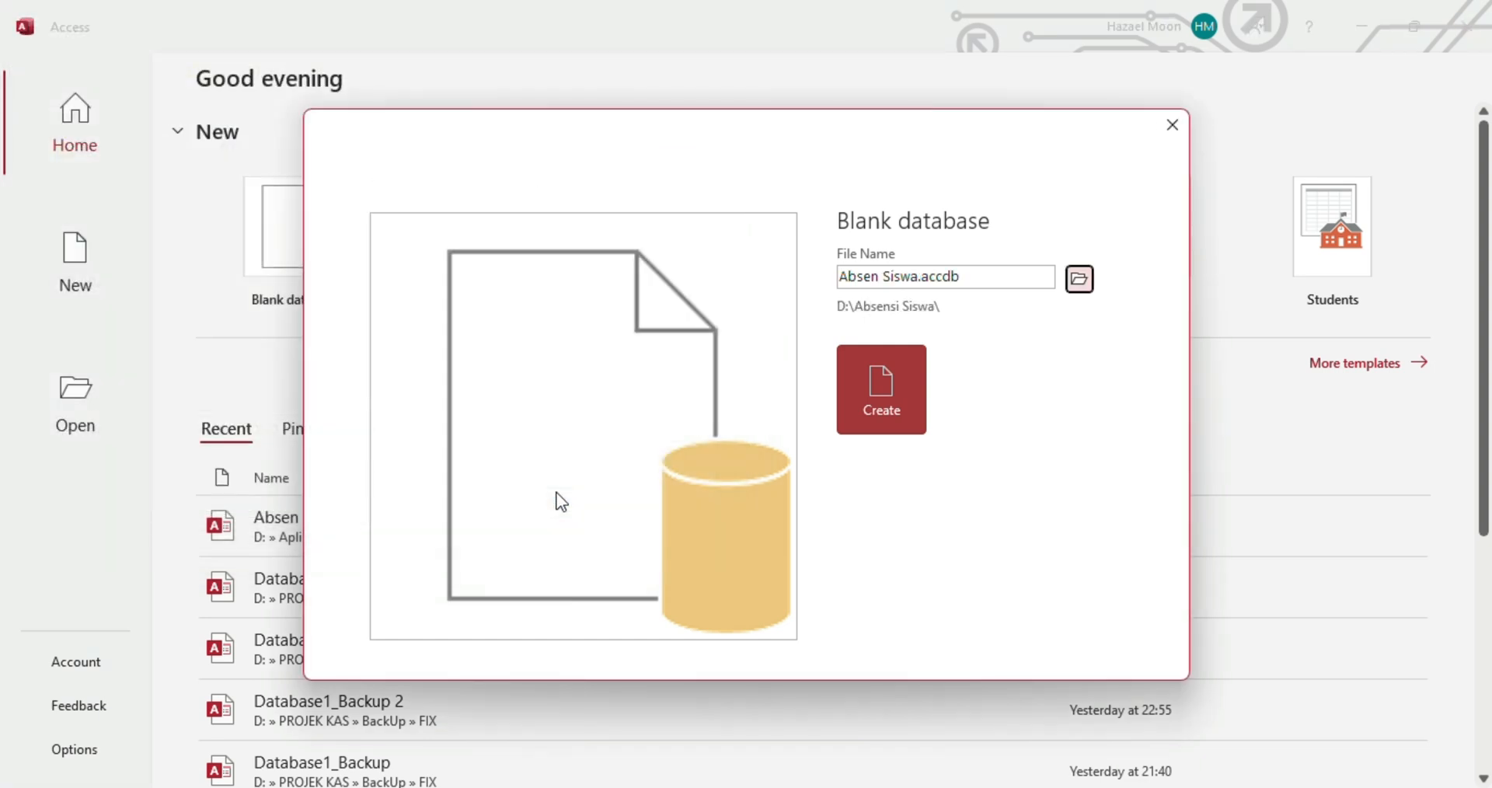
Create the Absen Siswa database and recheck Excel's NAMA SISWA heading before returning to Table1
{"action": "left_click", "coordinate": [883, 392]}
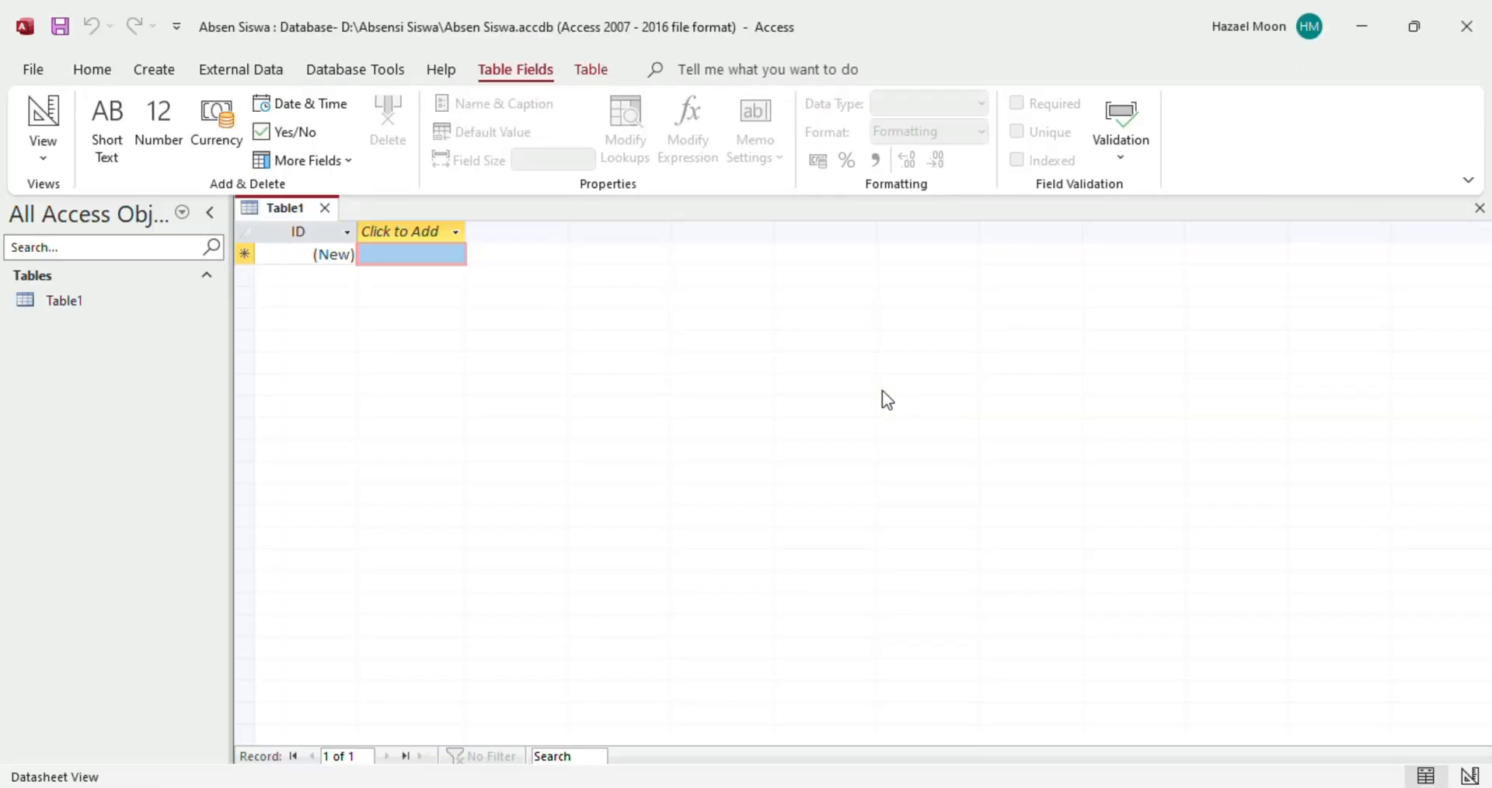
{"action": "left_click", "coordinate": [130, 303]}
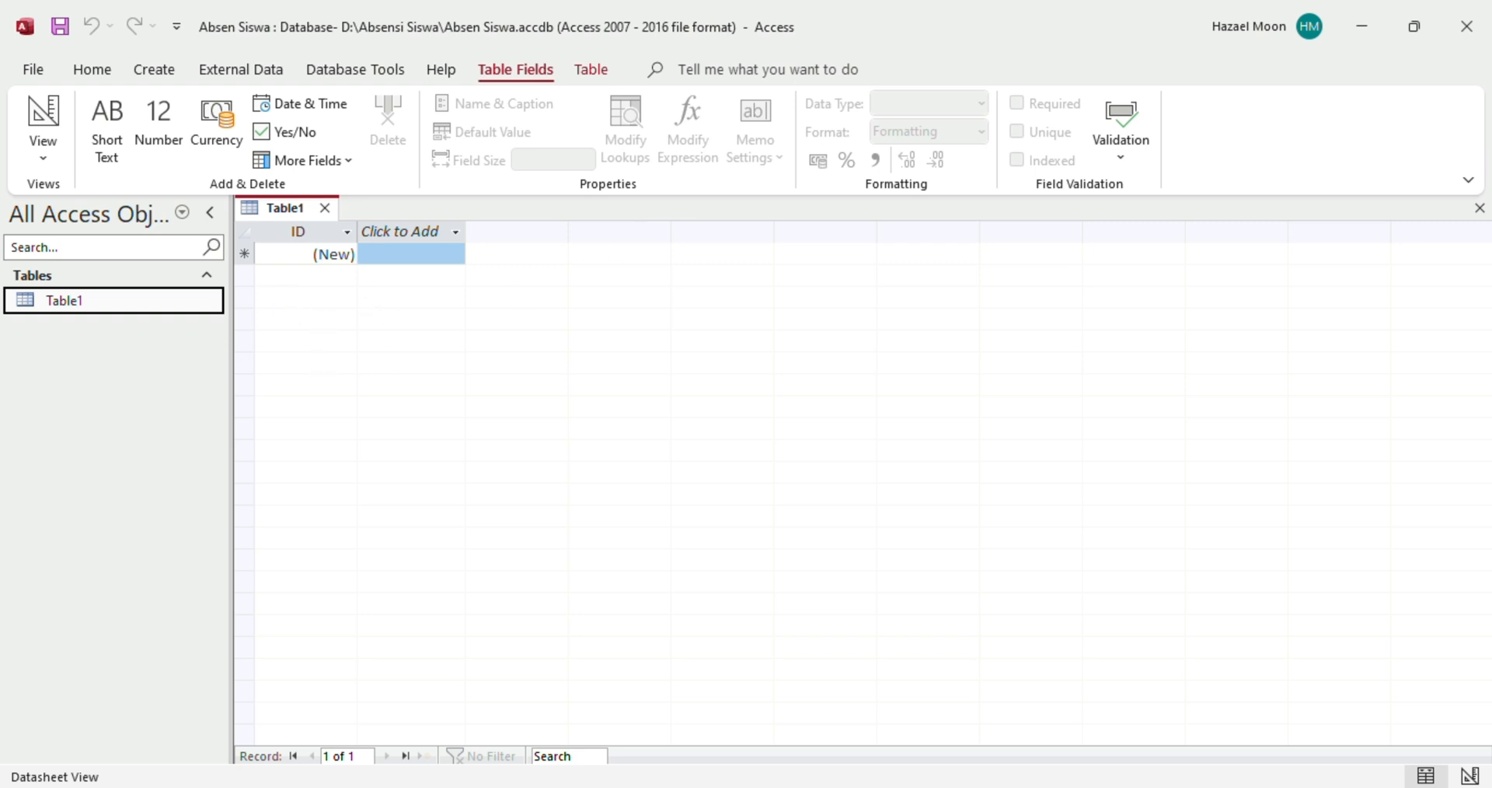
{"action": "left_click", "coordinate": [976, 728]}
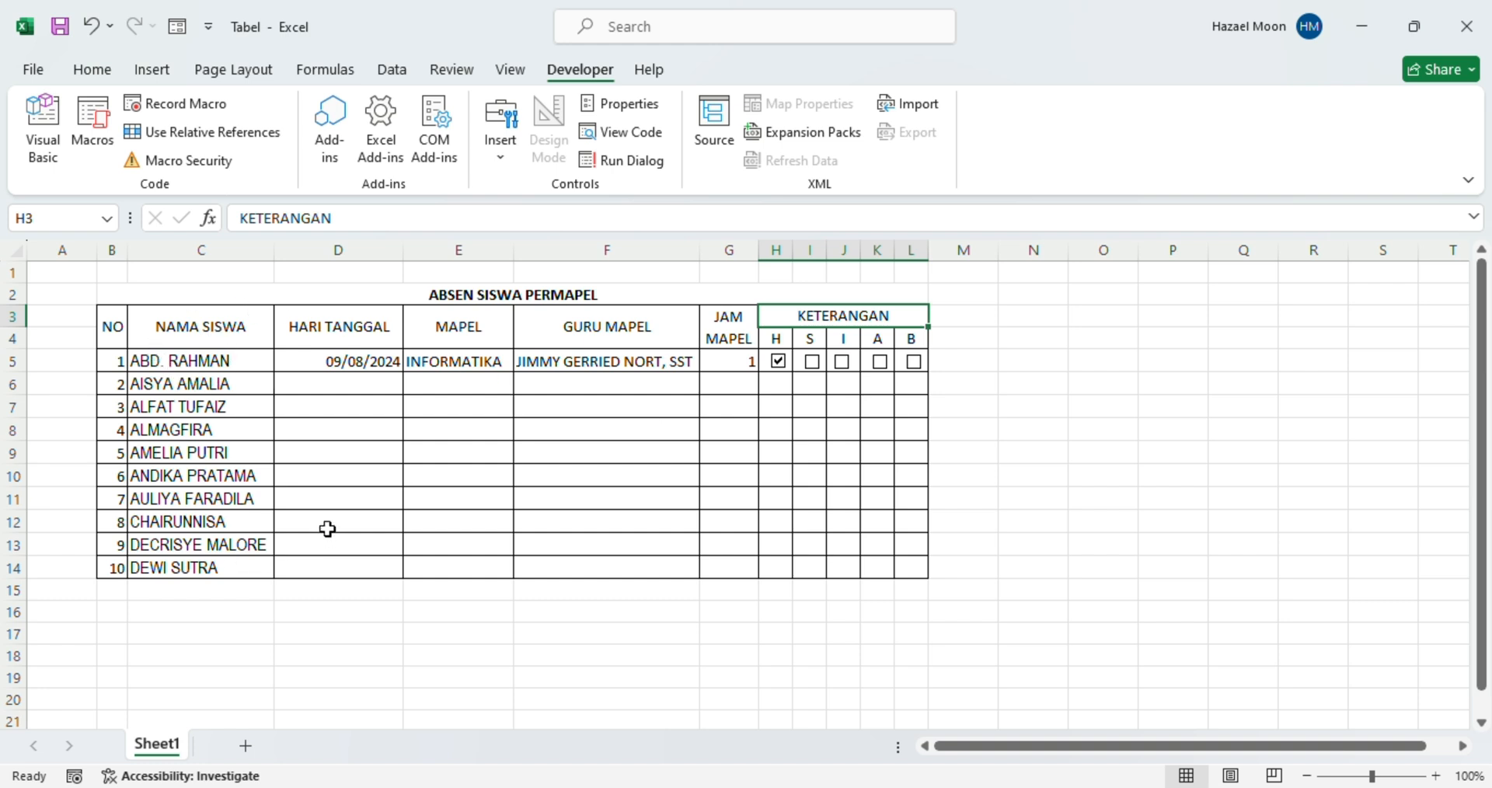
{"action": "left_click", "coordinate": [215, 326]}
{"action": "mouse_move", "coordinate": [1061, 787]}
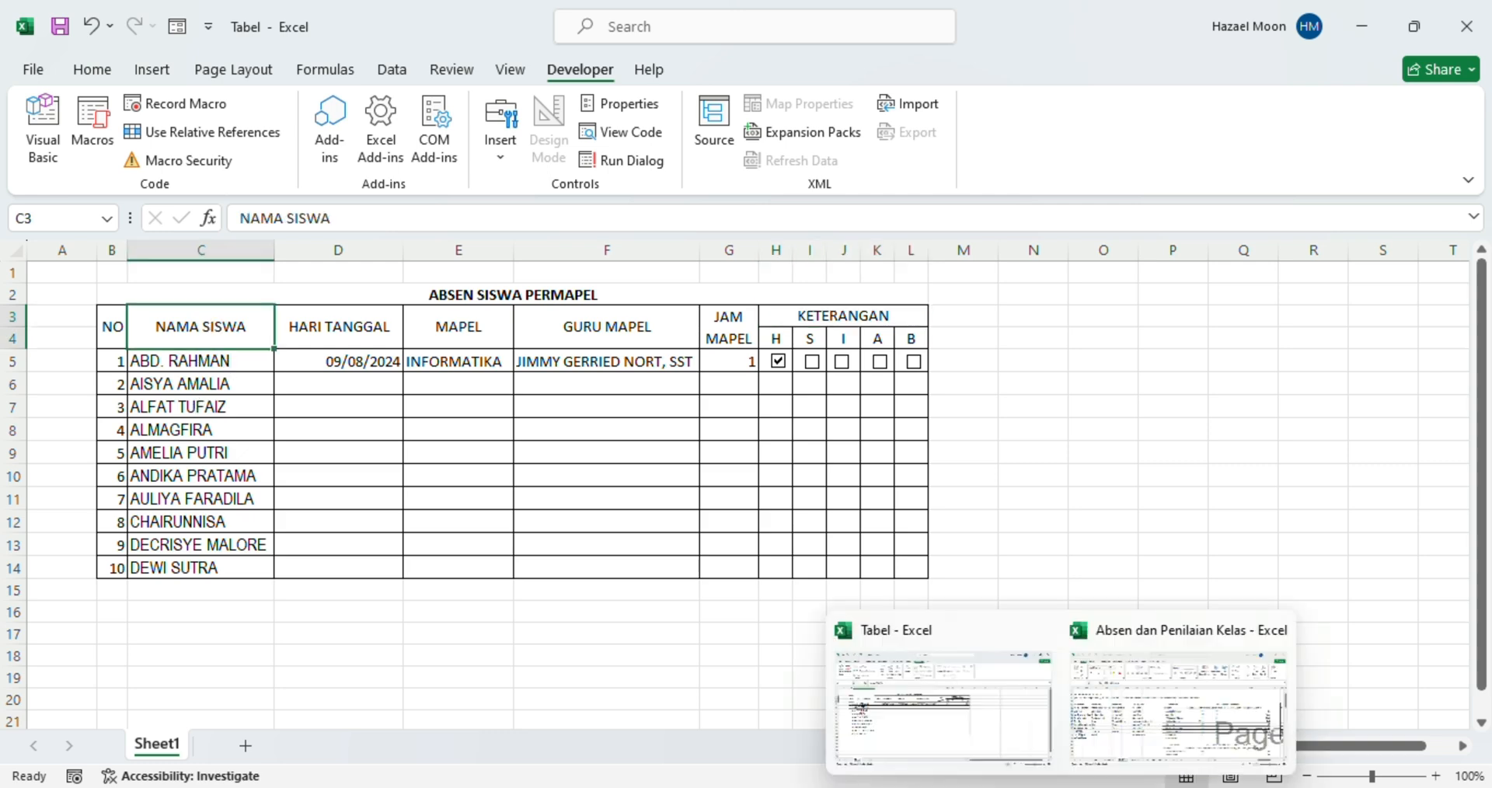
{"action": "mouse_move", "coordinate": [1107, 786]}
{"action": "left_click", "coordinate": [1080, 735]}
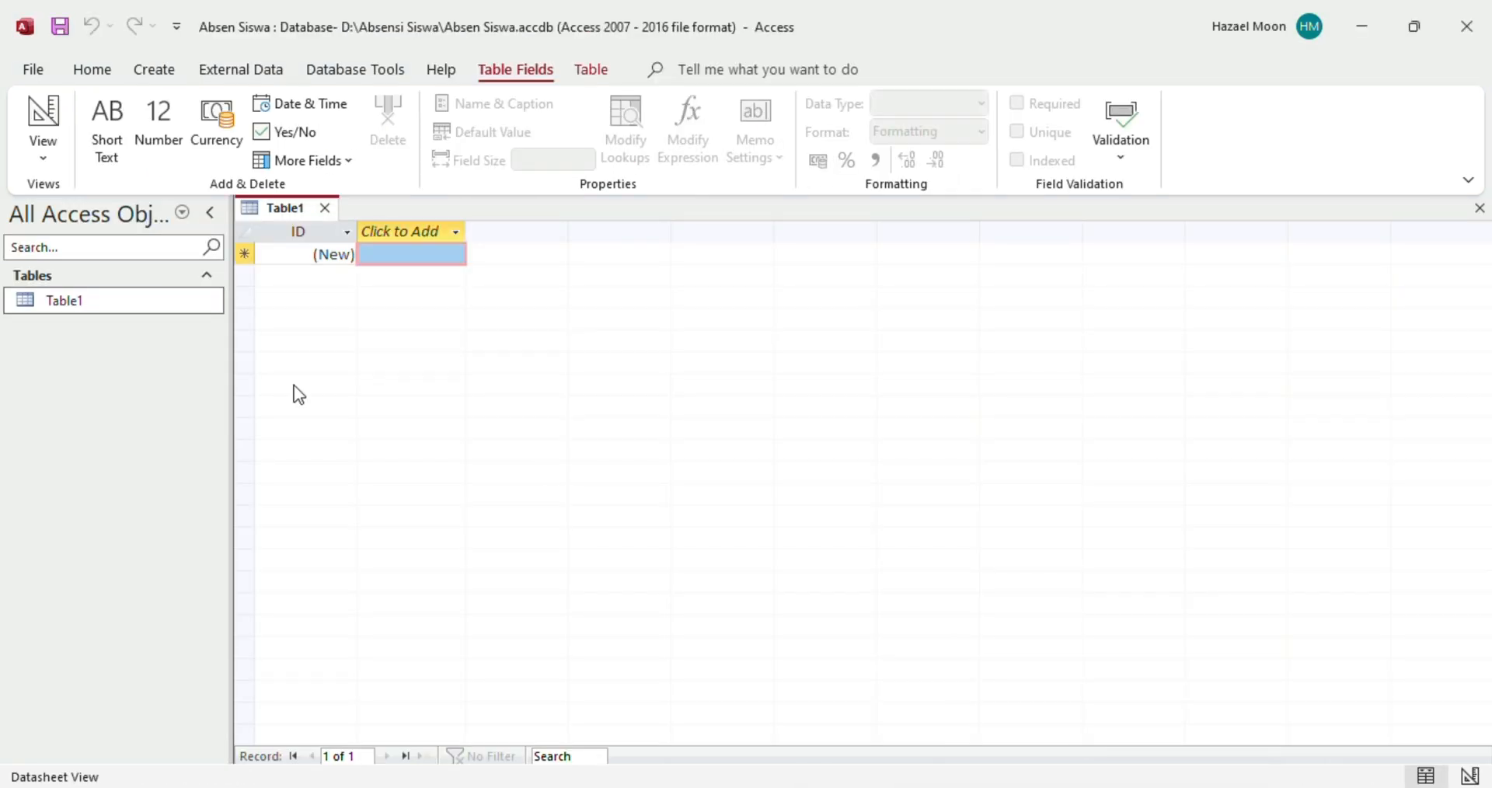
{"action": "left_click", "coordinate": [153, 312]}
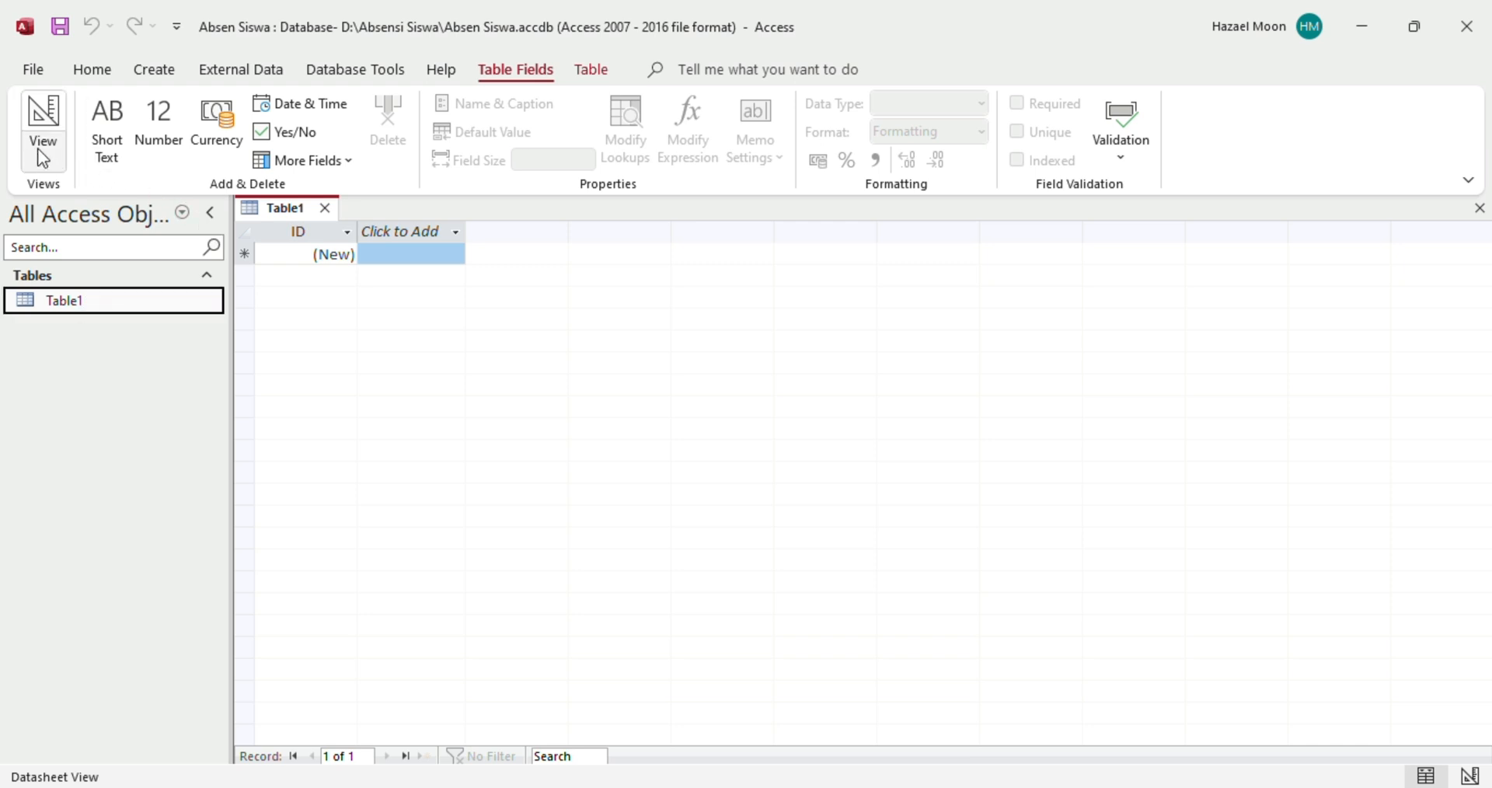
Switch Table1 to Design View, saving it under the name 'Siswa'
{"action": "left_click", "coordinate": [92, 70]}
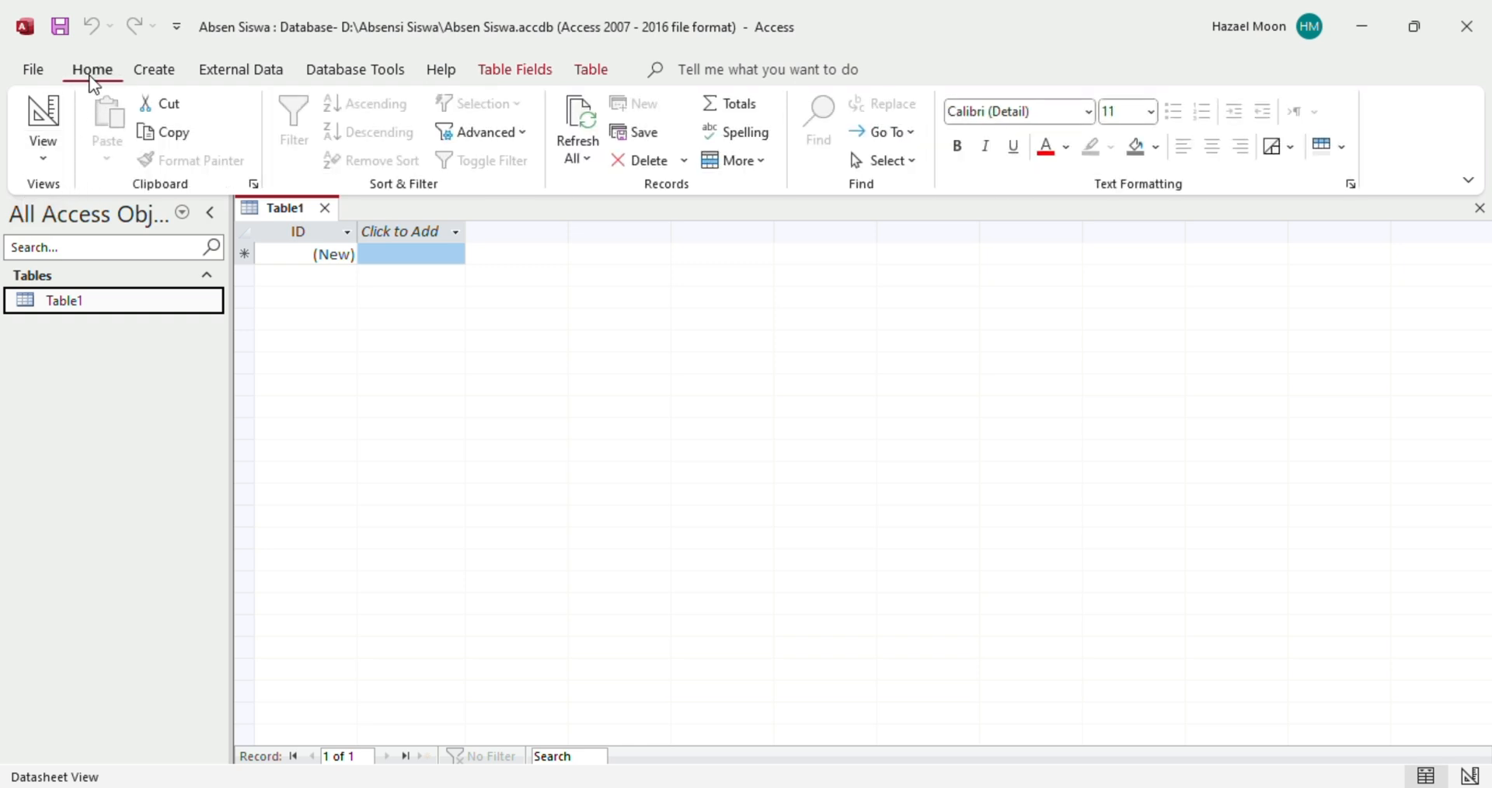
{"action": "left_click", "coordinate": [52, 164]}
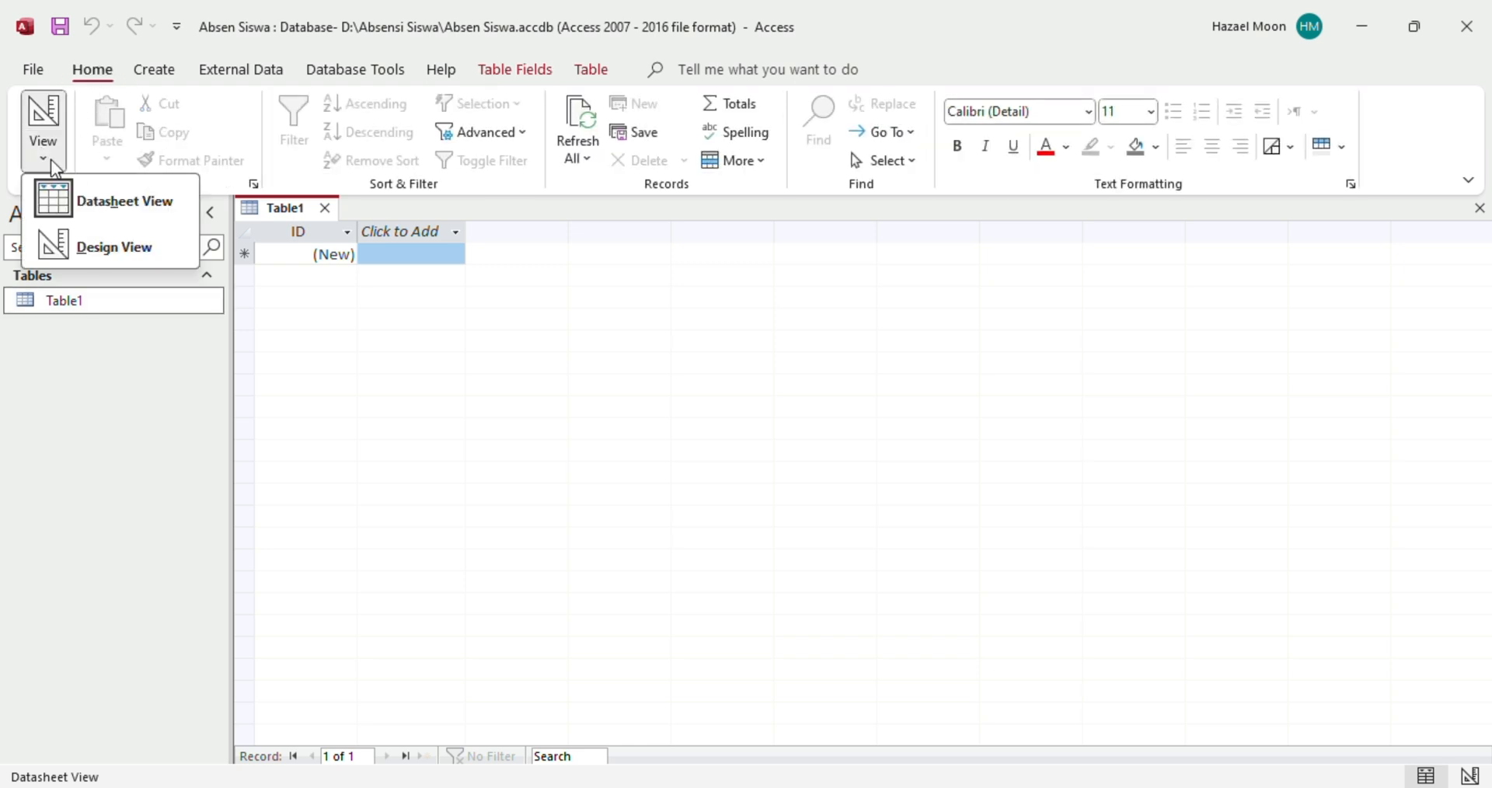
{"action": "left_click", "coordinate": [101, 247]}
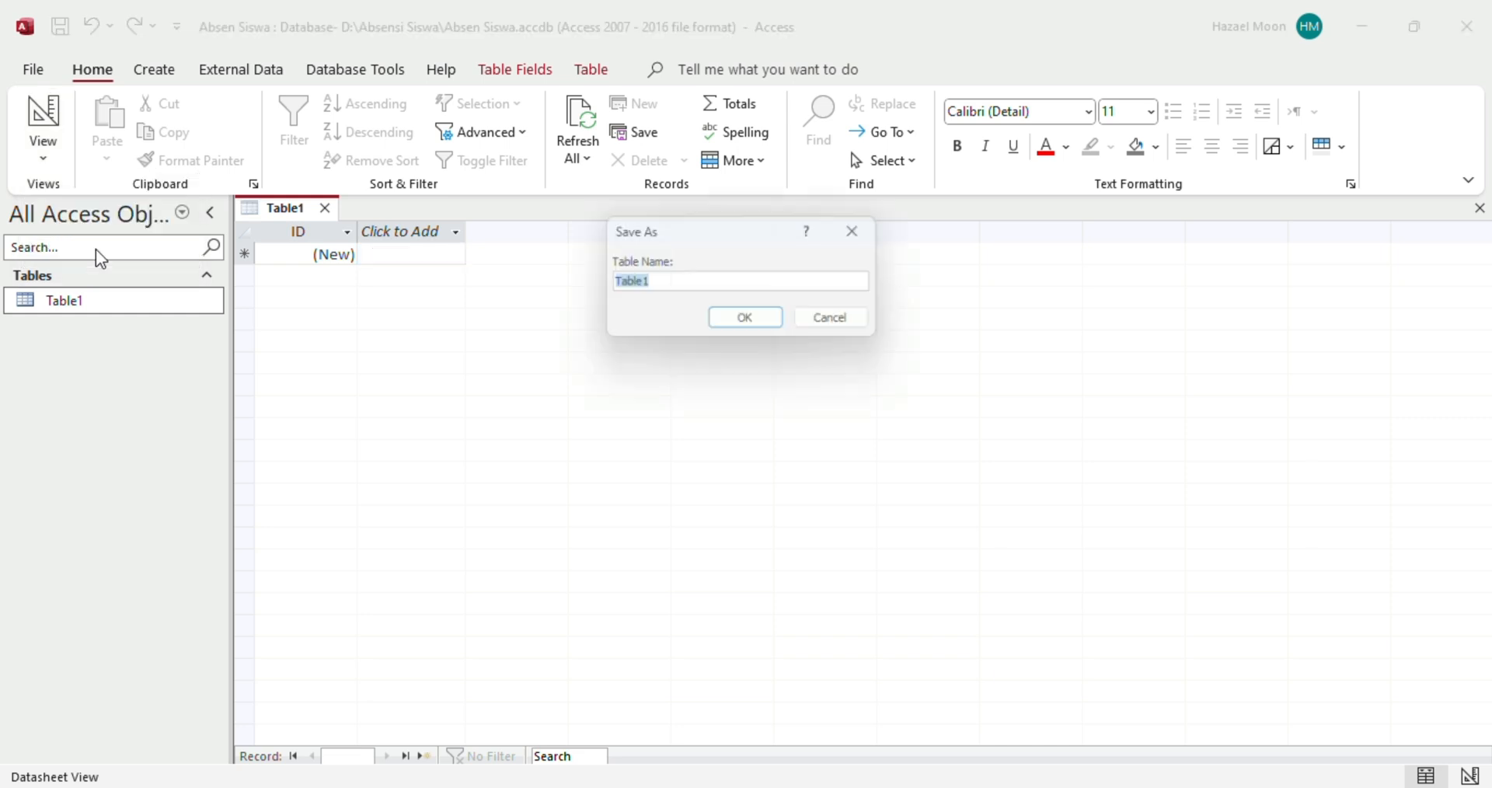
{"action": "left_click", "coordinate": [661, 285]}
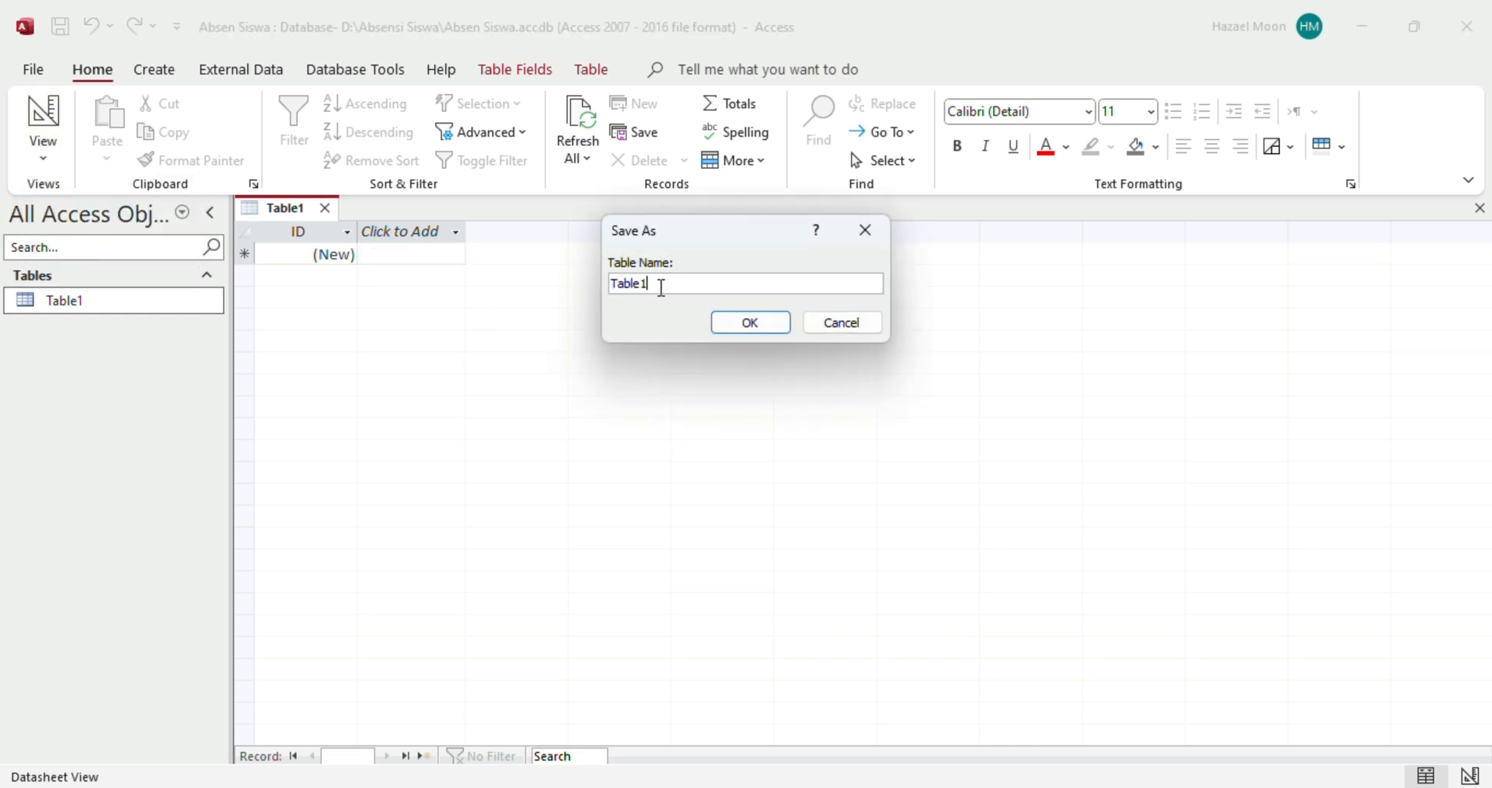
{"action": "left_click_drag", "start_coordinate": [661, 286], "coordinate": [588, 285]}
{"action": "type", "text": "Siswa"}
{"action": "left_click", "coordinate": [773, 320]}
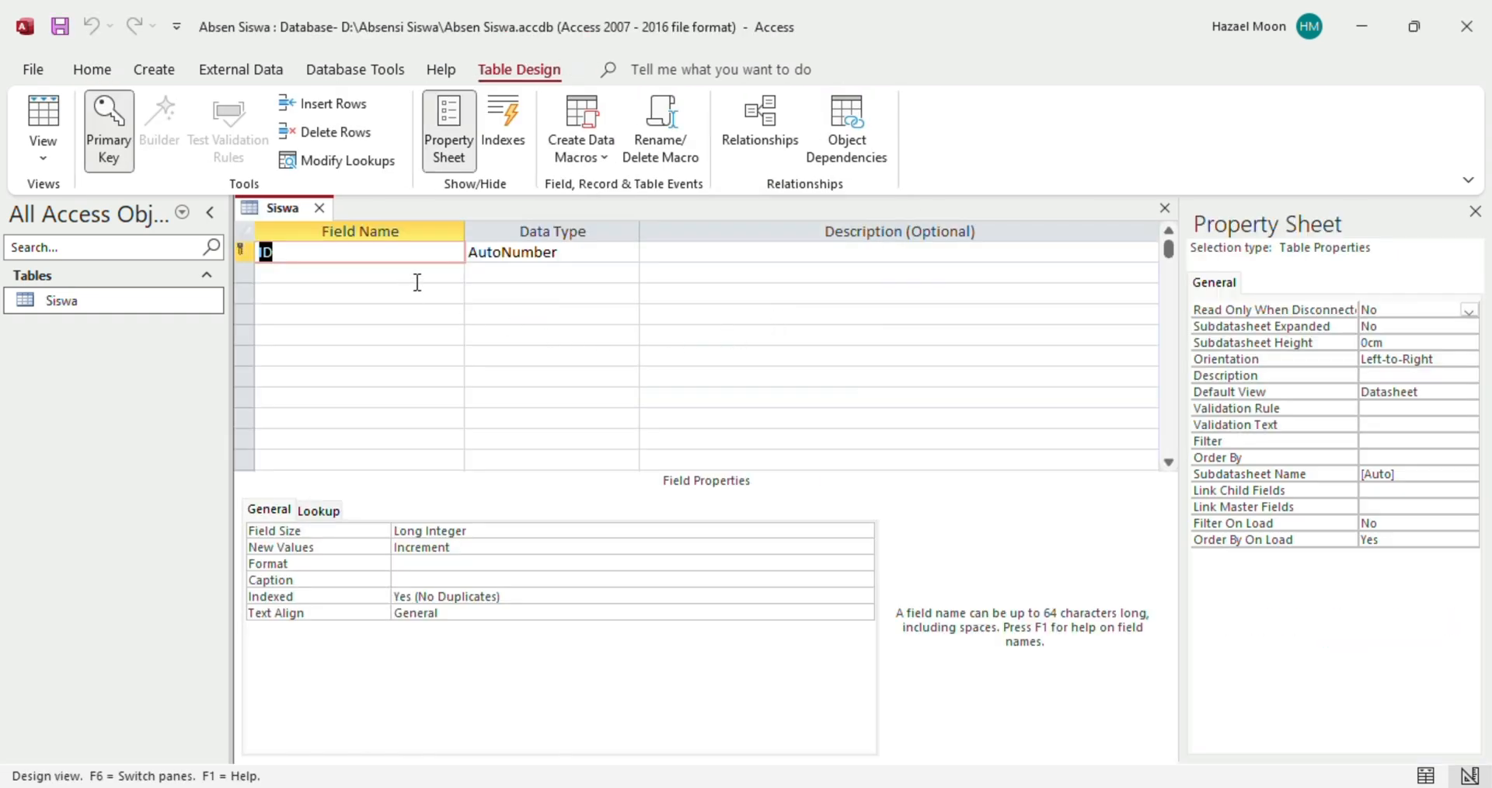
Rename the ID key field to 'No'
{"action": "left_click", "coordinate": [300, 253]}
{"action": "key", "text": "BackSpace"}
{"action": "key", "text": "BackSpace"}
{"action": "type", "text": "No"}
{"action": "left_click", "coordinate": [551, 252]}
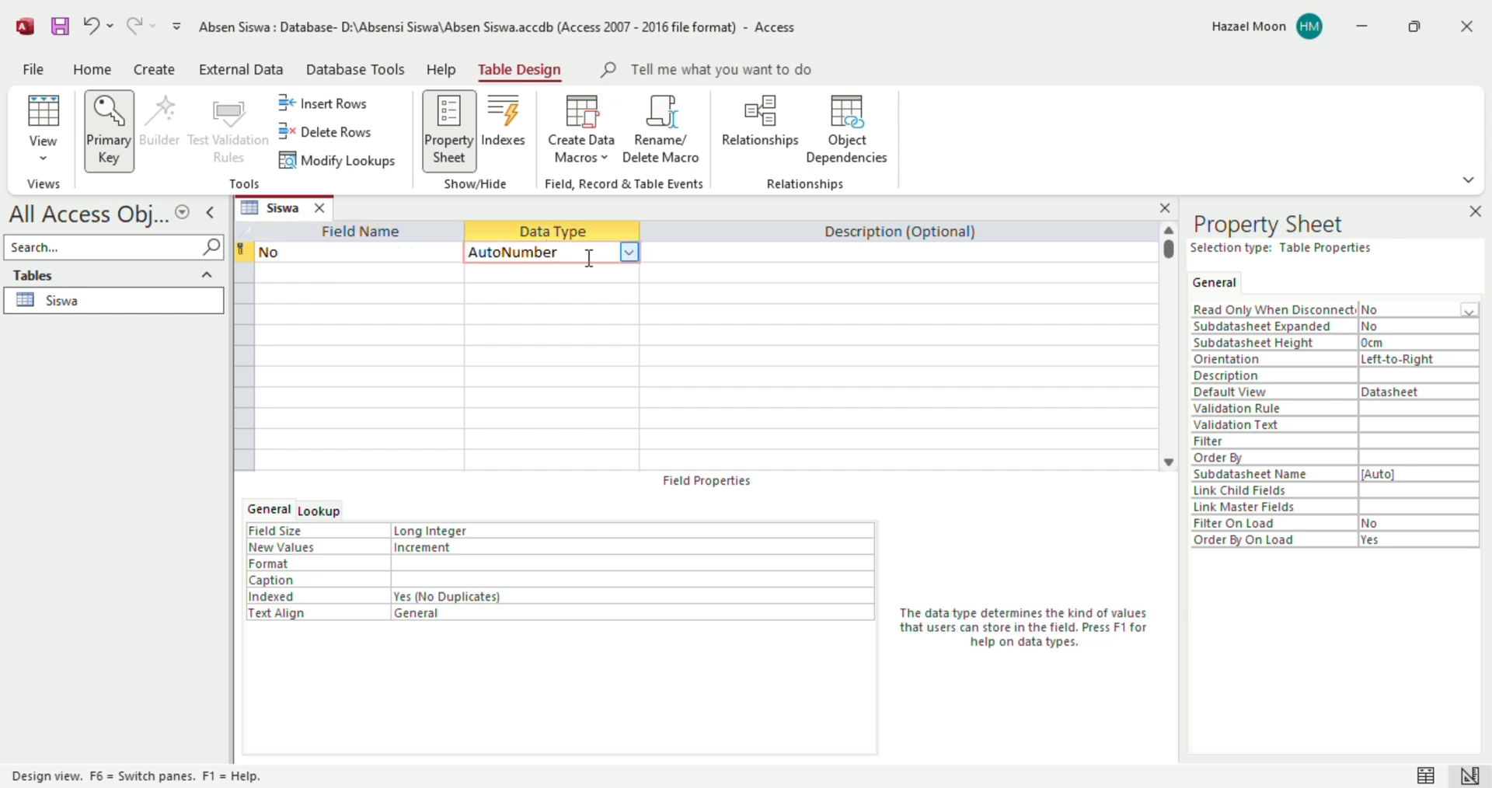
Add a Short Text field 'Nama_Siswa' and save the Siswa table design
{"action": "left_click", "coordinate": [372, 275]}
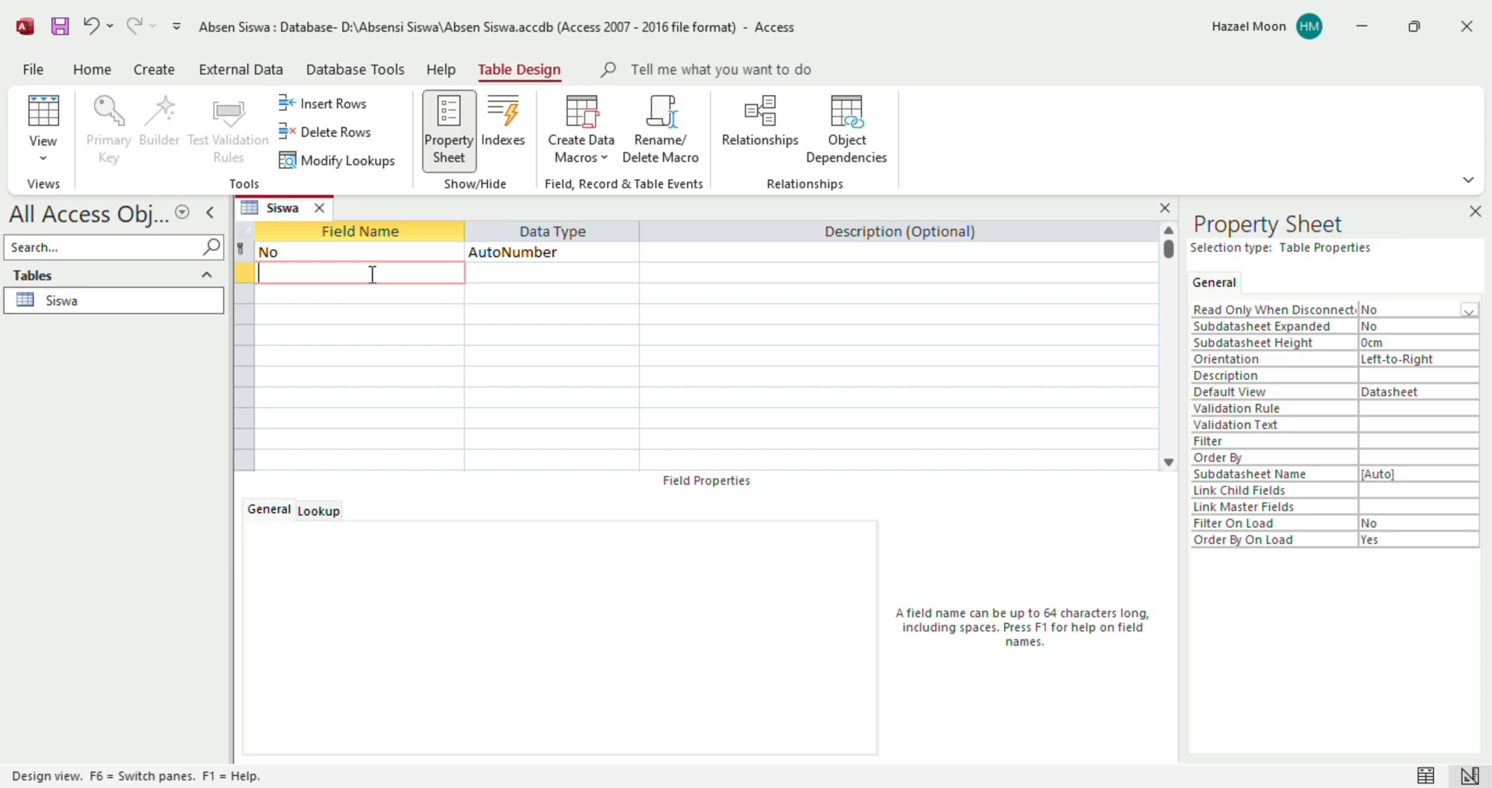
{"action": "type", "text": "Nama_Siswa"}
{"action": "left_click", "coordinate": [586, 277]}
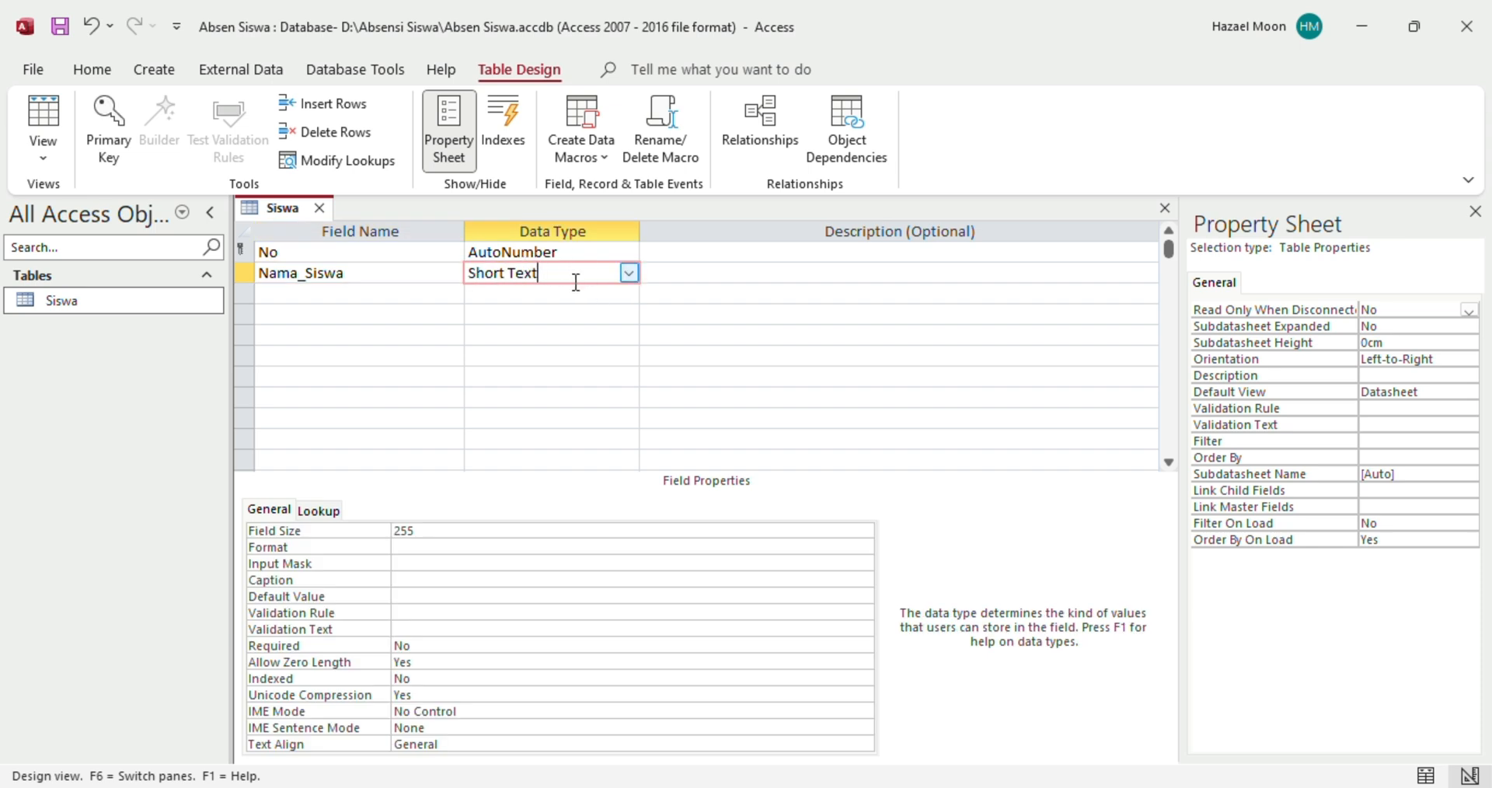
{"action": "right_click", "coordinate": [278, 212]}
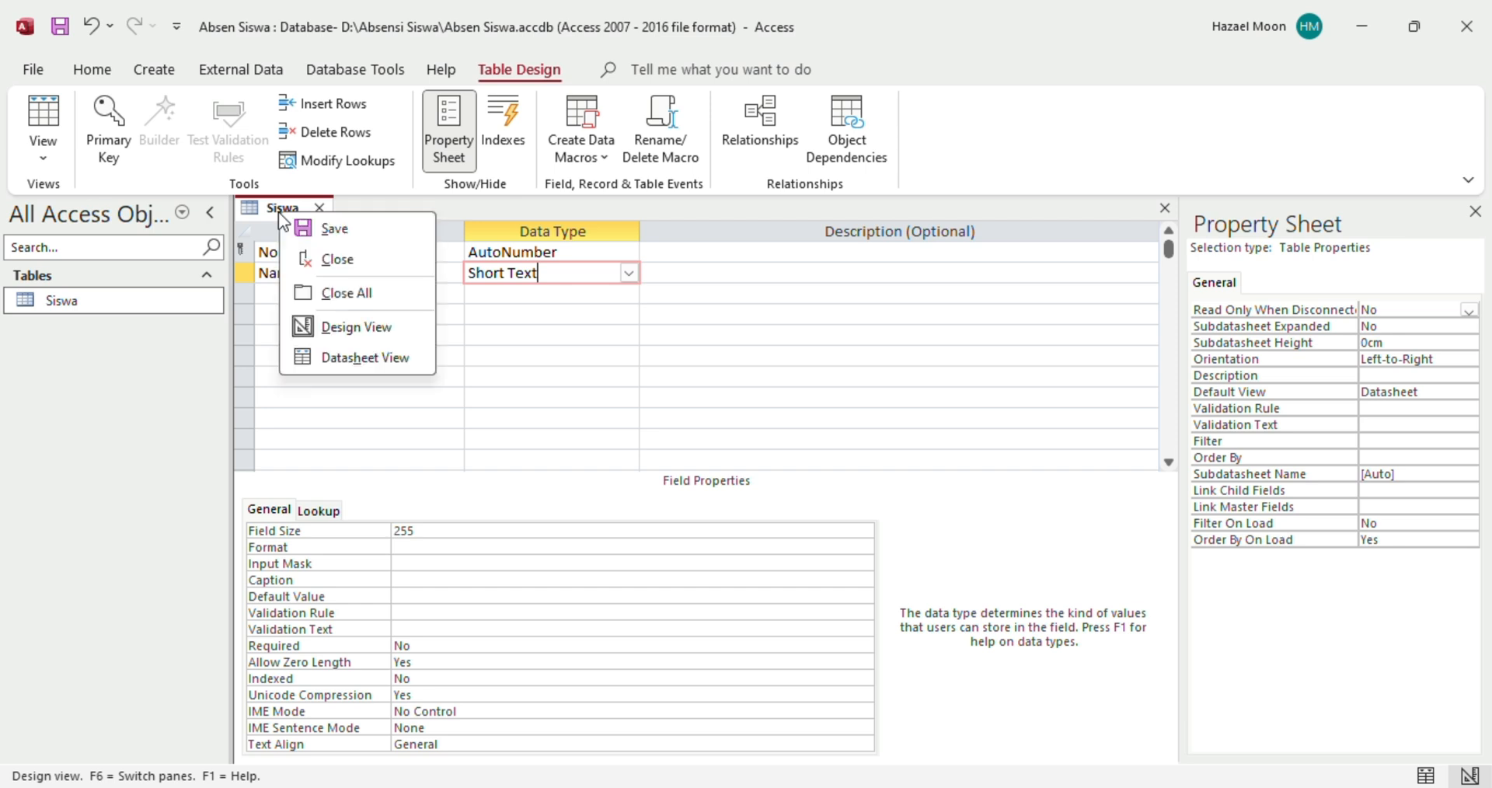
{"action": "left_click", "coordinate": [331, 230]}
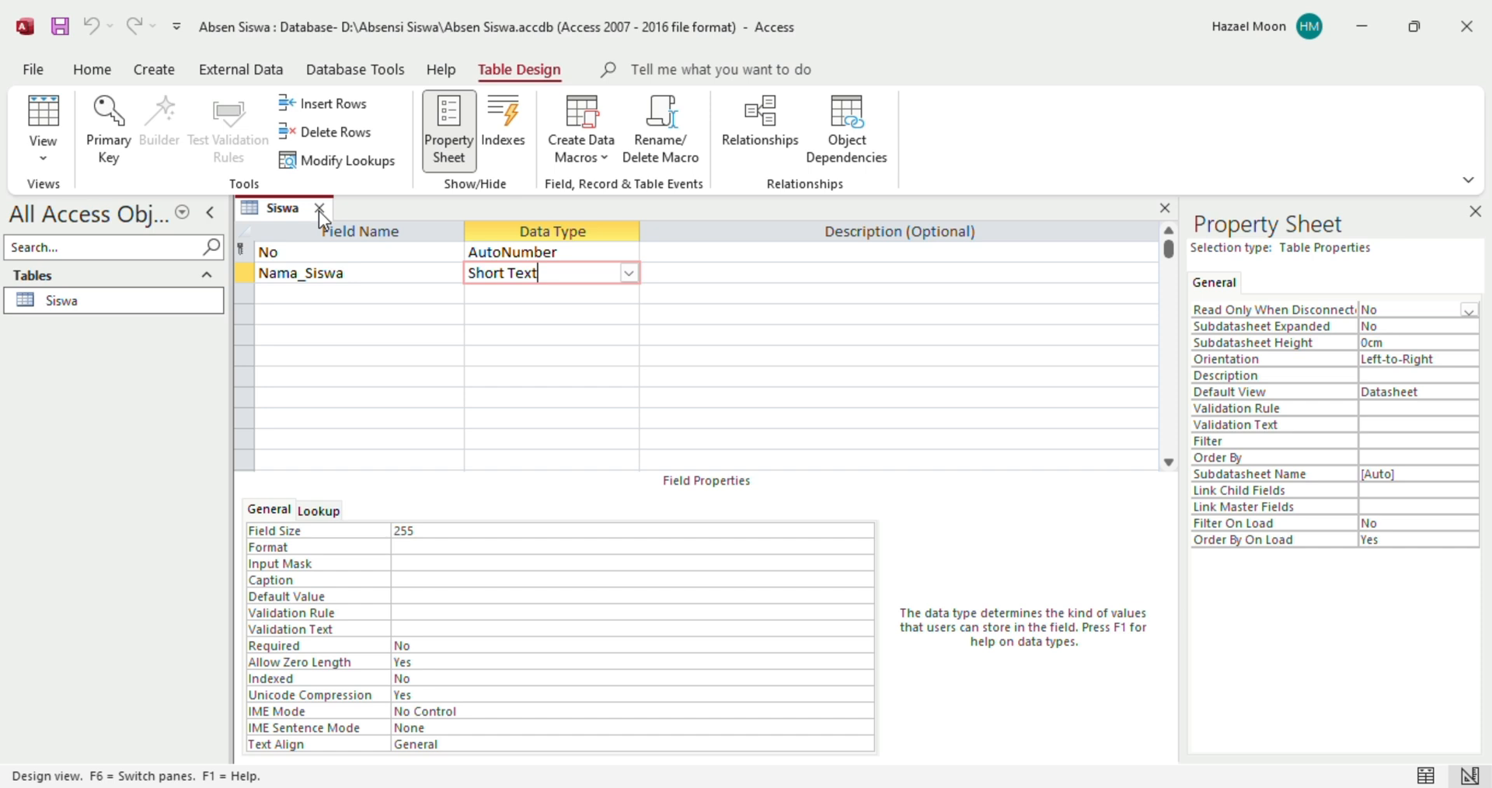
Switch Siswa to Datasheet View and go to the new record's Nama_Siswa cell
{"action": "left_click", "coordinate": [92, 71]}
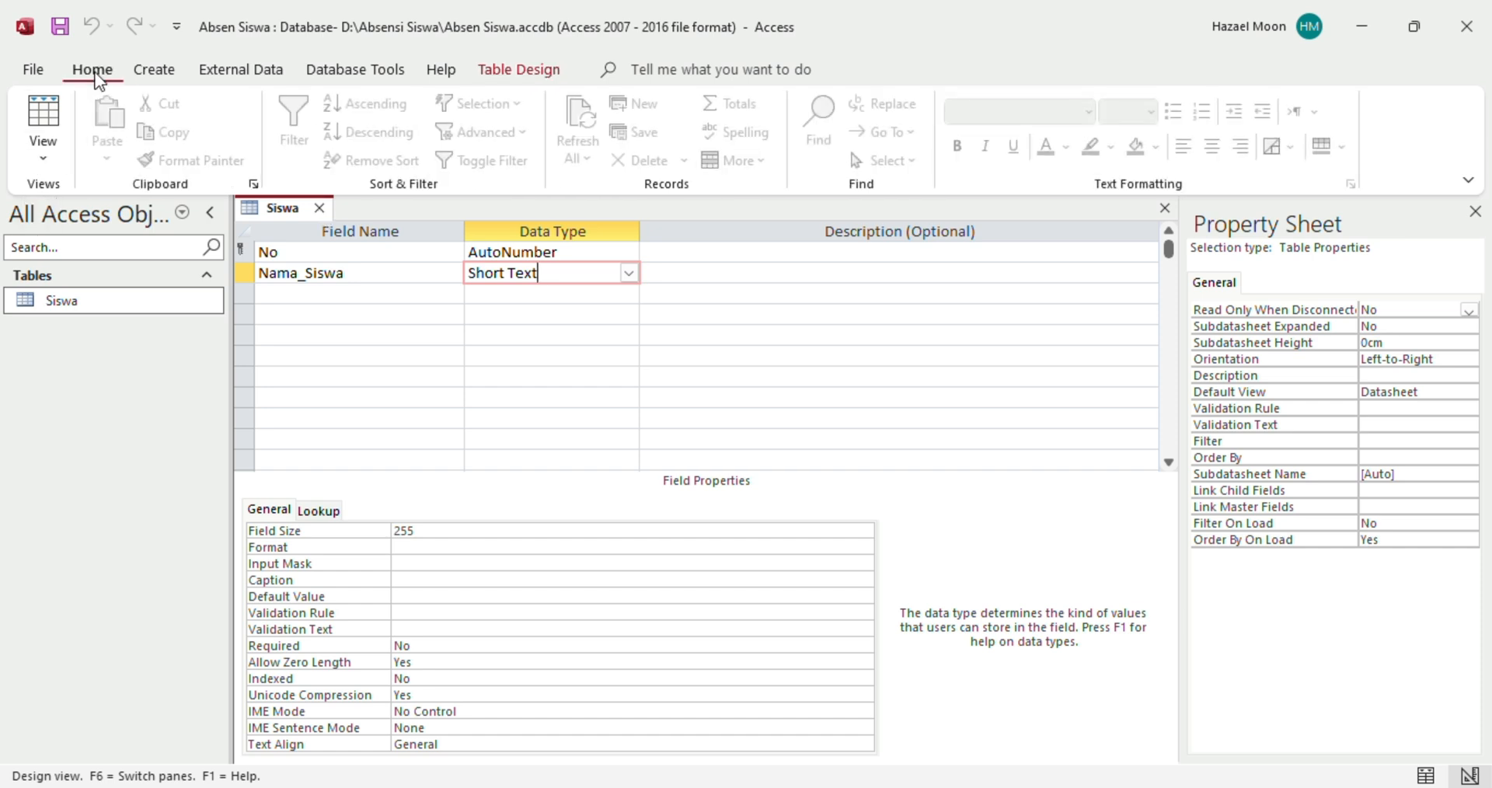
{"action": "left_click", "coordinate": [59, 160]}
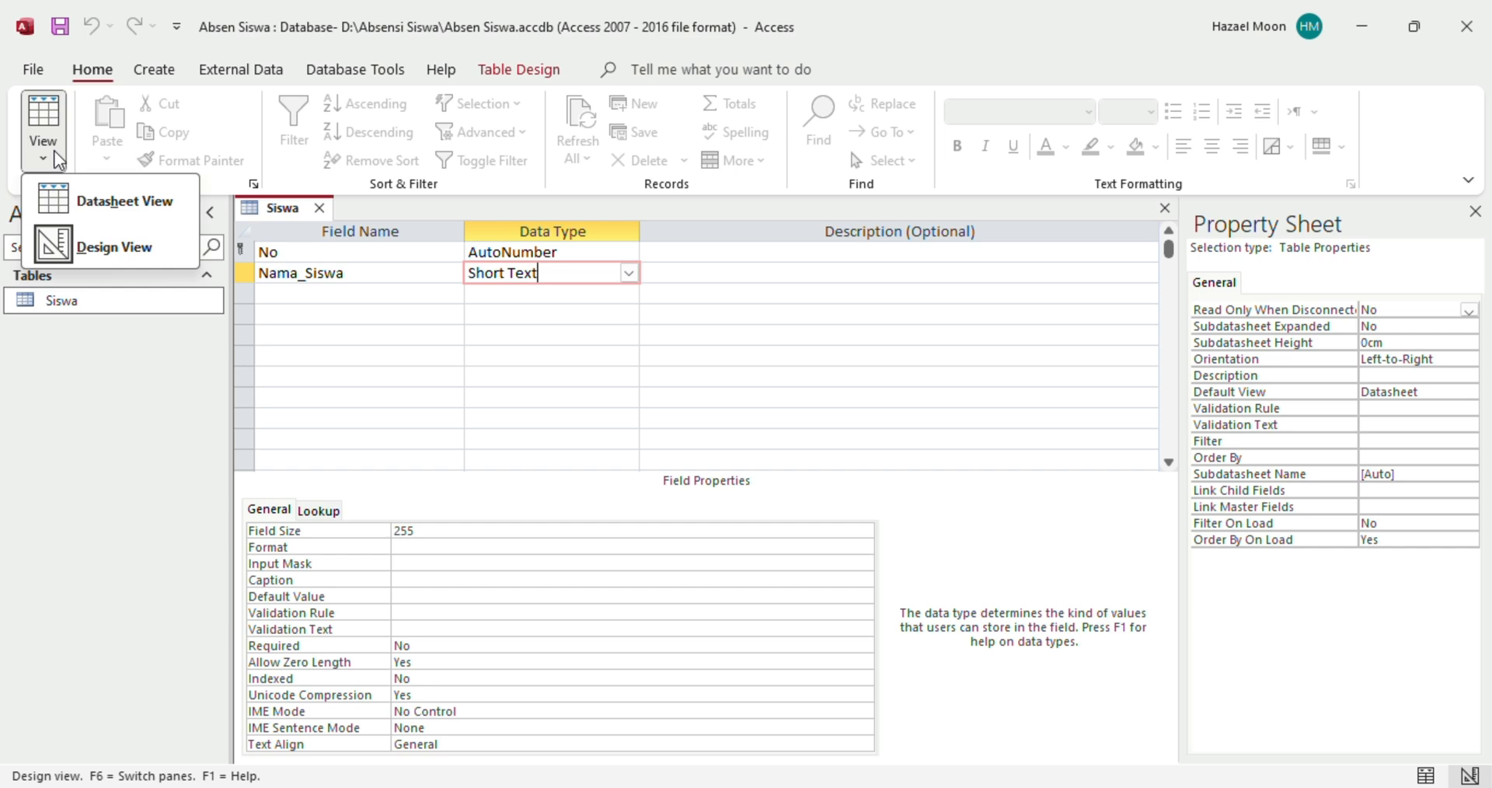
{"action": "left_click", "coordinate": [97, 203]}
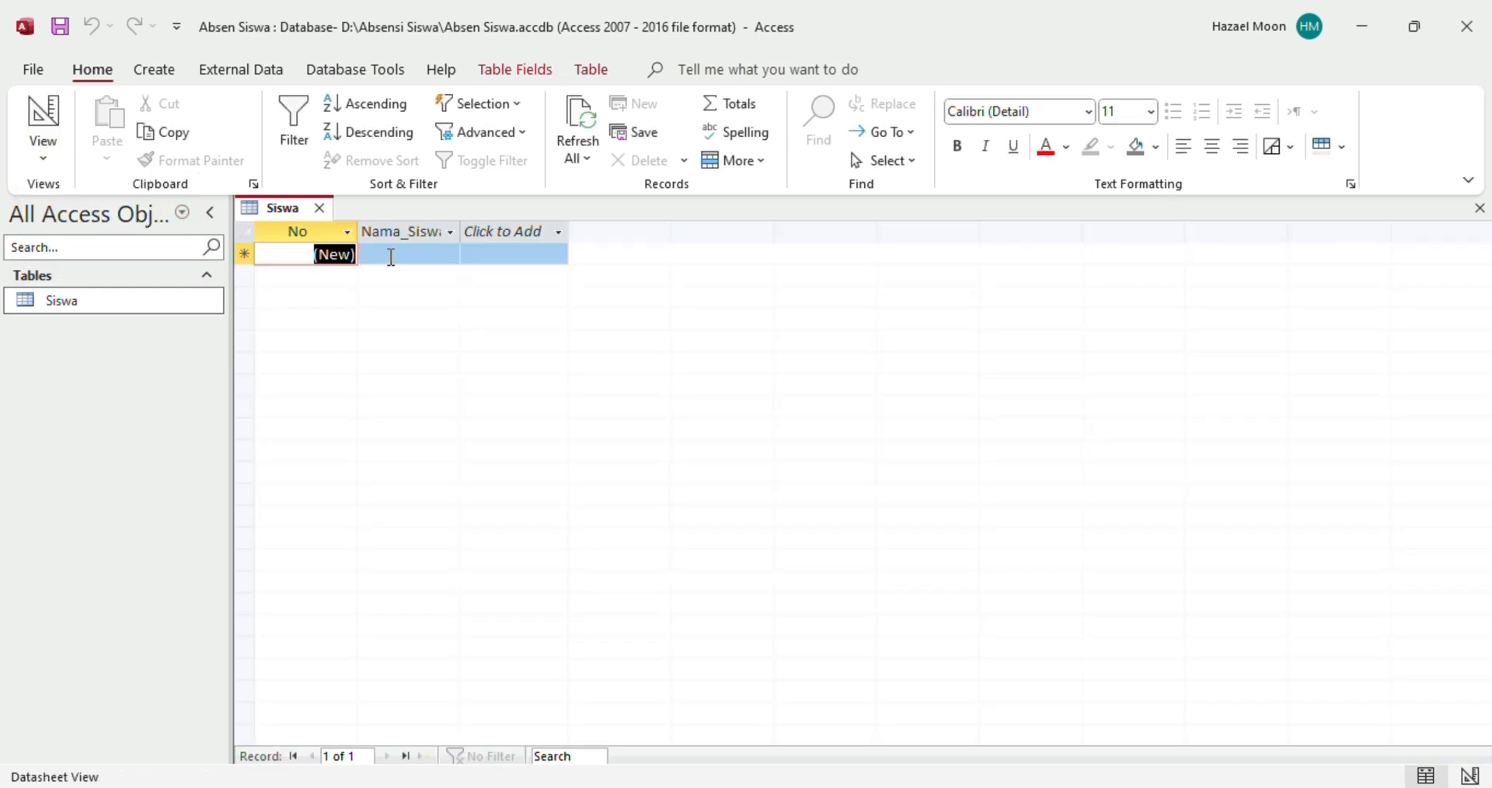
{"action": "left_click", "coordinate": [391, 257]}
{"action": "left_click", "coordinate": [490, 254]}
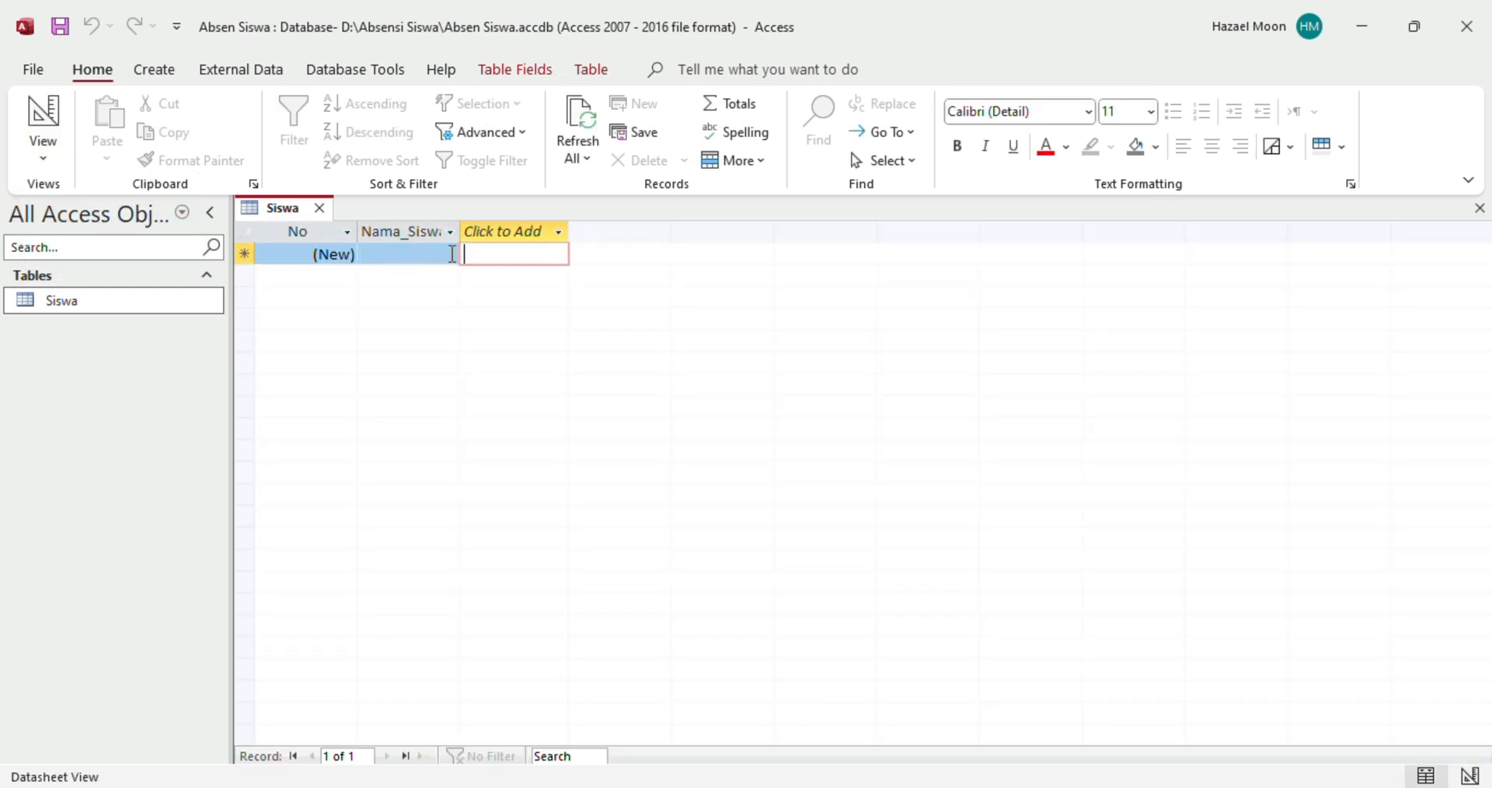
{"action": "left_click", "coordinate": [452, 254]}
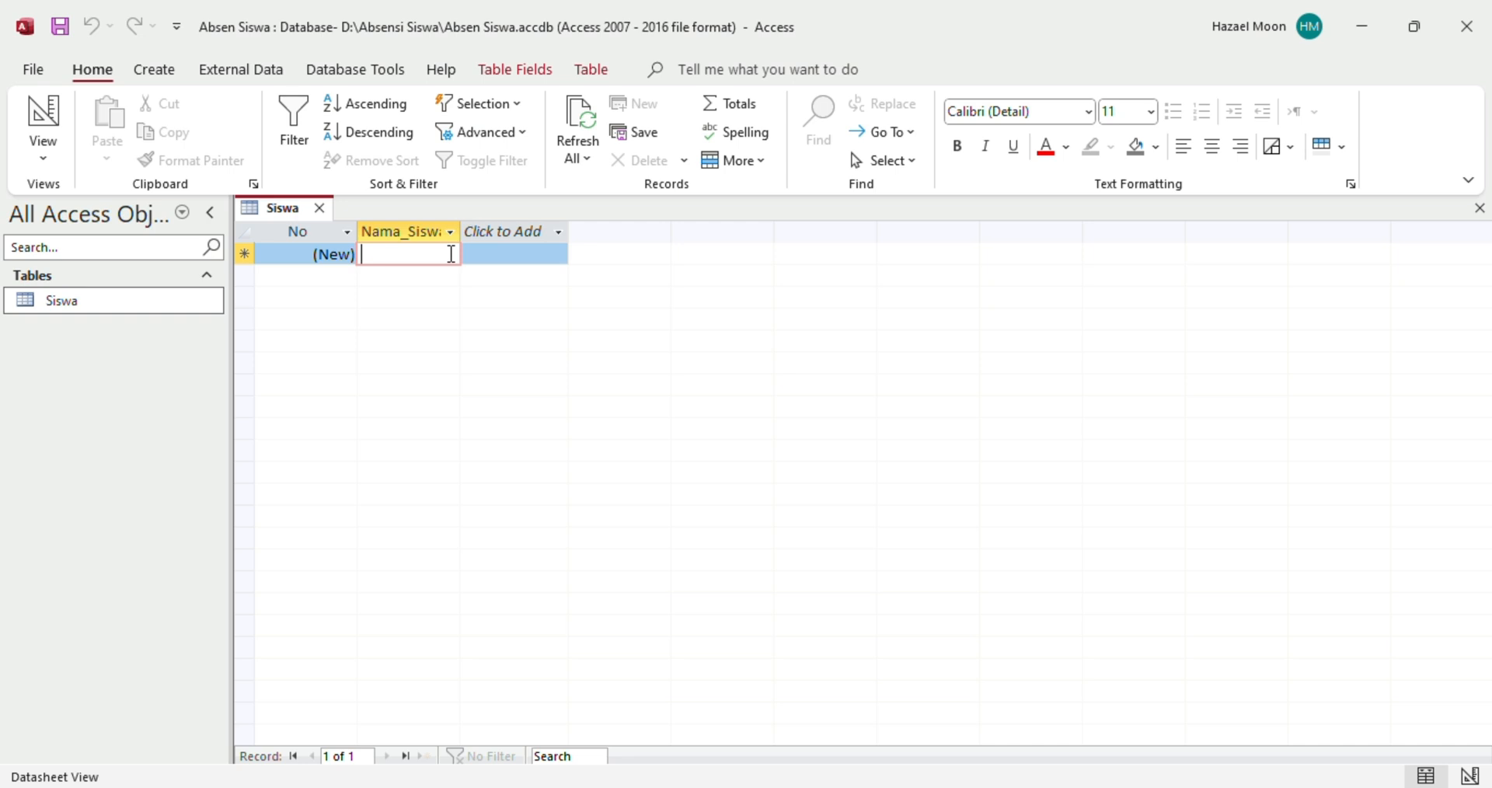
Enter the first two student names in Siswa, copied from the Excel attendance sheet
{"action": "mouse_move", "coordinate": [1060, 787]}
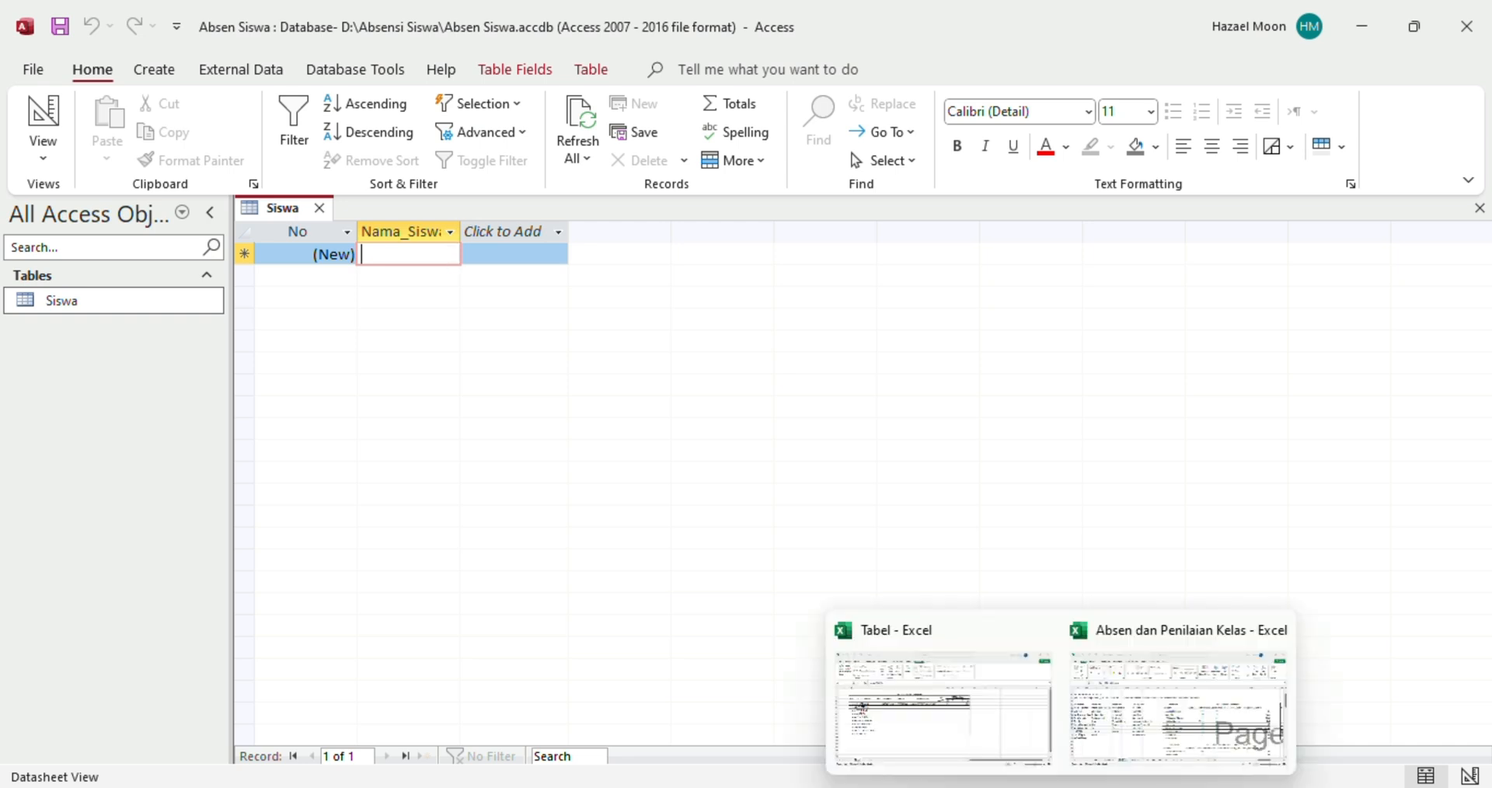
{"action": "left_click", "coordinate": [972, 712]}
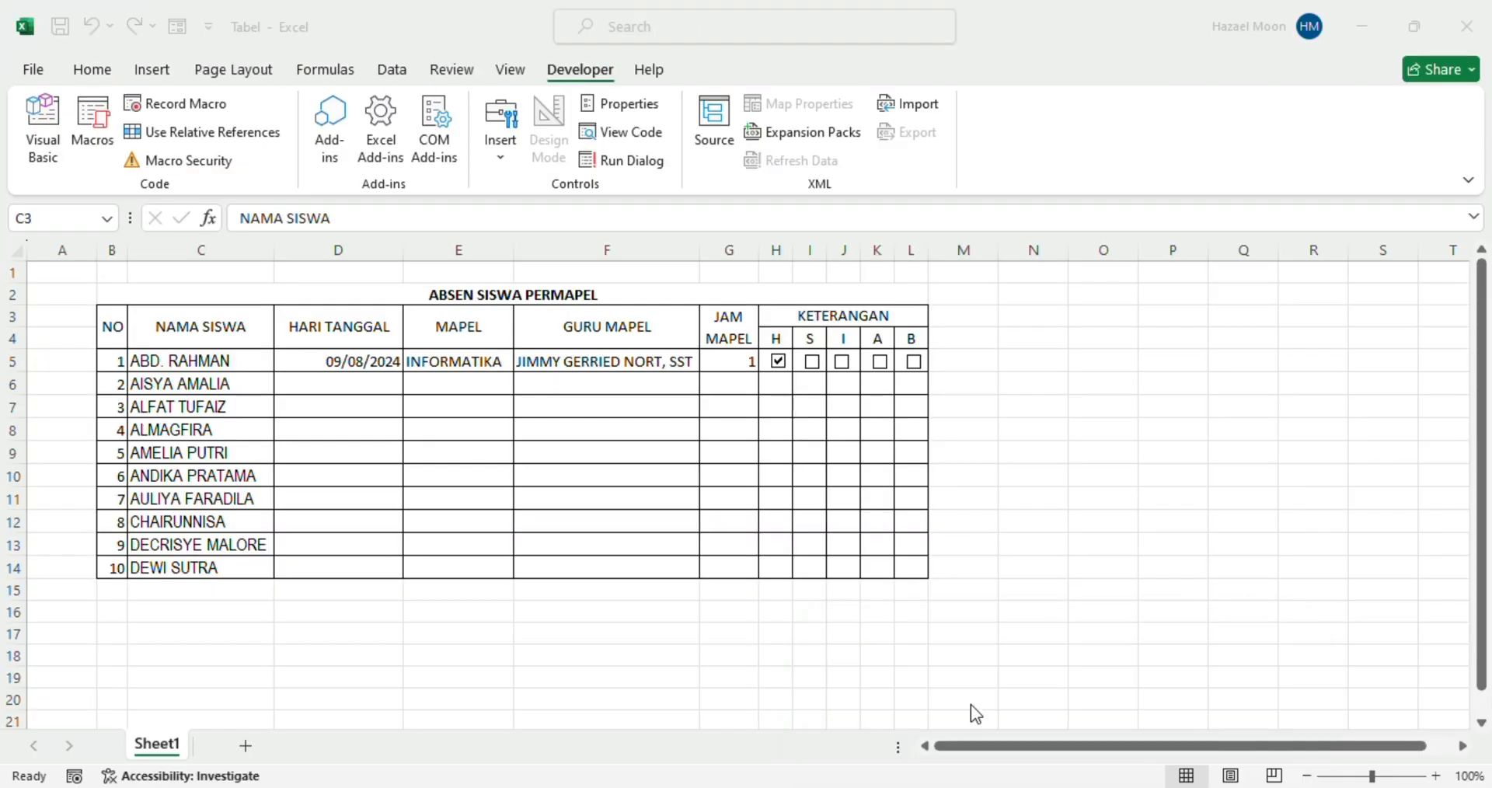
{"action": "left_click", "coordinate": [222, 398]}
{"action": "left_click", "coordinate": [238, 367]}
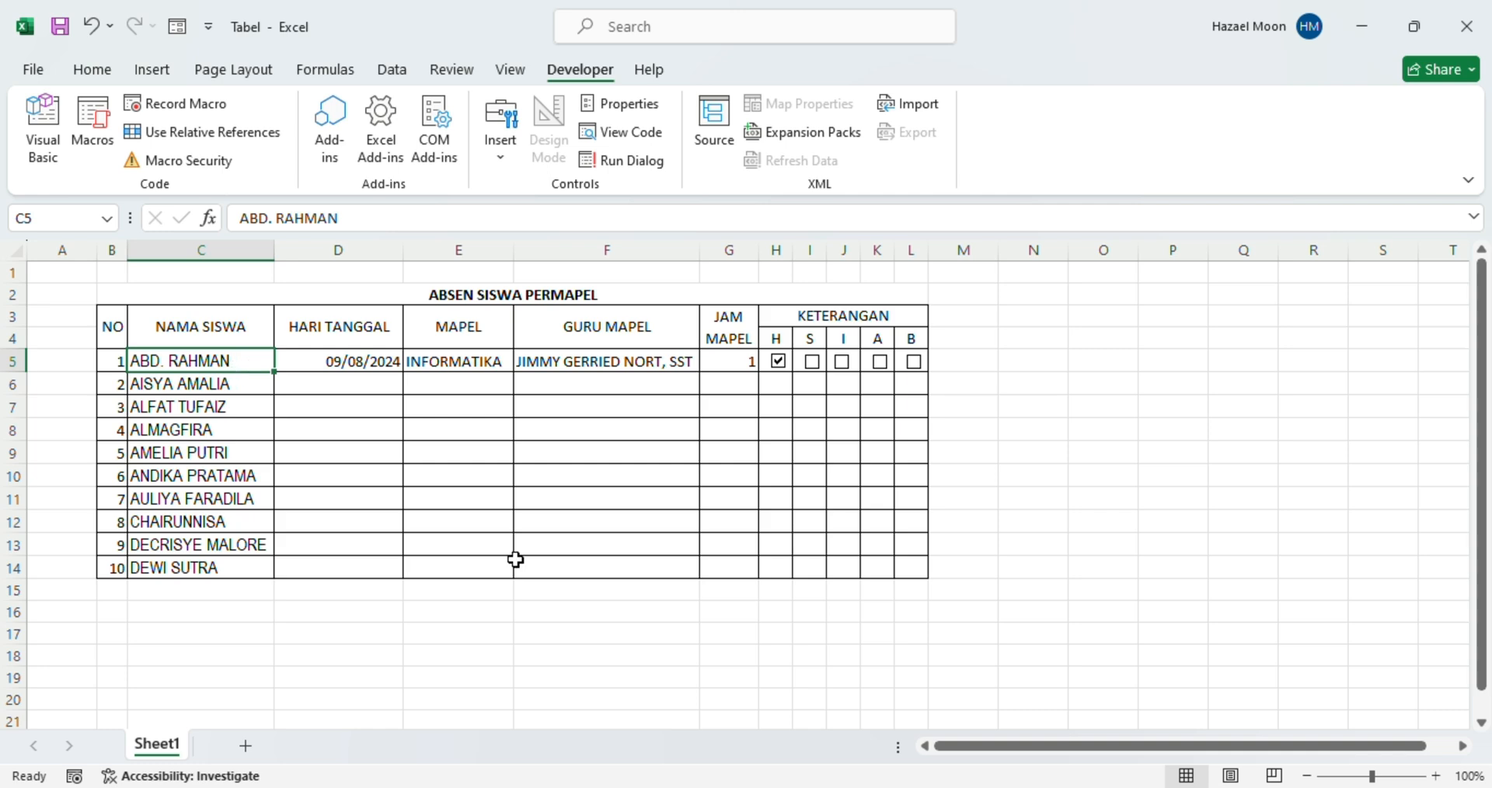
{"action": "mouse_move", "coordinate": [1061, 787]}
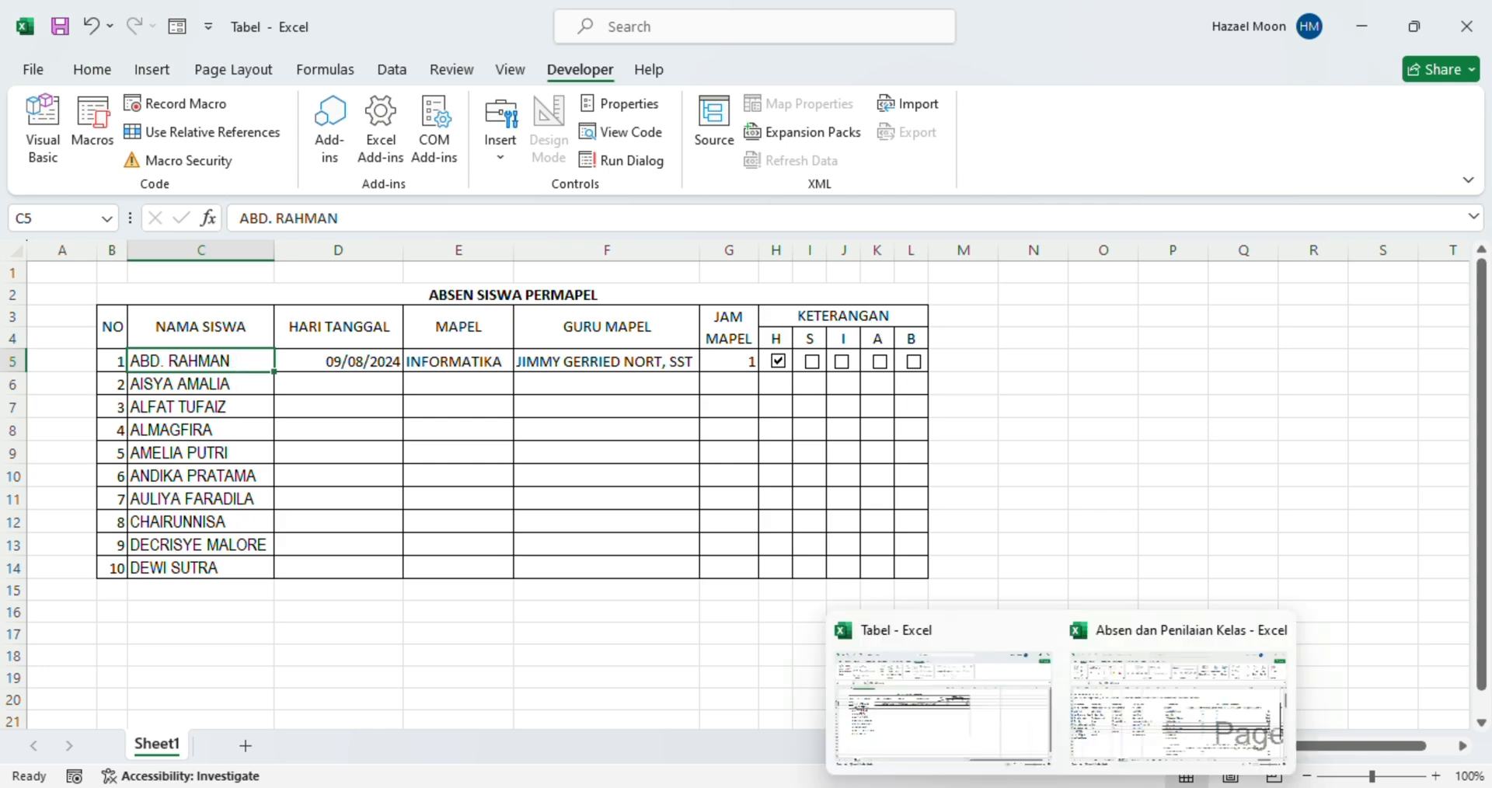
{"action": "left_click", "coordinate": [1099, 755]}
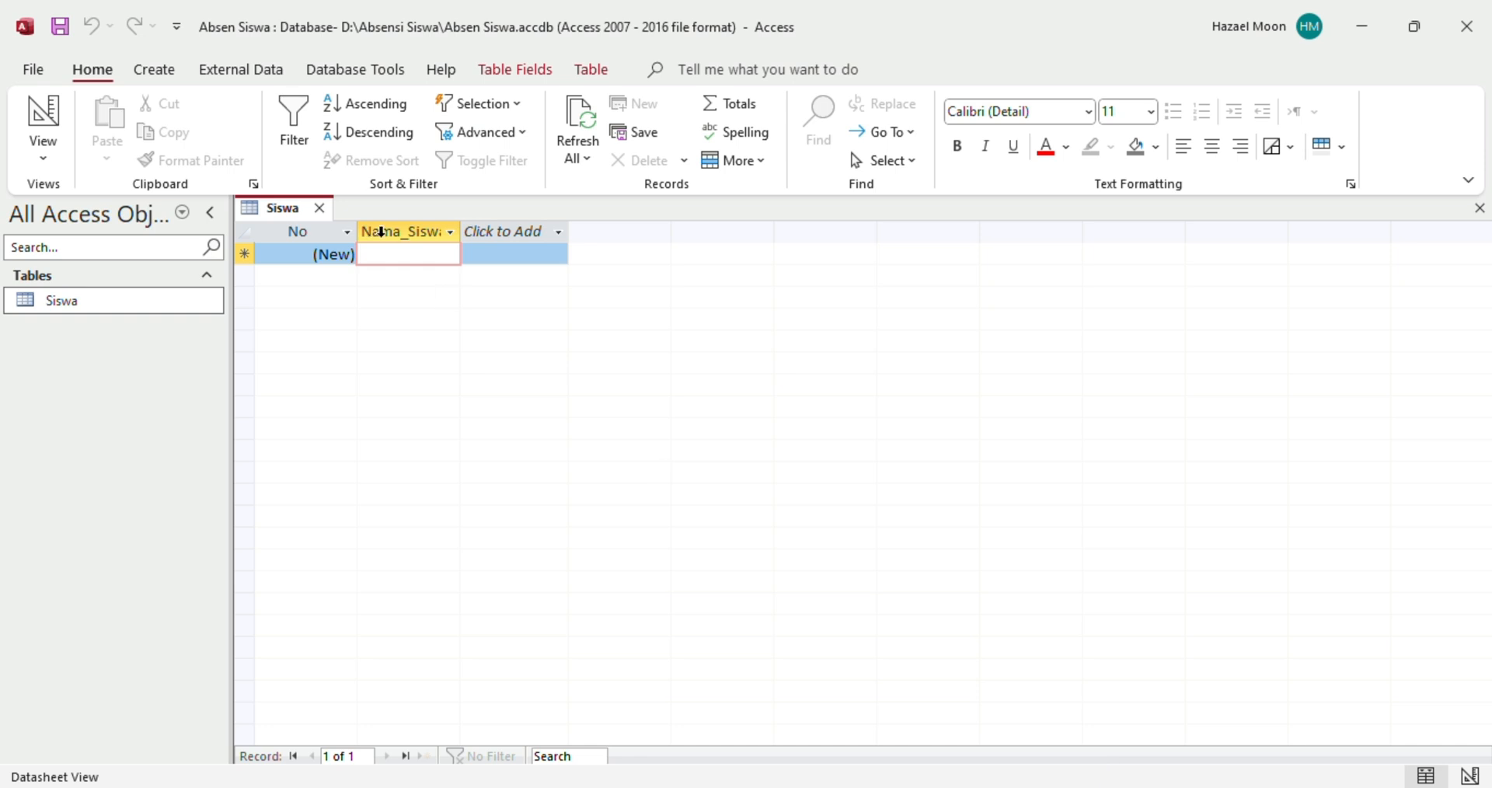
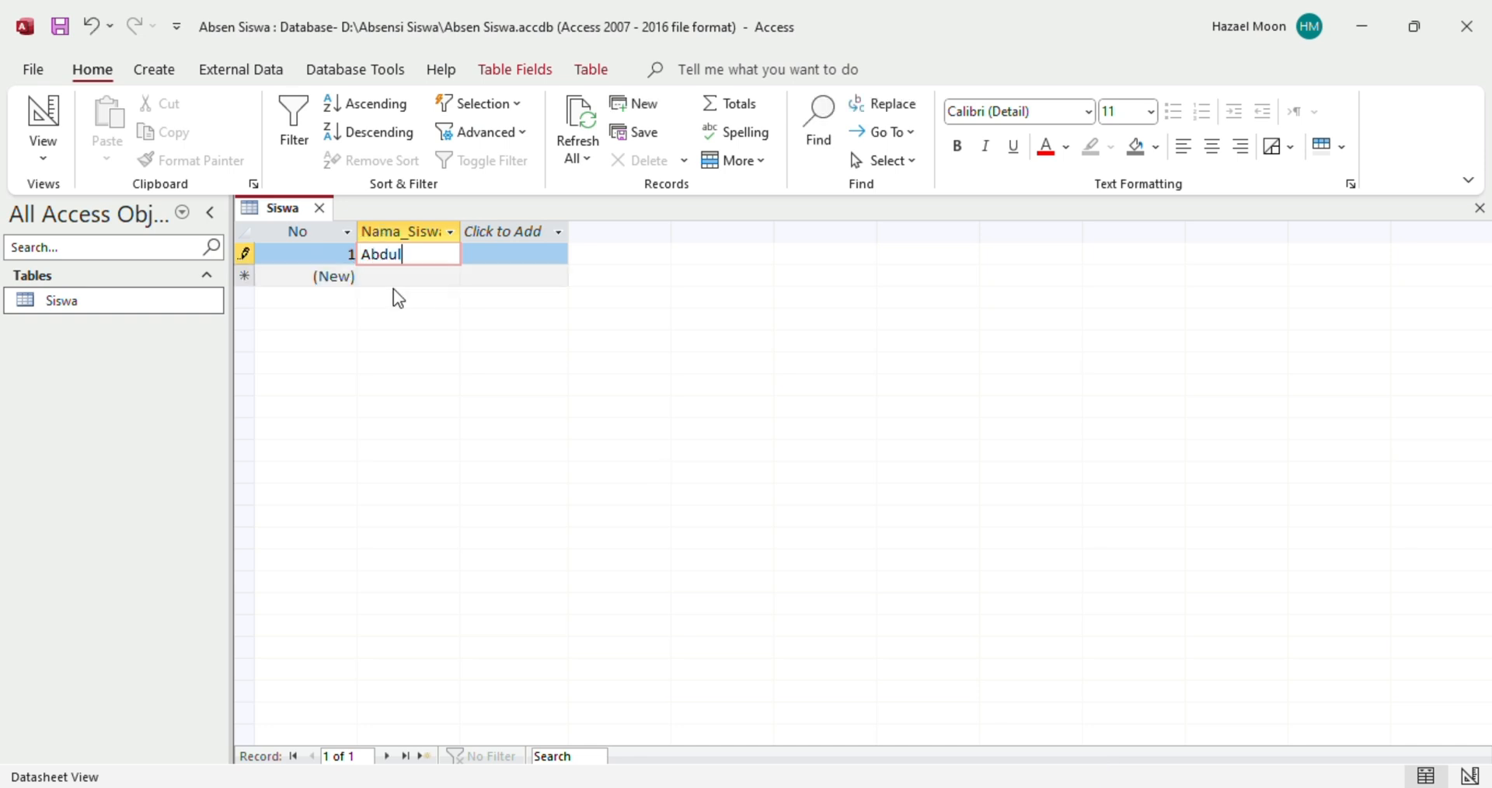
{"action": "key", "text": "Down"}
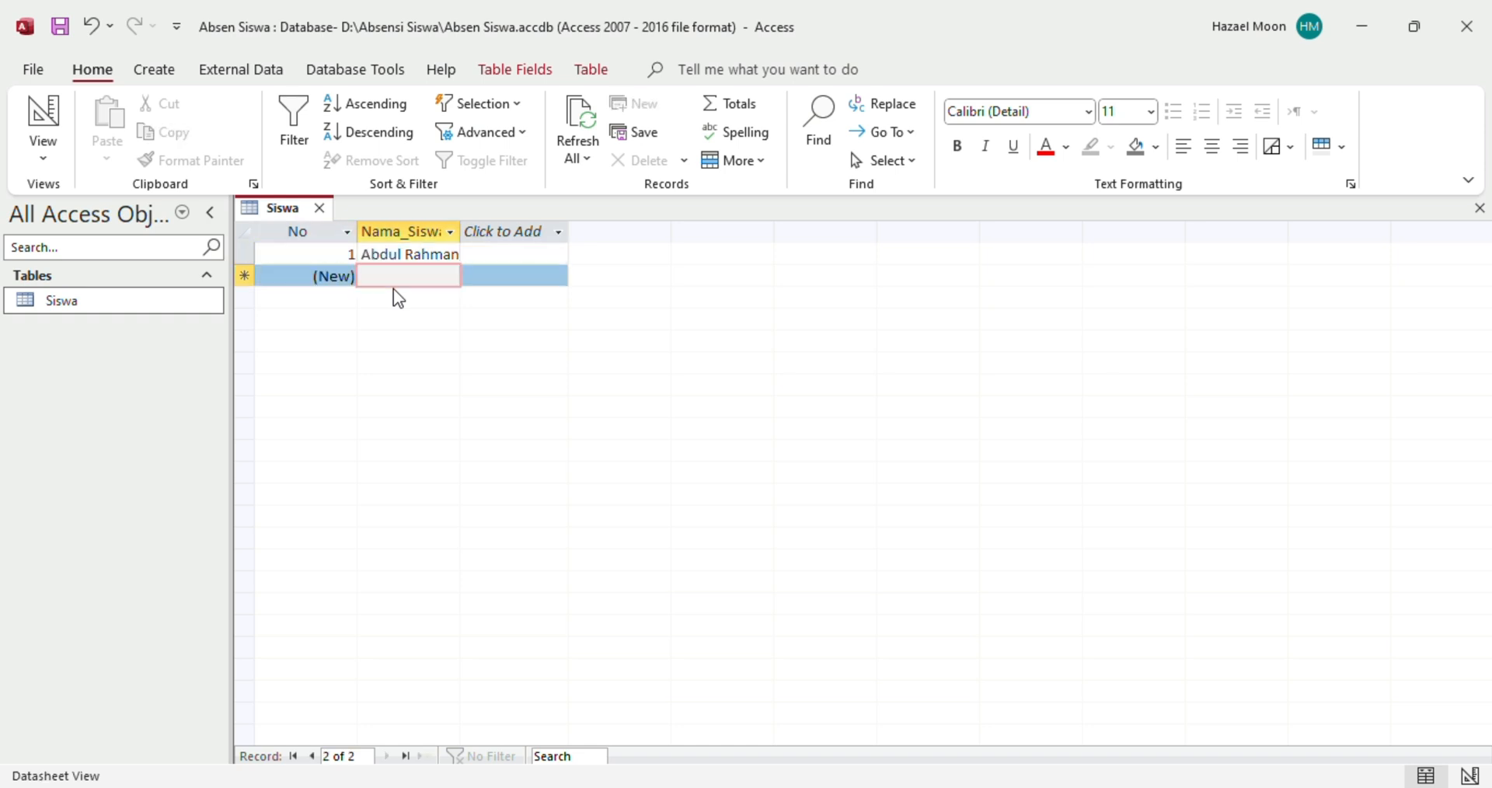
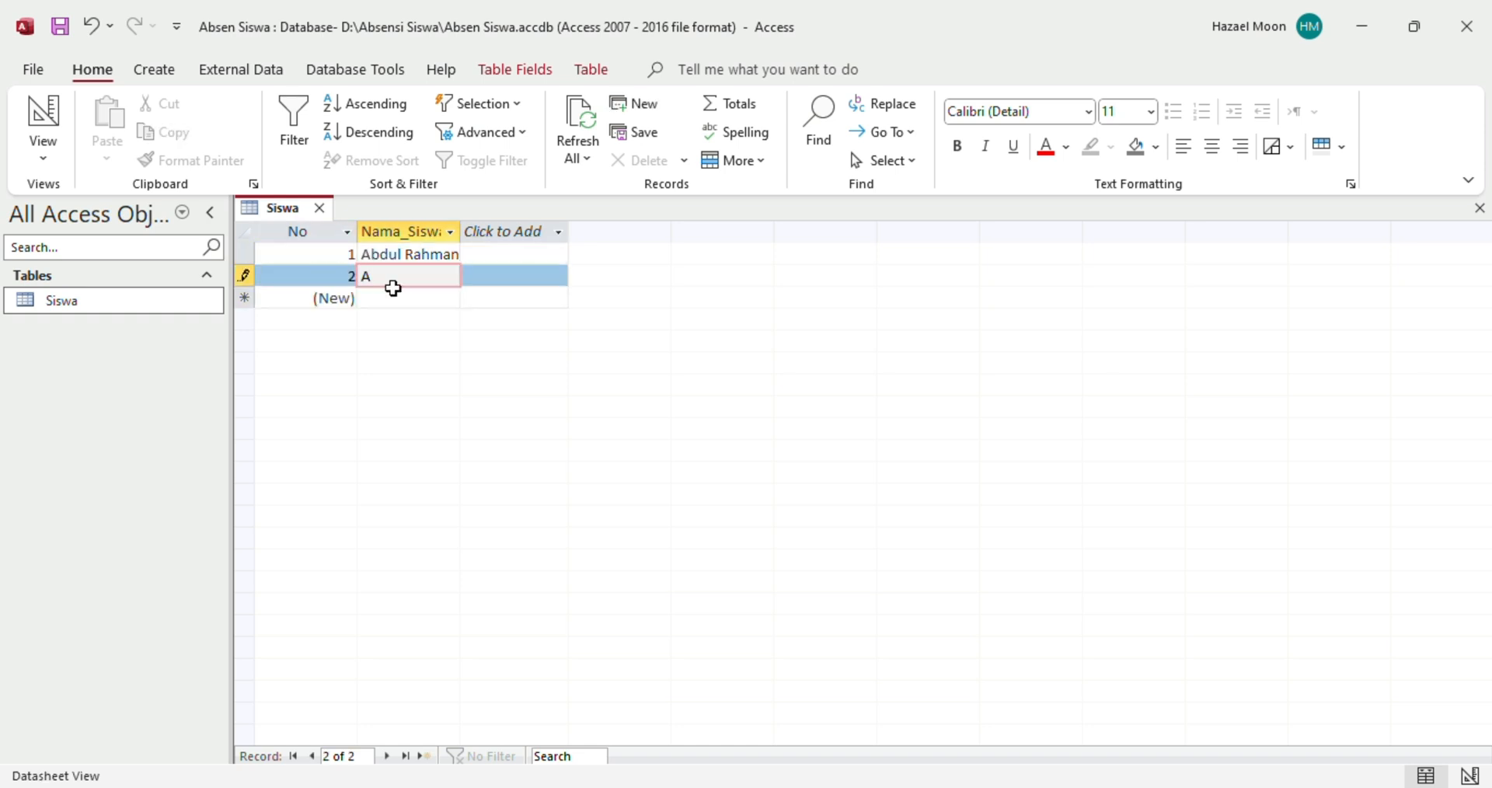
Commit the second record and enter the third student's name after rechecking Excel
{"action": "mouse_move", "coordinate": [1060, 786]}
{"action": "left_click", "coordinate": [959, 726]}
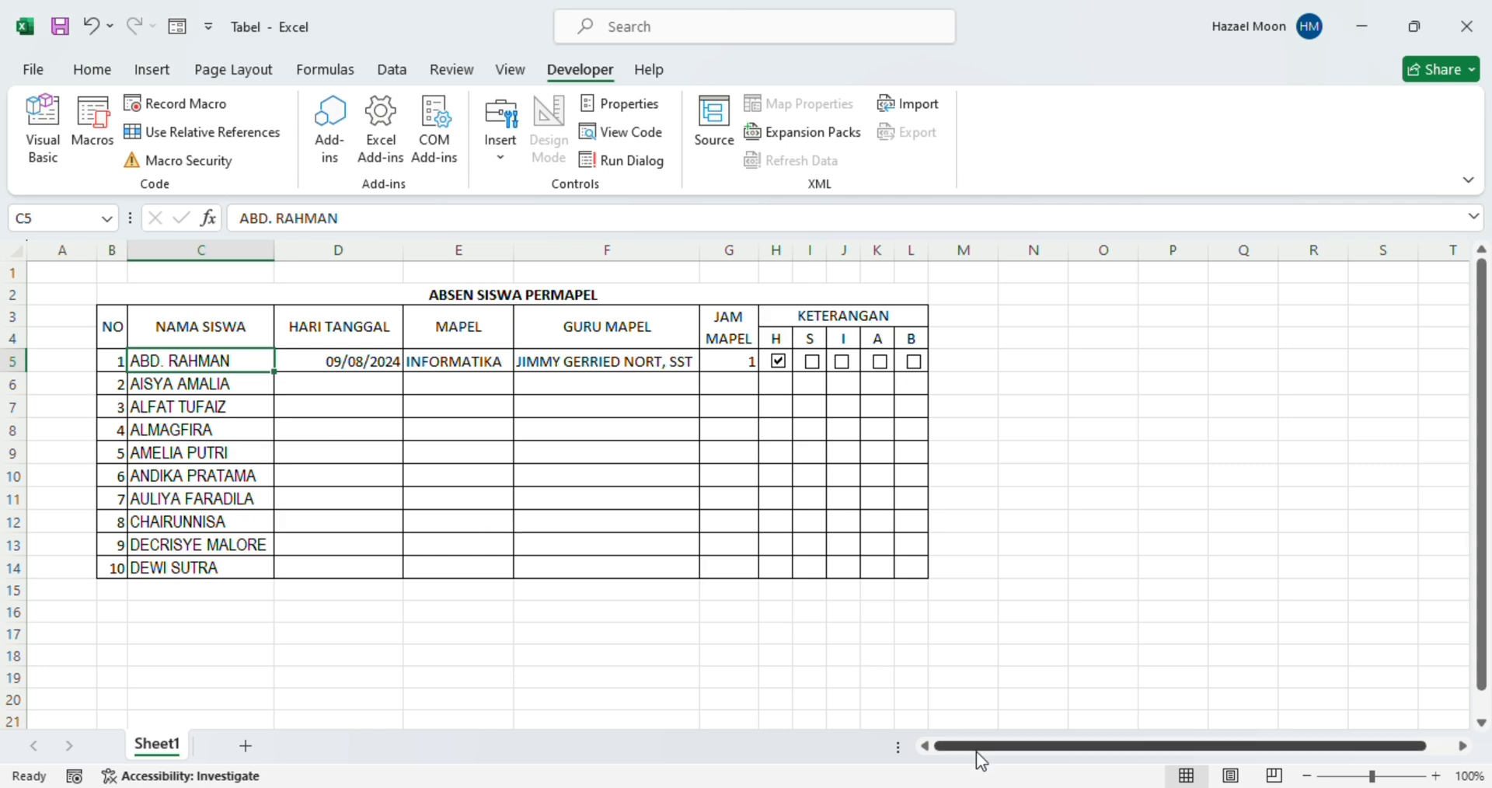
{"action": "mouse_move", "coordinate": [1108, 786]}
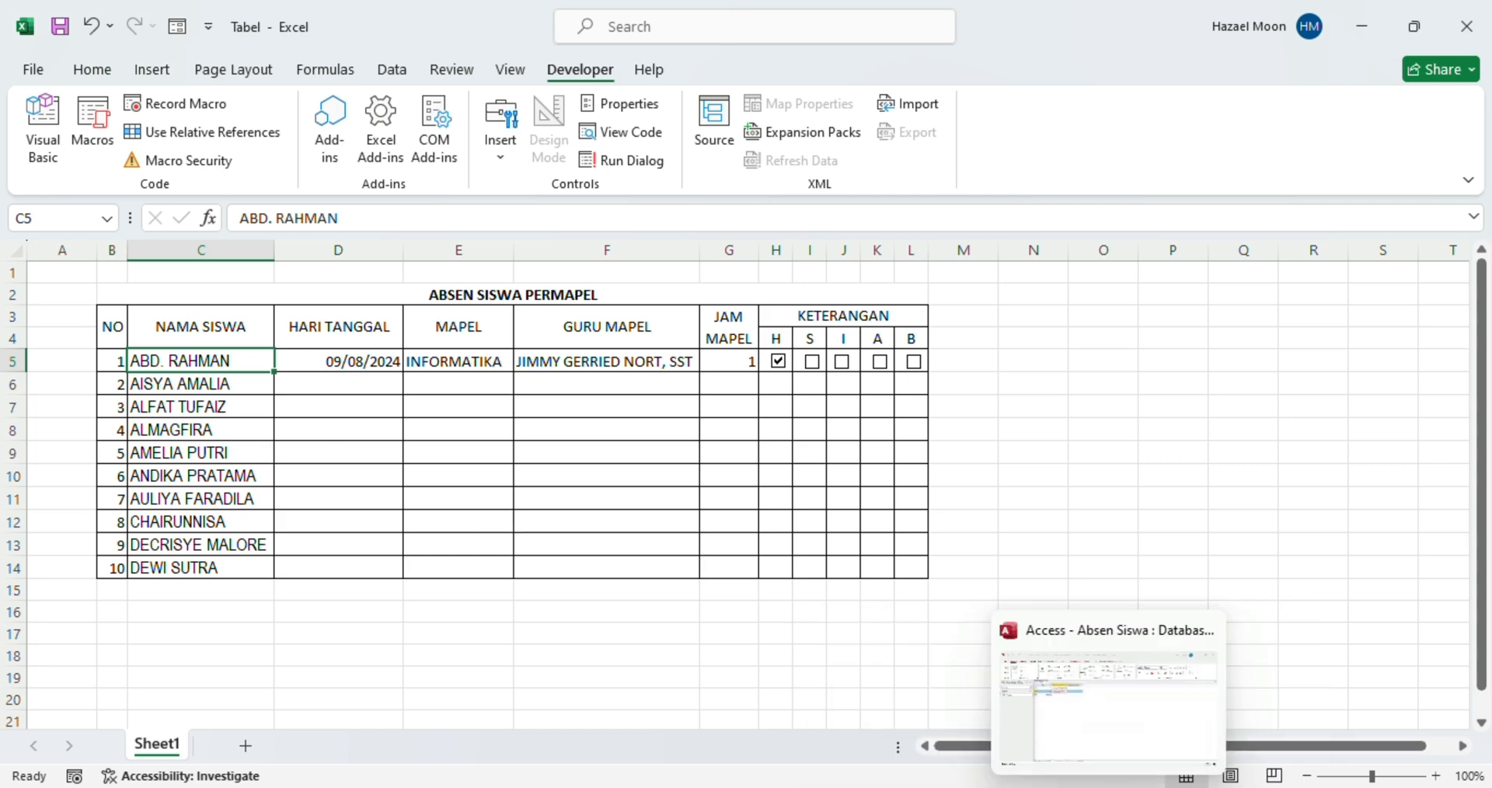
{"action": "left_click", "coordinate": [1079, 735]}
{"action": "key", "text": "Return"}
{"action": "key", "text": "Return"}
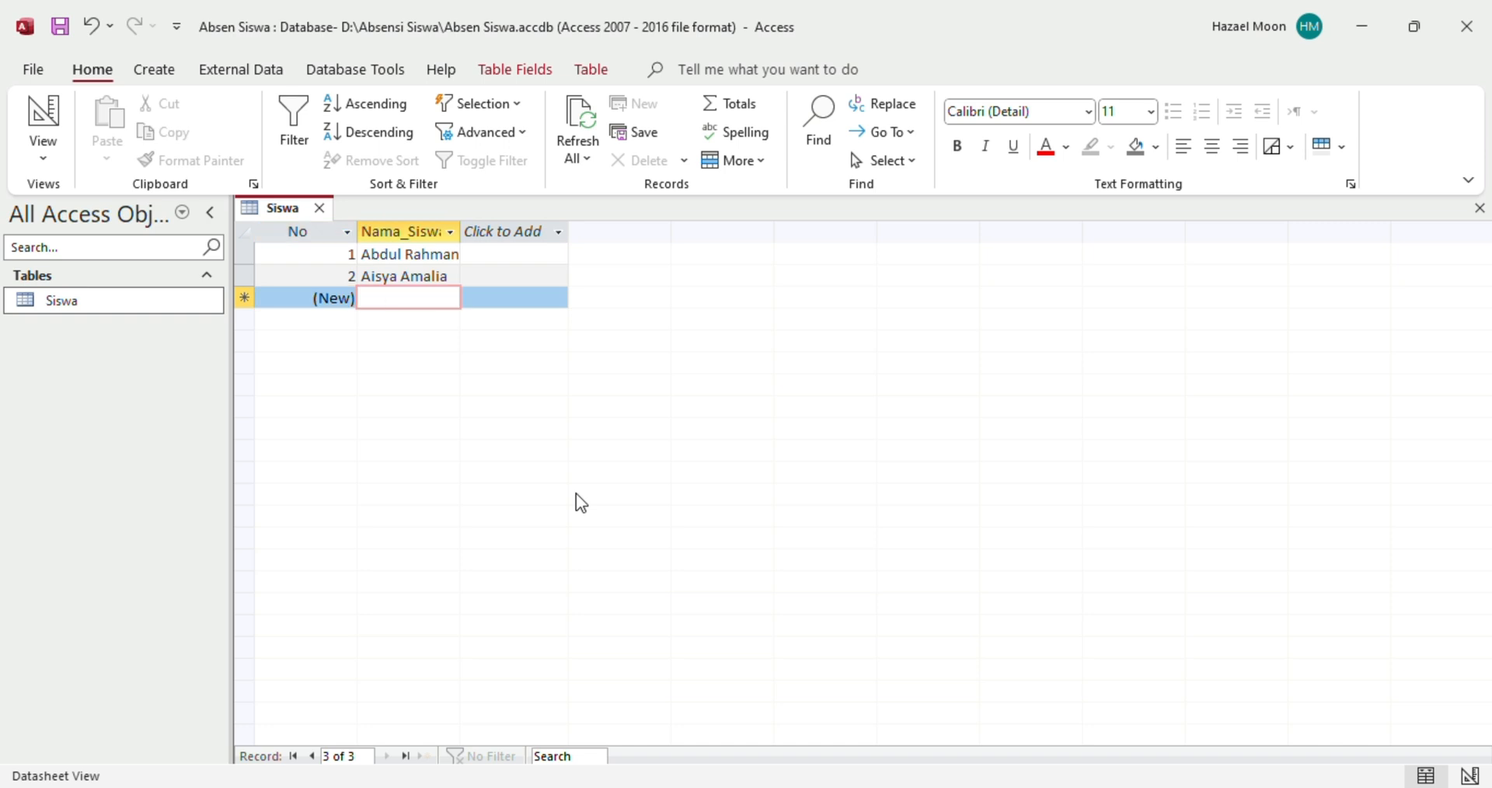
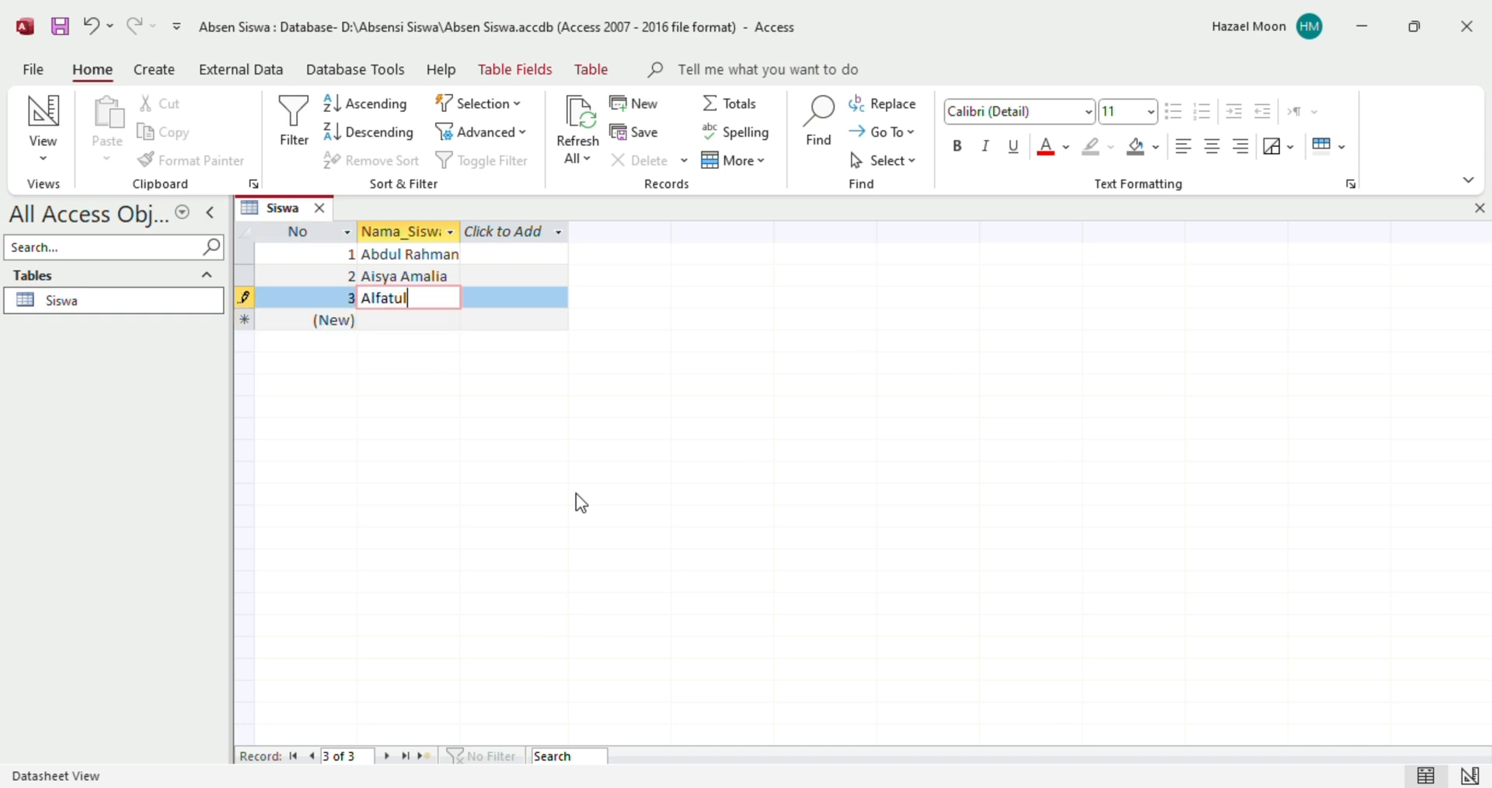
{"action": "key", "text": "Return"}
{"action": "key", "text": "Return"}
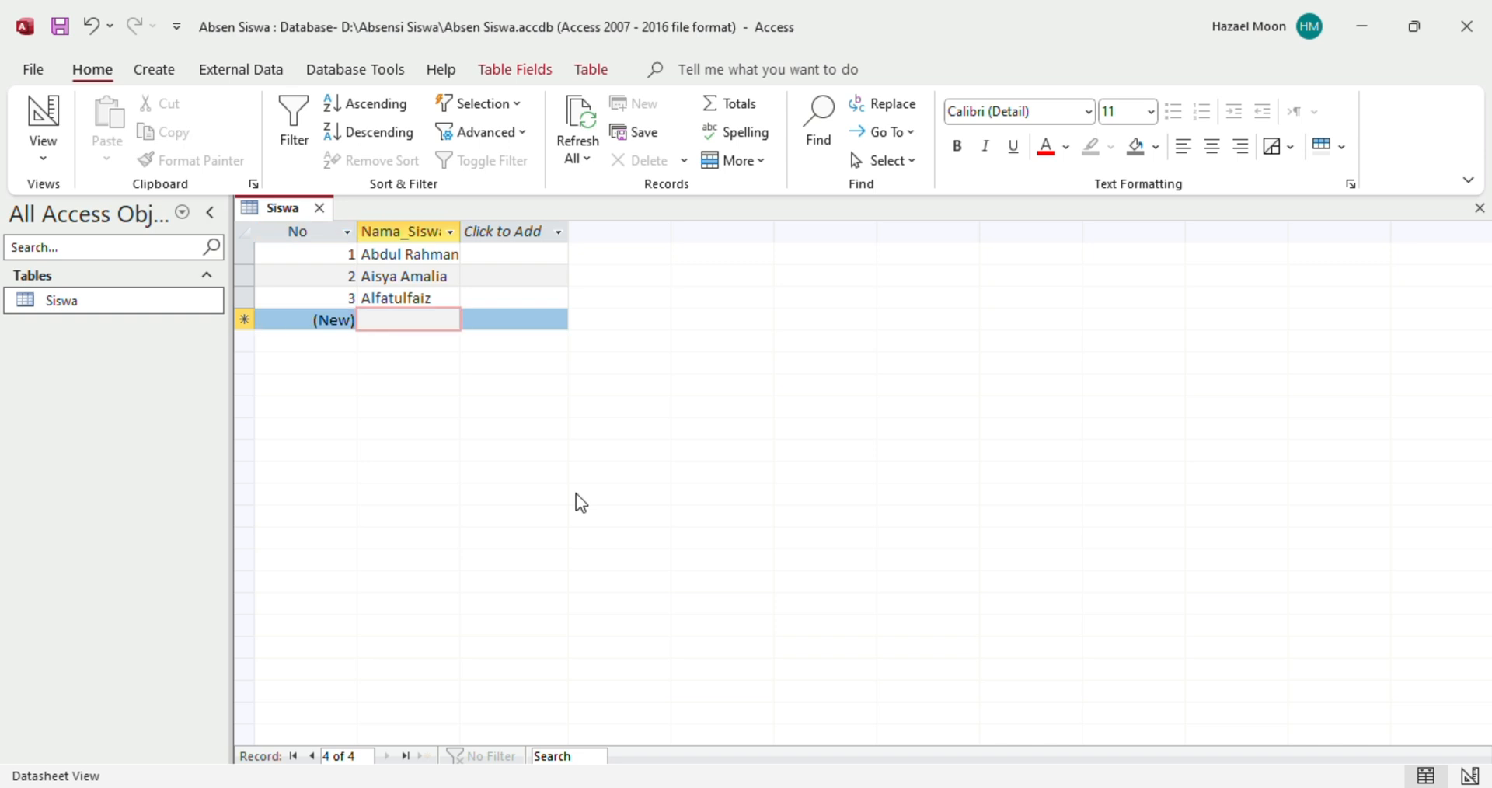
Enter and commit the fourth student's name, checking the Excel list again
{"action": "type", "text": "Almag"}
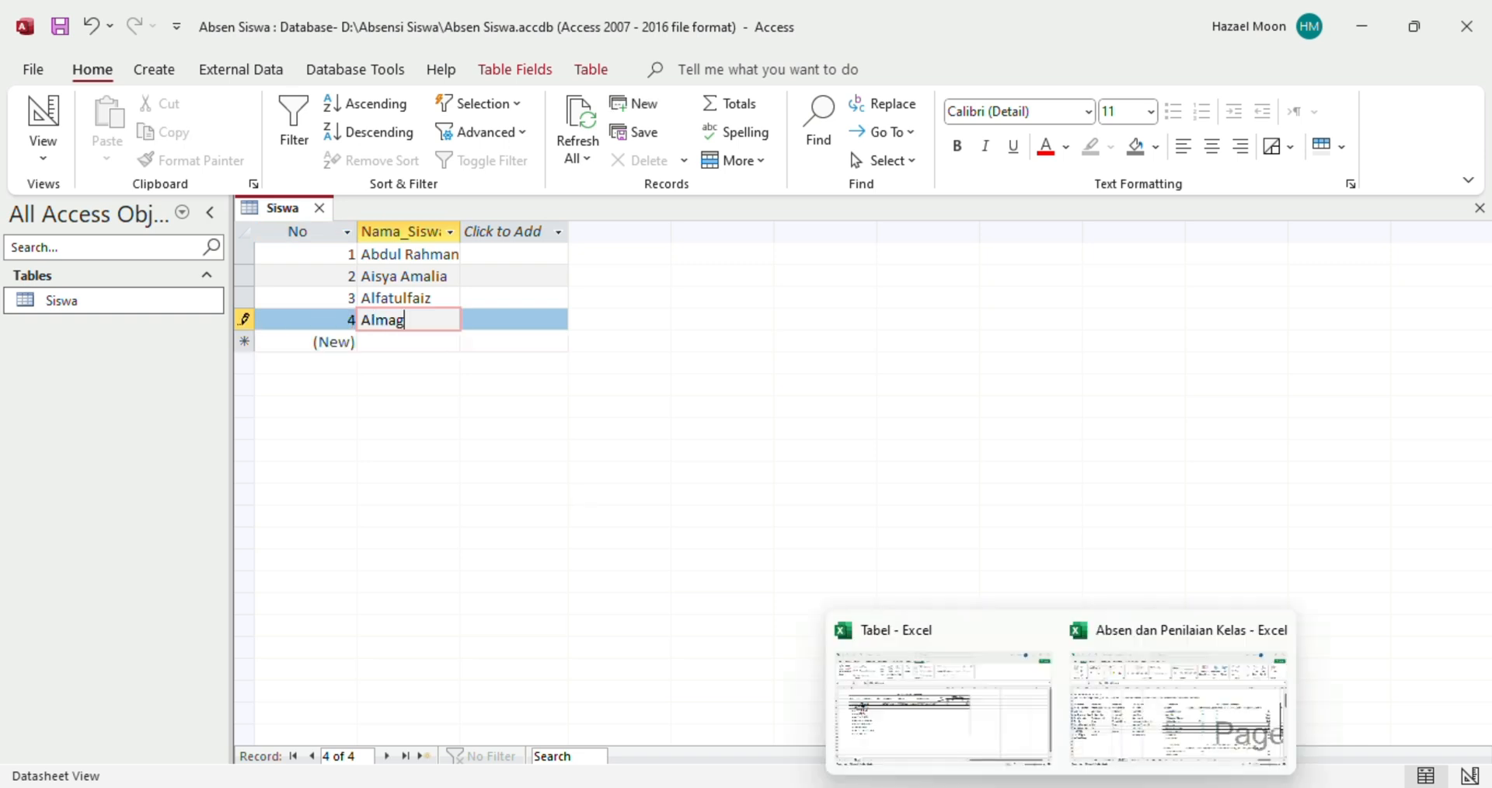
{"action": "left_click", "coordinate": [978, 740]}
{"action": "mouse_move", "coordinate": [1061, 787]}
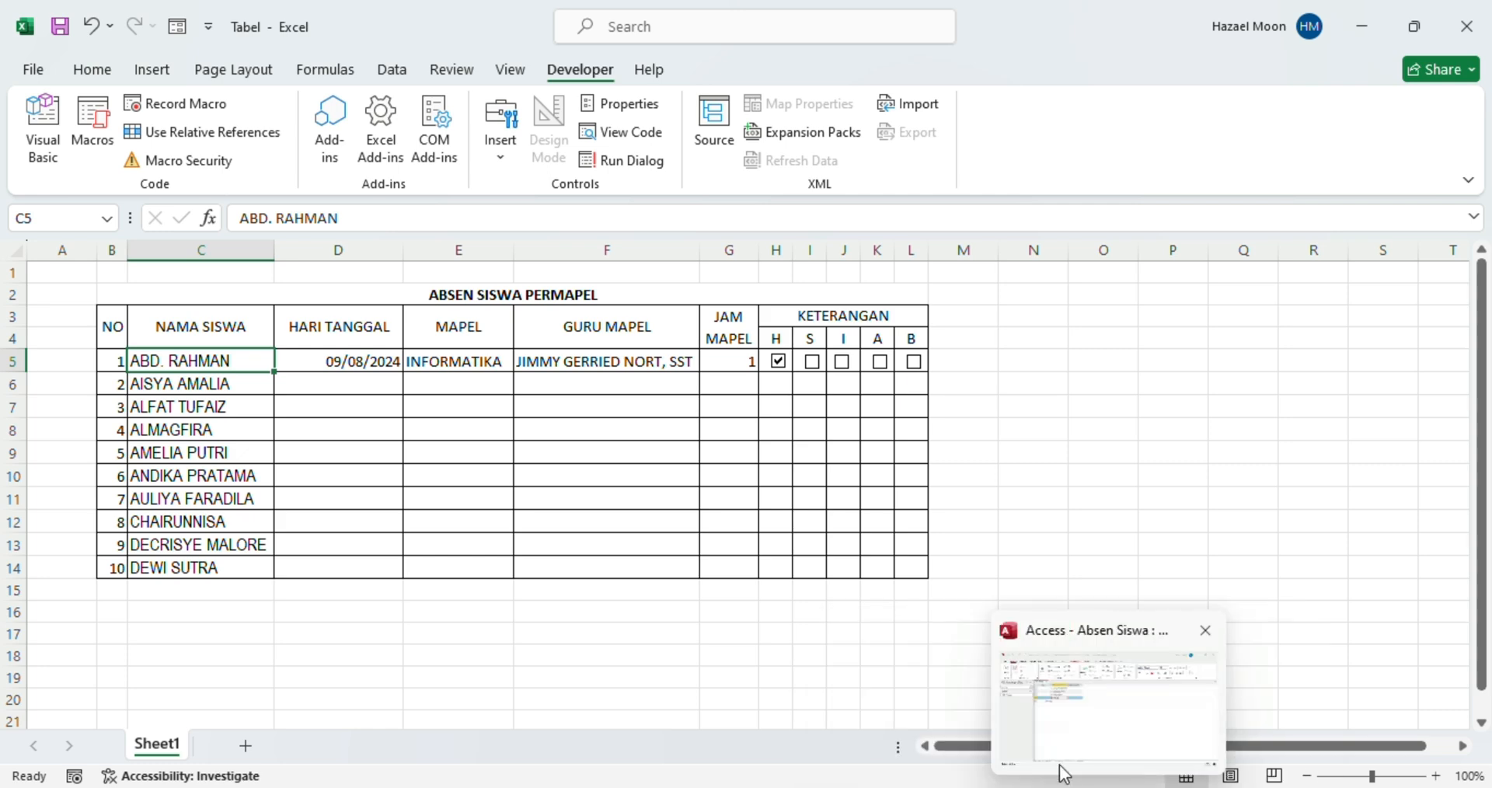
{"action": "left_click", "coordinate": [1061, 759]}
{"action": "type", "text": "f"}
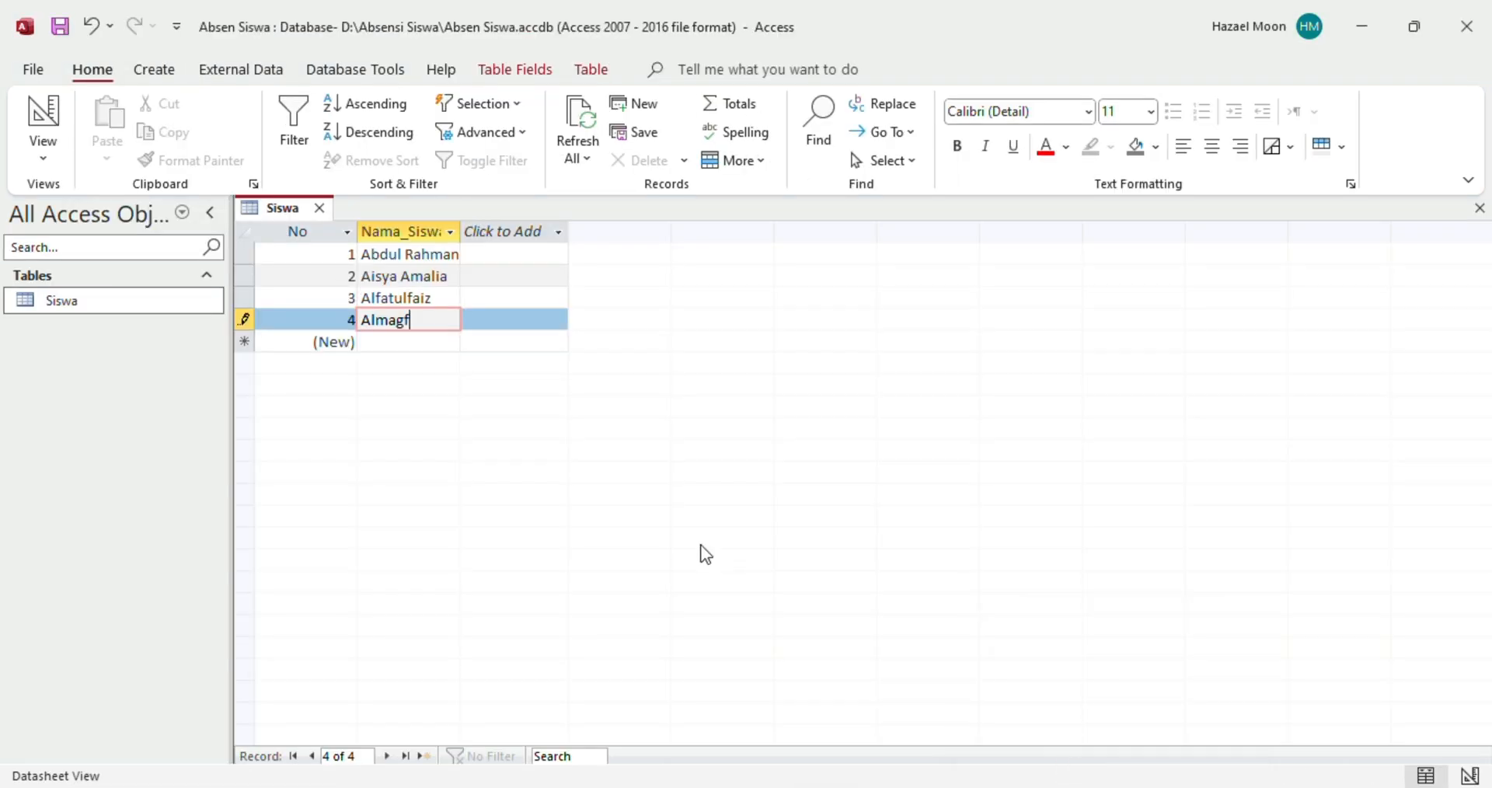
{"action": "type", "text": "ira"}
{"action": "key", "text": "Return"}
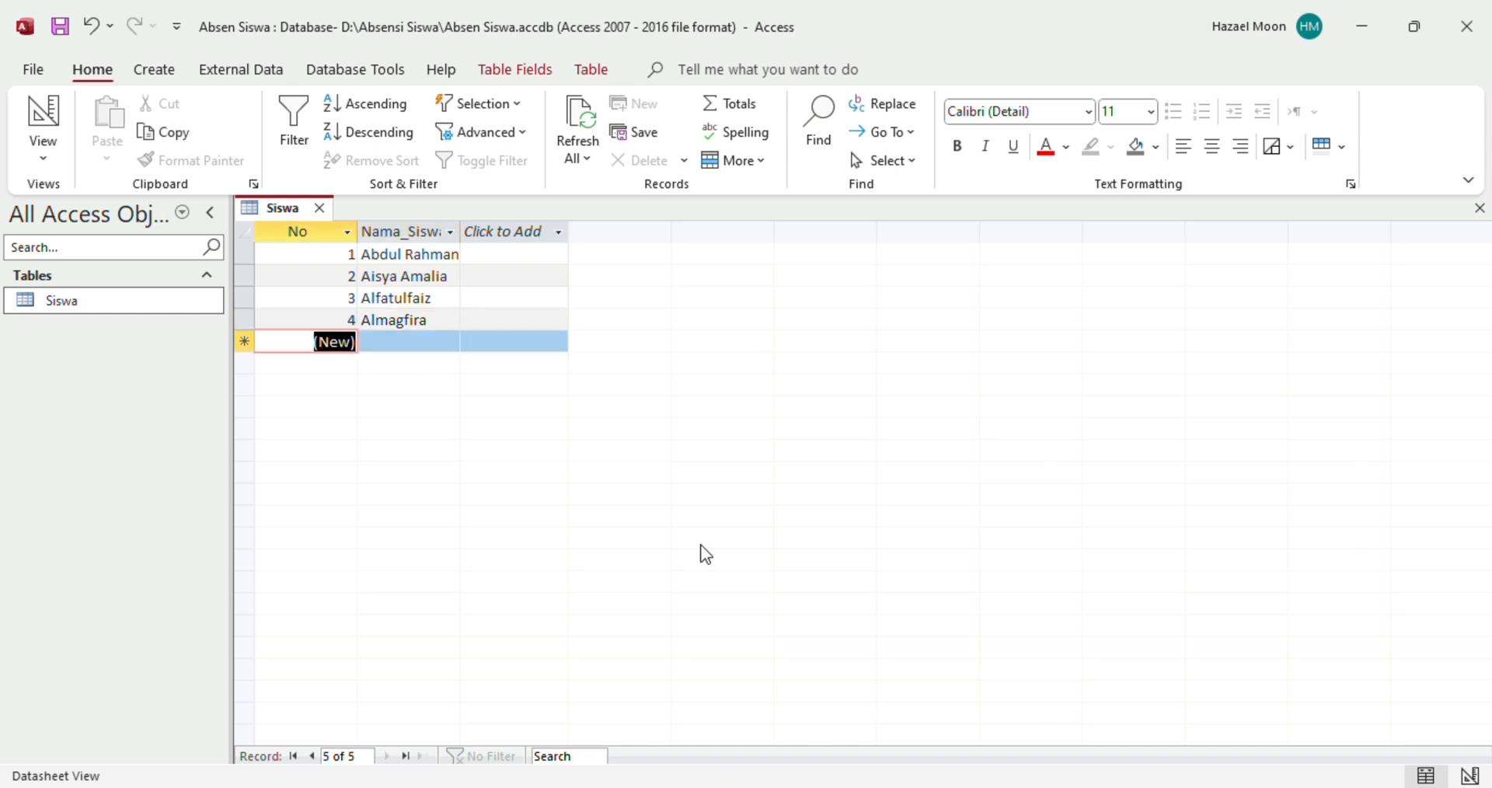
{"action": "key", "text": "Return"}
Type the fifth student's full name and commit it as record 5
{"action": "mouse_move", "coordinate": [1060, 781]}
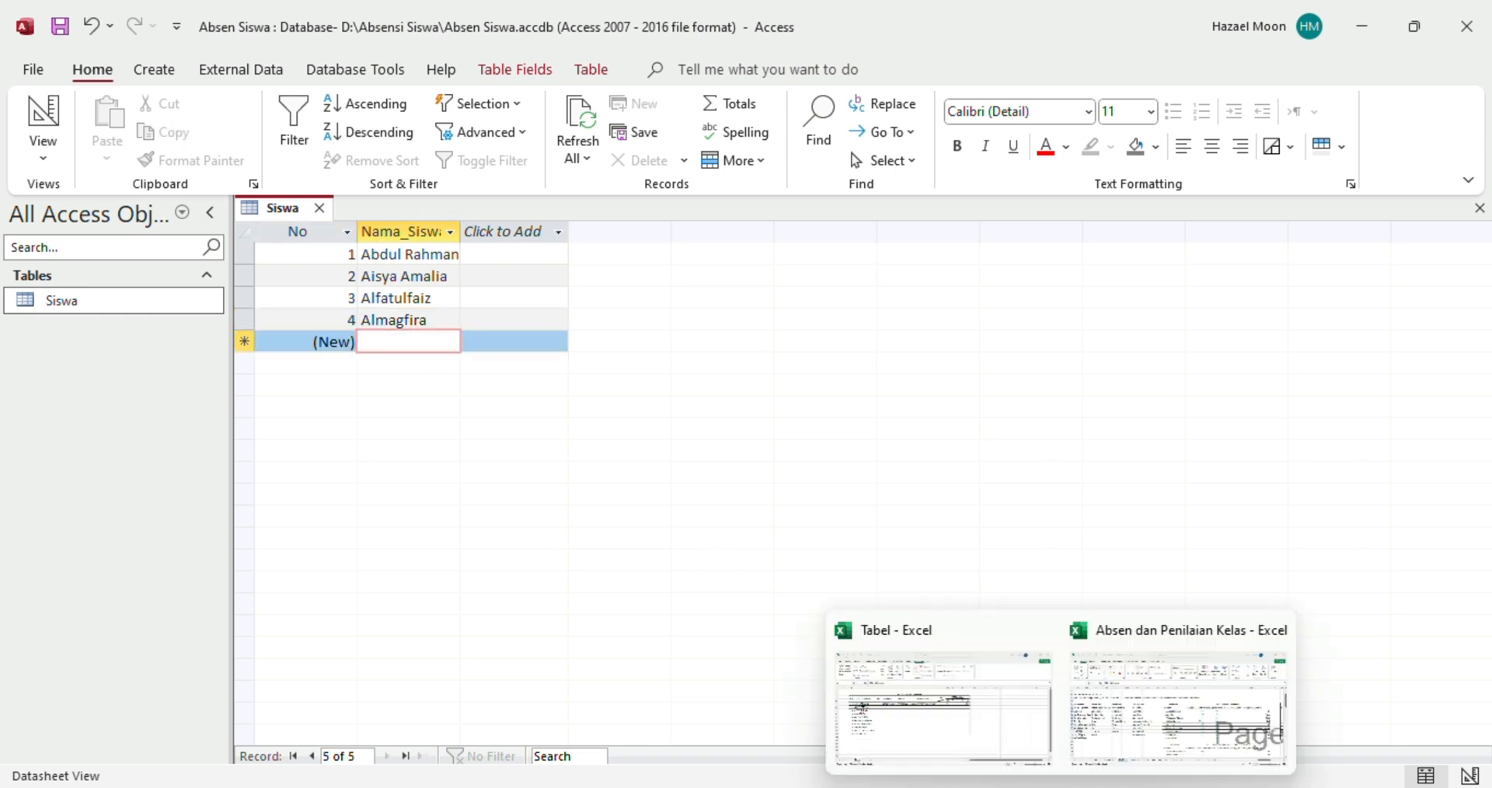
{"action": "left_click", "coordinate": [986, 734]}
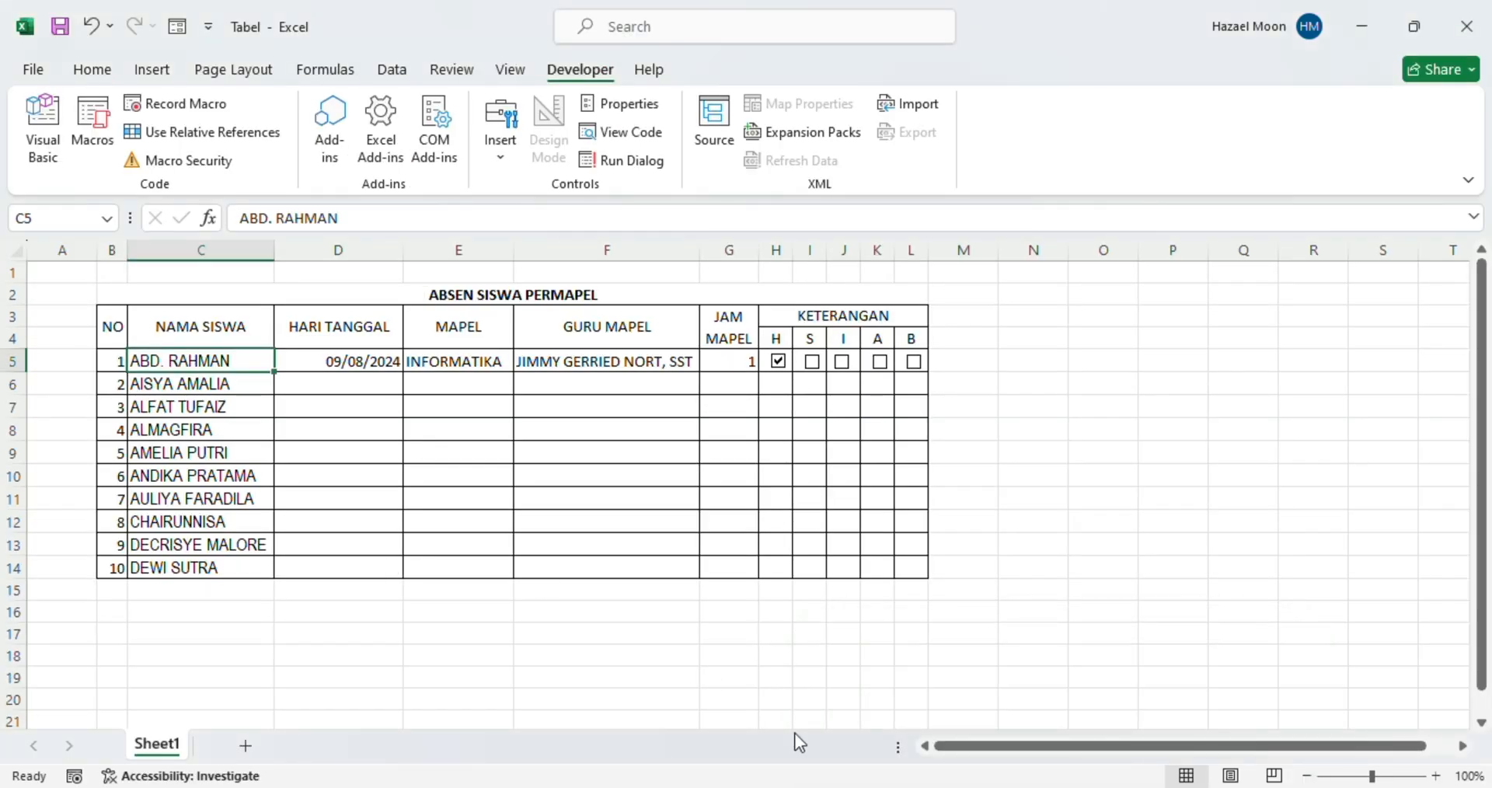
{"action": "left_click", "coordinate": [1043, 739]}
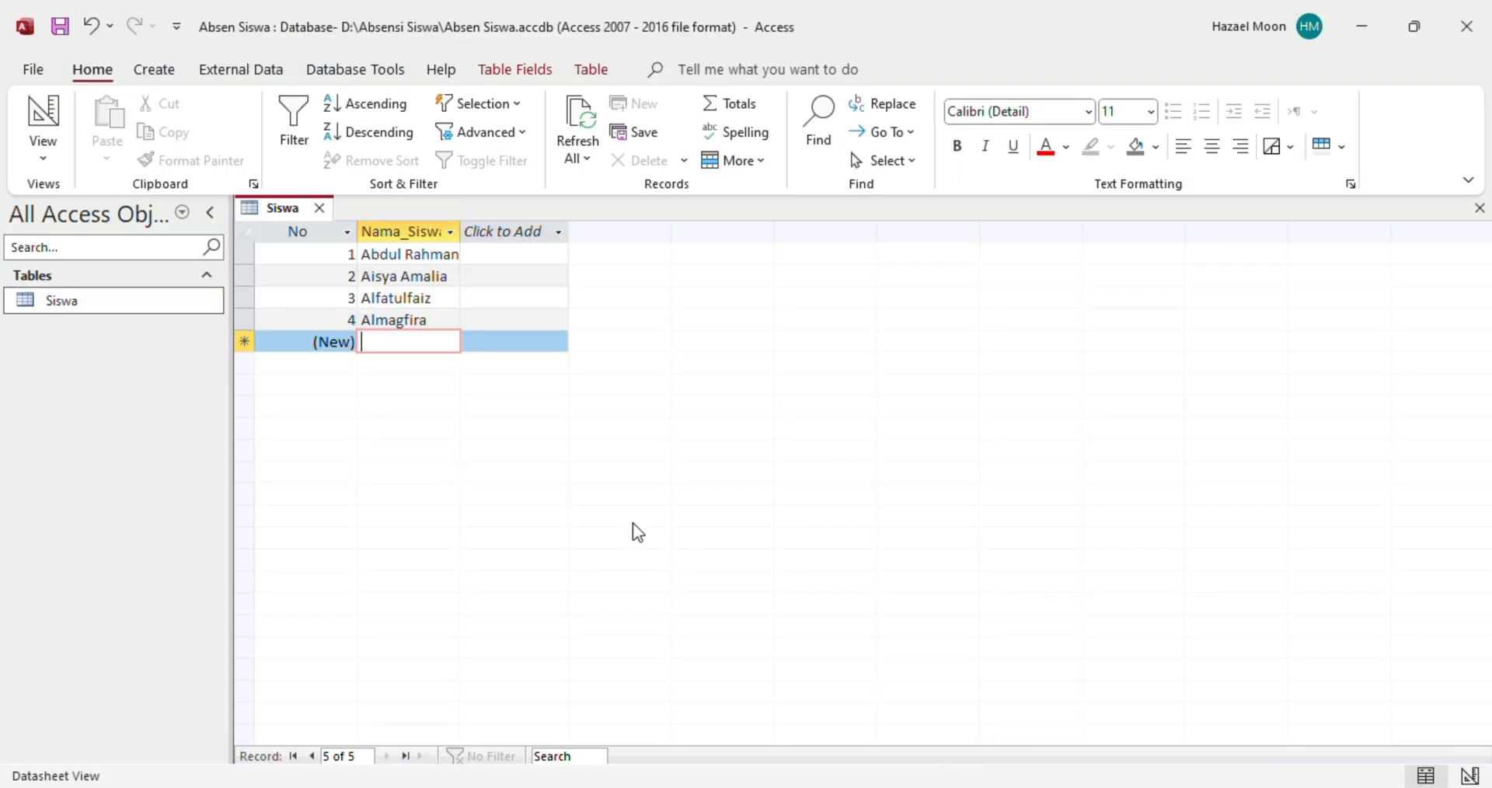
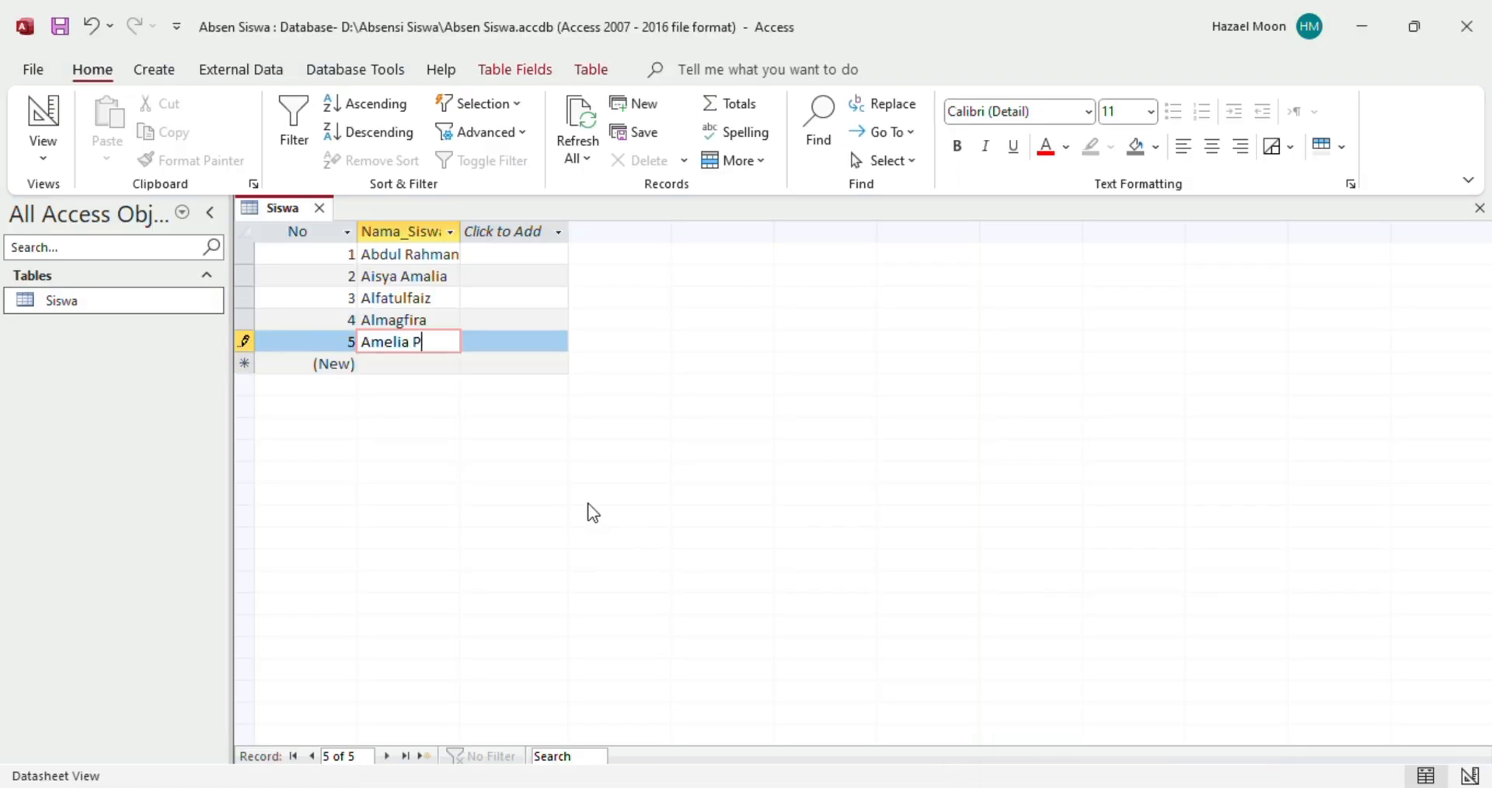
{"action": "left_click", "coordinate": [421, 288]}
{"action": "left_click", "coordinate": [440, 273]}
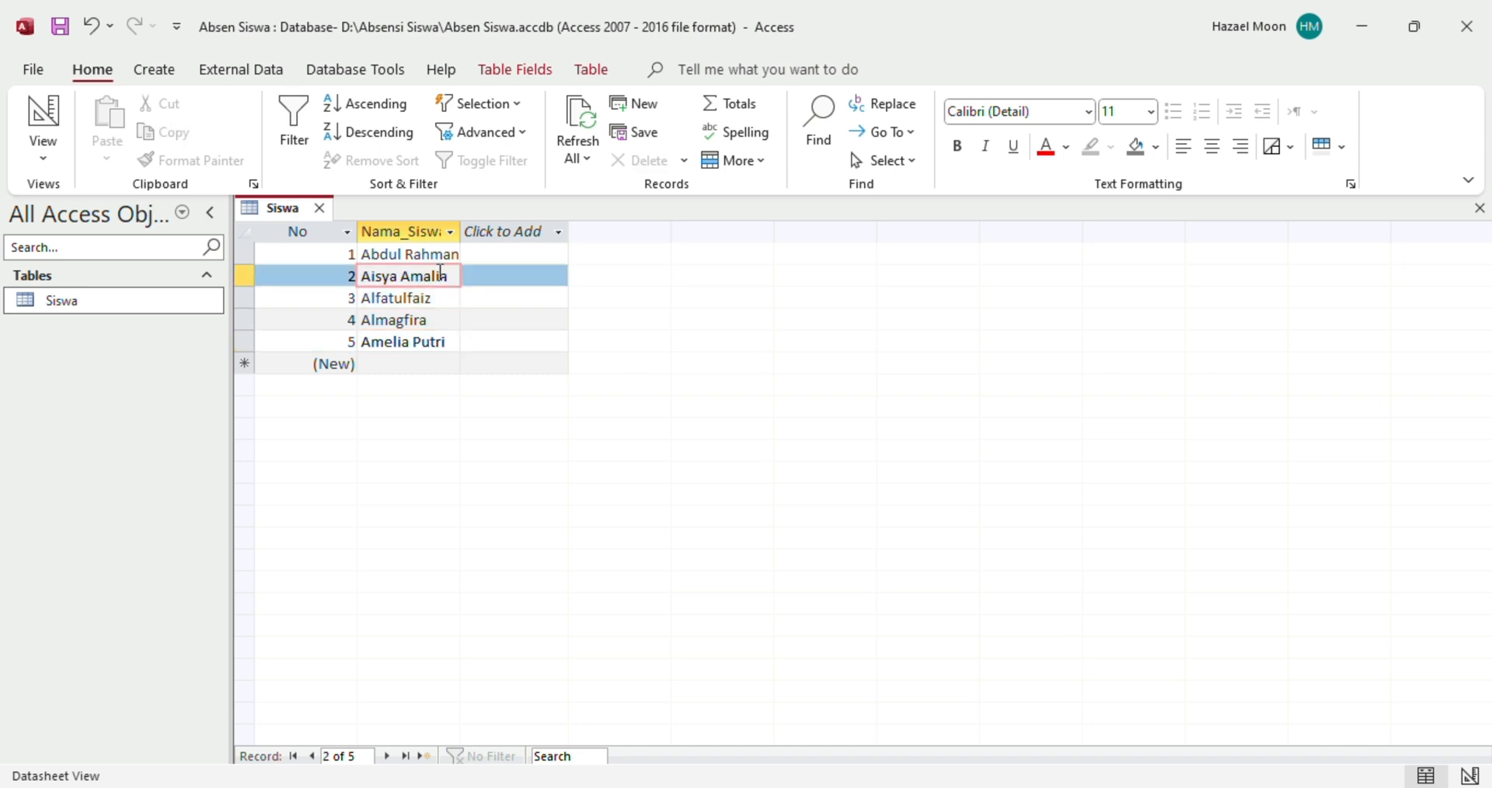
{"action": "left_click", "coordinate": [436, 325]}
{"action": "left_click", "coordinate": [441, 342]}
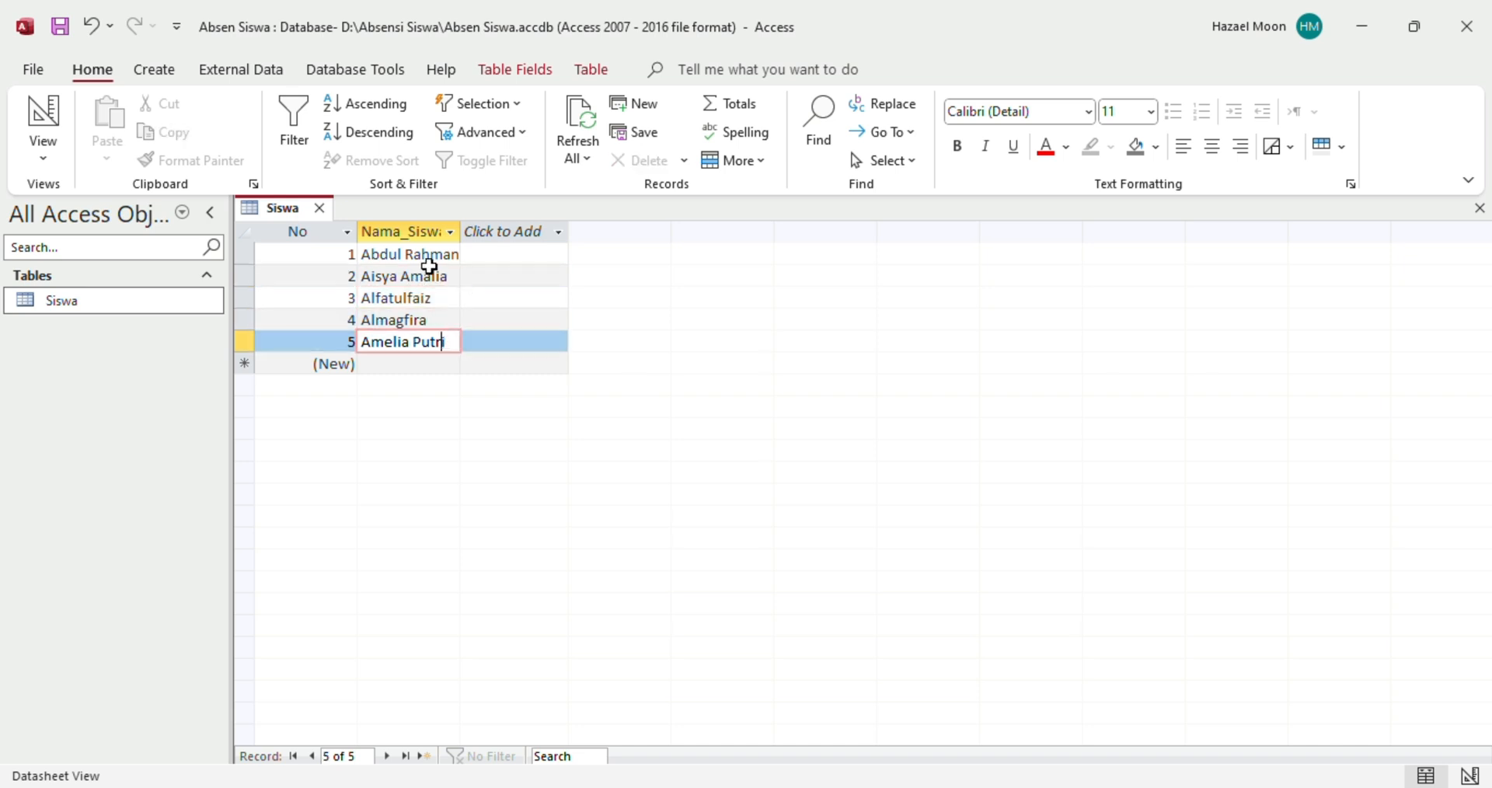
Widen the Nama_Siswa column to fit the student names
{"action": "left_click_drag", "start_coordinate": [461, 230], "coordinate": [476, 234]}
{"action": "left_click", "coordinate": [477, 238]}
{"action": "left_click", "coordinate": [431, 316]}
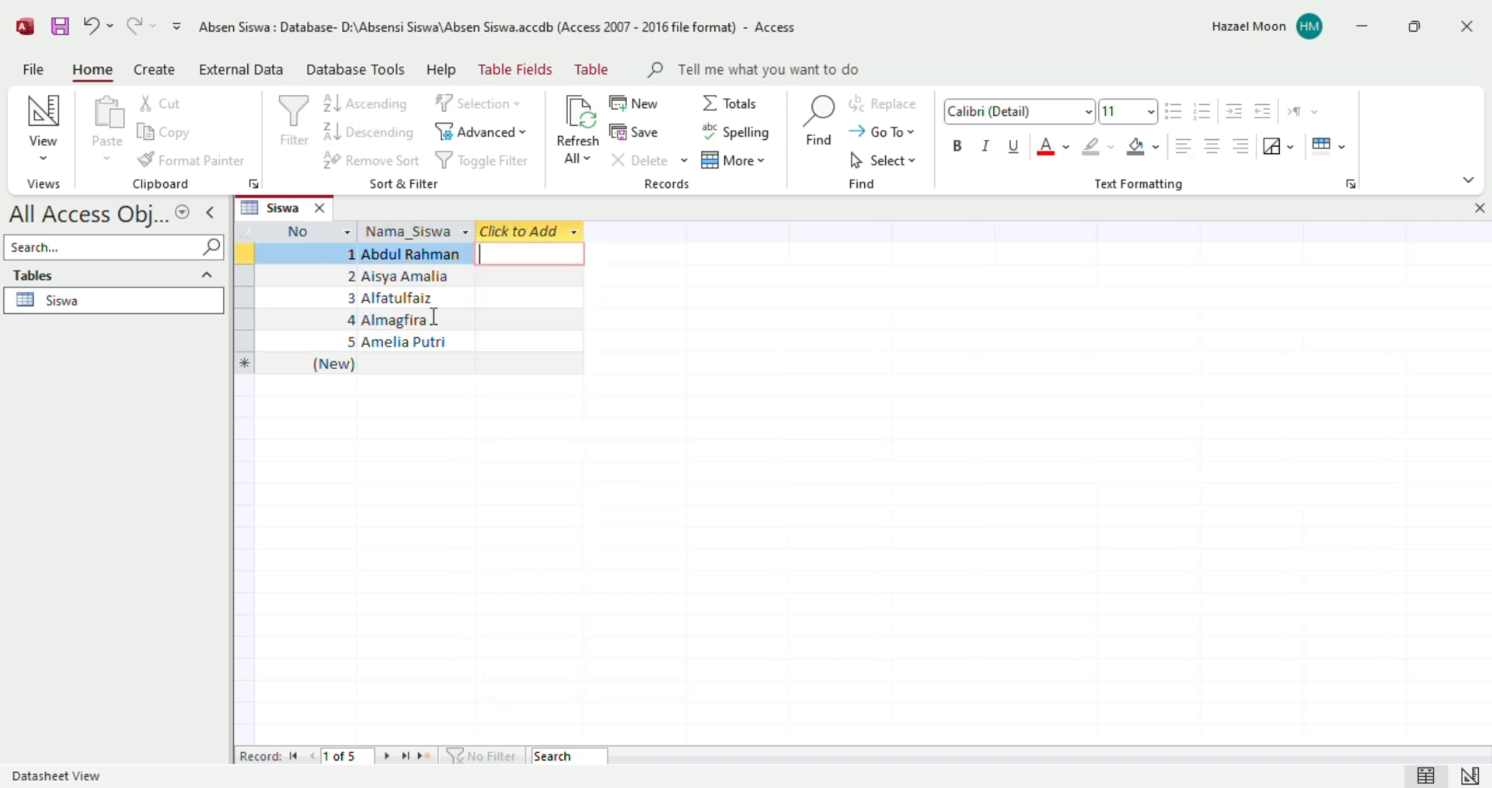
{"action": "left_click", "coordinate": [401, 268]}
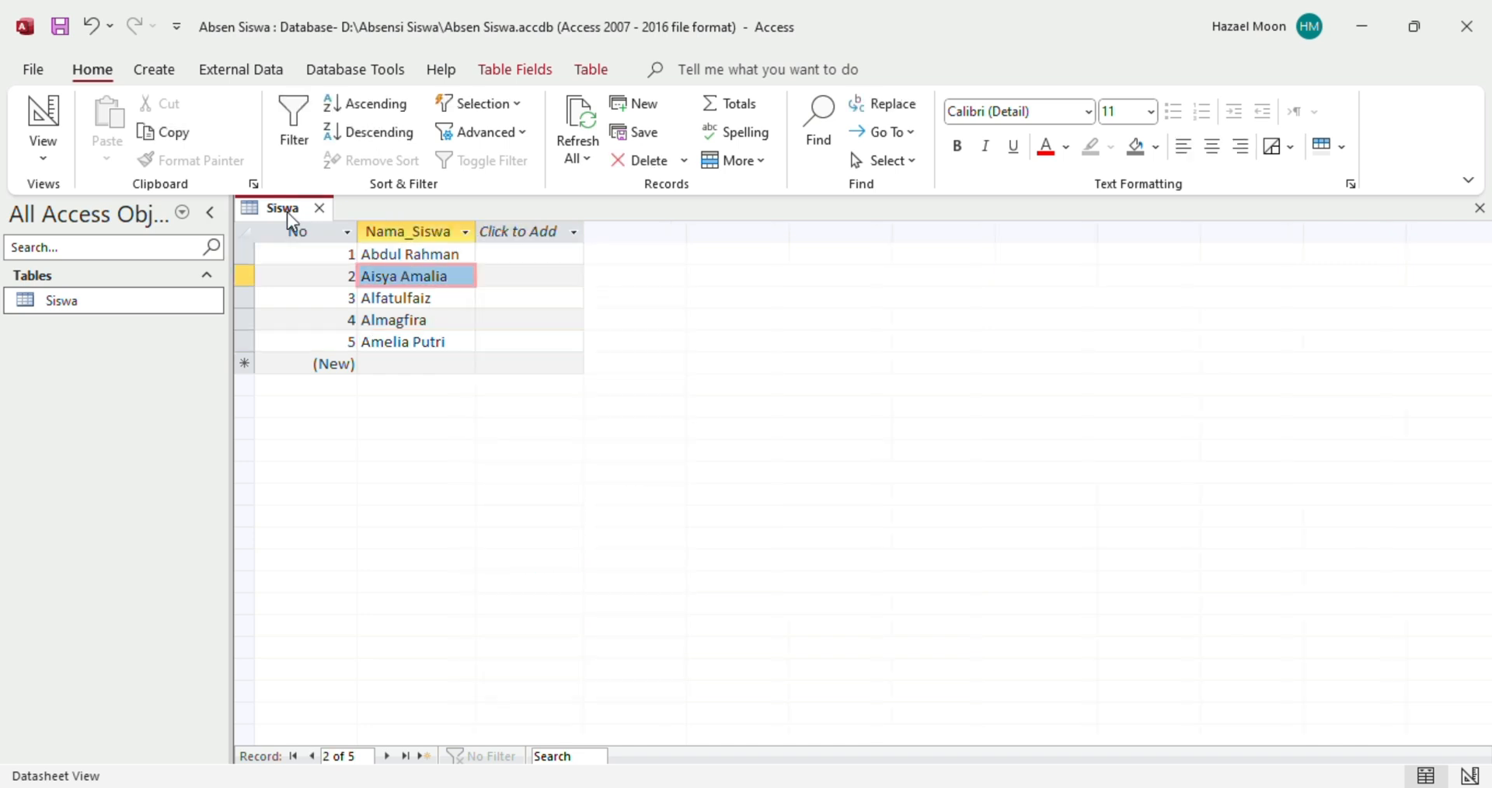
Save and close the Siswa table
{"action": "right_click", "coordinate": [286, 212]}
{"action": "left_click", "coordinate": [308, 229]}
{"action": "left_click", "coordinate": [319, 208]}
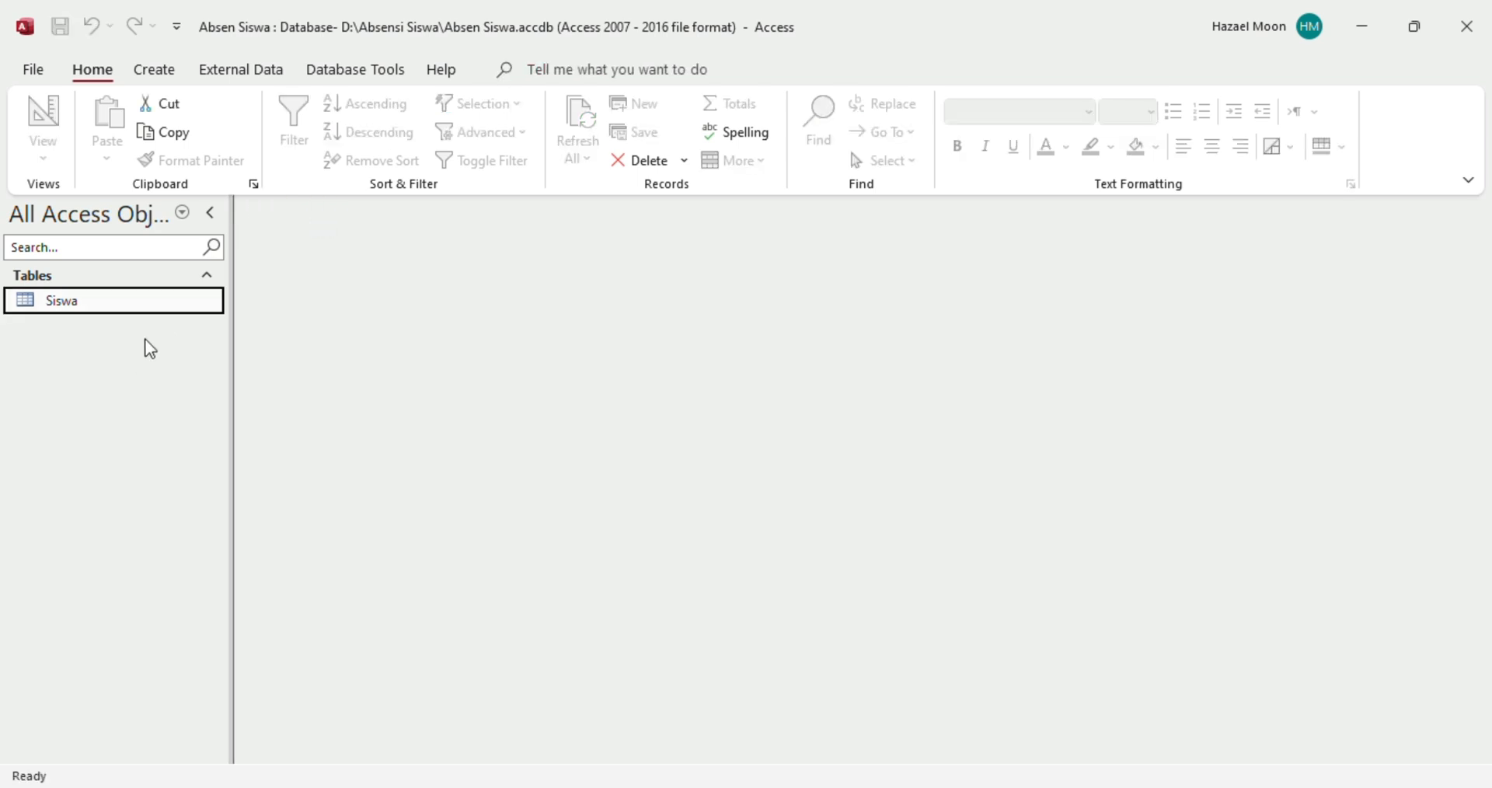
{"action": "left_click", "coordinate": [157, 75]}
{"action": "left_click", "coordinate": [118, 75]}
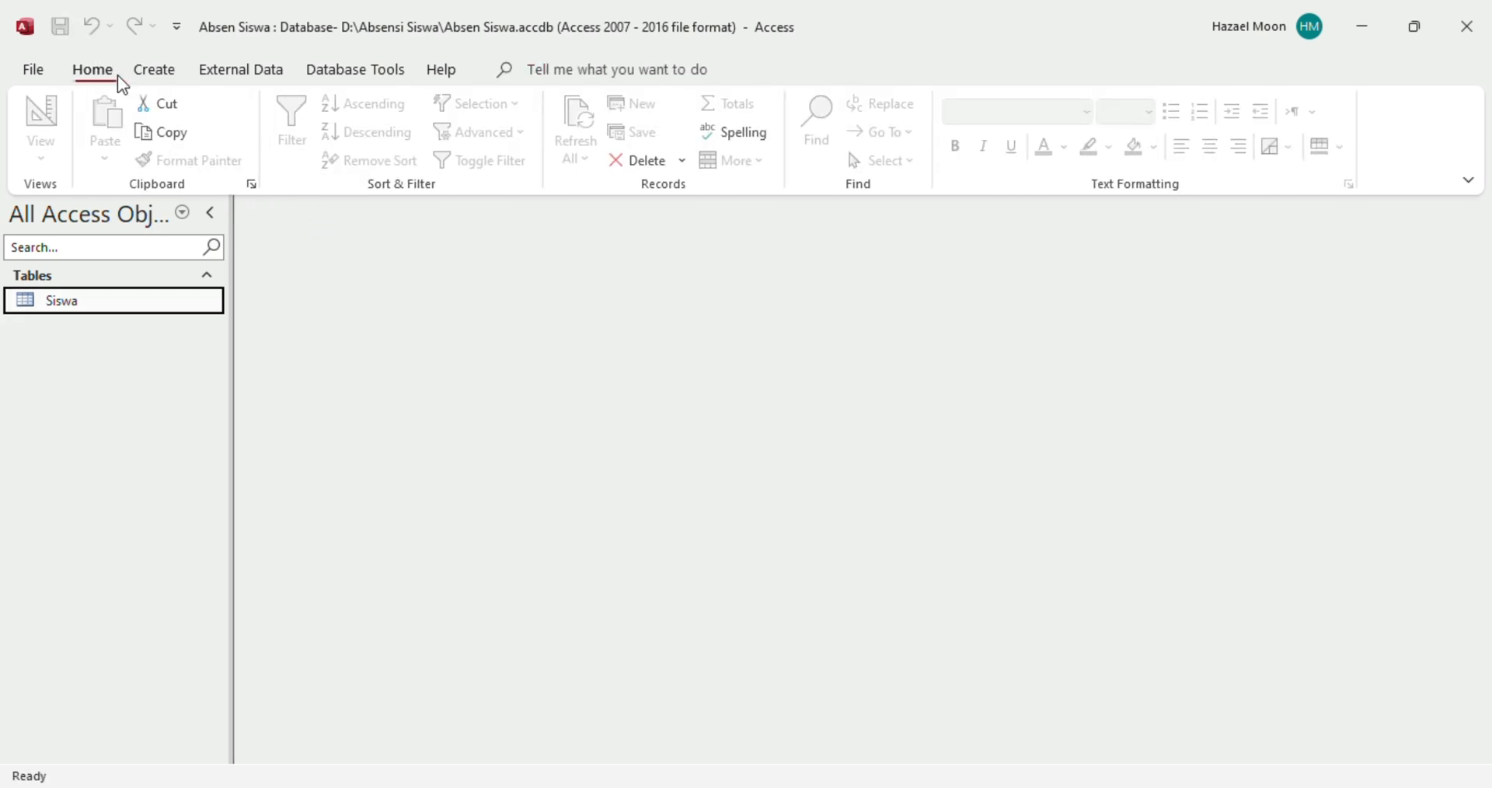
{"action": "left_click", "coordinate": [150, 78]}
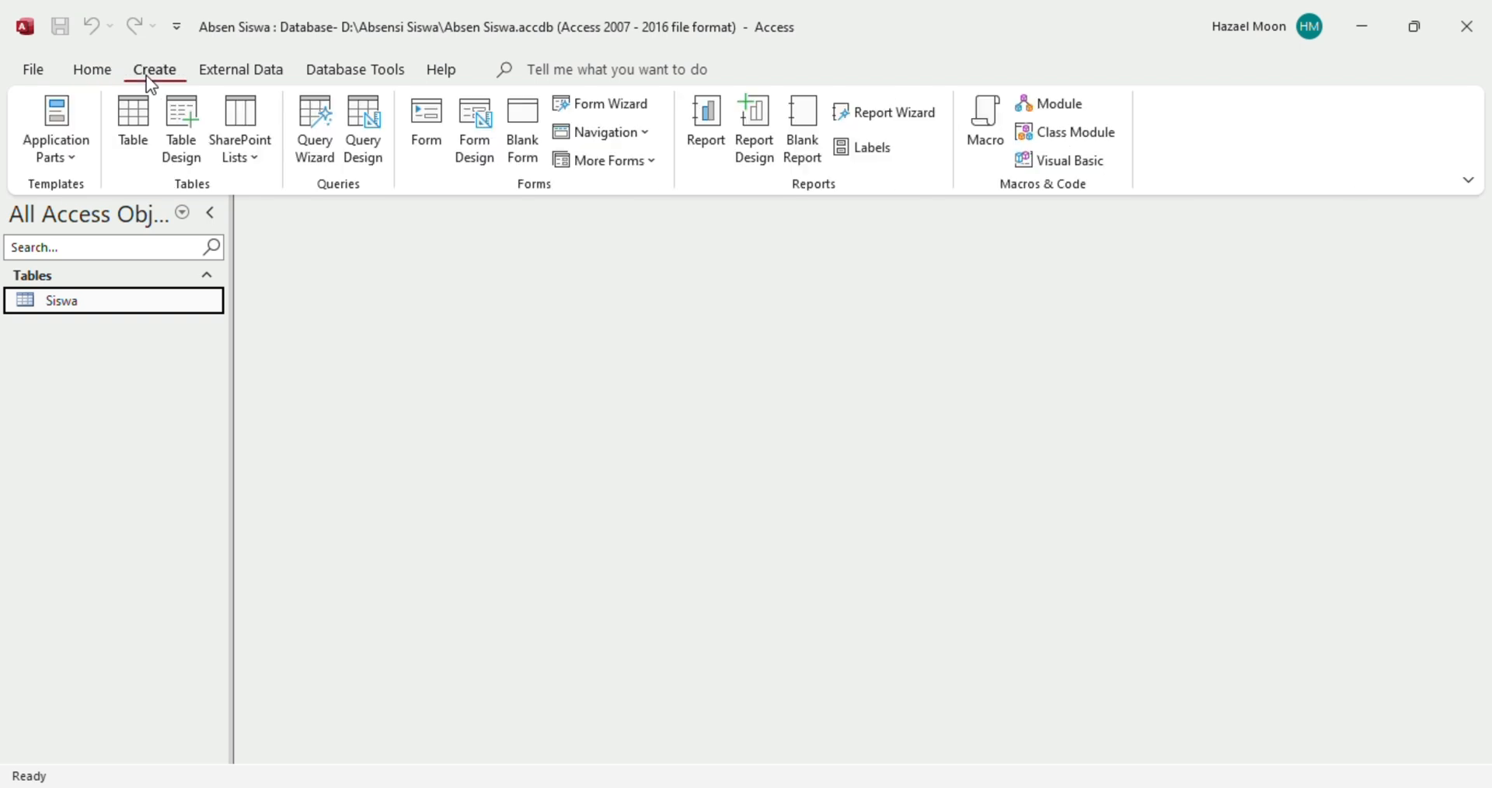
Check the MAPEL heading in the Excel sheet, then return to Access
{"action": "left_click", "coordinate": [1004, 728]}
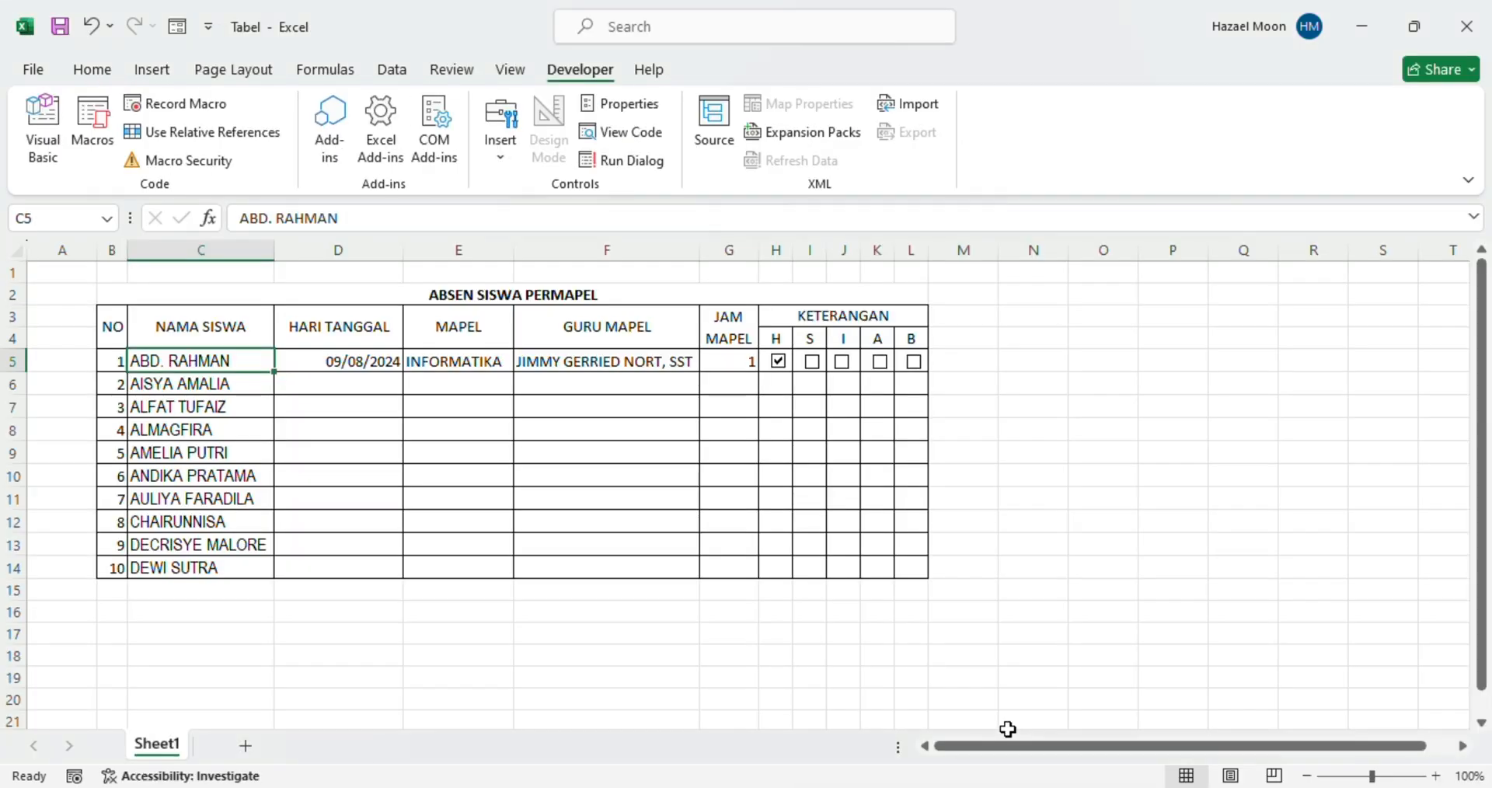
{"action": "left_click", "coordinate": [451, 338]}
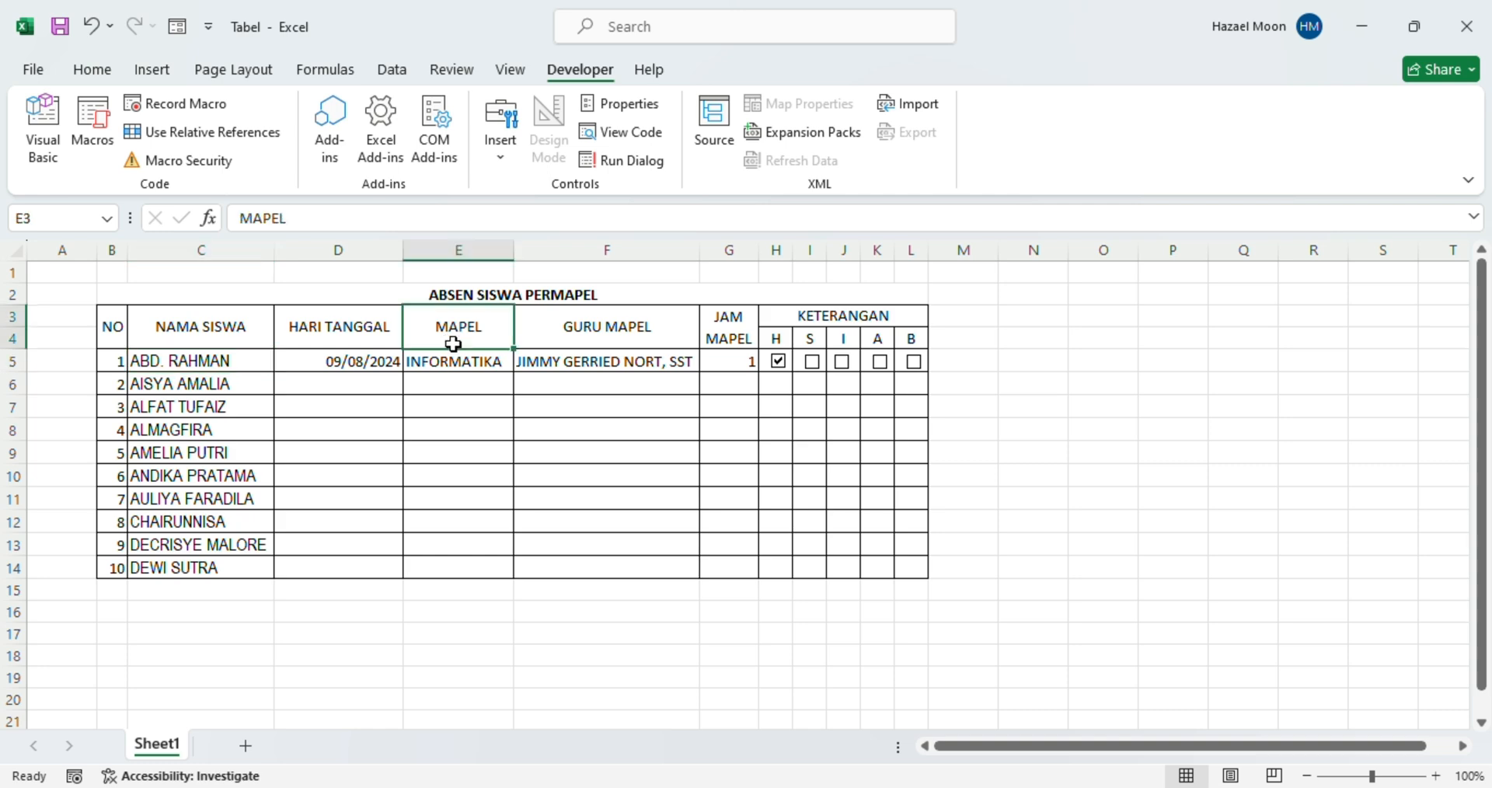
{"action": "mouse_move", "coordinate": [1061, 783]}
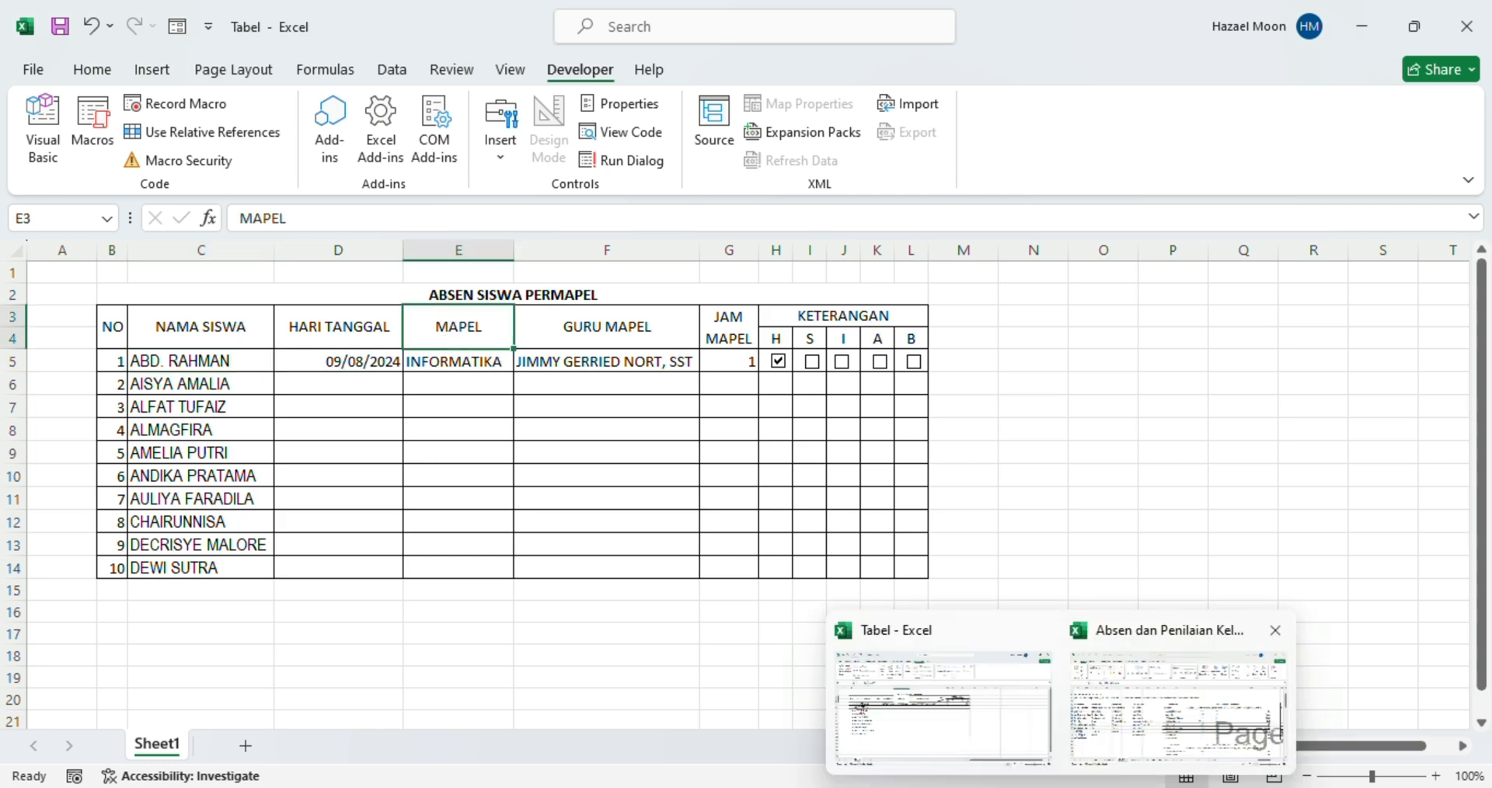
{"action": "left_click", "coordinate": [1061, 740]}
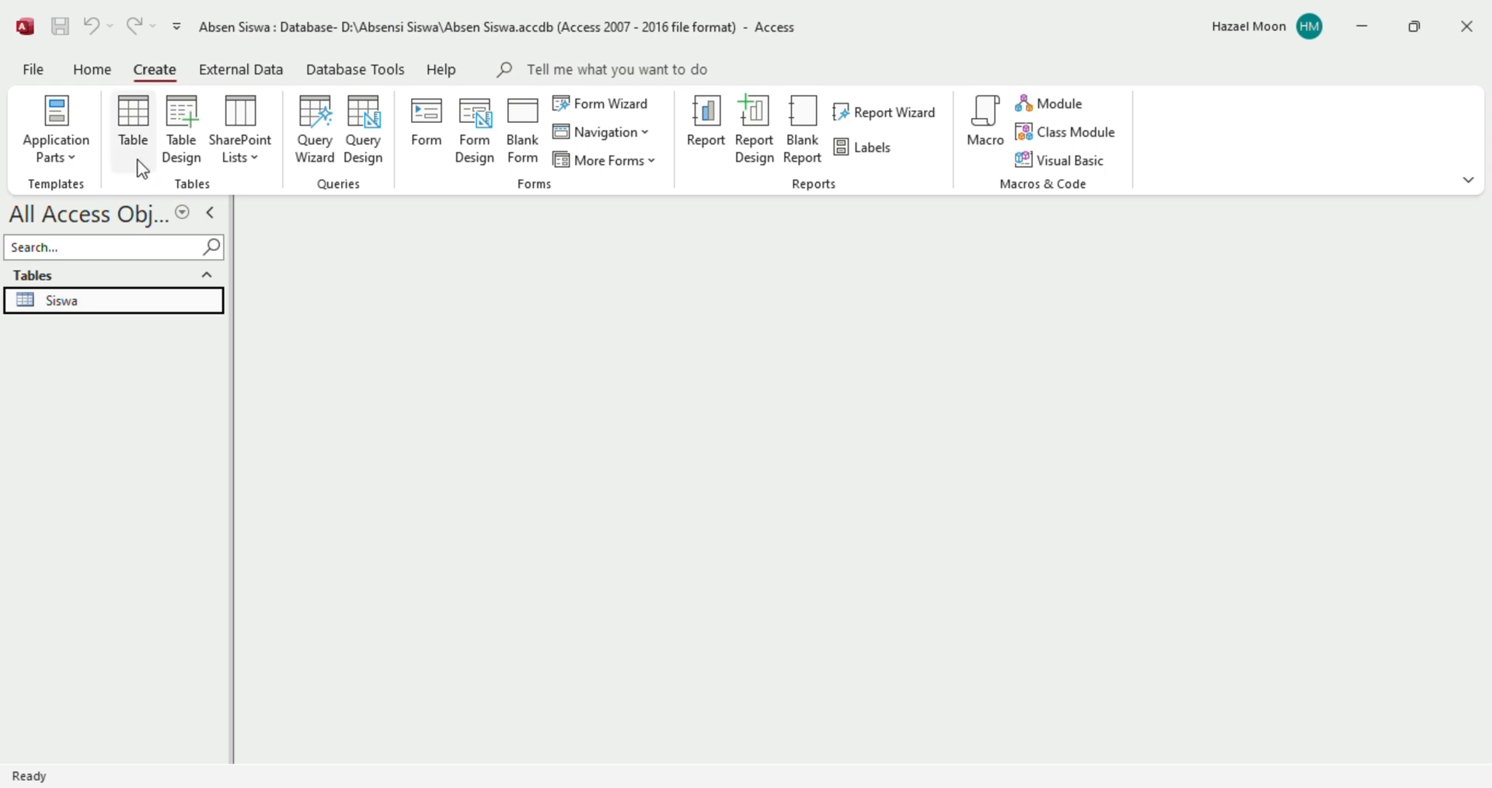
Add a blank table and switch it to Design View, saving it as 'Mapel'
{"action": "left_click", "coordinate": [133, 132]}
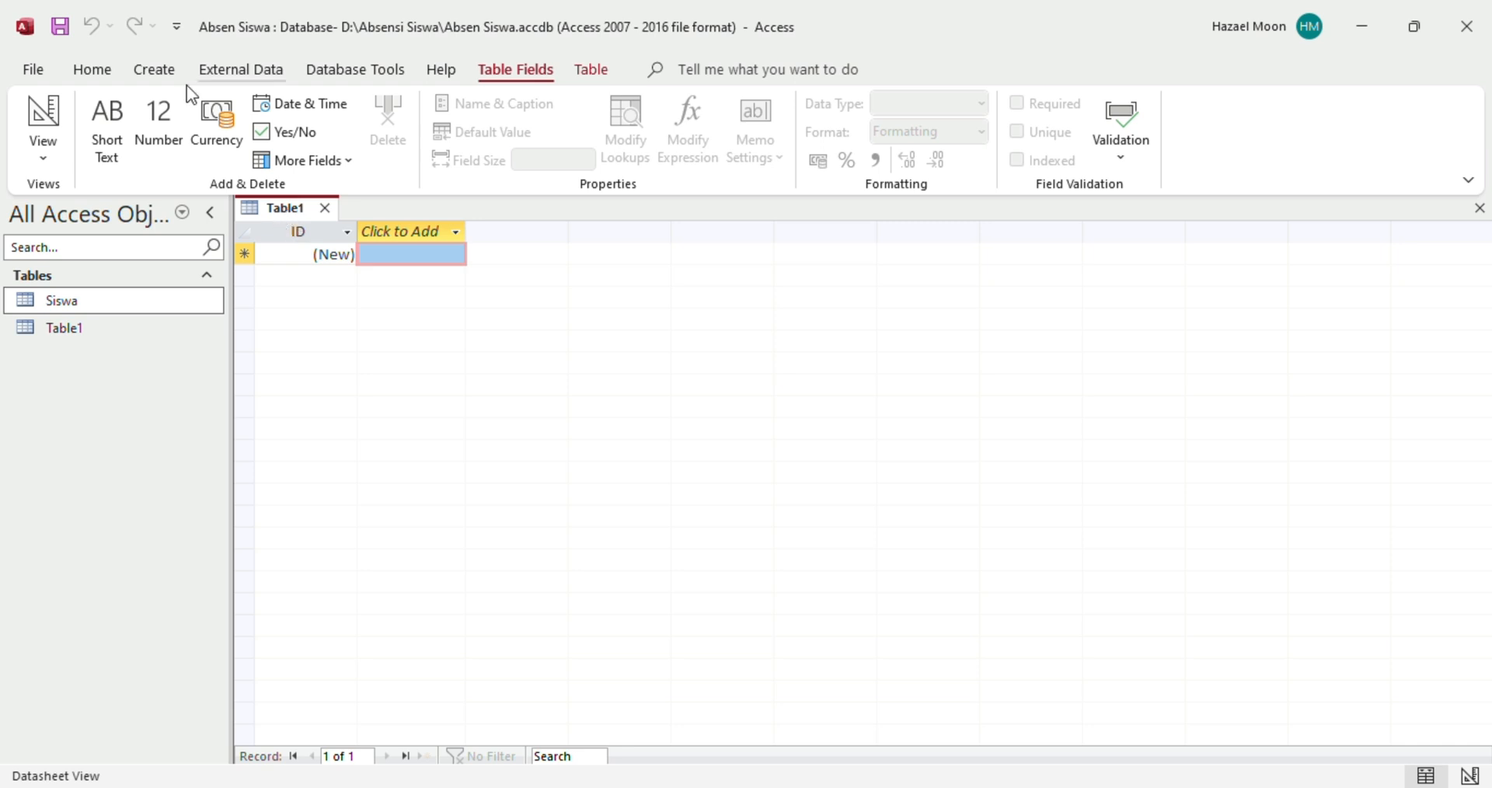
{"action": "left_click", "coordinate": [53, 159]}
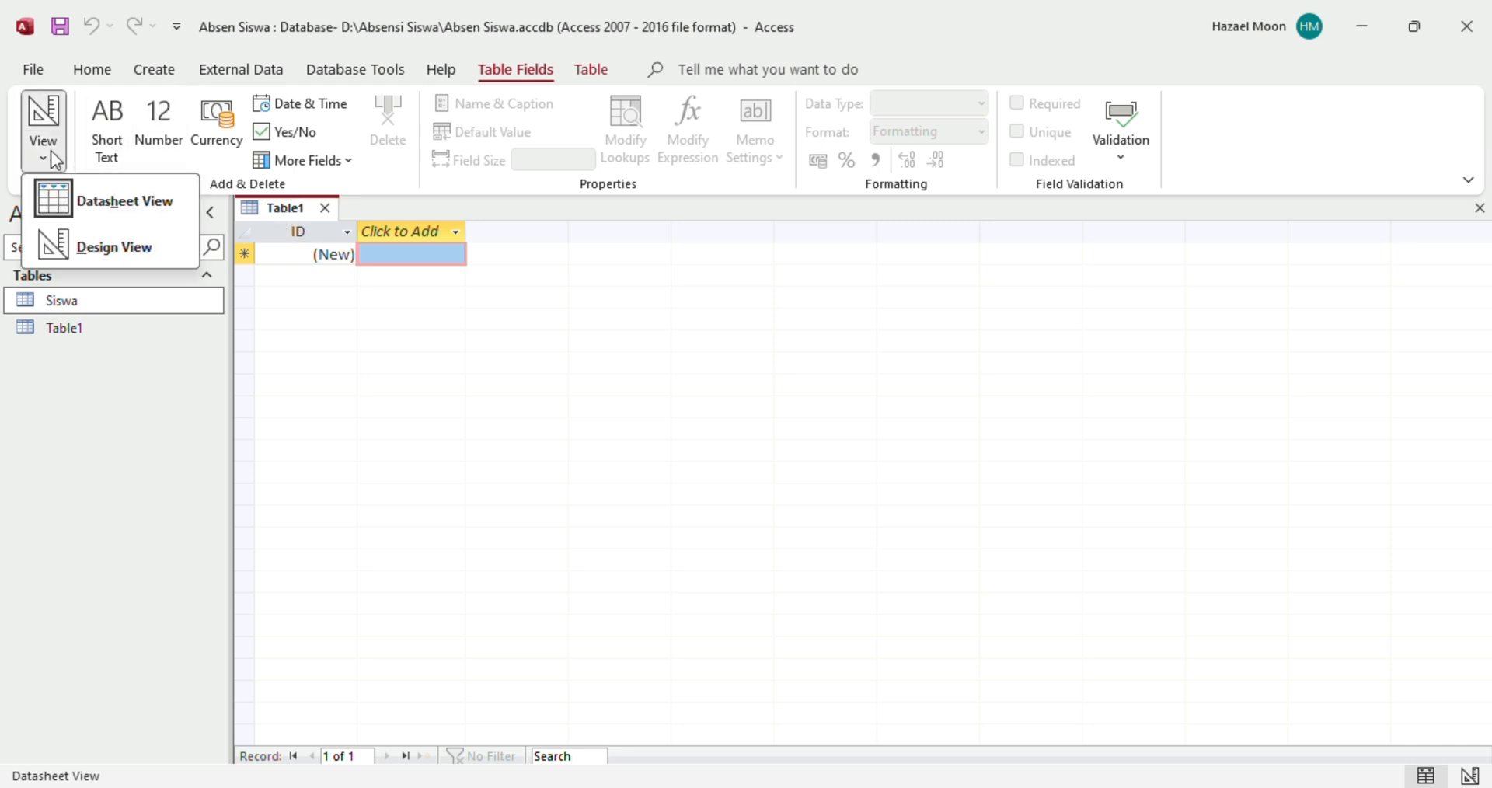
{"action": "left_click", "coordinate": [117, 248]}
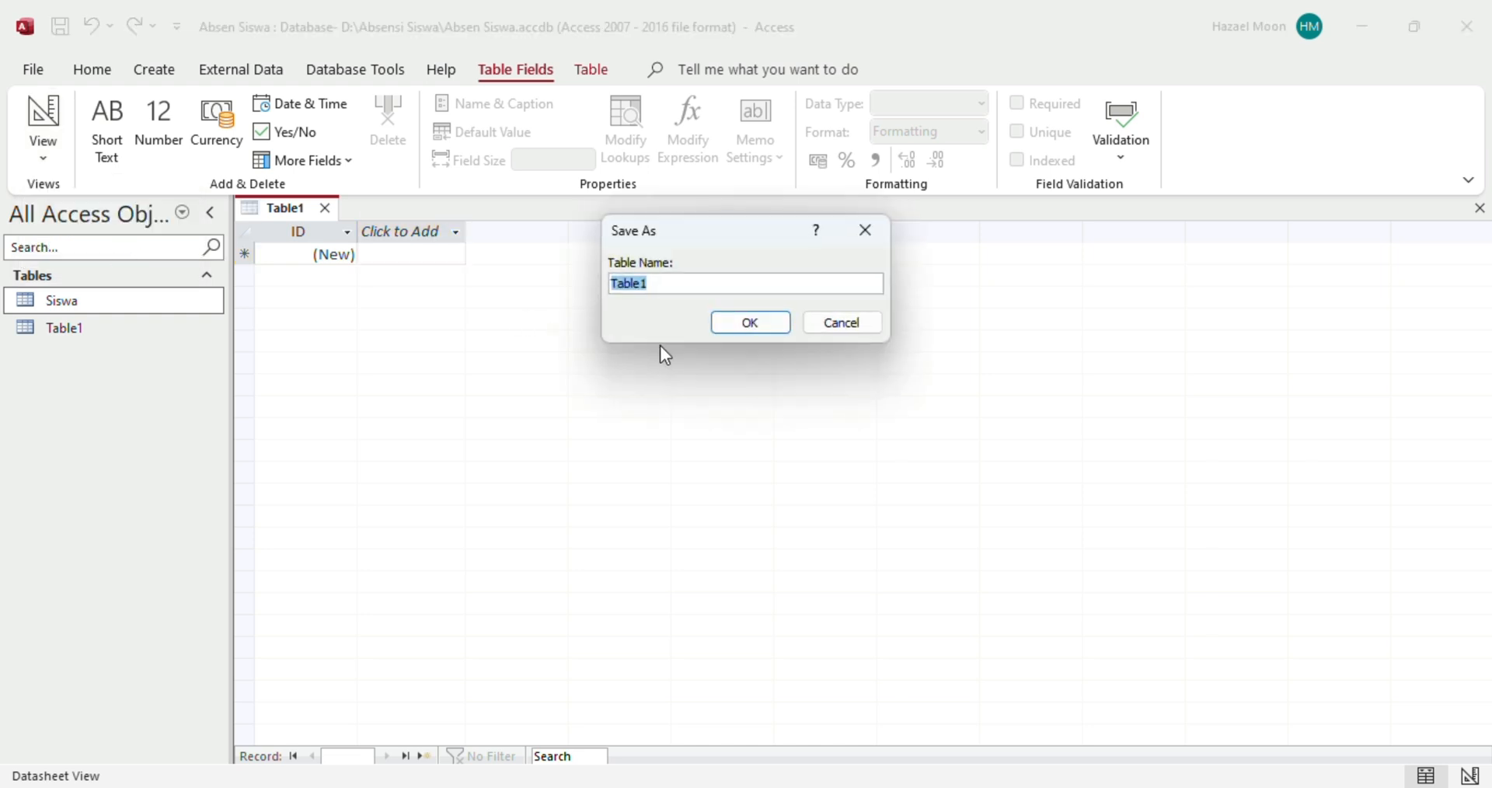
{"action": "type", "text": "Mapel"}
{"action": "left_click", "coordinate": [759, 324]}
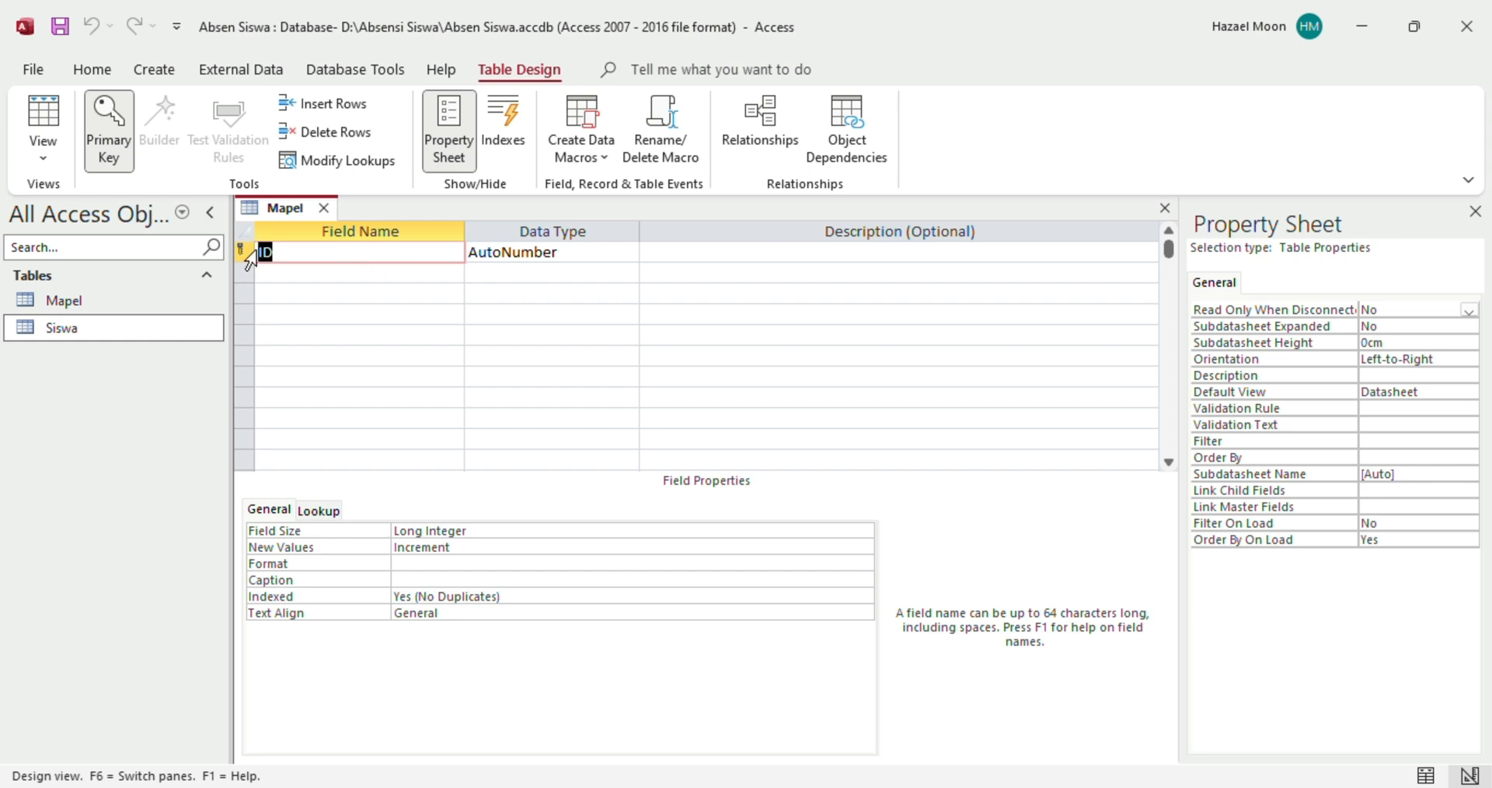
Rename the ID field to No and add a Mapel text field
{"action": "left_click", "coordinate": [279, 254]}
{"action": "double_click", "coordinate": [278, 253]}
{"action": "type", "text": "No"}
{"action": "left_click", "coordinate": [525, 253]}
{"action": "left_click", "coordinate": [377, 276]}
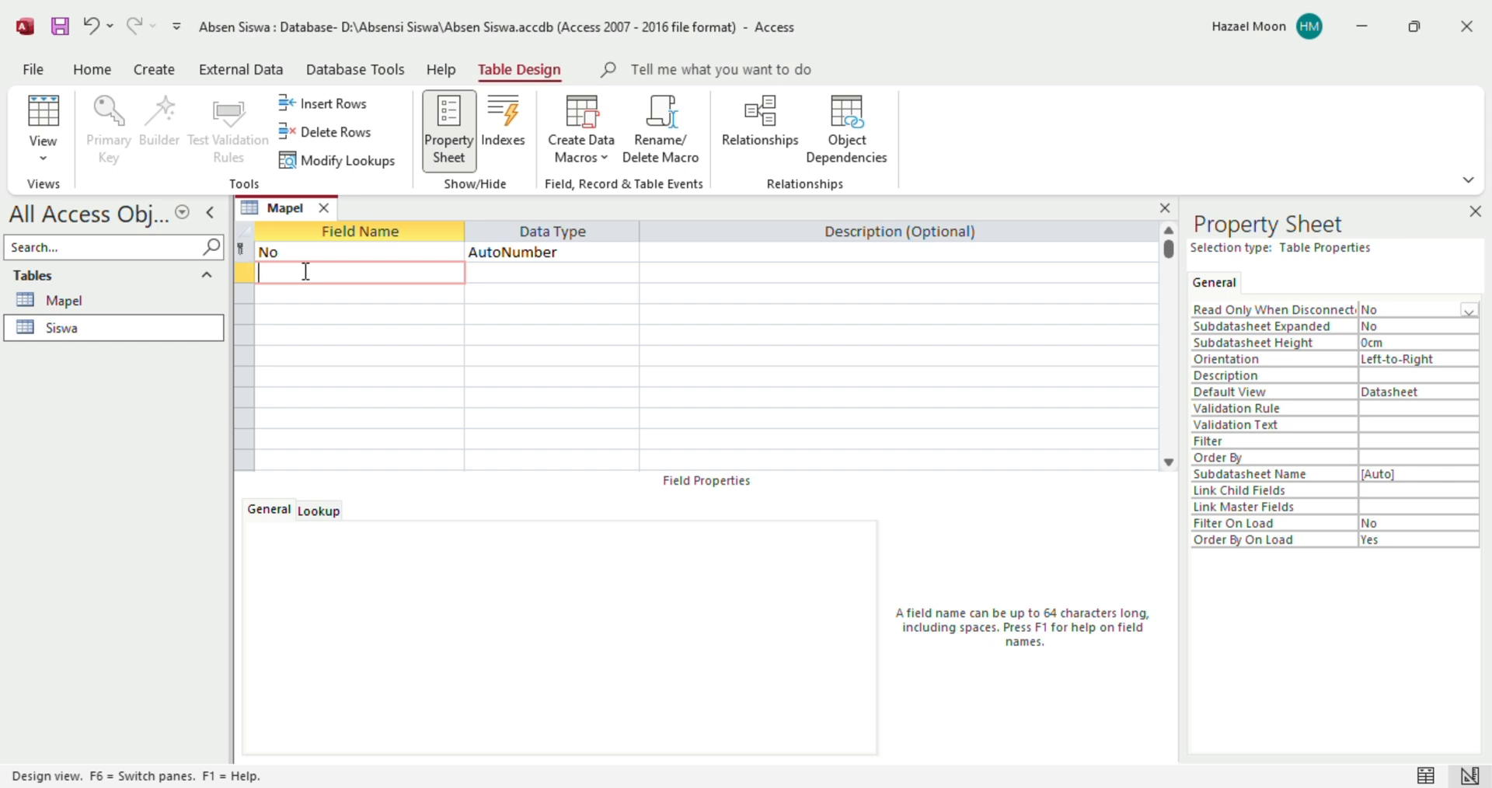
{"action": "type", "text": "Mapel"}
{"action": "left_click", "coordinate": [492, 273]}
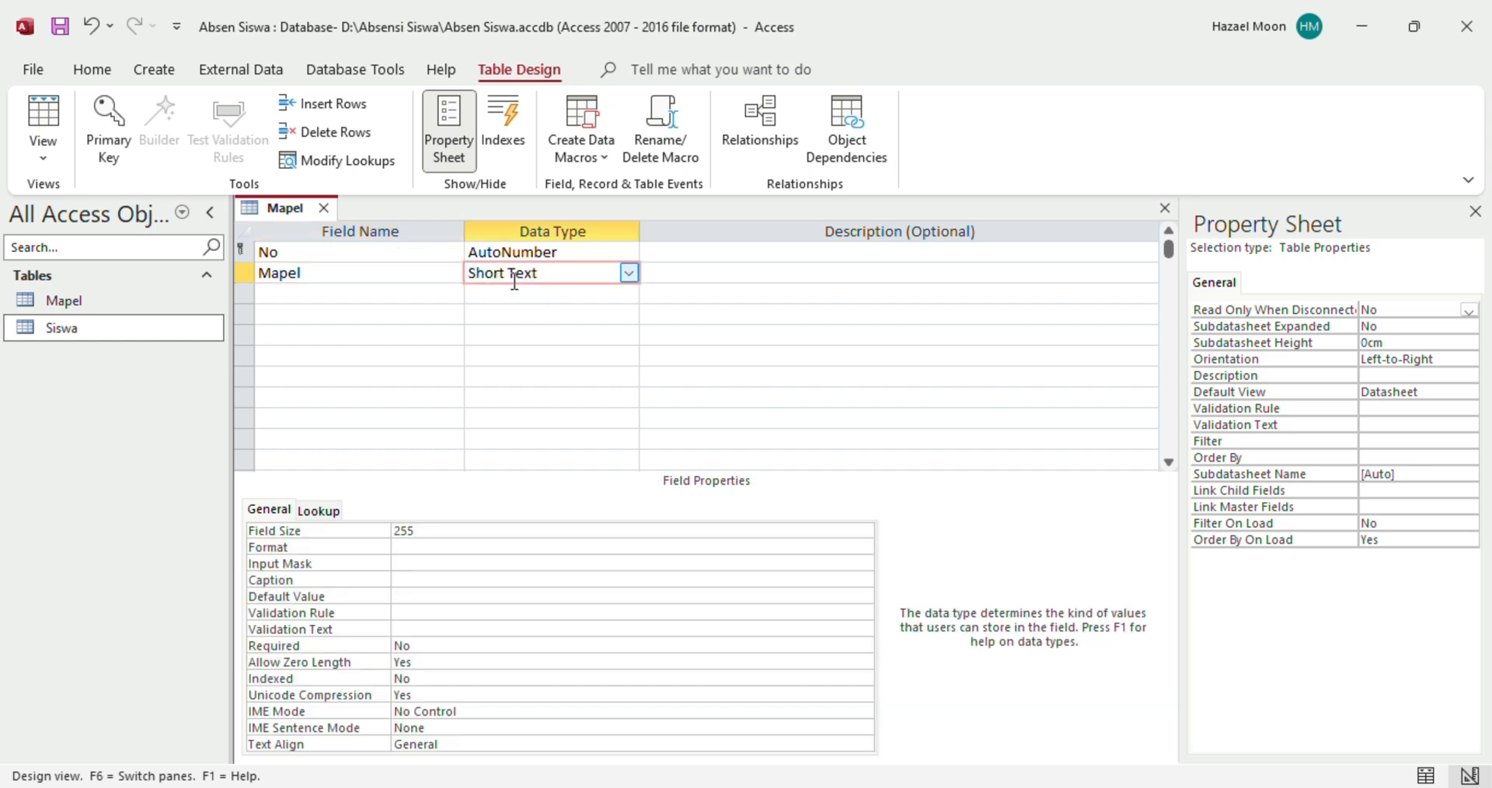
Save the Mapel table design and switch it to Datasheet View
{"action": "right_click", "coordinate": [284, 211]}
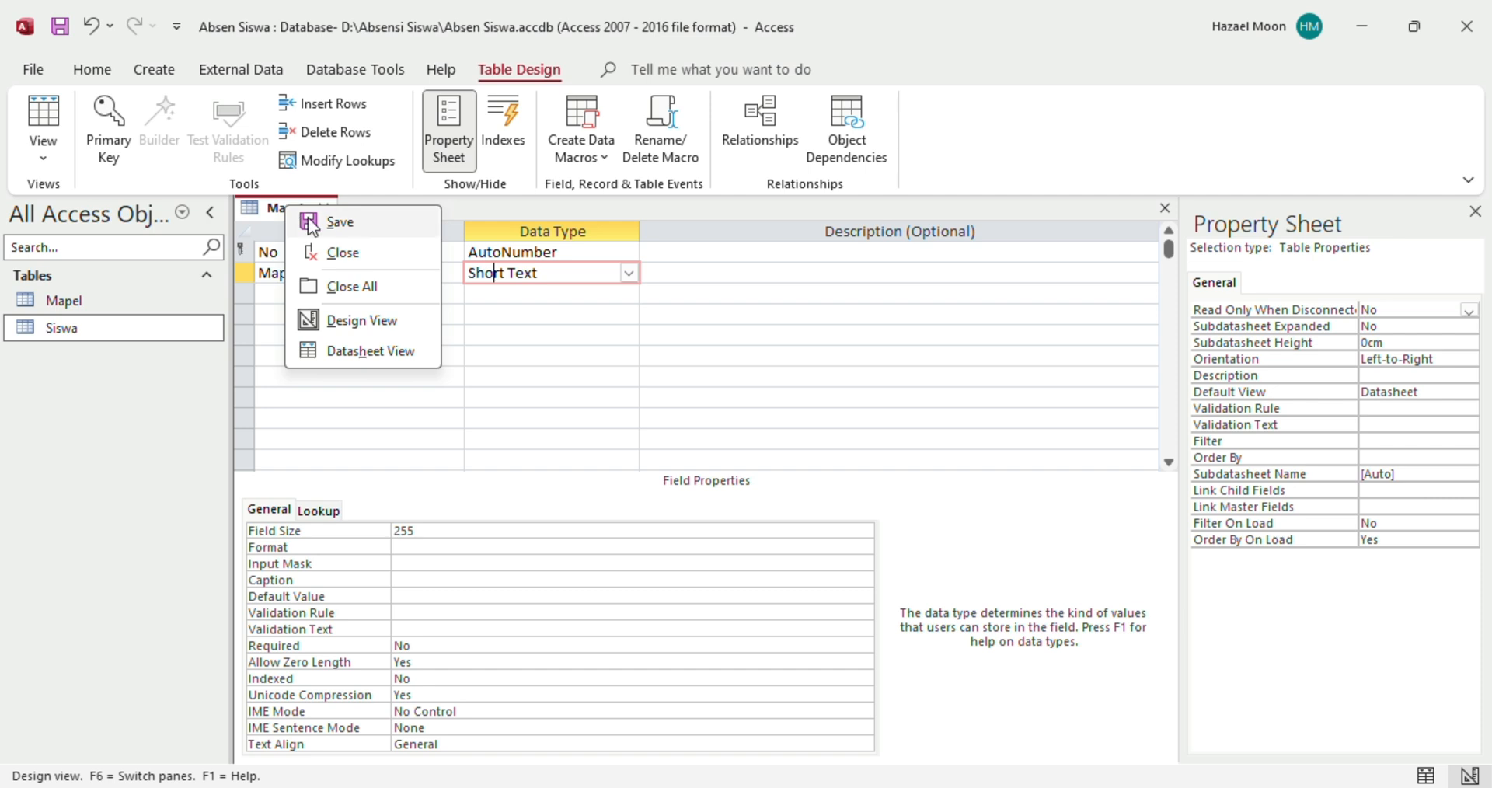
{"action": "left_click", "coordinate": [307, 220]}
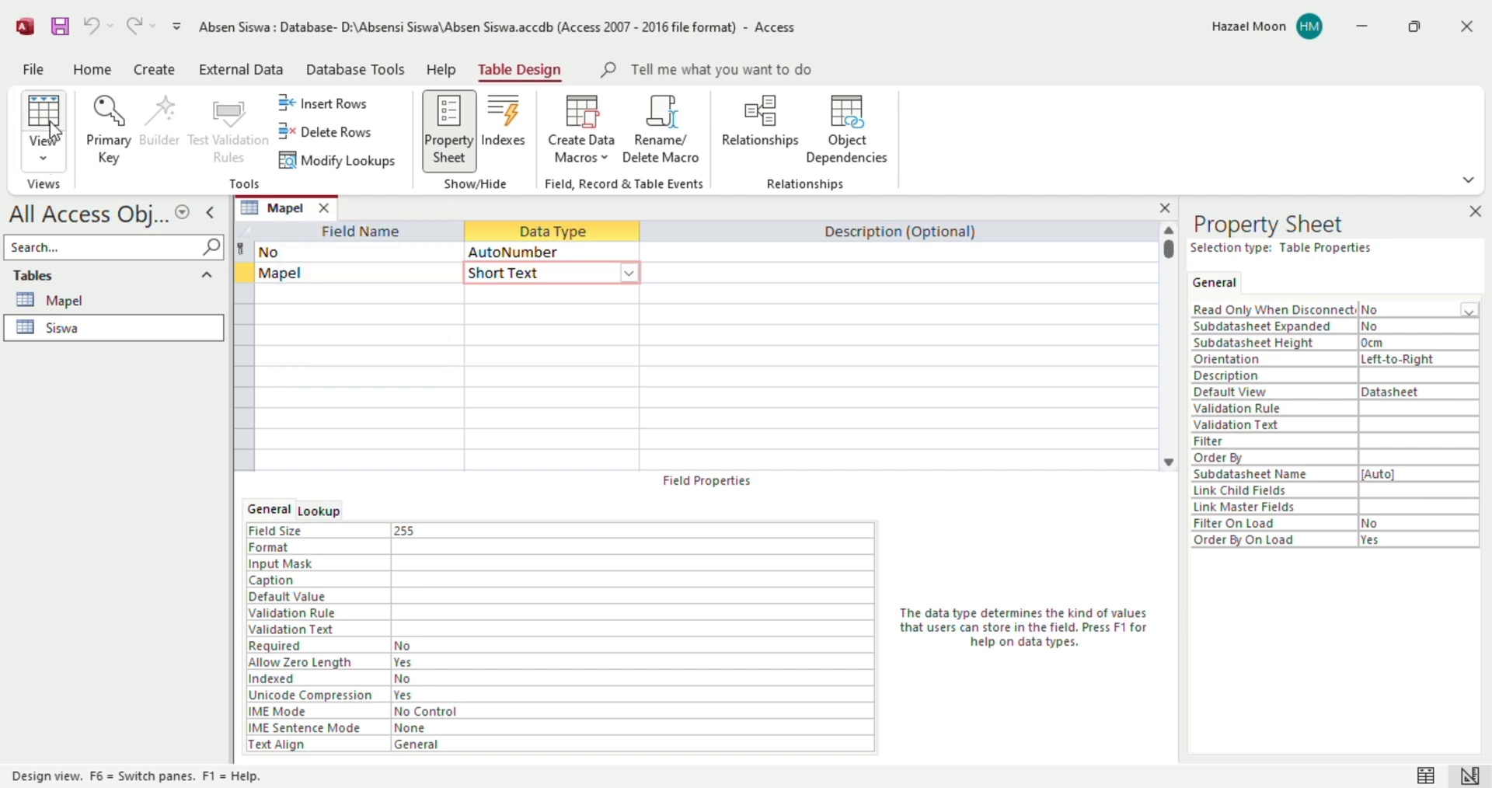
{"action": "left_click", "coordinate": [59, 158]}
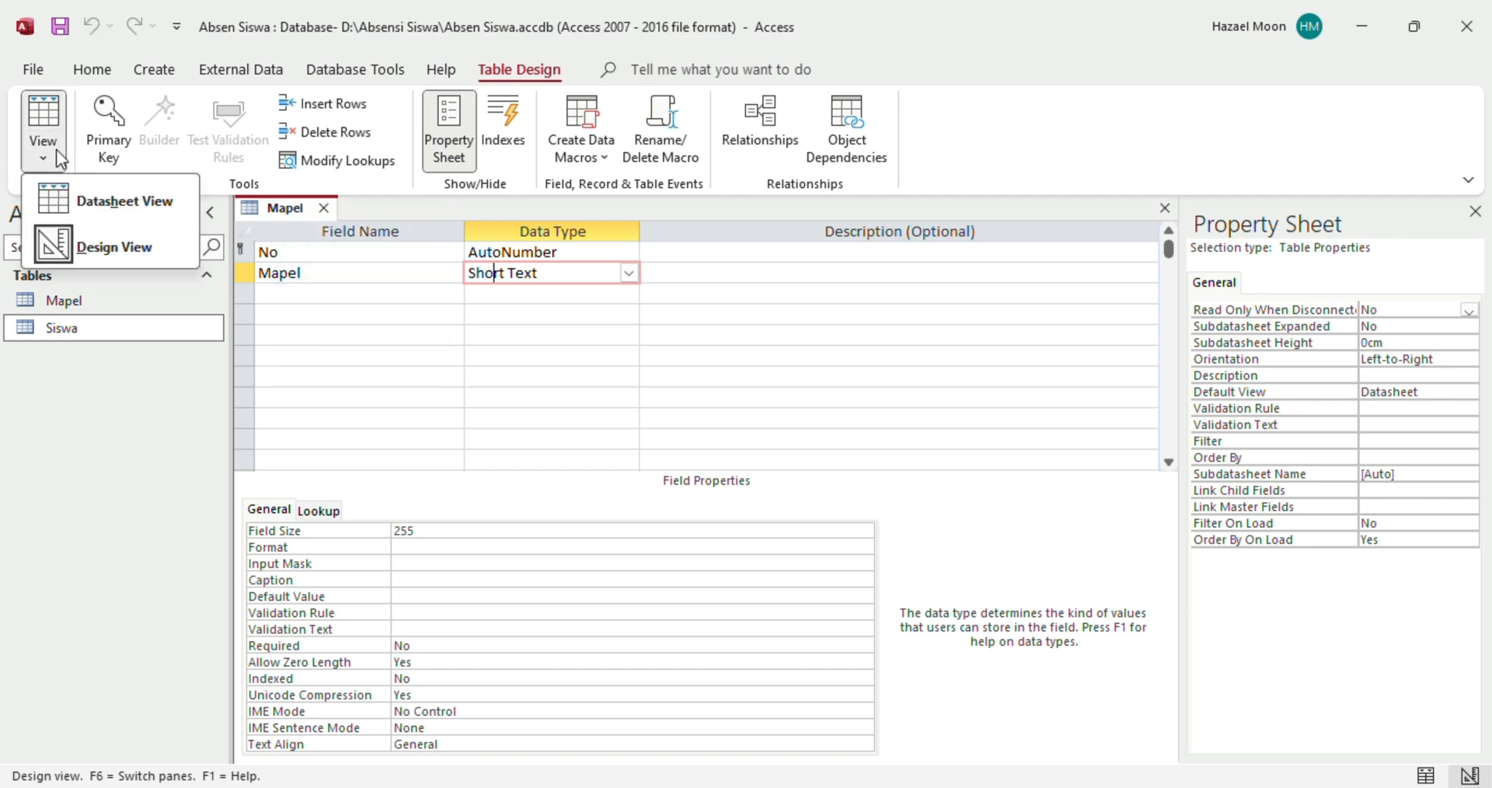
{"action": "left_click", "coordinate": [131, 215]}
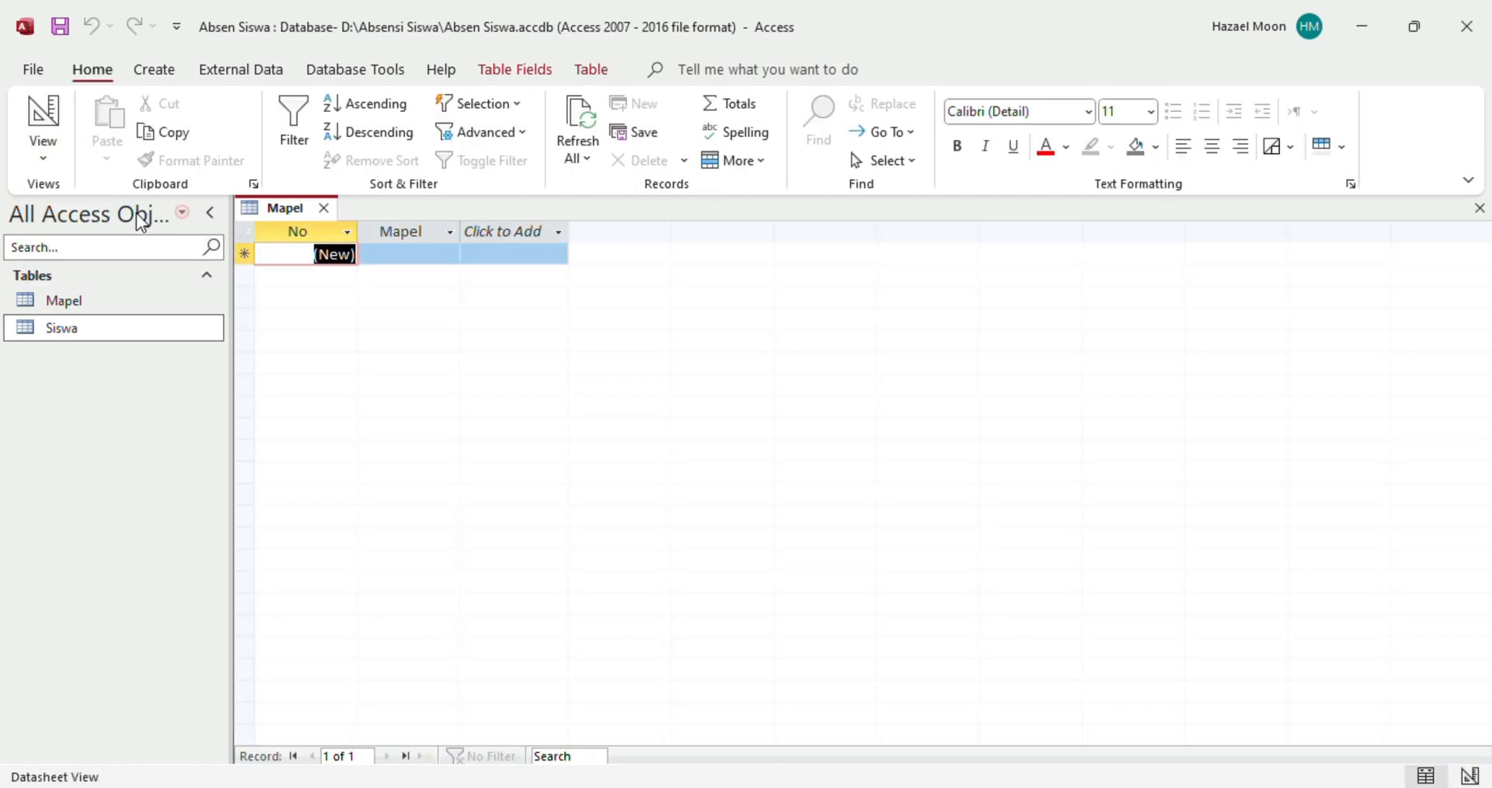
Enter the subjects Informatika, Matematika and Bhs. Inggris as records
{"action": "left_click", "coordinate": [397, 256]}
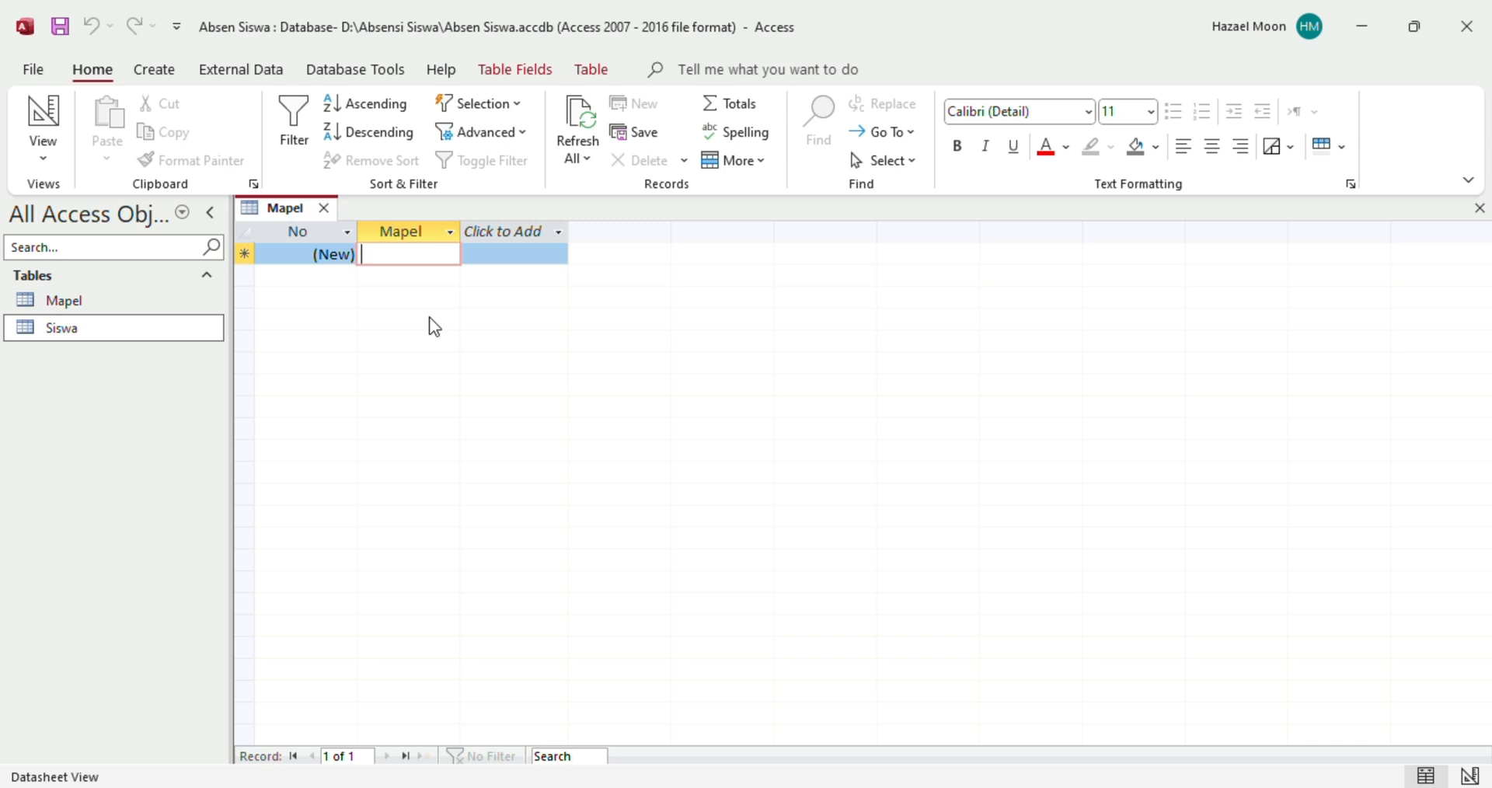
{"action": "type", "text": "Informa"}
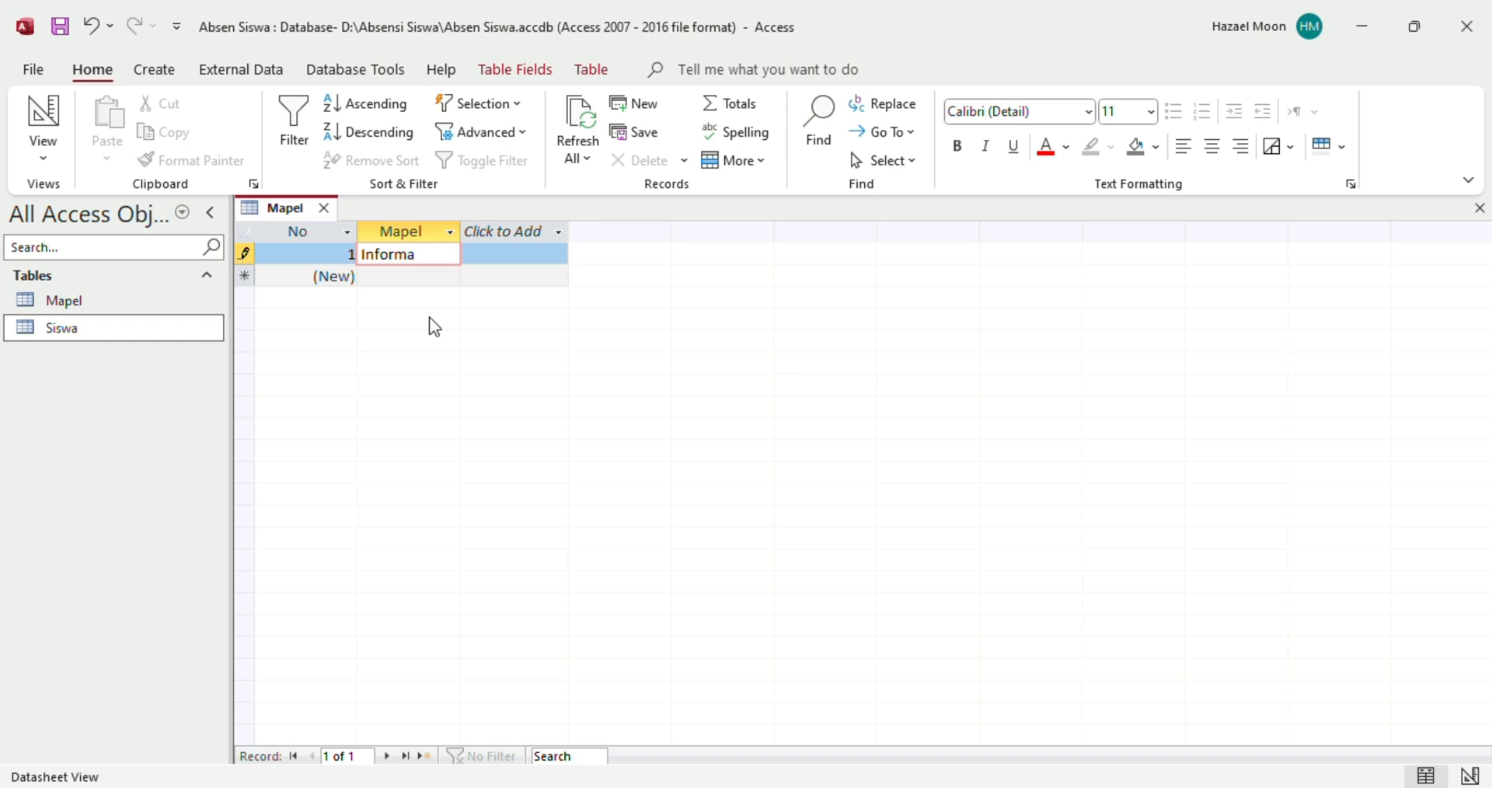
{"action": "type", "text": "tika"}
{"action": "left_click", "coordinate": [411, 276]}
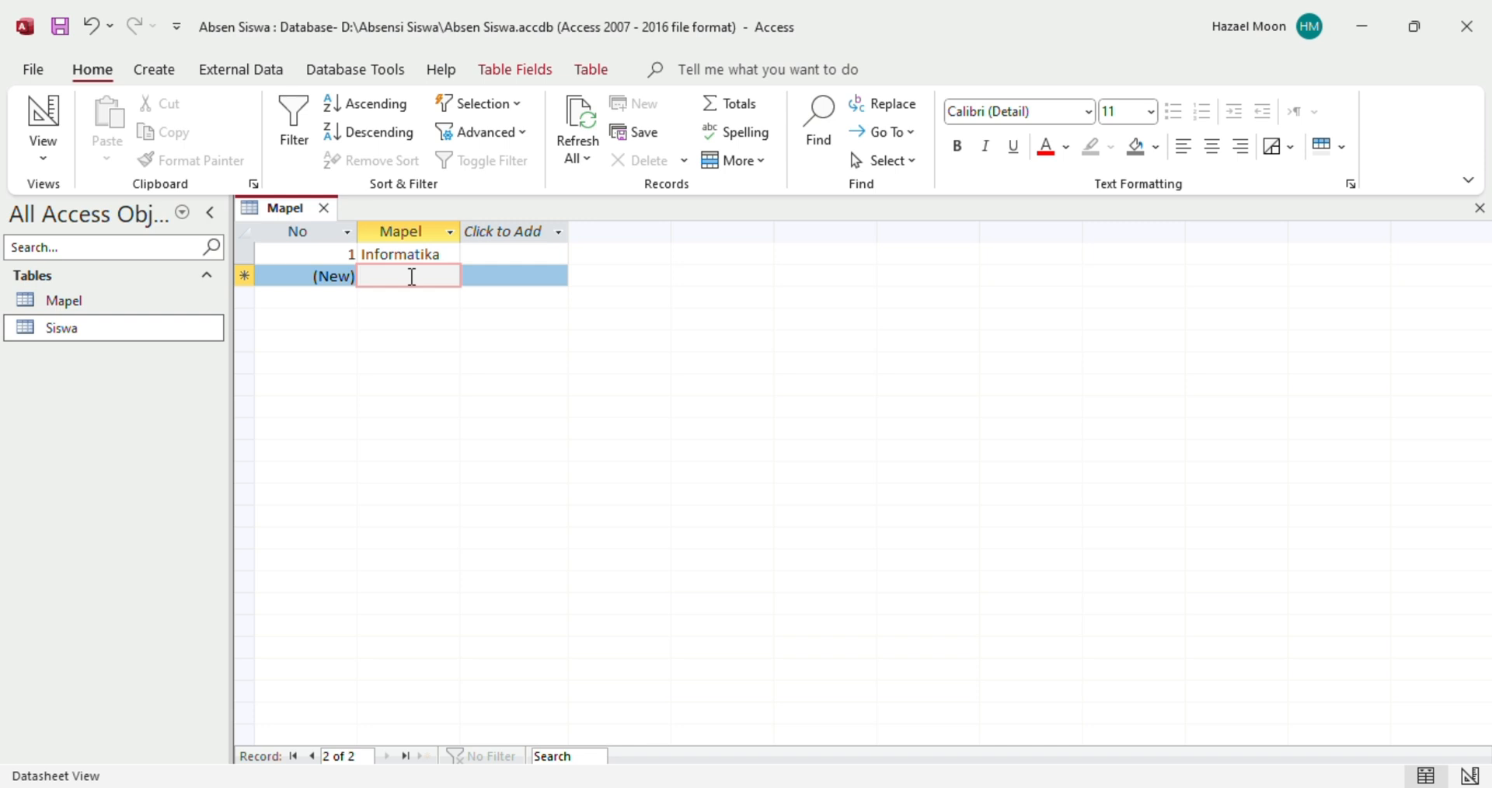
{"action": "type", "text": "Mat"}
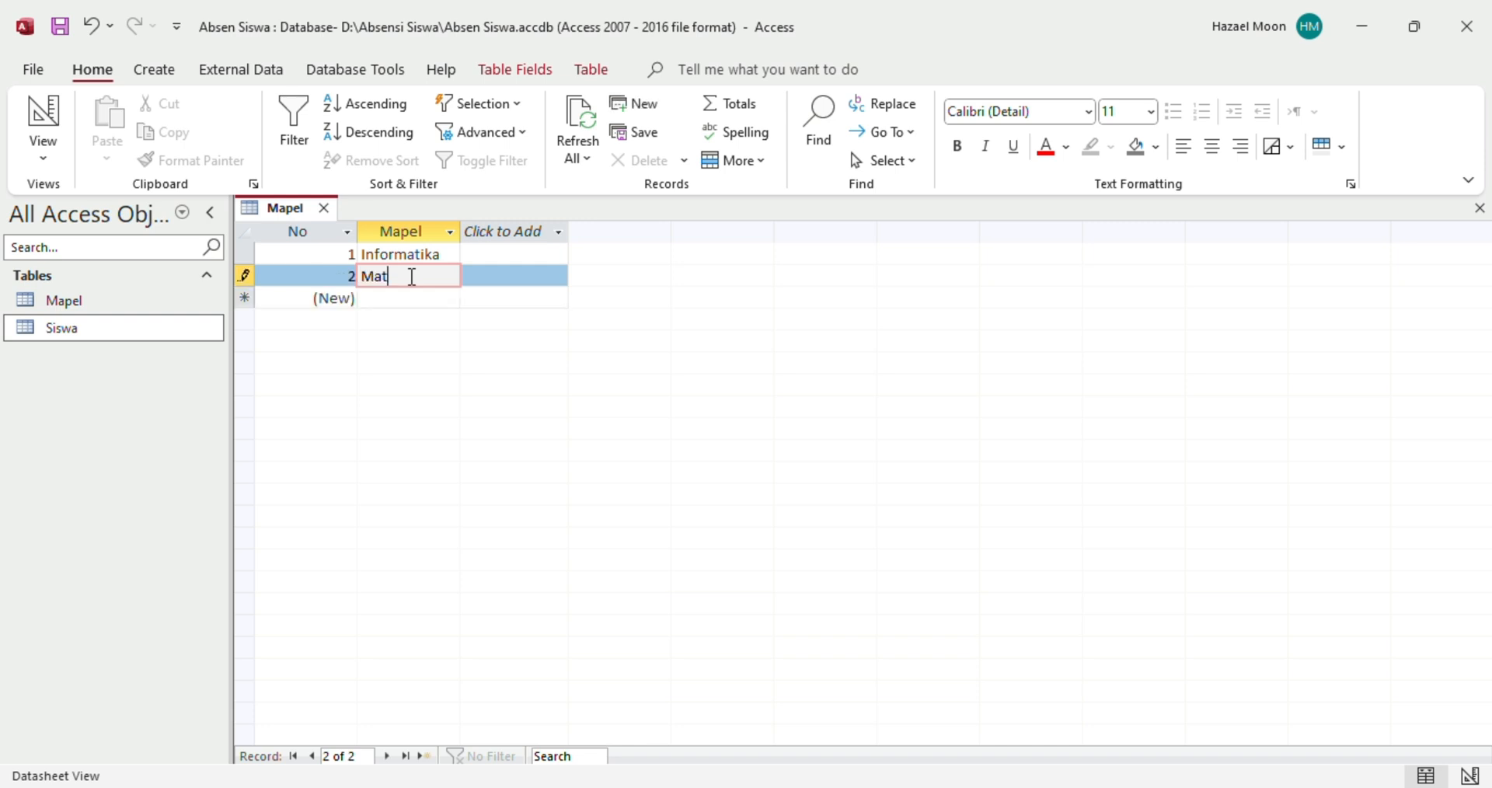
{"action": "type", "text": "ematika"}
{"action": "left_click", "coordinate": [406, 303]}
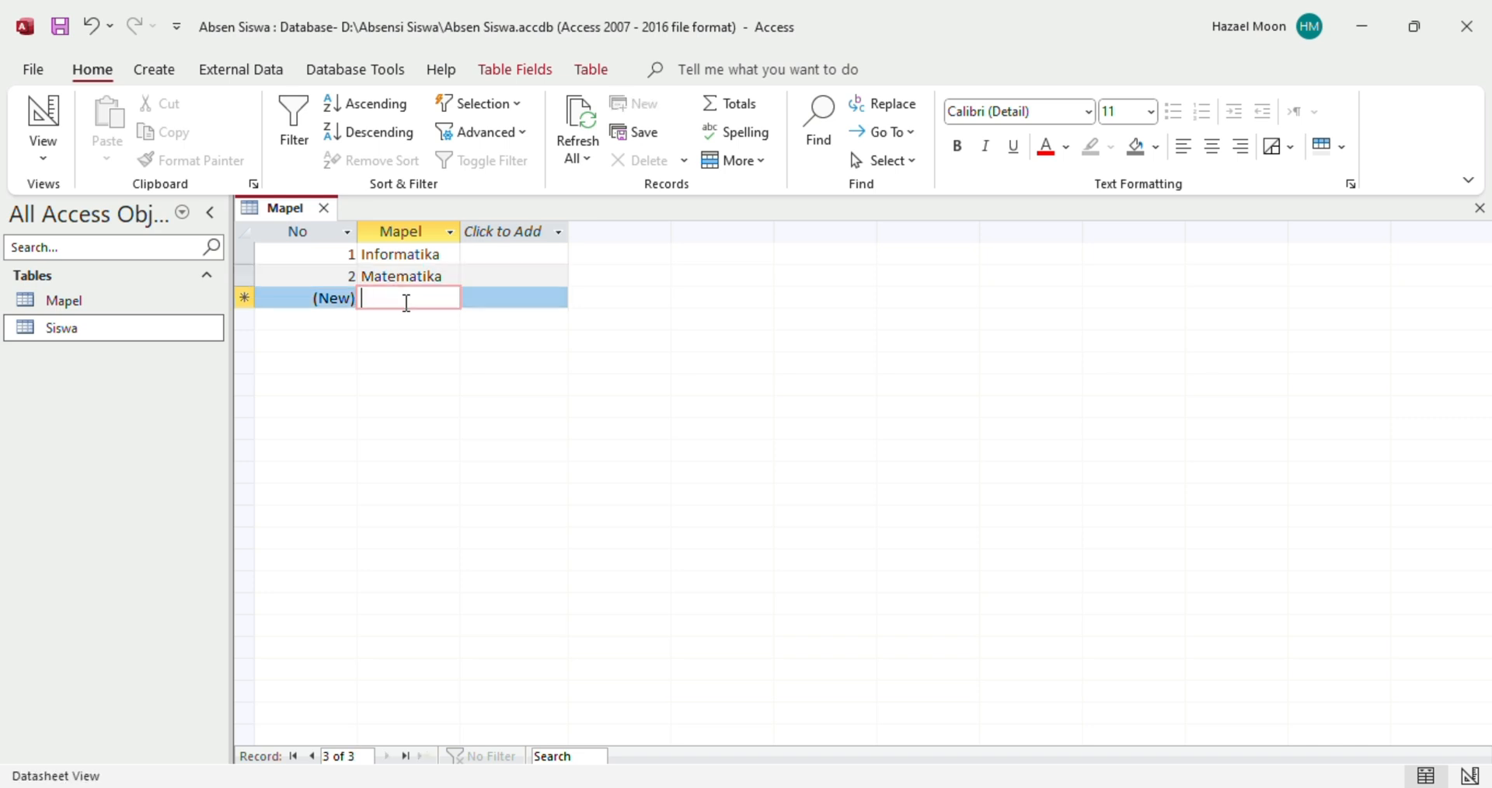
{"action": "type", "text": "Bhs"}
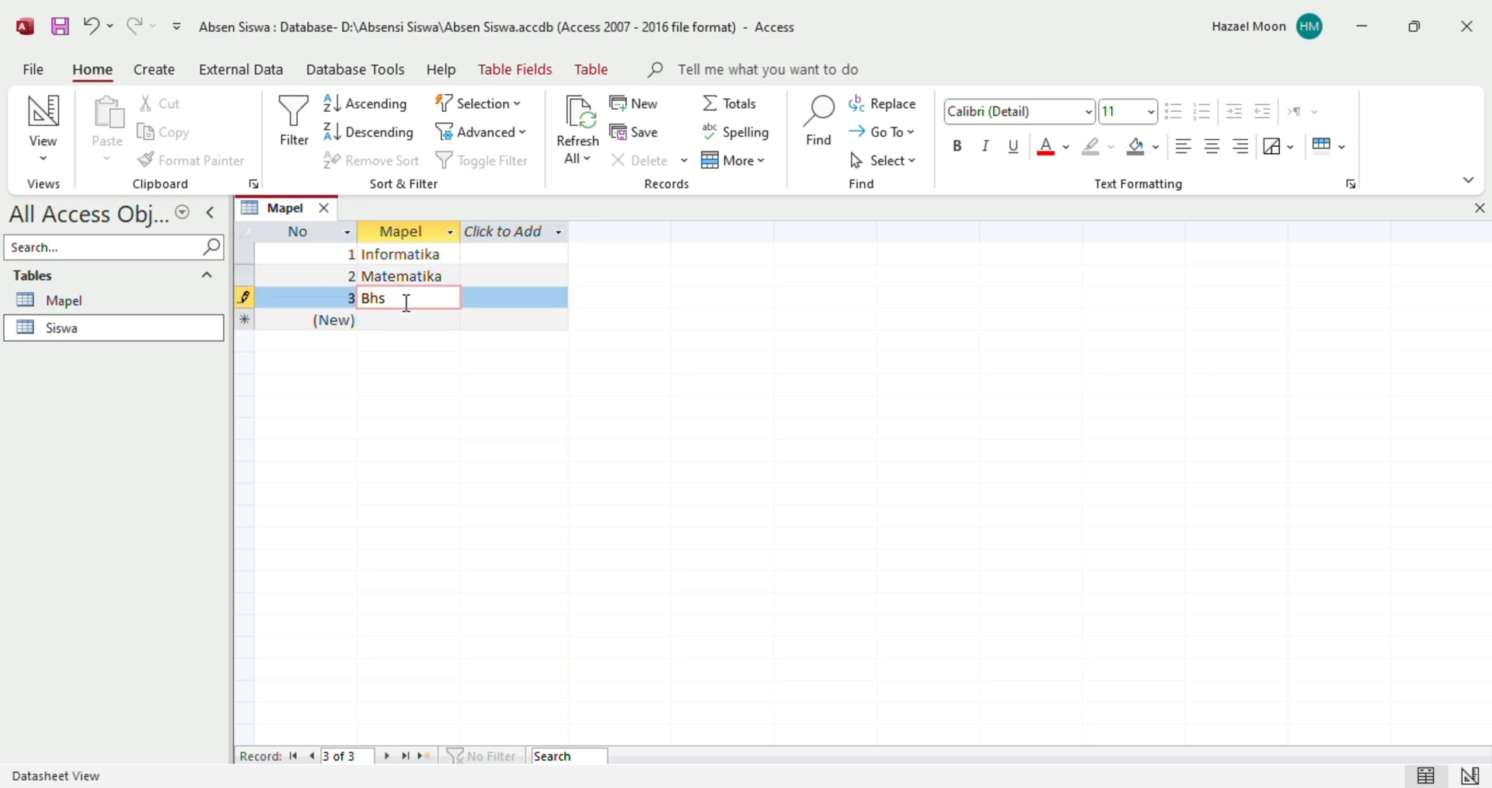
{"action": "type", "text": ". Inggris"}
{"action": "left_click", "coordinate": [486, 296]}
{"action": "left_click", "coordinate": [442, 298]}
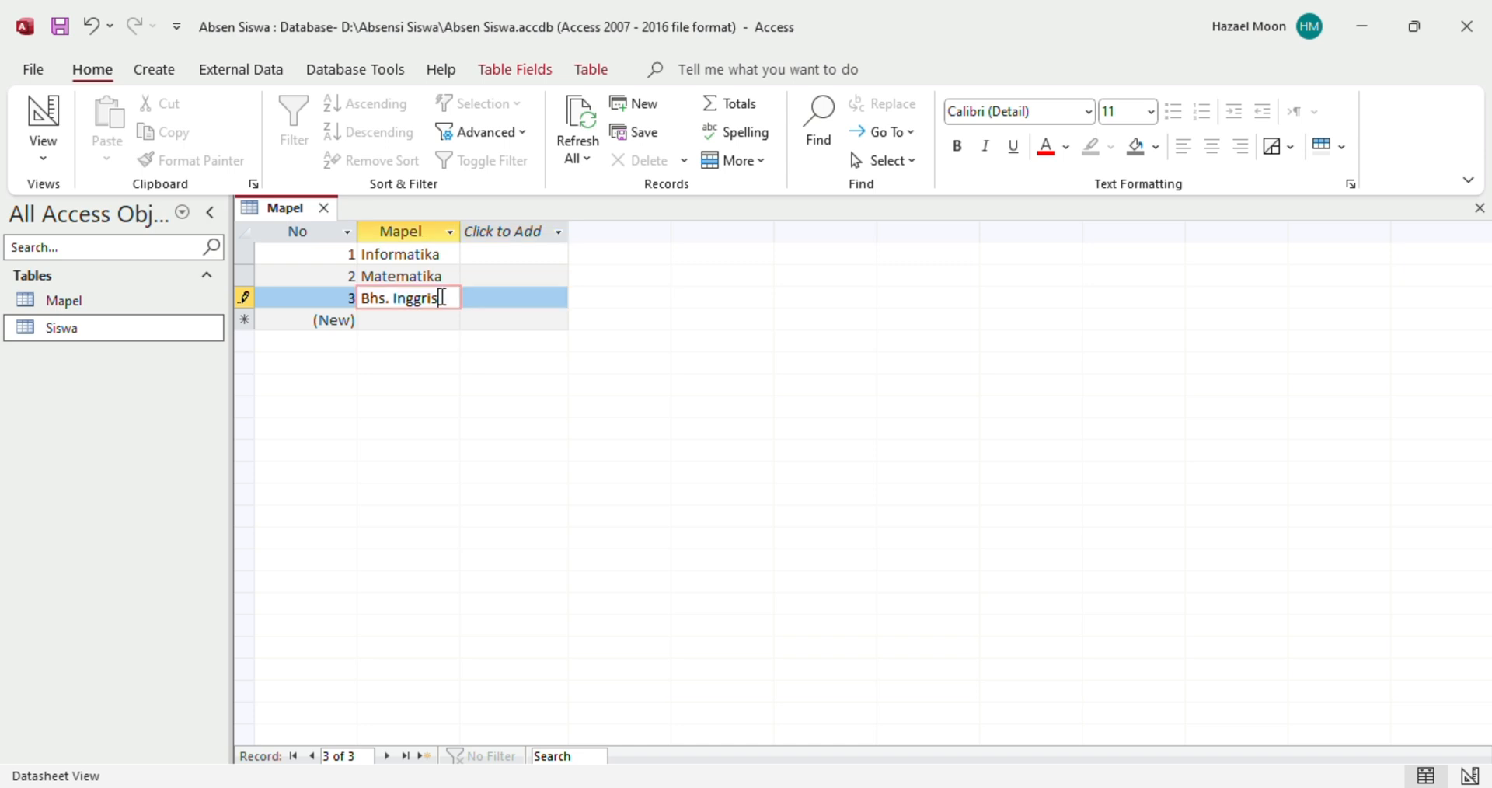
Save the Mapel table and close it
{"action": "right_click", "coordinate": [295, 220]}
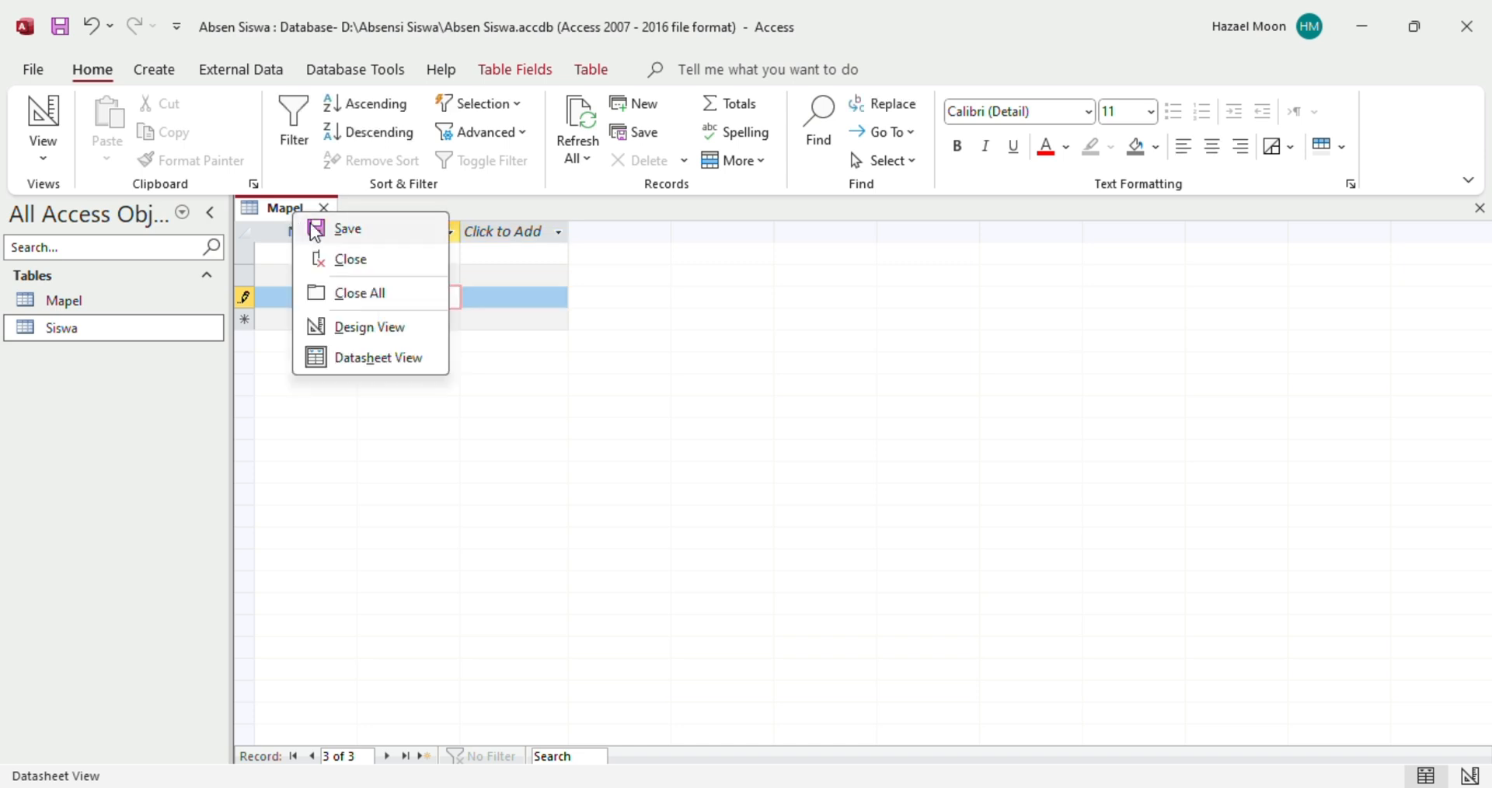
{"action": "left_click", "coordinate": [335, 228]}
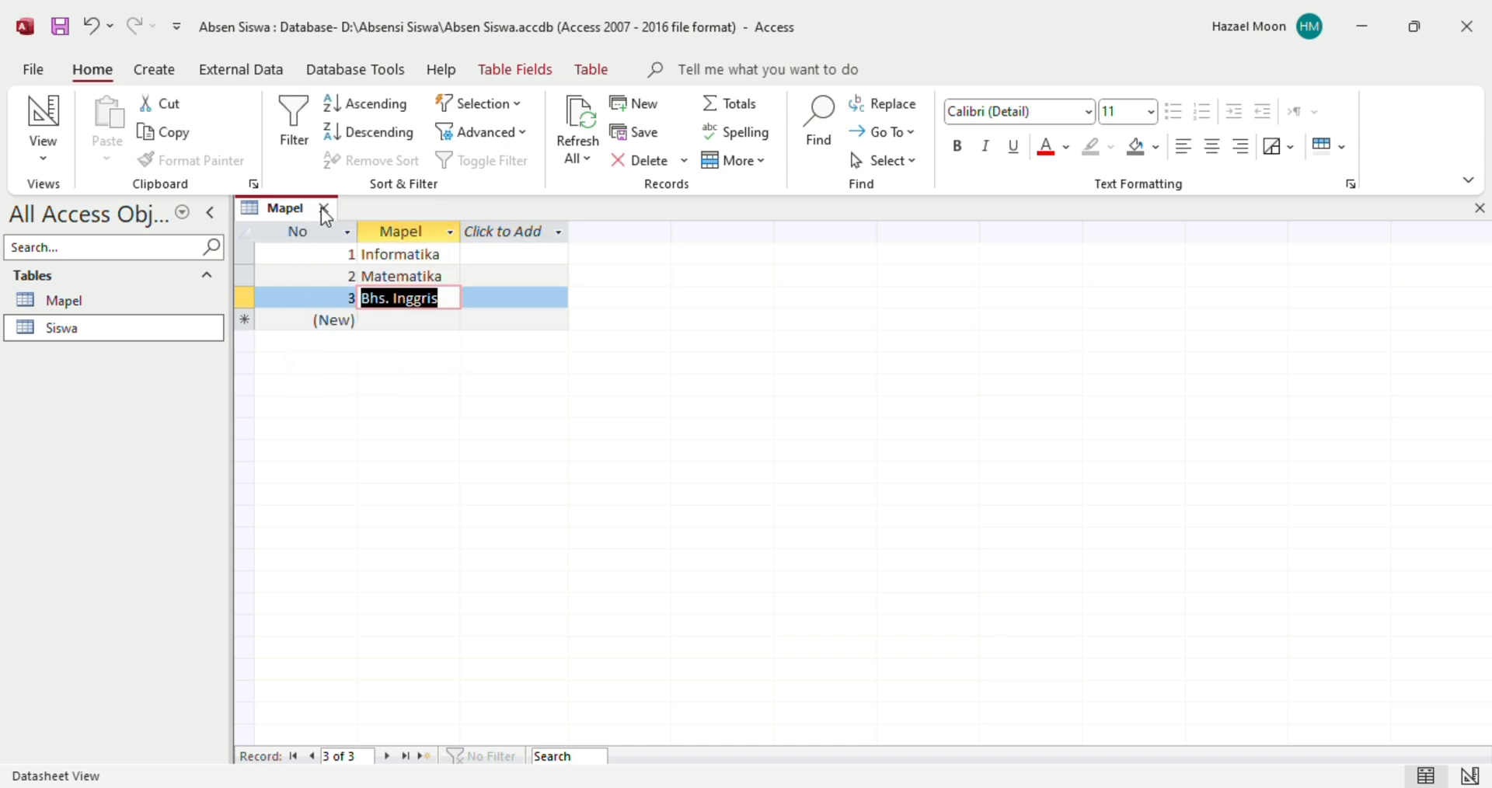
{"action": "left_click", "coordinate": [324, 209]}
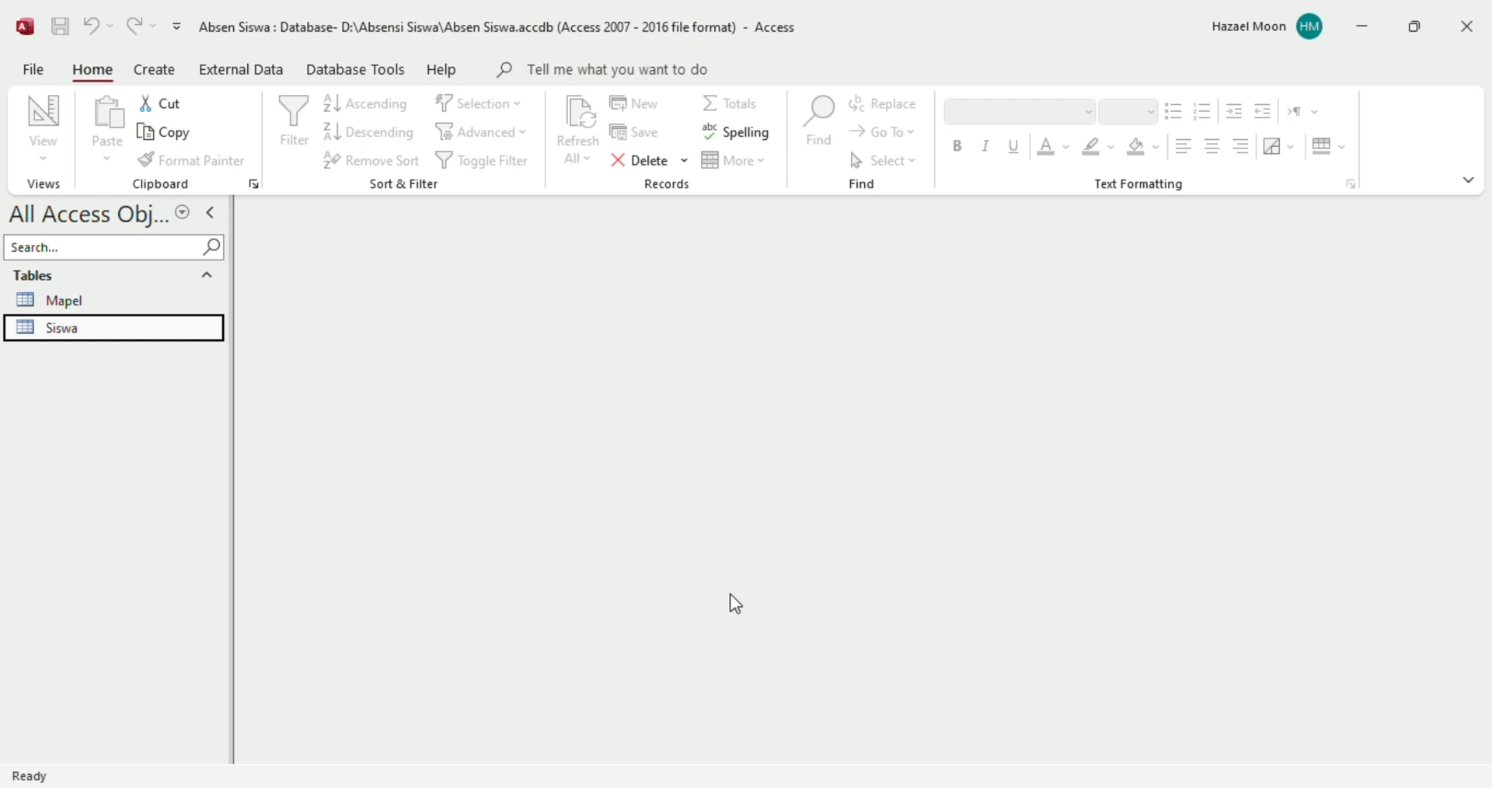
{"action": "left_click", "coordinate": [966, 734]}
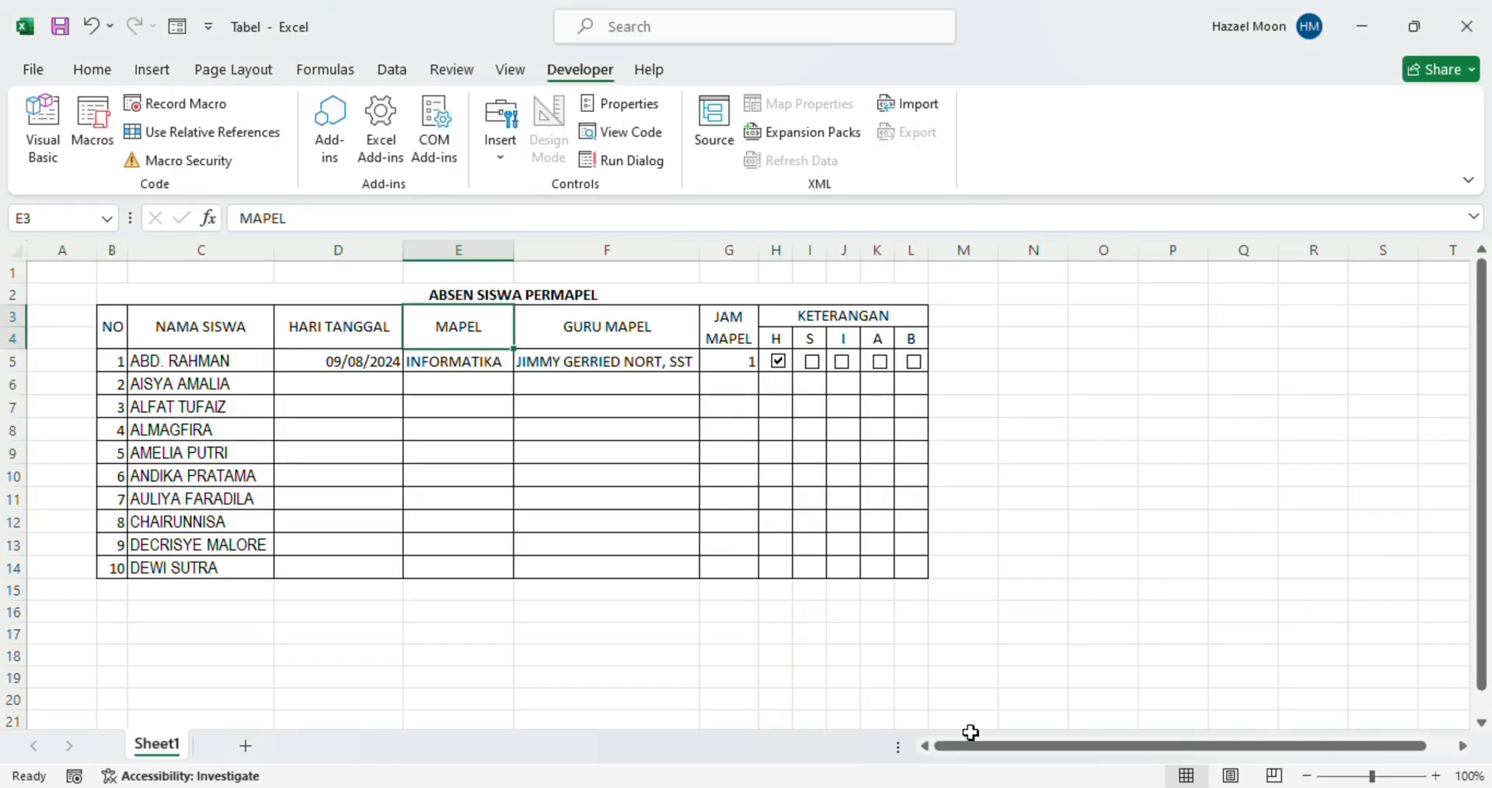
{"action": "left_click", "coordinate": [579, 336]}
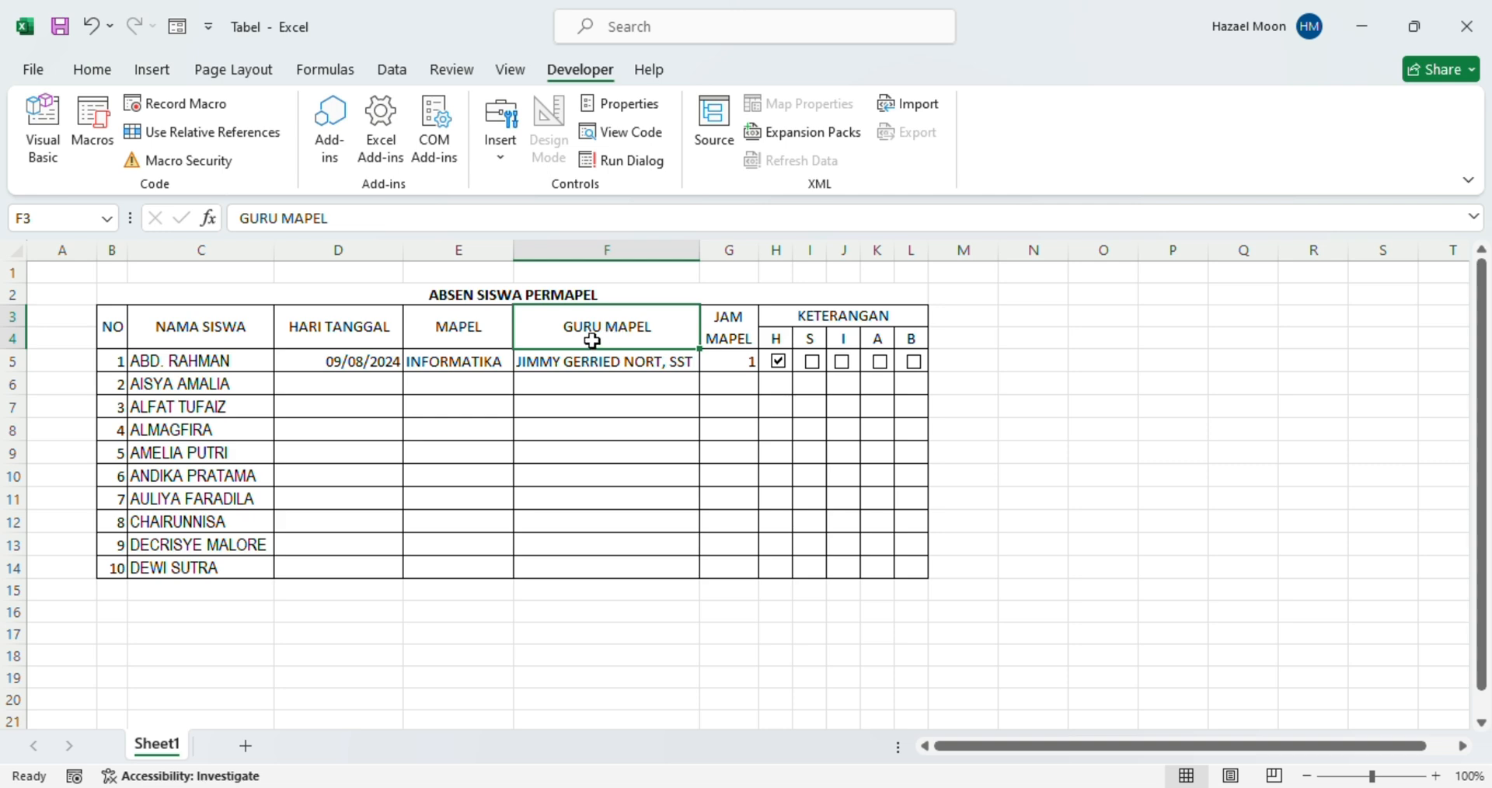
{"action": "mouse_move", "coordinate": [1109, 786]}
{"action": "left_click", "coordinate": [1063, 703]}
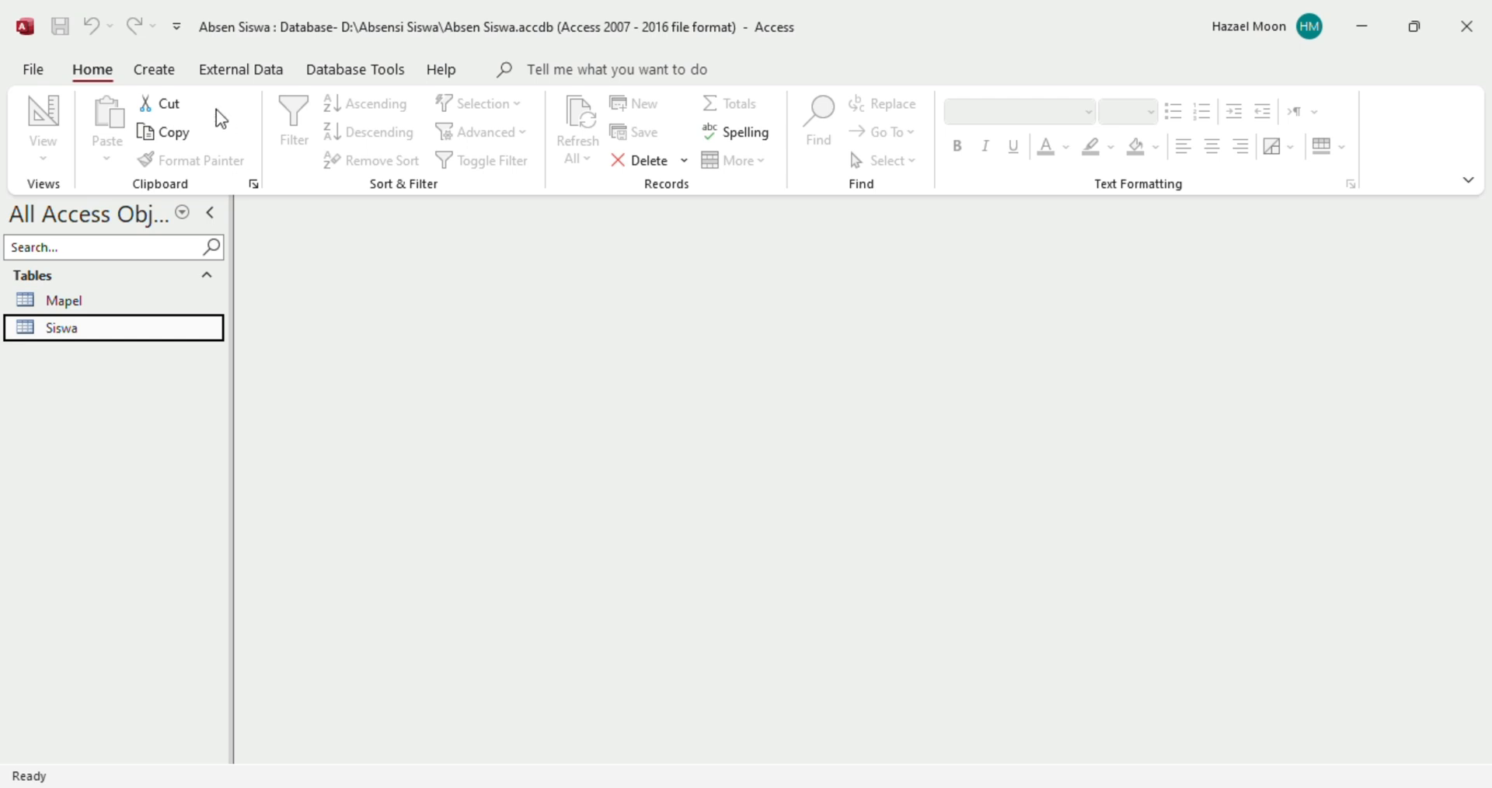
Create a new blank table in Design View and save it as 'Guru Mapel'
{"action": "left_click", "coordinate": [159, 72]}
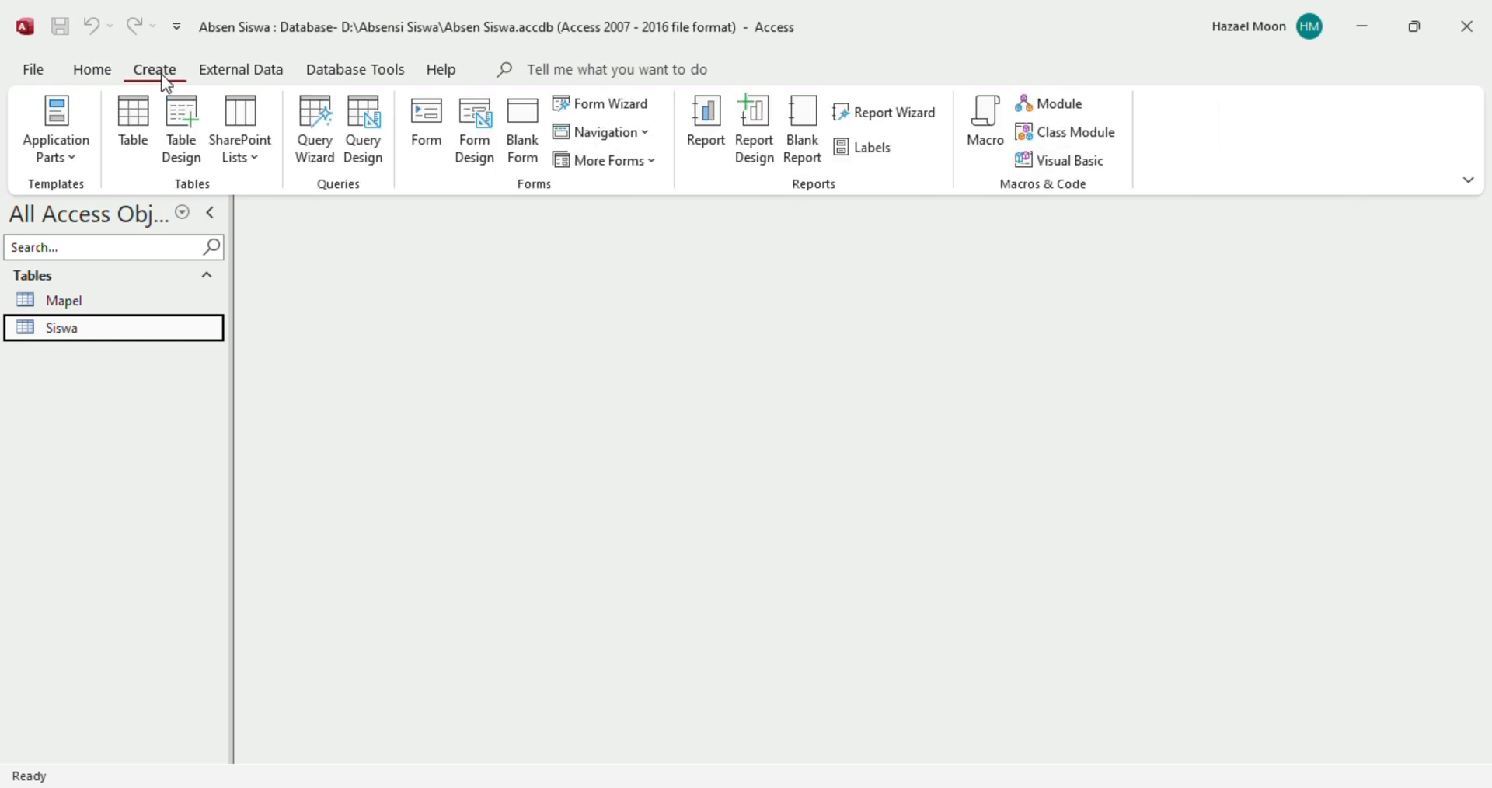
{"action": "left_click", "coordinate": [136, 143]}
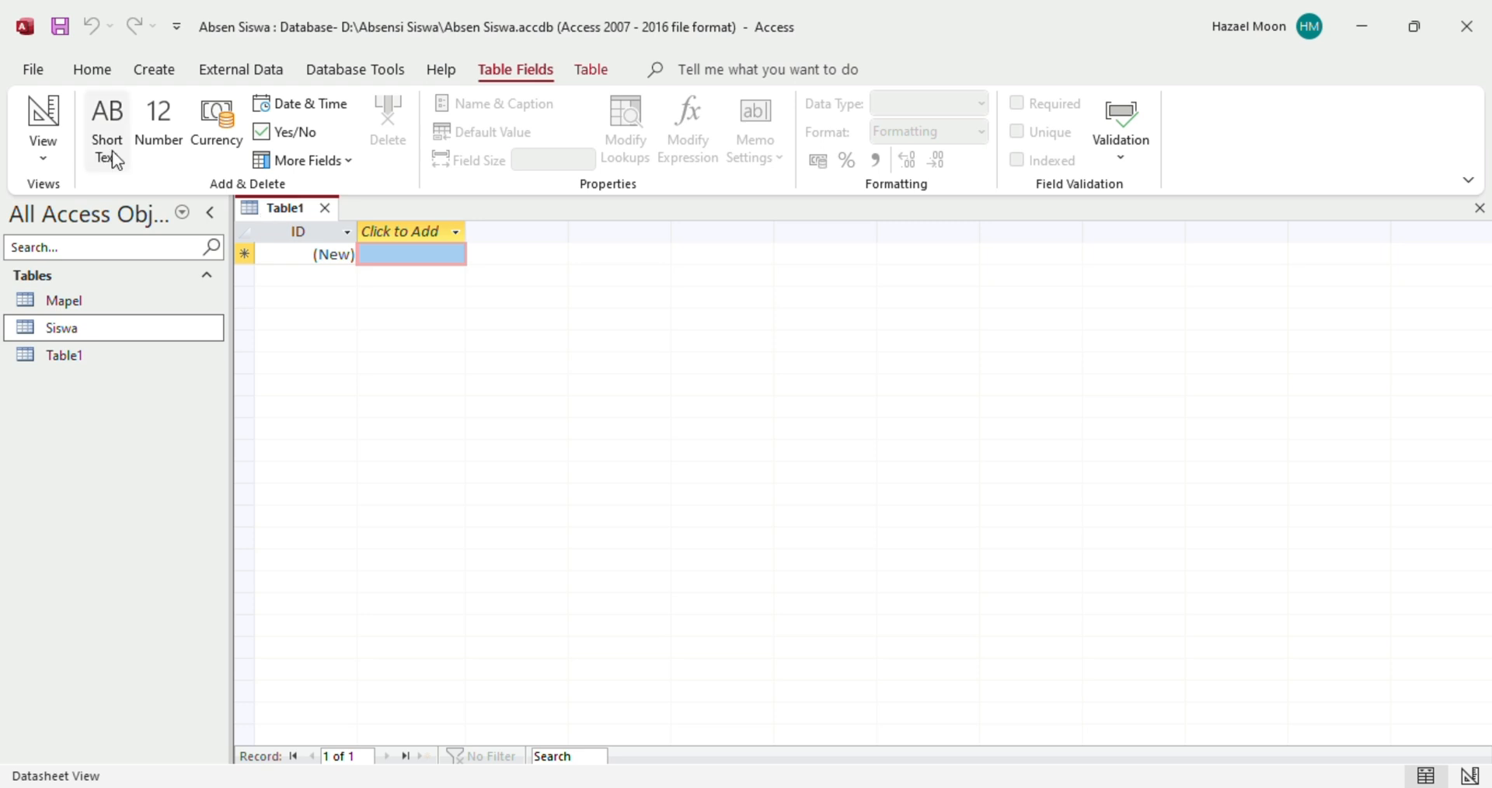
{"action": "left_click", "coordinate": [65, 163]}
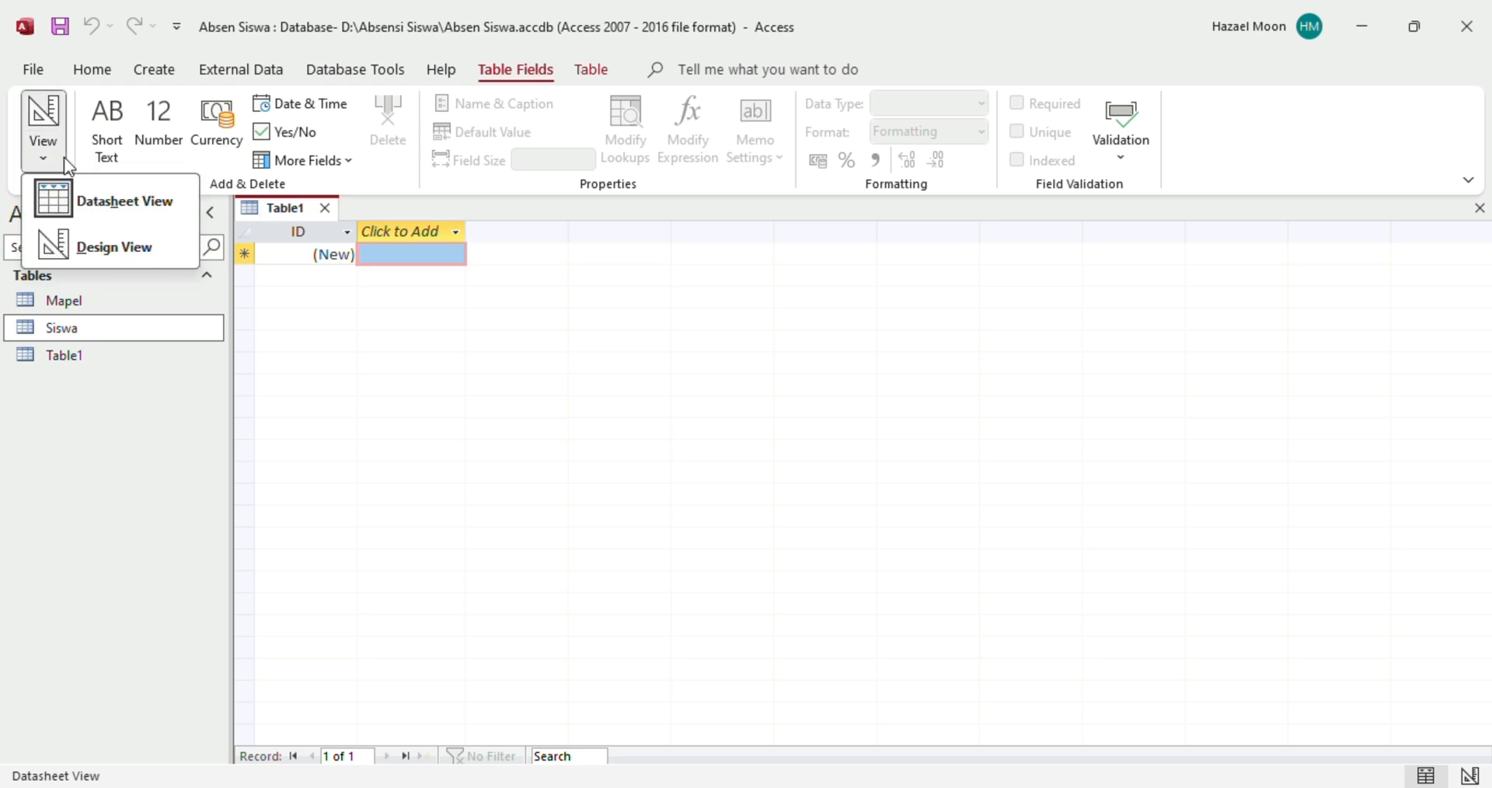
{"action": "left_click", "coordinate": [124, 250]}
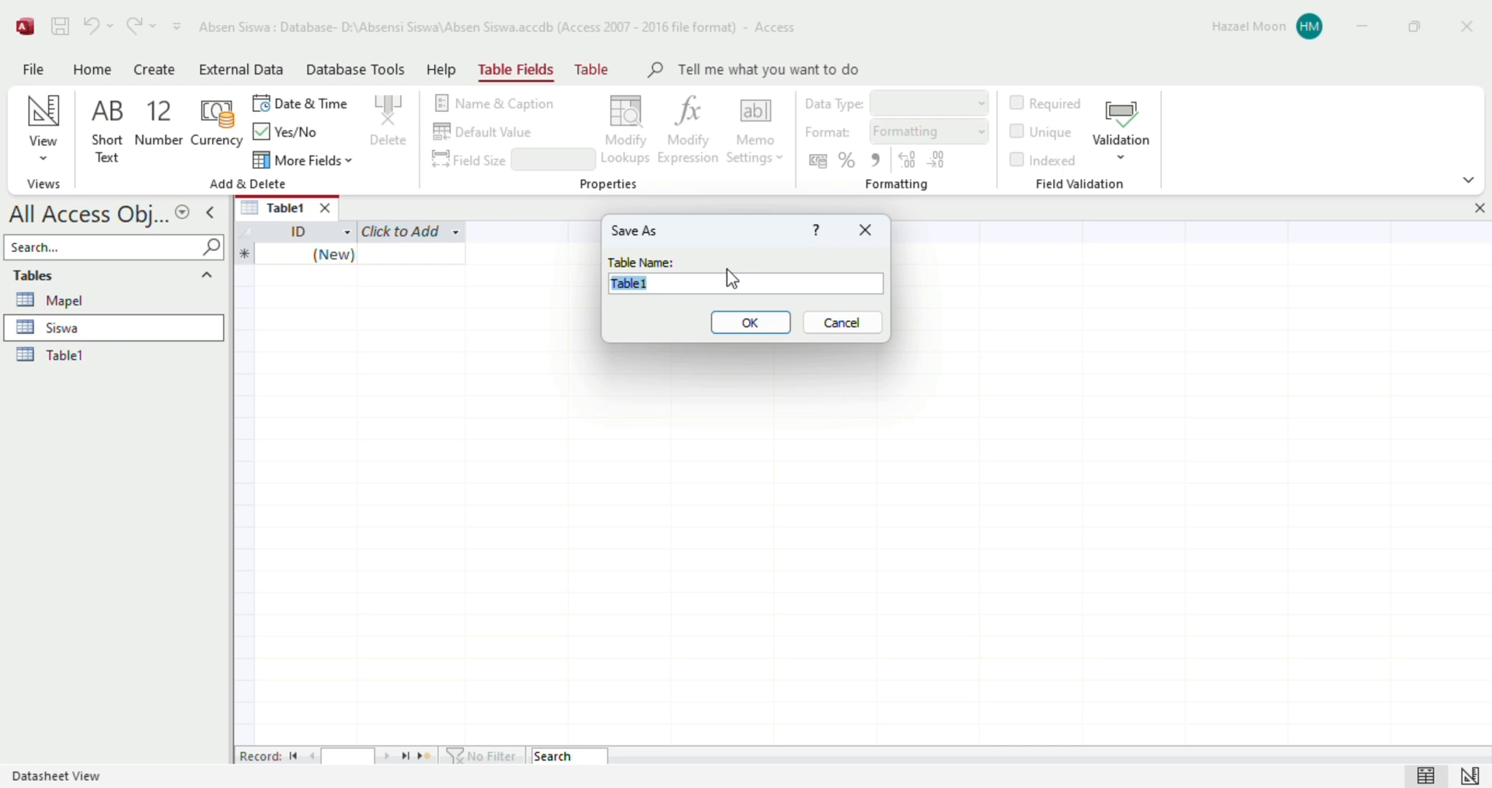
{"action": "left_click", "coordinate": [689, 280]}
{"action": "left_click_drag", "start_coordinate": [683, 280], "coordinate": [573, 280]}
{"action": "type", "text": "Guru Mapel"}
{"action": "left_click", "coordinate": [763, 320]}
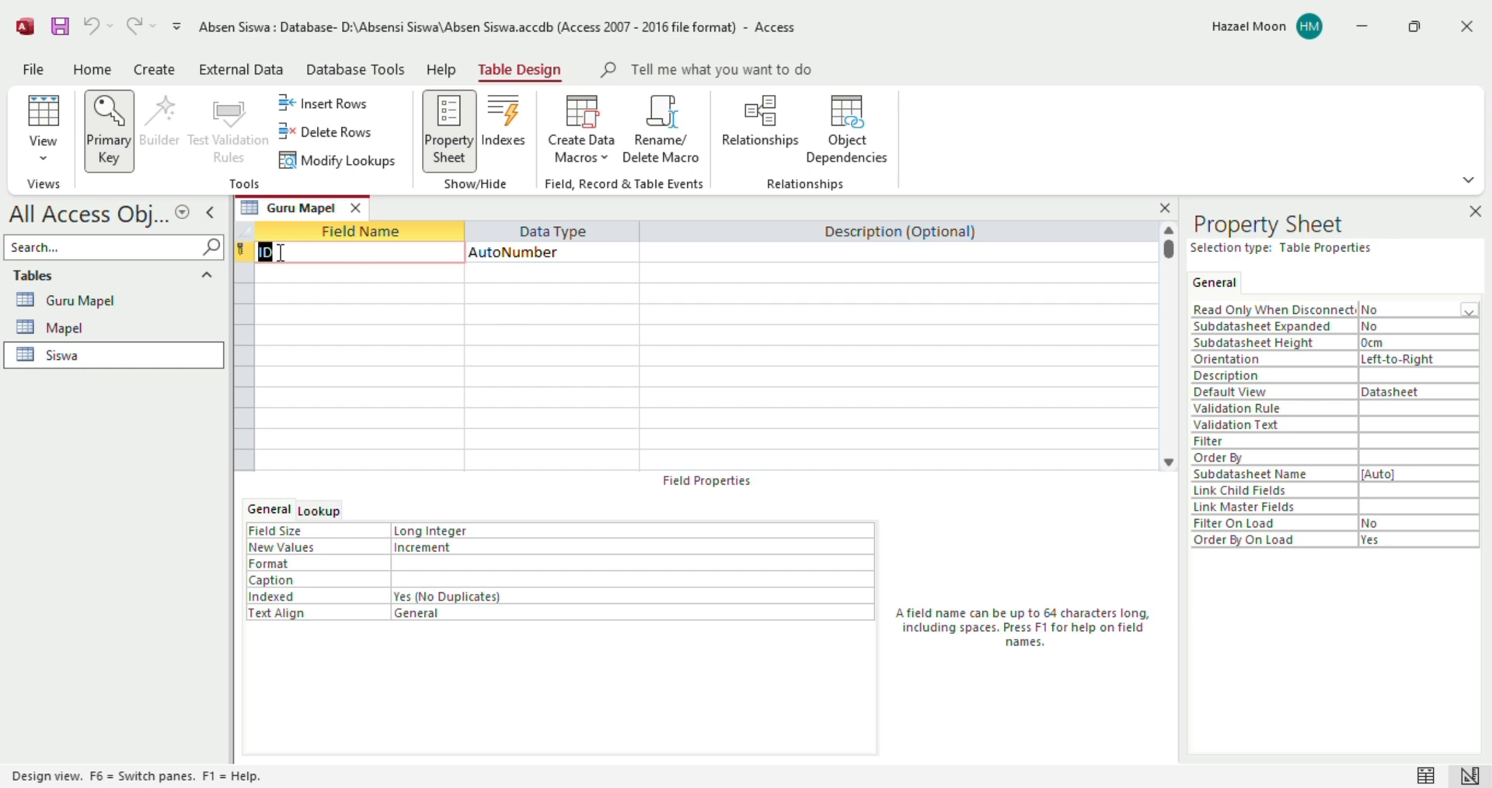
Rename the ID field to No and add a Guru Mapel Short Text field
{"action": "type", "text": "No"}
{"action": "left_click", "coordinate": [502, 251]}
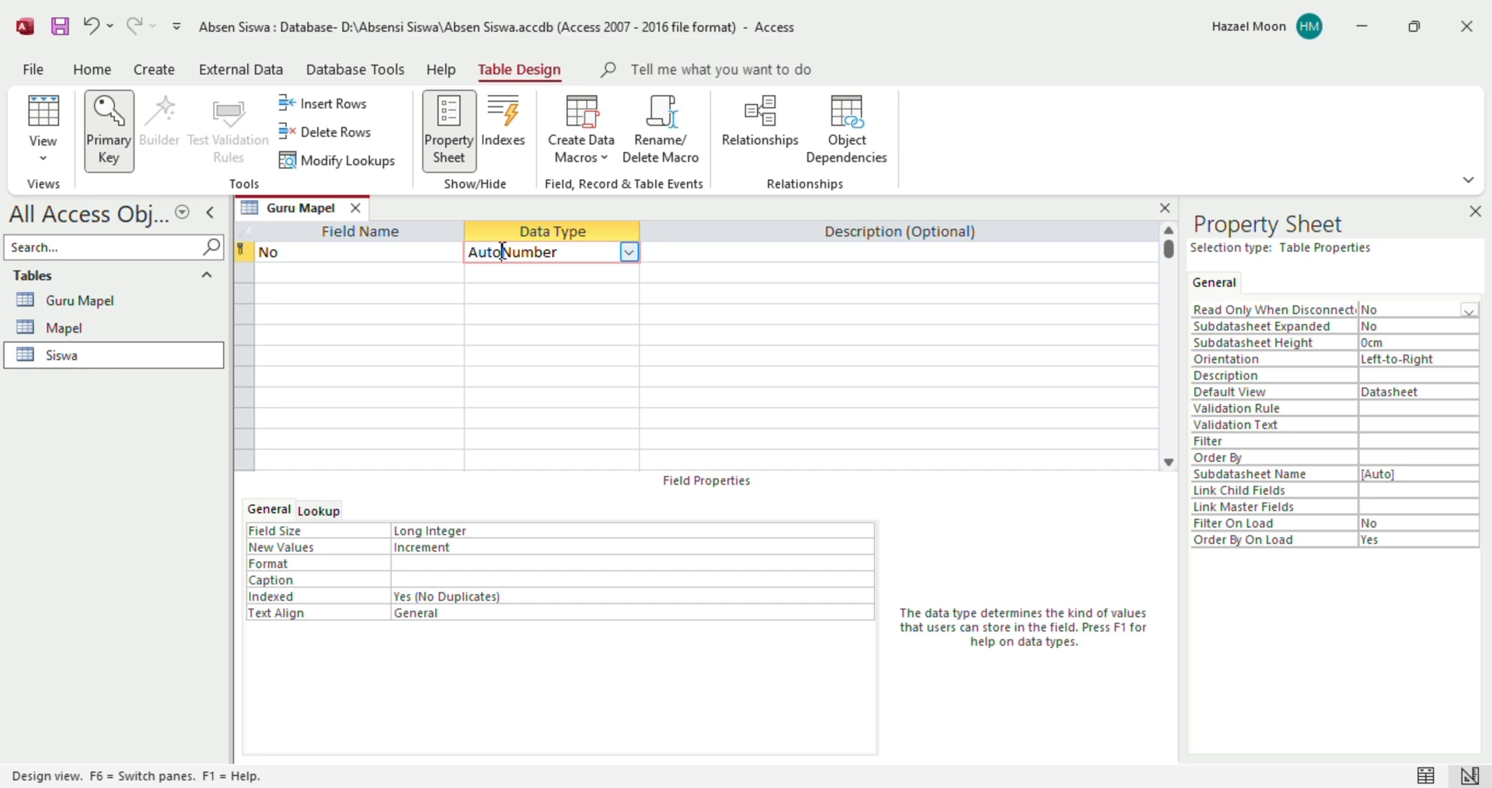
{"action": "left_click", "coordinate": [330, 271]}
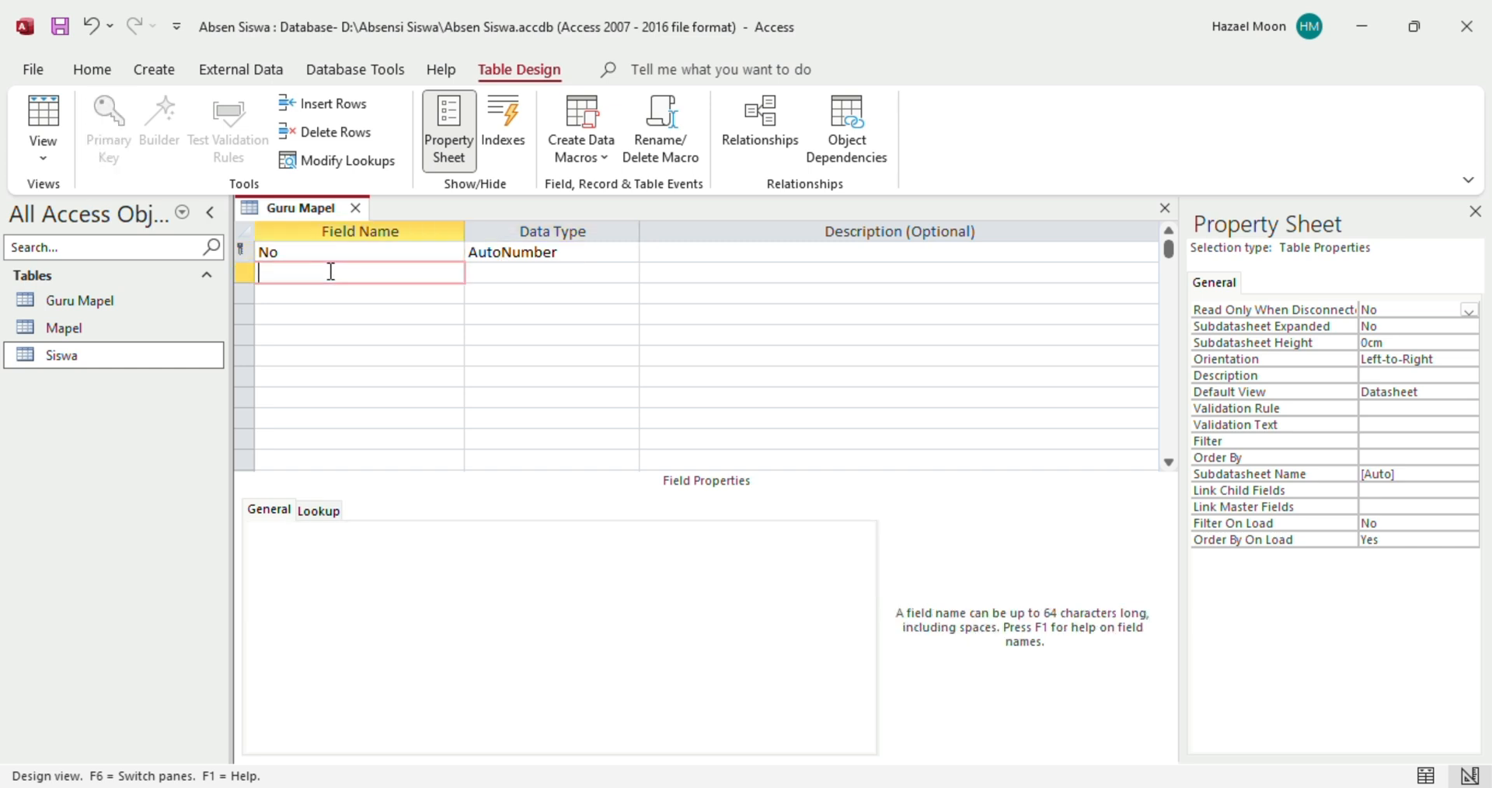
{"action": "type", "text": "Guru Mapel"}
{"action": "left_click", "coordinate": [540, 280]}
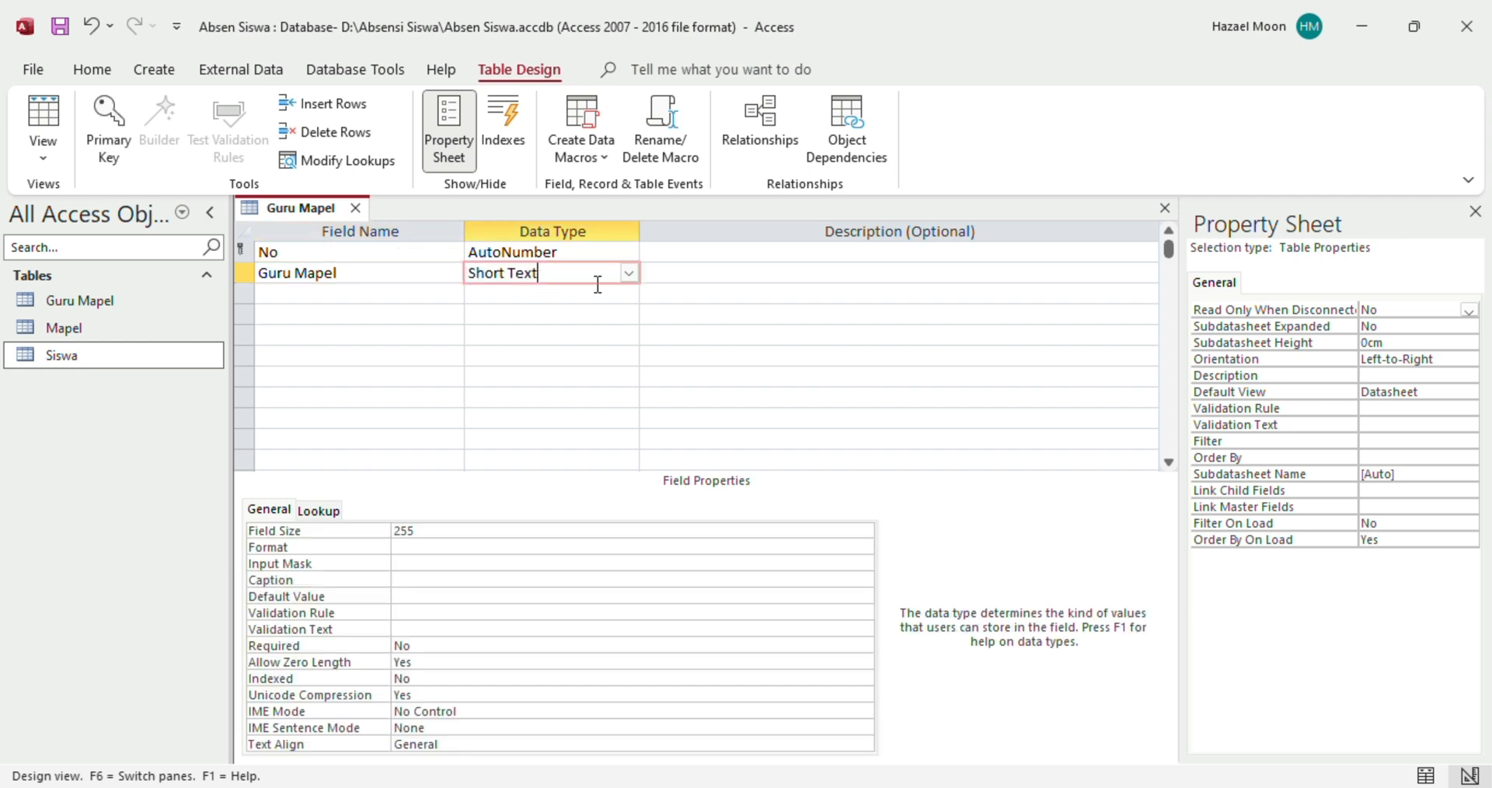
Save the Guru Mapel table design
{"action": "right_click", "coordinate": [311, 214]}
{"action": "left_click", "coordinate": [289, 208]}
{"action": "right_click", "coordinate": [303, 210]}
{"action": "left_click", "coordinate": [312, 218]}
Close the Guru Mapel table and glance at the Excel Tabel workbook
{"action": "left_click", "coordinate": [355, 208]}
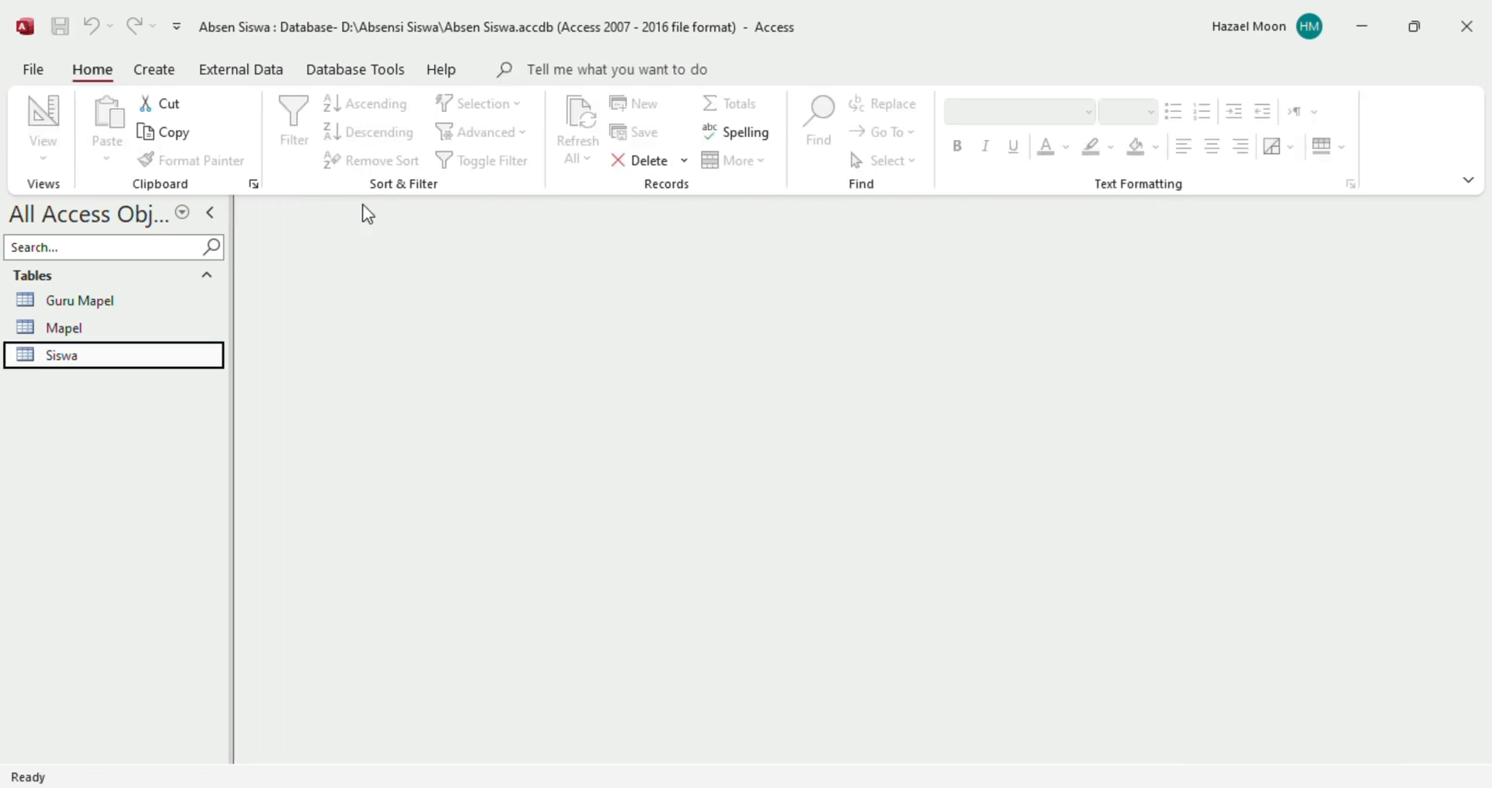
{"action": "left_click", "coordinate": [632, 31]}
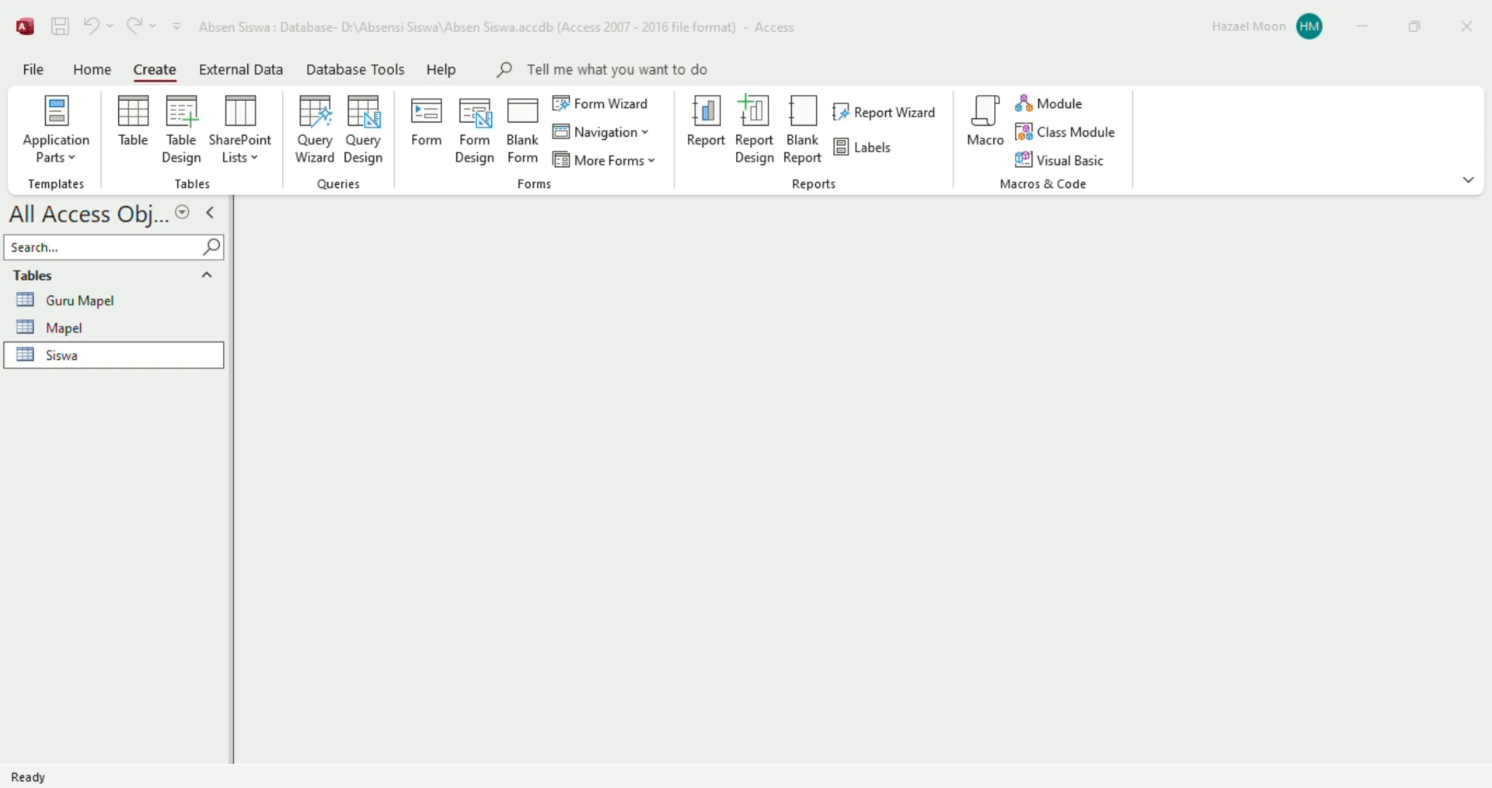
{"action": "left_click", "coordinate": [973, 736]}
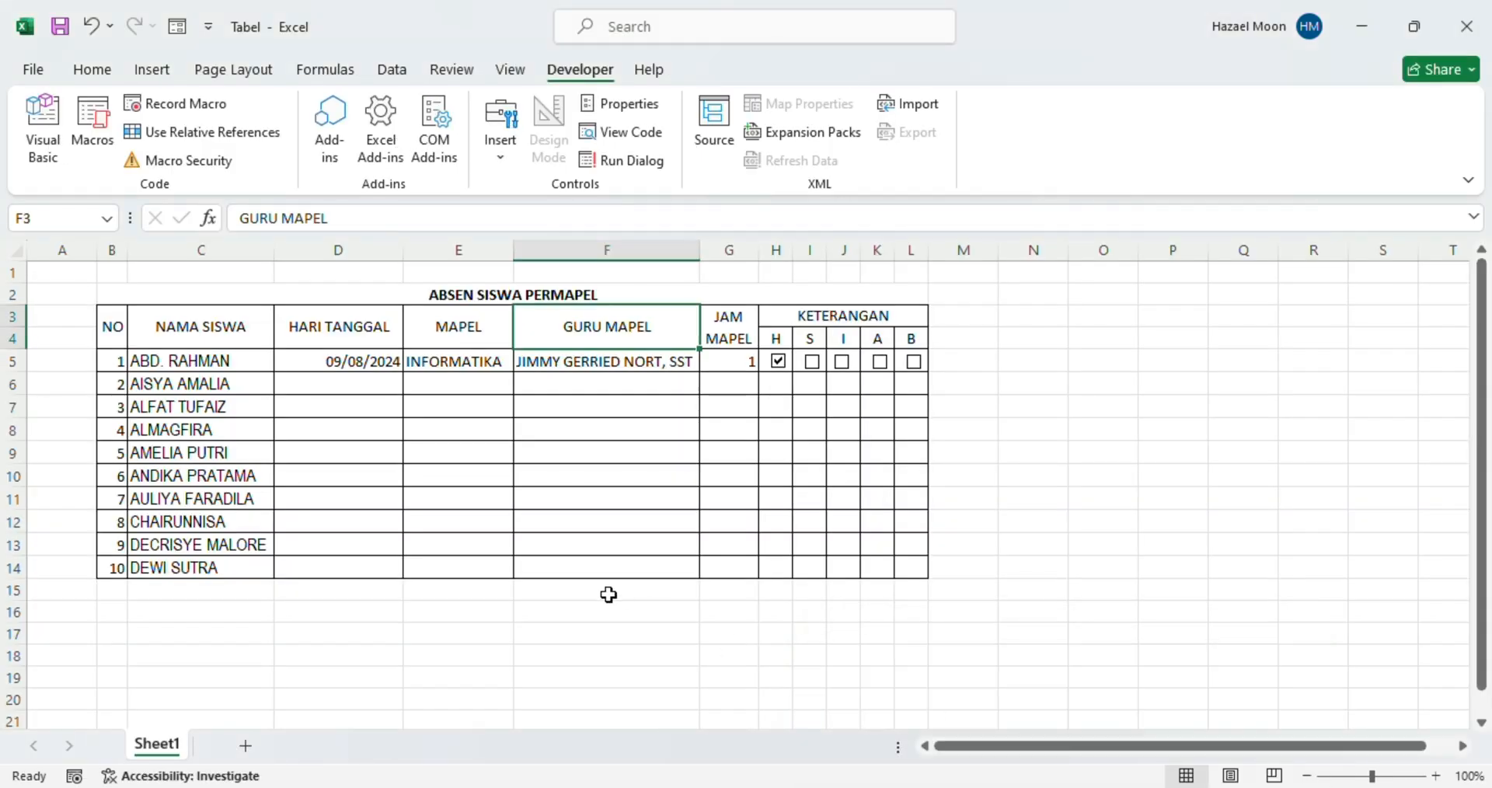
{"action": "mouse_move", "coordinate": [1108, 787]}
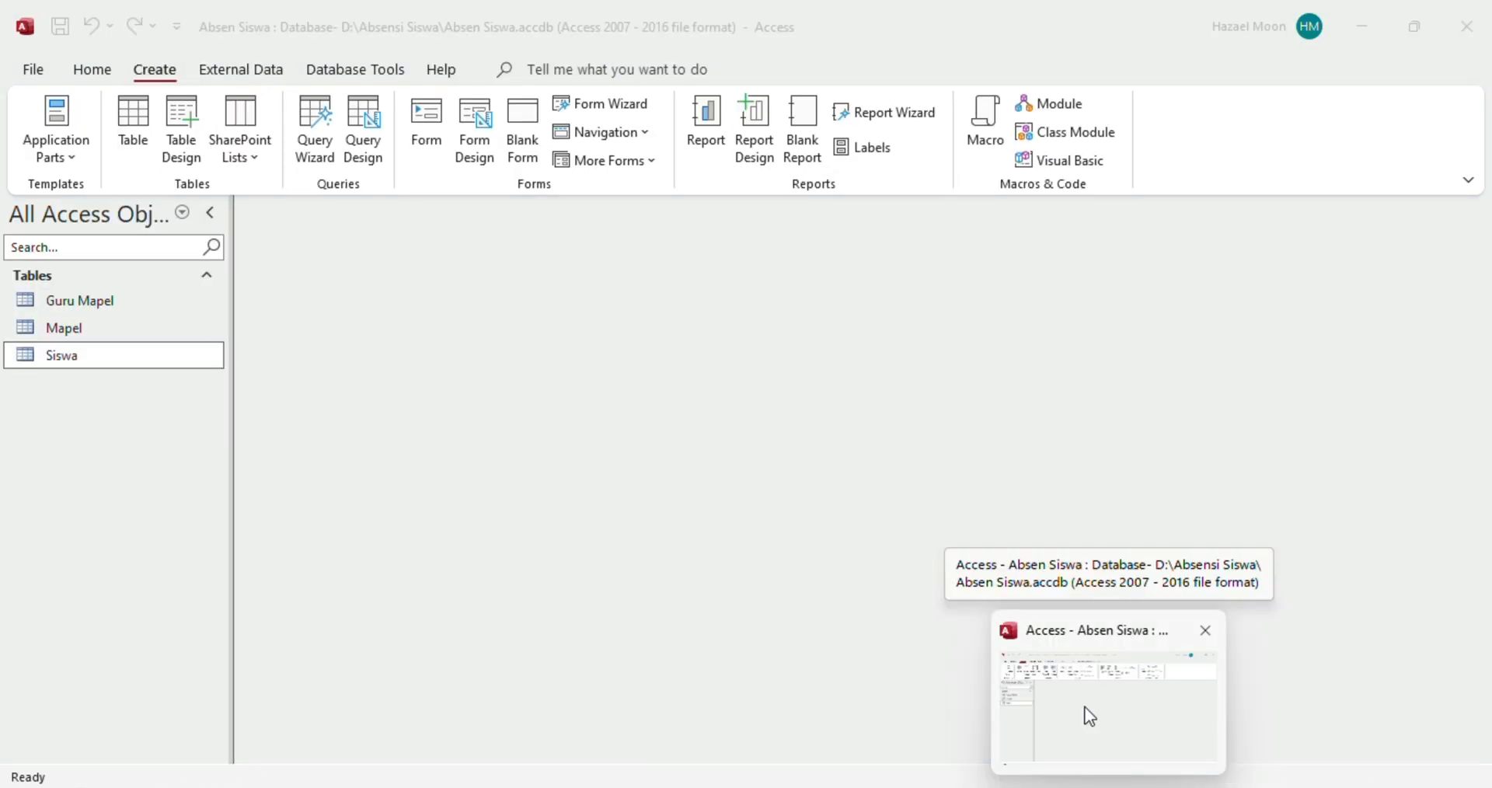
{"action": "left_click", "coordinate": [1086, 715]}
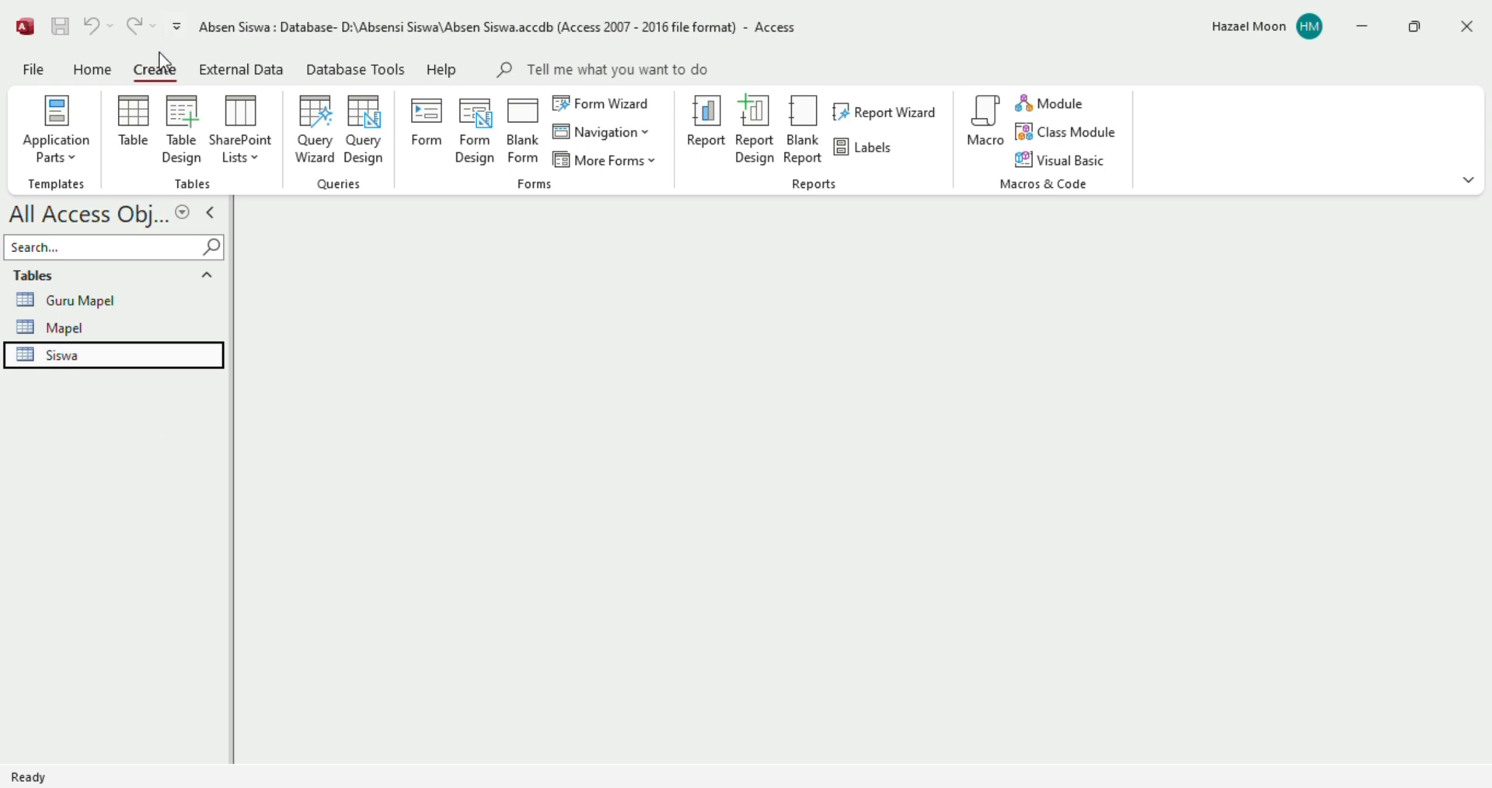
Create a new blank table in Design View and save it as 'Absen'
{"action": "left_click", "coordinate": [135, 143]}
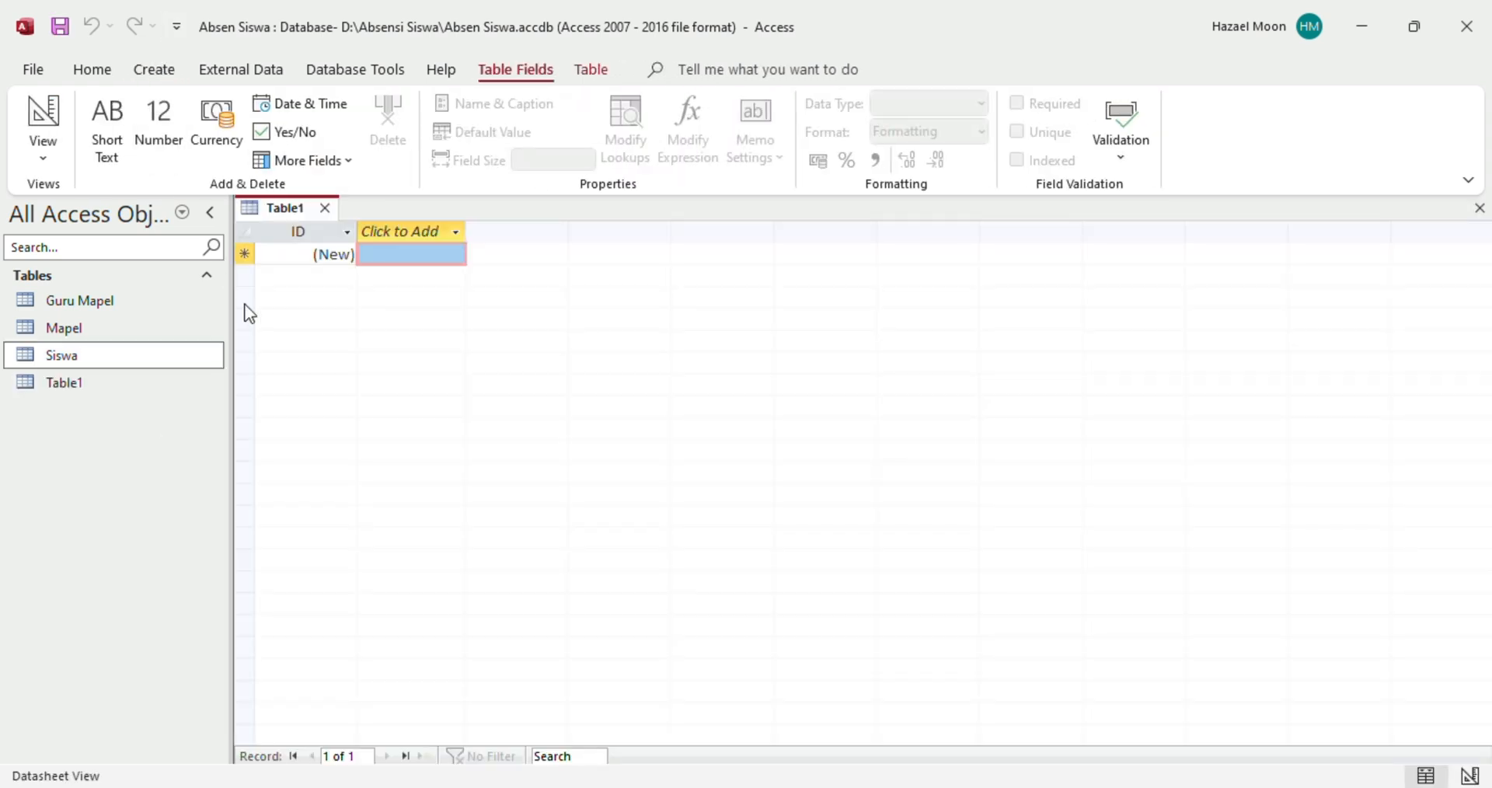
{"action": "left_click", "coordinate": [43, 159]}
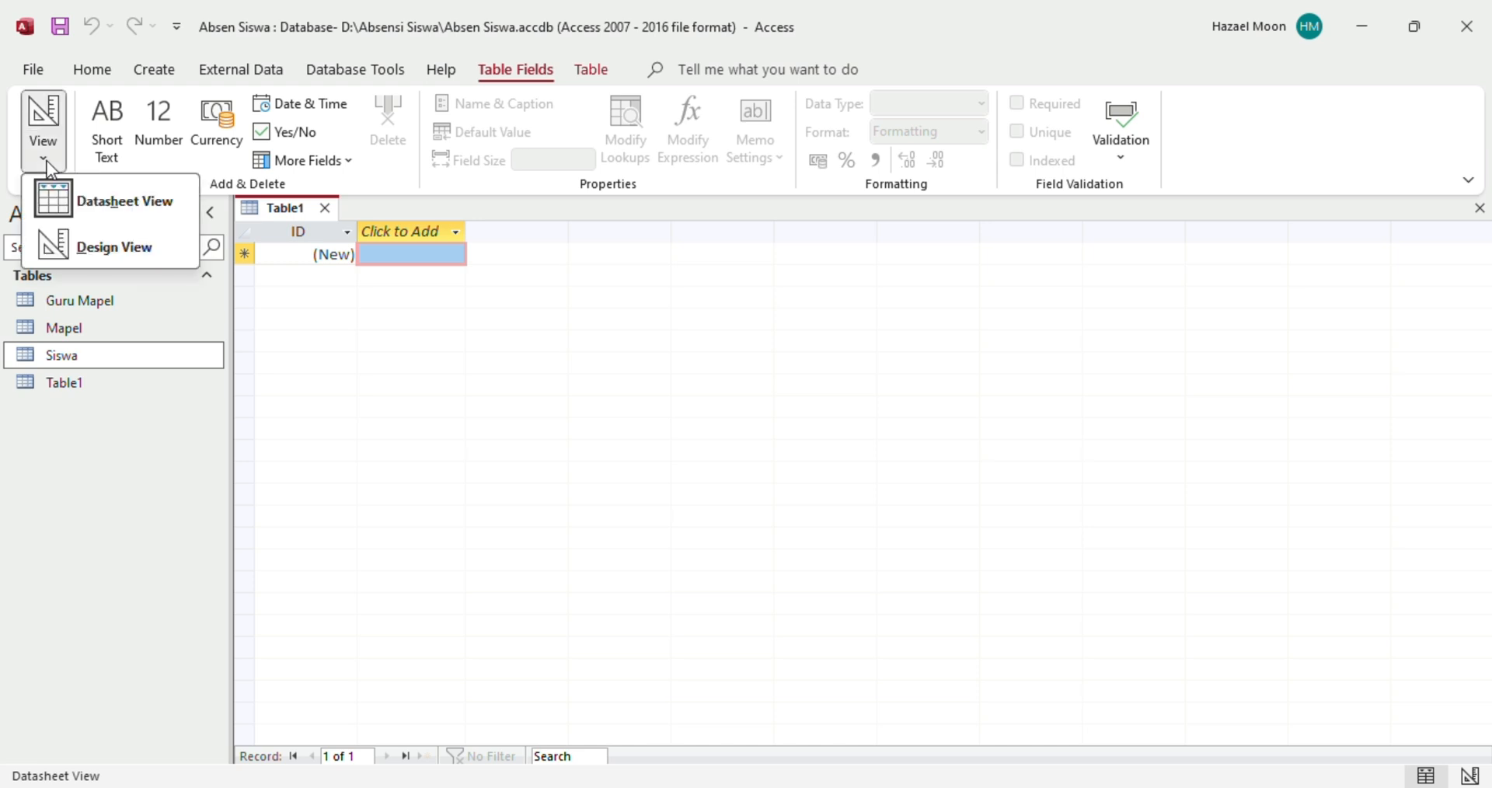
{"action": "left_click", "coordinate": [92, 248]}
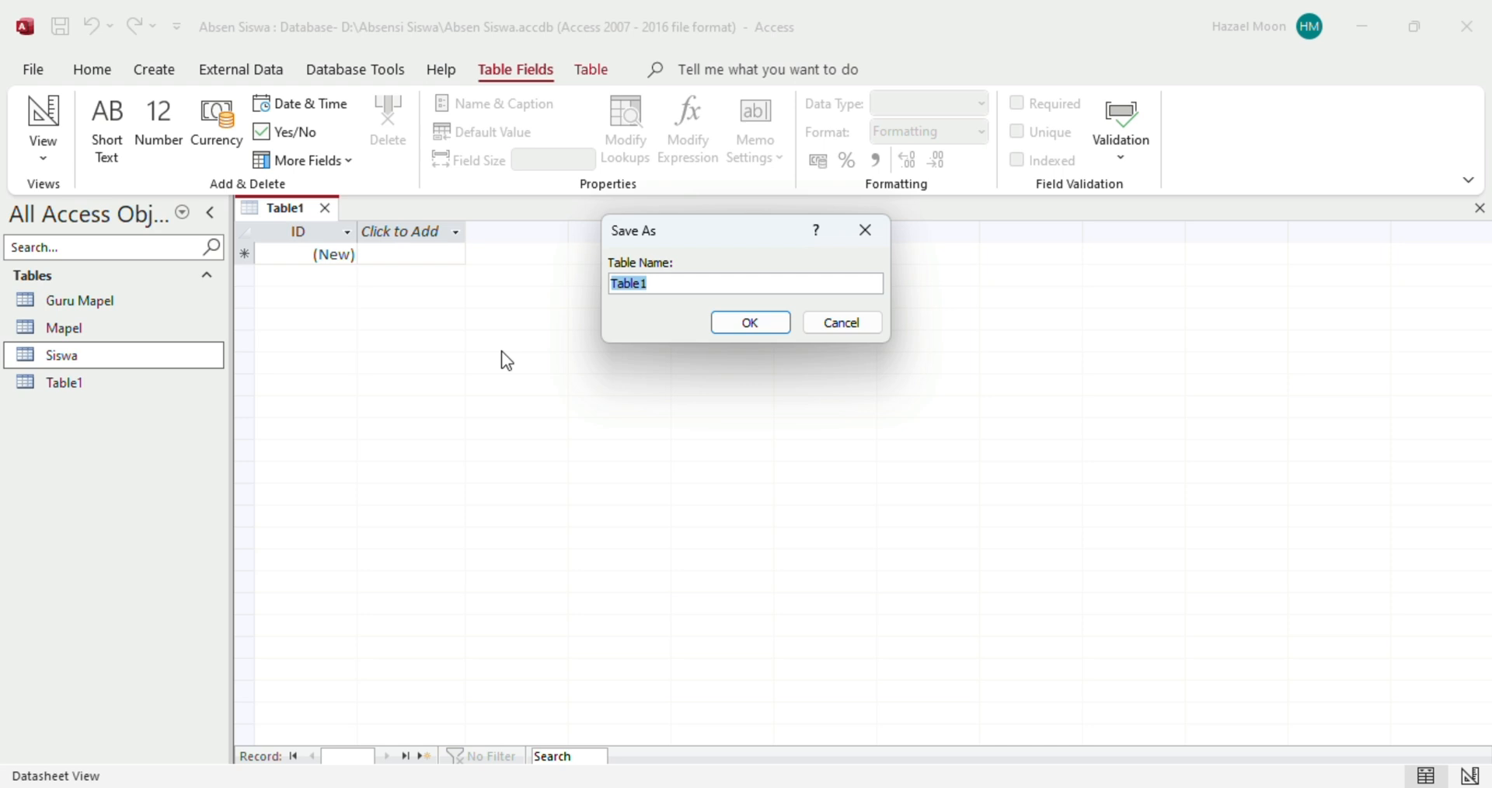
{"action": "type", "text": "Absen"}
{"action": "left_click", "coordinate": [731, 325]}
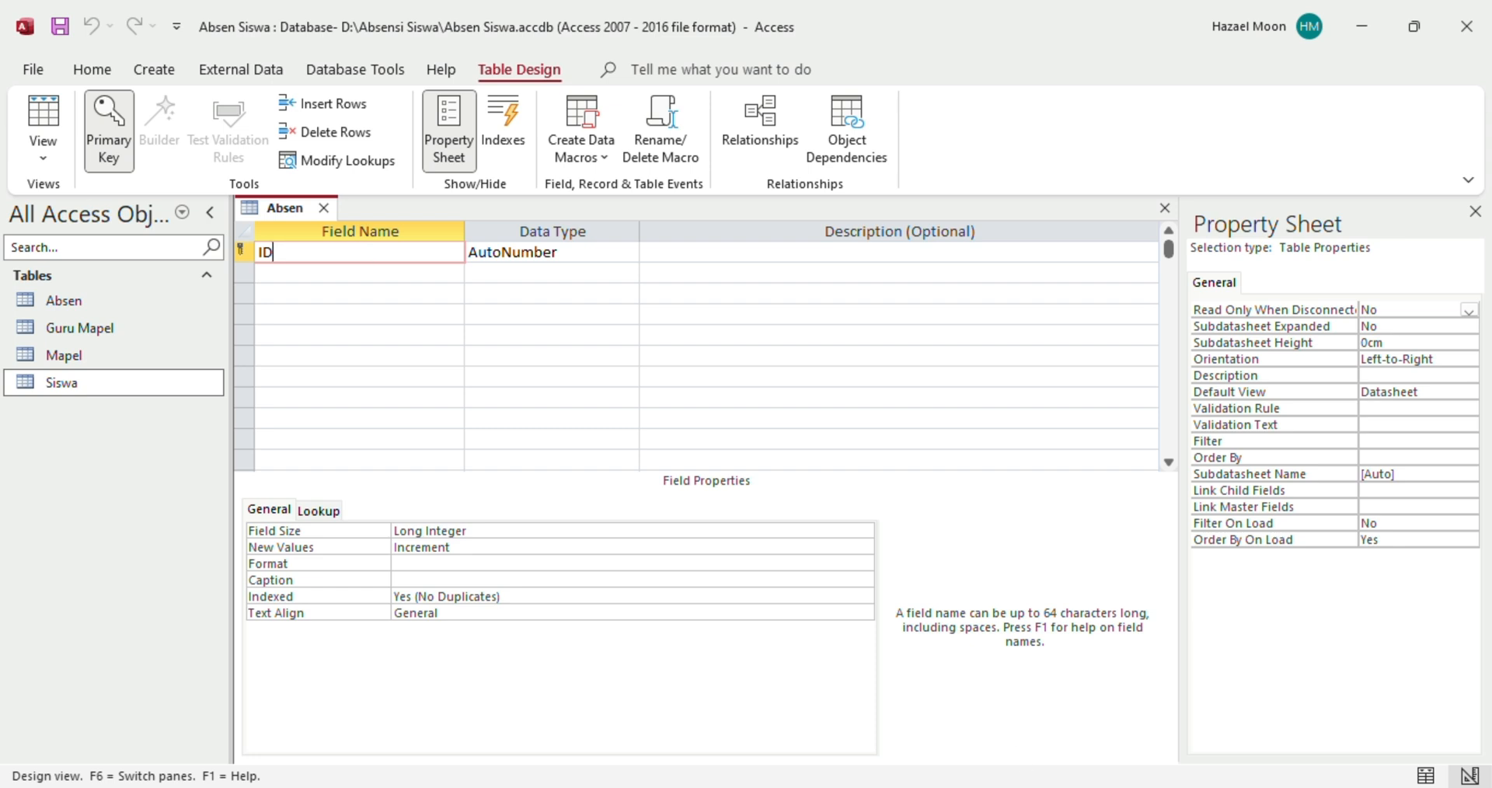
Review the column headings NO through KETERANGAN in the Excel Tabel workbook
{"action": "left_click", "coordinate": [984, 734]}
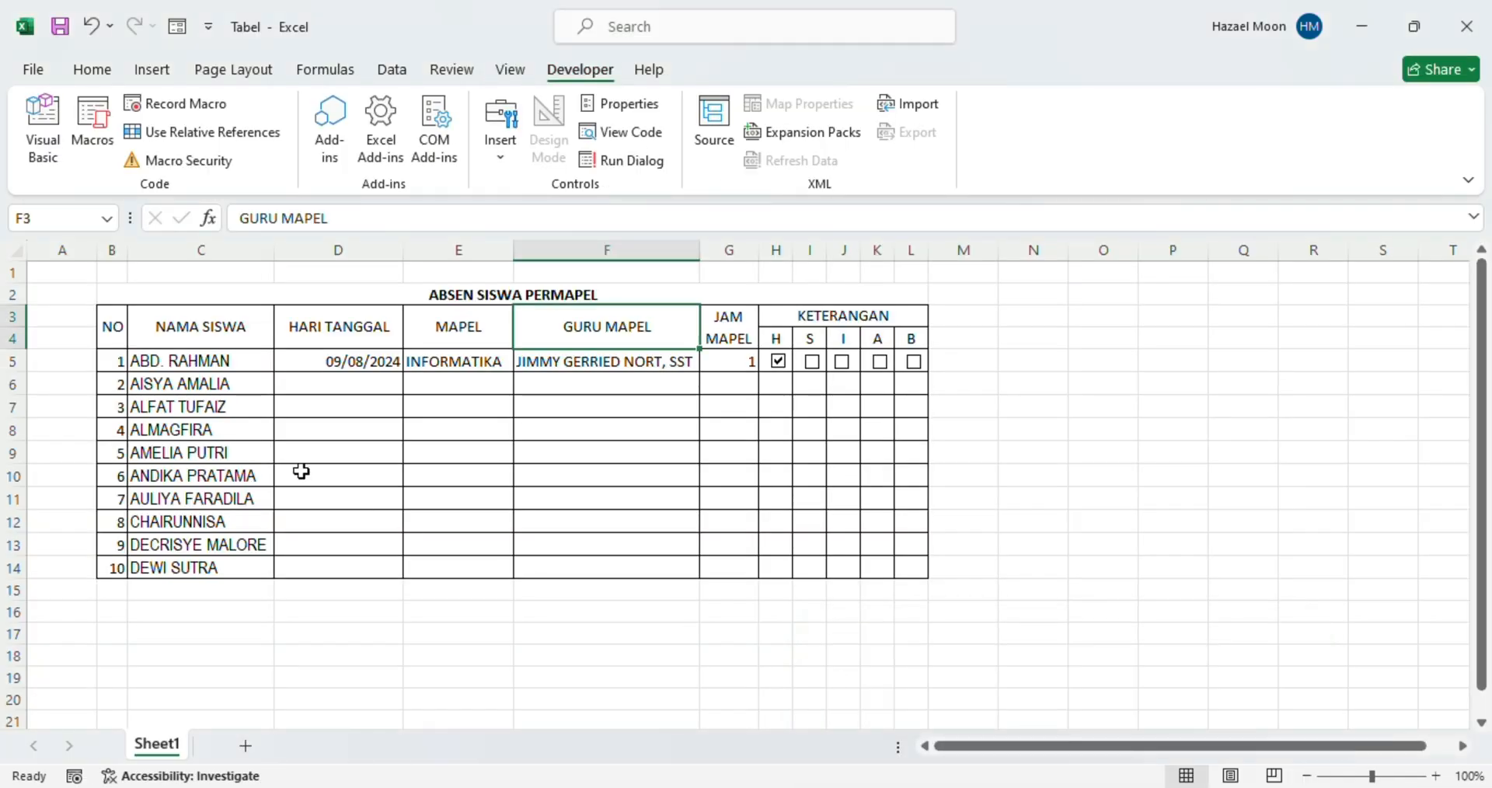
{"action": "left_click_drag", "start_coordinate": [117, 330], "coordinate": [890, 339]}
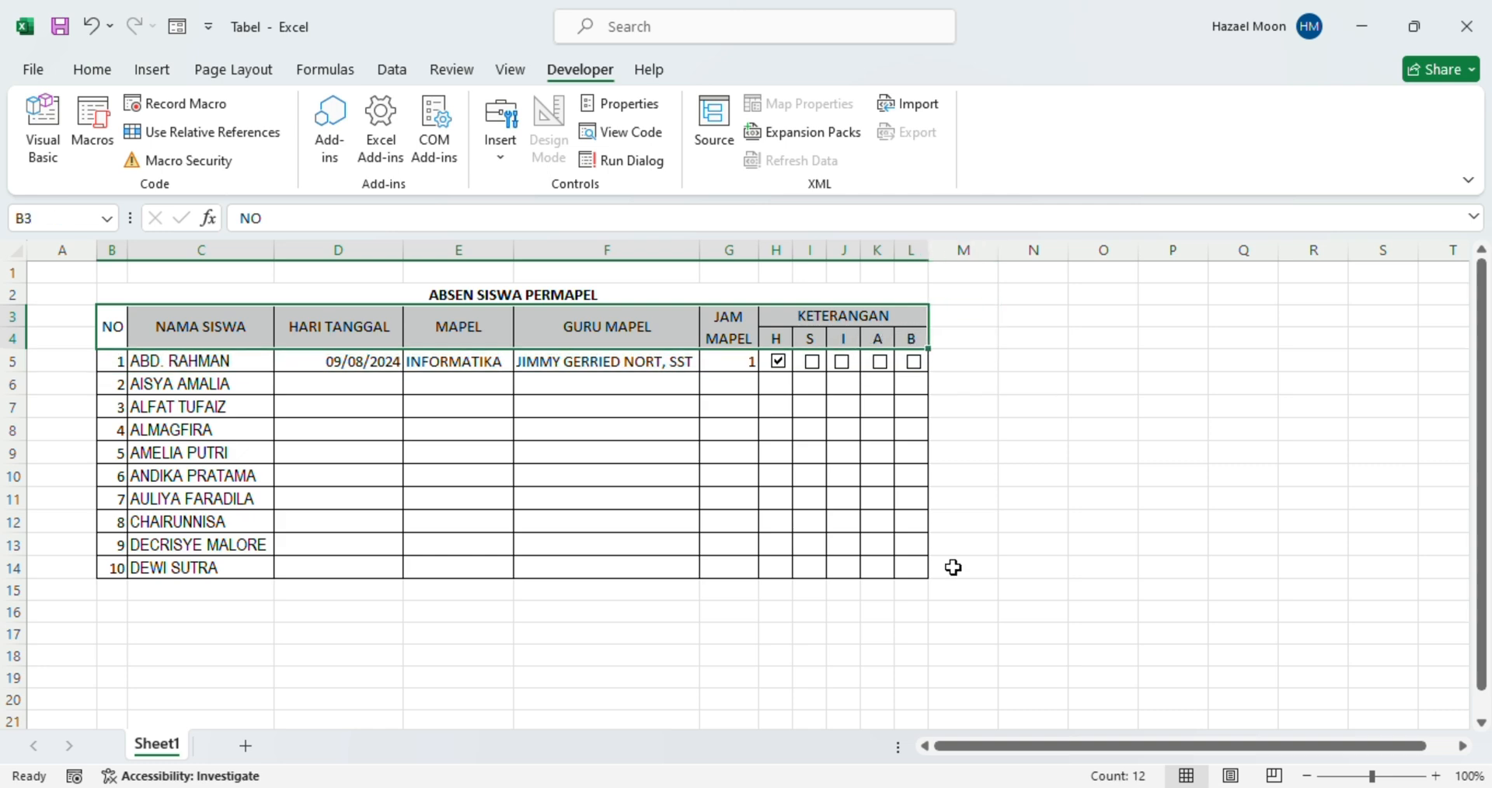
{"action": "mouse_move", "coordinate": [1103, 786]}
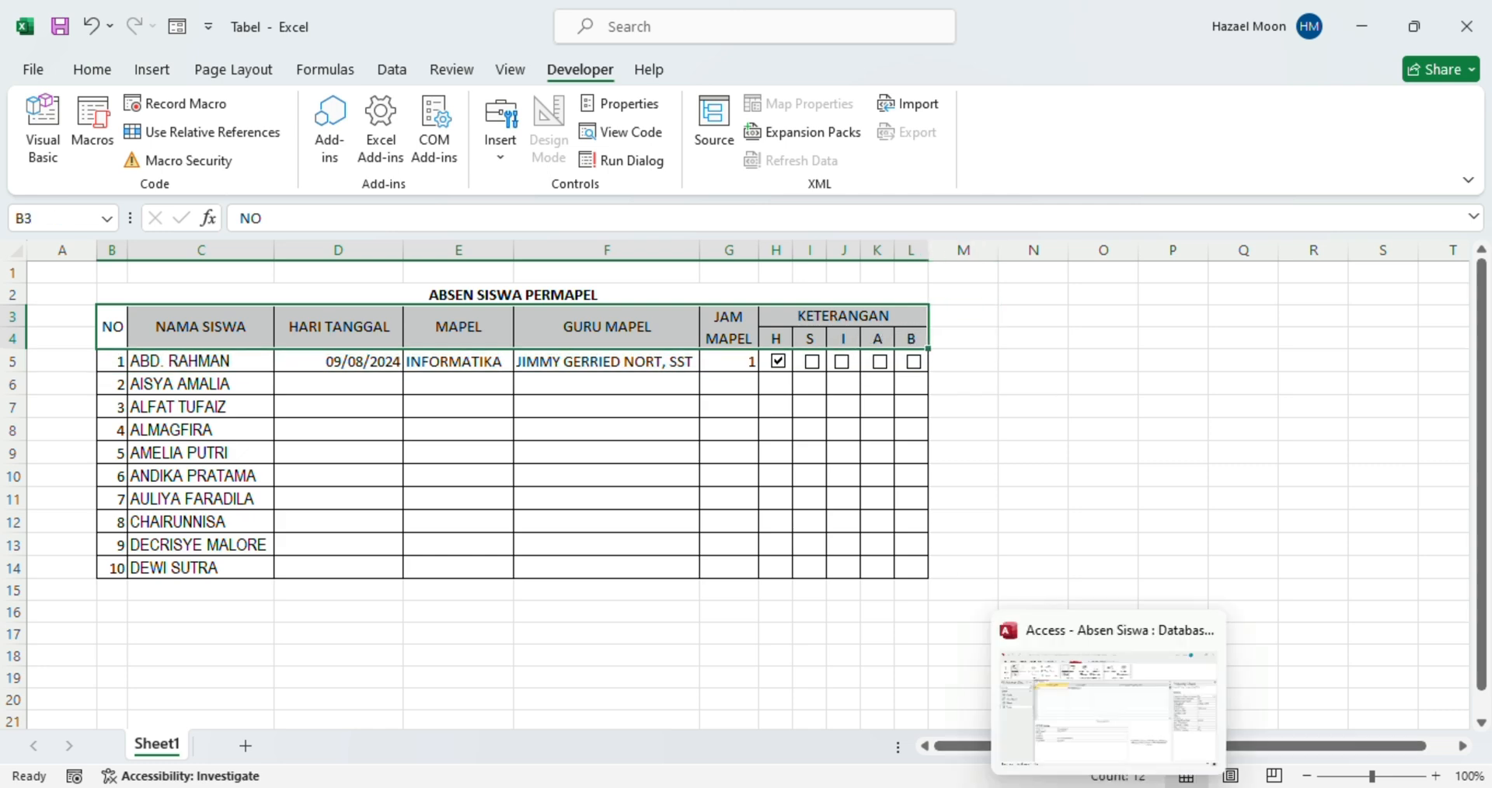
{"action": "left_click", "coordinate": [1078, 706]}
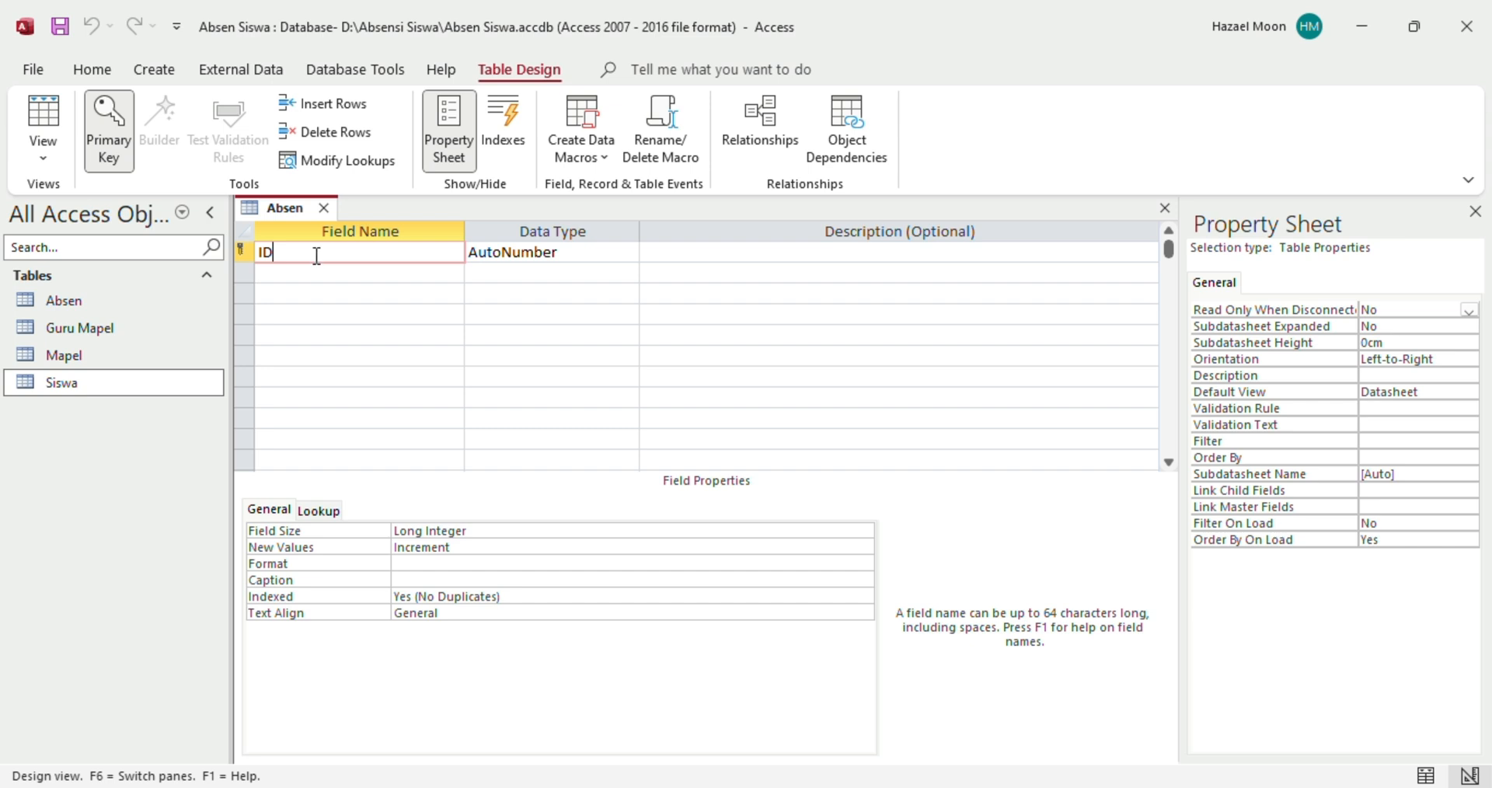
Rename the Absen ID field to No and add a Nama Siswa field
{"action": "key", "text": "BackSpace"}
{"action": "key", "text": "BackSpace"}
{"action": "type", "text": "No"}
{"action": "left_click", "coordinate": [511, 254]}
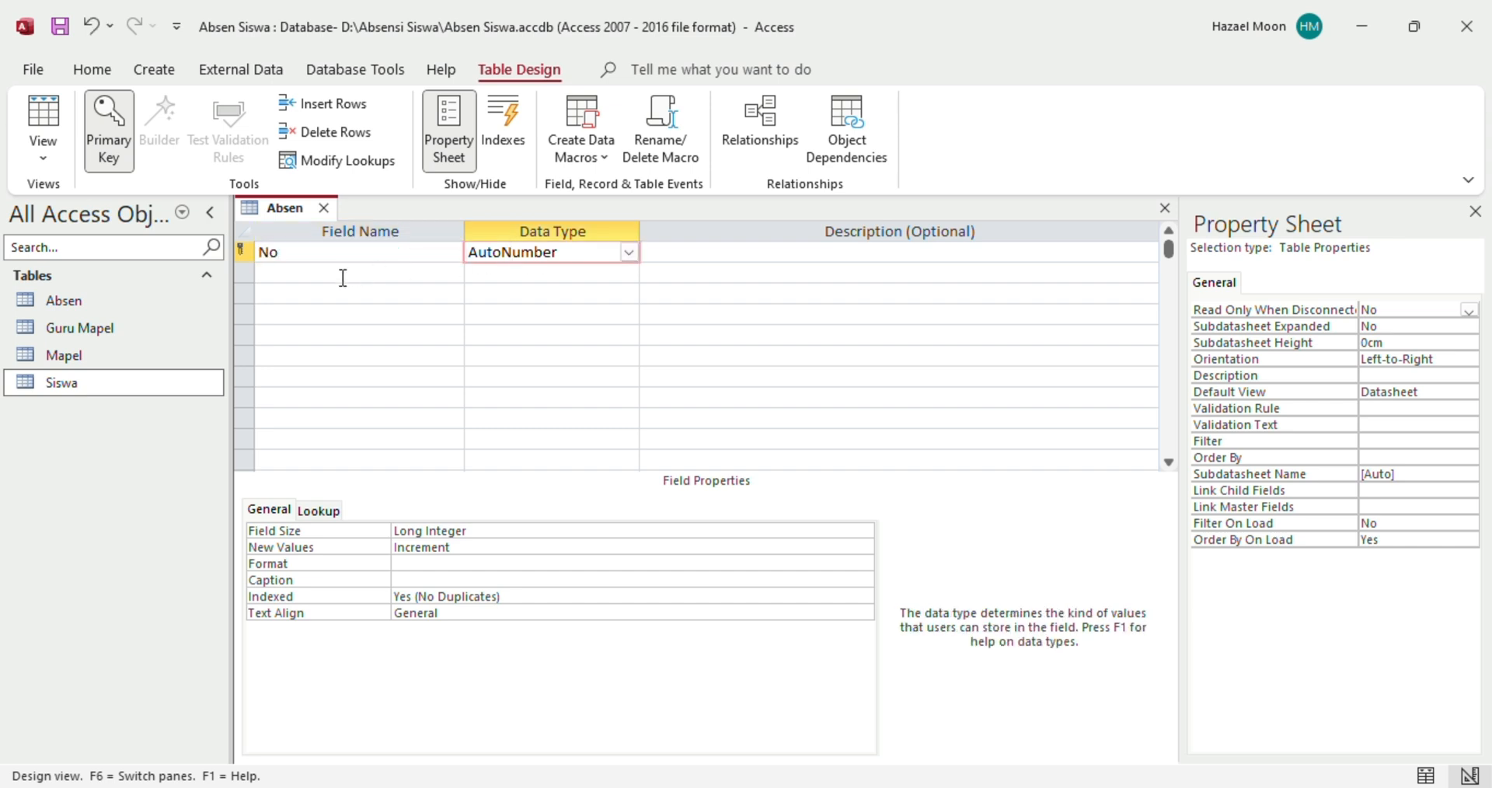
{"action": "left_click", "coordinate": [313, 273]}
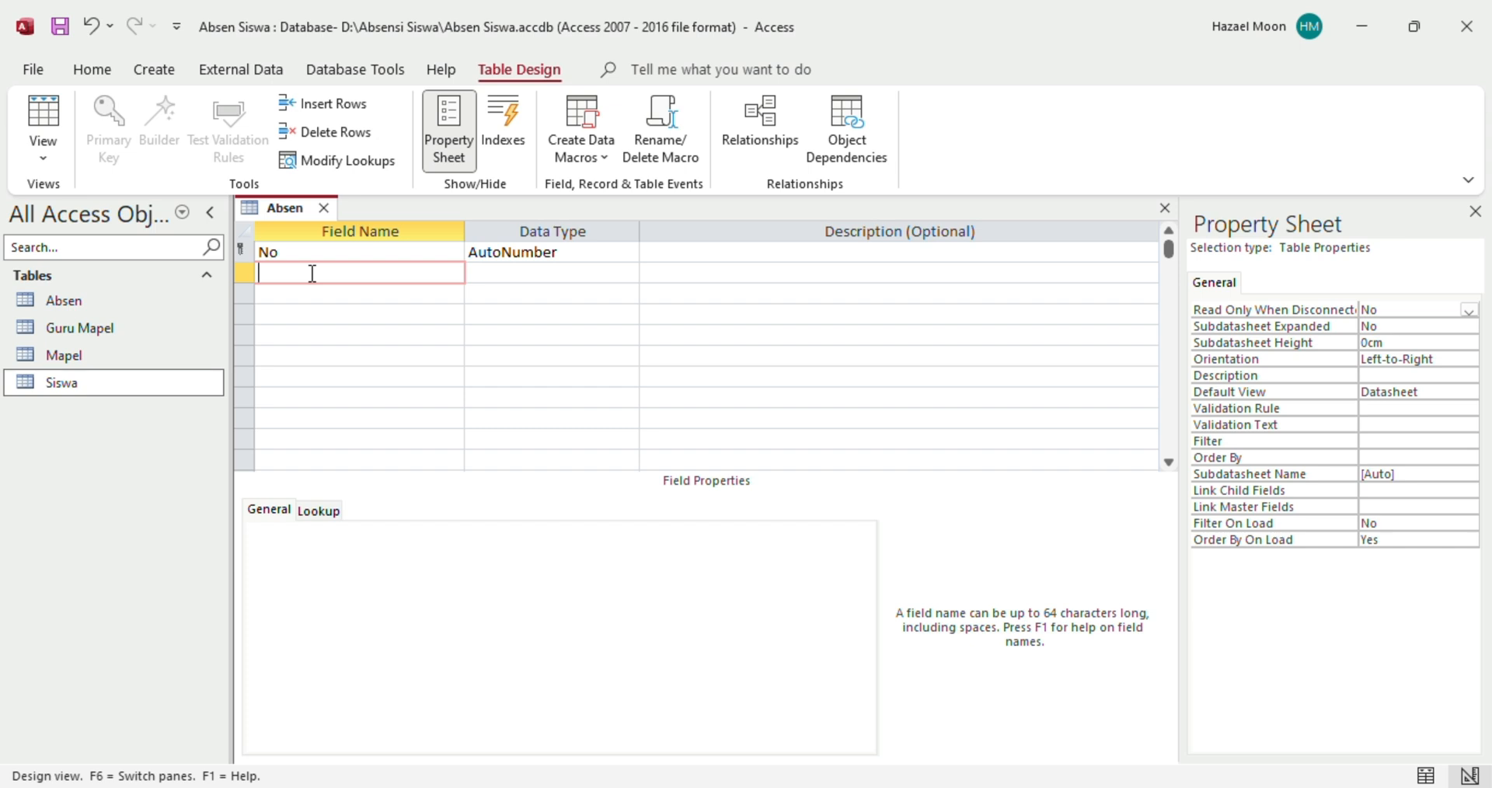
{"action": "type", "text": "Nama Siswa"}
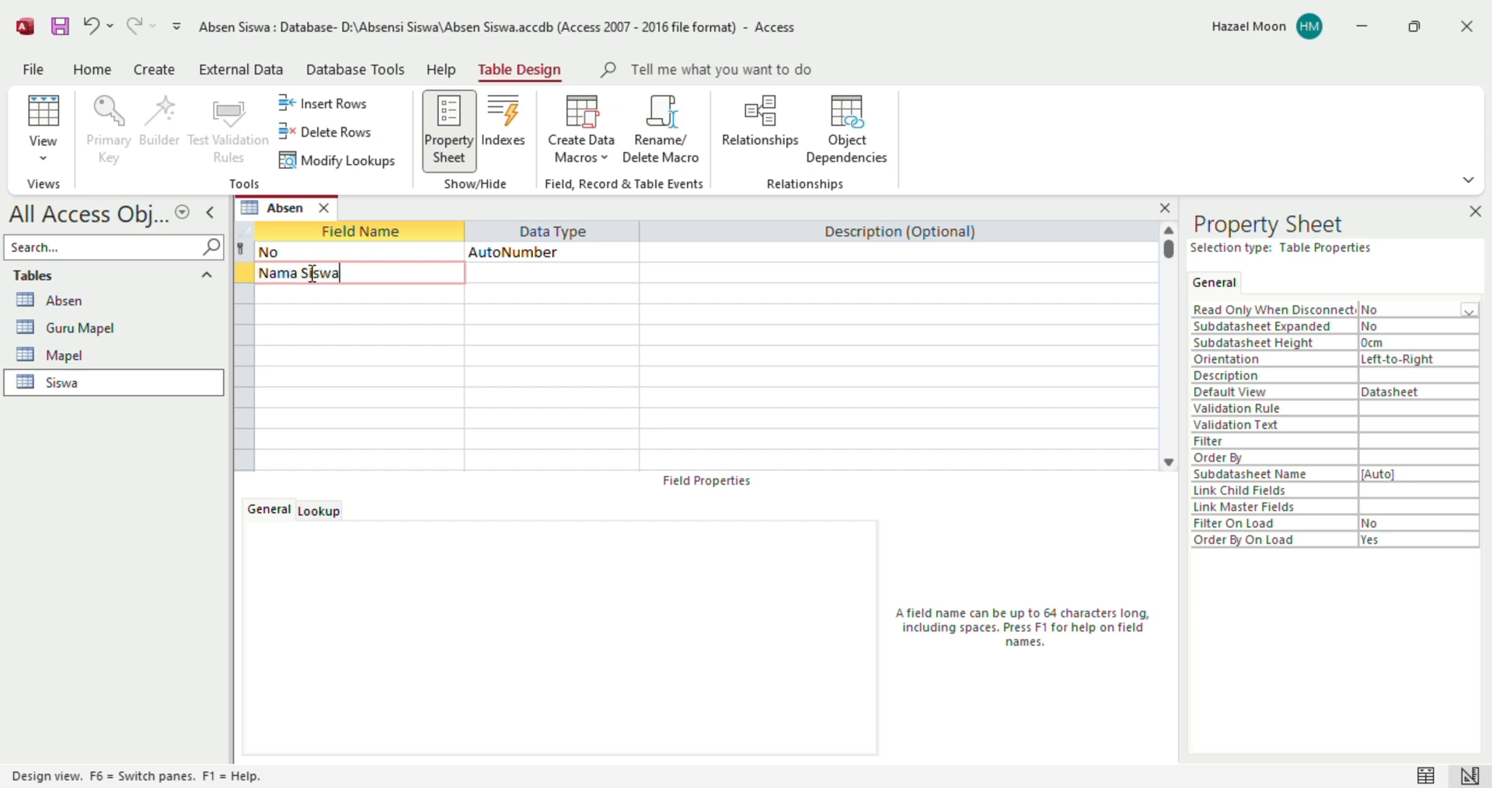
{"action": "left_click", "coordinate": [514, 276]}
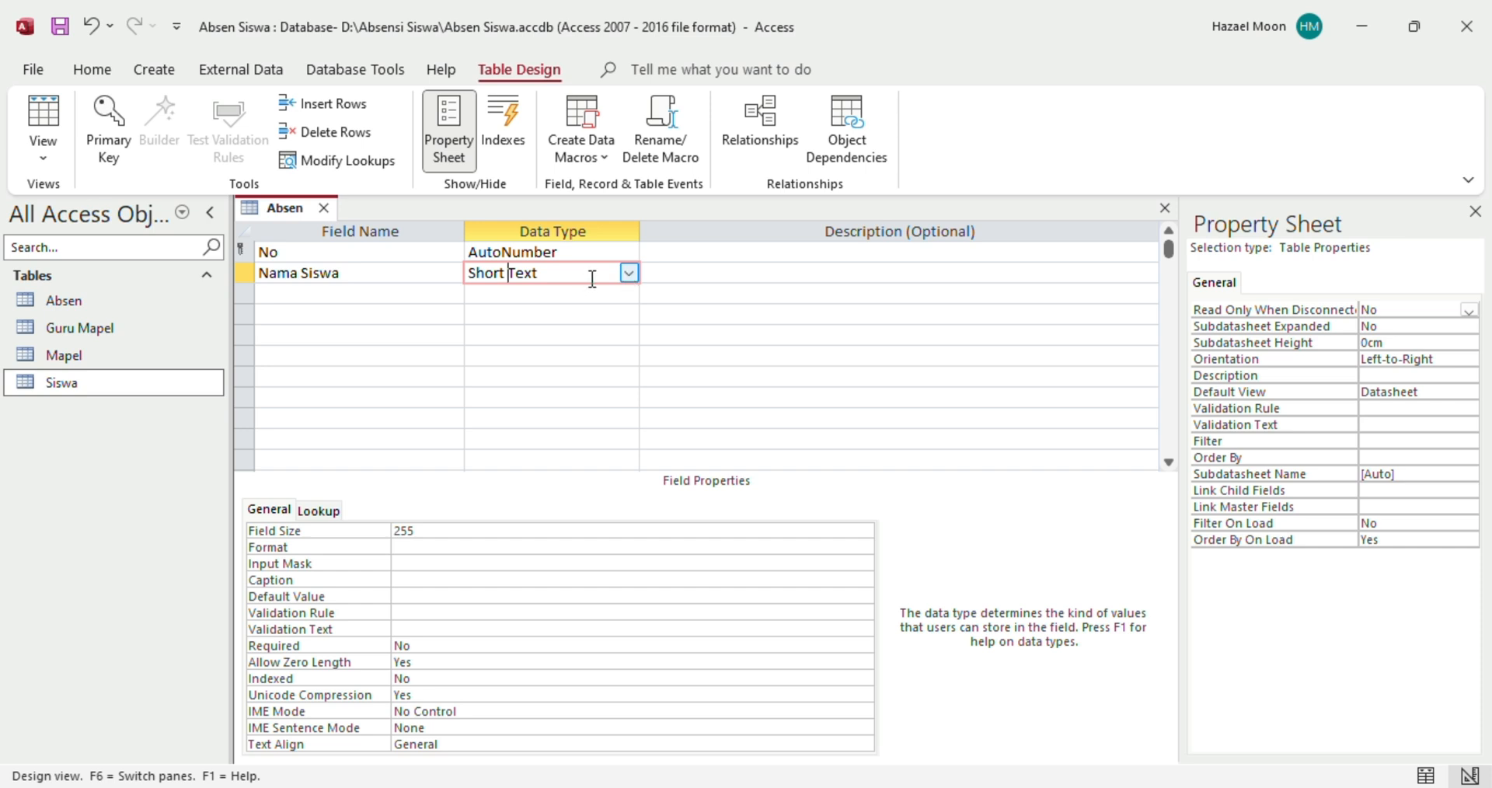
{"action": "left_click", "coordinate": [631, 276]}
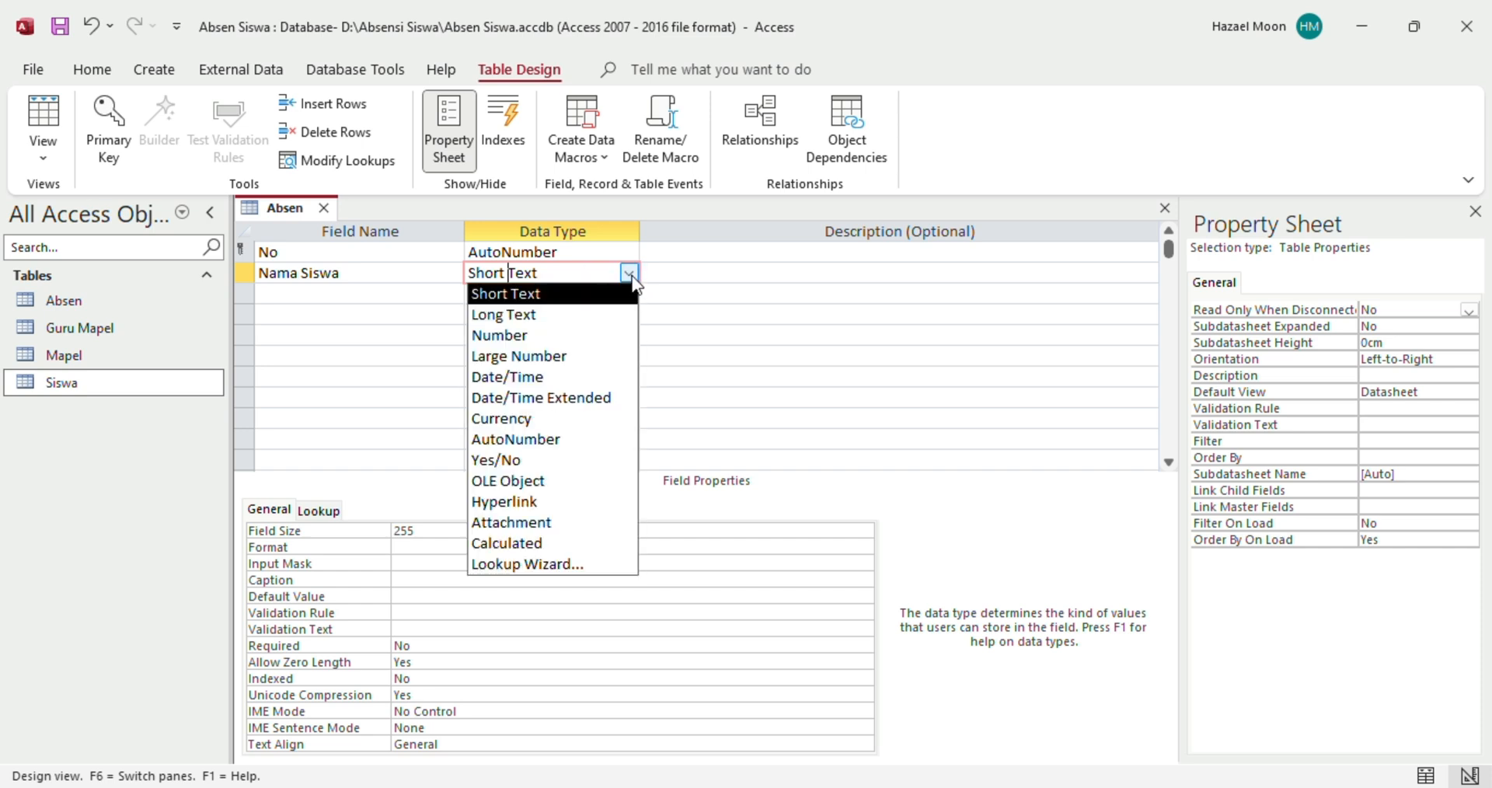
Run the Lookup Wizard so Nama Siswa draws all fields from the Siswa table, then save Absen
{"action": "left_click", "coordinate": [528, 565]}
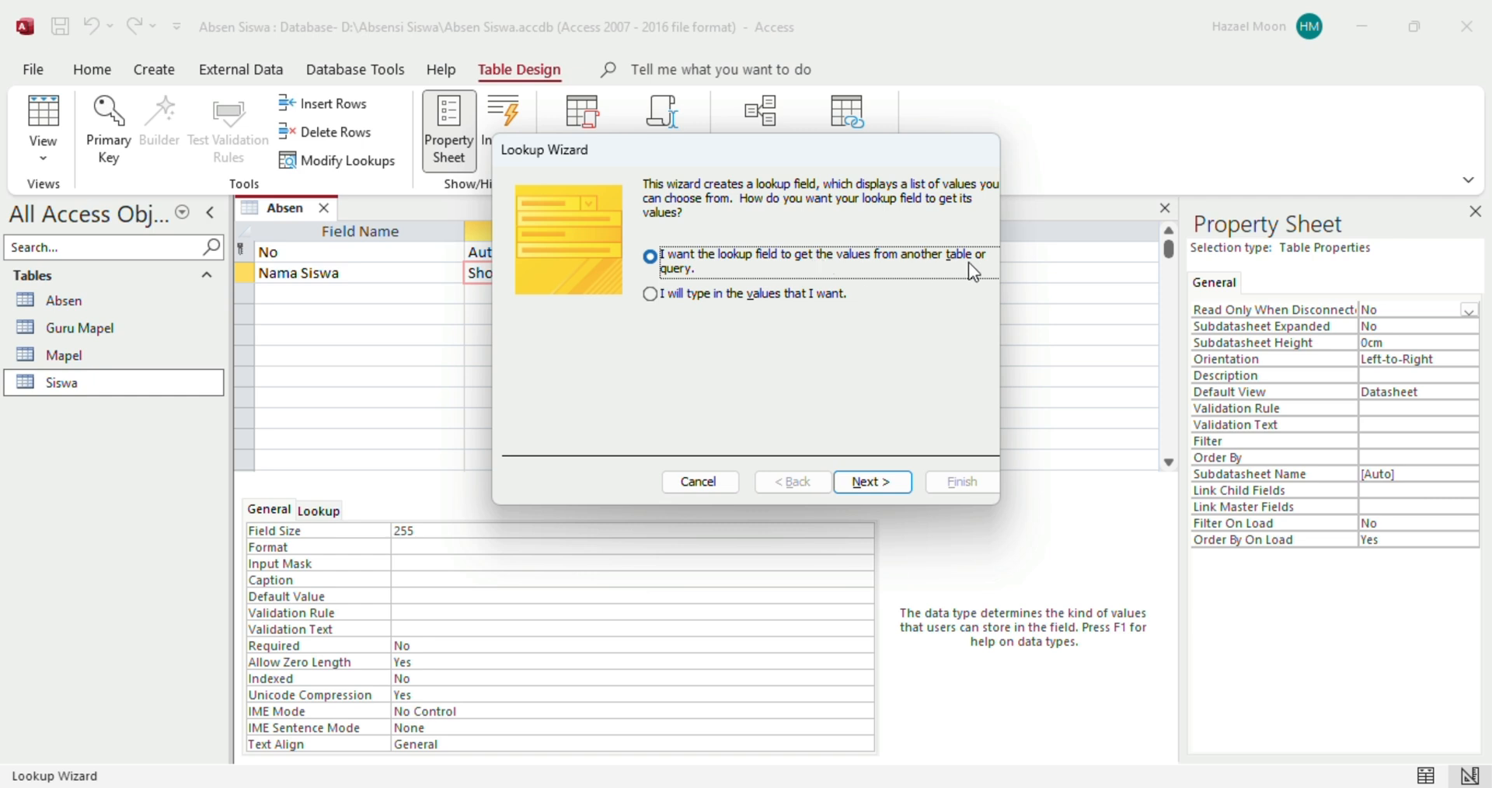
{"action": "left_click", "coordinate": [845, 483]}
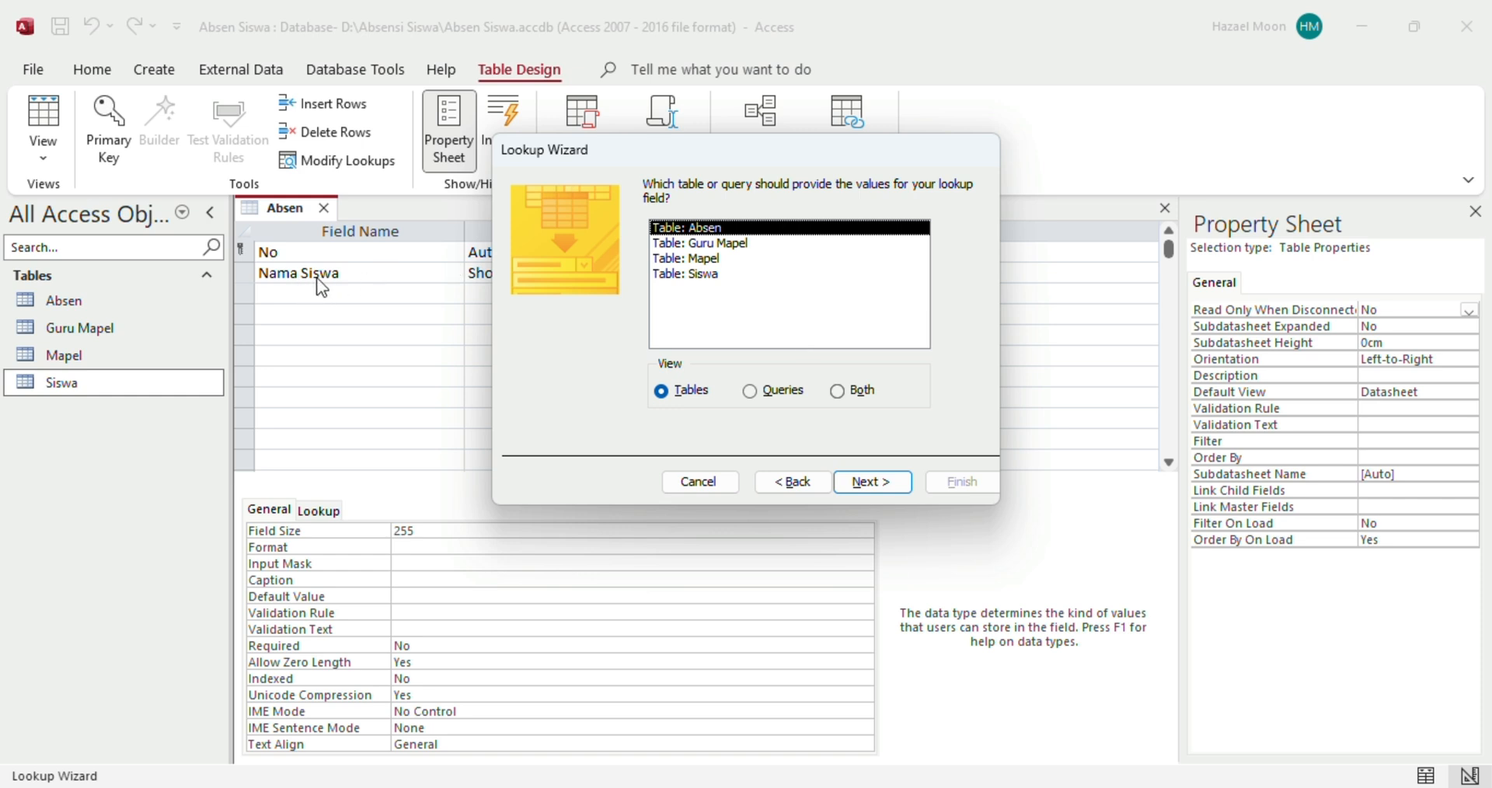
{"action": "left_click", "coordinate": [681, 276]}
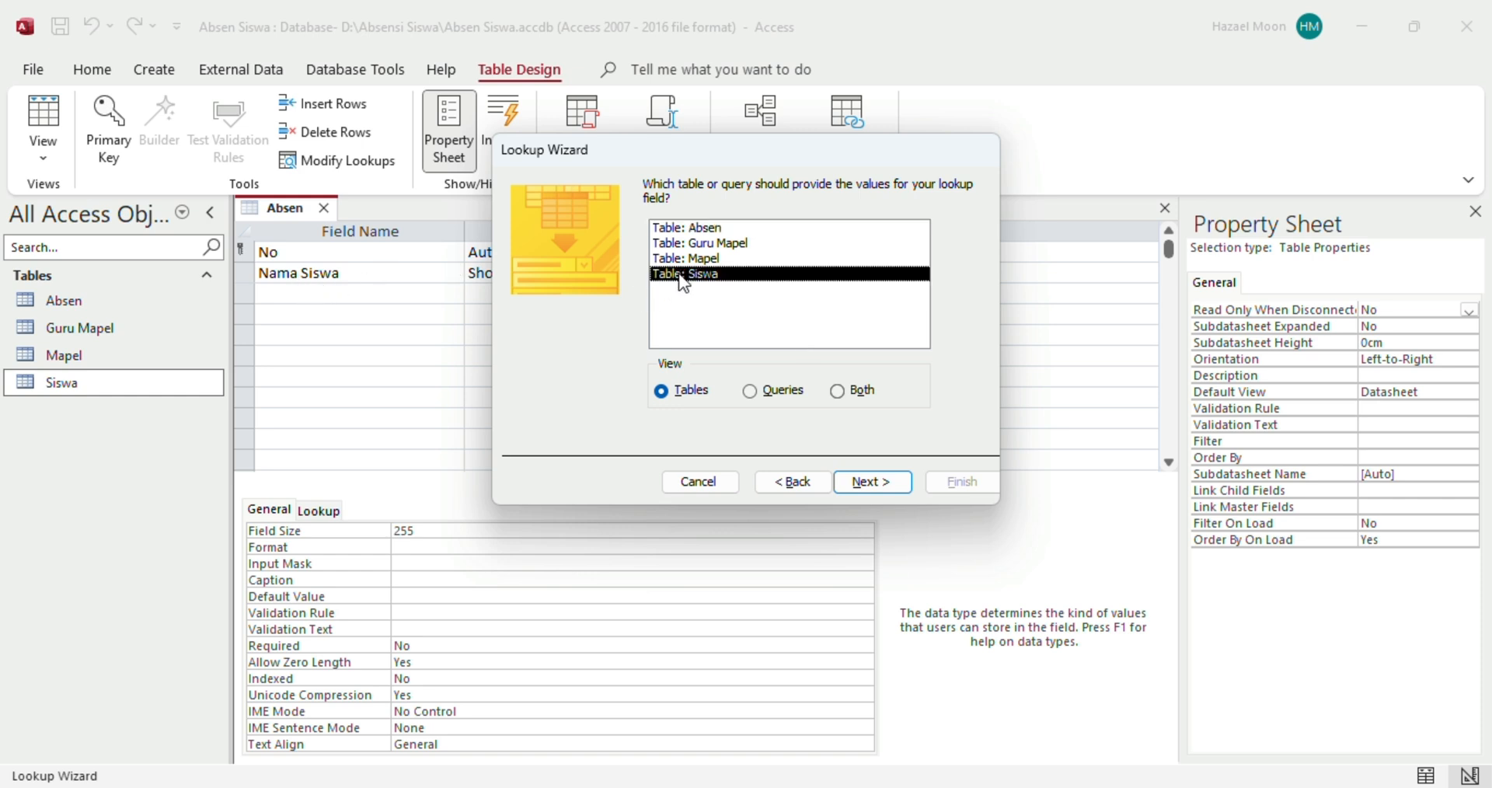
{"action": "left_click", "coordinate": [855, 480]}
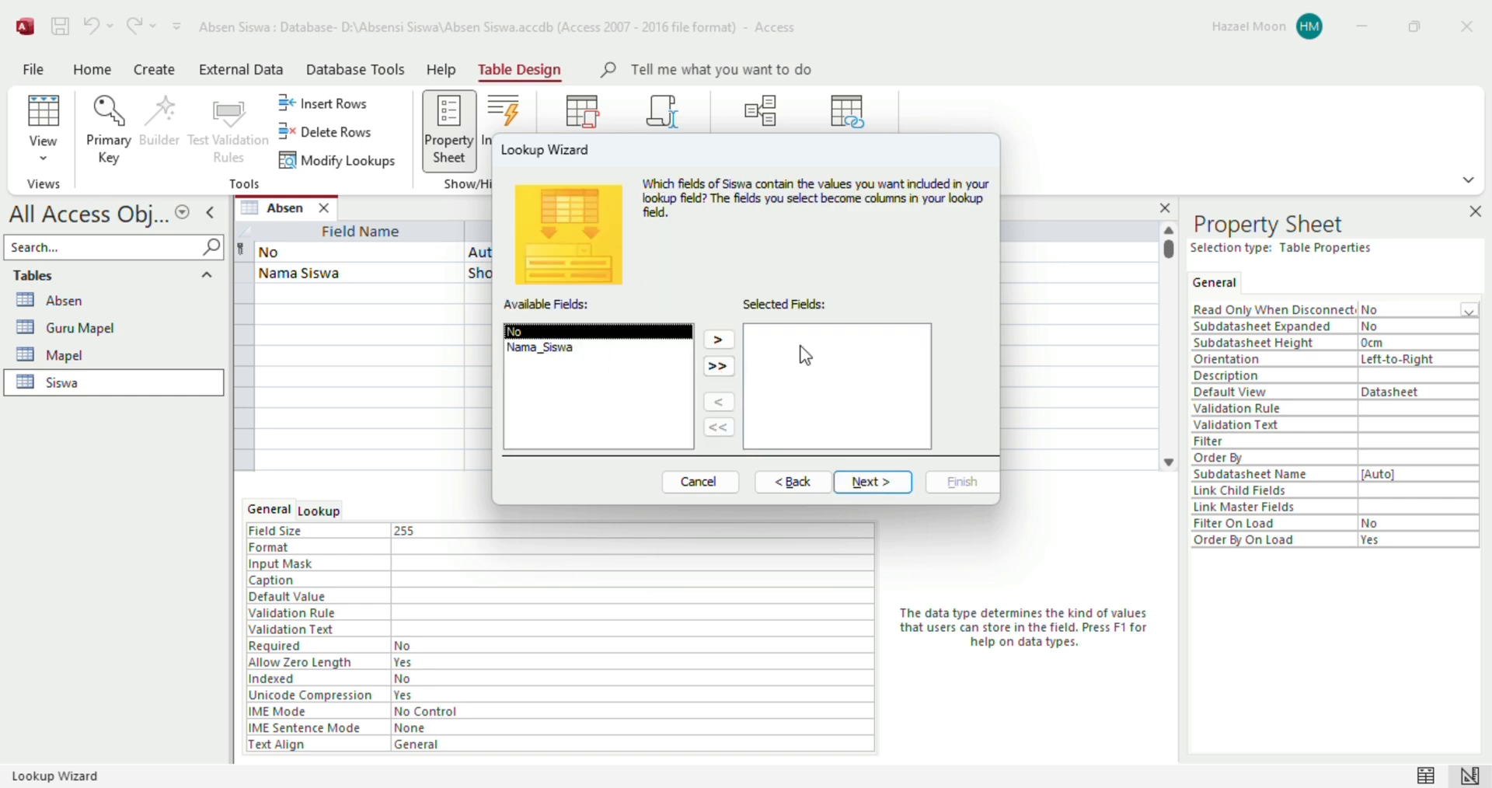
{"action": "left_click", "coordinate": [722, 368]}
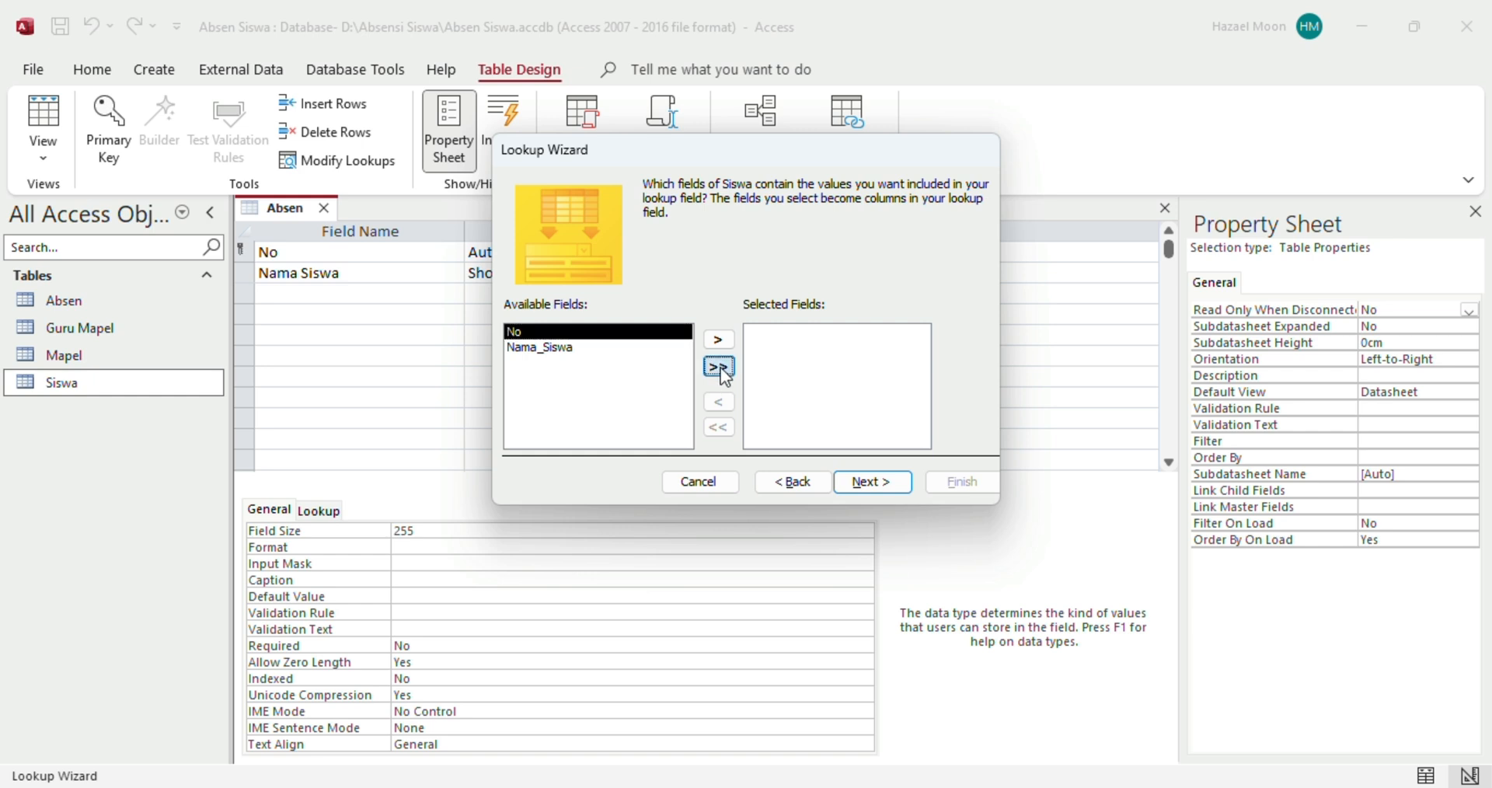
{"action": "left_click", "coordinate": [860, 481]}
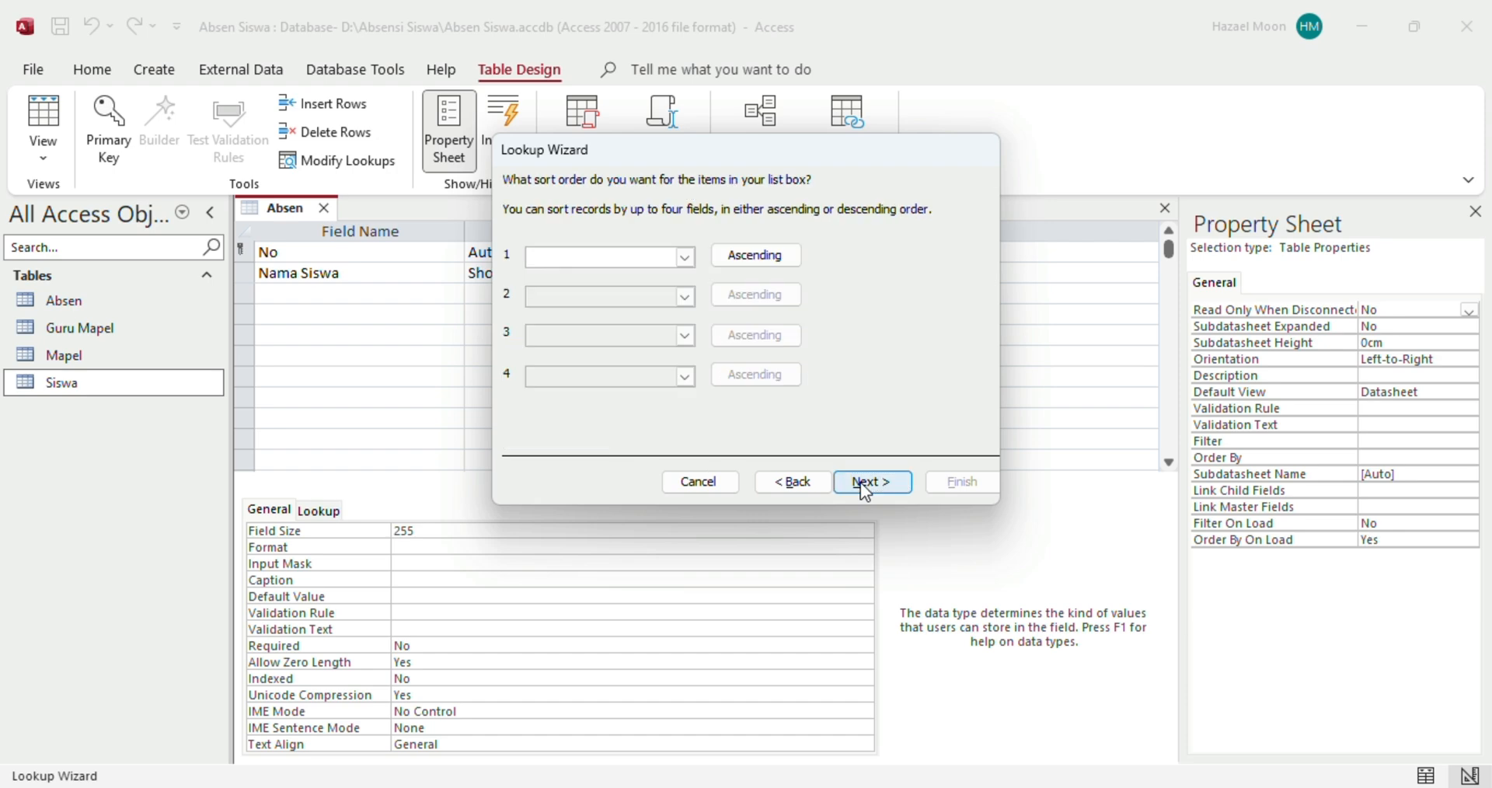
{"action": "left_click", "coordinate": [861, 482]}
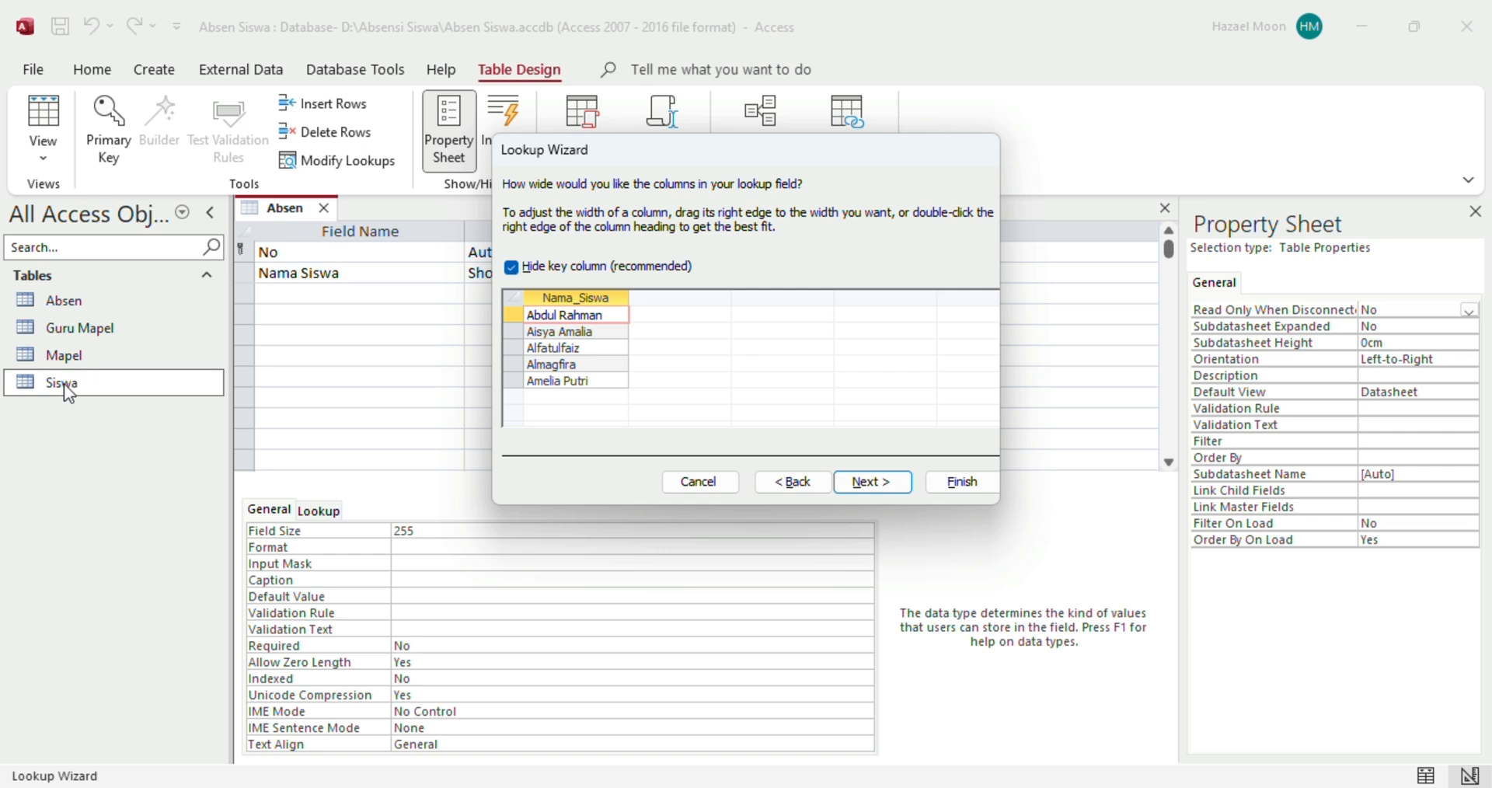
{"action": "left_click", "coordinate": [864, 481]}
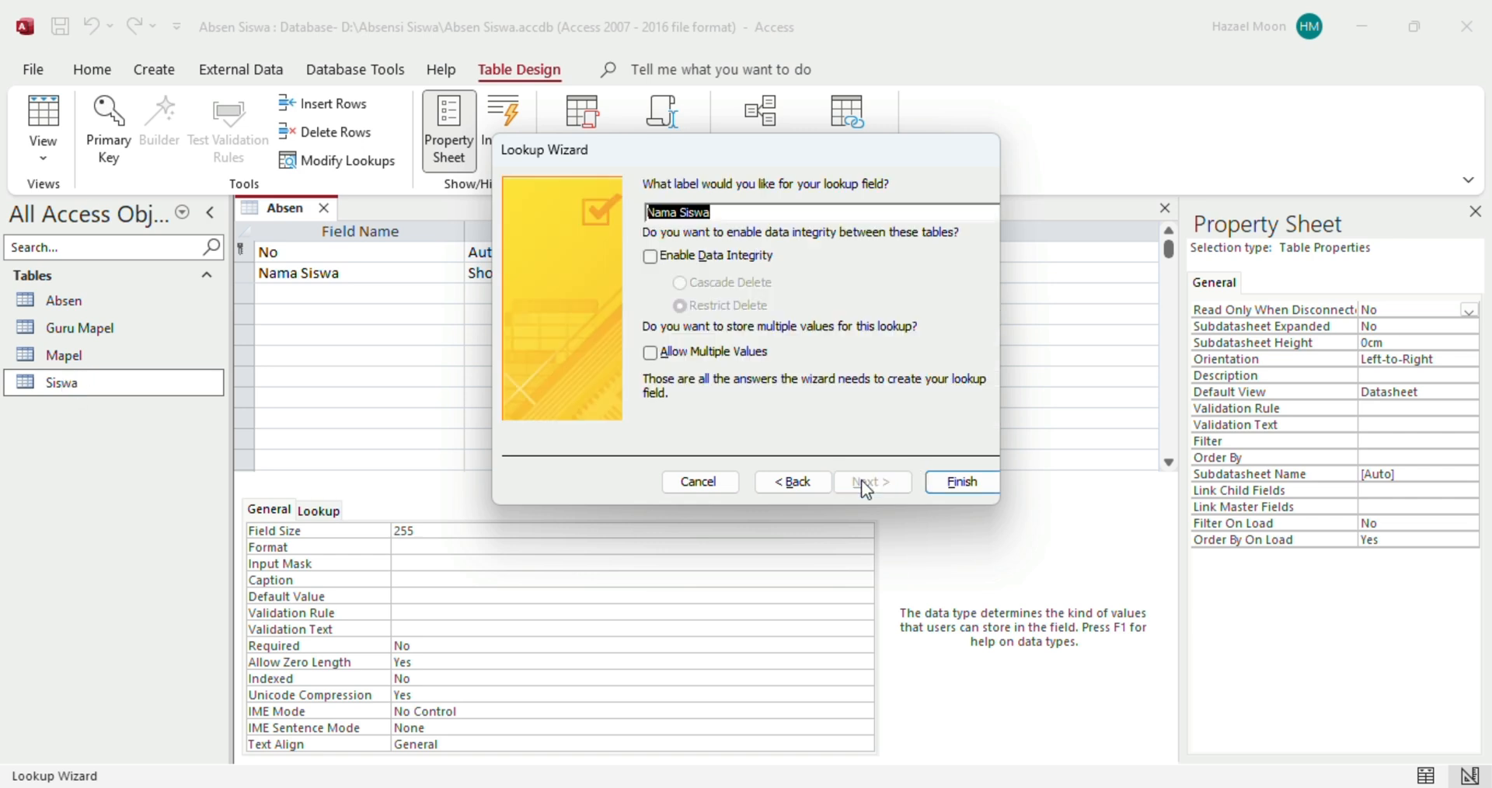
{"action": "left_click", "coordinate": [961, 481]}
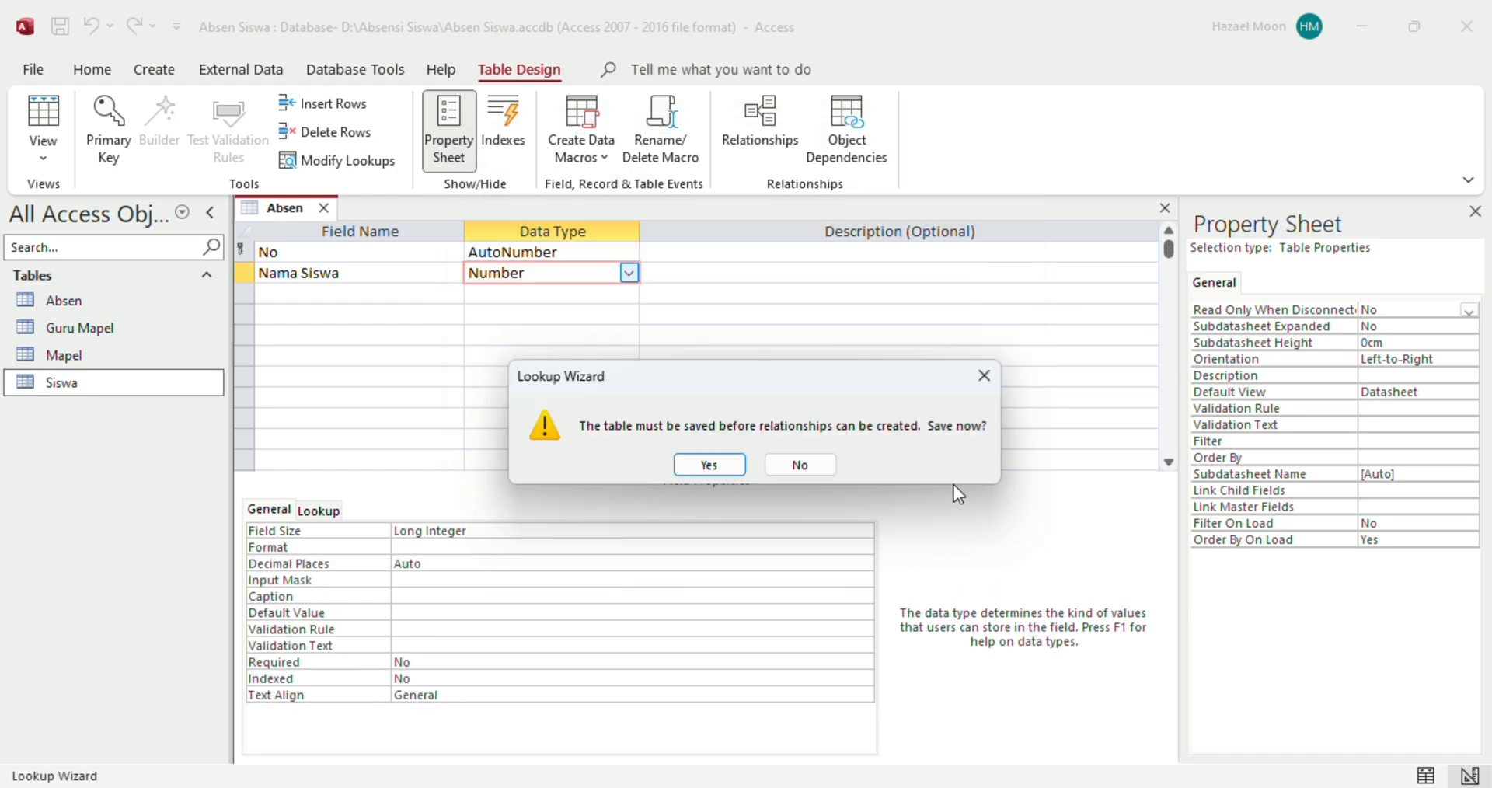
{"action": "left_click", "coordinate": [709, 465]}
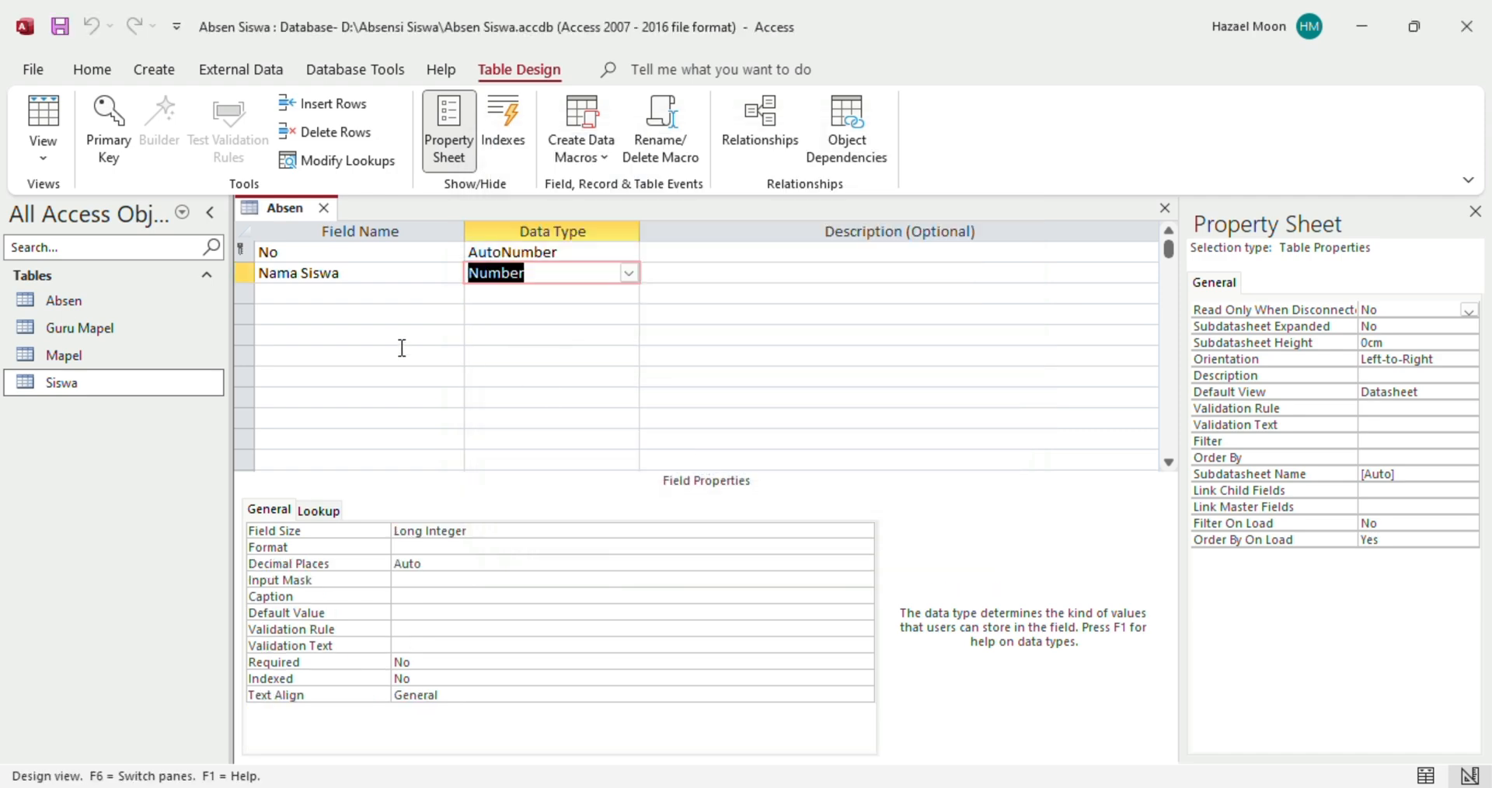
{"action": "left_click", "coordinate": [326, 299]}
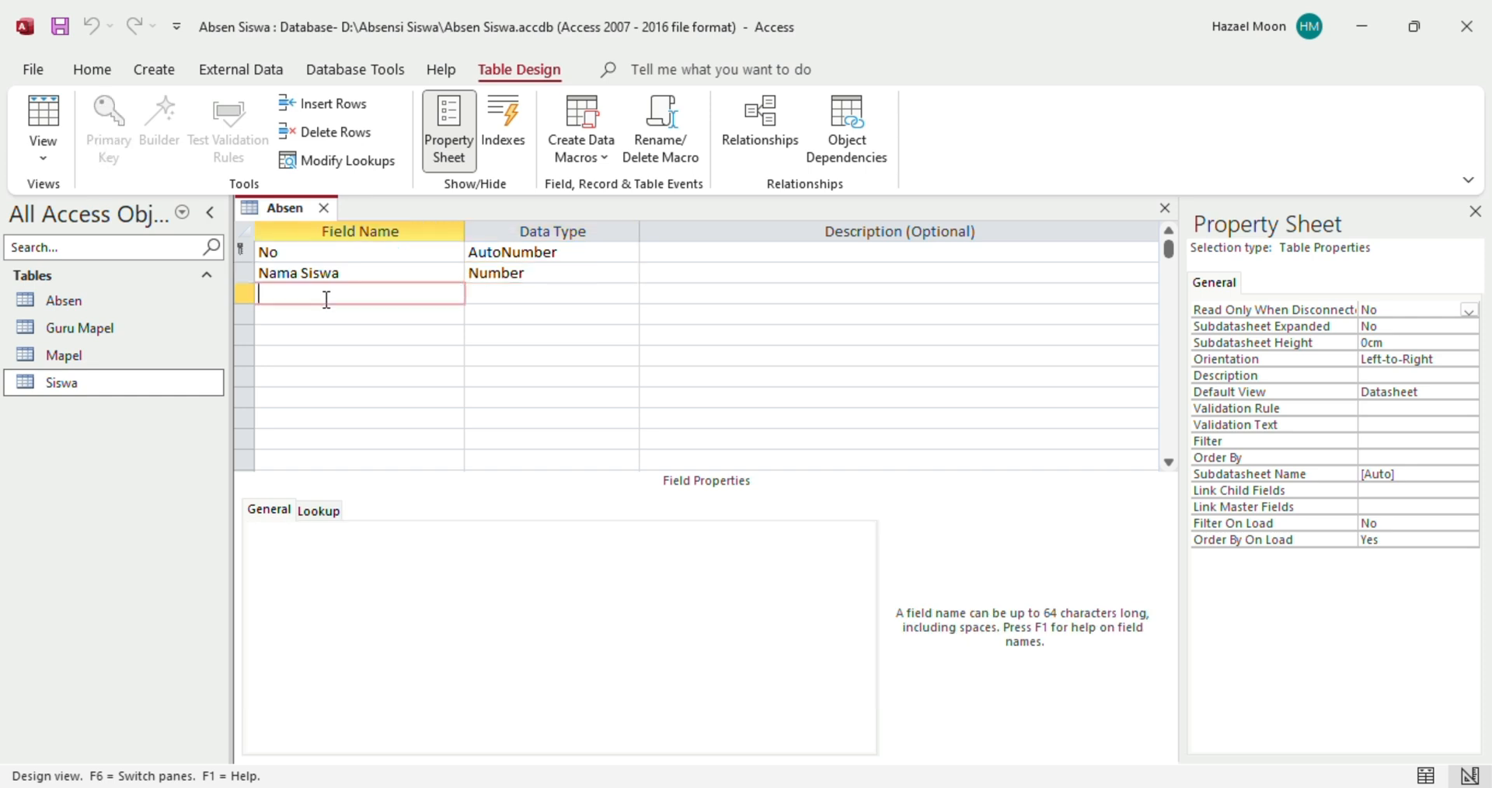
{"action": "mouse_move", "coordinate": [1045, 781]}
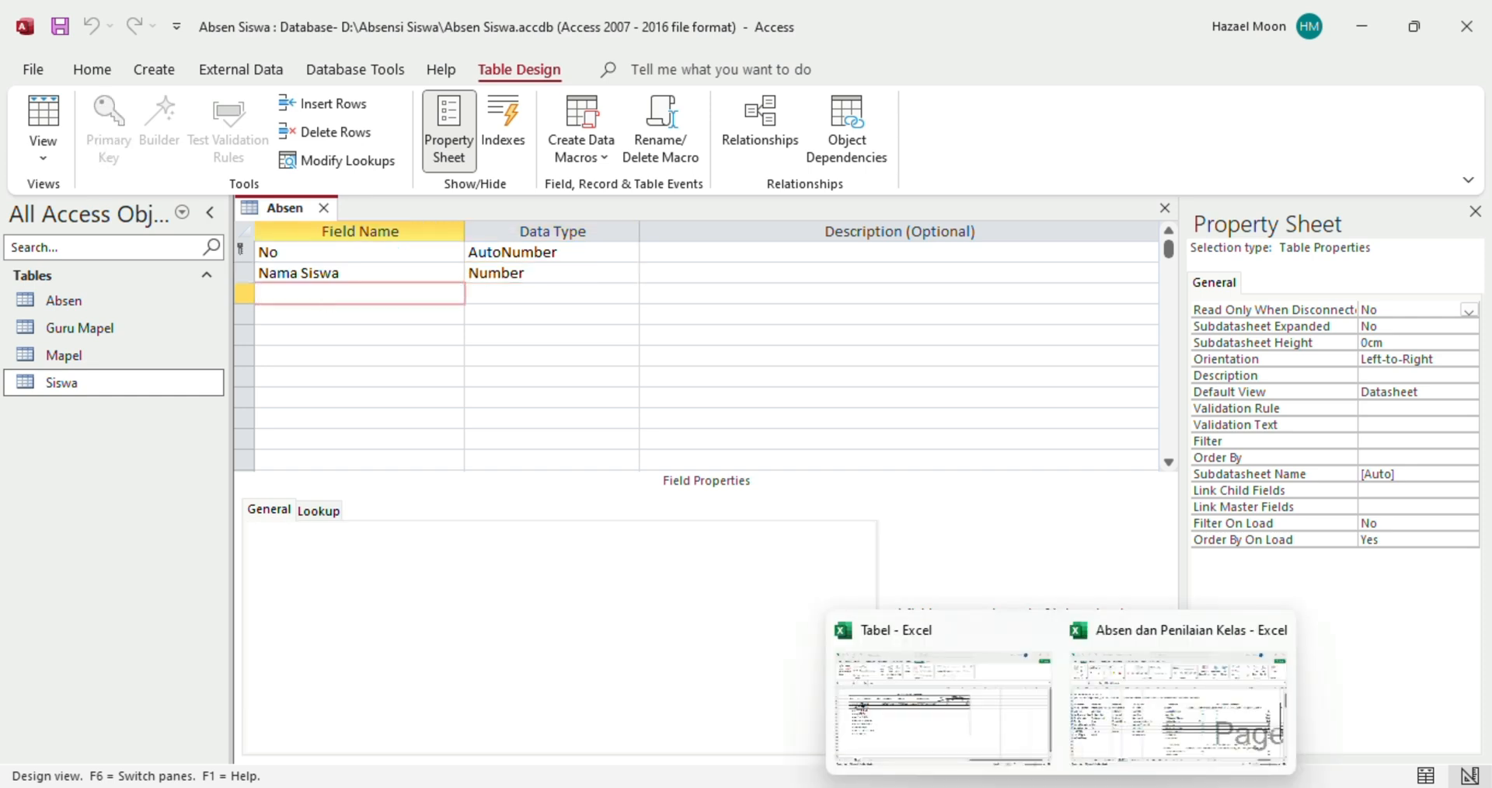
{"action": "left_click", "coordinate": [948, 725]}
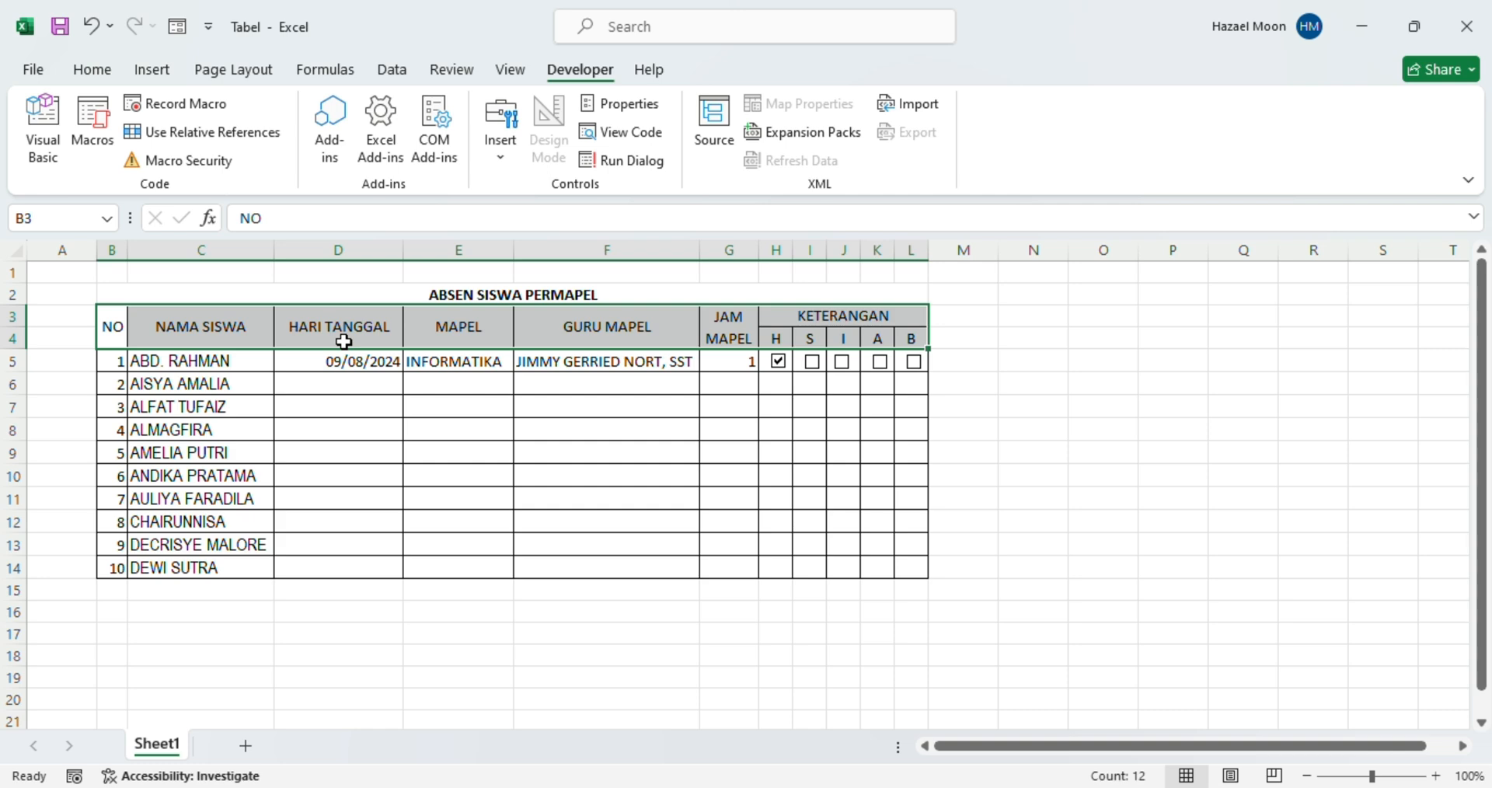
{"action": "left_click", "coordinate": [343, 342]}
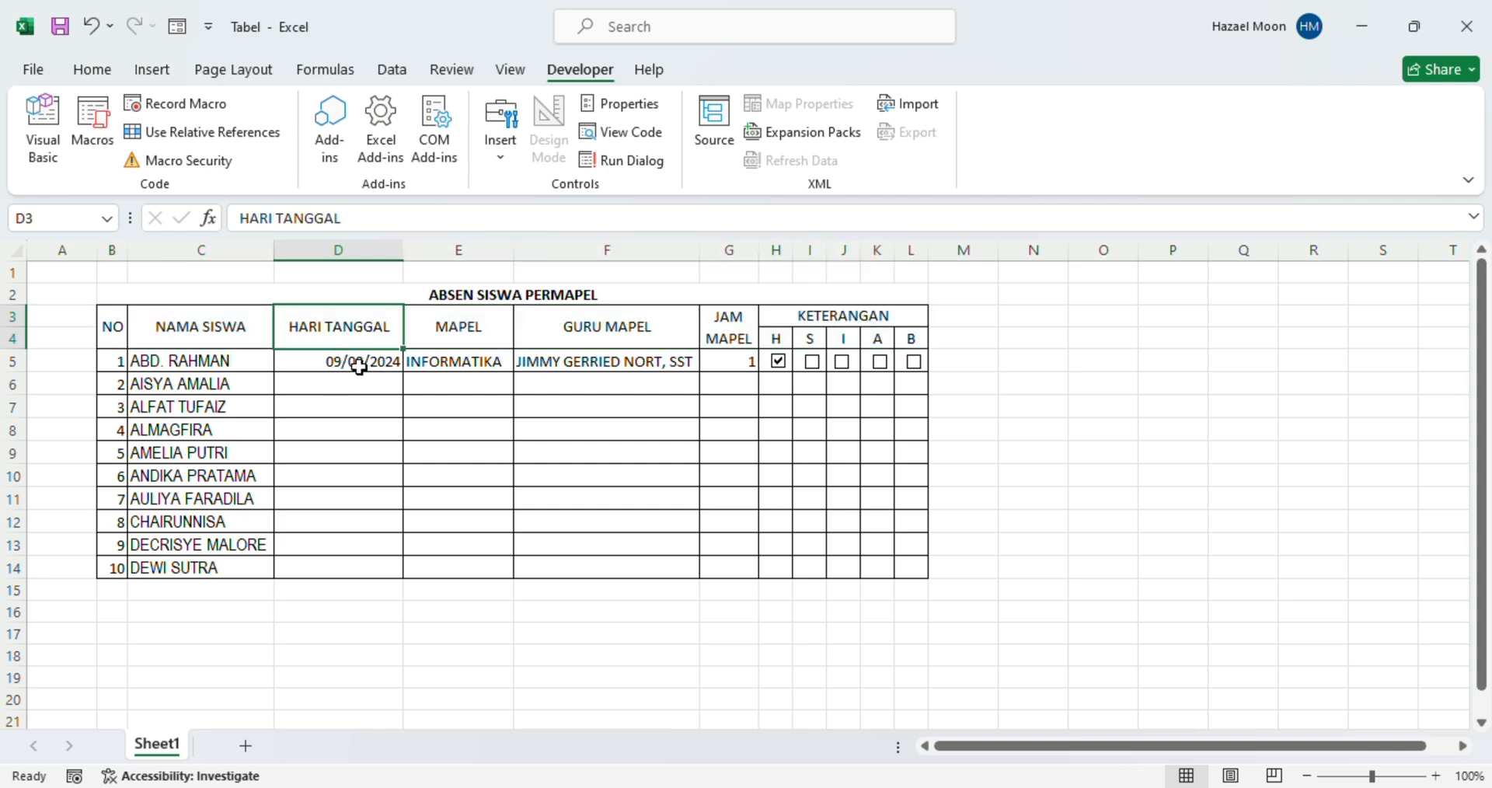
{"action": "mouse_move", "coordinate": [1108, 787]}
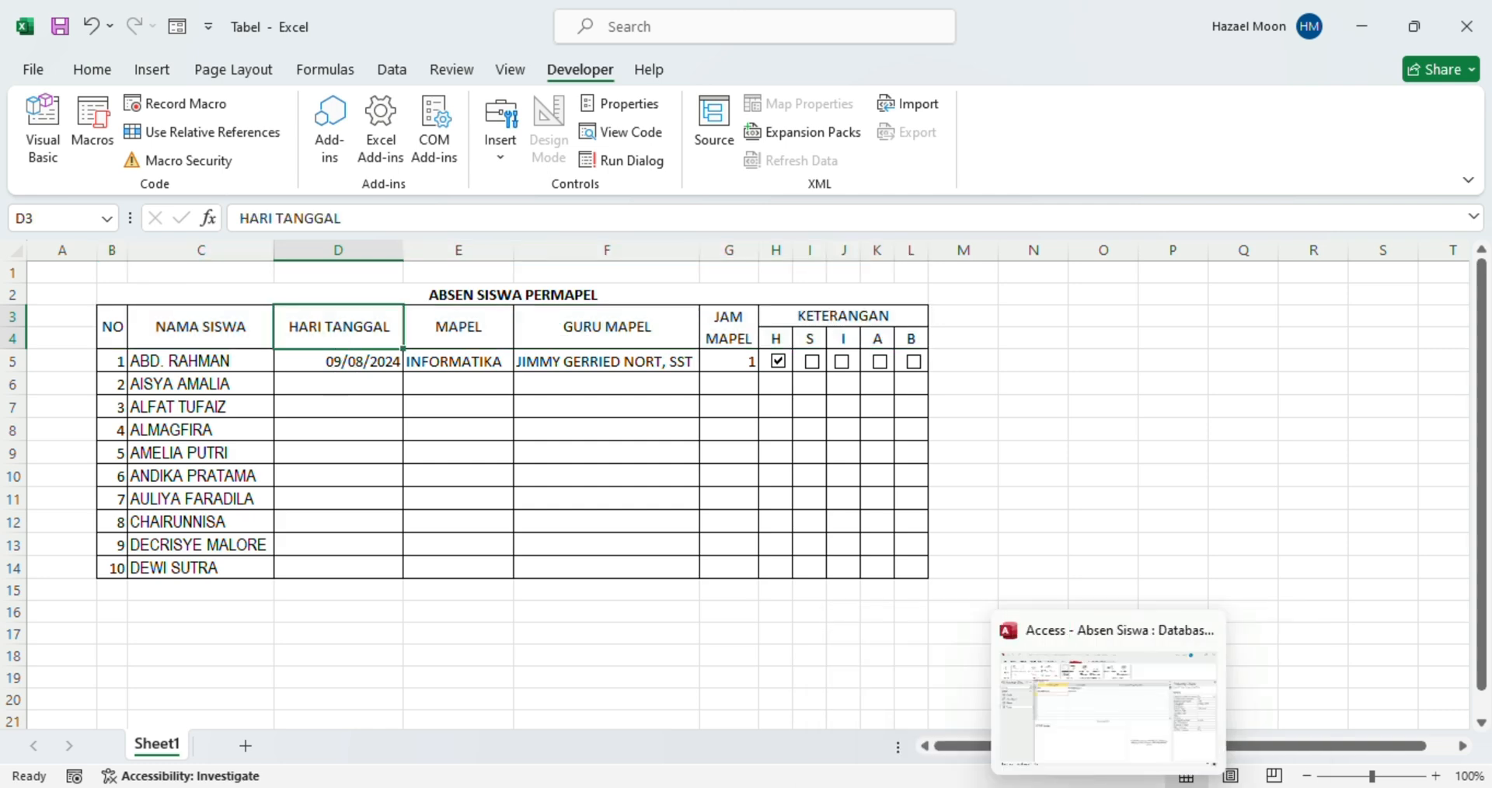
{"action": "left_click", "coordinate": [1073, 746]}
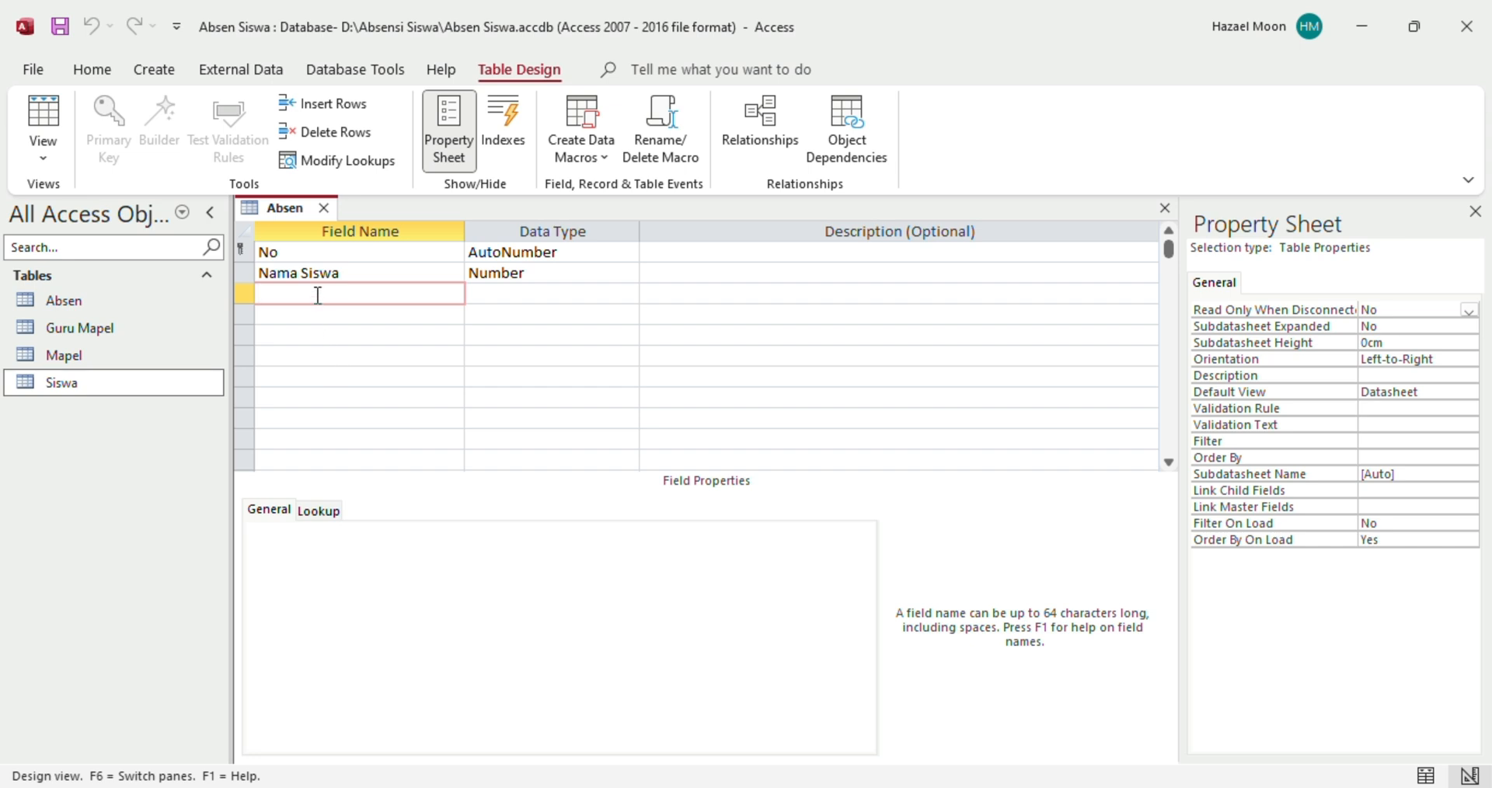
Add a Hari/Tanggal field of type Date/Time formatted as Long Date
{"action": "type", "text": "Hari/Tanggal"}
{"action": "left_click", "coordinate": [553, 296]}
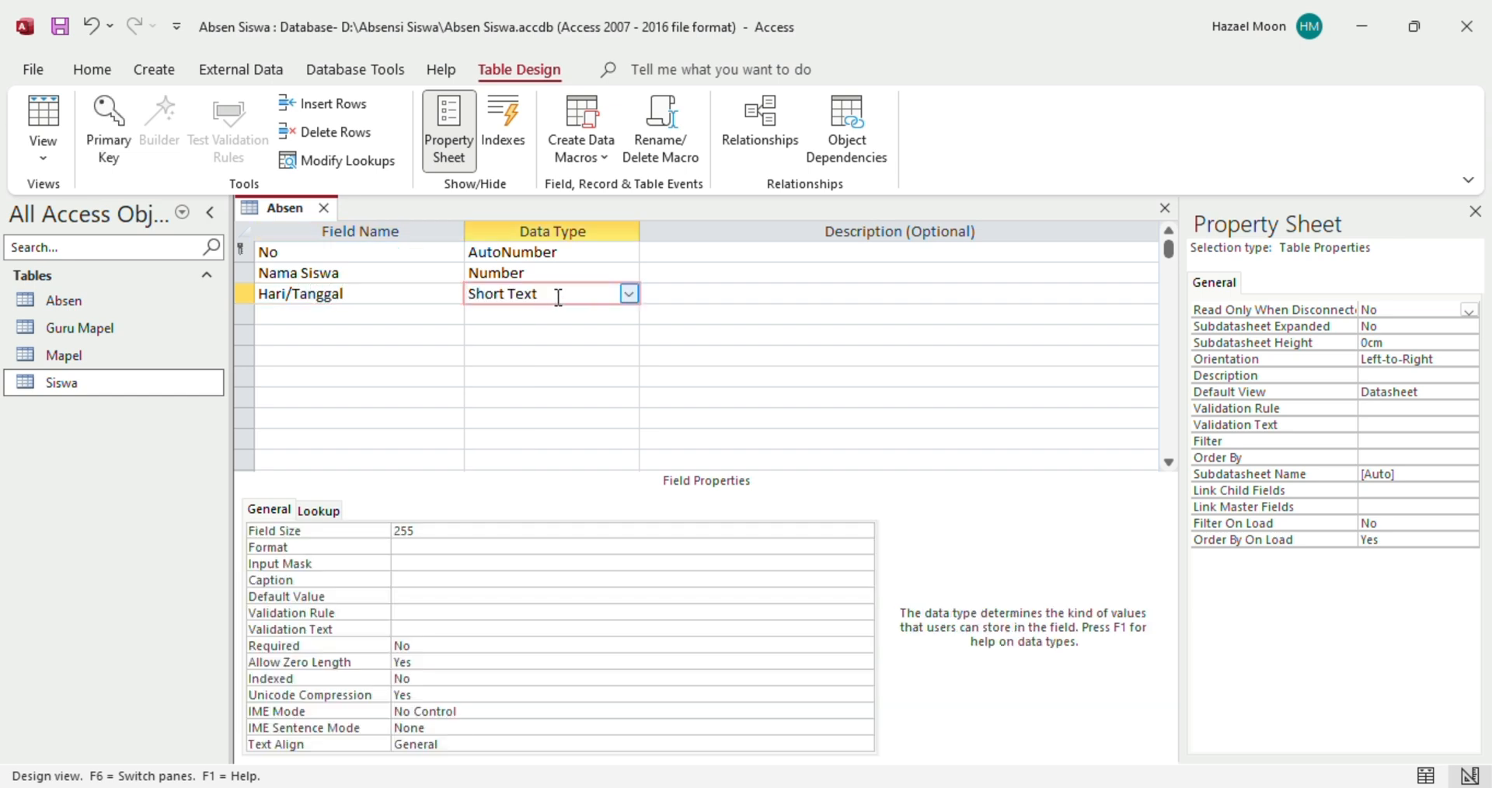
{"action": "left_click", "coordinate": [628, 295]}
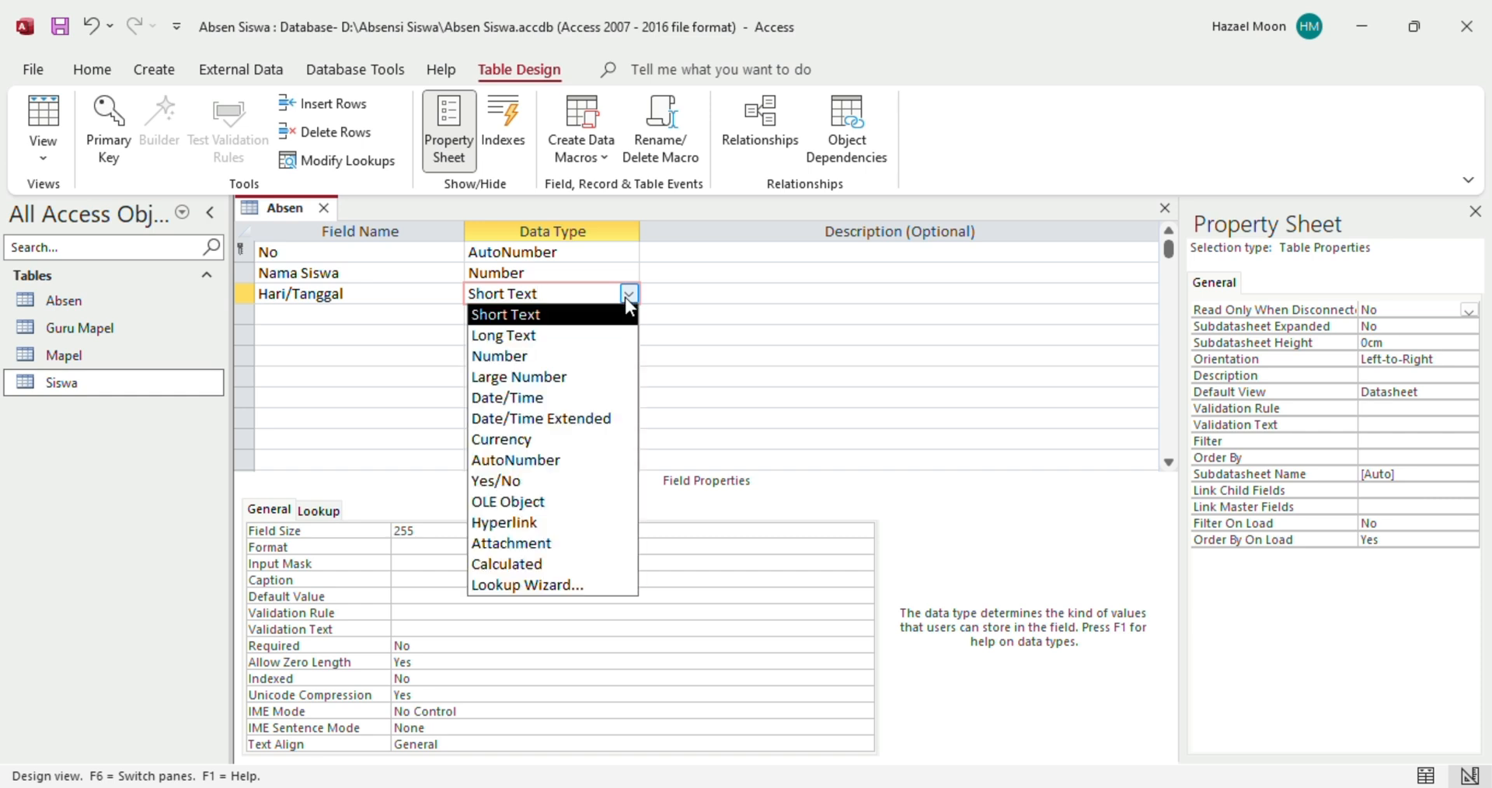
{"action": "left_click", "coordinate": [552, 401]}
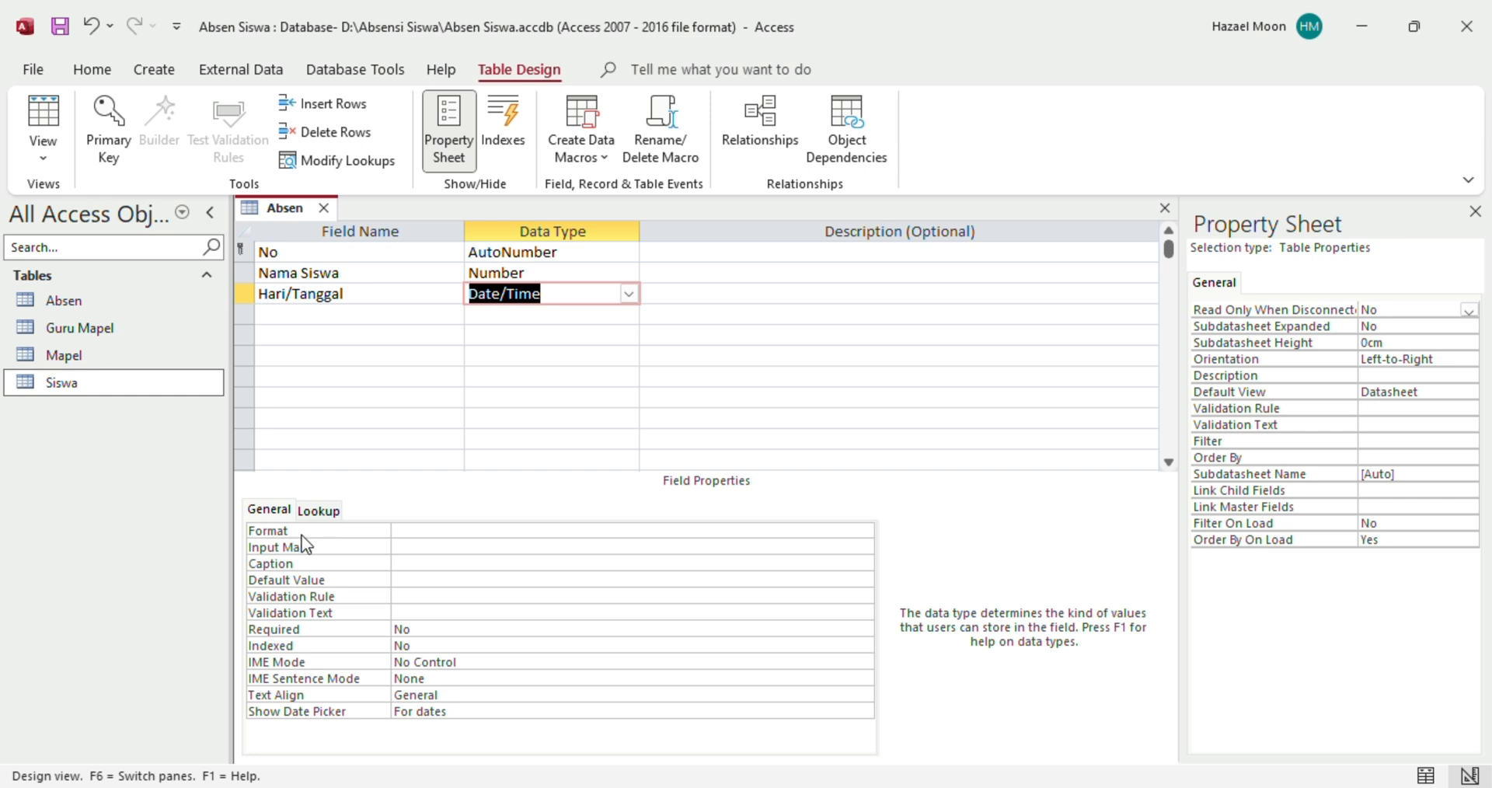
{"action": "left_click", "coordinate": [762, 530]}
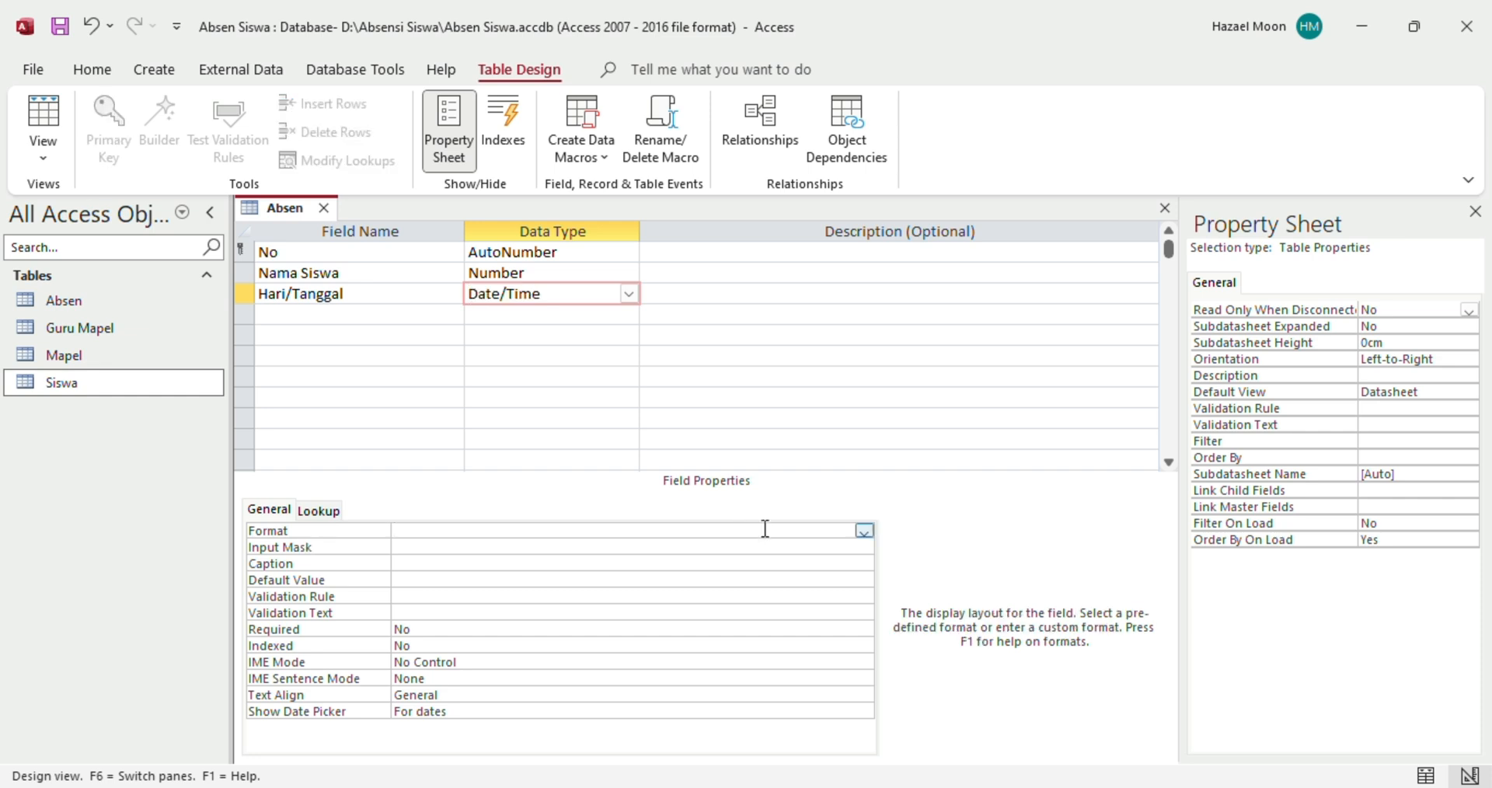
{"action": "left_click", "coordinate": [864, 532]}
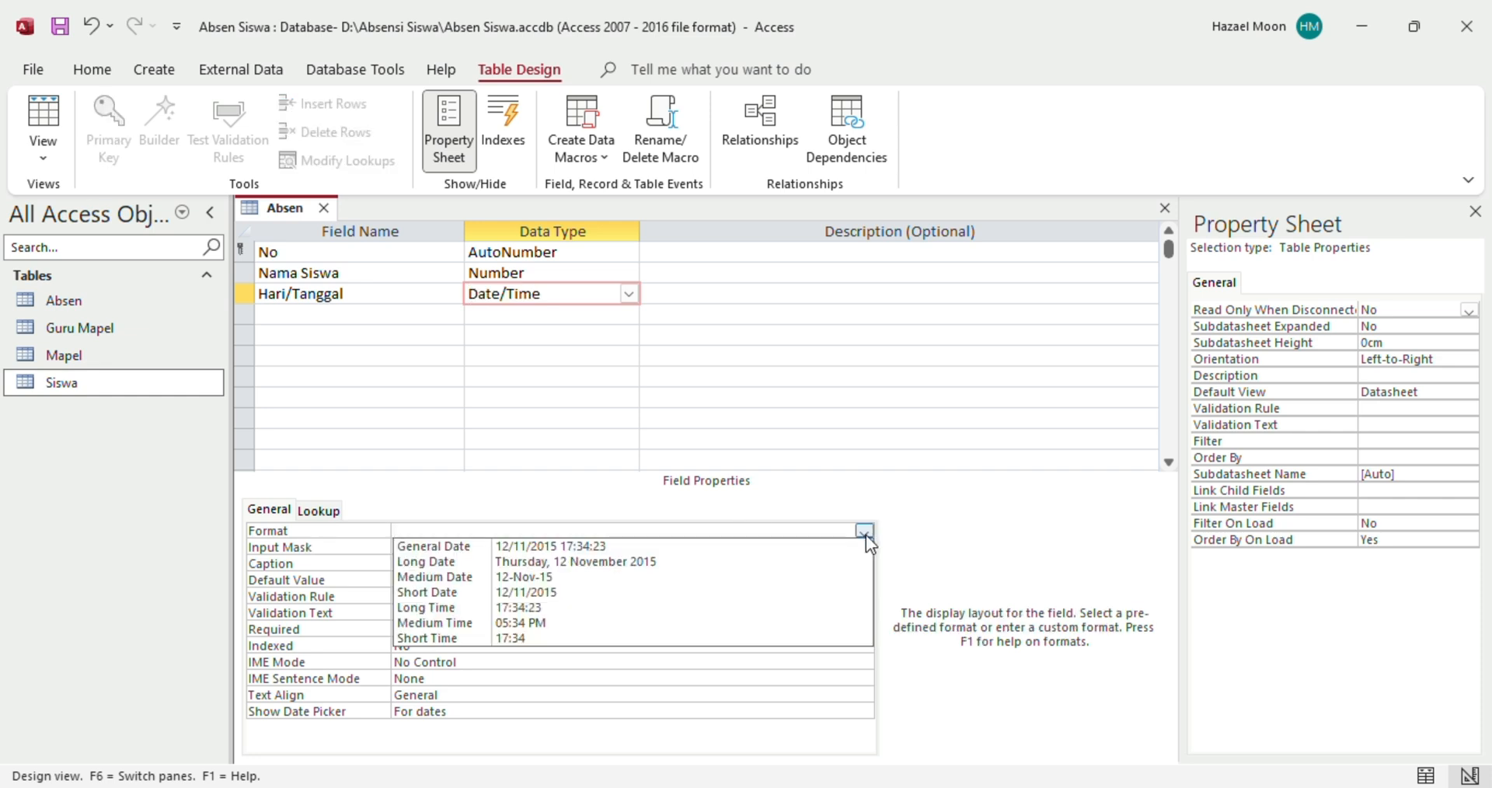
{"action": "left_click", "coordinate": [616, 561]}
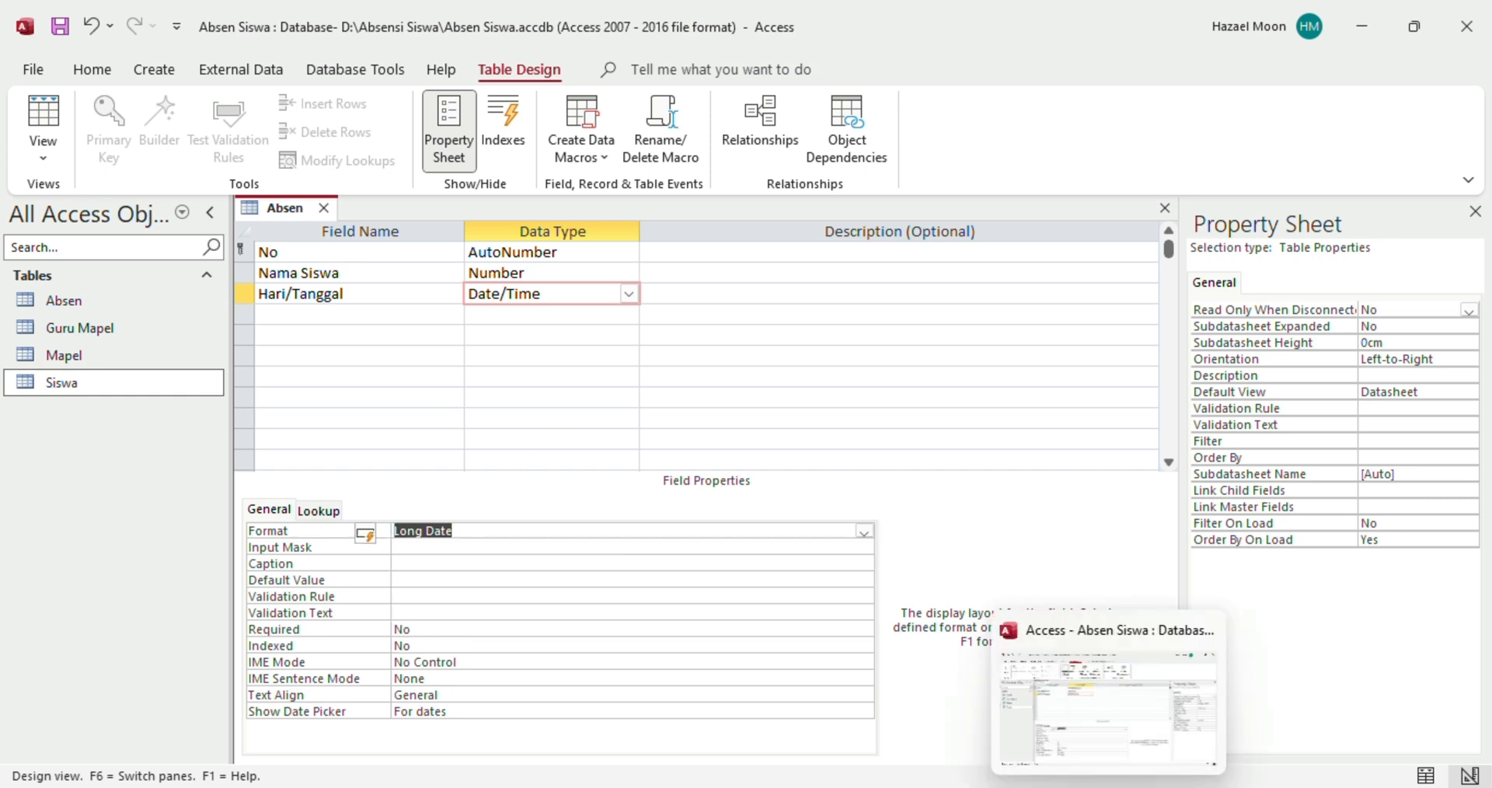
Check the Excel attendance sheet again and return to the fourth field row in Access
{"action": "mouse_move", "coordinate": [1061, 787]}
{"action": "left_click", "coordinate": [1001, 750]}
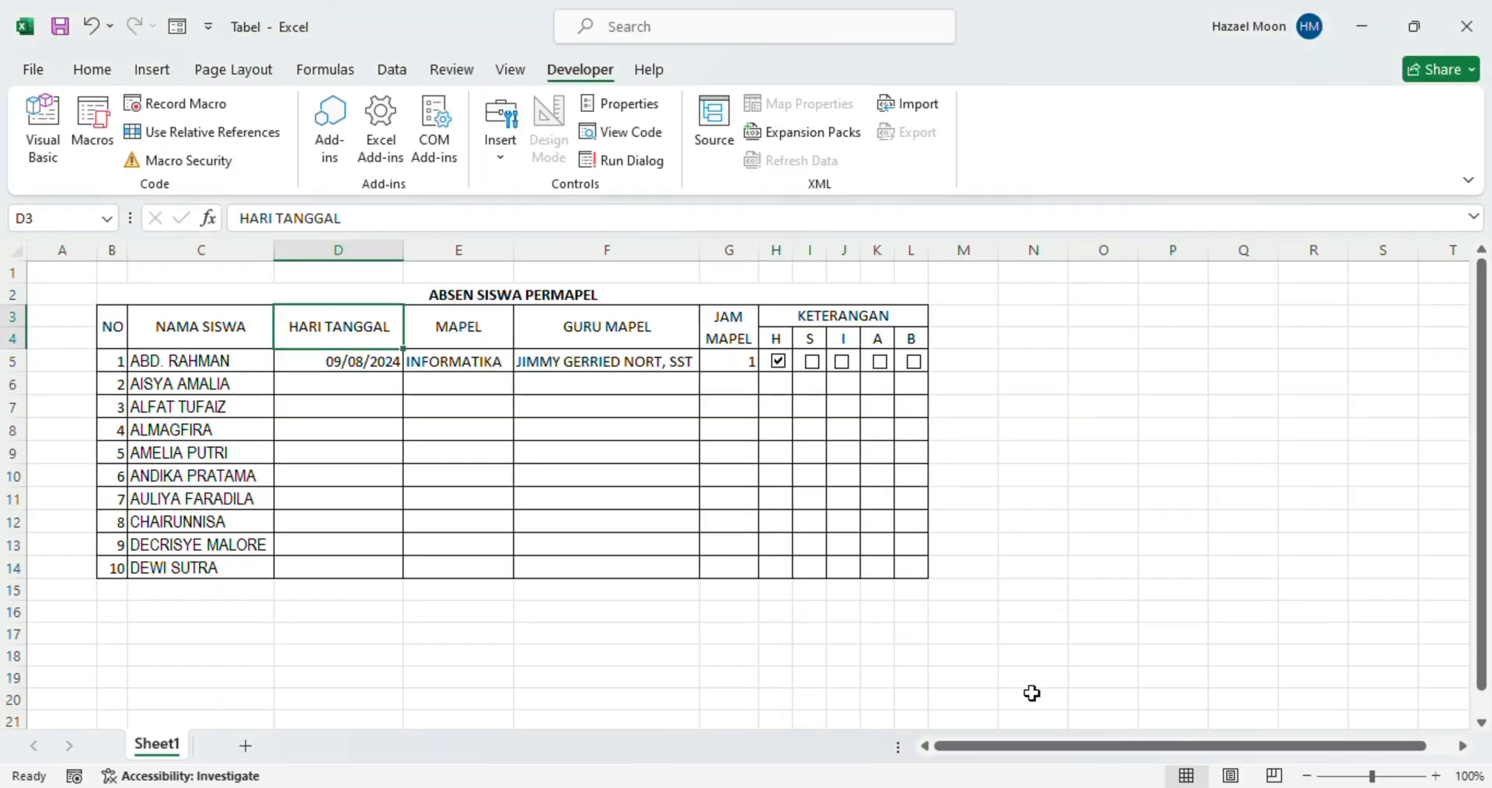
{"action": "left_click", "coordinate": [1109, 785]}
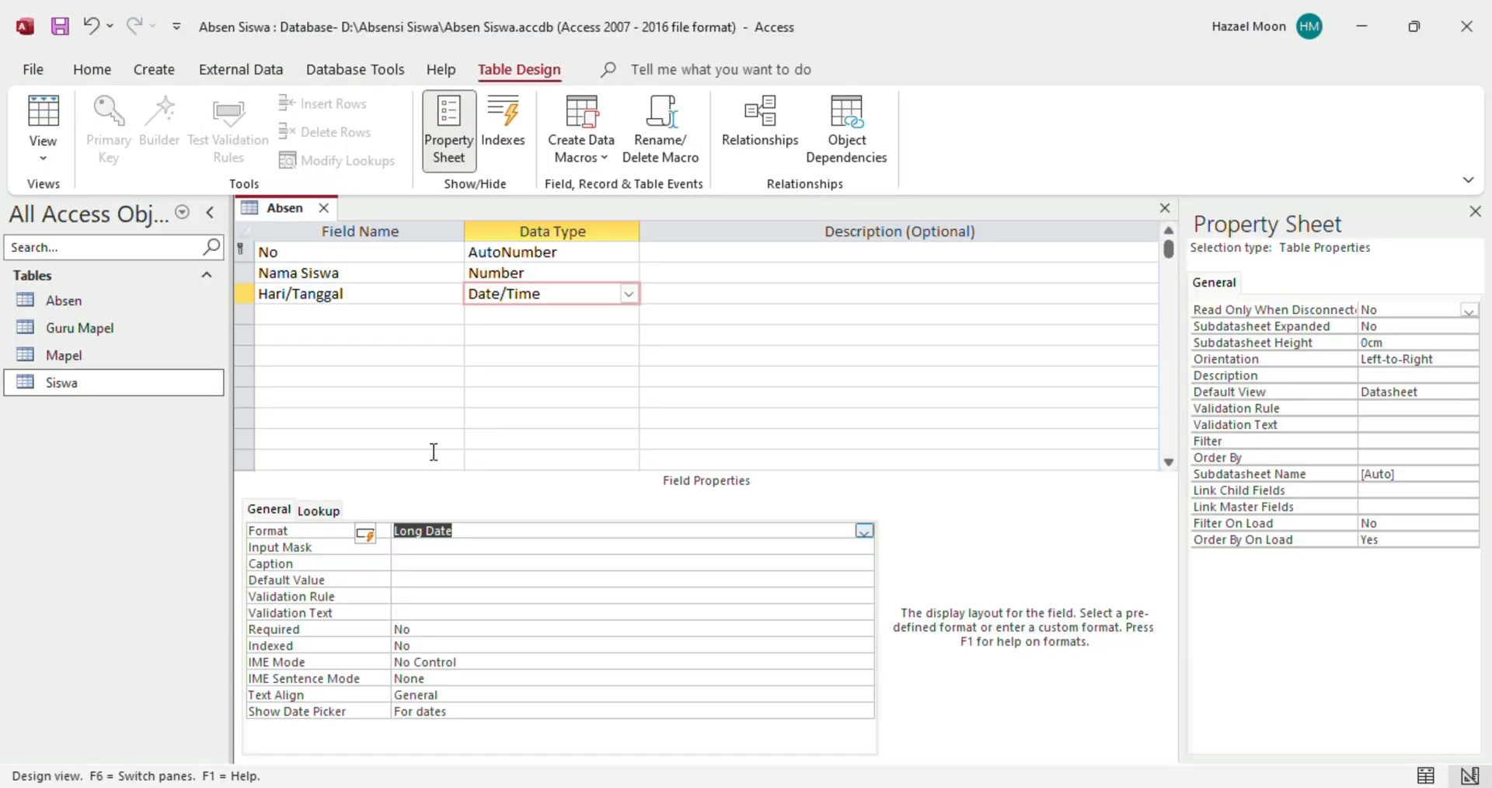
{"action": "left_click", "coordinate": [317, 314]}
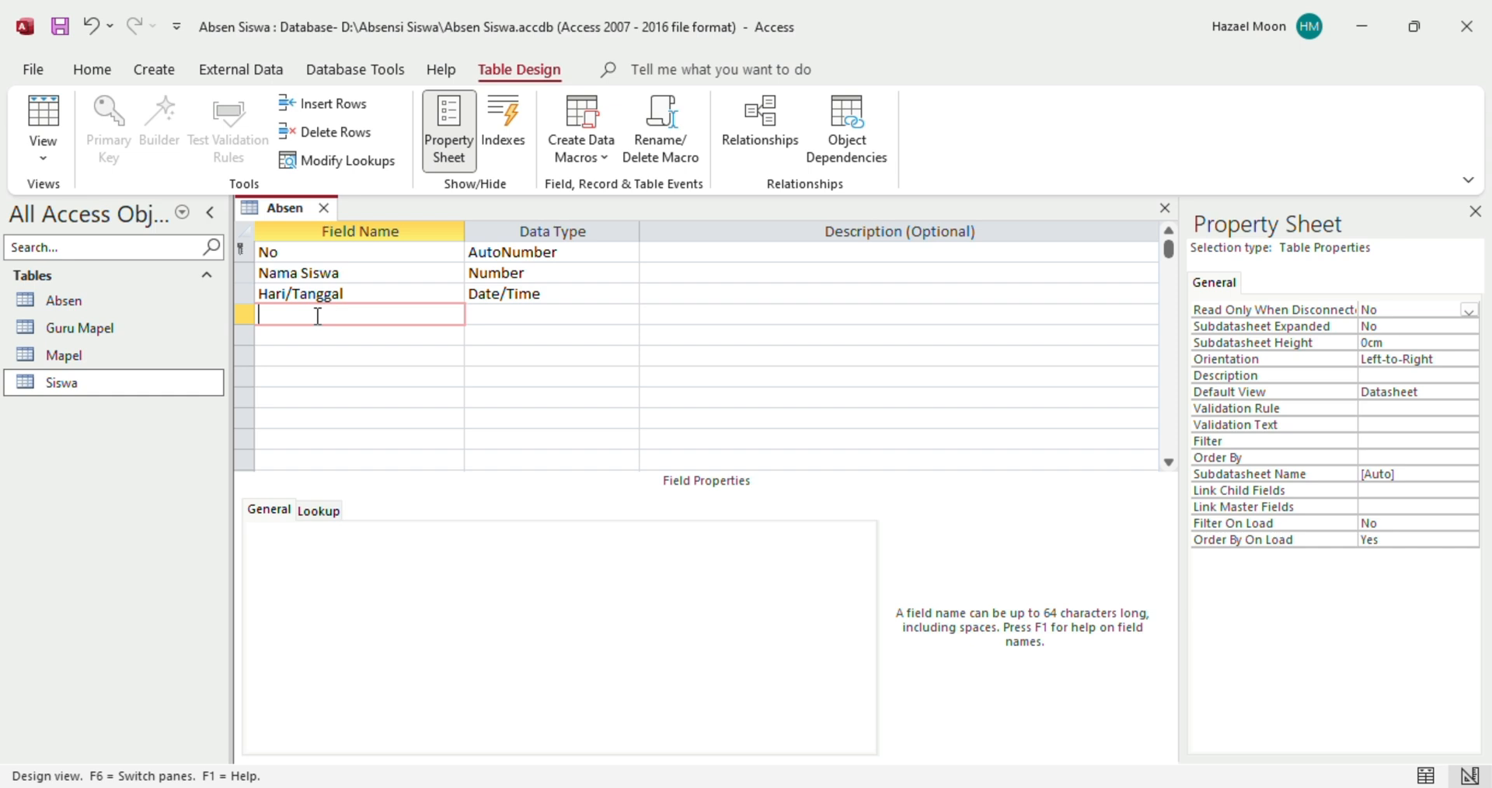
Add a Mapel field and choose the Mapel table as its lookup source
{"action": "type", "text": "Mapel"}
{"action": "left_click", "coordinate": [587, 317]}
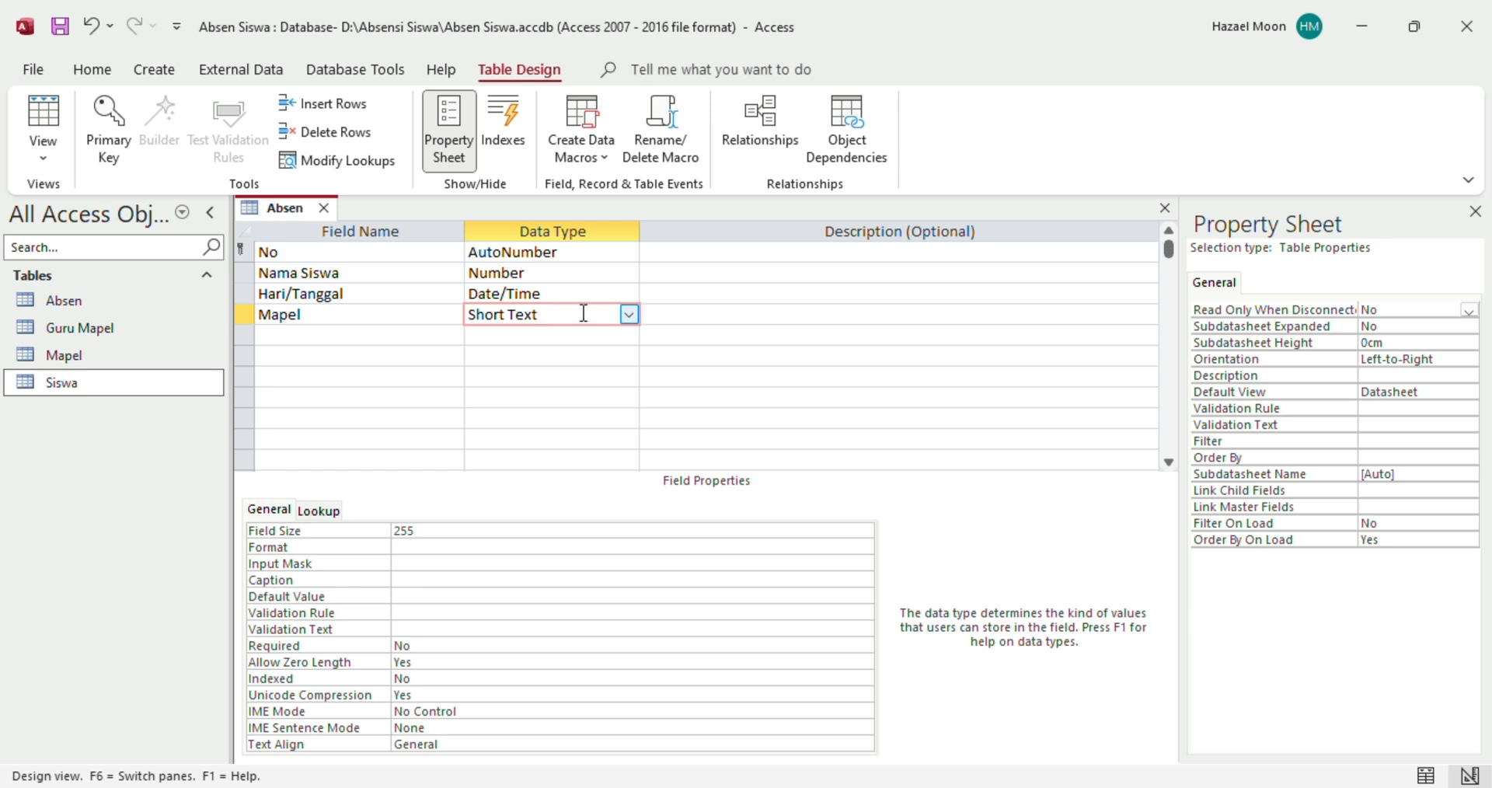
{"action": "left_click", "coordinate": [629, 315]}
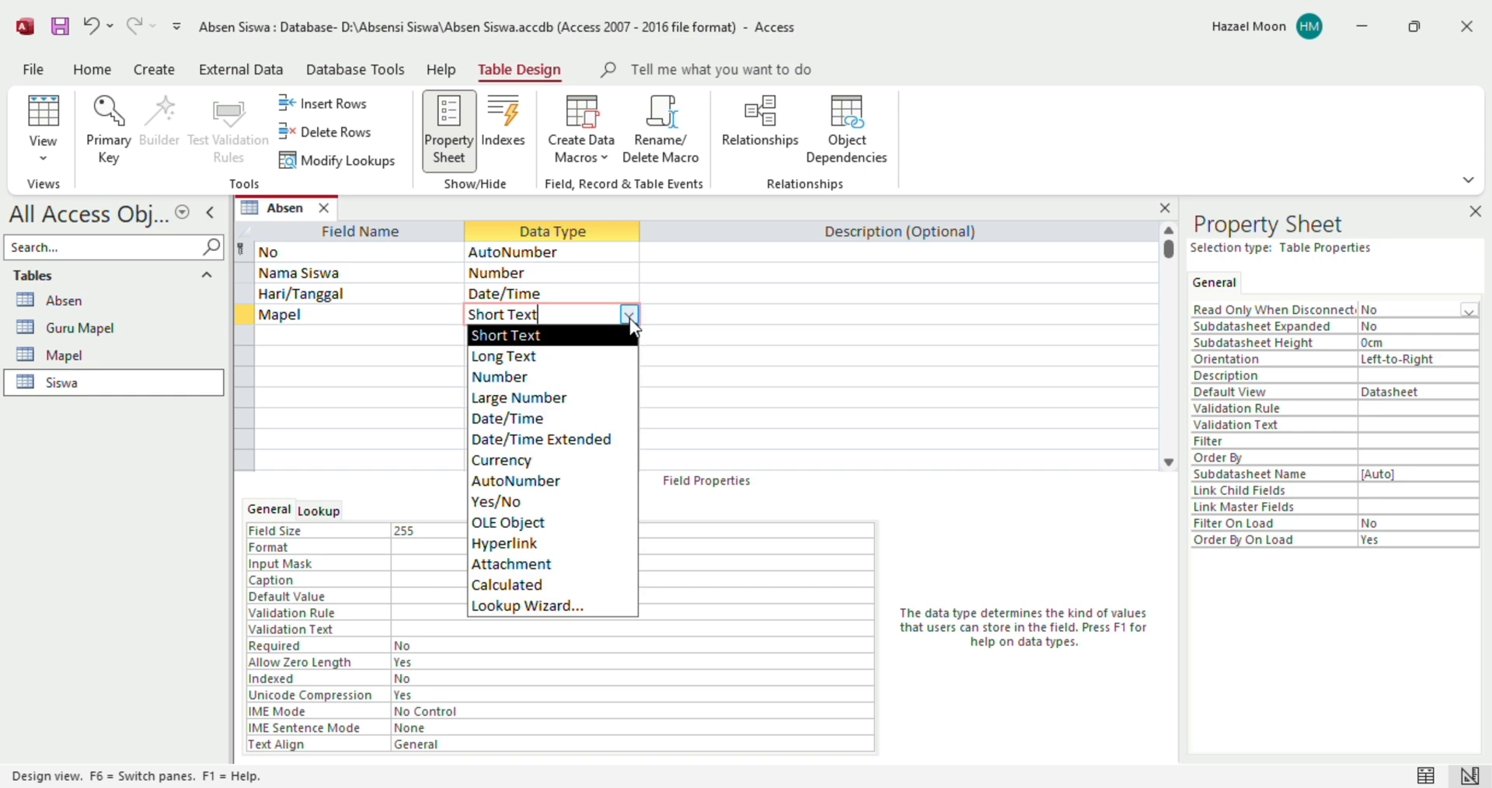
{"action": "left_click", "coordinate": [501, 606]}
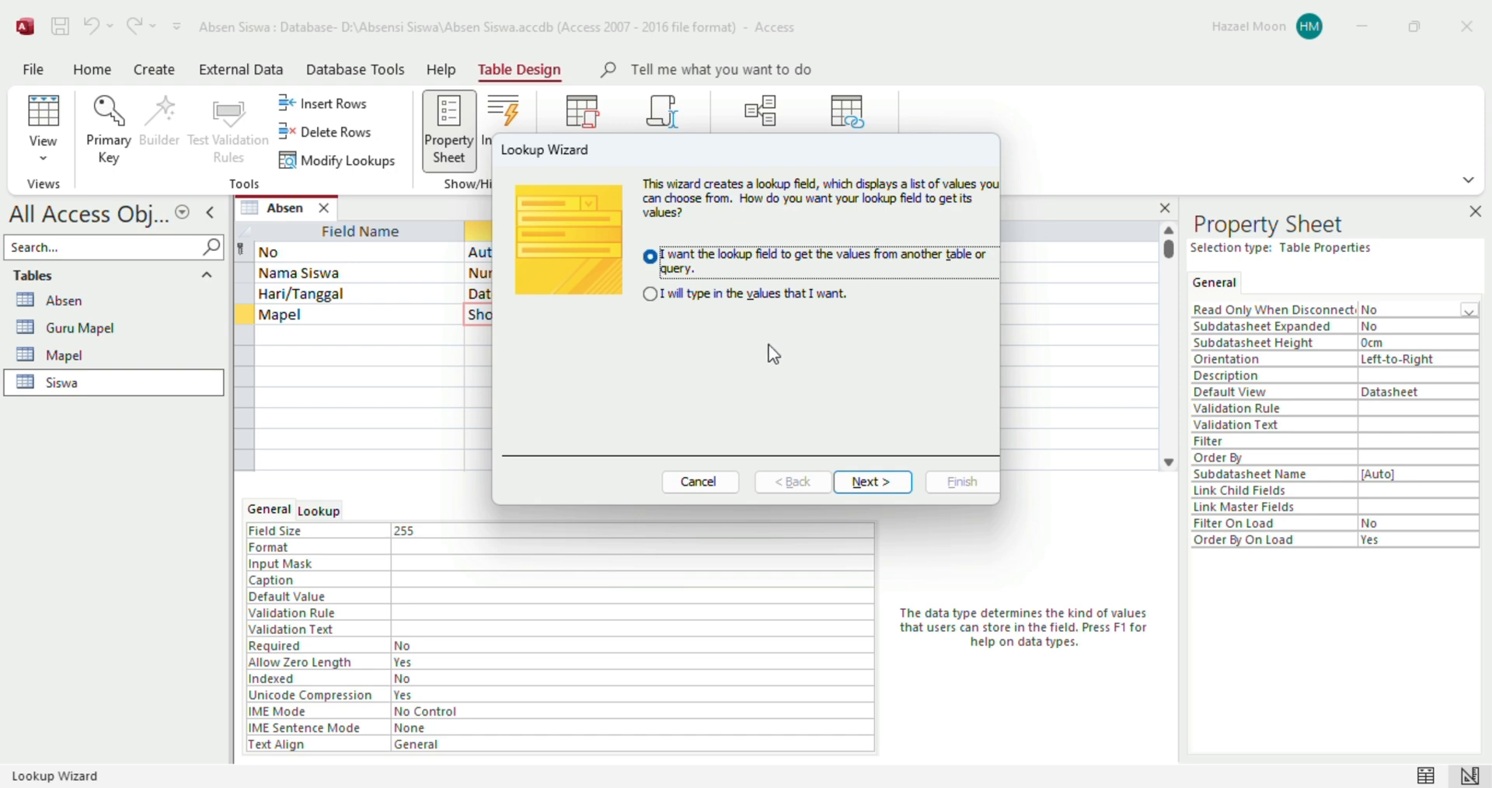
{"action": "left_click", "coordinate": [869, 483]}
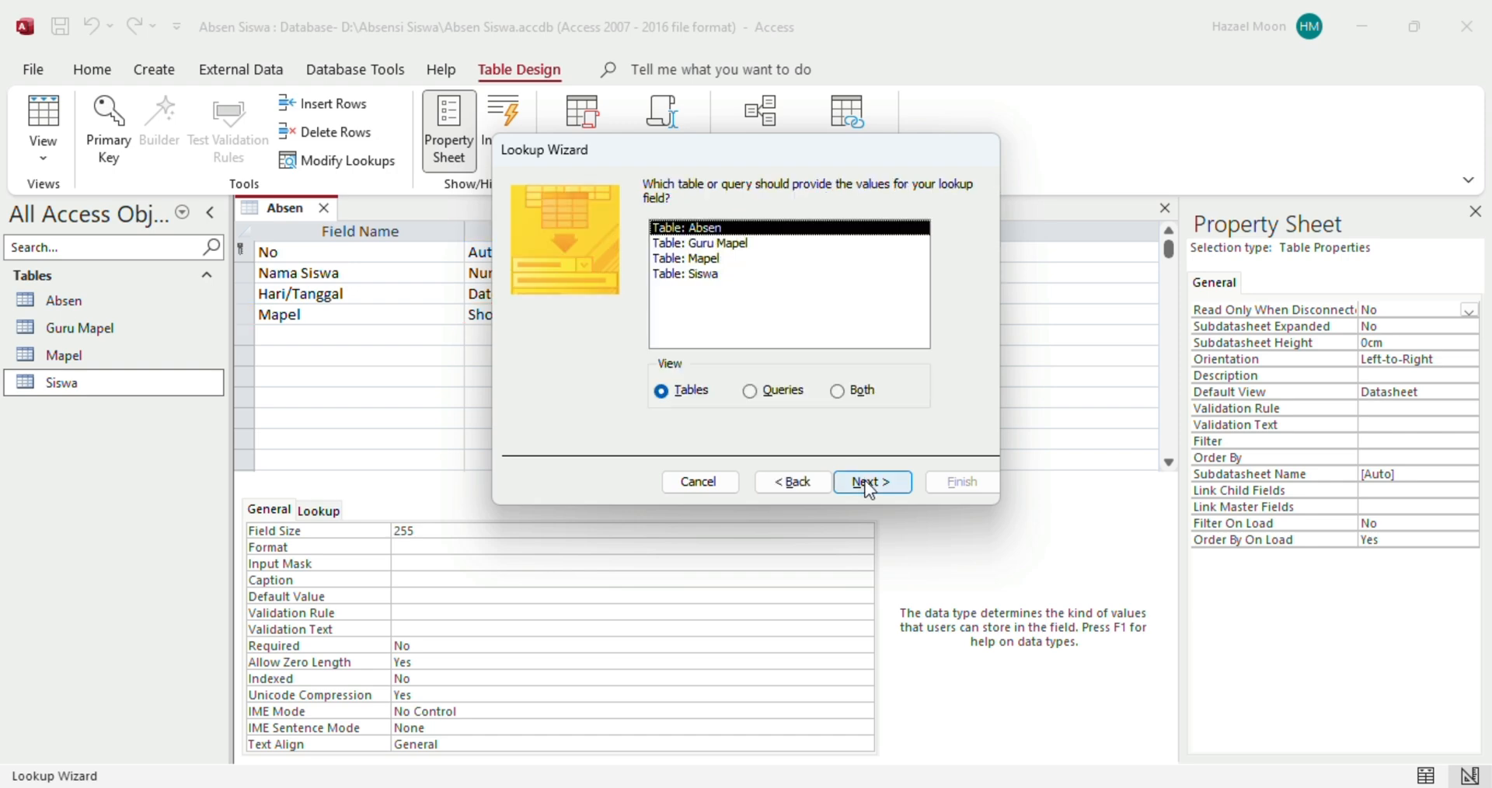
{"action": "left_click", "coordinate": [691, 262]}
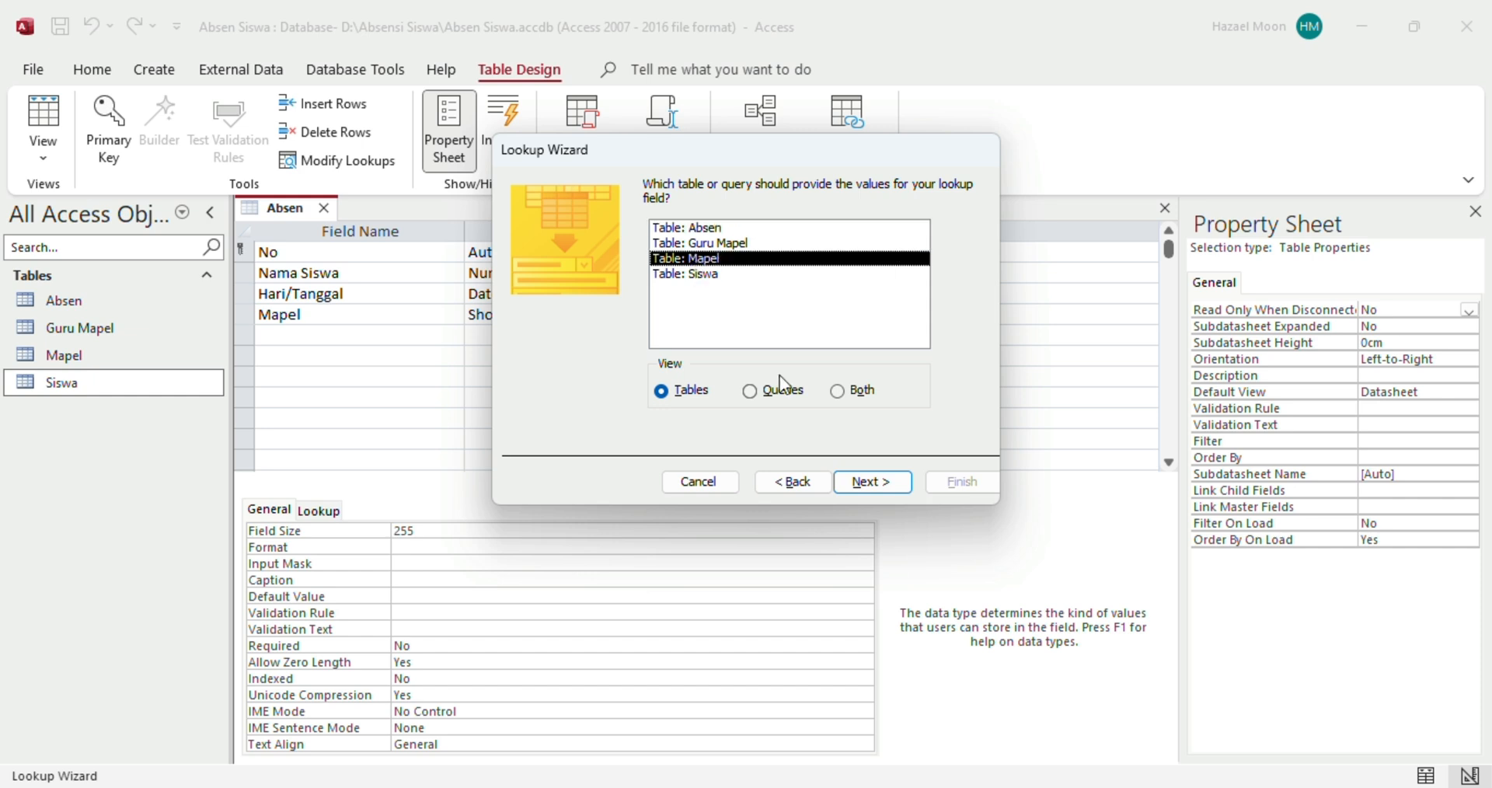
{"action": "left_click", "coordinate": [885, 486]}
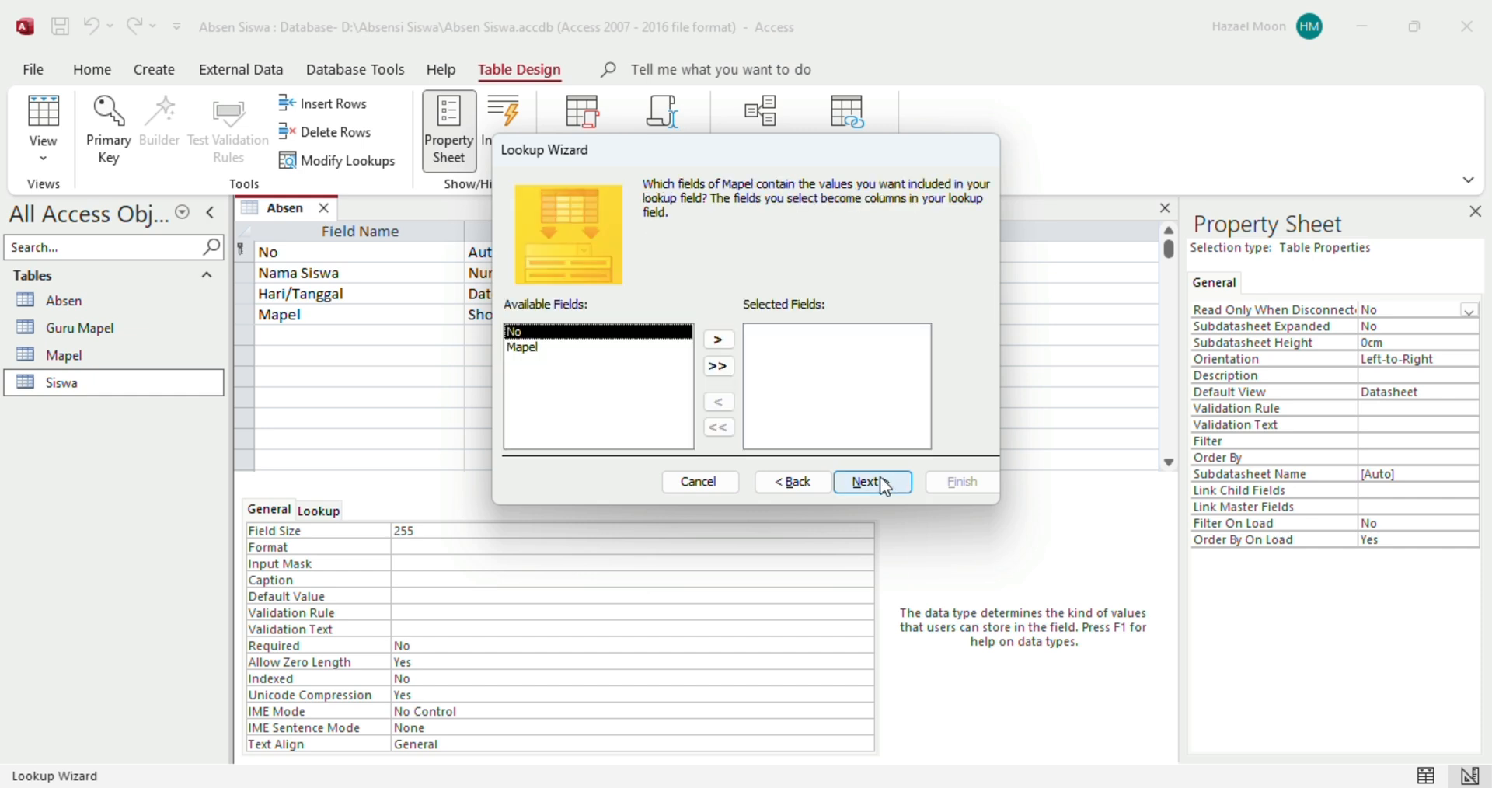
Include all Mapel fields, finish the lookup, and save the Absen table
{"action": "left_click", "coordinate": [723, 377]}
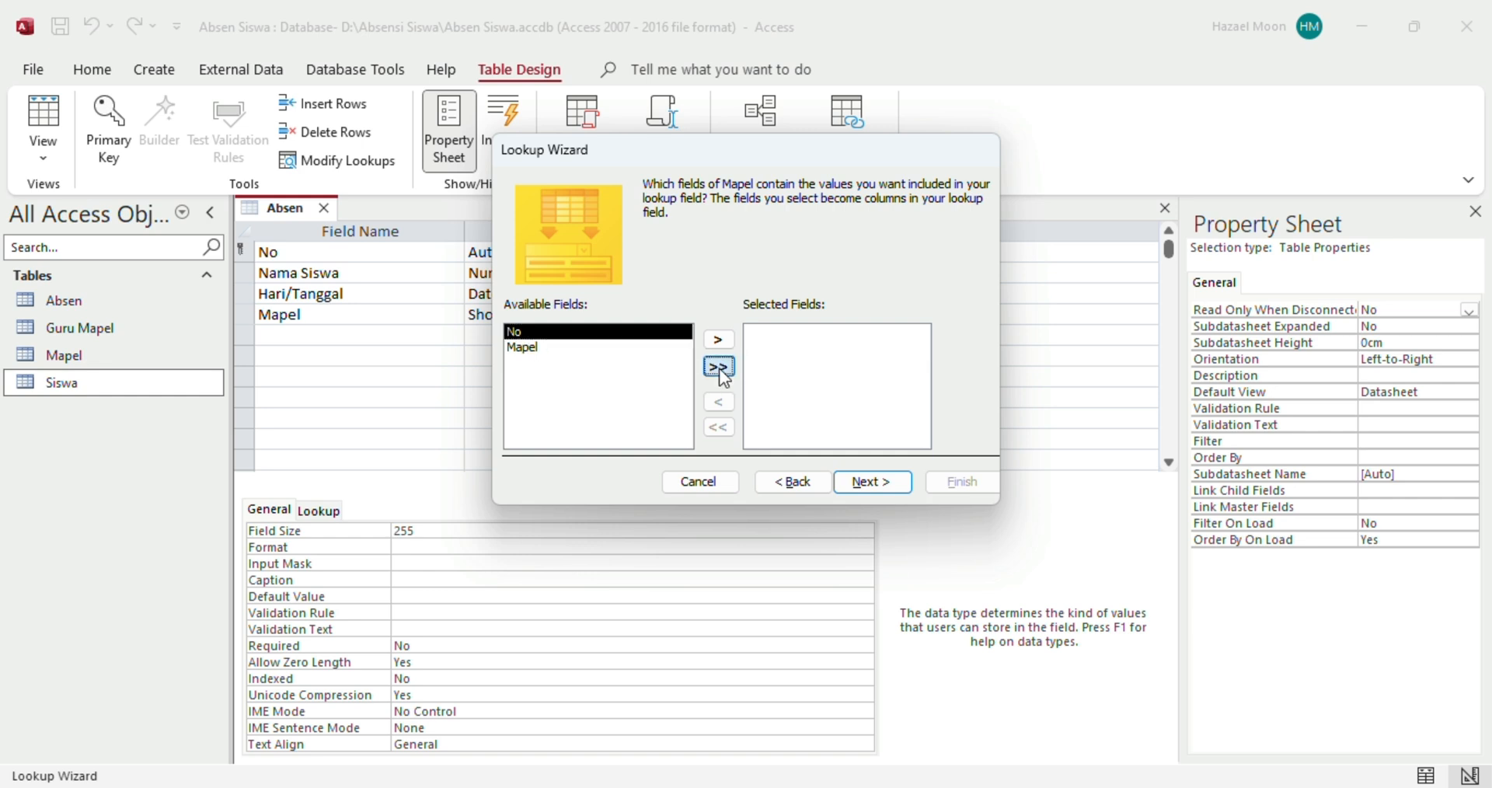
{"action": "left_click", "coordinate": [889, 488]}
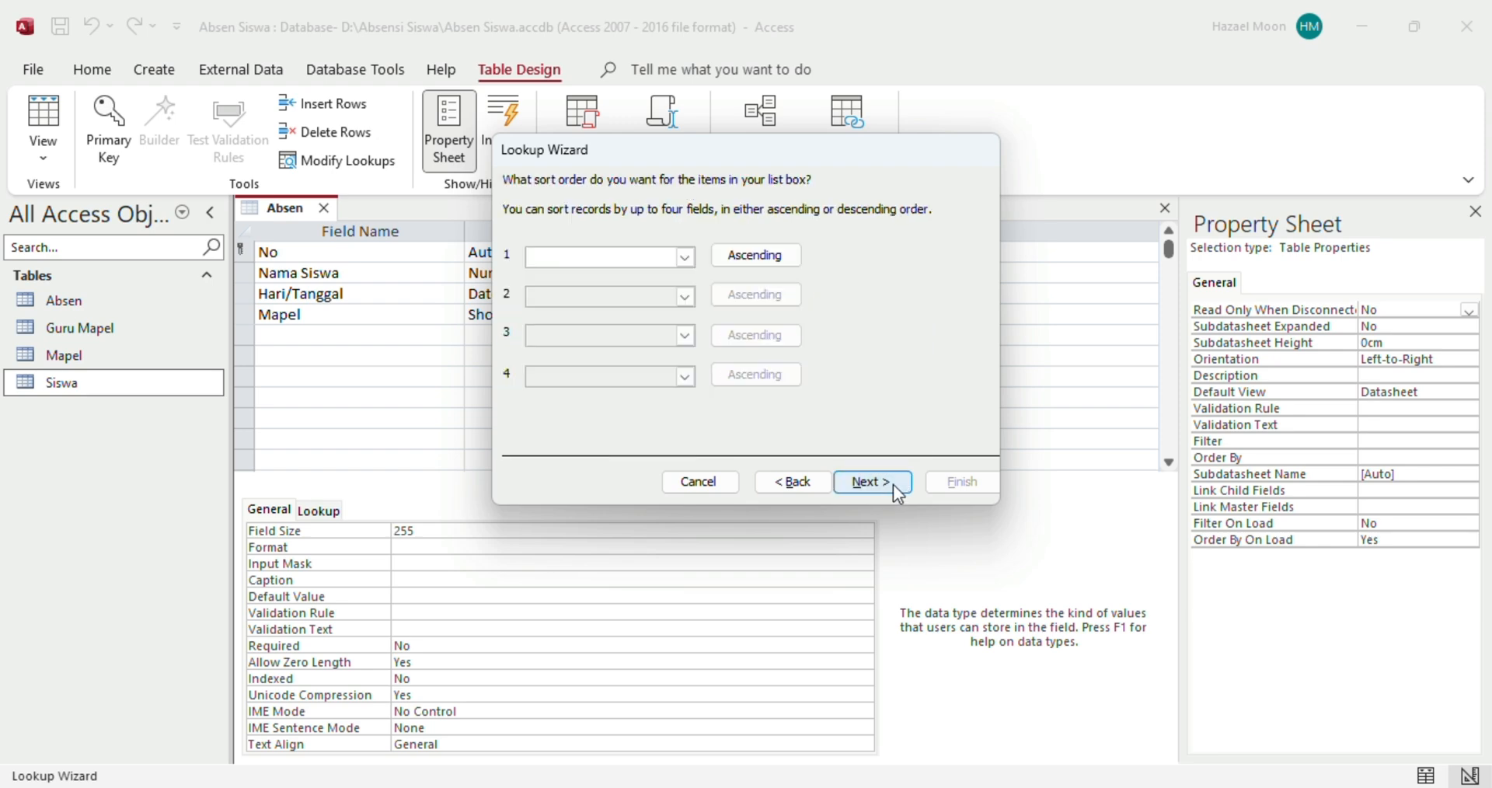
{"action": "left_click", "coordinate": [893, 483]}
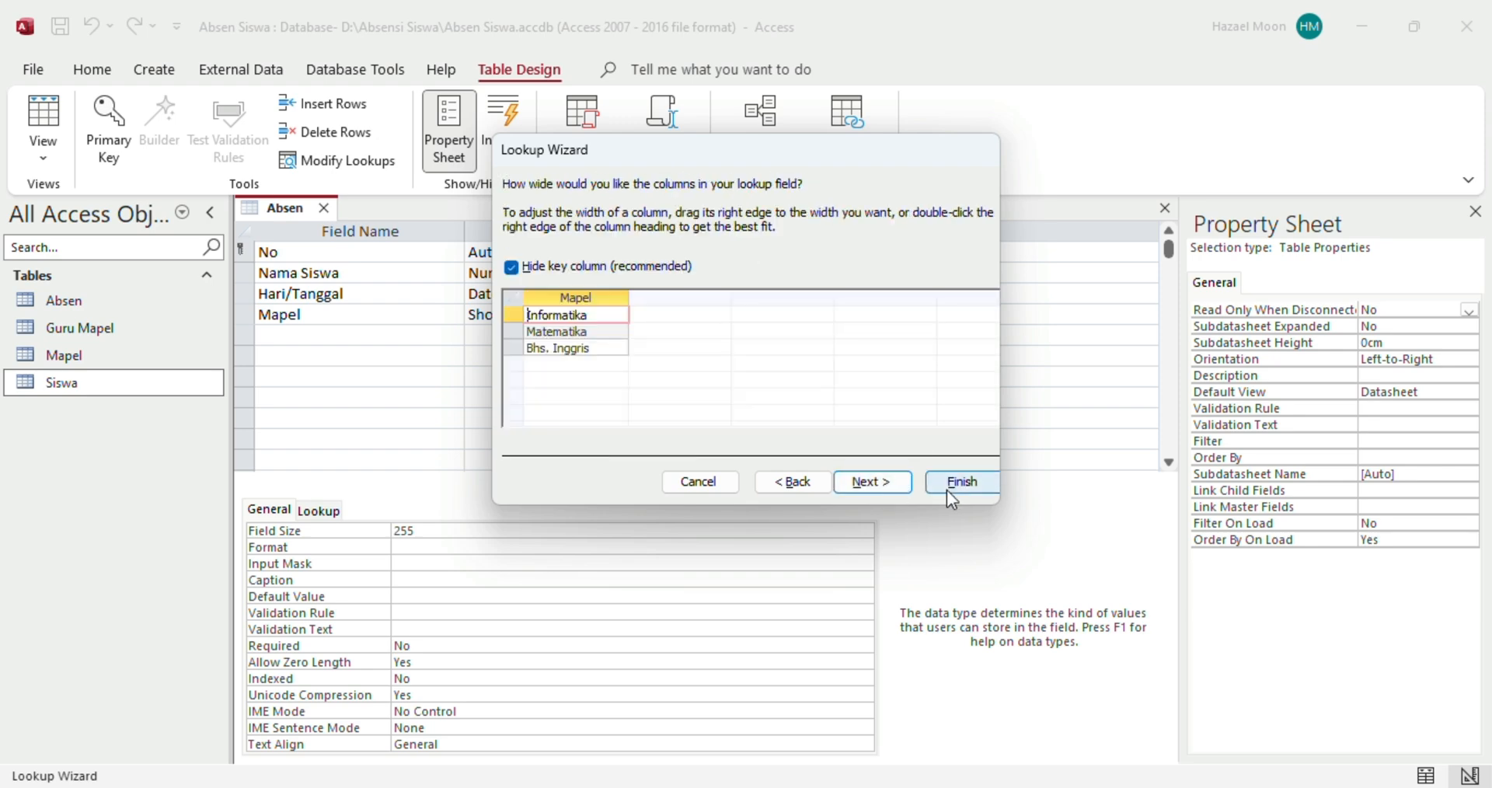
{"action": "left_click", "coordinate": [875, 480]}
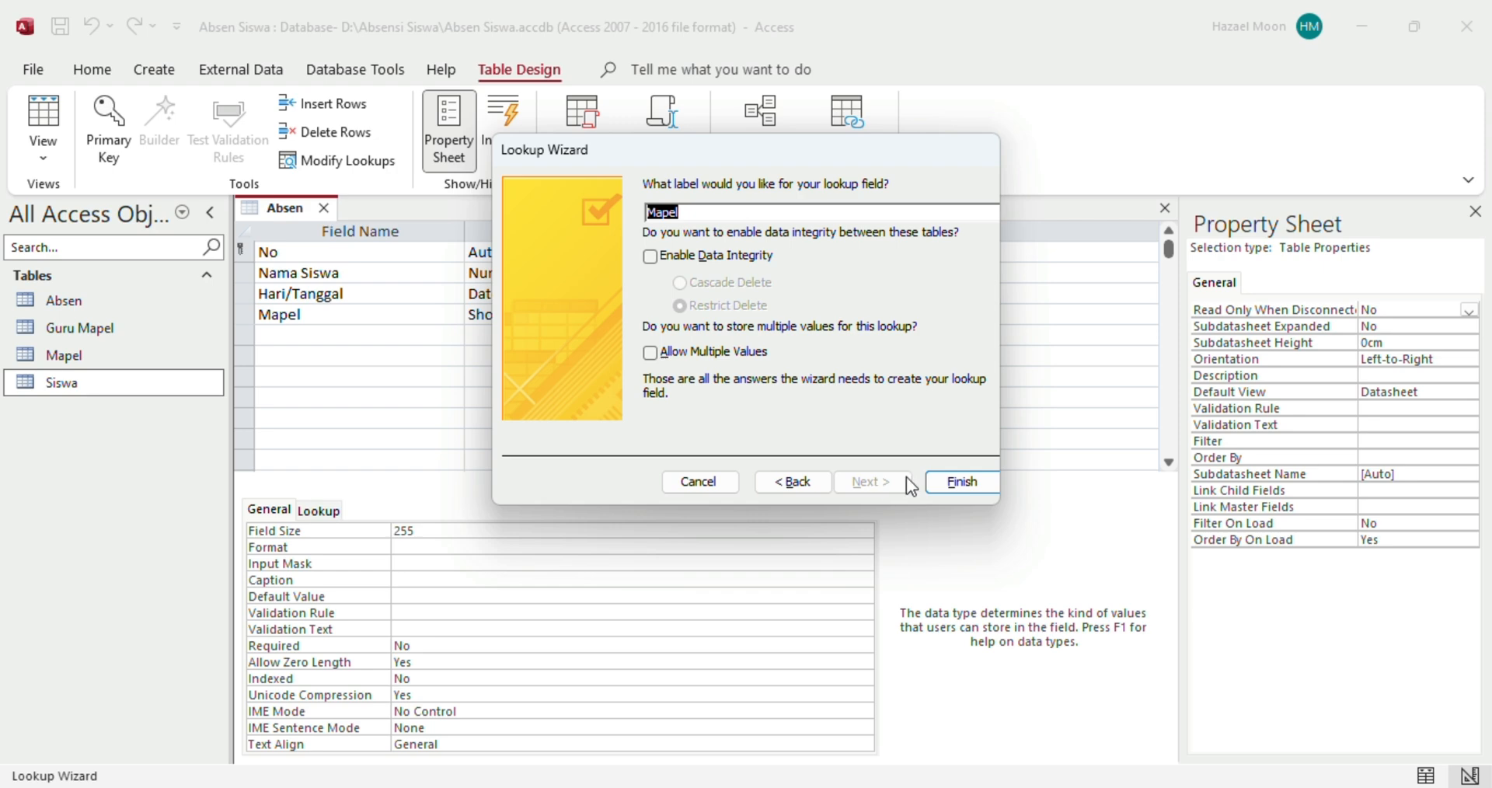
{"action": "left_click", "coordinate": [944, 482]}
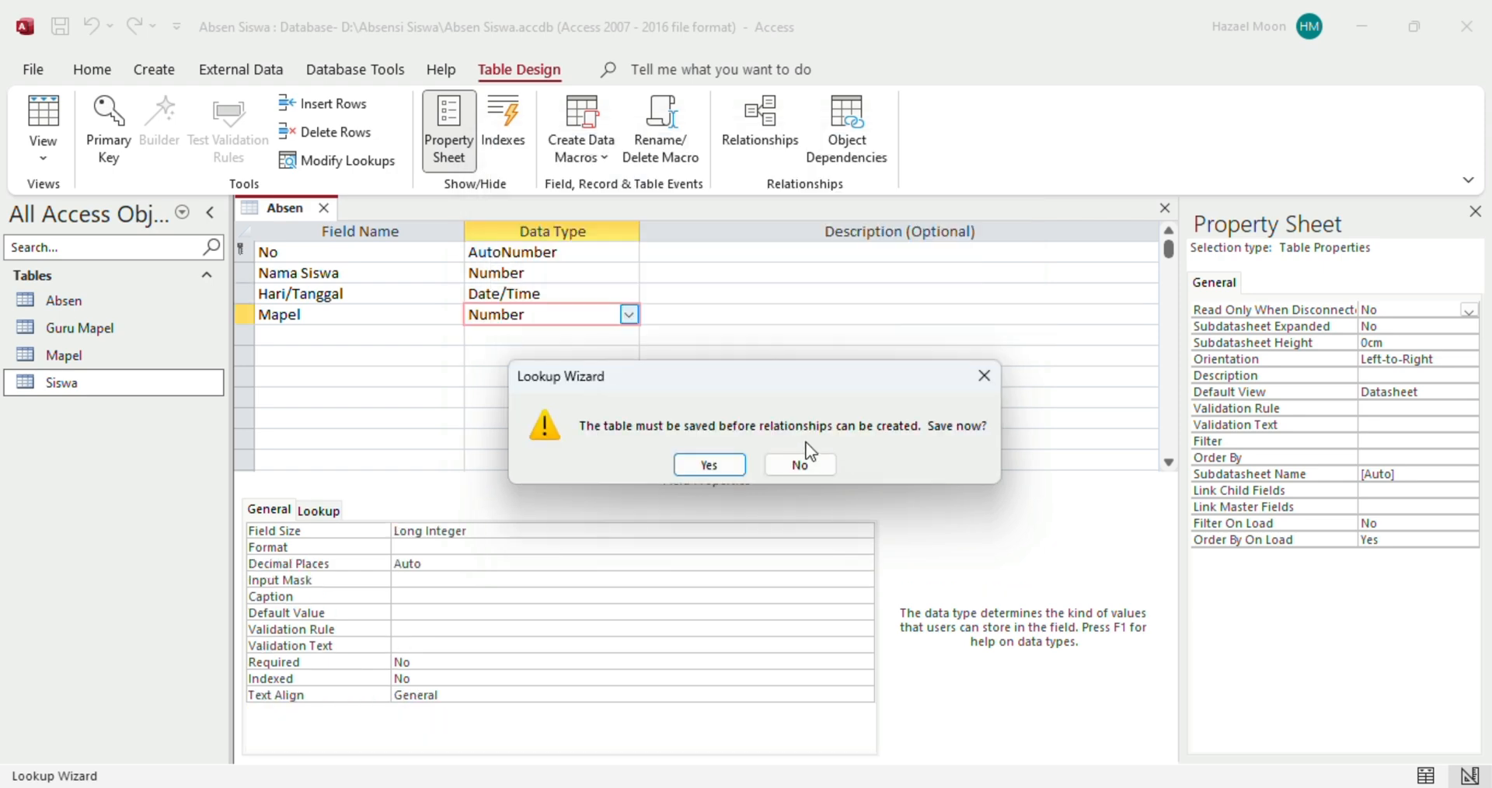
{"action": "left_click", "coordinate": [720, 467]}
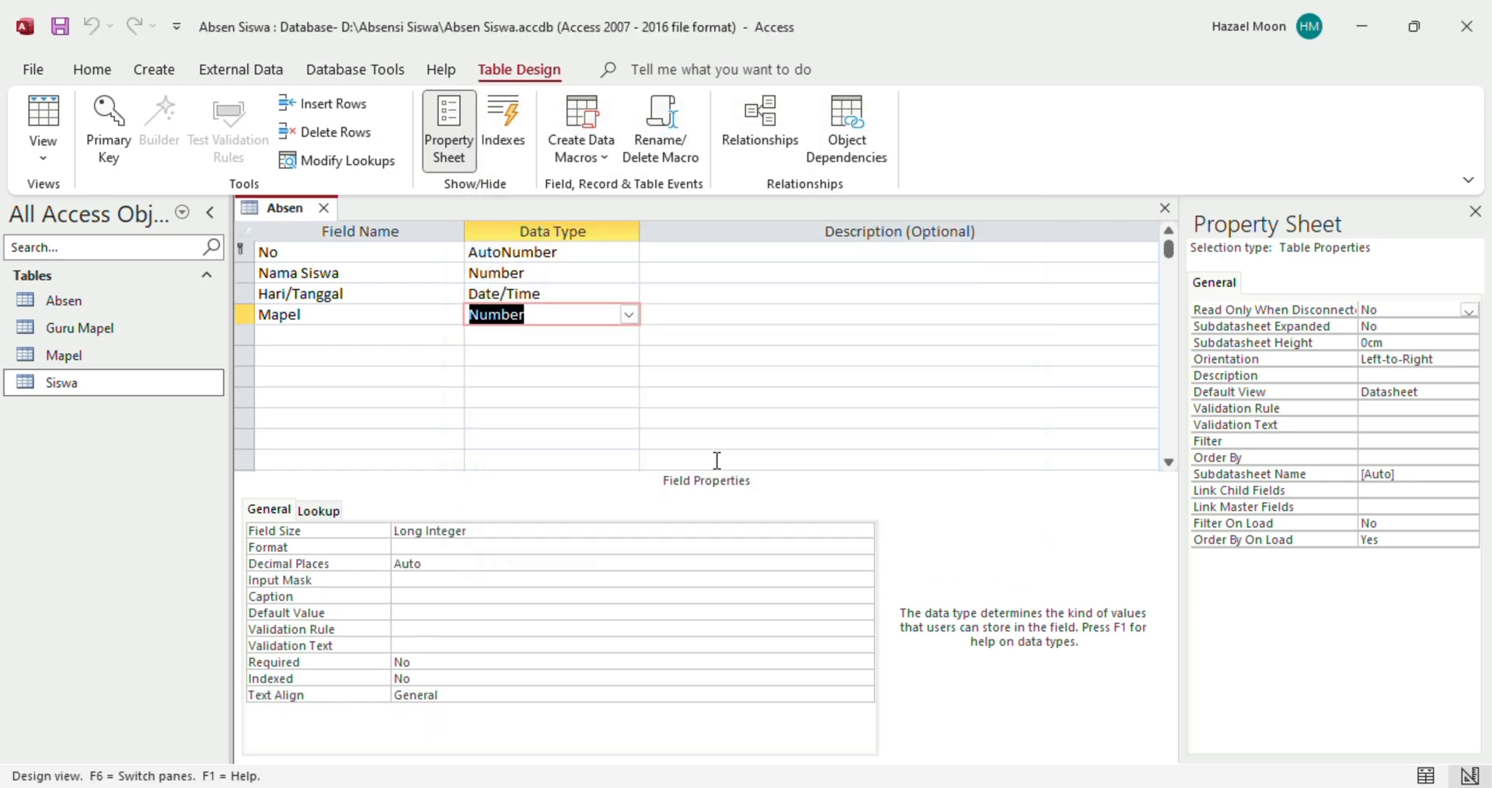
{"action": "left_click", "coordinate": [385, 339]}
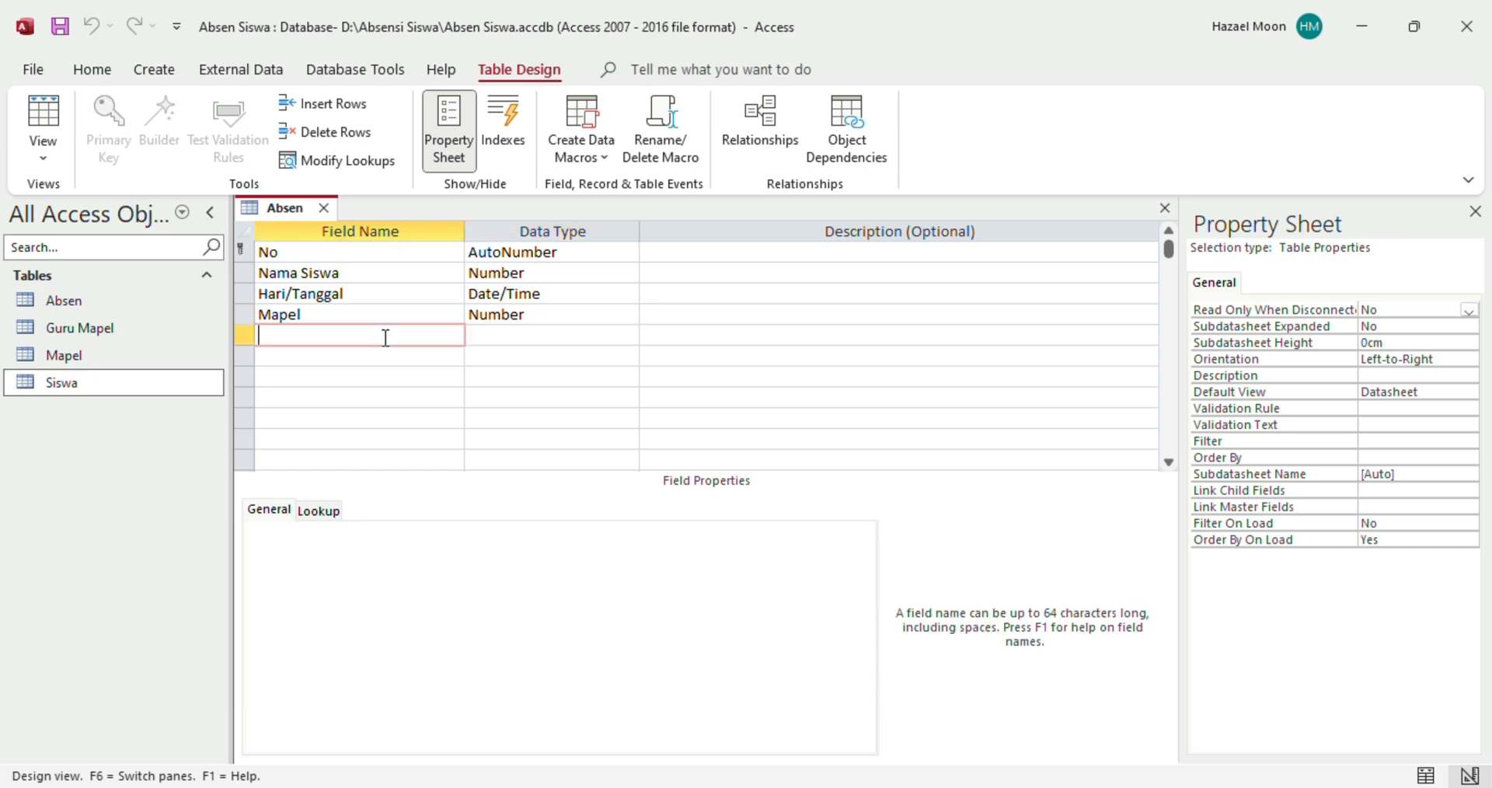
Add a Guru Mapel field looking up all fields of the Guru Mapel table
{"action": "type", "text": "Guru Mapel"}
{"action": "left_click", "coordinate": [523, 336]}
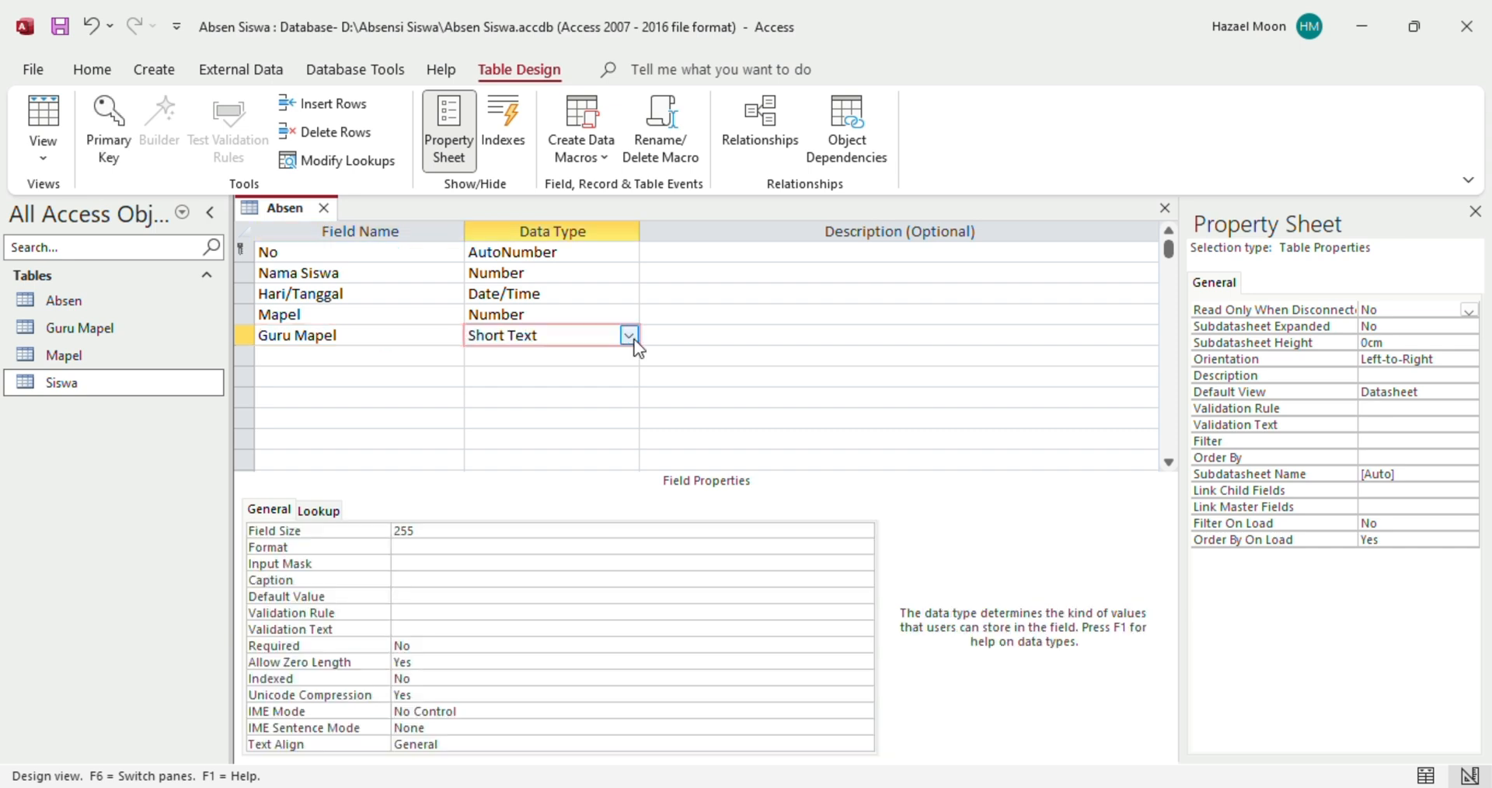
{"action": "left_click", "coordinate": [631, 342]}
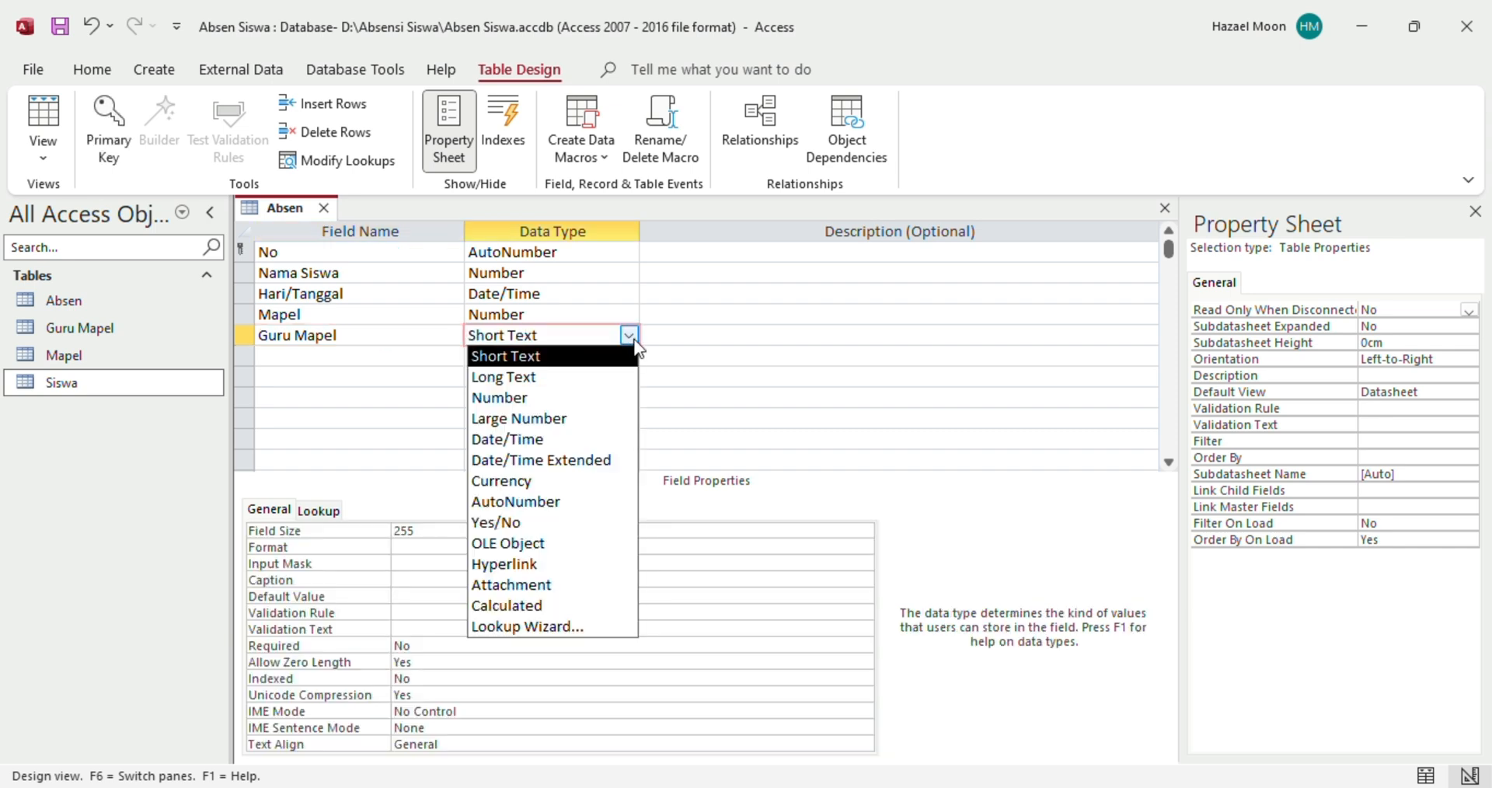
{"action": "left_click", "coordinate": [526, 628]}
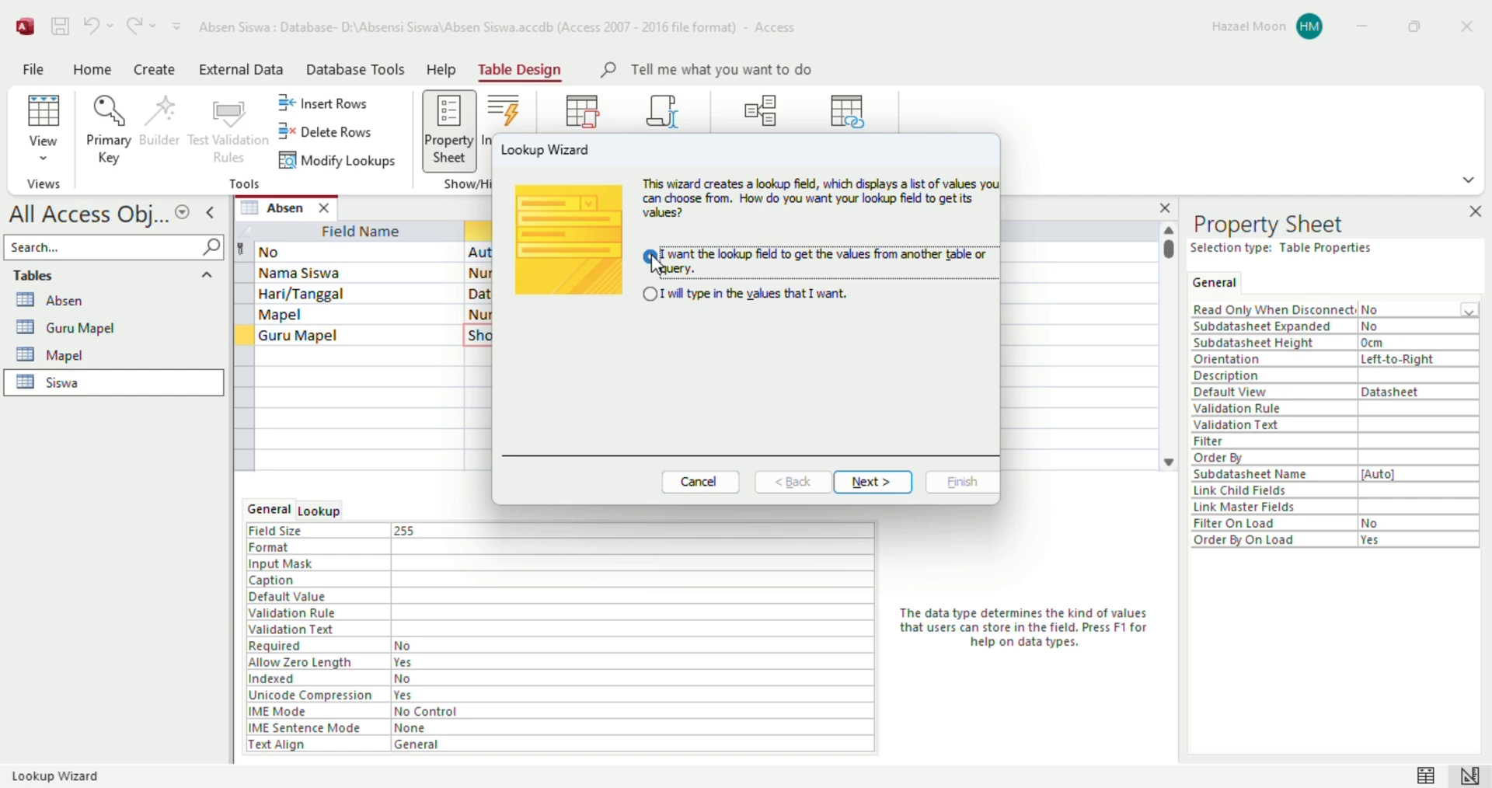
{"action": "left_click", "coordinate": [850, 482]}
{"action": "left_click", "coordinate": [714, 246]}
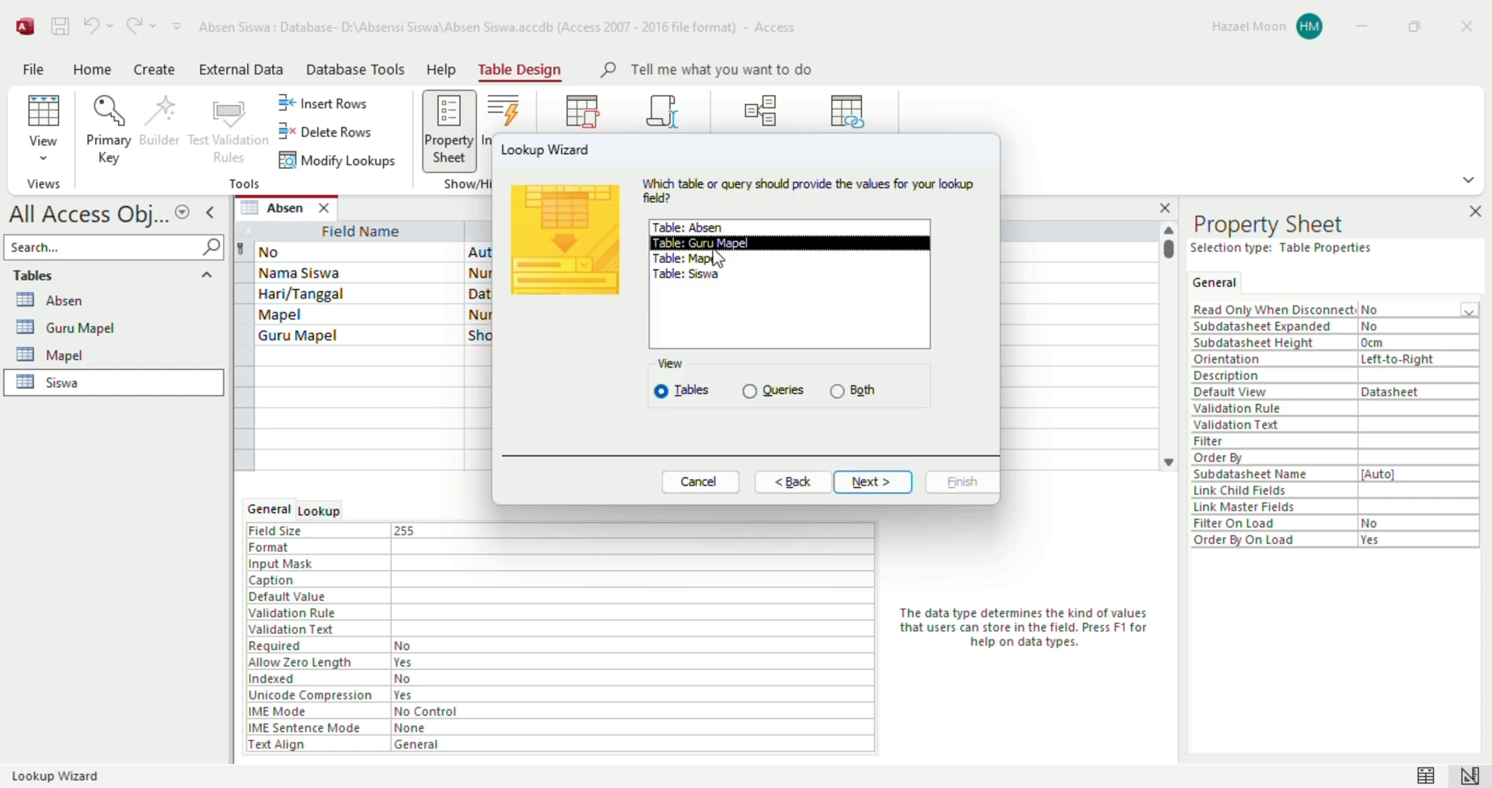
{"action": "left_click", "coordinate": [873, 482]}
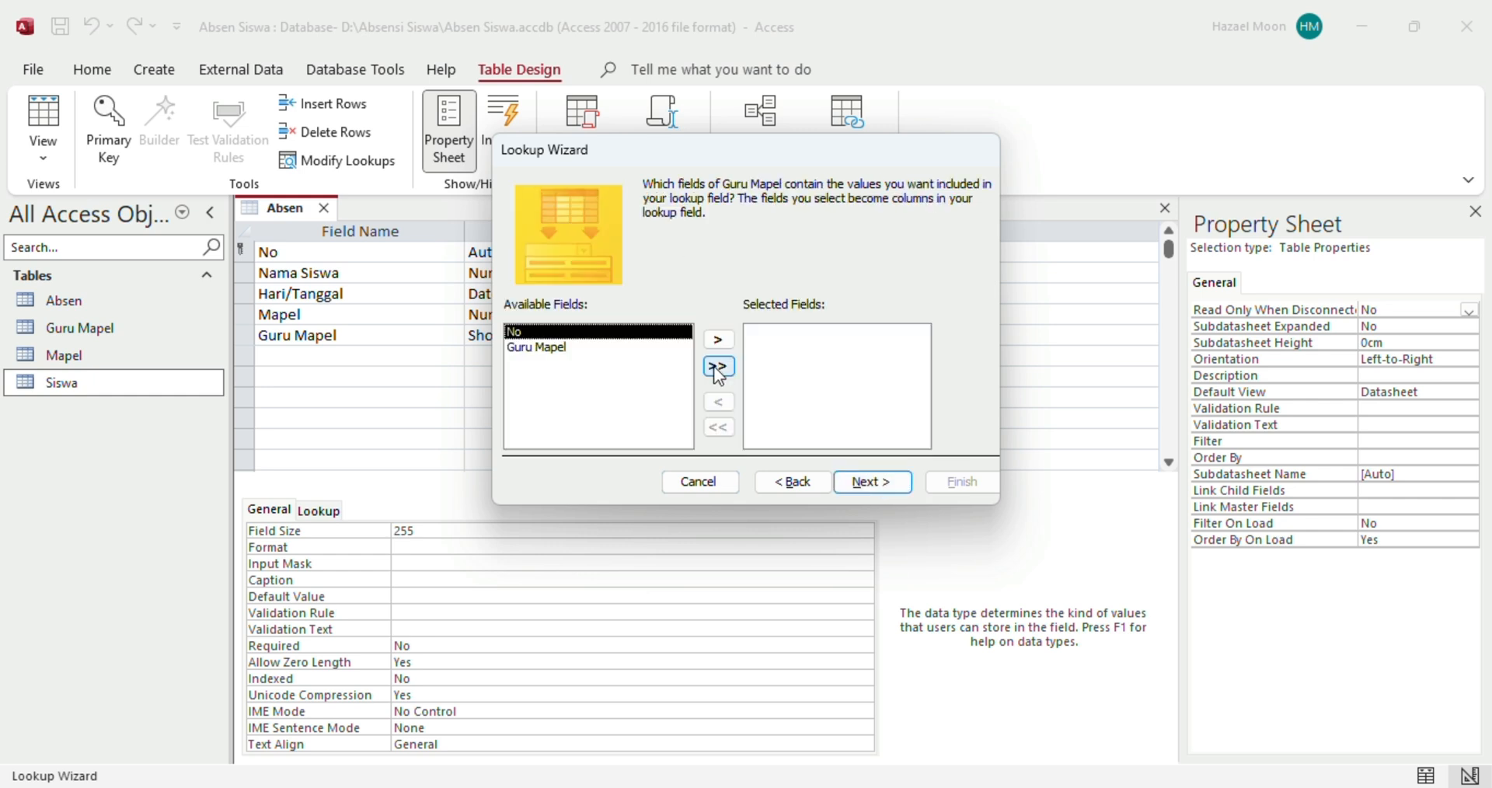
{"action": "left_click", "coordinate": [719, 367]}
Finish the Guru Mapel lookup, save Absen, then select Excel's JAM MAPEL column to row 14
{"action": "left_click", "coordinate": [857, 482]}
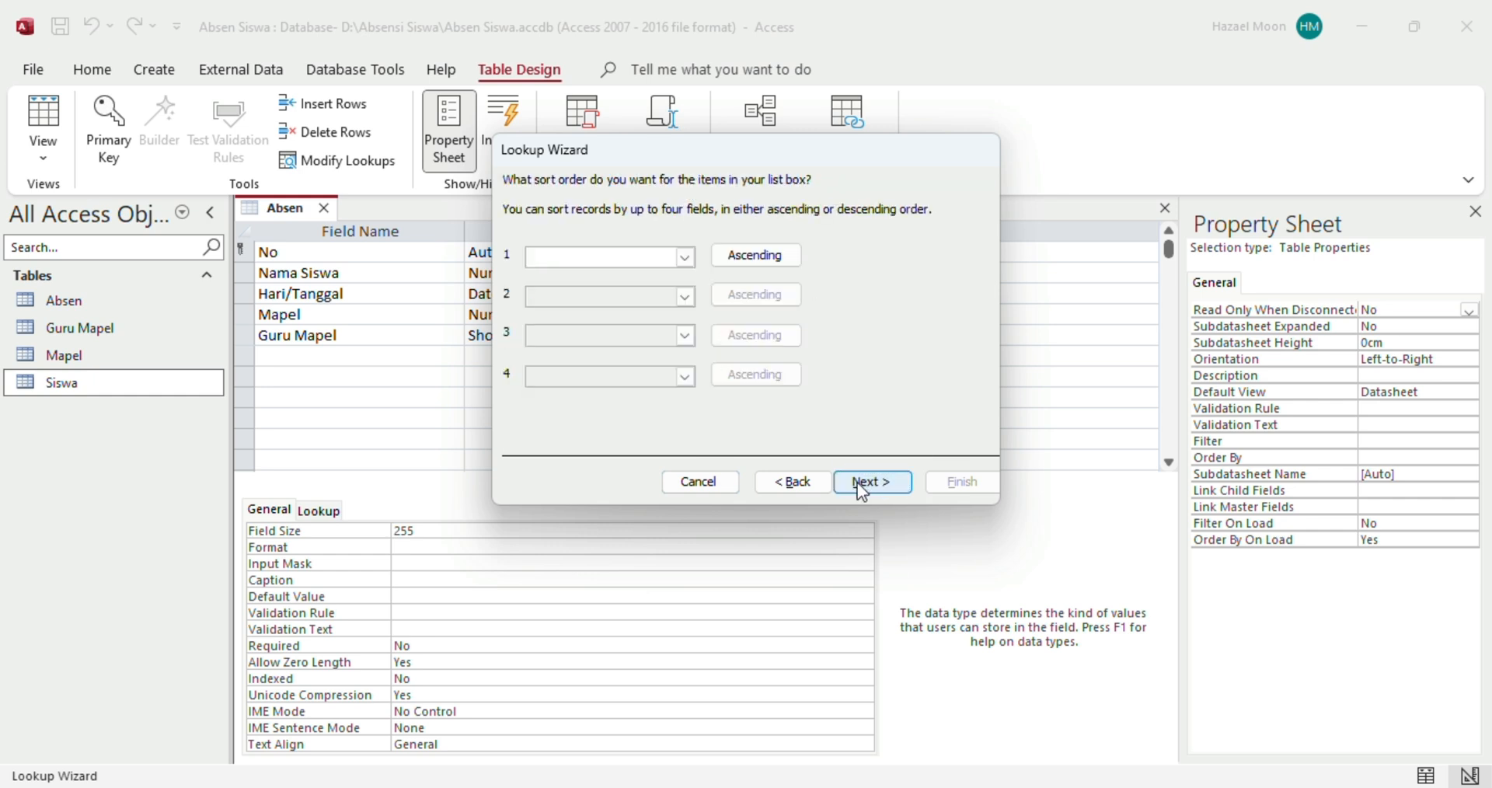
{"action": "left_click", "coordinate": [860, 483]}
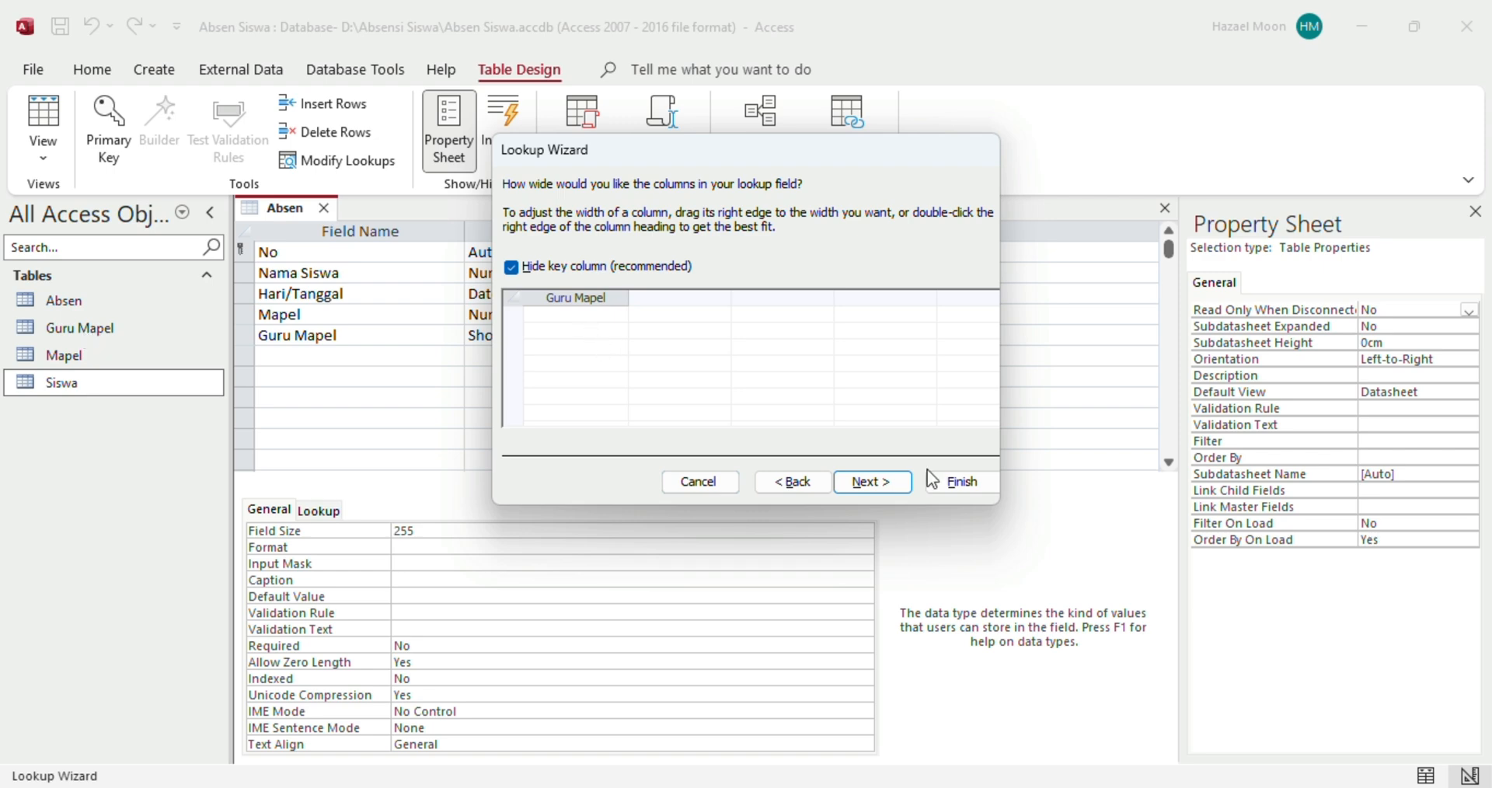
{"action": "left_click", "coordinate": [893, 483]}
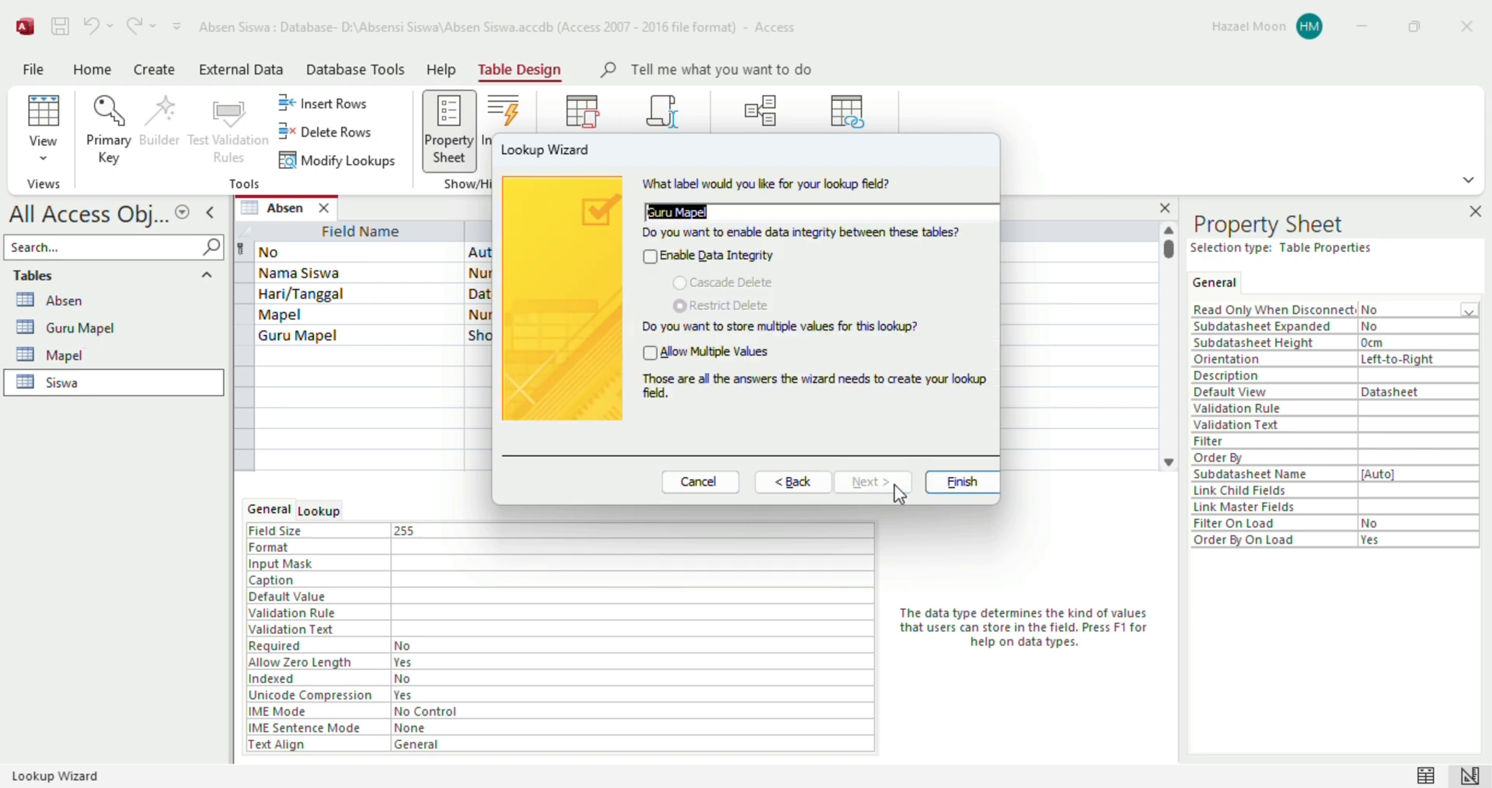
{"action": "left_click", "coordinate": [962, 488]}
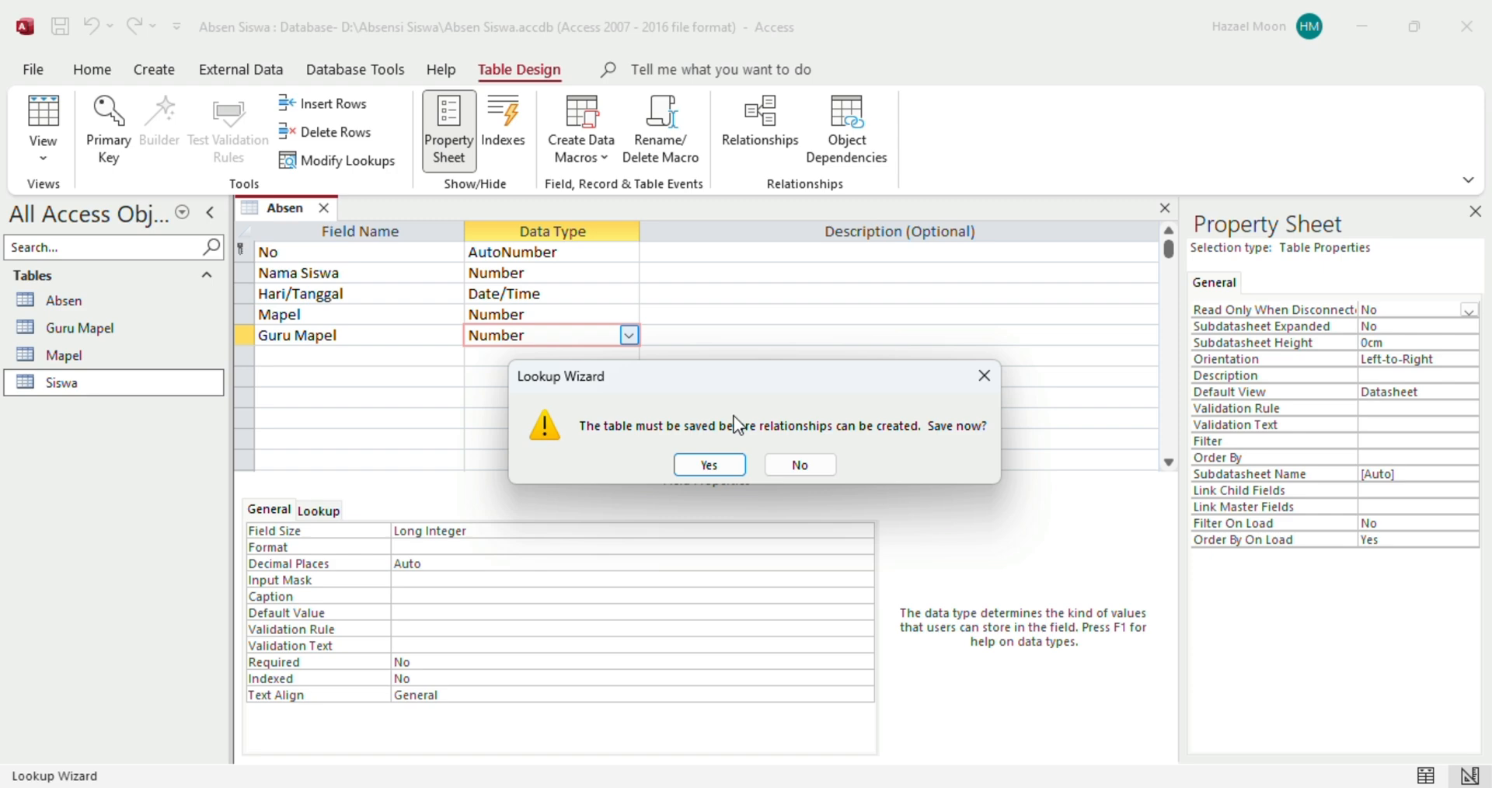
{"action": "left_click", "coordinate": [708, 464]}
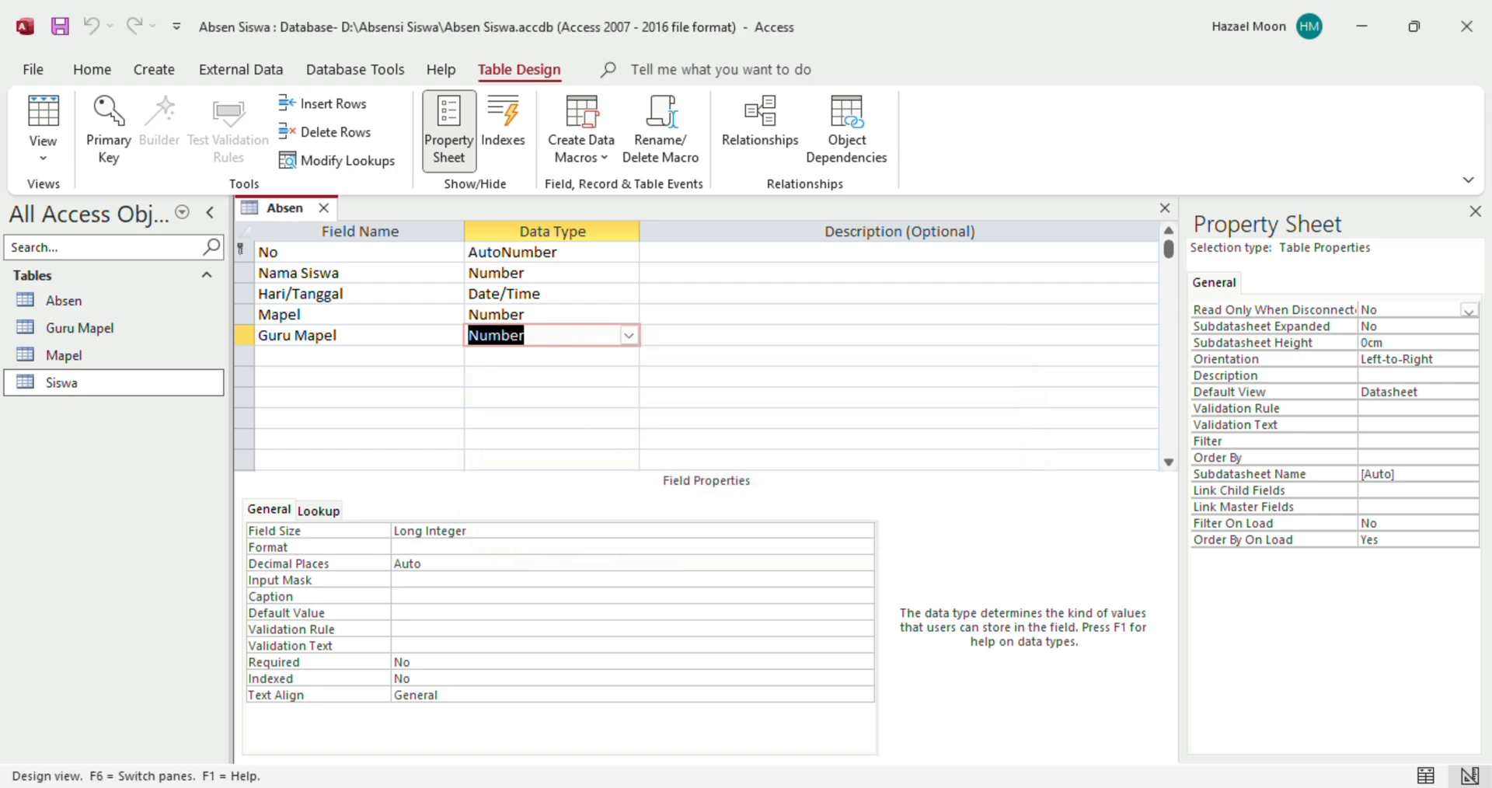
{"action": "left_click", "coordinate": [990, 734]}
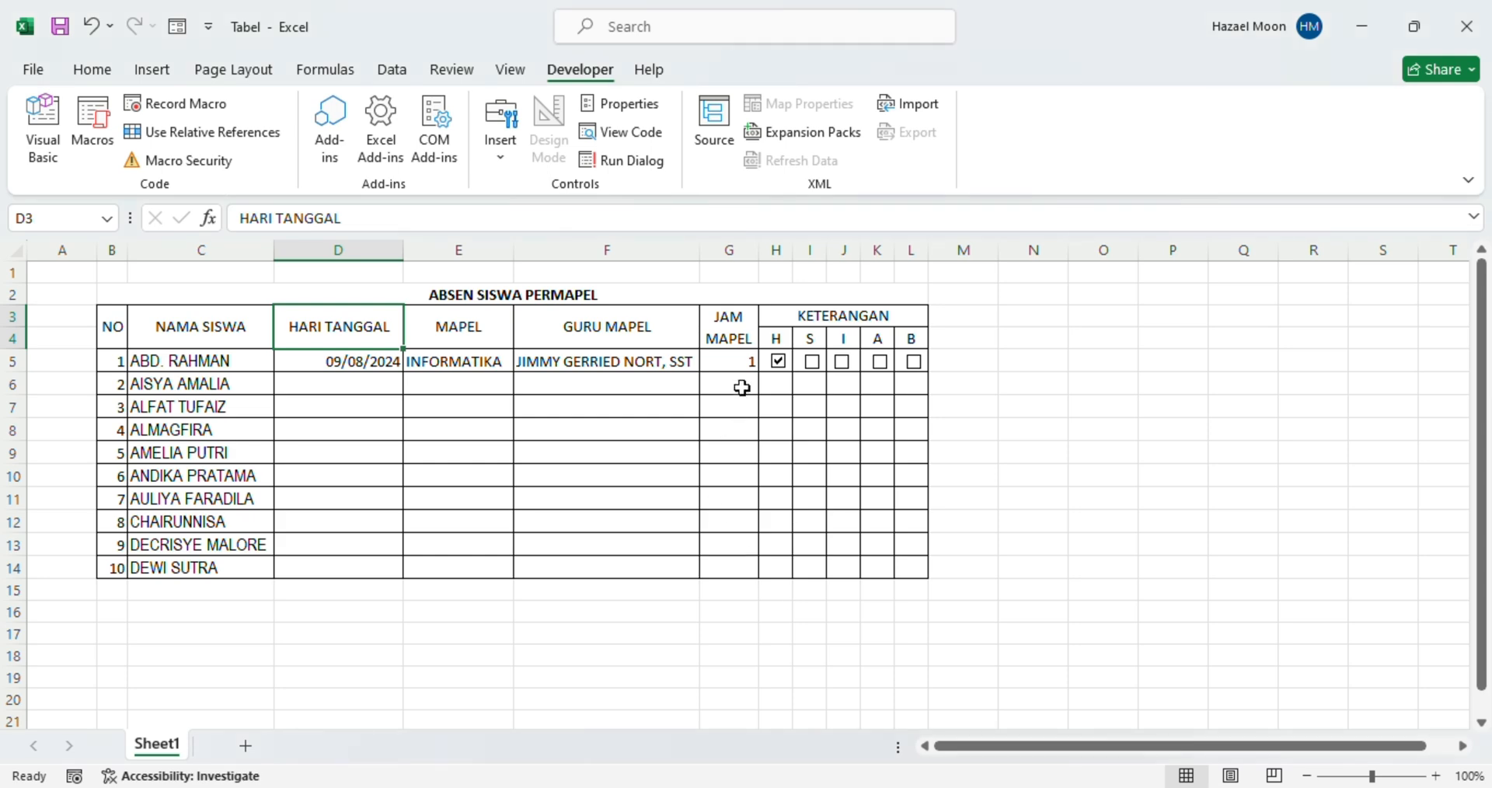
{"action": "left_click_drag", "start_coordinate": [735, 335], "coordinate": [730, 573]}
Add a Jam Mapel field as a lookup with manually typed values
{"action": "mouse_move", "coordinate": [1108, 785]}
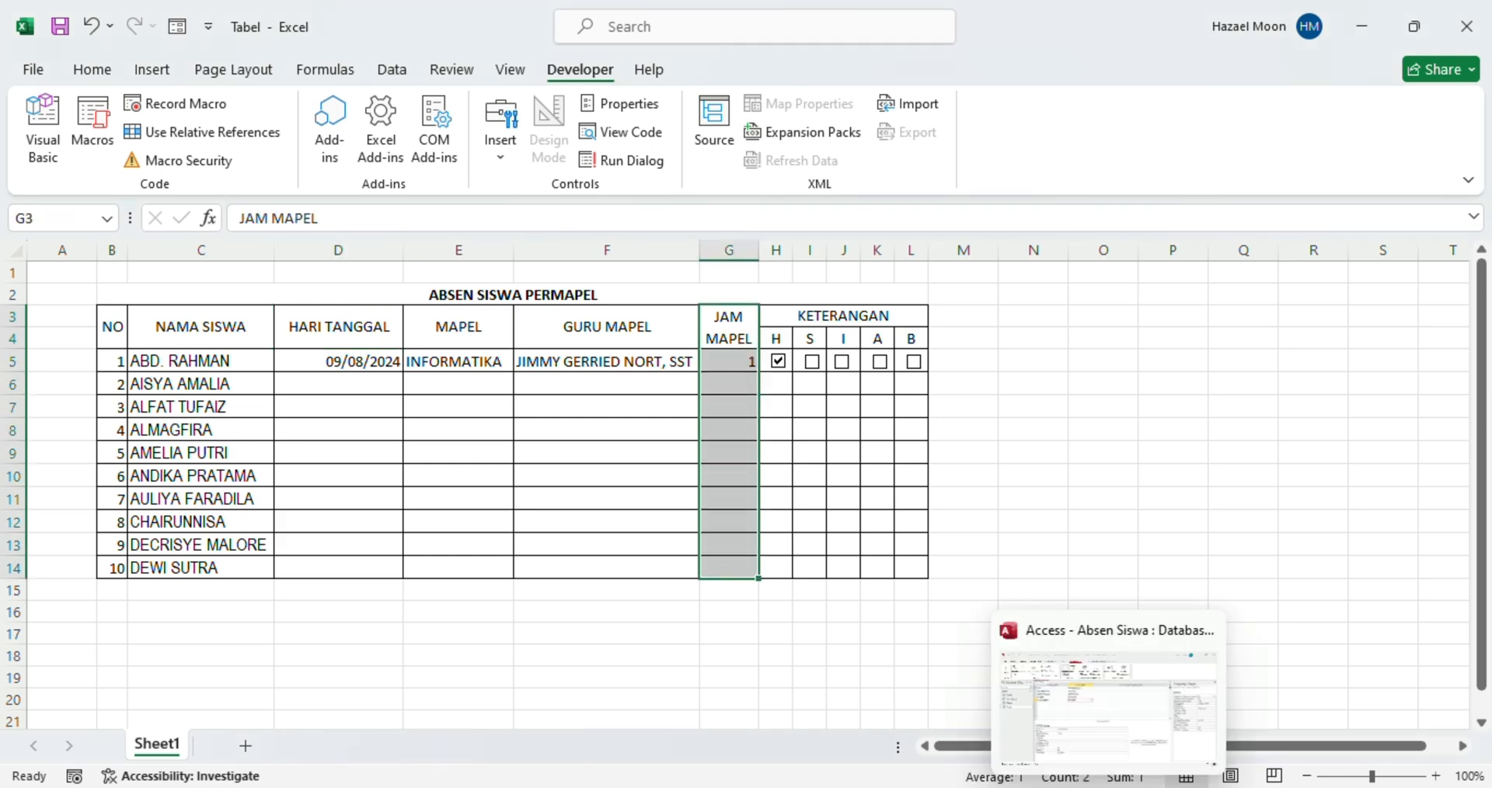
{"action": "left_click", "coordinate": [1080, 732]}
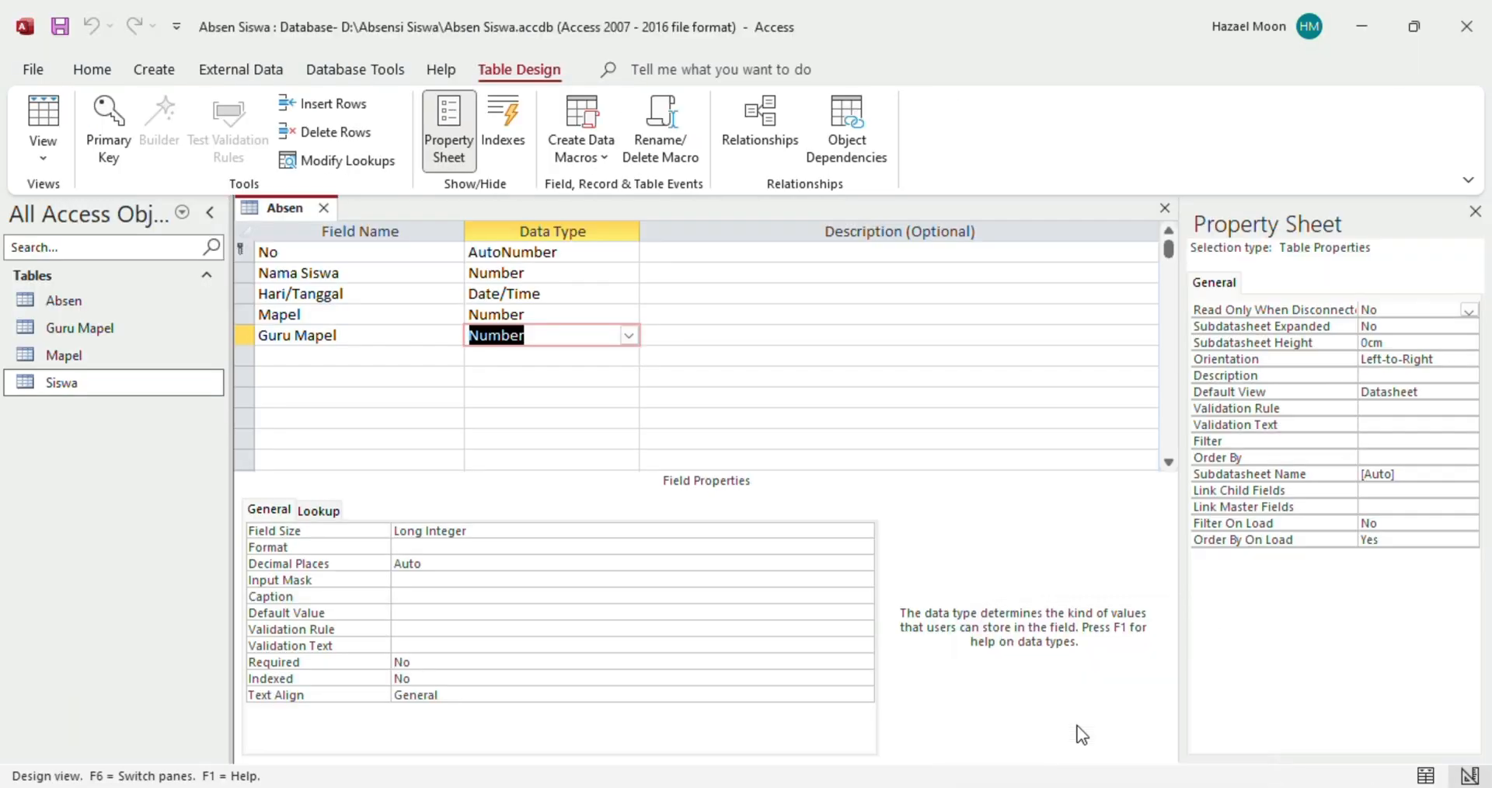
{"action": "left_click", "coordinate": [347, 362]}
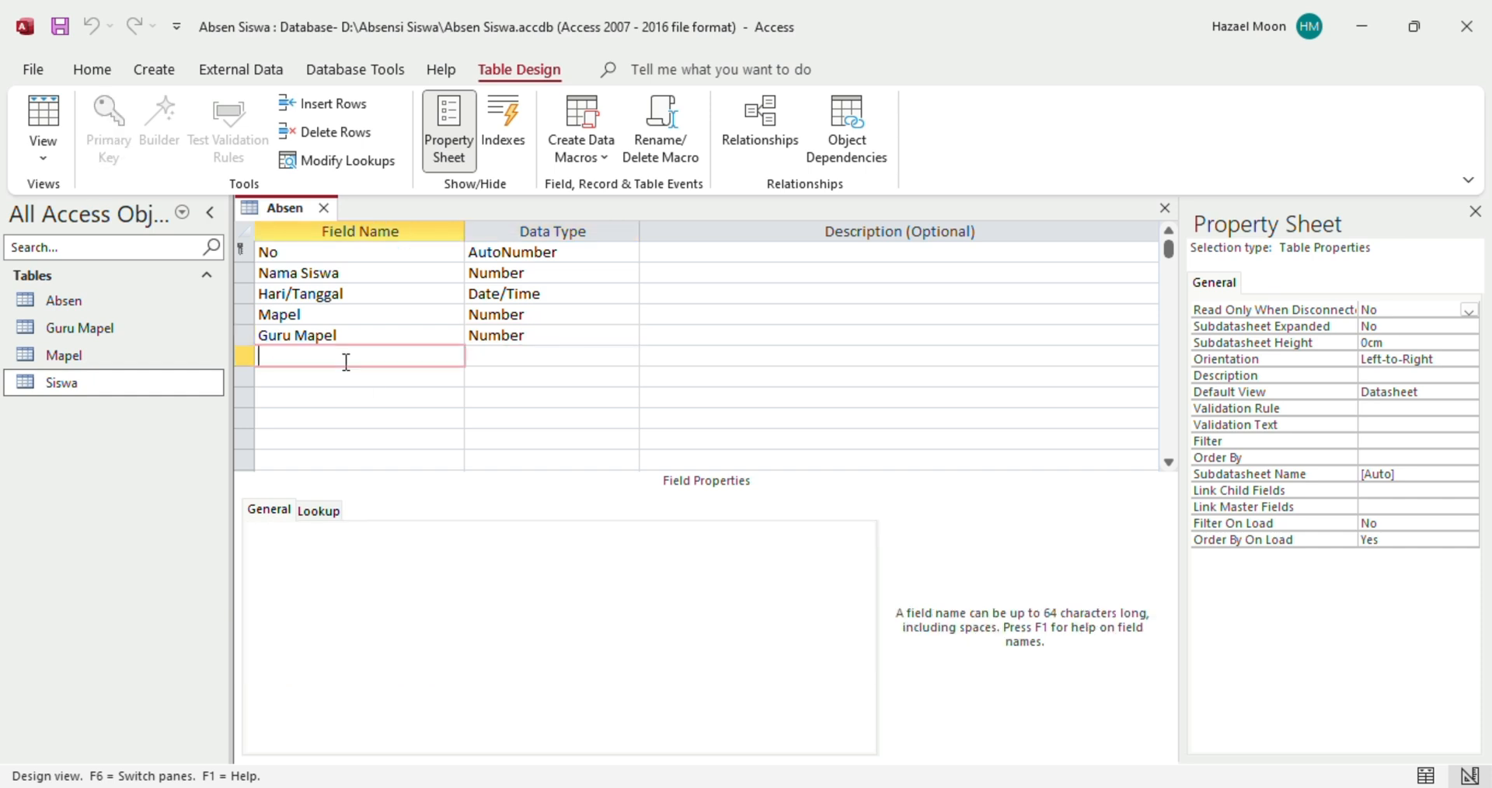
{"action": "type", "text": "Jam Mapel"}
{"action": "left_click", "coordinate": [535, 359]}
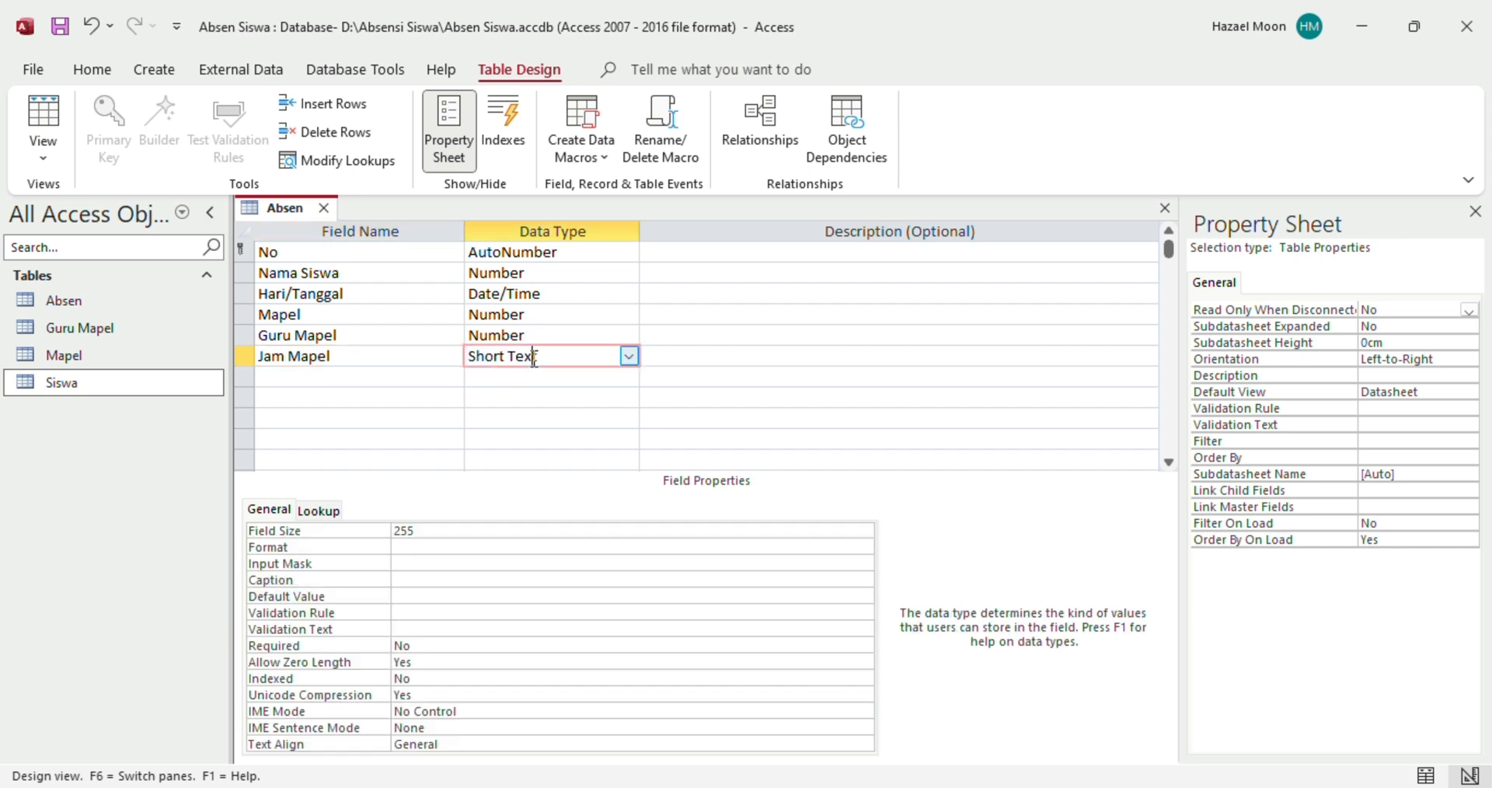
{"action": "left_click", "coordinate": [630, 356]}
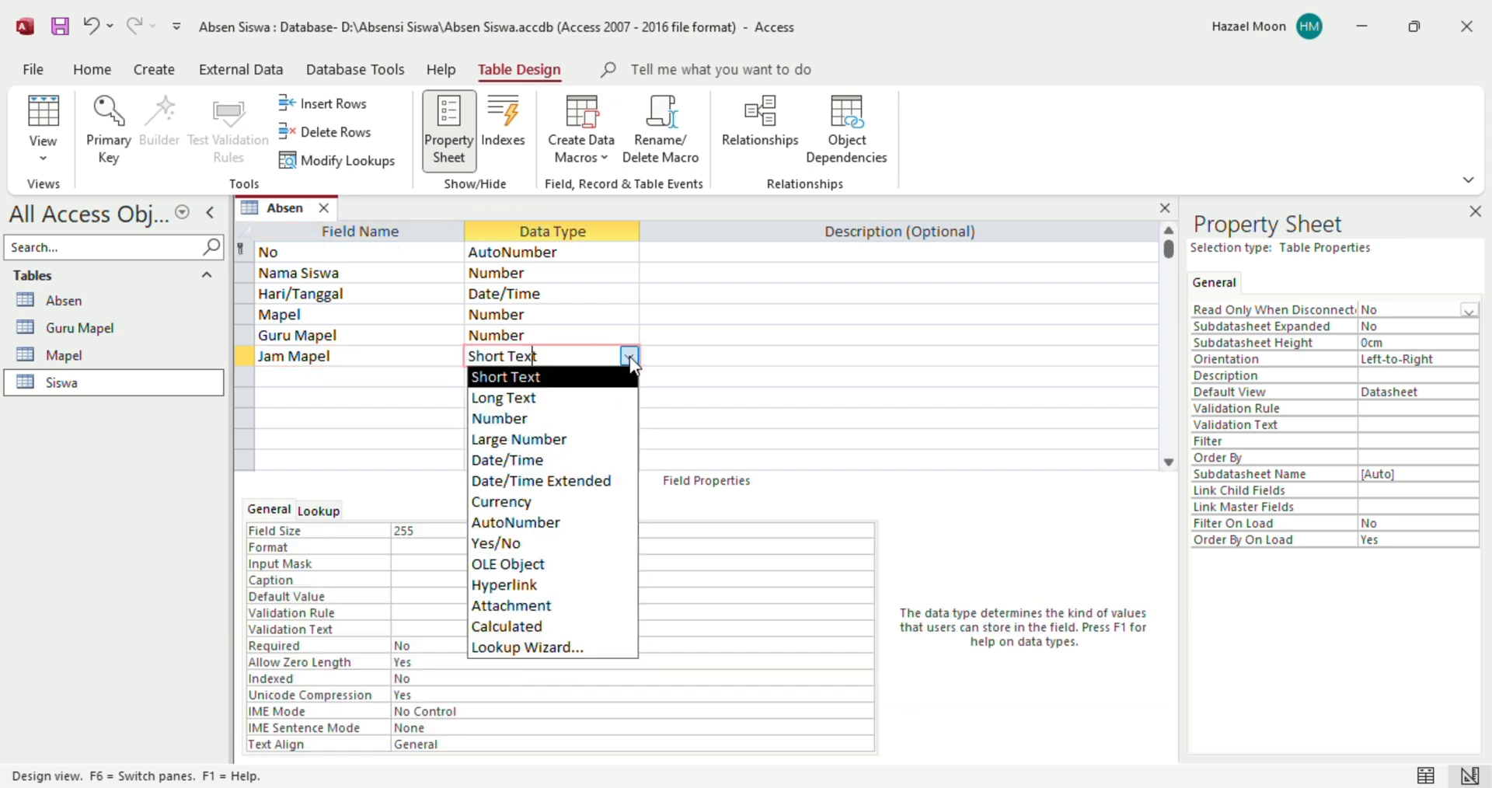
{"action": "left_click", "coordinate": [515, 652]}
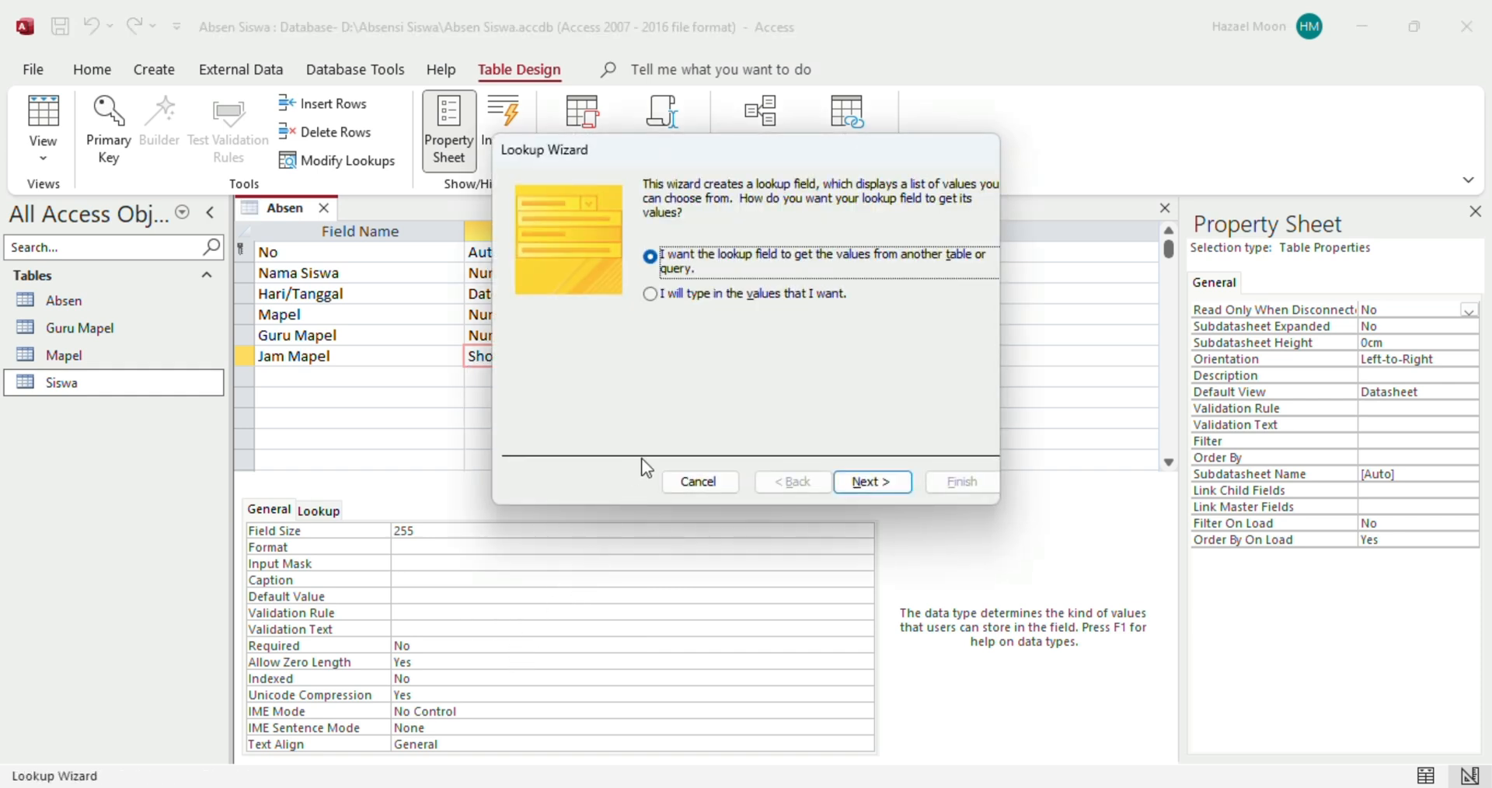
{"action": "left_click", "coordinate": [655, 299]}
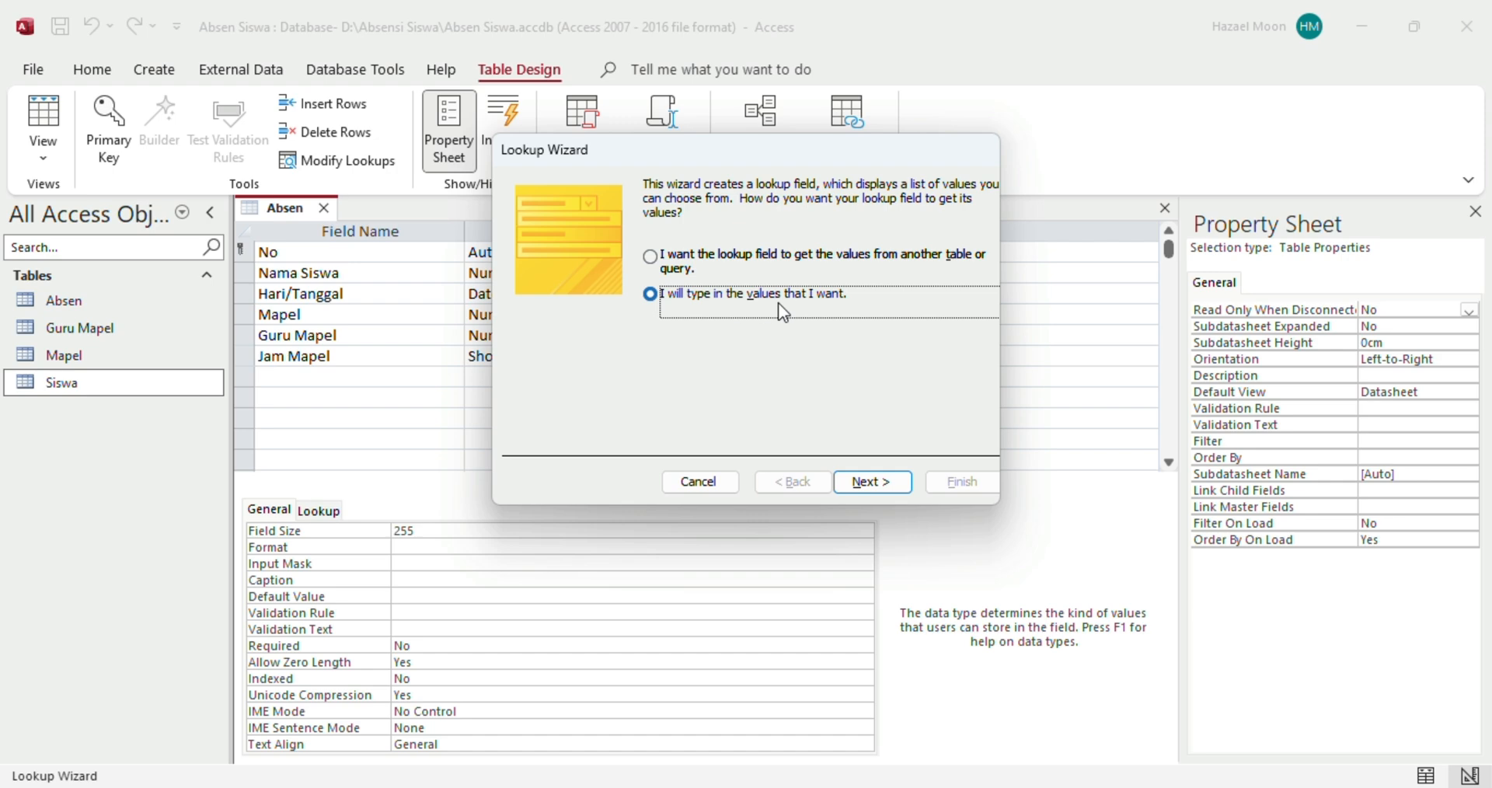
{"action": "left_click", "coordinate": [864, 483]}
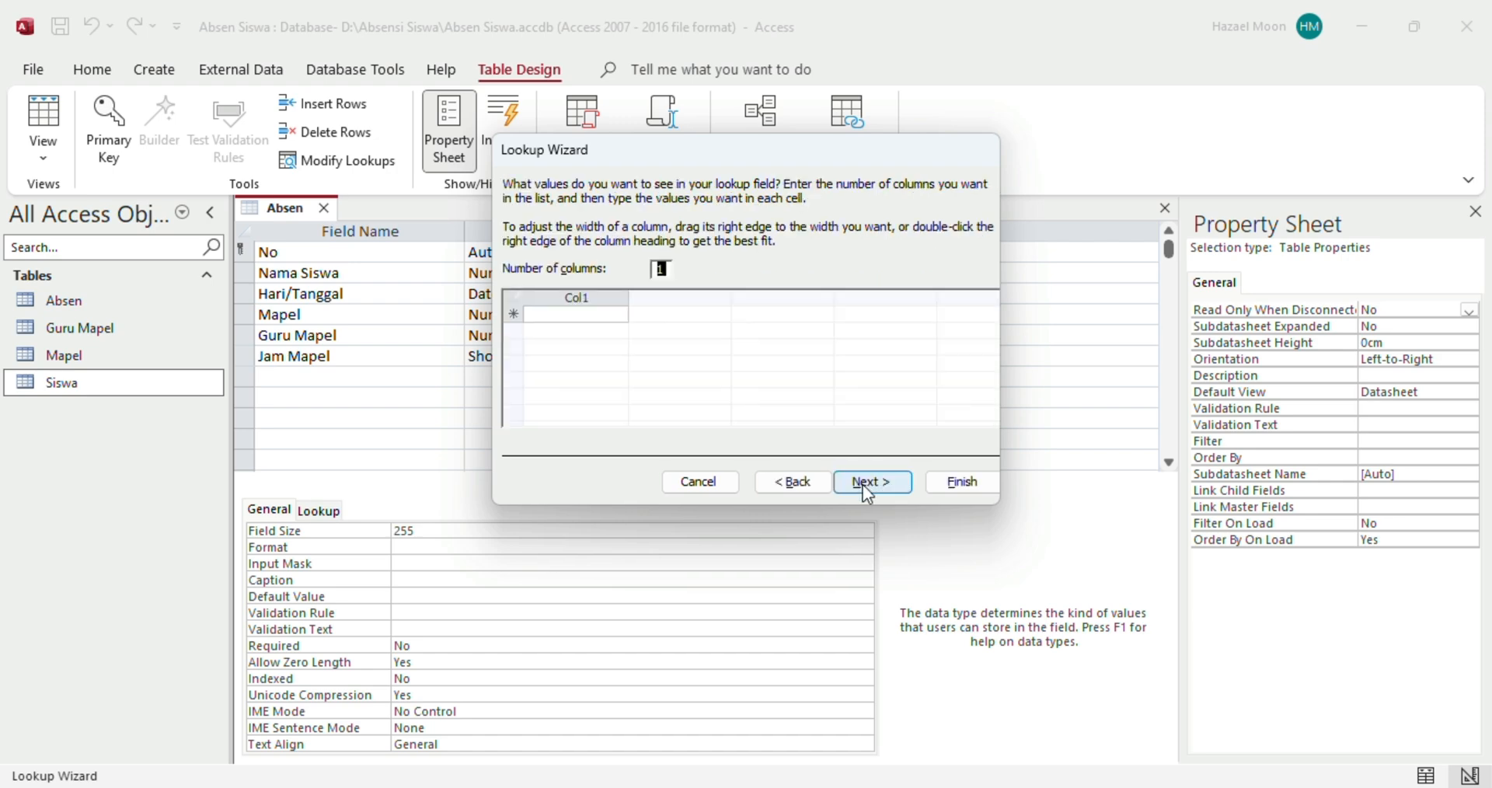
Enter the values 1 through 9 in Col1 and finish the wizard with the label Jam Mapel
{"action": "left_click", "coordinate": [606, 316]}
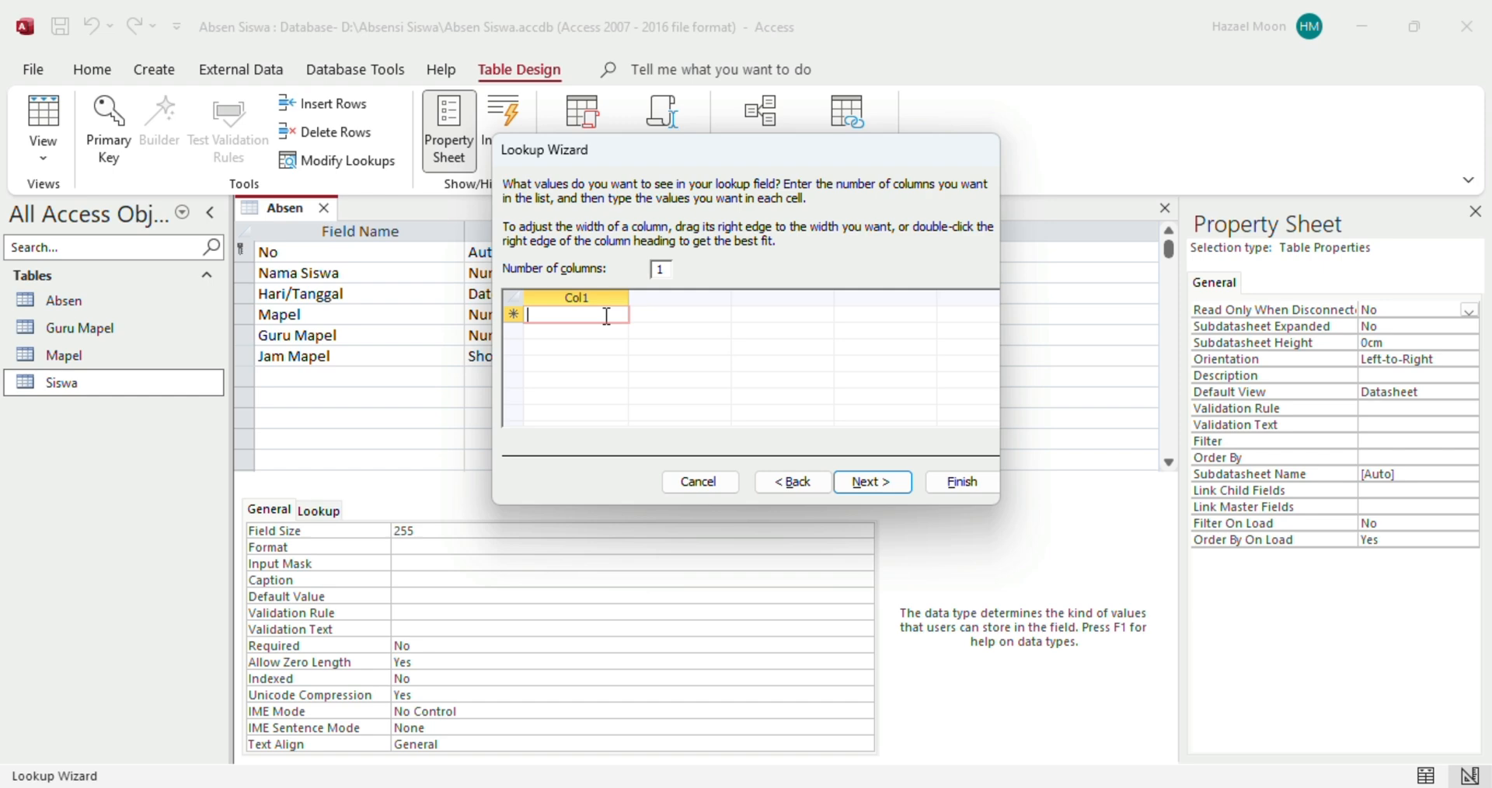
{"action": "type", "text": "1"}
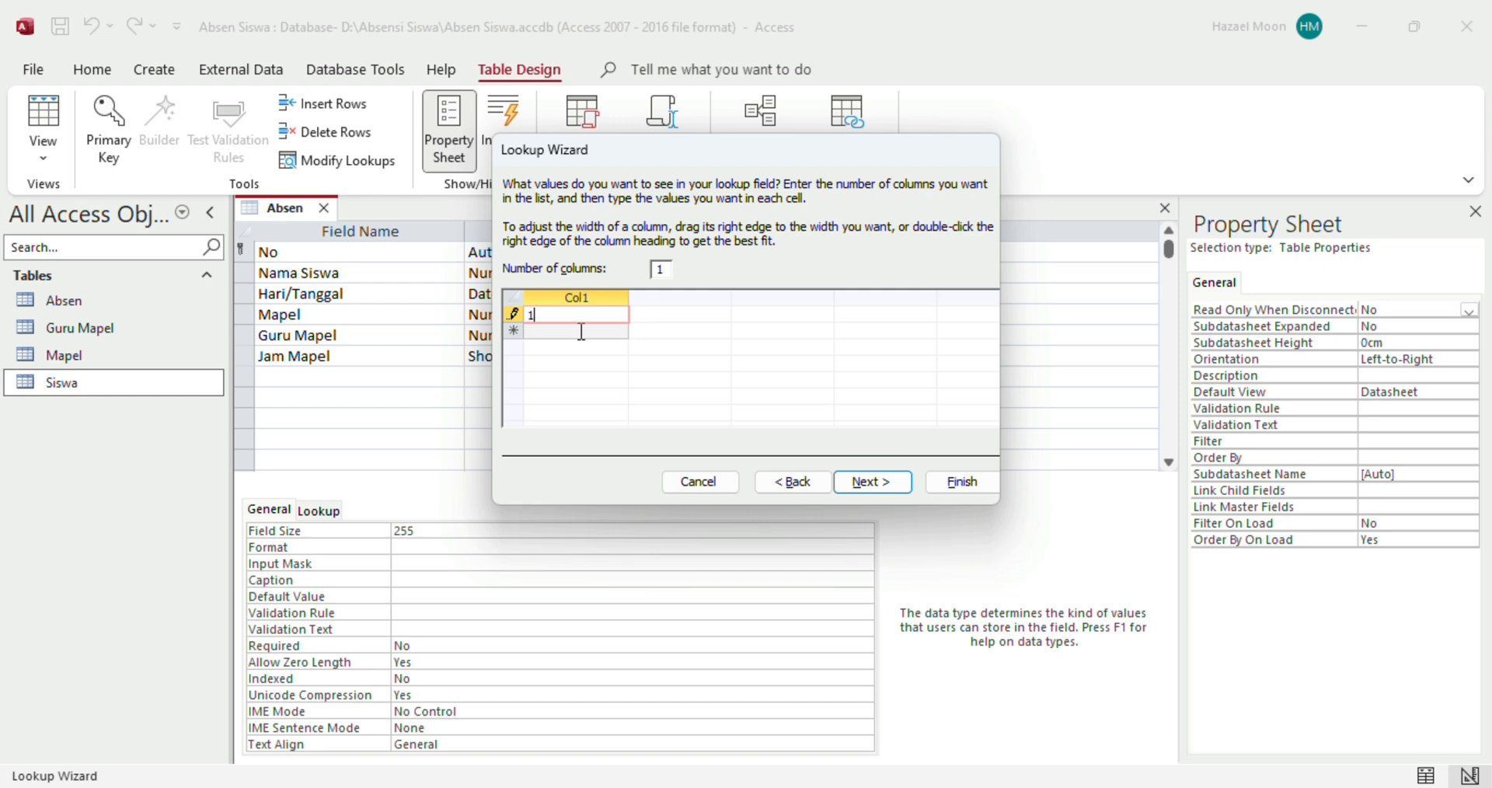
{"action": "left_click", "coordinate": [581, 332]}
{"action": "type", "text": "2"}
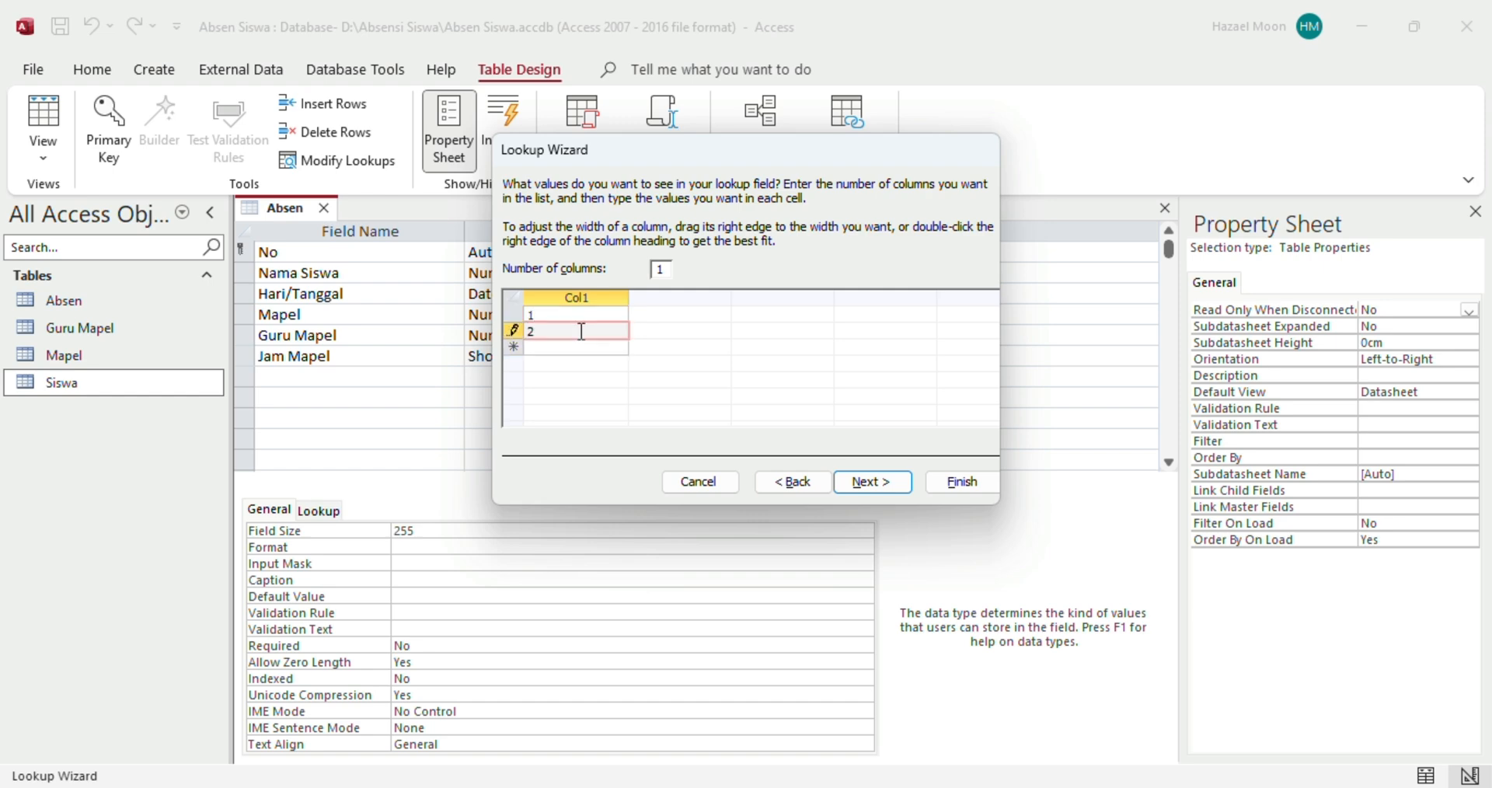
{"action": "left_click", "coordinate": [595, 349]}
{"action": "type", "text": "3"}
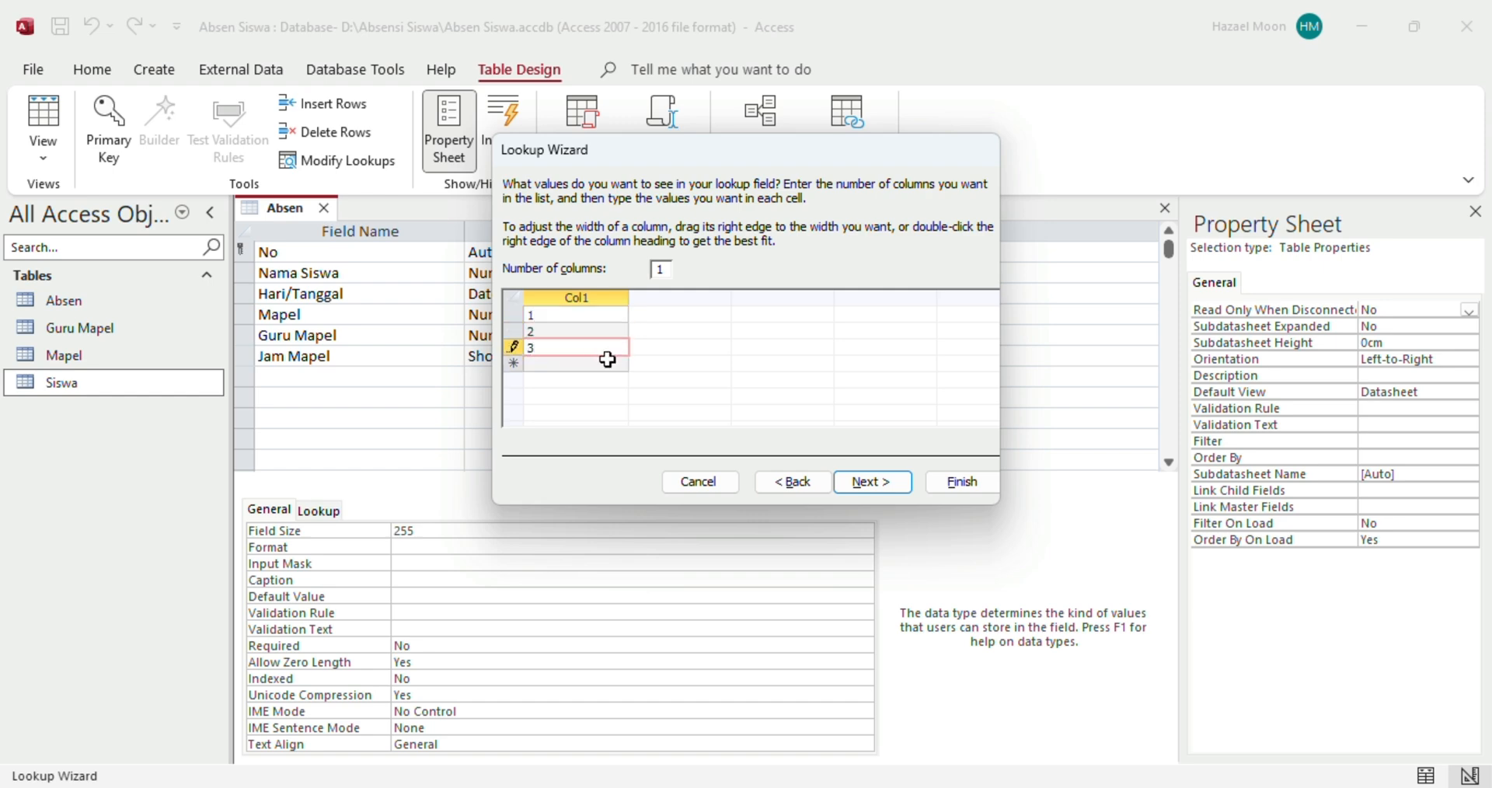
{"action": "key", "text": "Return"}
{"action": "type", "text": "4"}
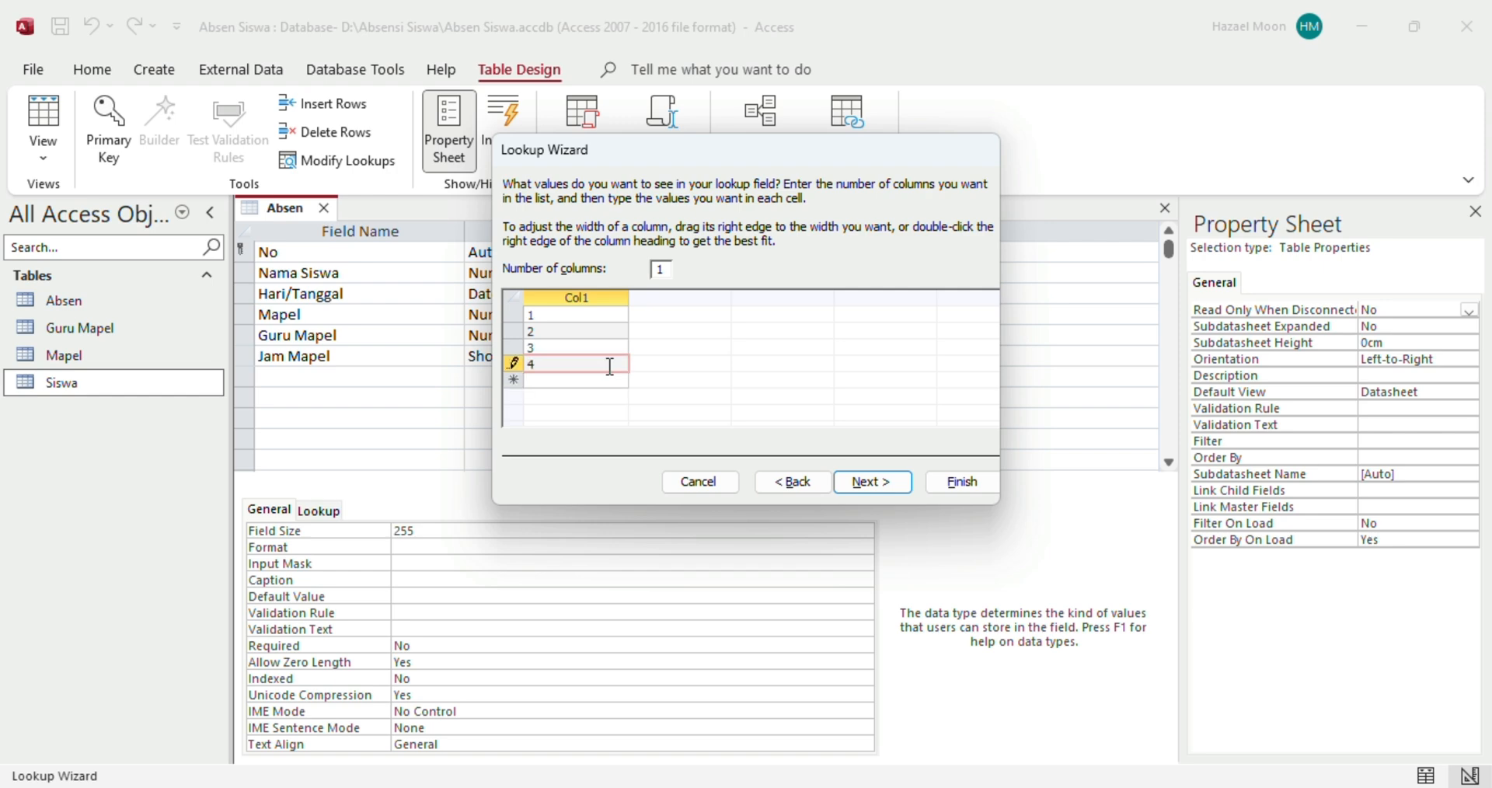
{"action": "type", "text": "5"}
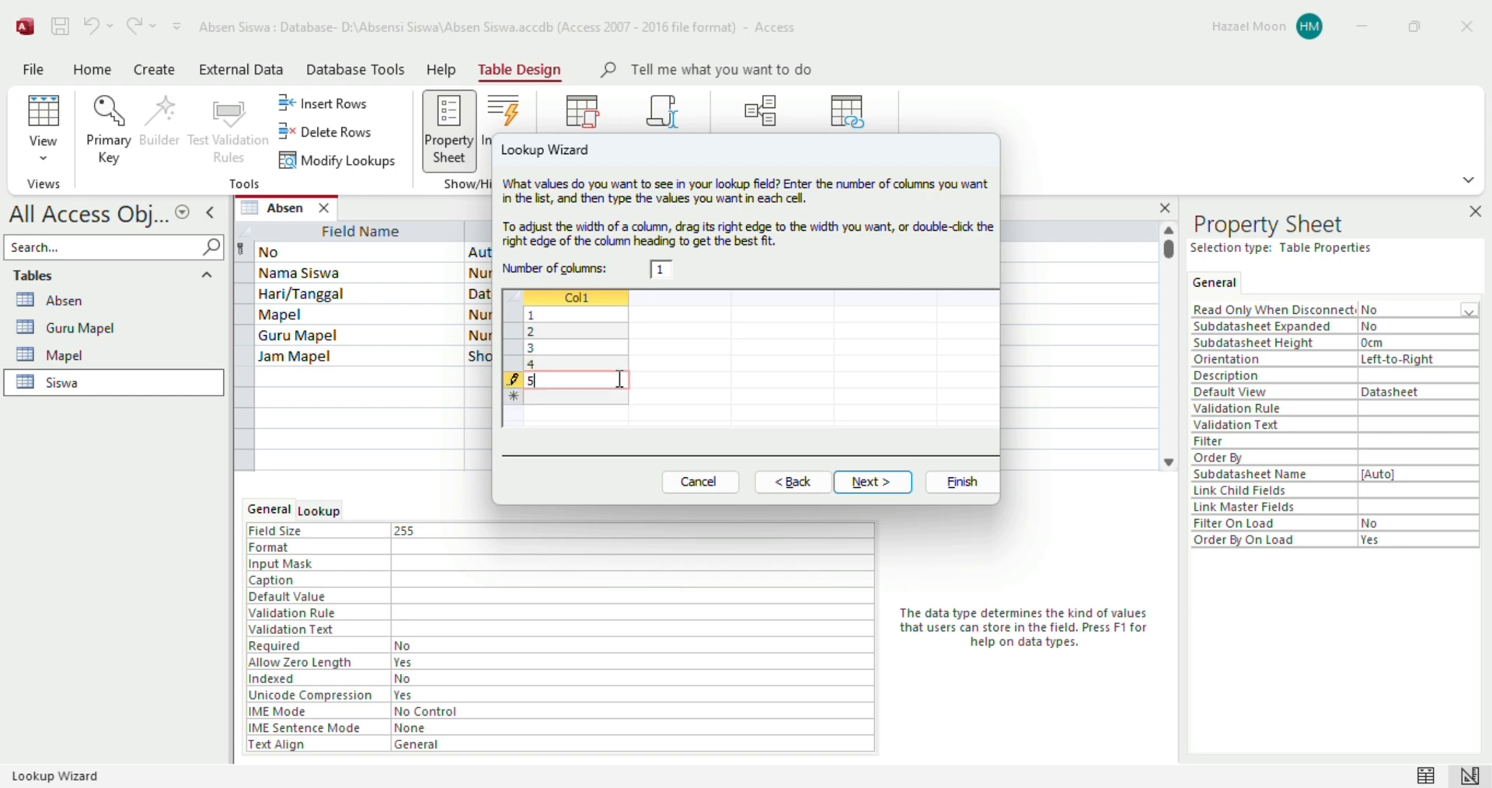
{"action": "key", "text": "Return"}
{"action": "type", "text": "6"}
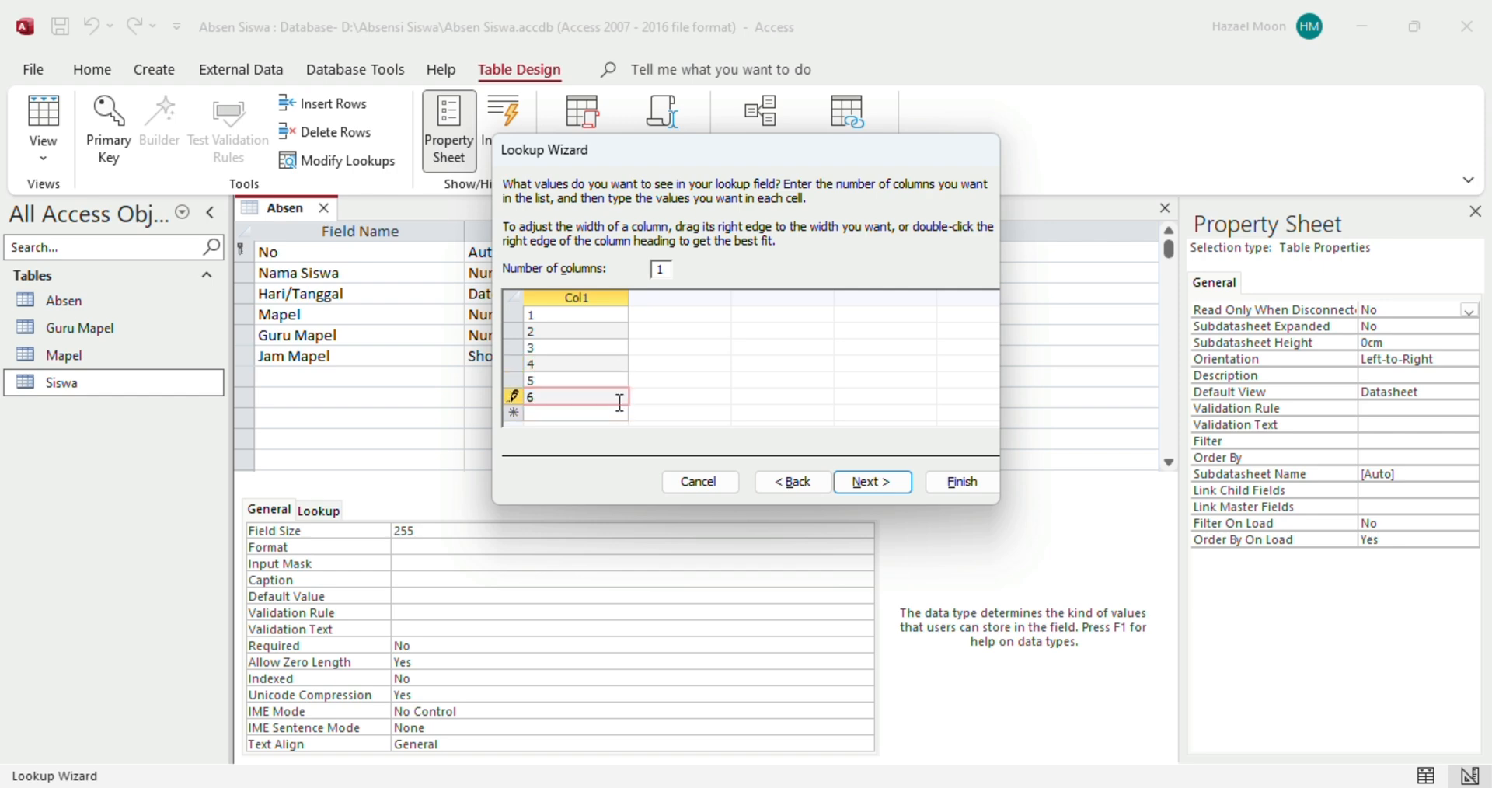
{"action": "key", "text": "Return"}
{"action": "type", "text": "7"}
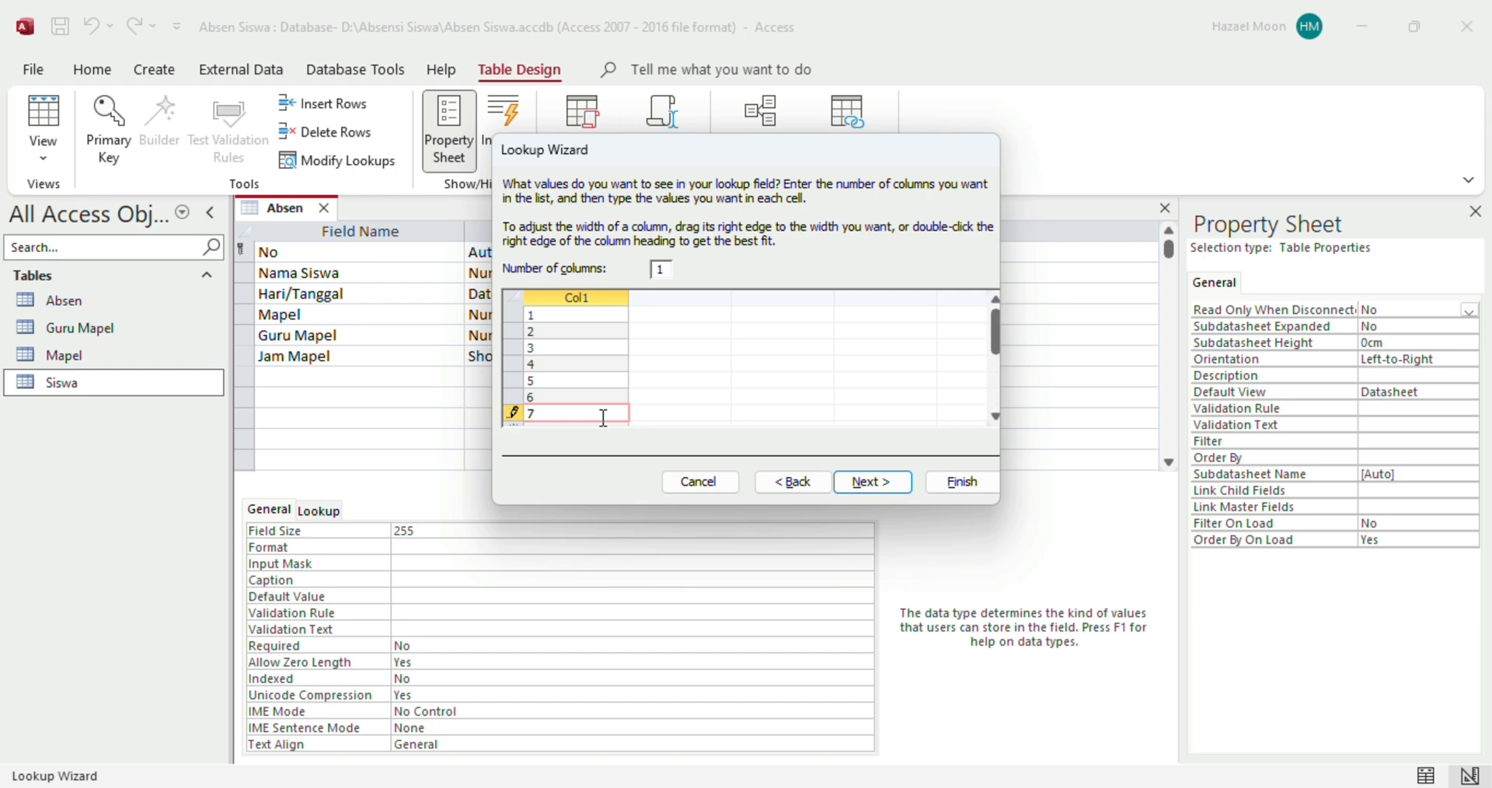
{"action": "left_click", "coordinate": [996, 418]}
{"action": "left_click", "coordinate": [996, 418]}
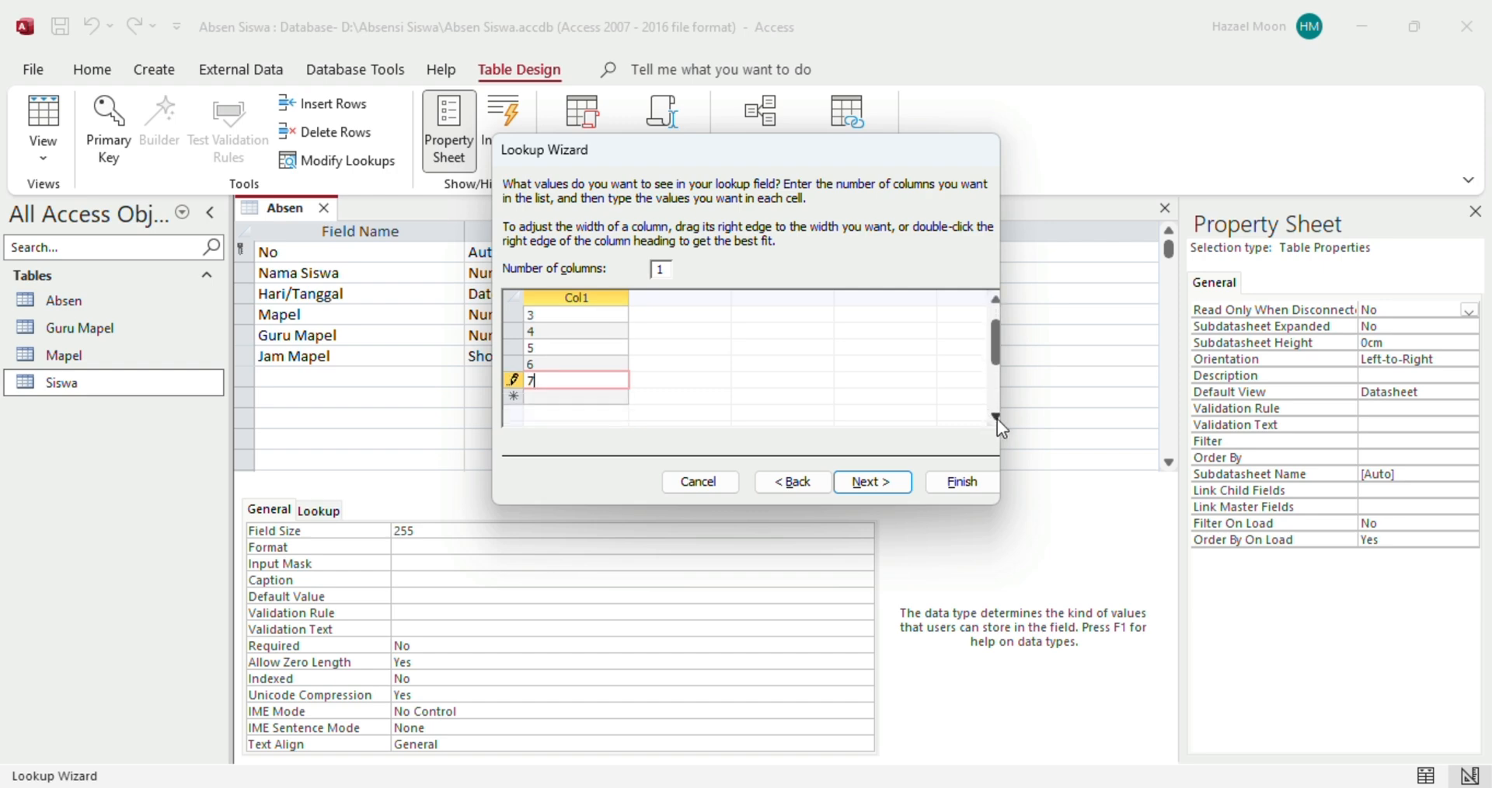
{"action": "left_click", "coordinate": [996, 419]}
{"action": "left_click", "coordinate": [996, 418]}
{"action": "left_click", "coordinate": [597, 361]}
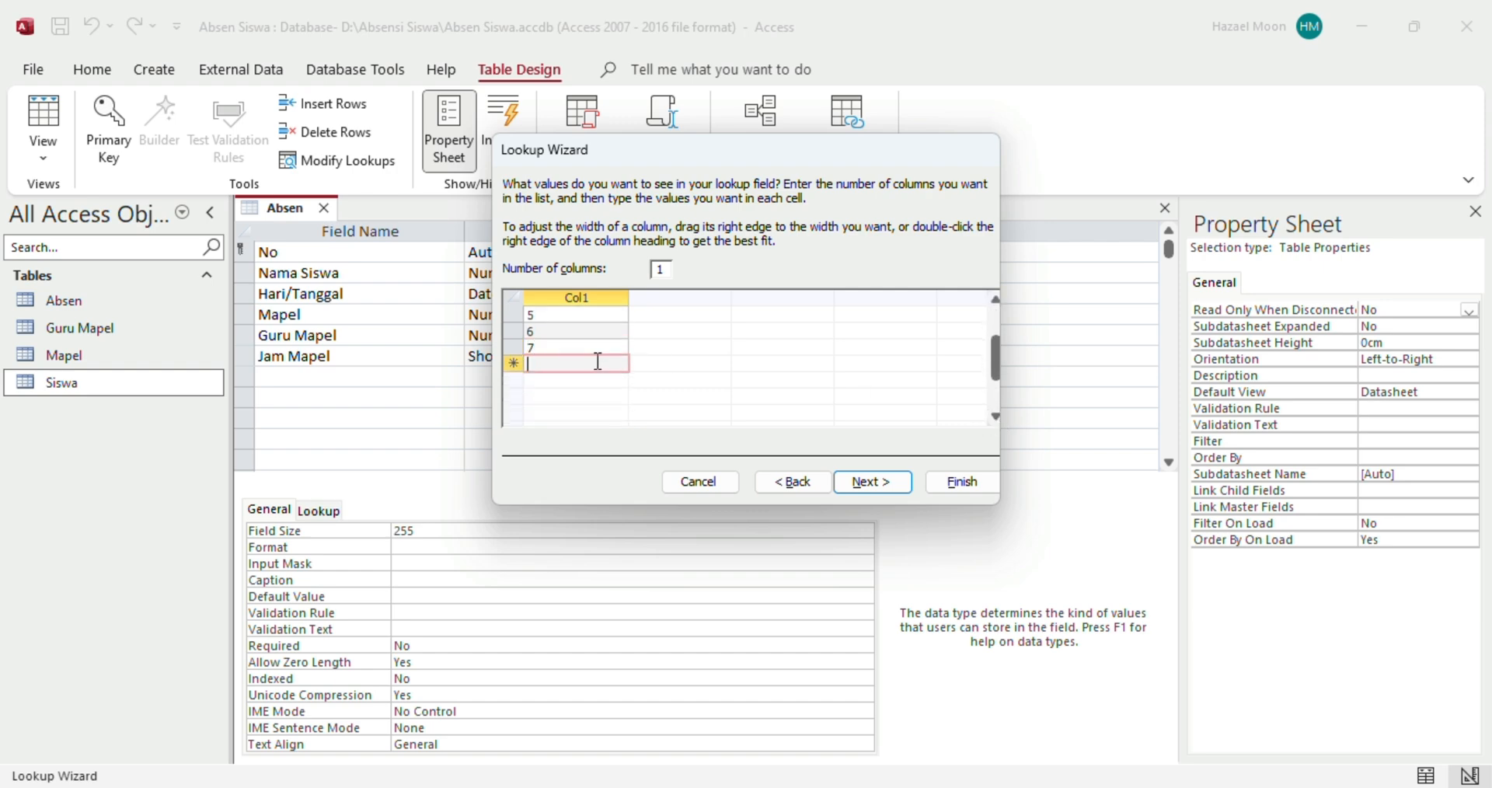
{"action": "type", "text": "8"}
{"action": "key", "text": "Return"}
{"action": "type", "text": "9"}
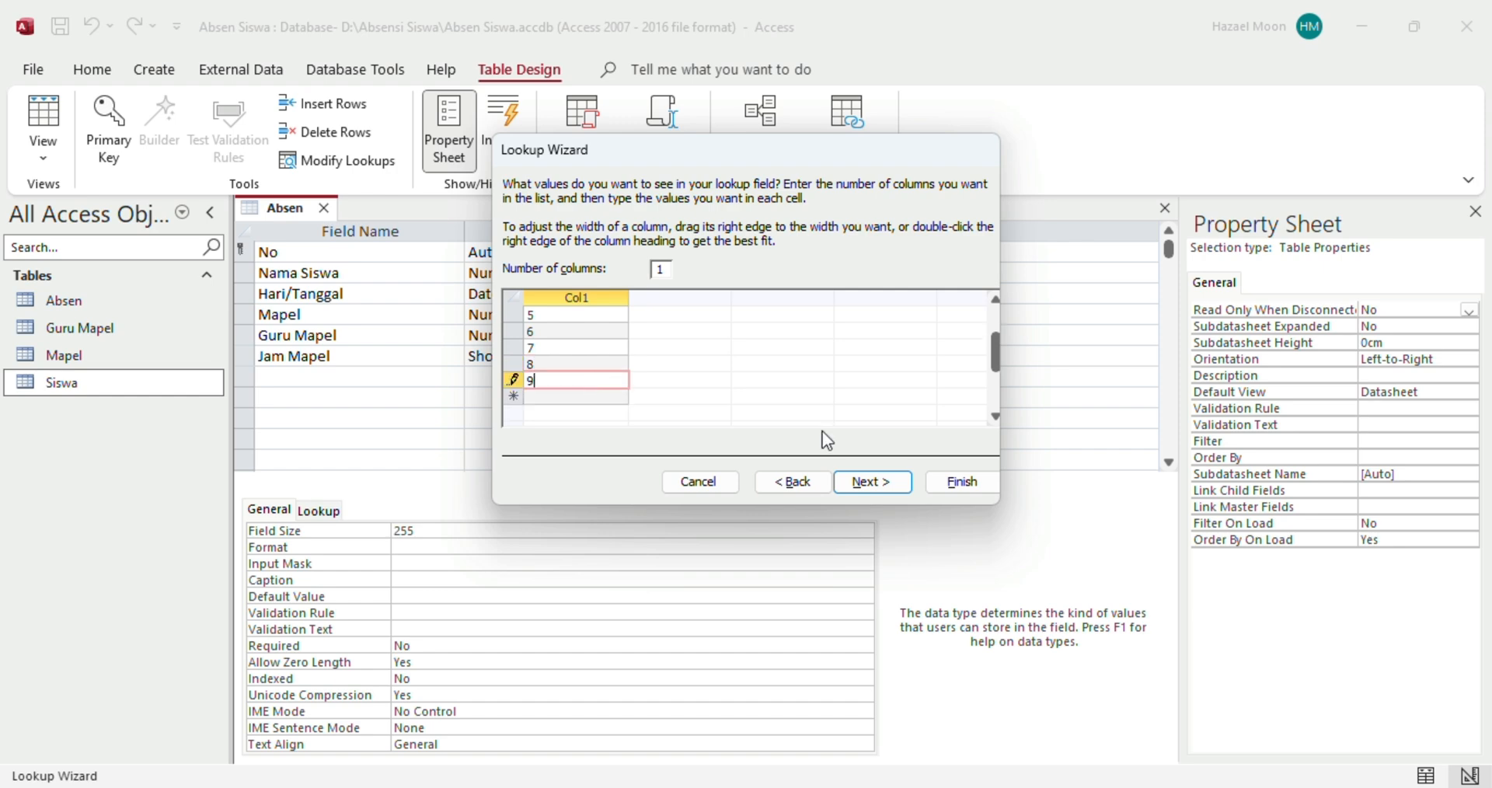
{"action": "left_click", "coordinate": [861, 483]}
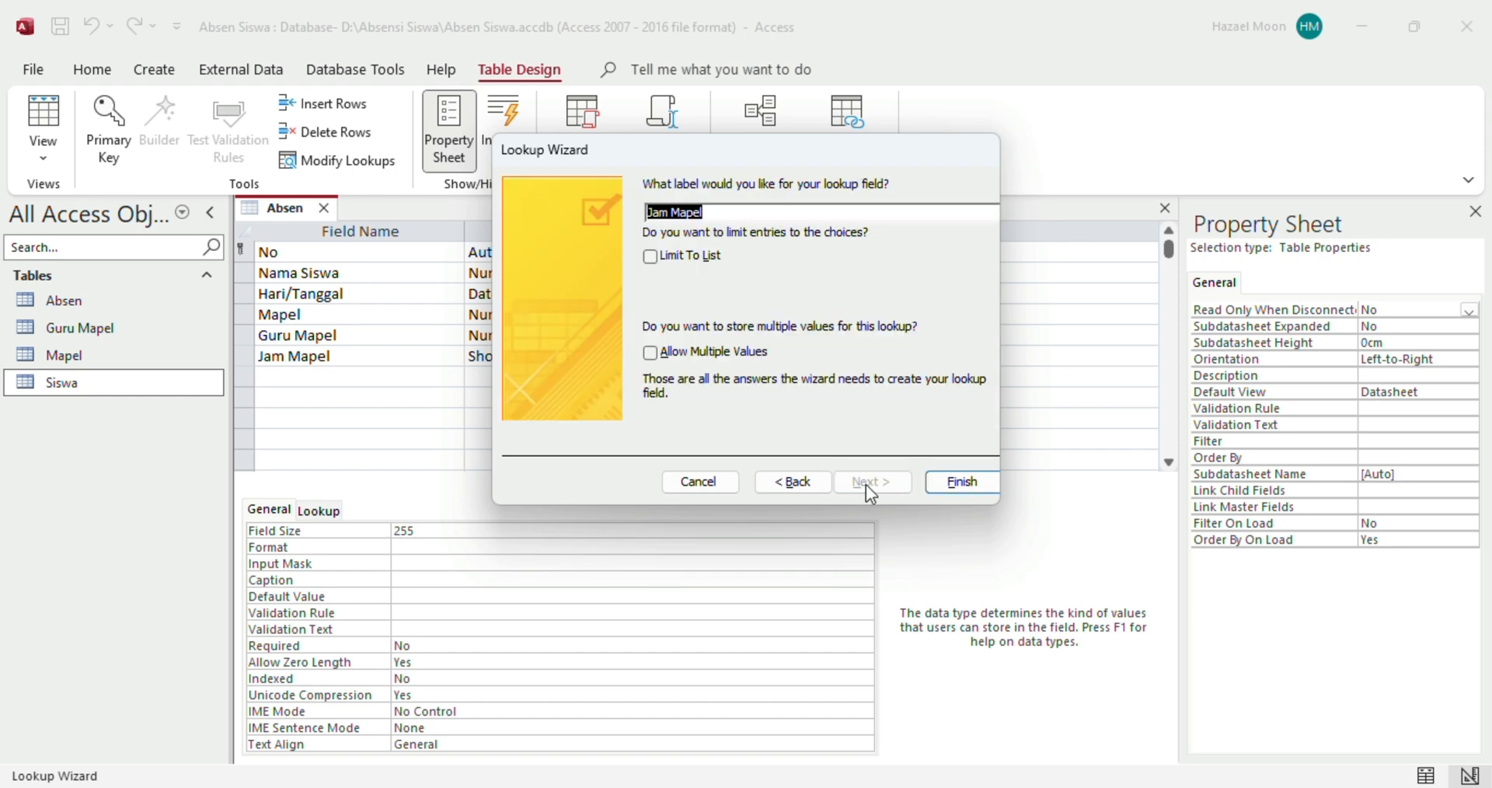
{"action": "left_click", "coordinate": [950, 483]}
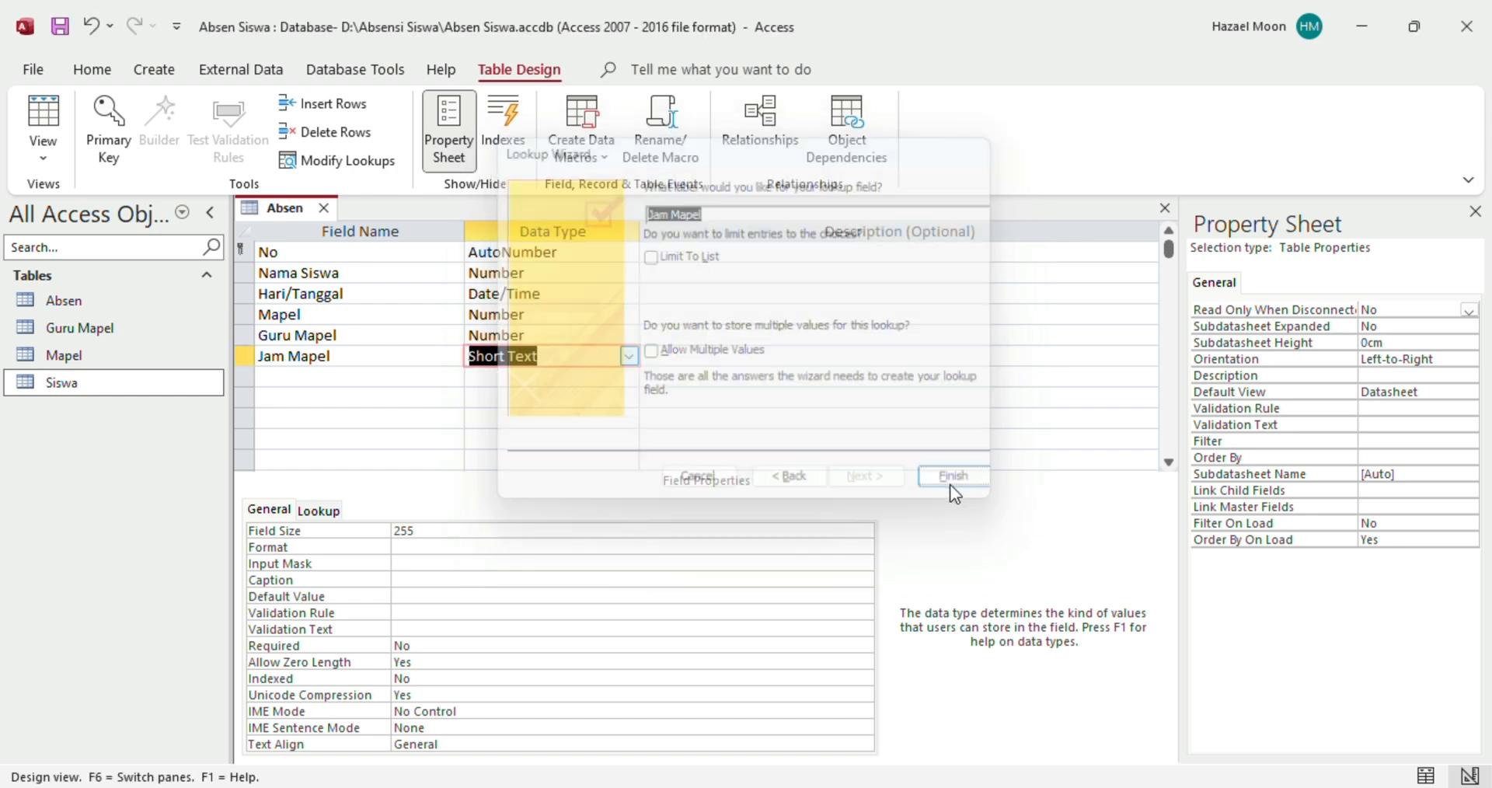
Add a Keterangan field below Jam Mapel and start a Lookup Wizard with typed-in values
{"action": "left_click", "coordinate": [394, 375]}
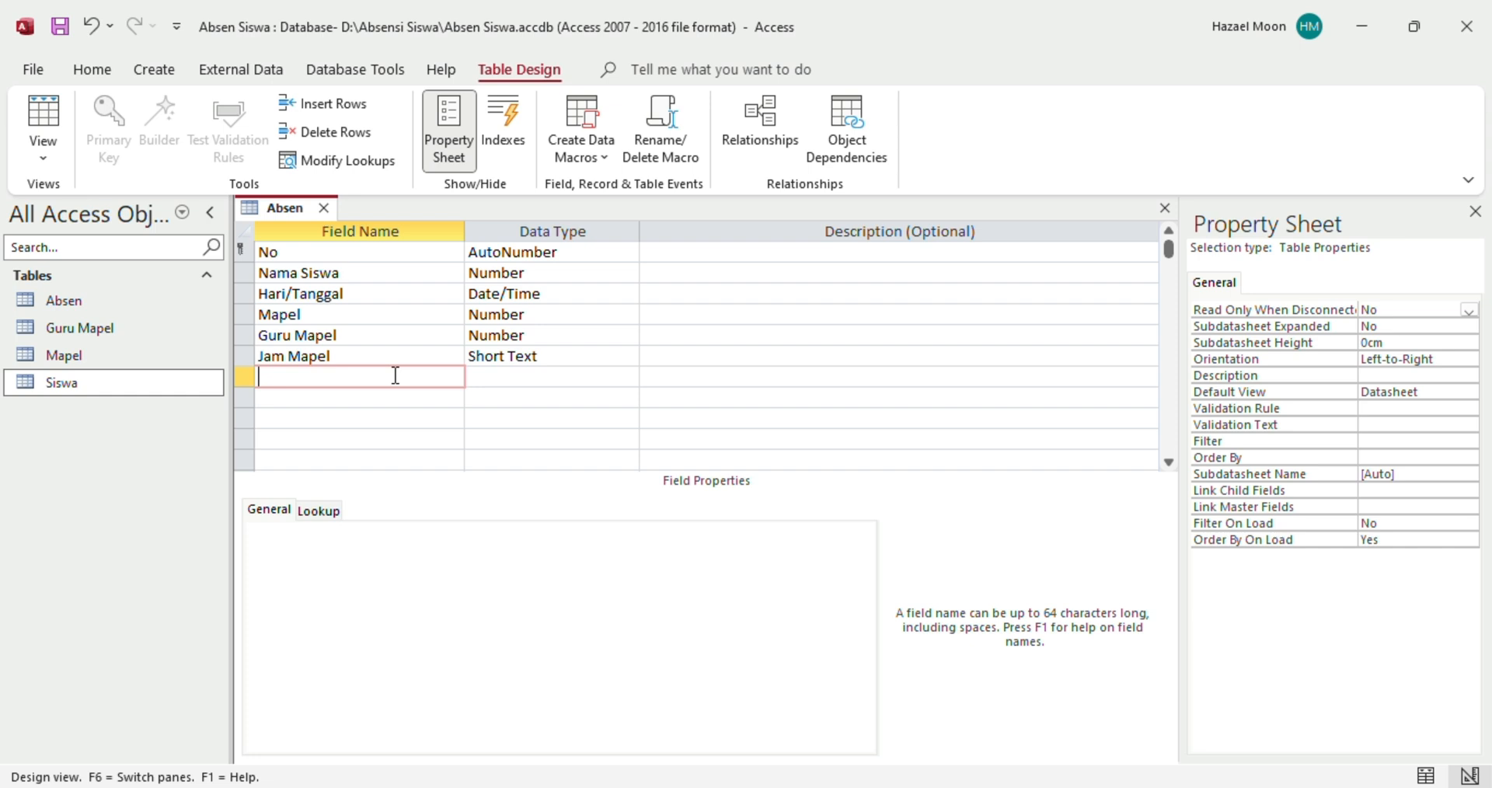
{"action": "type", "text": "Keterangan"}
{"action": "left_click", "coordinate": [547, 376]}
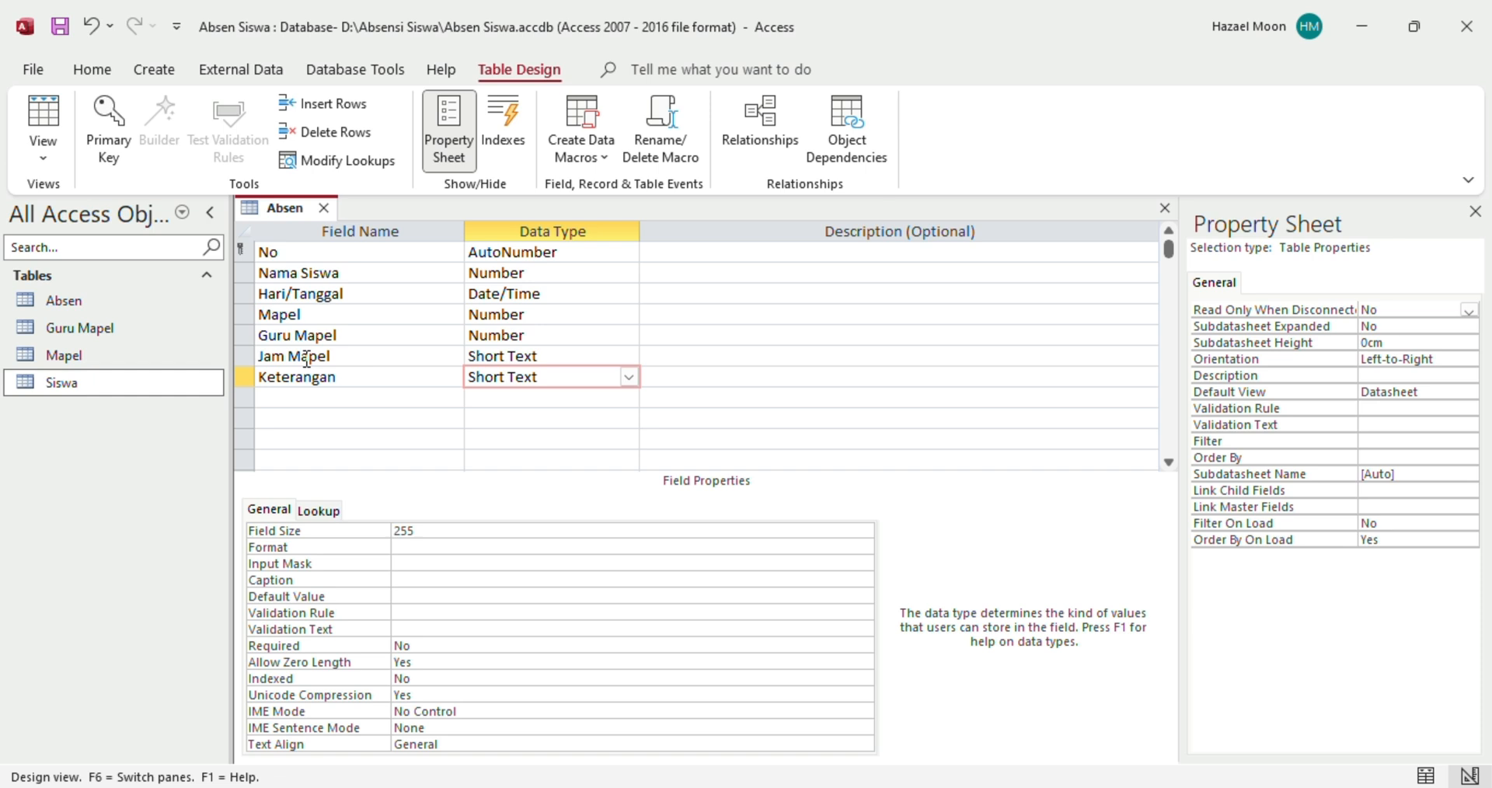
{"action": "left_click", "coordinate": [628, 378]}
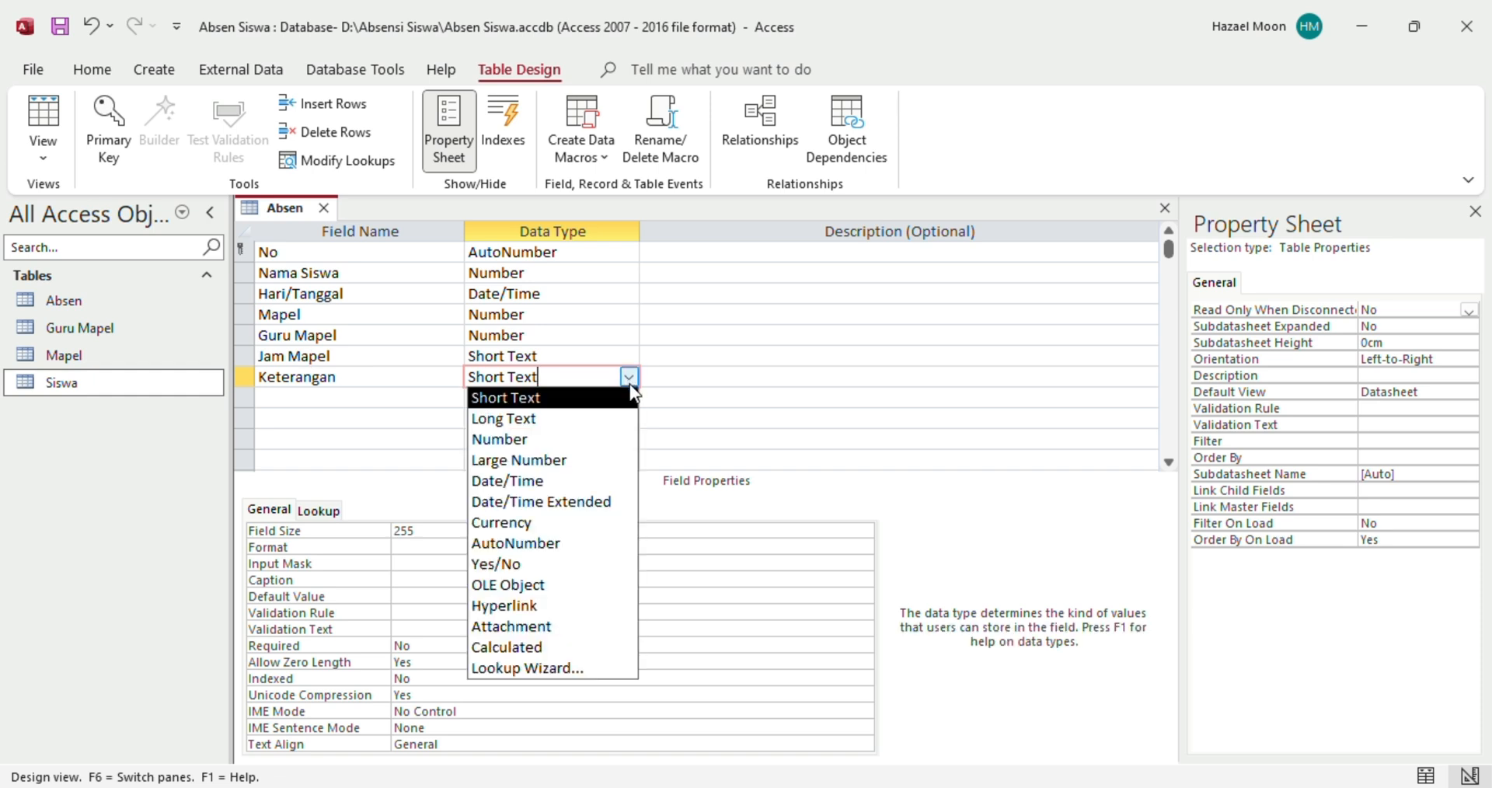
{"action": "left_click", "coordinate": [556, 670]}
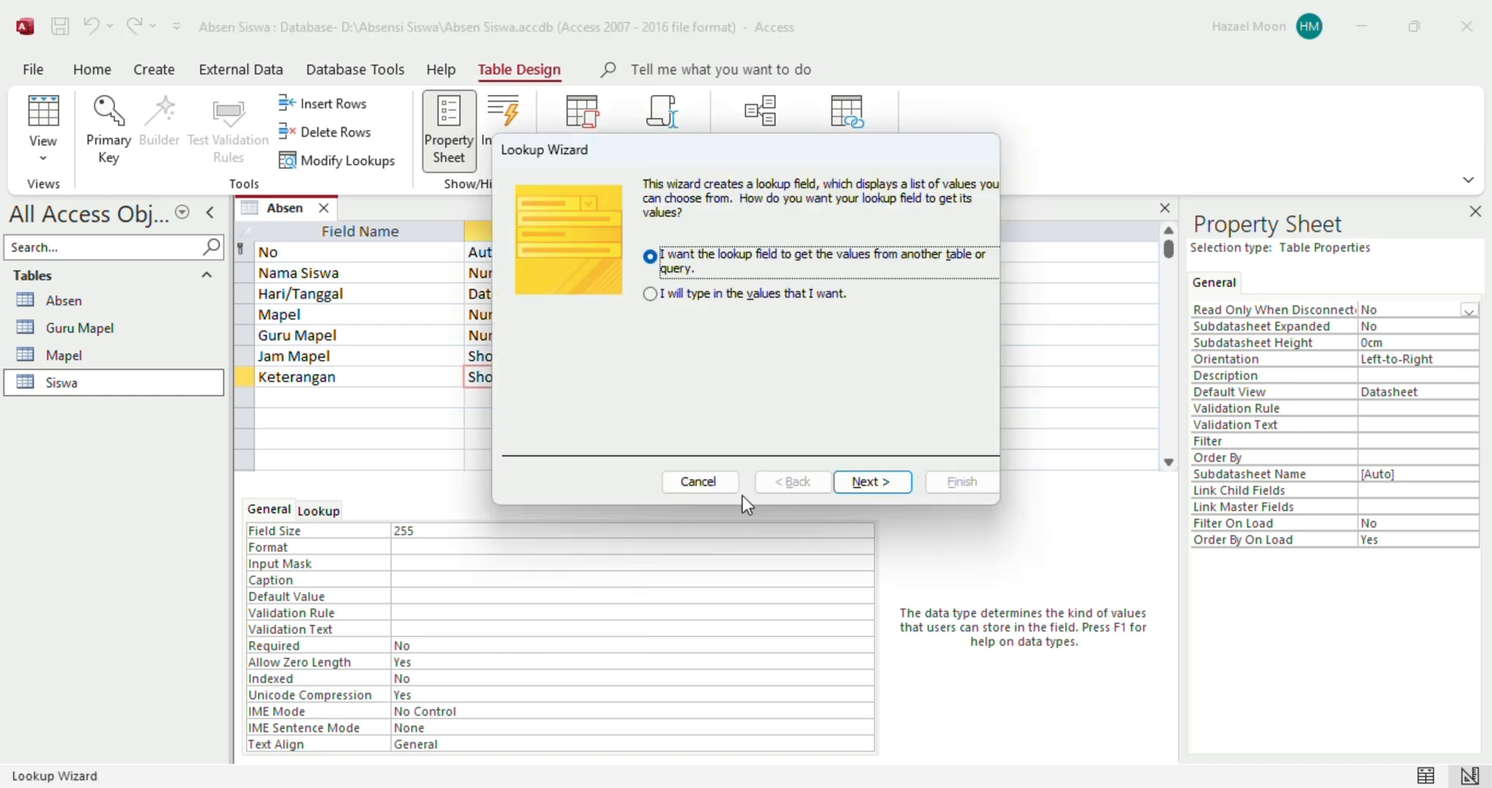
{"action": "left_click", "coordinate": [654, 297]}
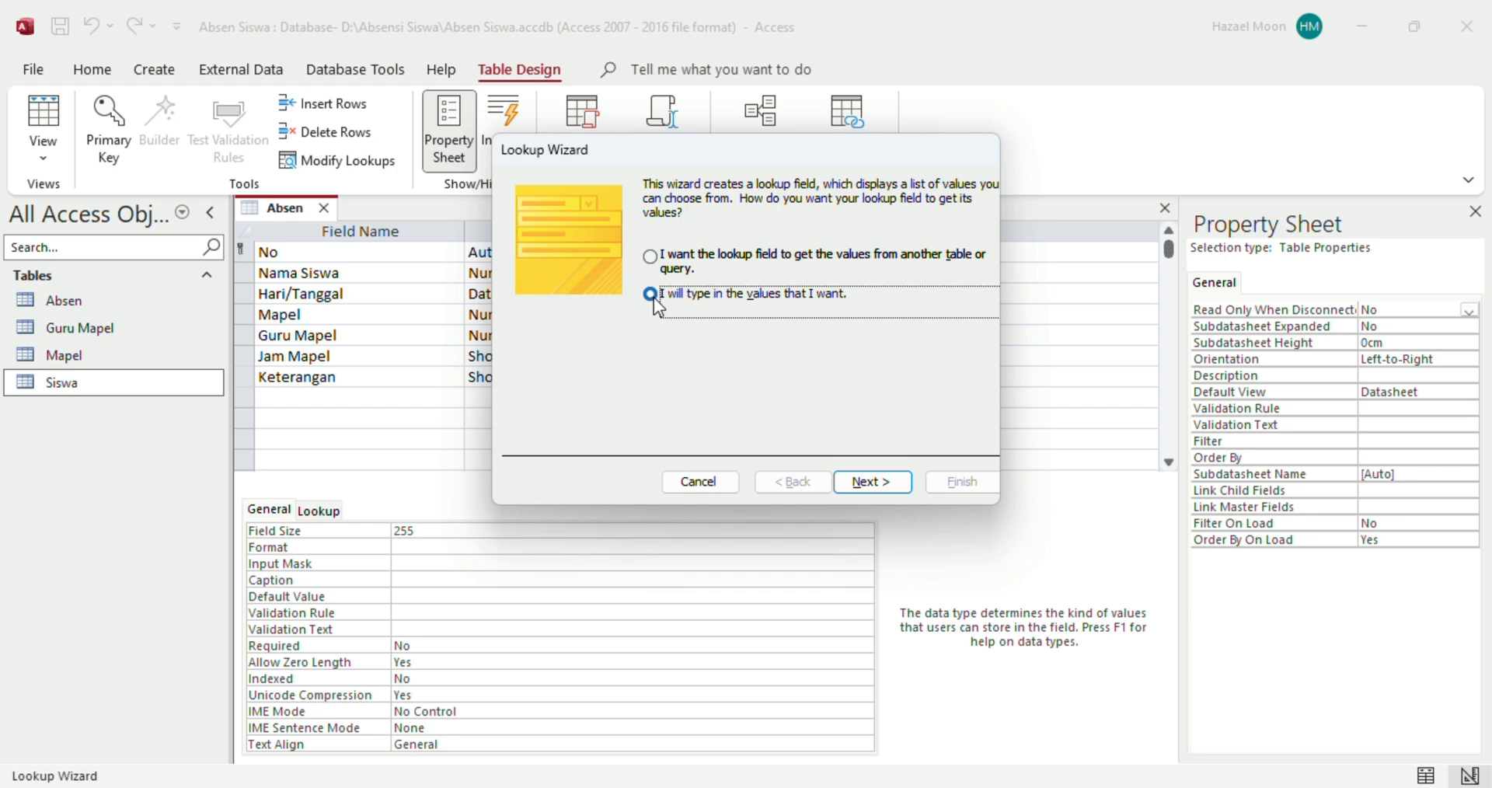
{"action": "left_click", "coordinate": [866, 490]}
Enter the lookup values Hadir, Izin, Sakit, Alpa and Bolos, then finish the wizard
{"action": "left_click", "coordinate": [600, 313]}
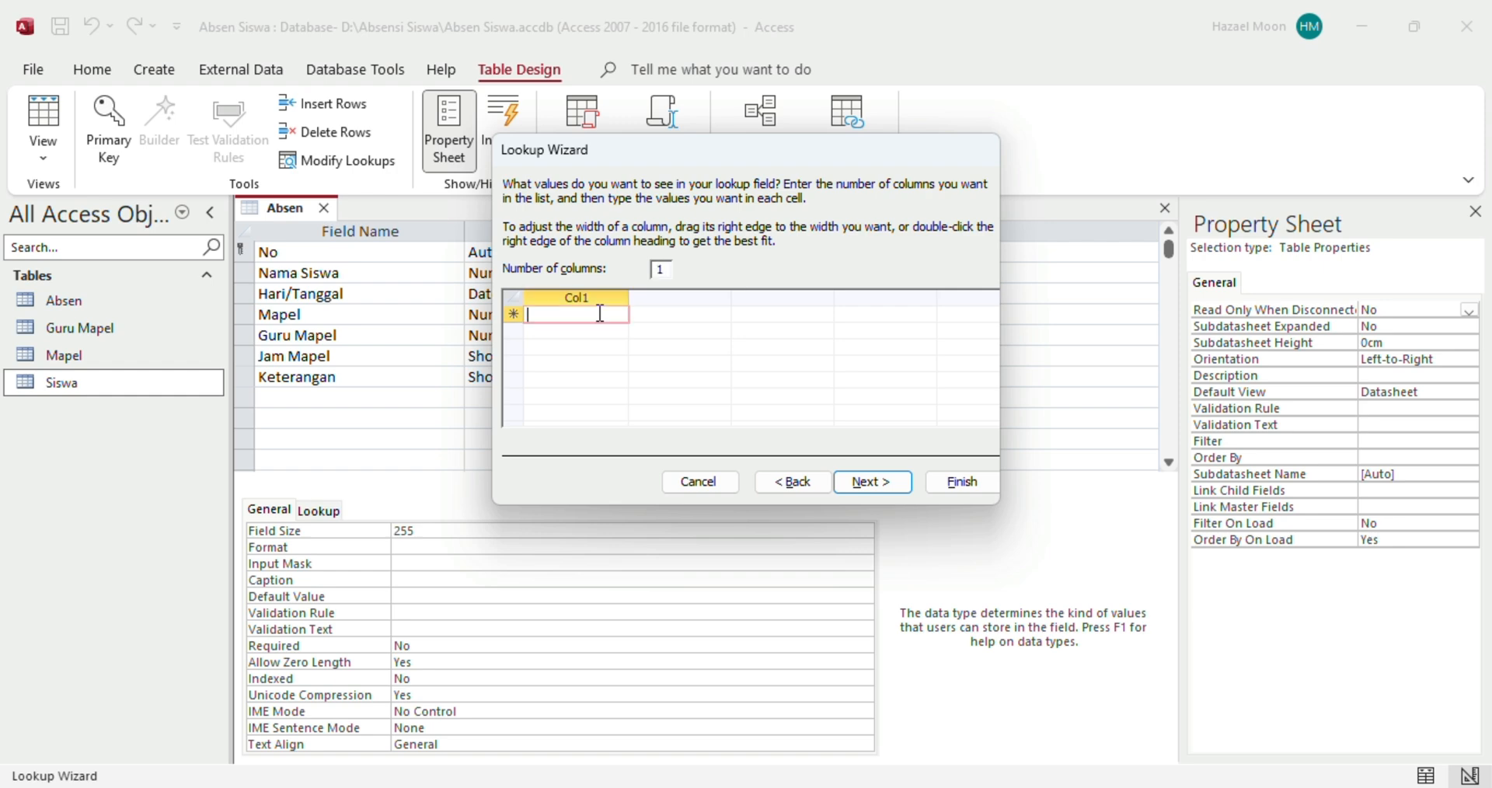
{"action": "type", "text": "Hadir"}
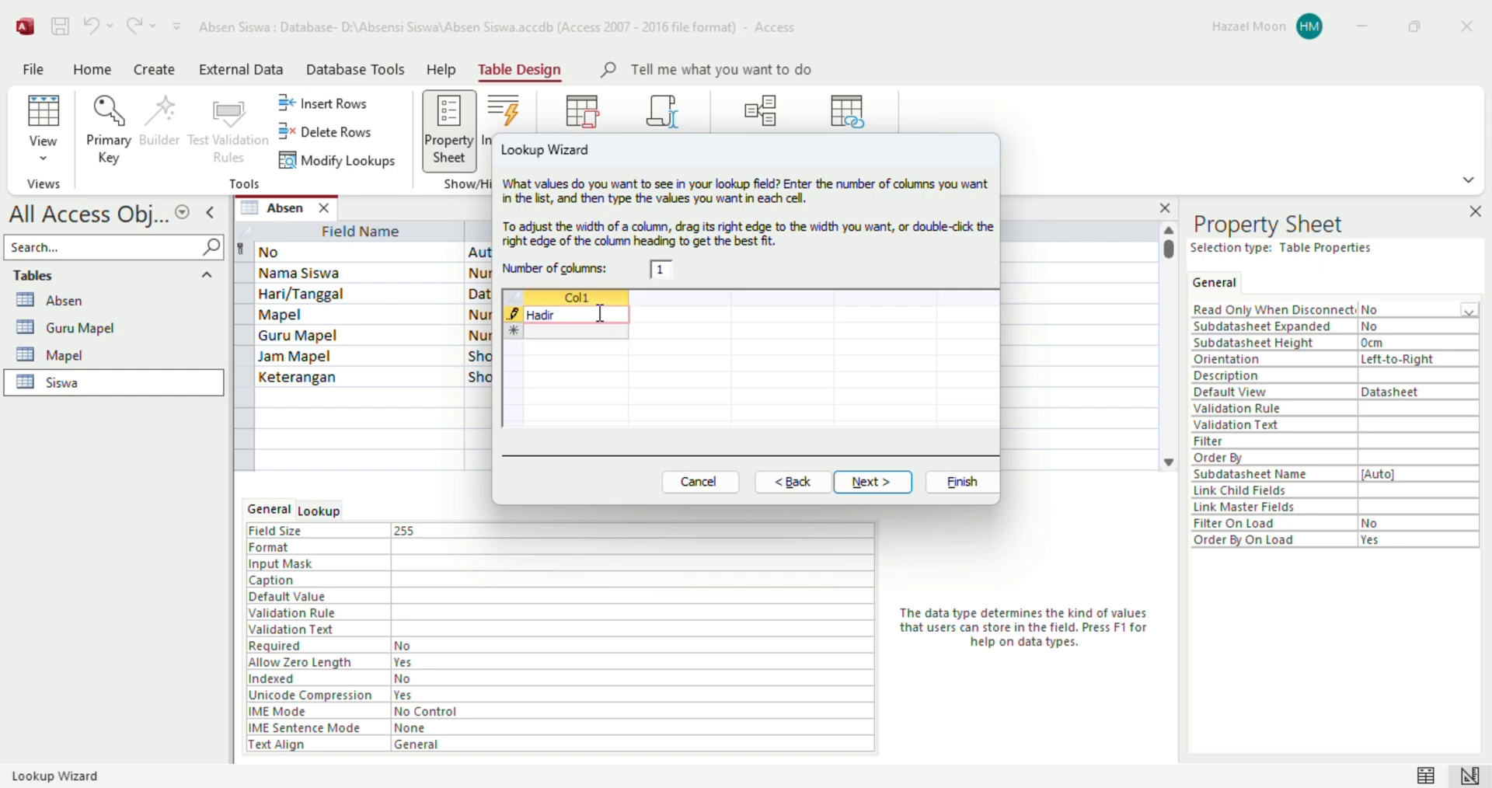
{"action": "left_click", "coordinate": [603, 331]}
{"action": "type", "text": "I"}
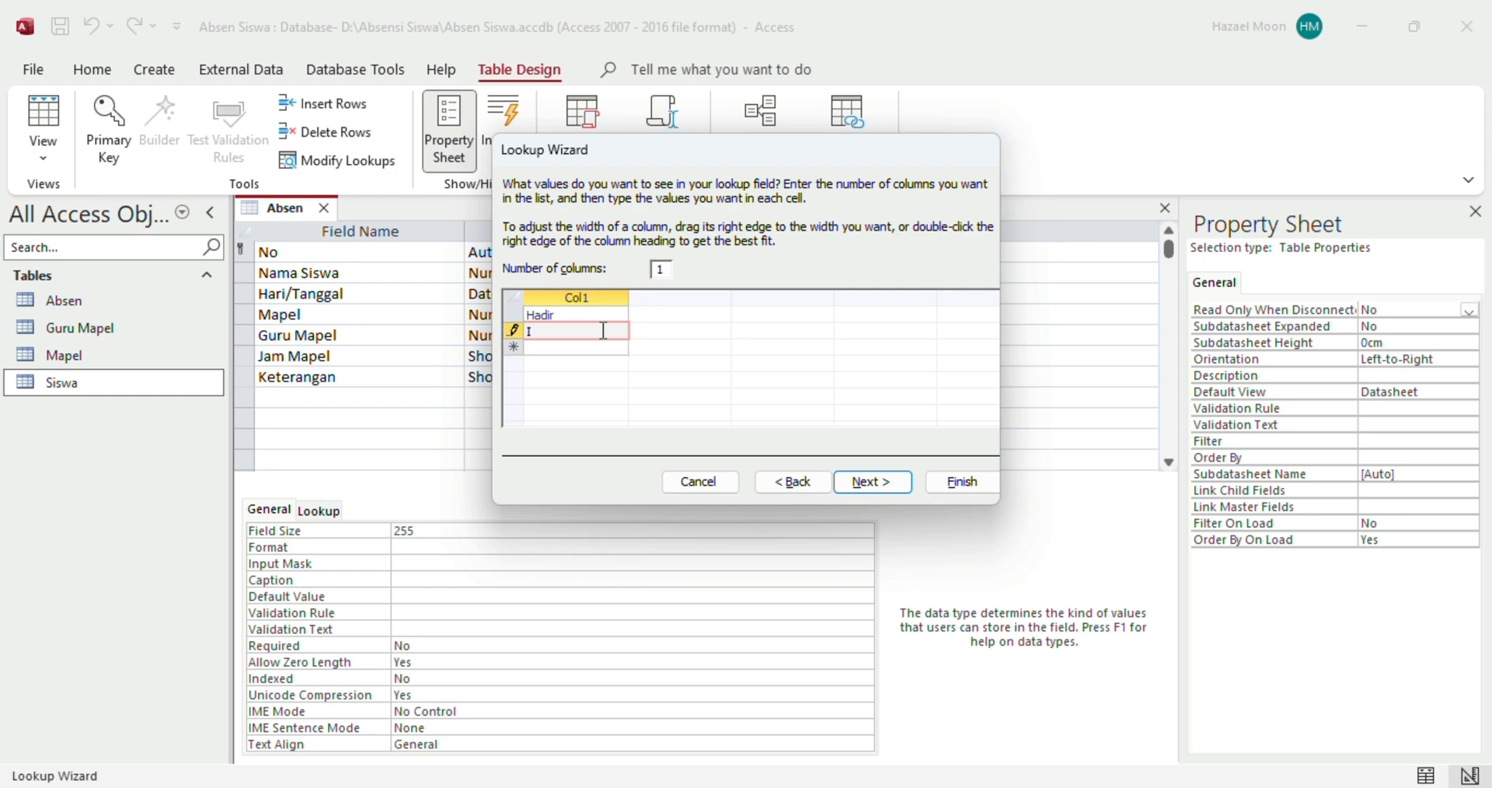
{"action": "type", "text": "zin "}
{"action": "type", "text": "Saki"}
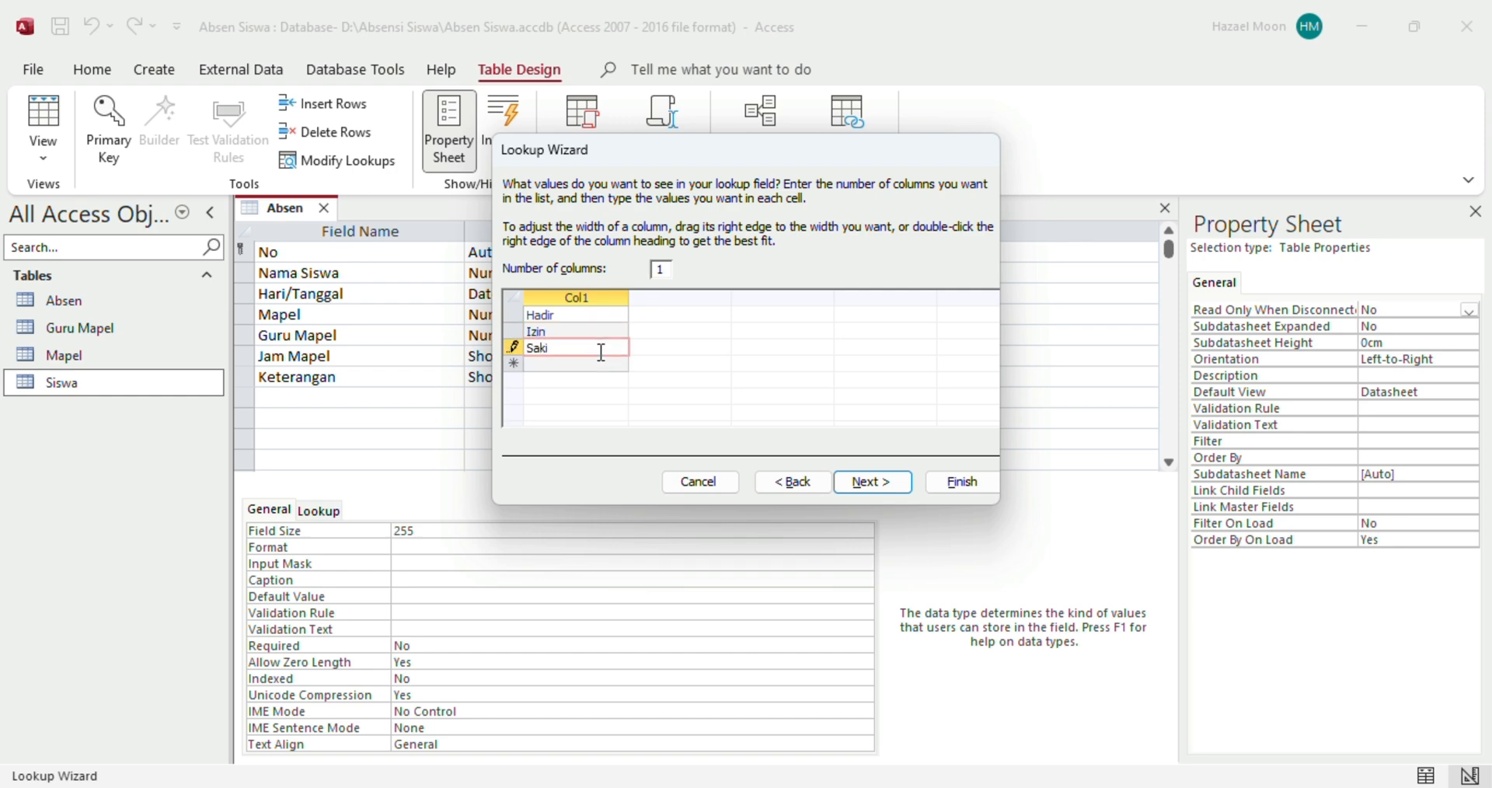
{"action": "type", "text": "t"}
{"action": "left_click", "coordinate": [597, 364]}
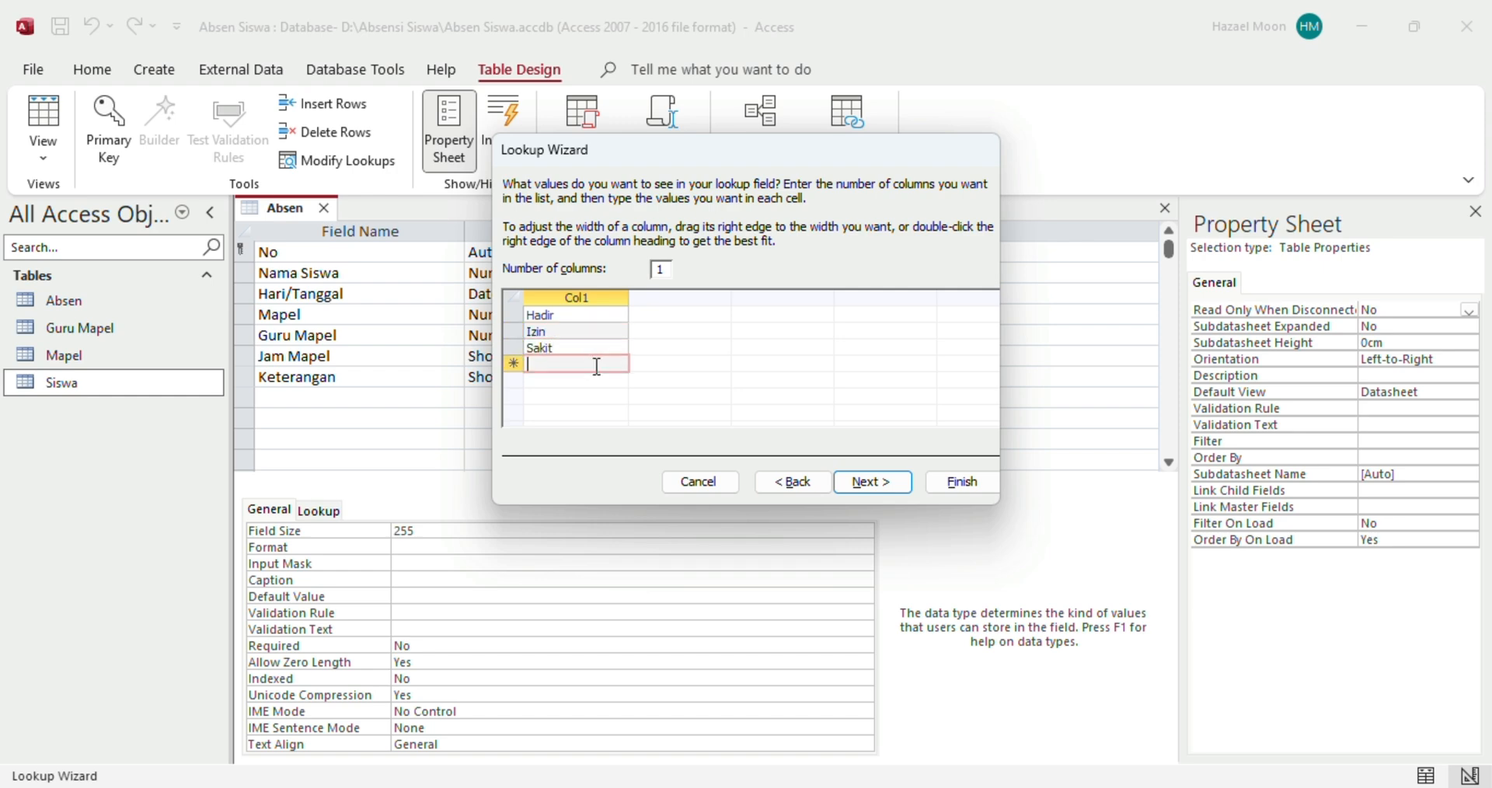
{"action": "type", "text": "Alpa"}
{"action": "left_click", "coordinate": [594, 379]}
{"action": "type", "text": "Bolos"}
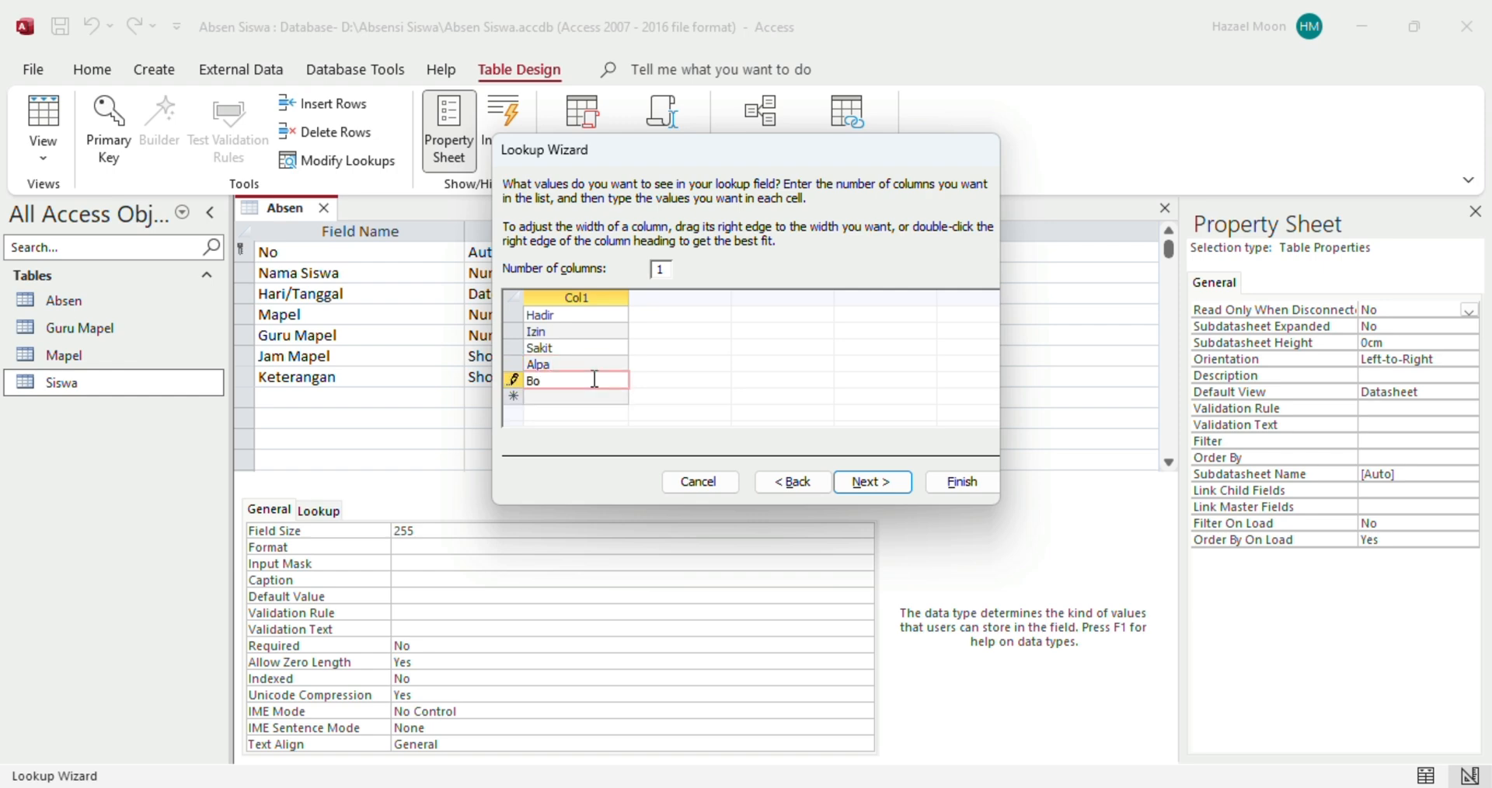
{"action": "left_click", "coordinate": [865, 482]}
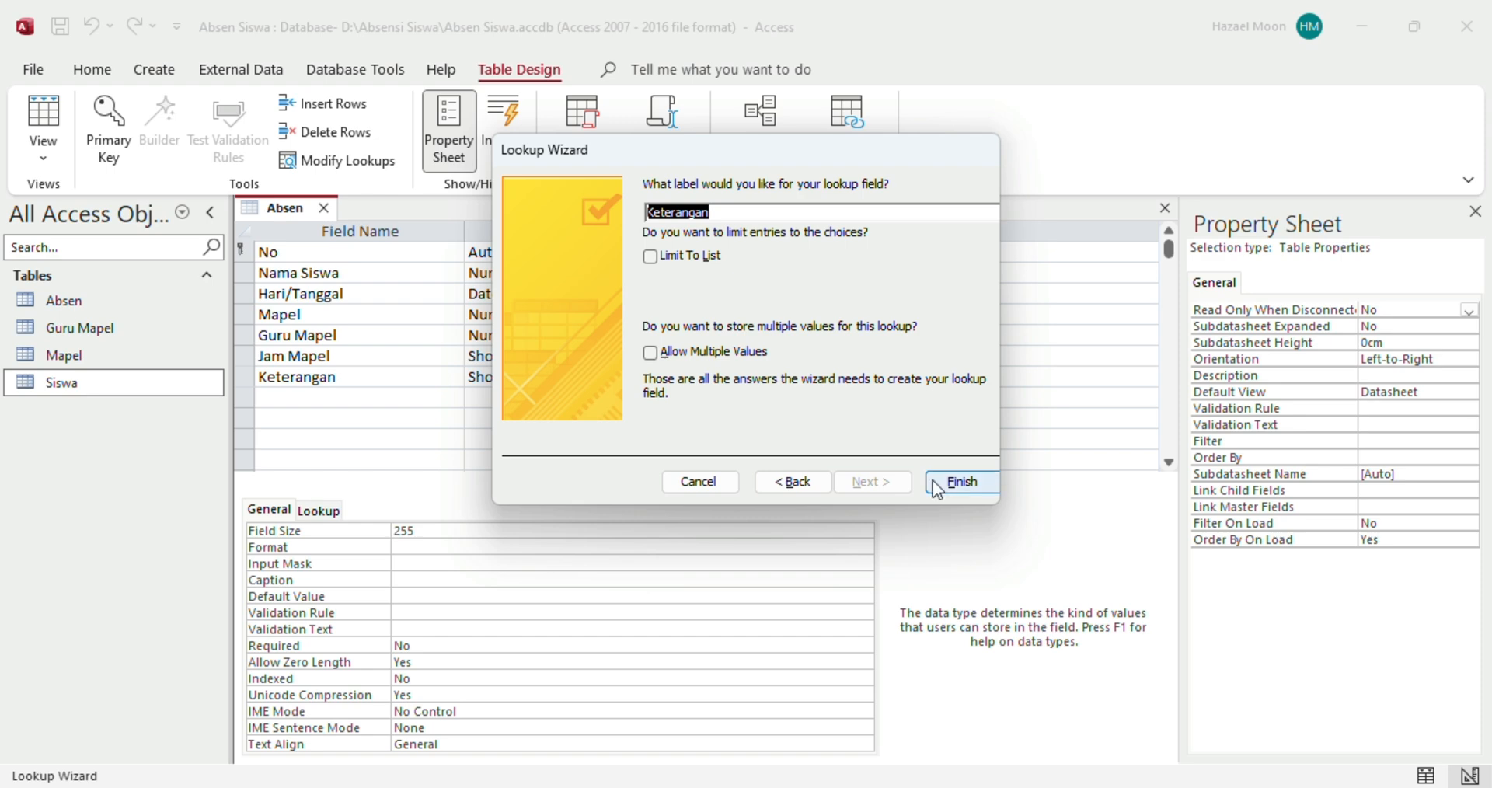
{"action": "left_click", "coordinate": [962, 482]}
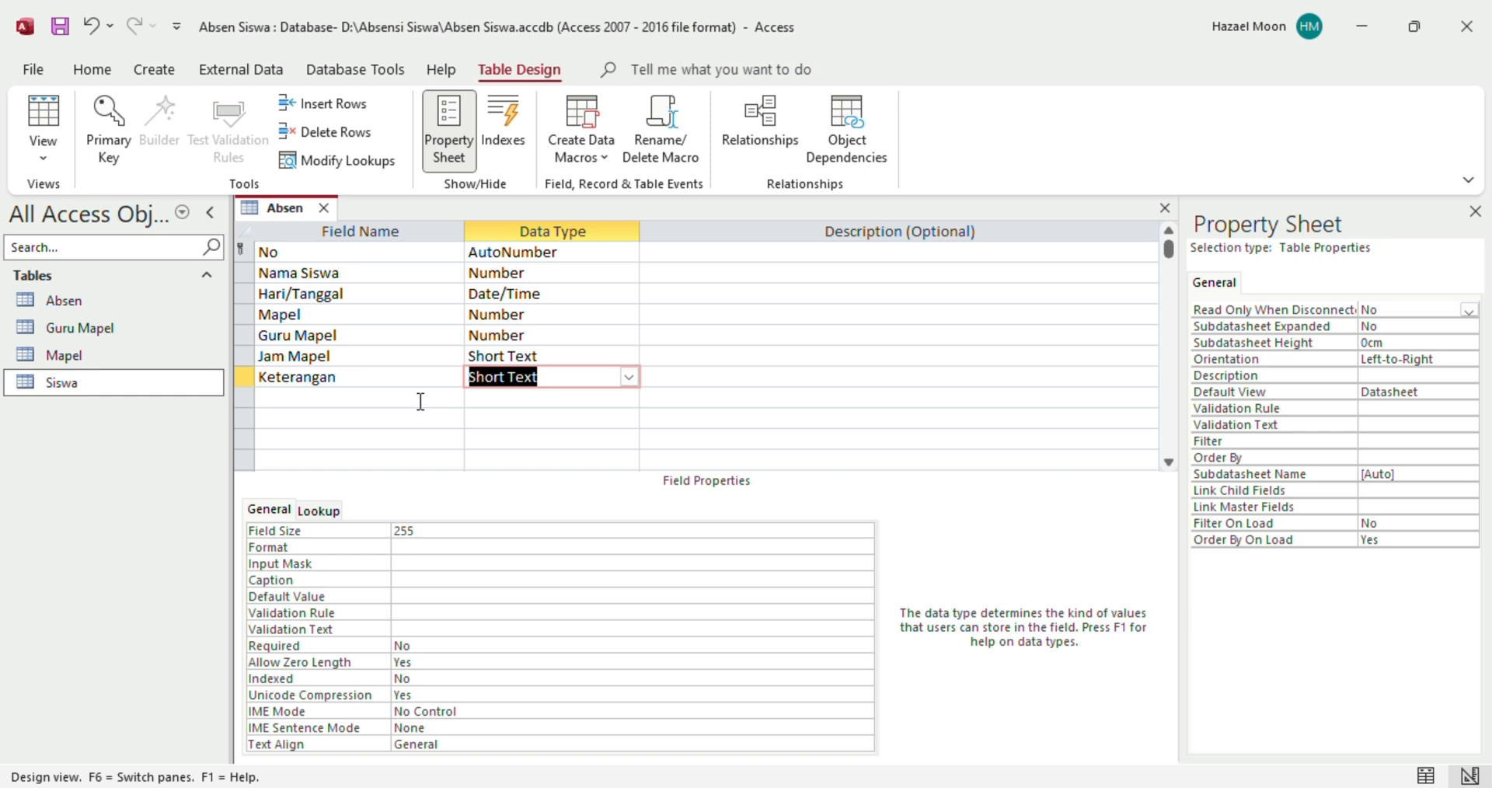
Save and close the Absen table design, then select the Absen table in the navigation pane
{"action": "right_click", "coordinate": [298, 220]}
{"action": "left_click", "coordinate": [301, 223]}
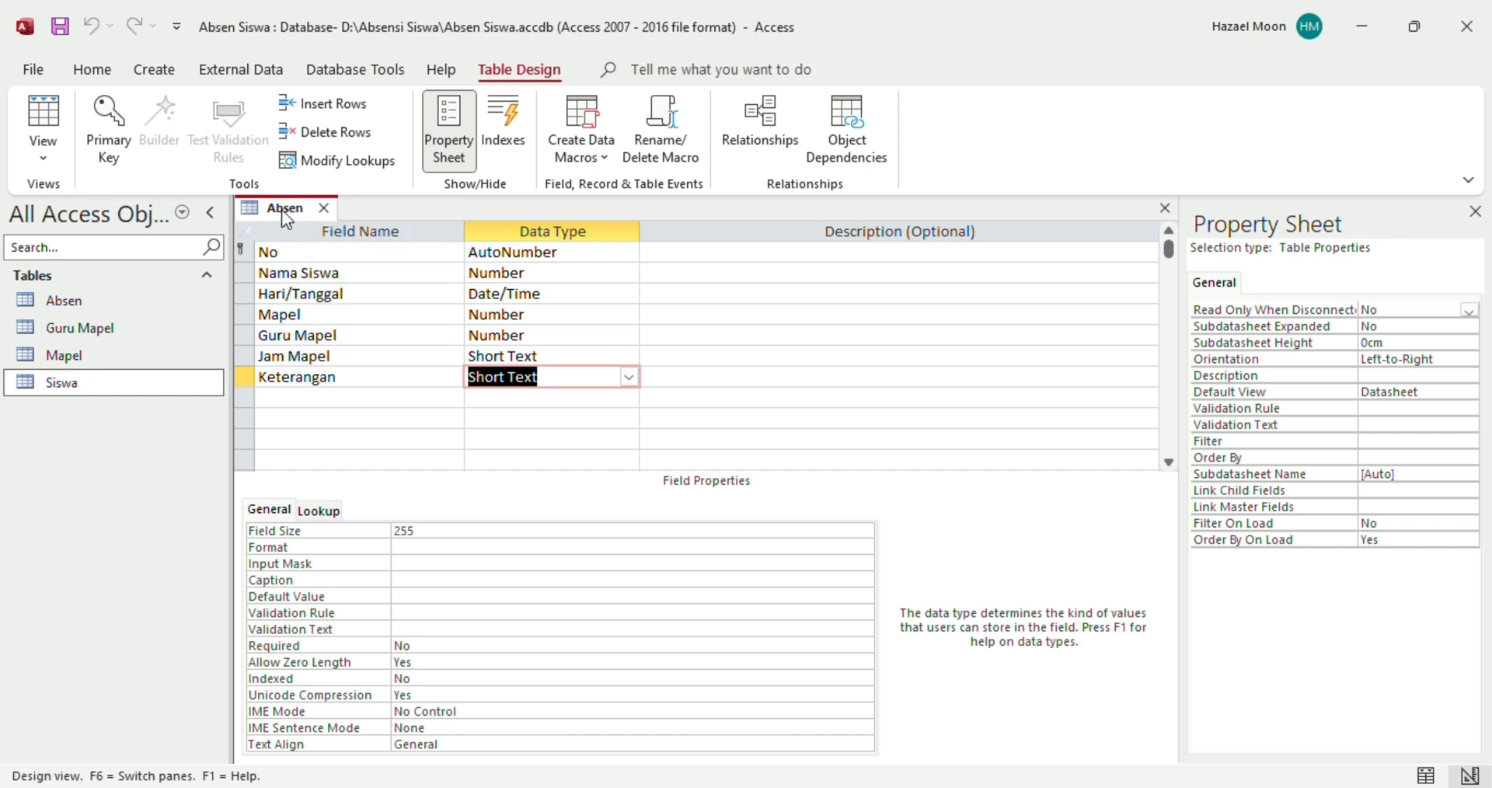
{"action": "right_click", "coordinate": [284, 215]}
{"action": "left_click", "coordinate": [305, 225]}
{"action": "left_click", "coordinate": [60, 31]}
{"action": "left_click", "coordinate": [324, 208]}
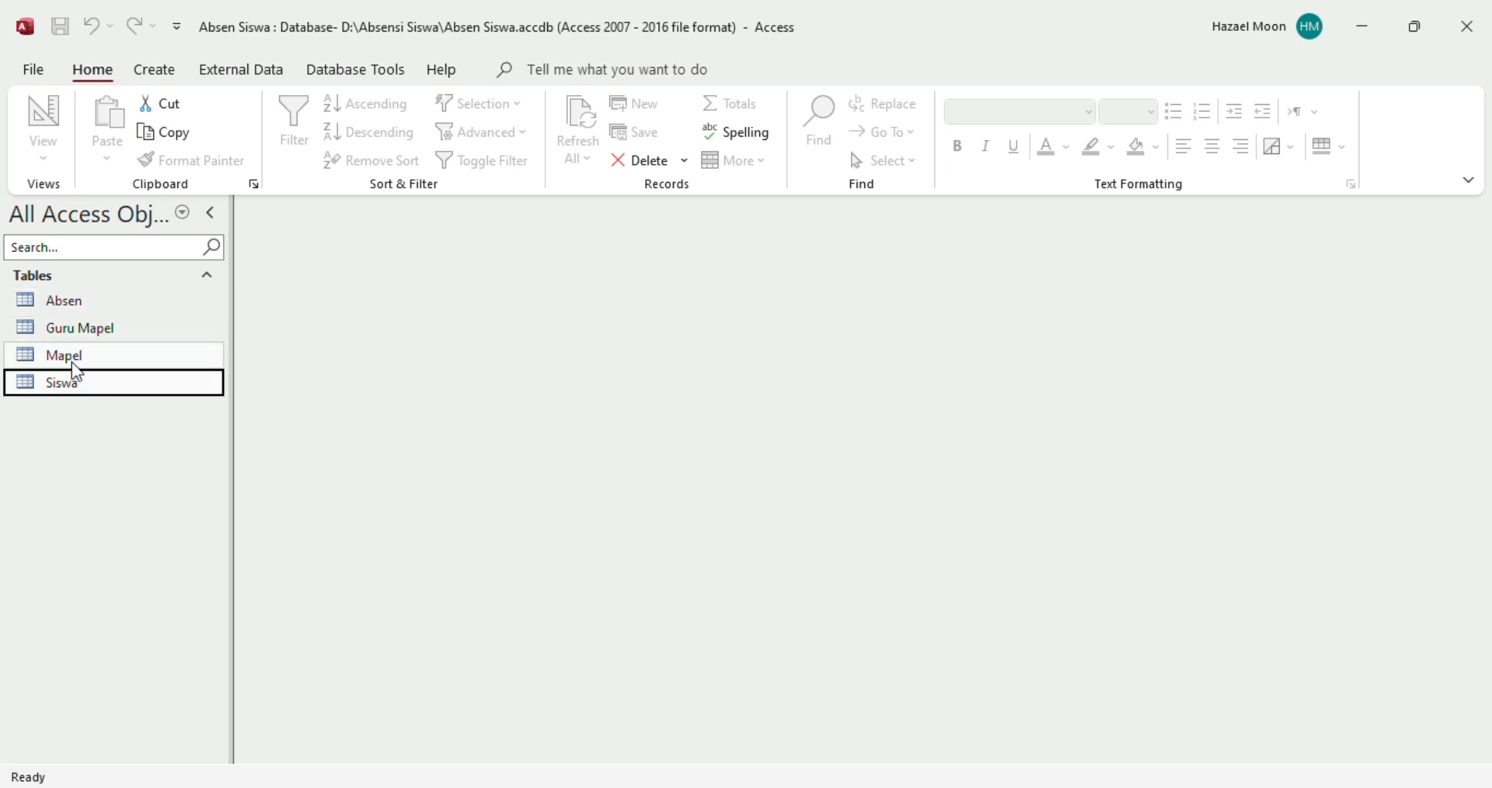
{"action": "left_click", "coordinate": [79, 314]}
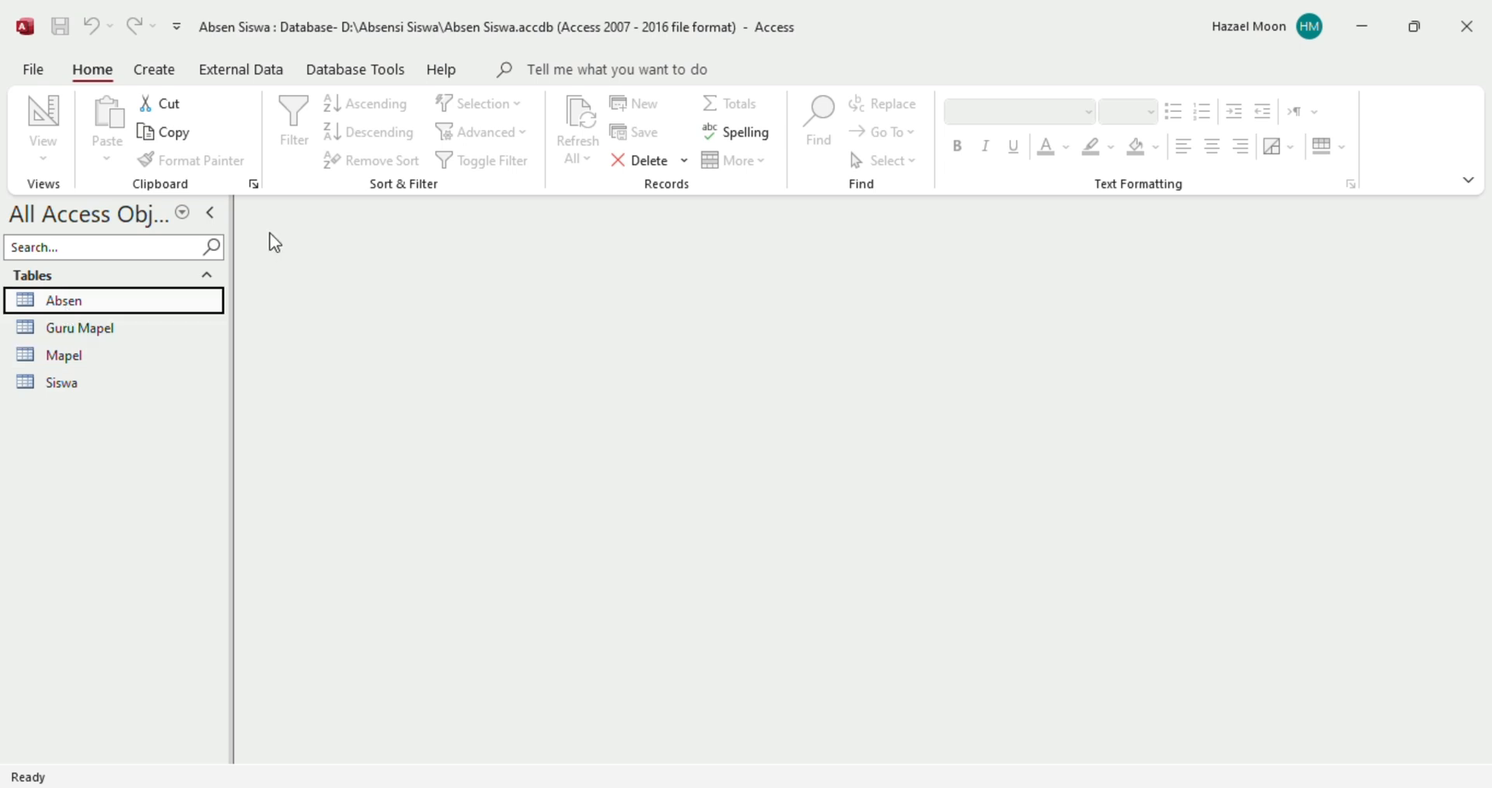
Generate a form from the Absen table with Create > Form, then return to the Home ribbon
{"action": "left_click", "coordinate": [169, 78]}
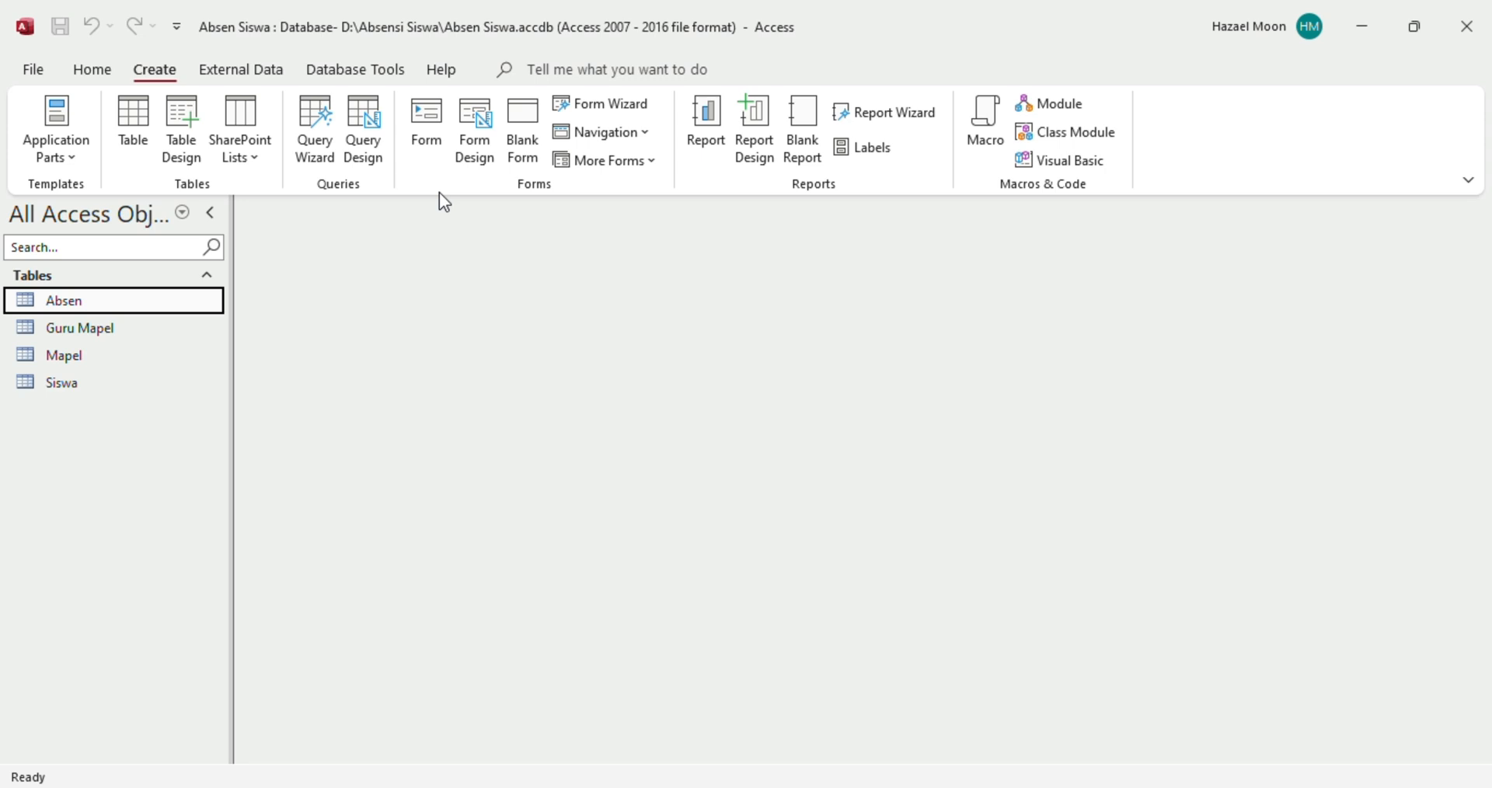
{"action": "left_click", "coordinate": [437, 140]}
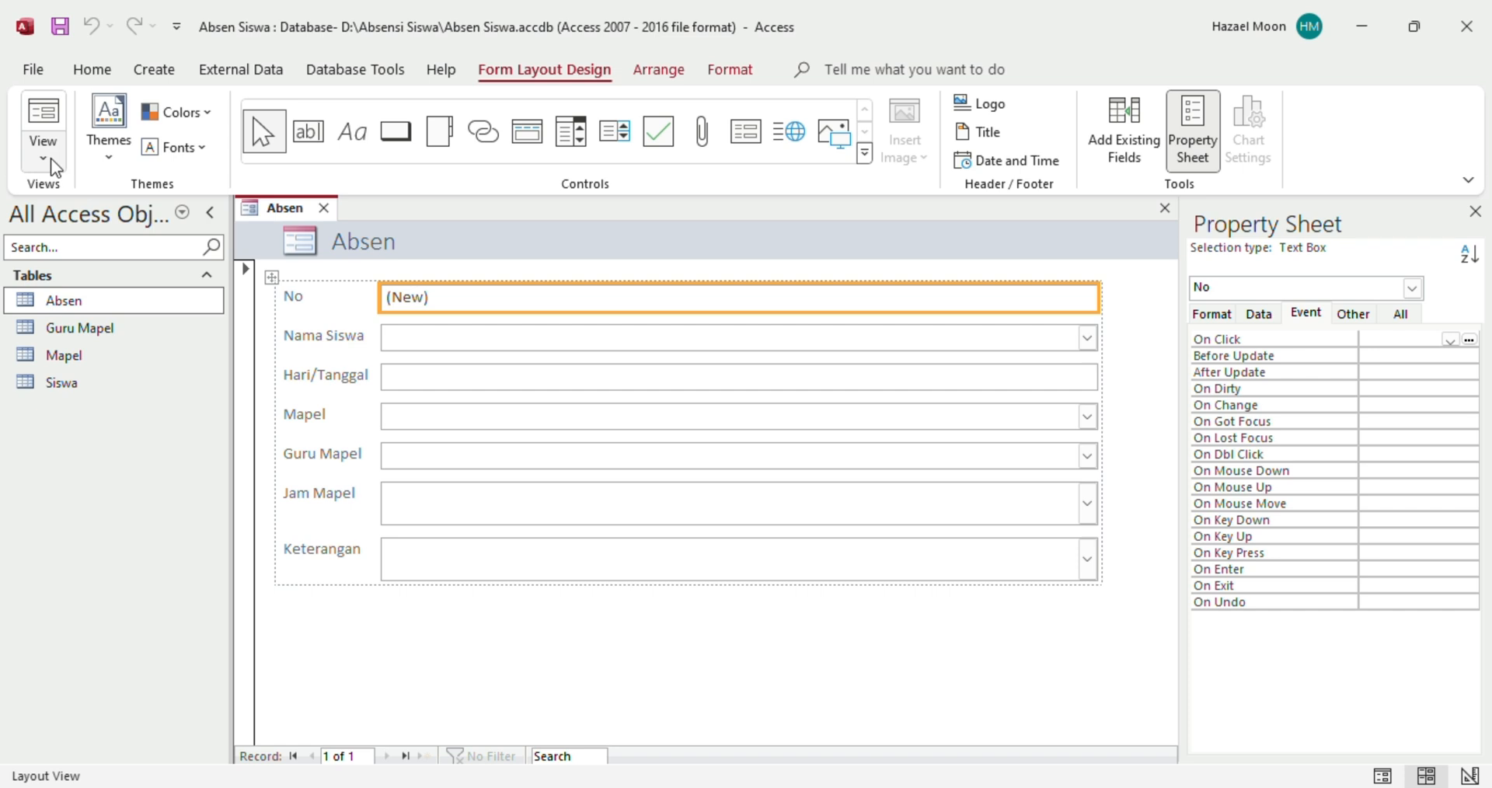
{"action": "left_click", "coordinate": [87, 72]}
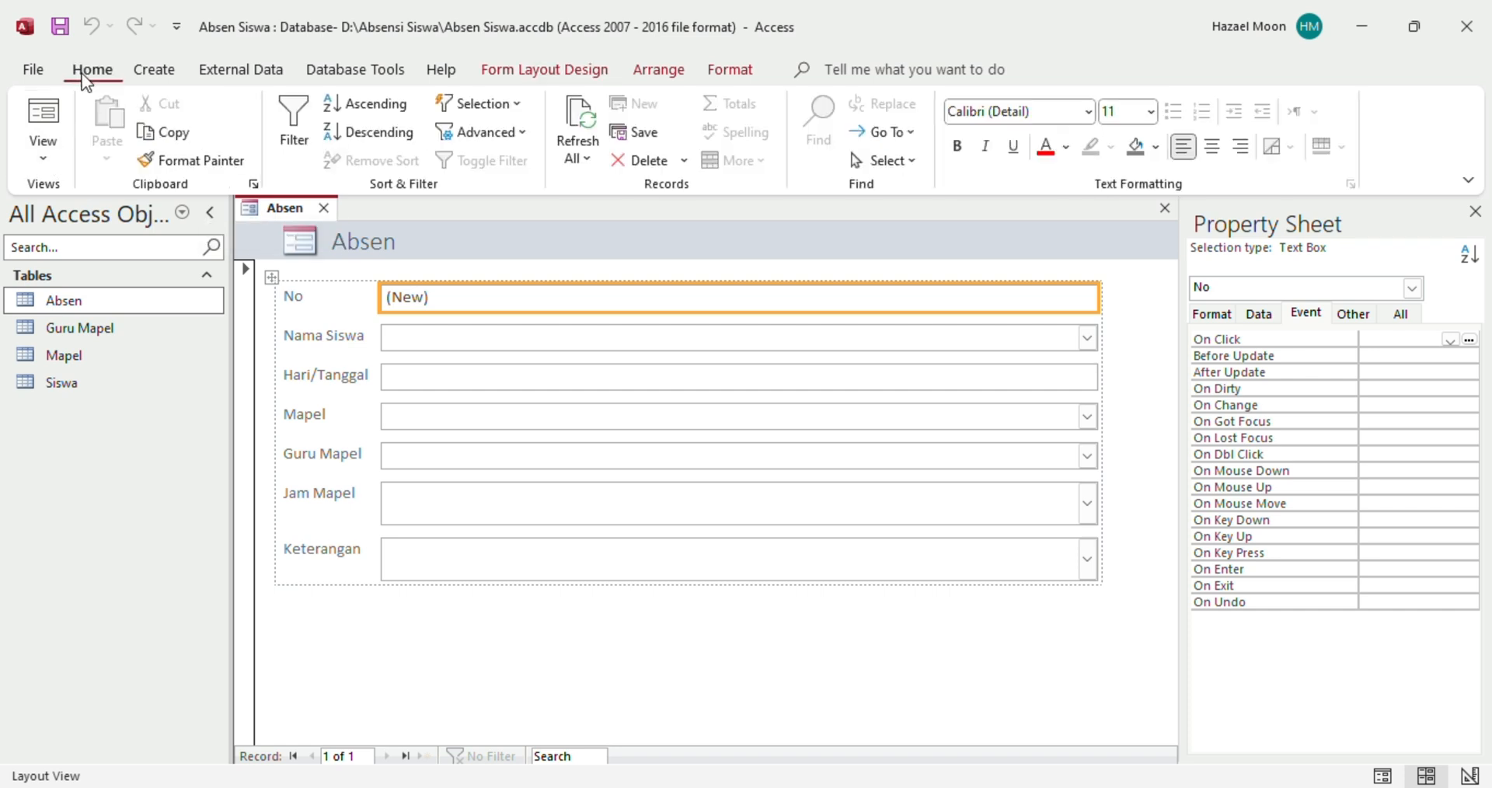
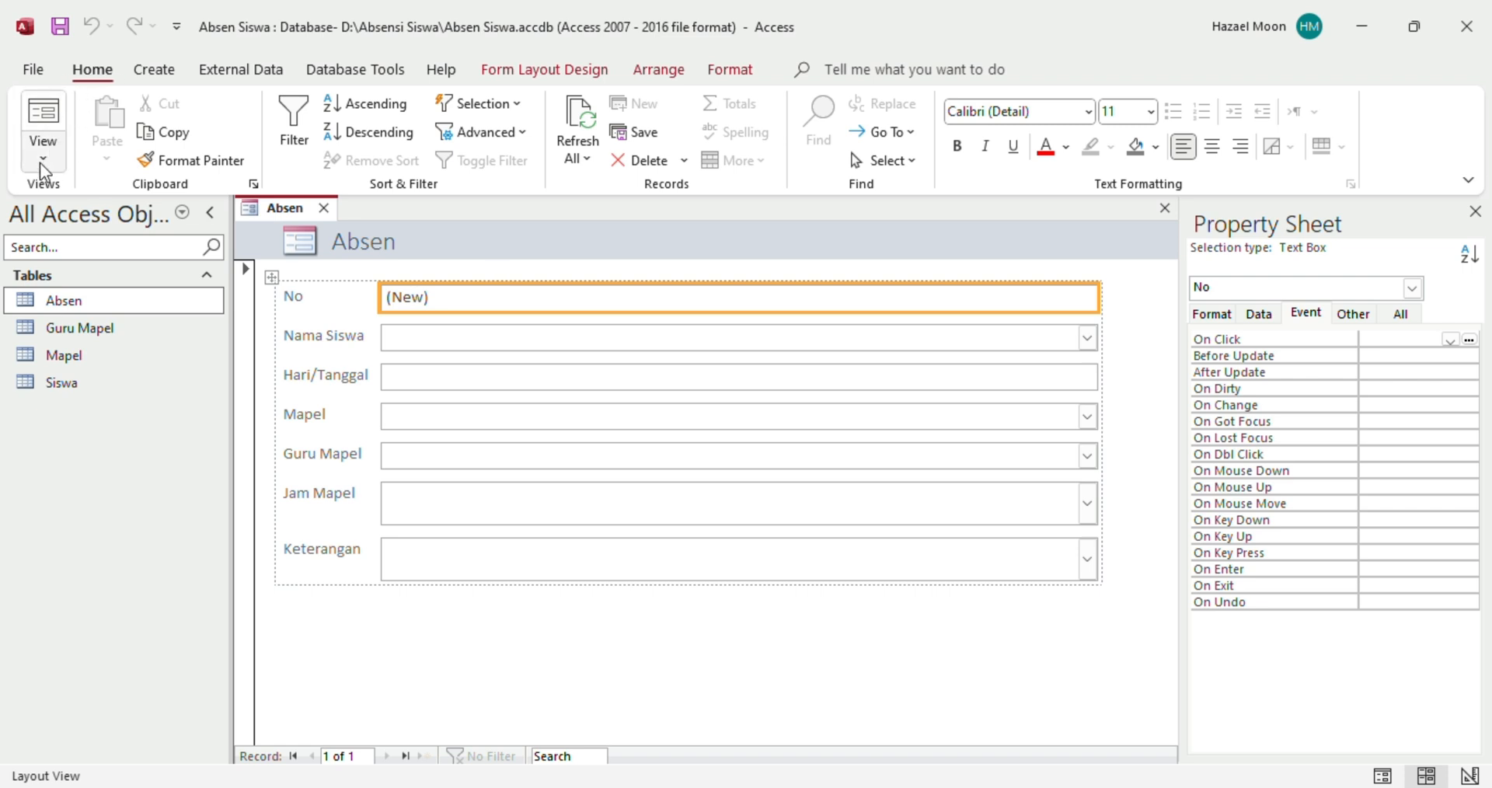
Switch the Absen form to Design View and narrow the field column to about half its width
{"action": "left_click", "coordinate": [44, 165]}
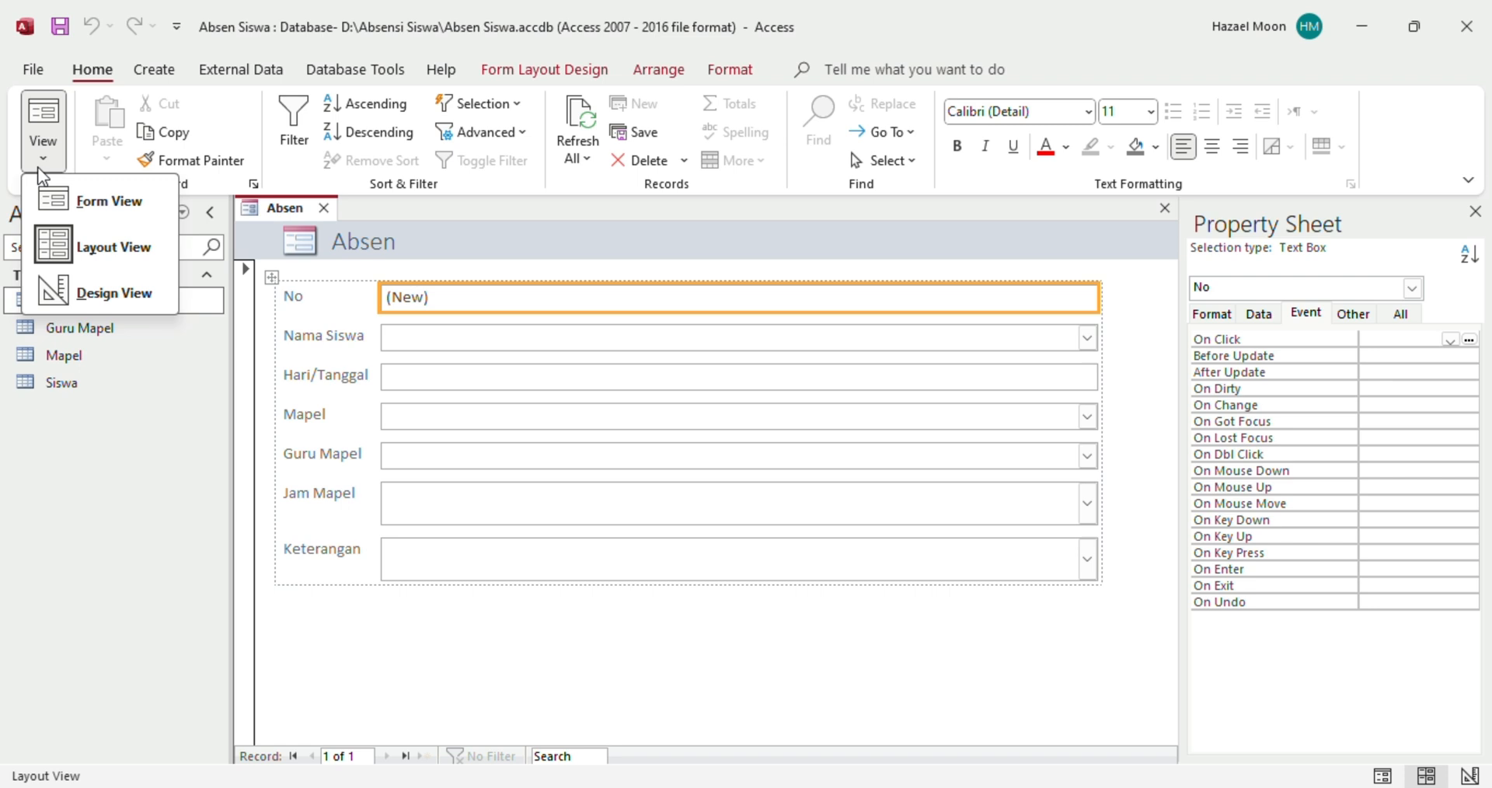
{"action": "left_click", "coordinate": [113, 309]}
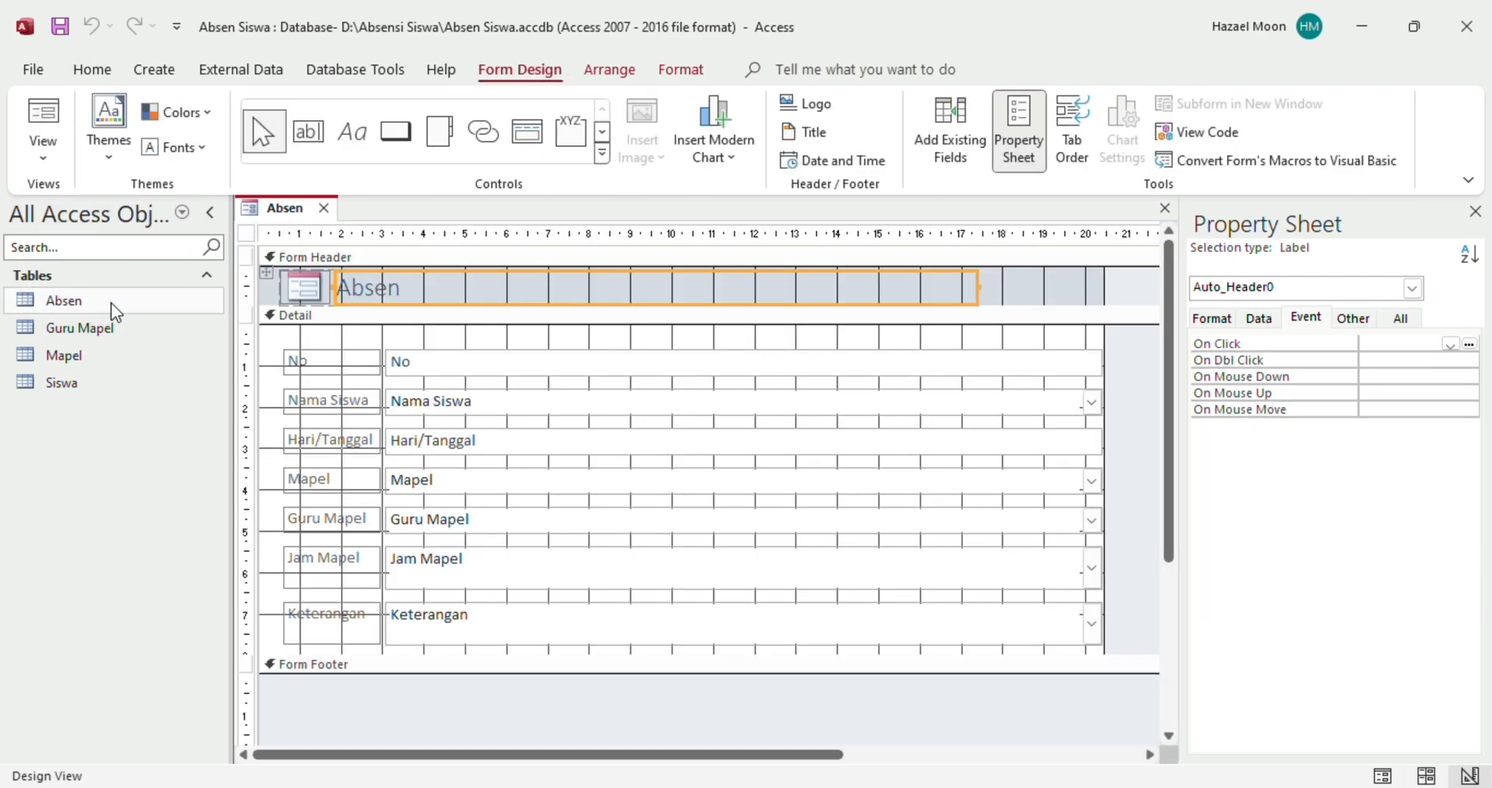
{"action": "left_click", "coordinate": [849, 489]}
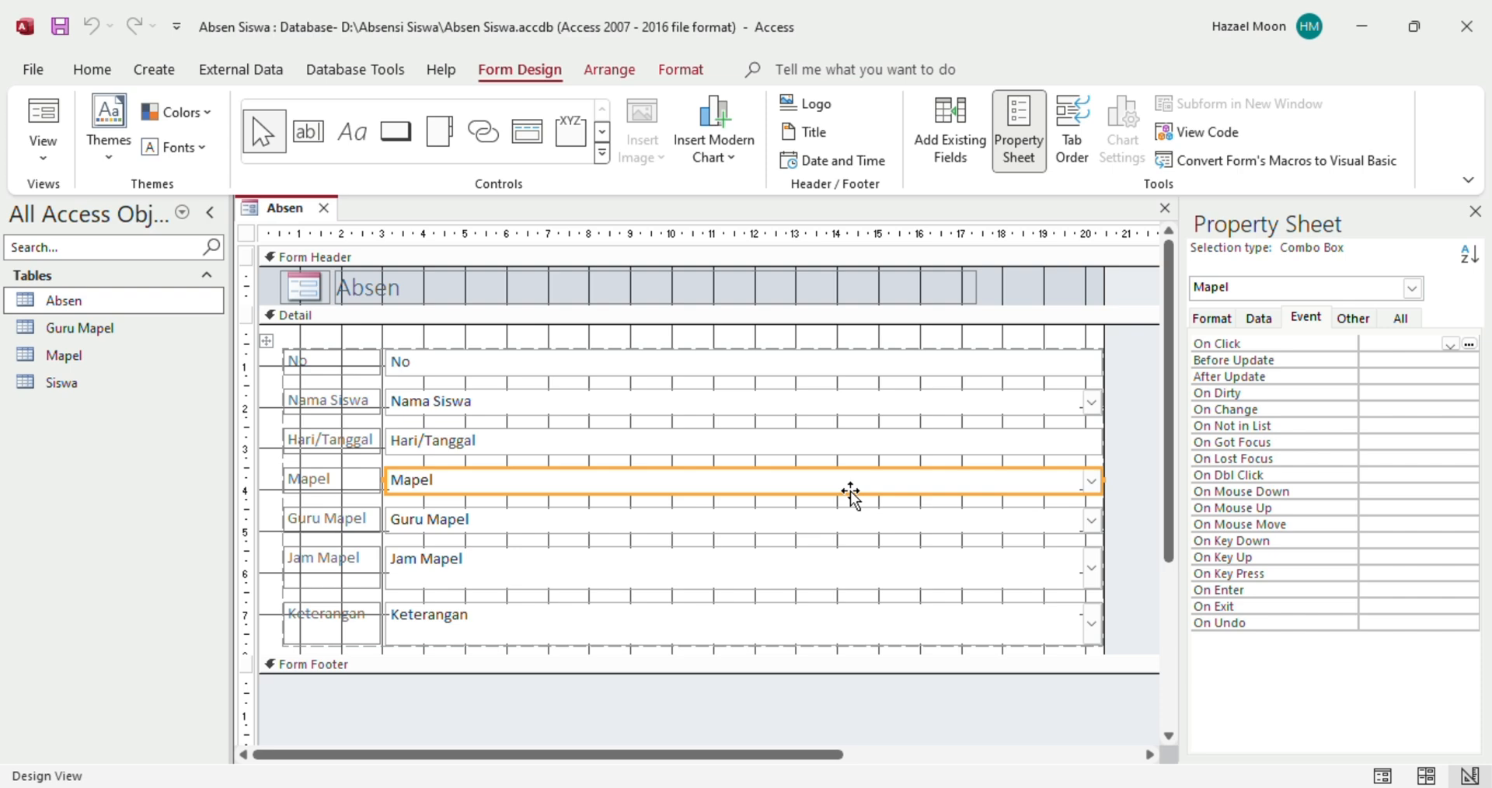
{"action": "left_click", "coordinate": [877, 445]}
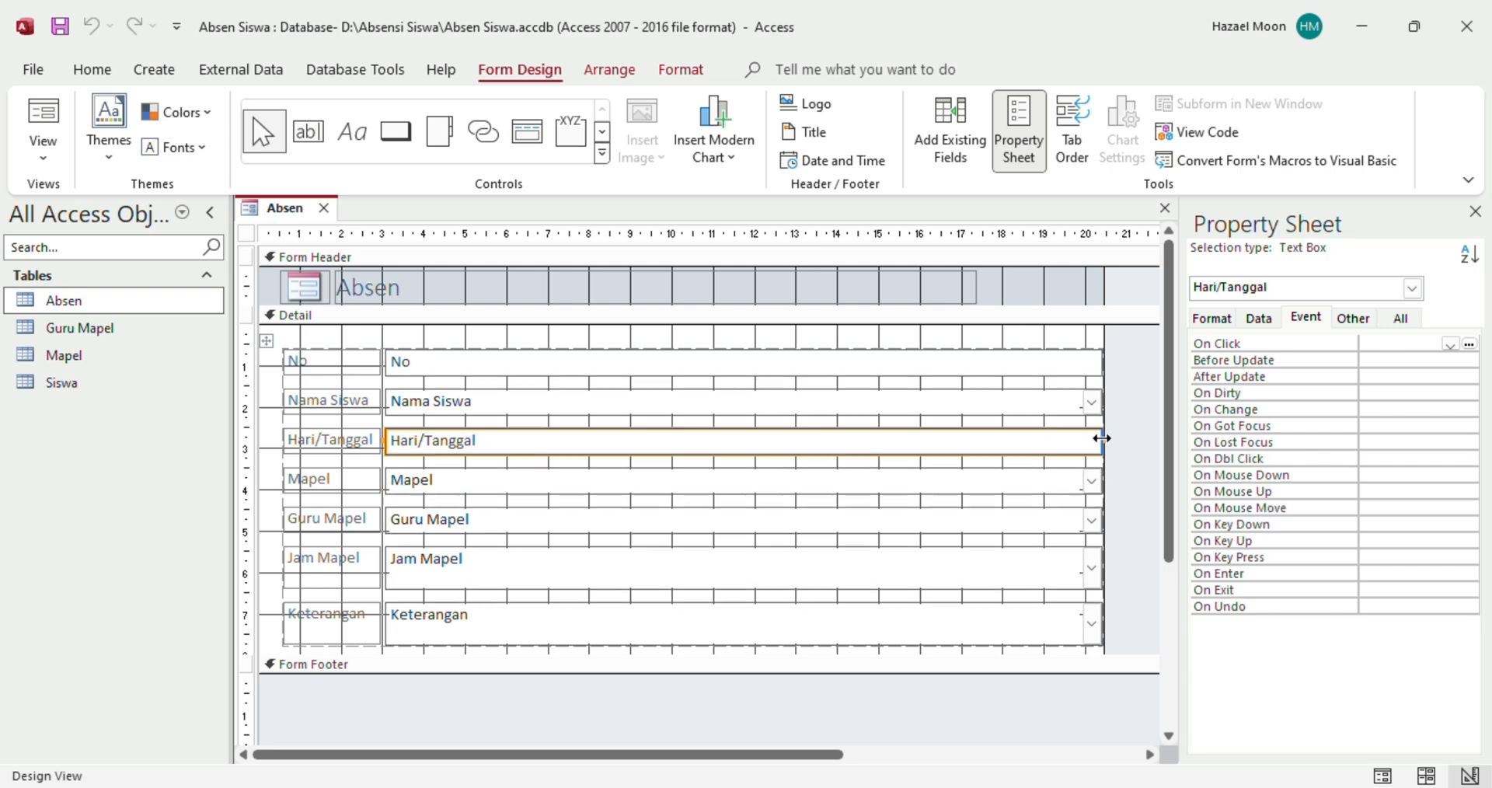
{"action": "left_click_drag", "start_coordinate": [1102, 439], "coordinate": [607, 469]}
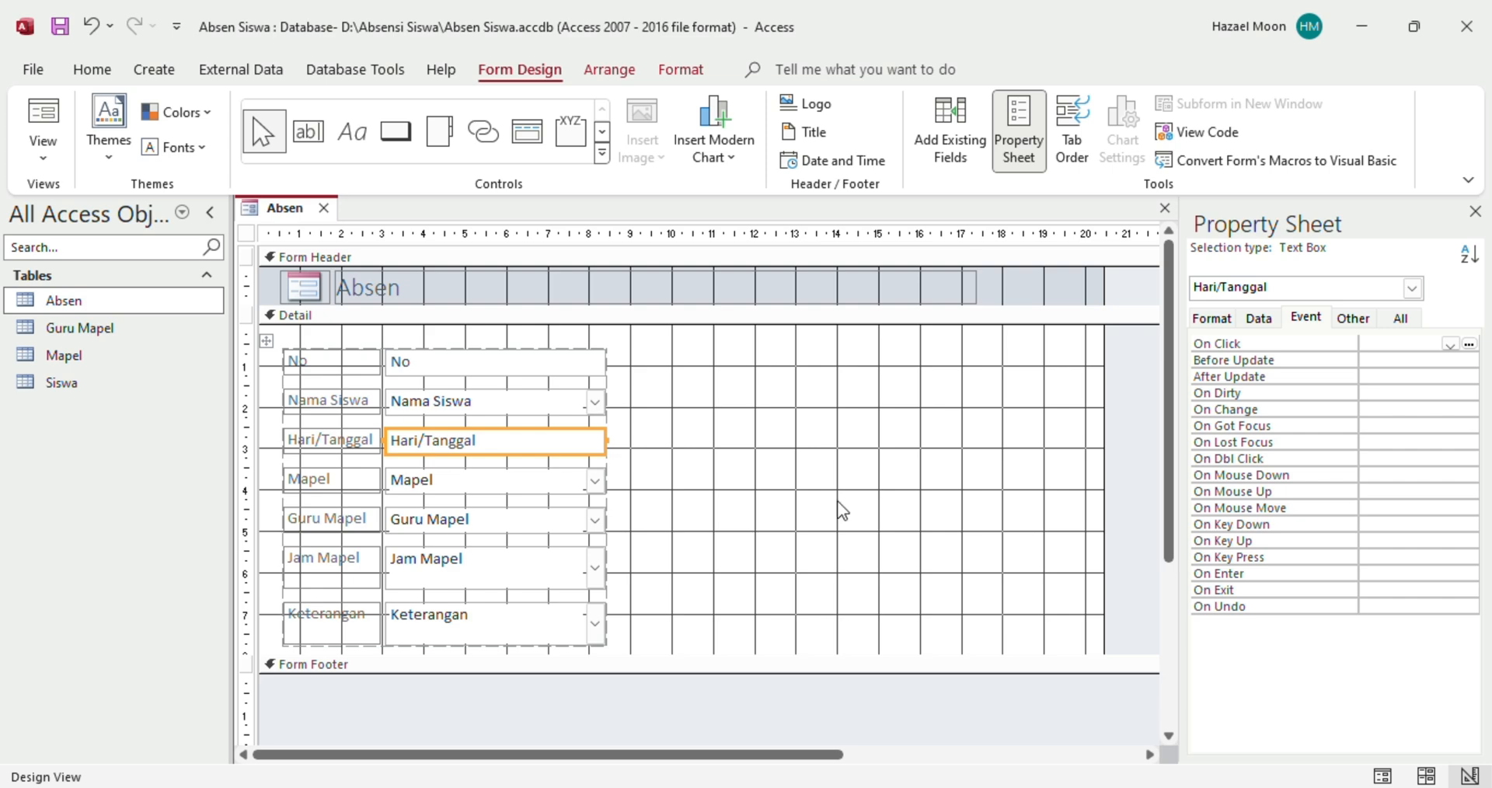
{"action": "left_click", "coordinate": [703, 533]}
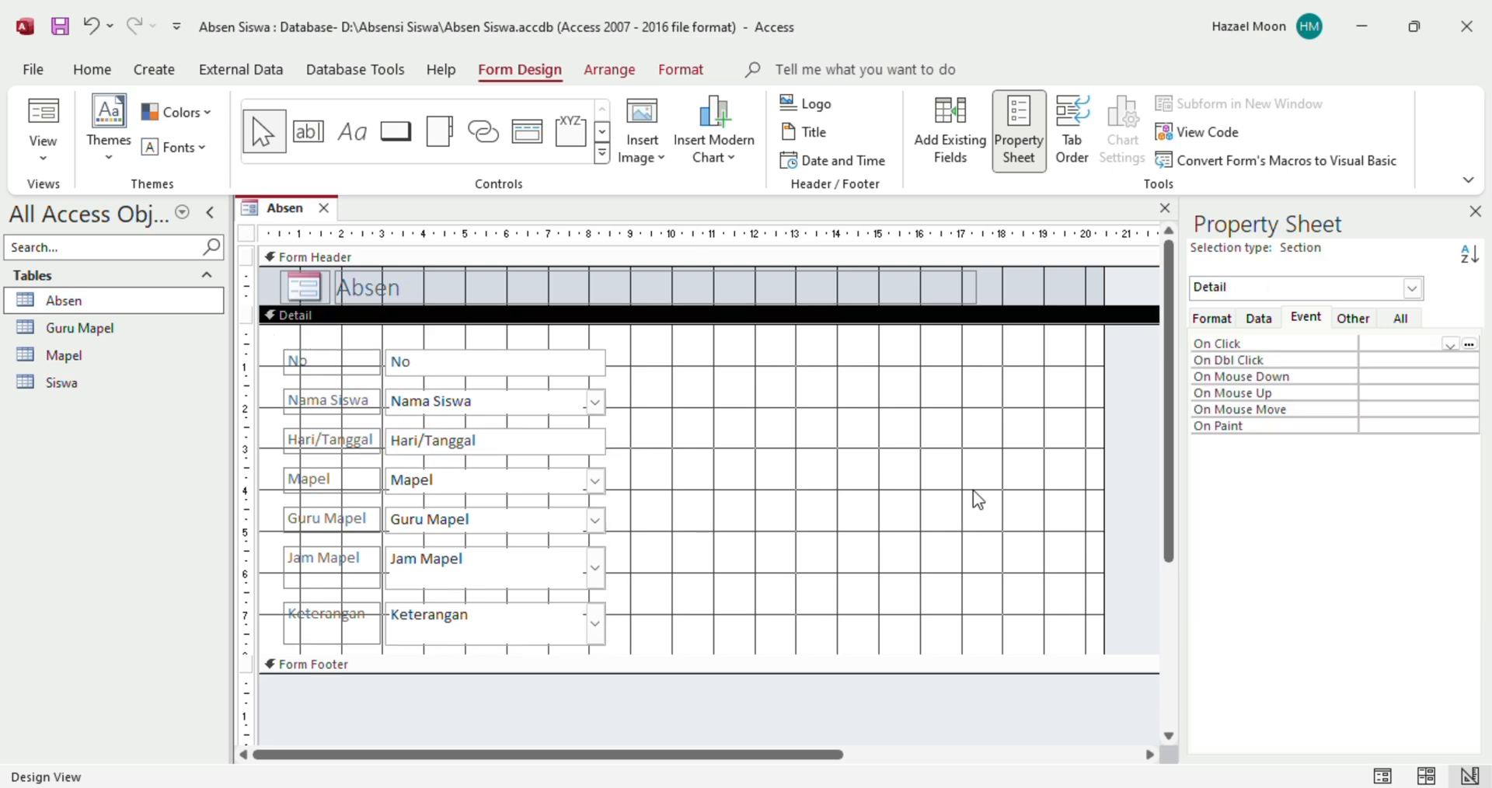
Shorten the Absen title label, make the Detail section taller, and widen the design area to about 20 cm
{"action": "left_click_drag", "start_coordinate": [1104, 463], "coordinate": [653, 472]}
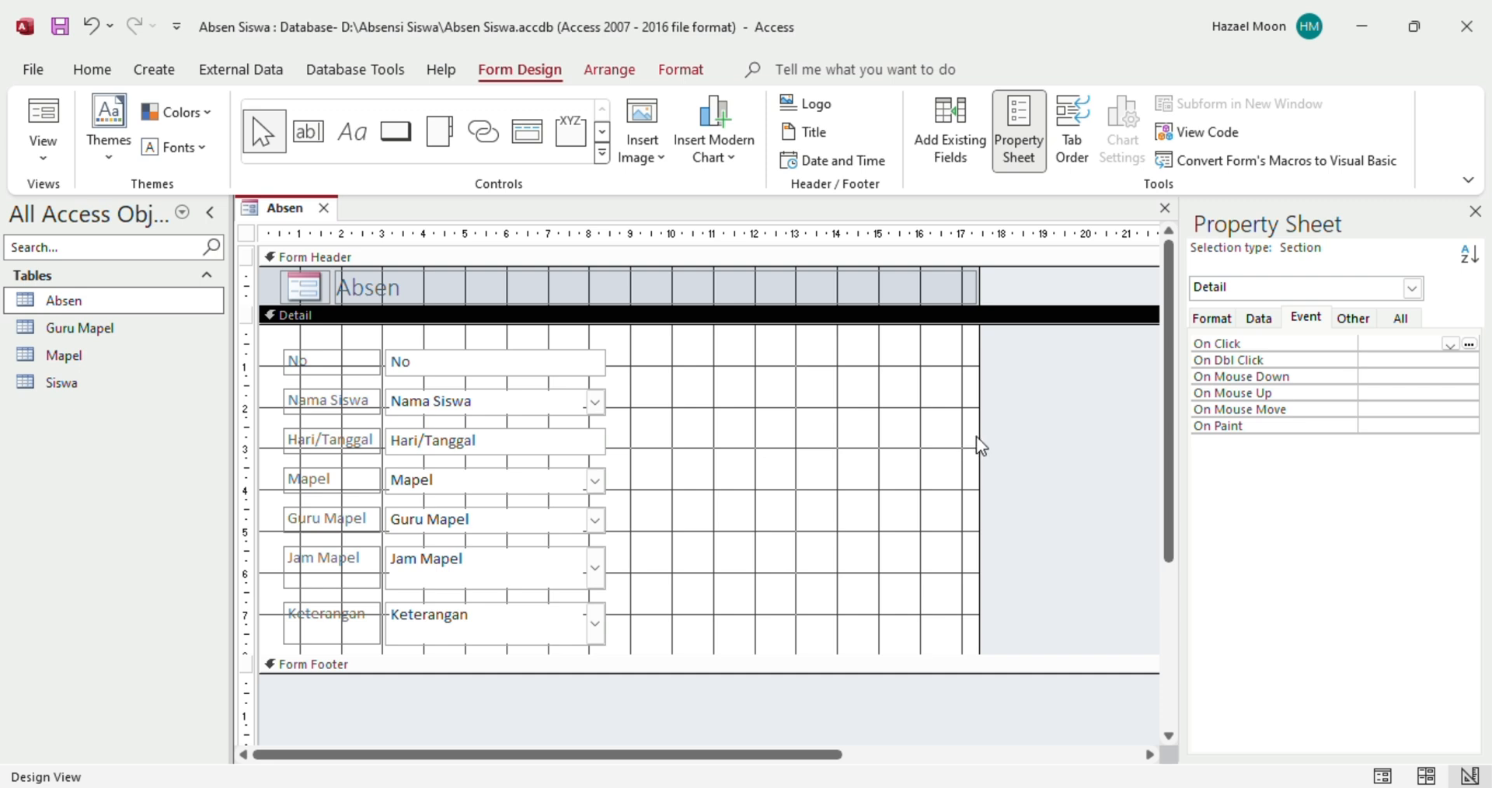
{"action": "left_click_drag", "start_coordinate": [979, 439], "coordinate": [759, 426]}
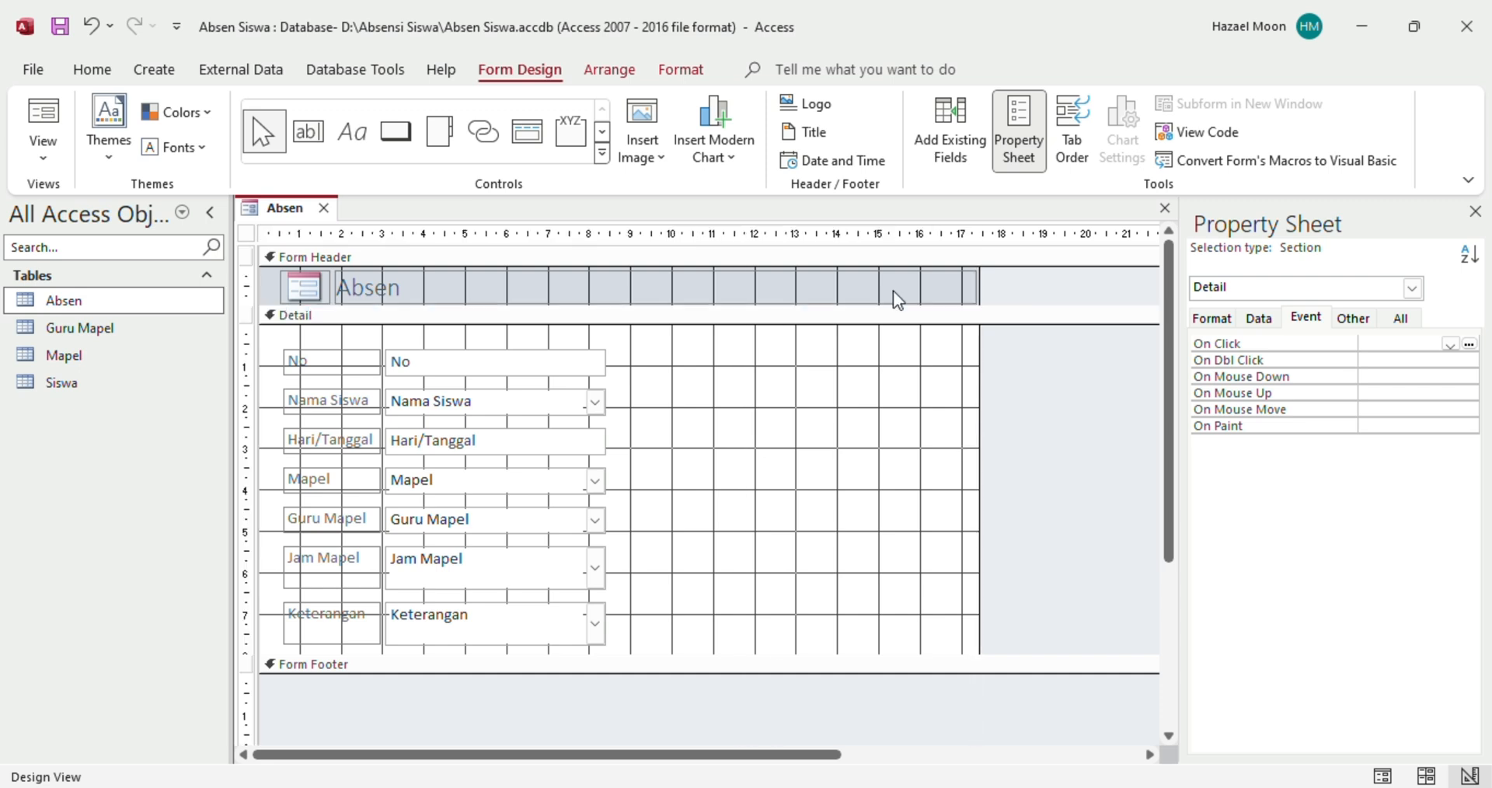
{"action": "left_click", "coordinate": [975, 286]}
{"action": "left_click_drag", "start_coordinate": [977, 285], "coordinate": [606, 293]}
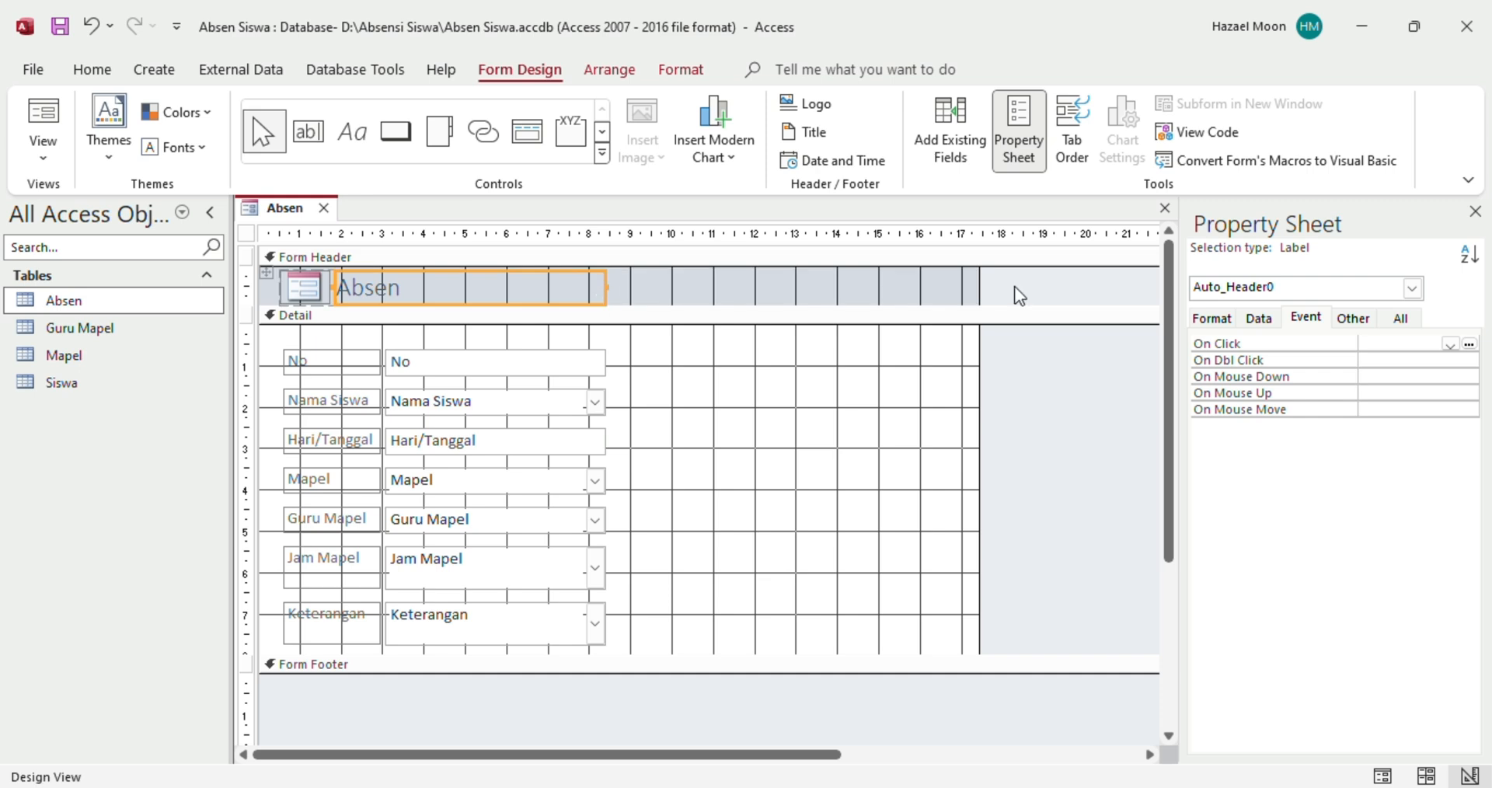
{"action": "left_click_drag", "start_coordinate": [979, 294], "coordinate": [631, 324]}
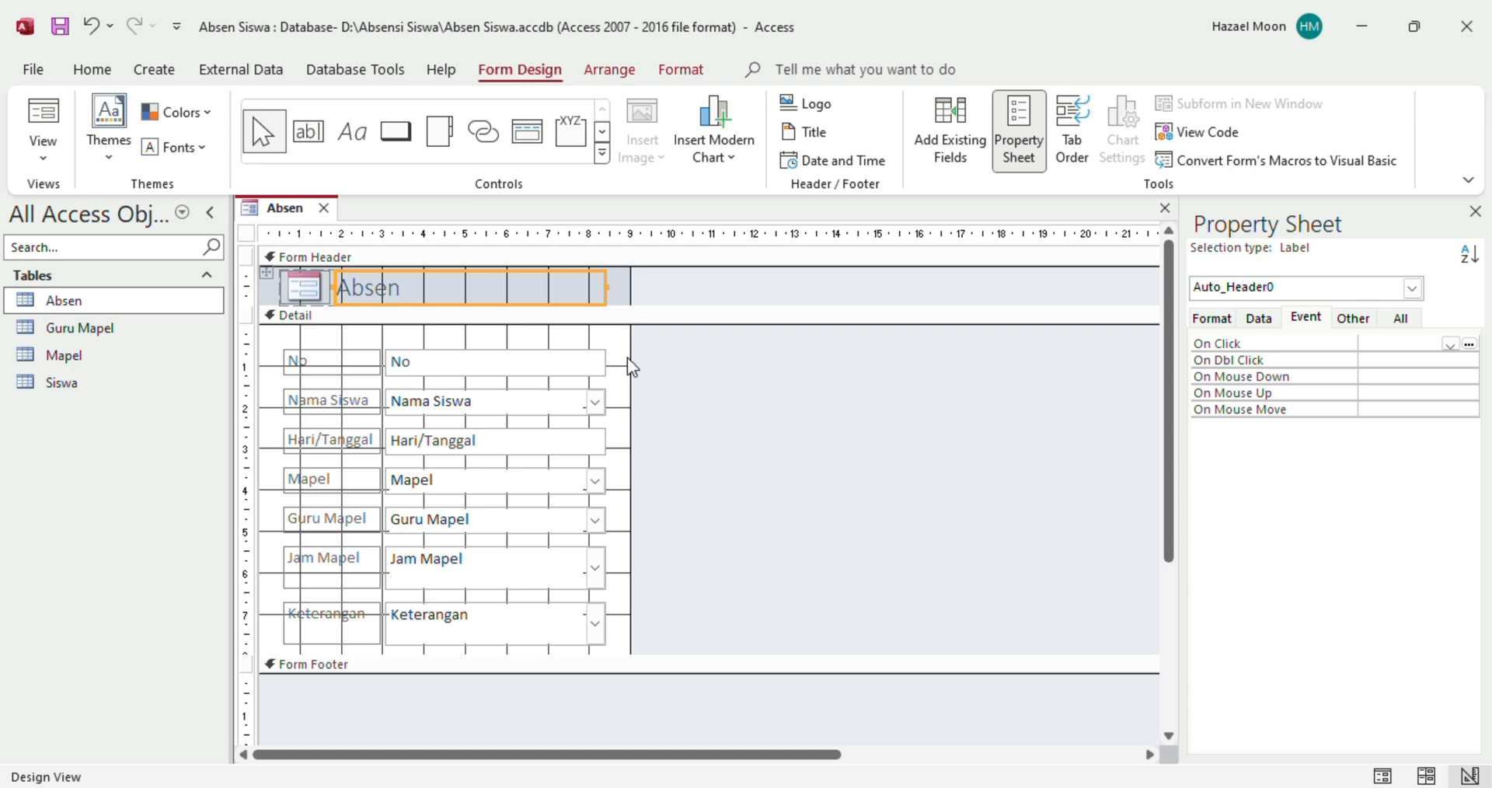
{"action": "left_click_drag", "start_coordinate": [822, 655], "coordinate": [828, 709]}
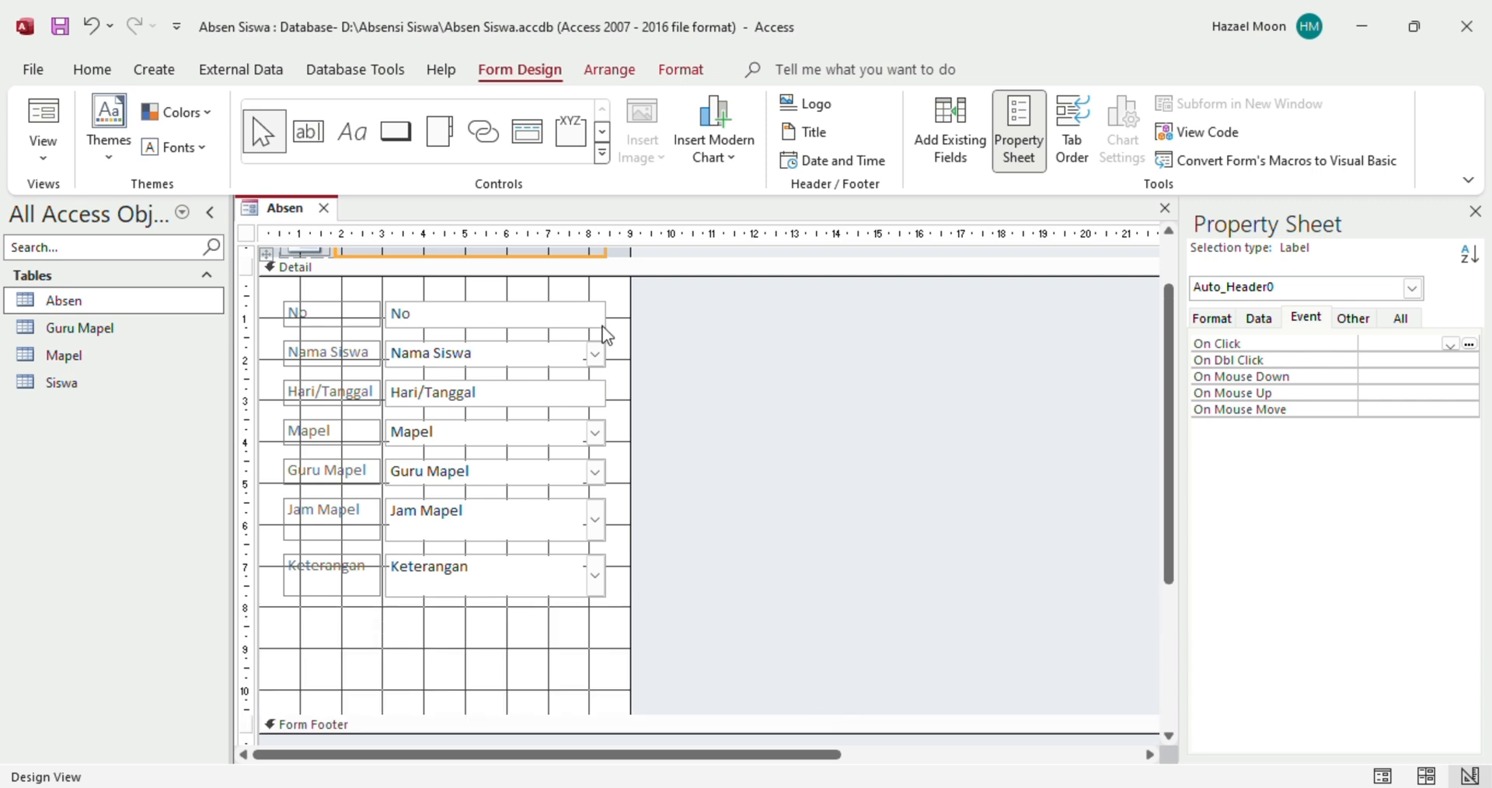
{"action": "left_click_drag", "start_coordinate": [631, 367], "coordinate": [1091, 435]}
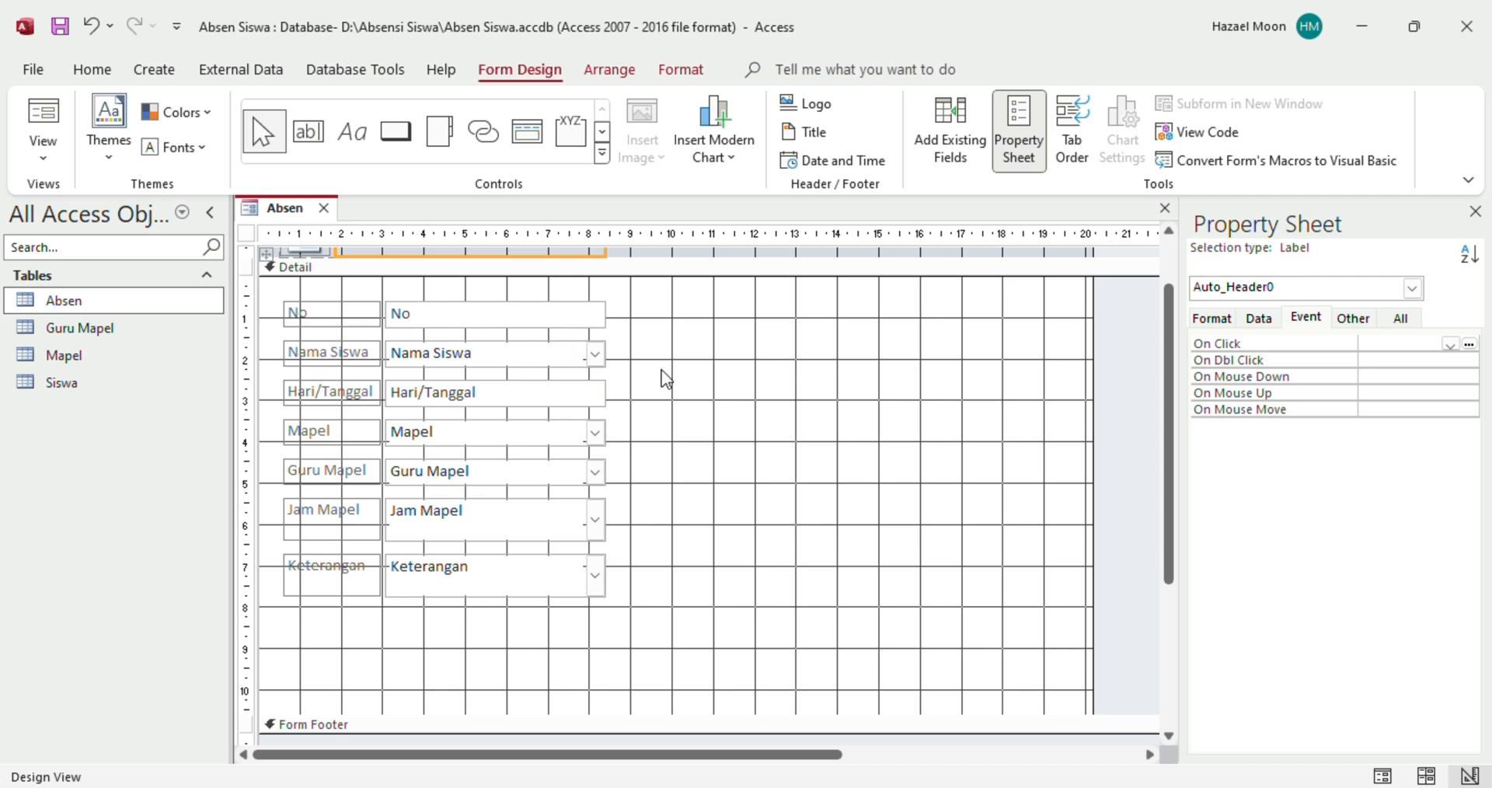
{"action": "left_click", "coordinate": [353, 306]}
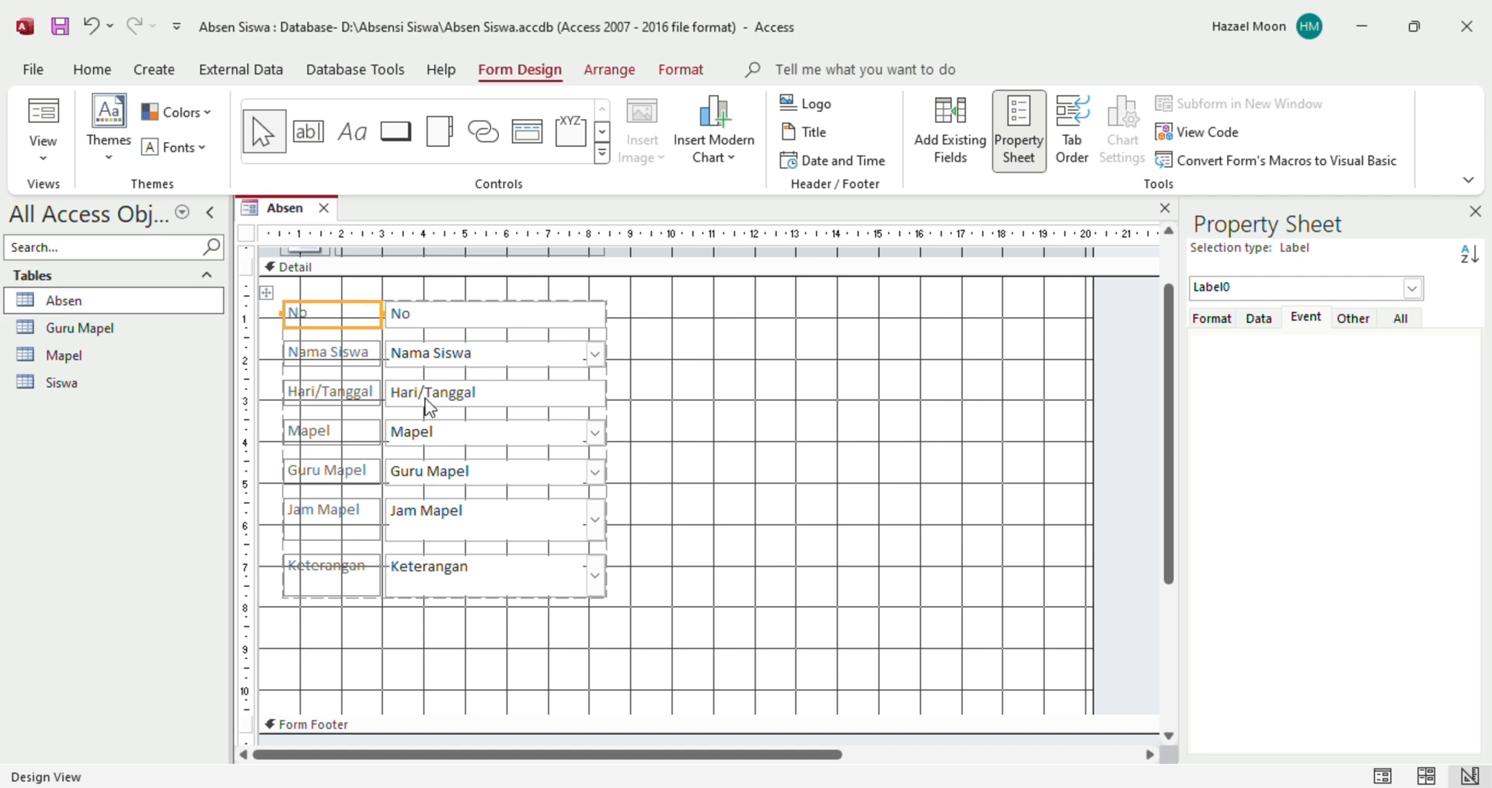
Select all seven Absen labels and fields and make their text bold and black
{"action": "left_click", "coordinate": [266, 292]}
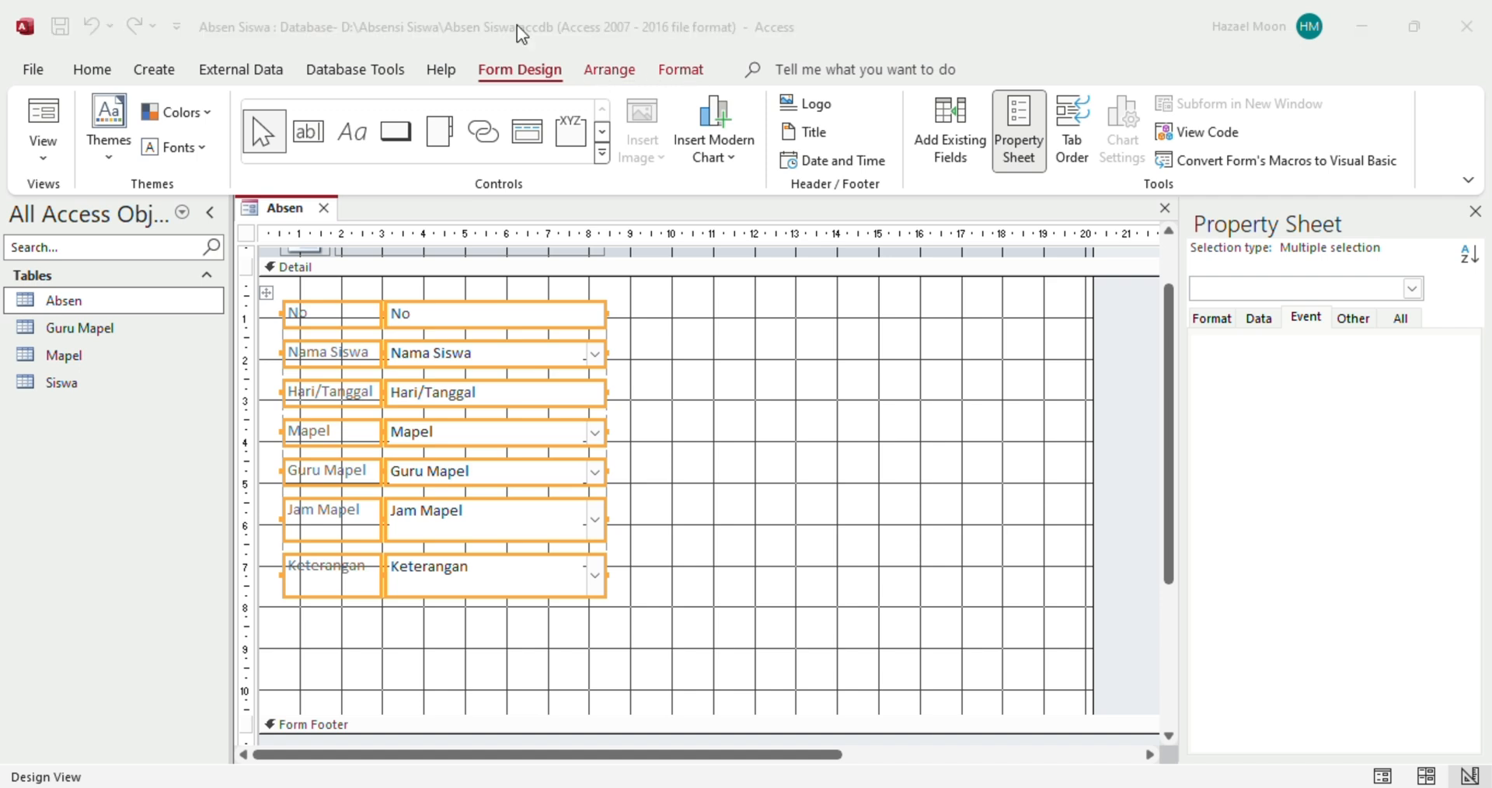
{"action": "left_click", "coordinate": [729, 386]}
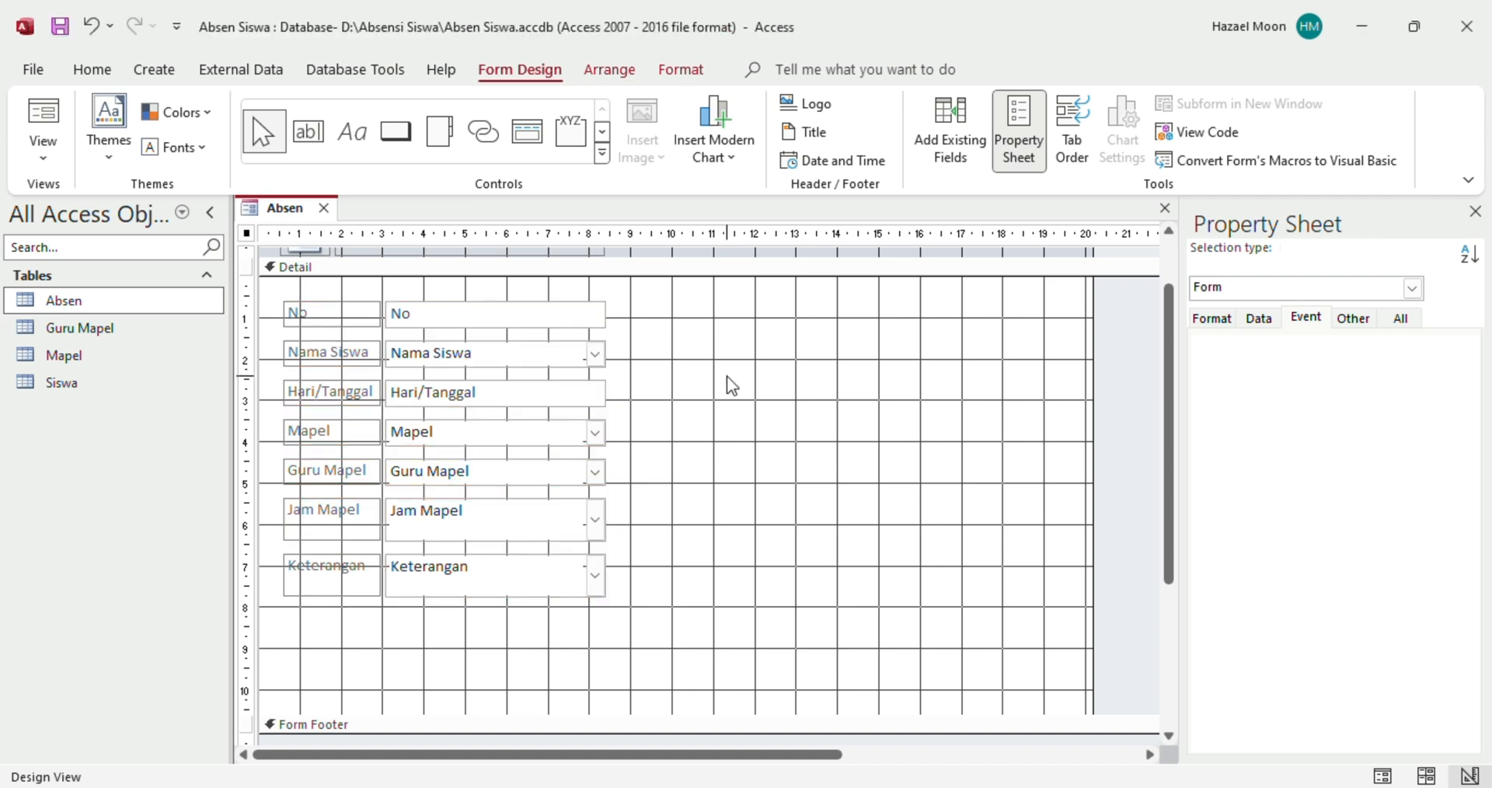
{"action": "left_click", "coordinate": [670, 73]}
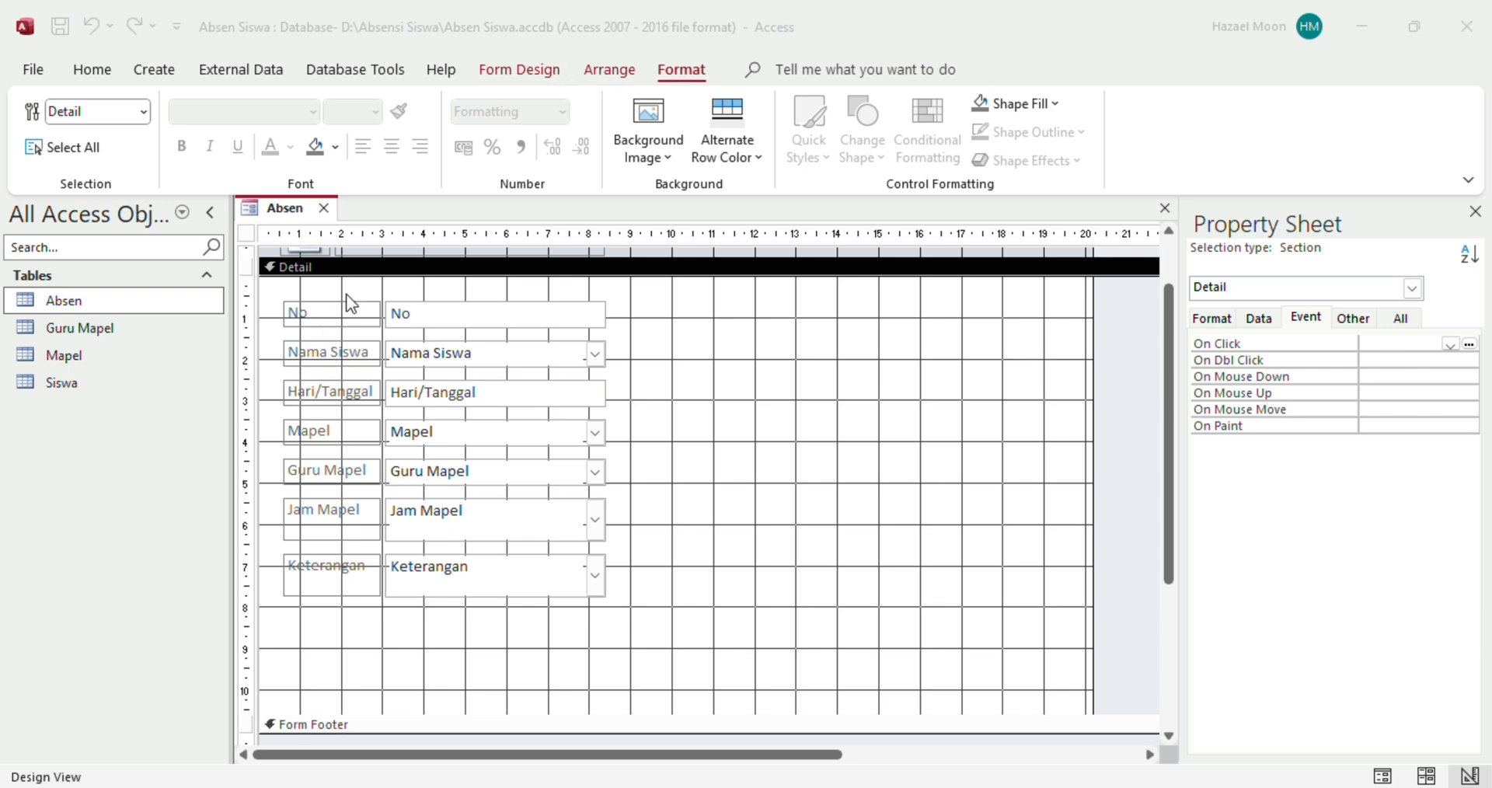
{"action": "left_click", "coordinate": [334, 315]}
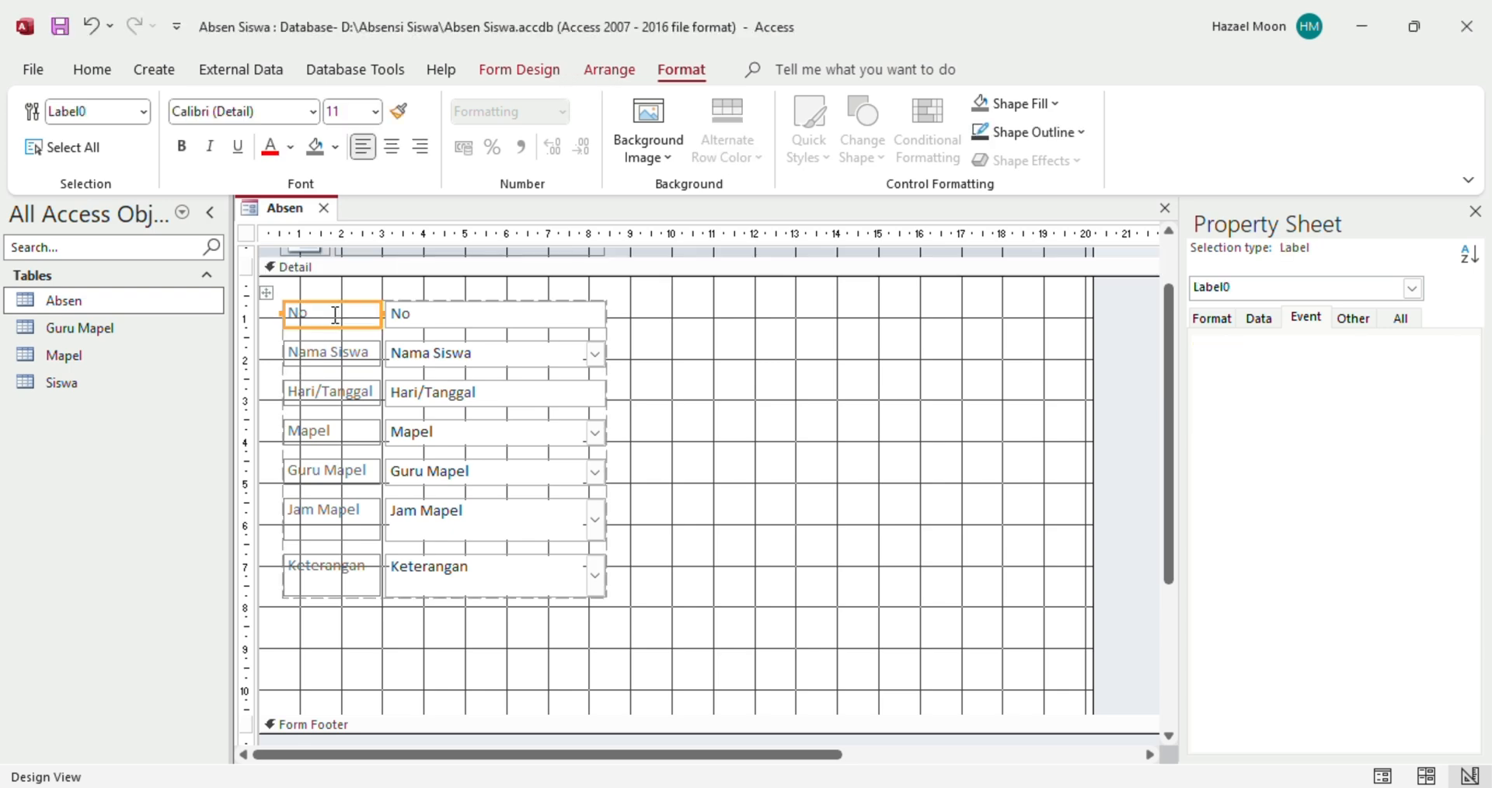
{"action": "left_click", "coordinate": [267, 292]}
{"action": "left_click", "coordinate": [182, 150]}
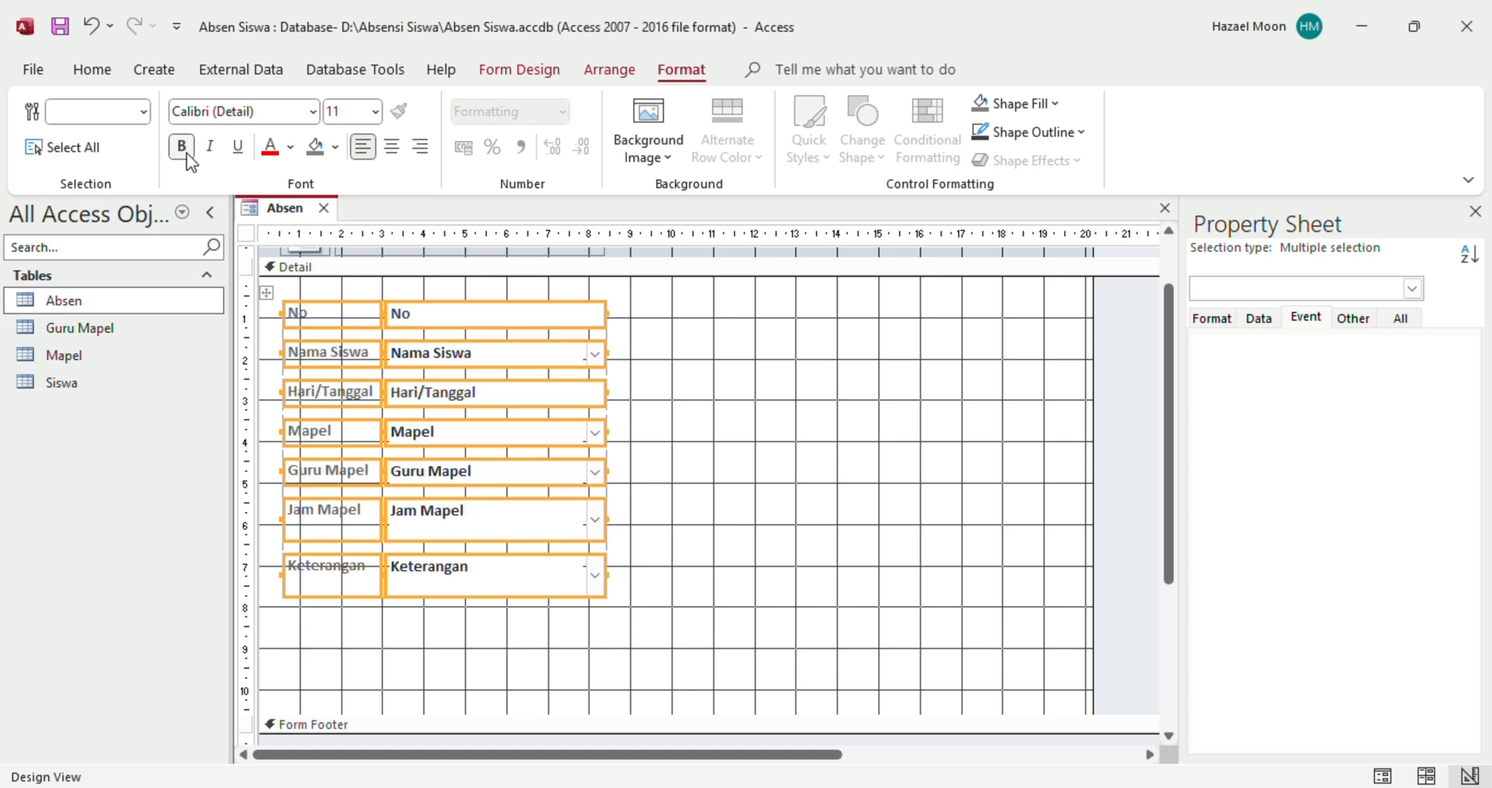
{"action": "left_click", "coordinate": [290, 147]}
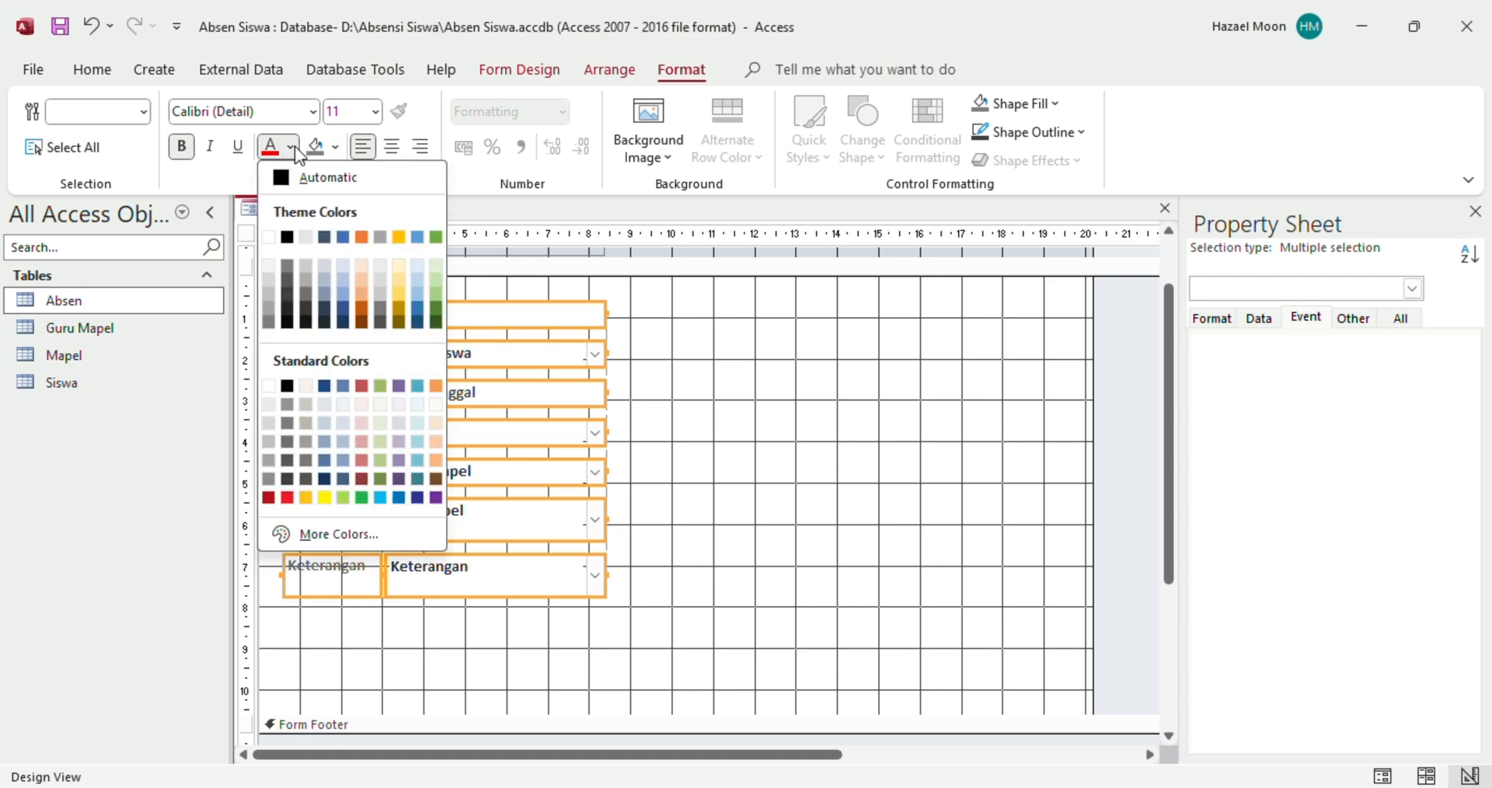
{"action": "left_click", "coordinate": [287, 237]}
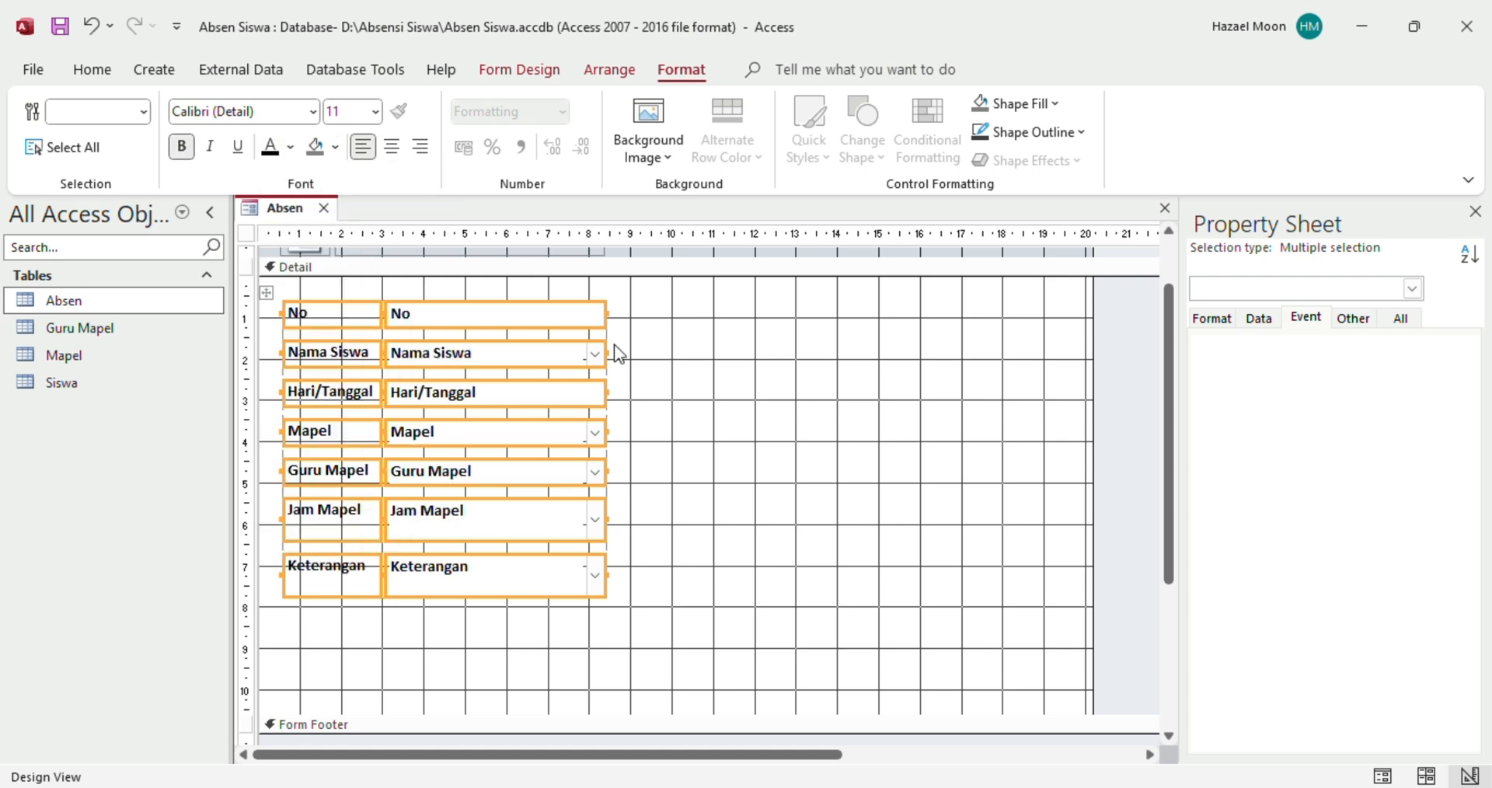
{"action": "left_click", "coordinate": [665, 373]}
{"action": "left_click", "coordinate": [664, 373]}
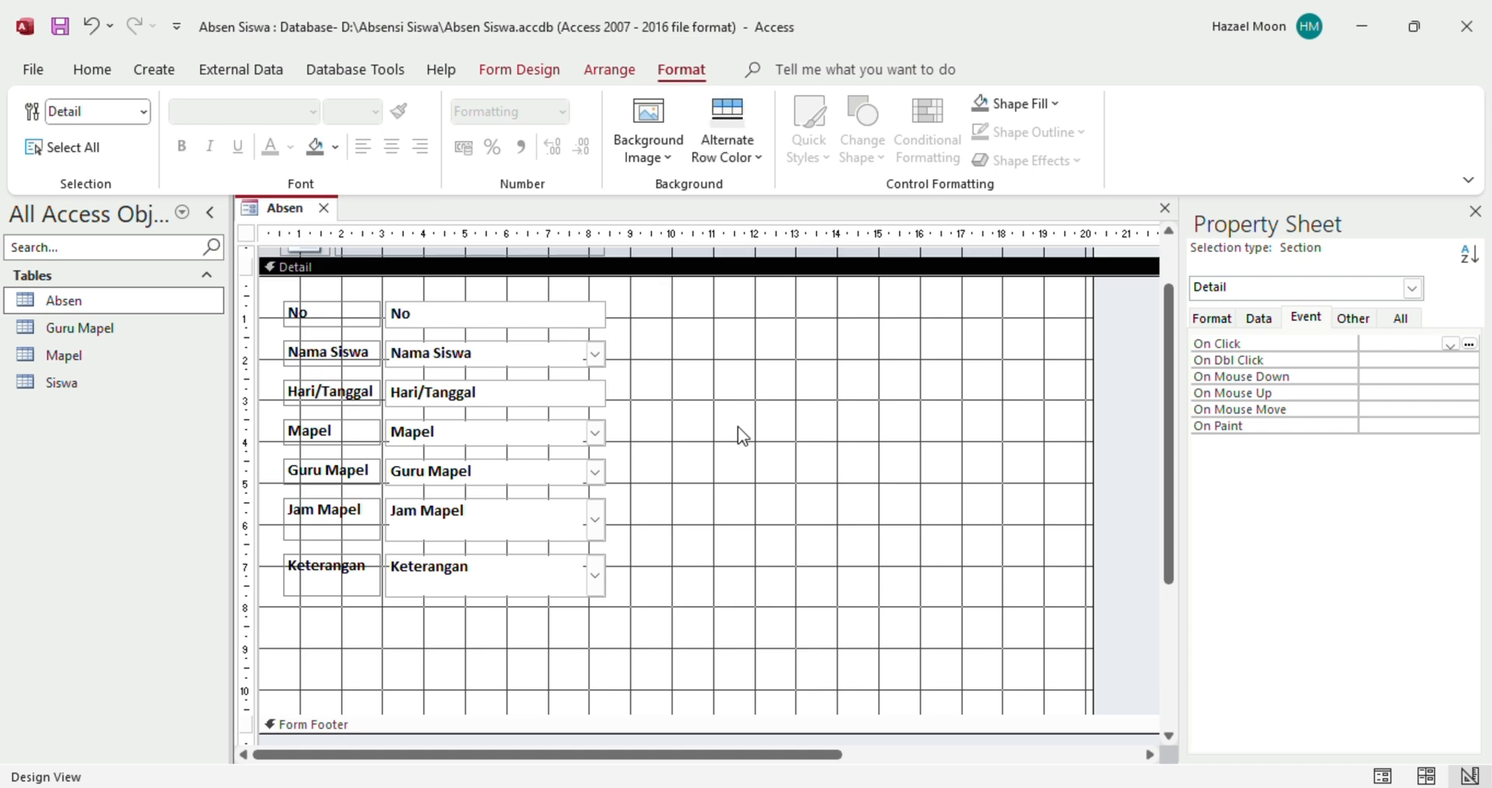
Draw a Save Record command button below Keterangan, captioned SIMPAN
{"action": "left_click", "coordinate": [524, 67]}
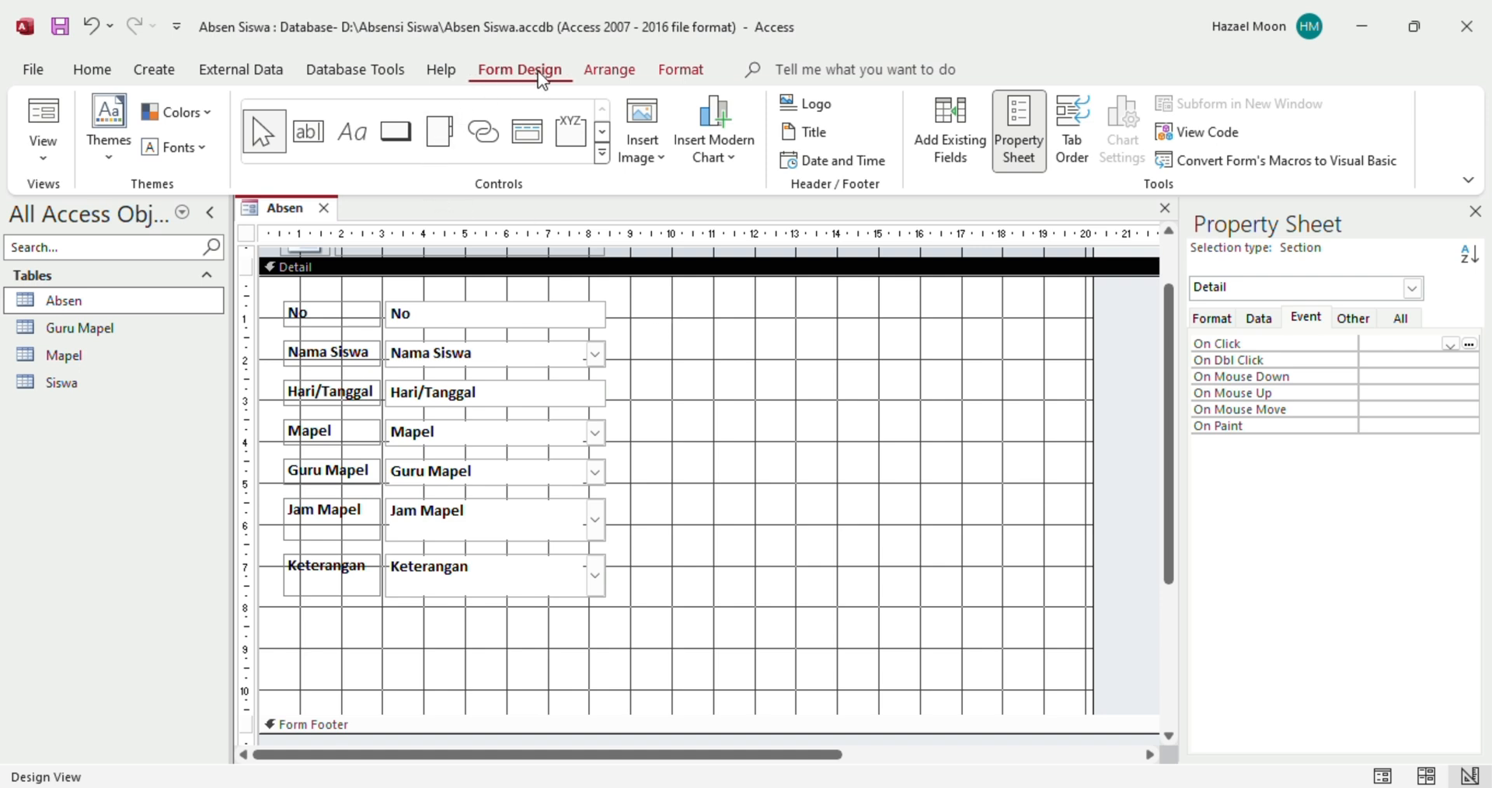
{"action": "left_click", "coordinate": [394, 138]}
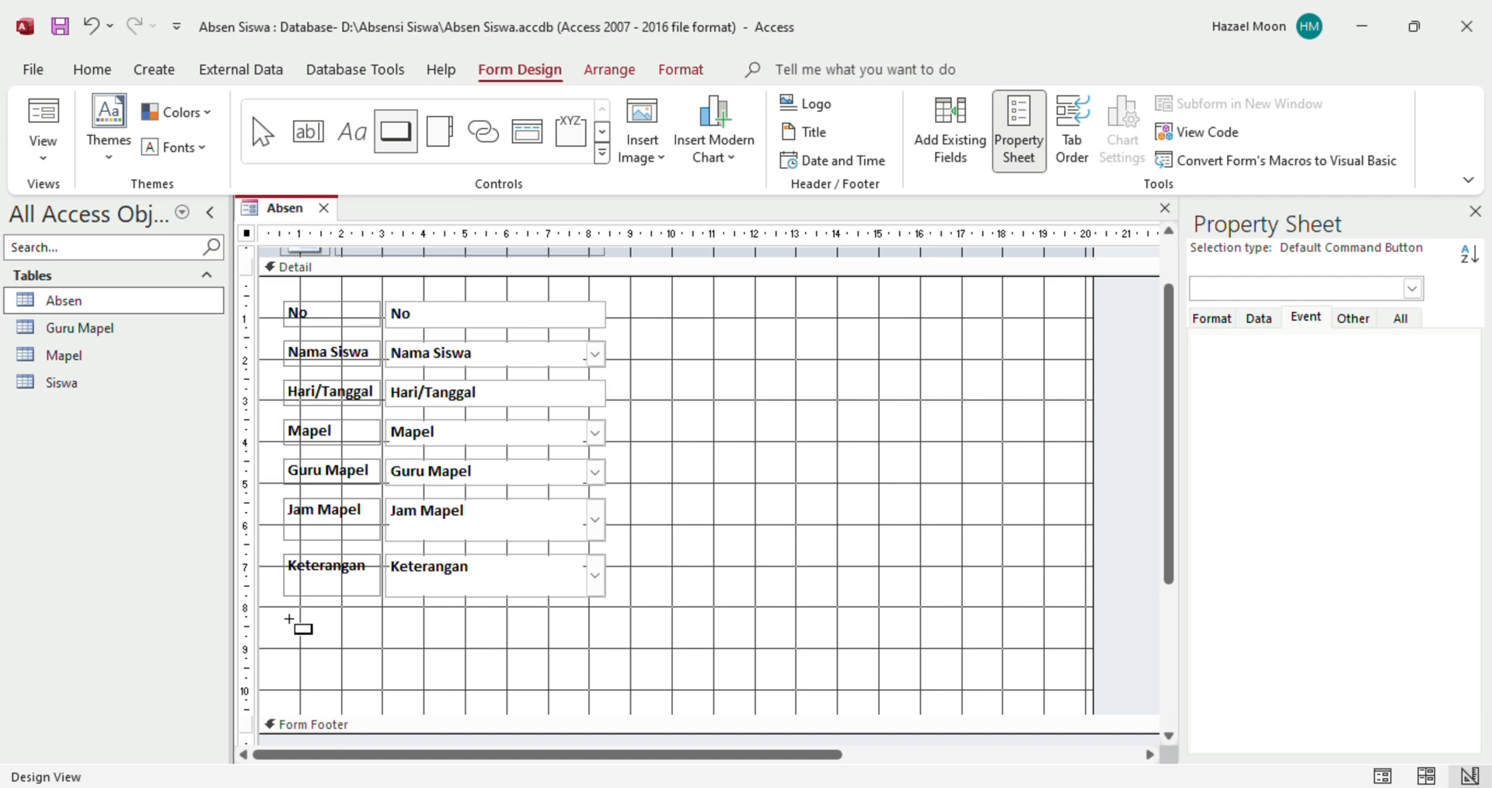
{"action": "left_click_drag", "start_coordinate": [288, 619], "coordinate": [405, 657]}
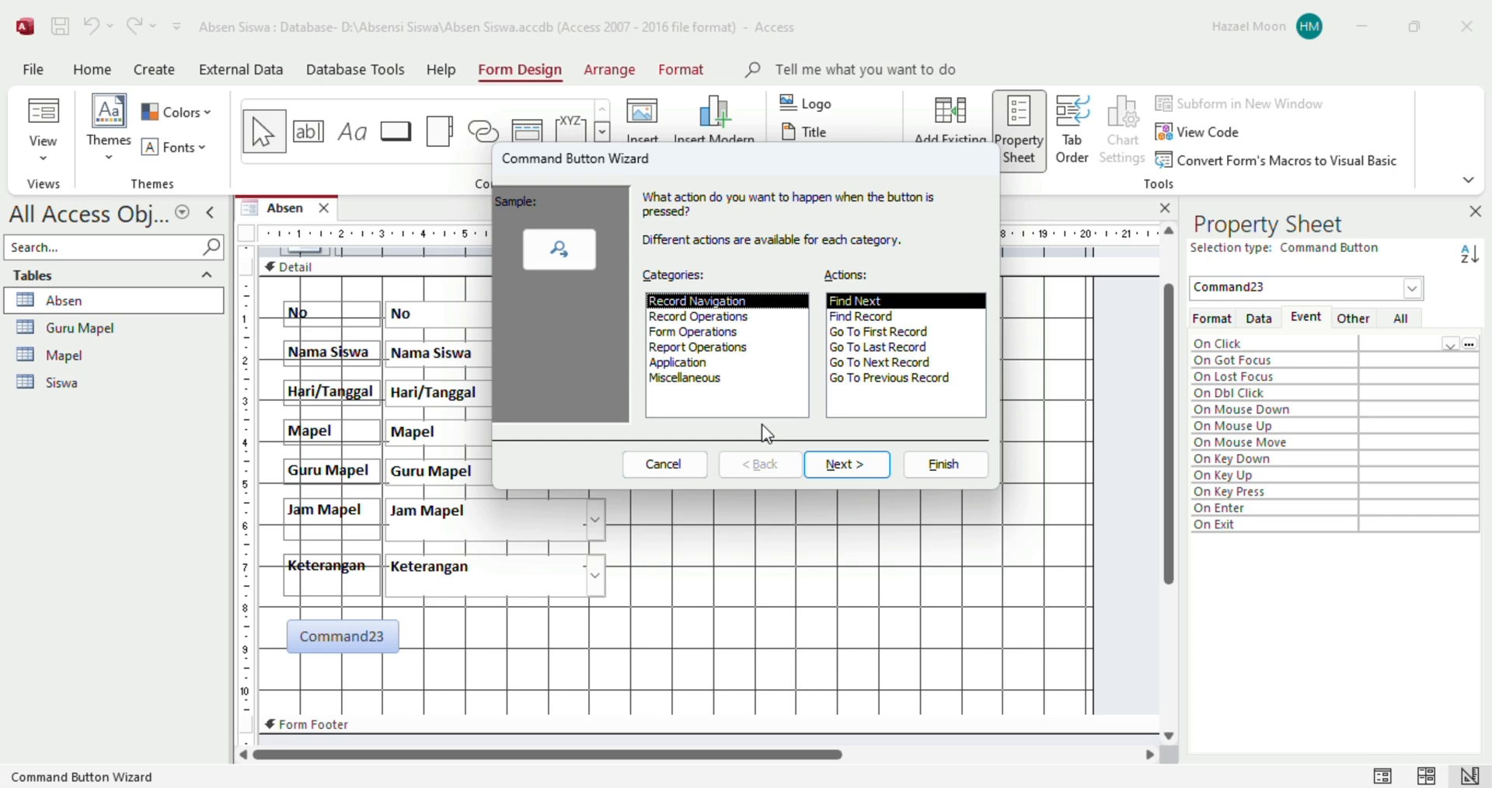
{"action": "left_click", "coordinate": [694, 317]}
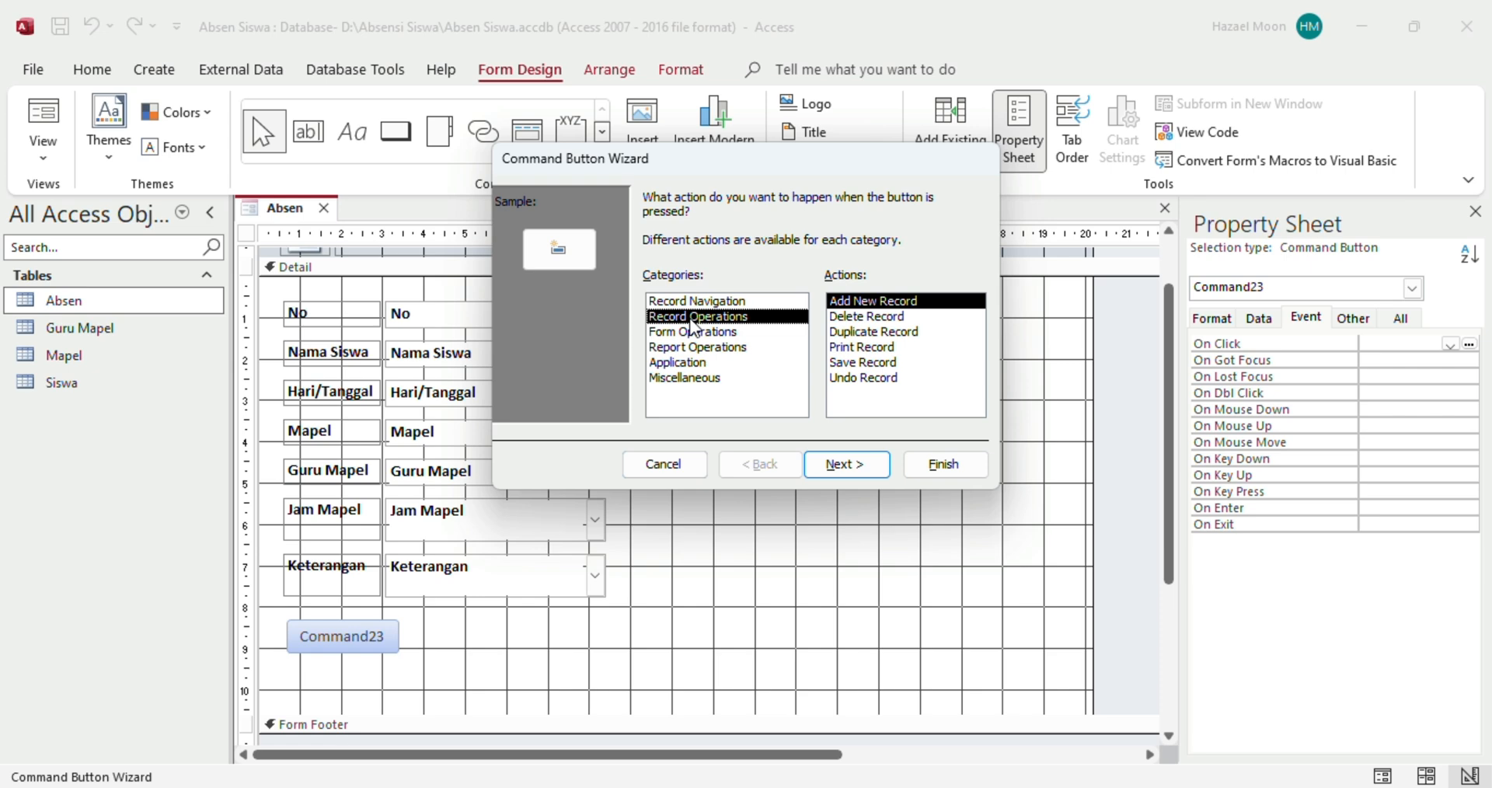
{"action": "left_click", "coordinate": [861, 363]}
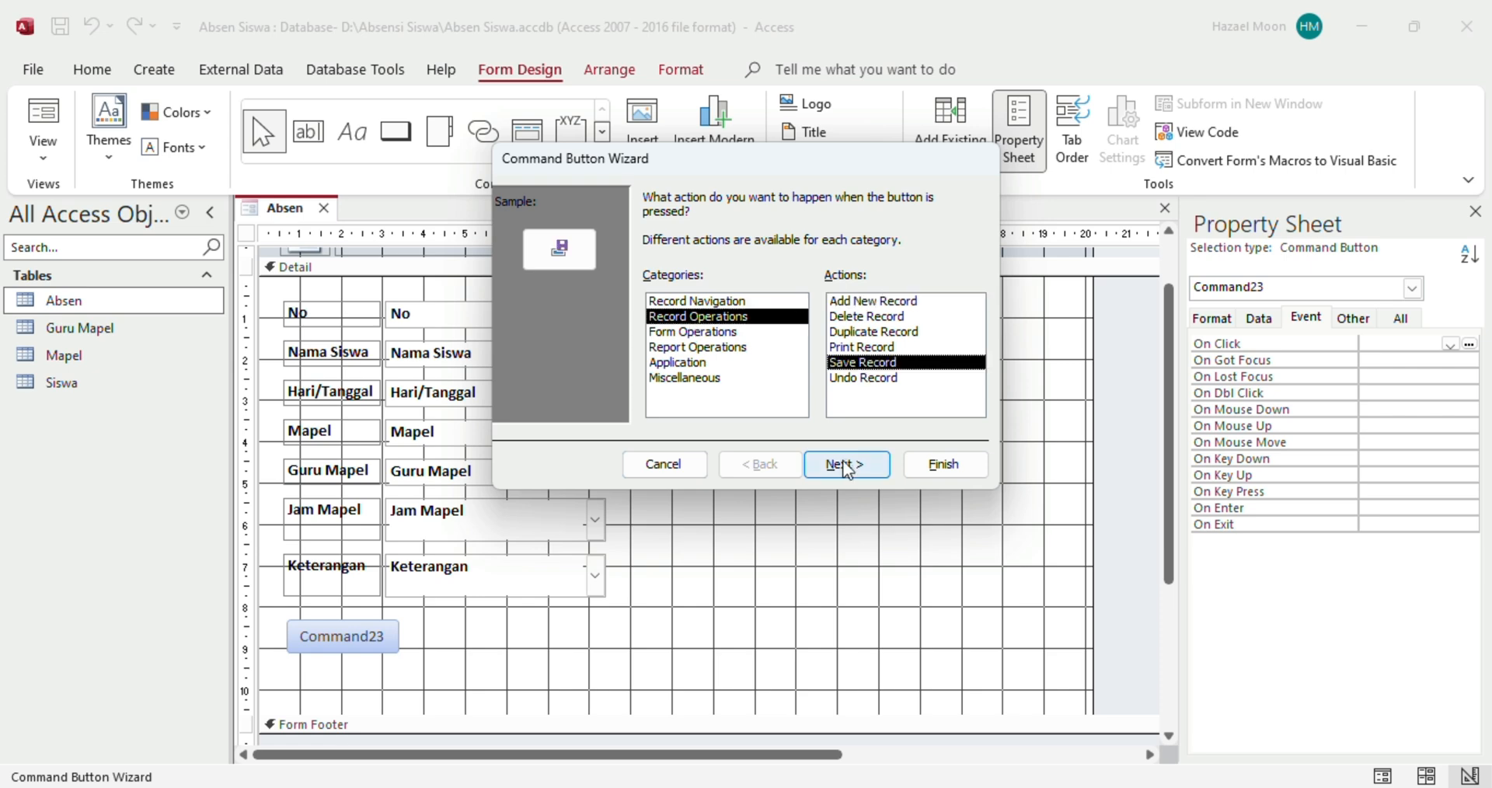
{"action": "left_click", "coordinate": [847, 466]}
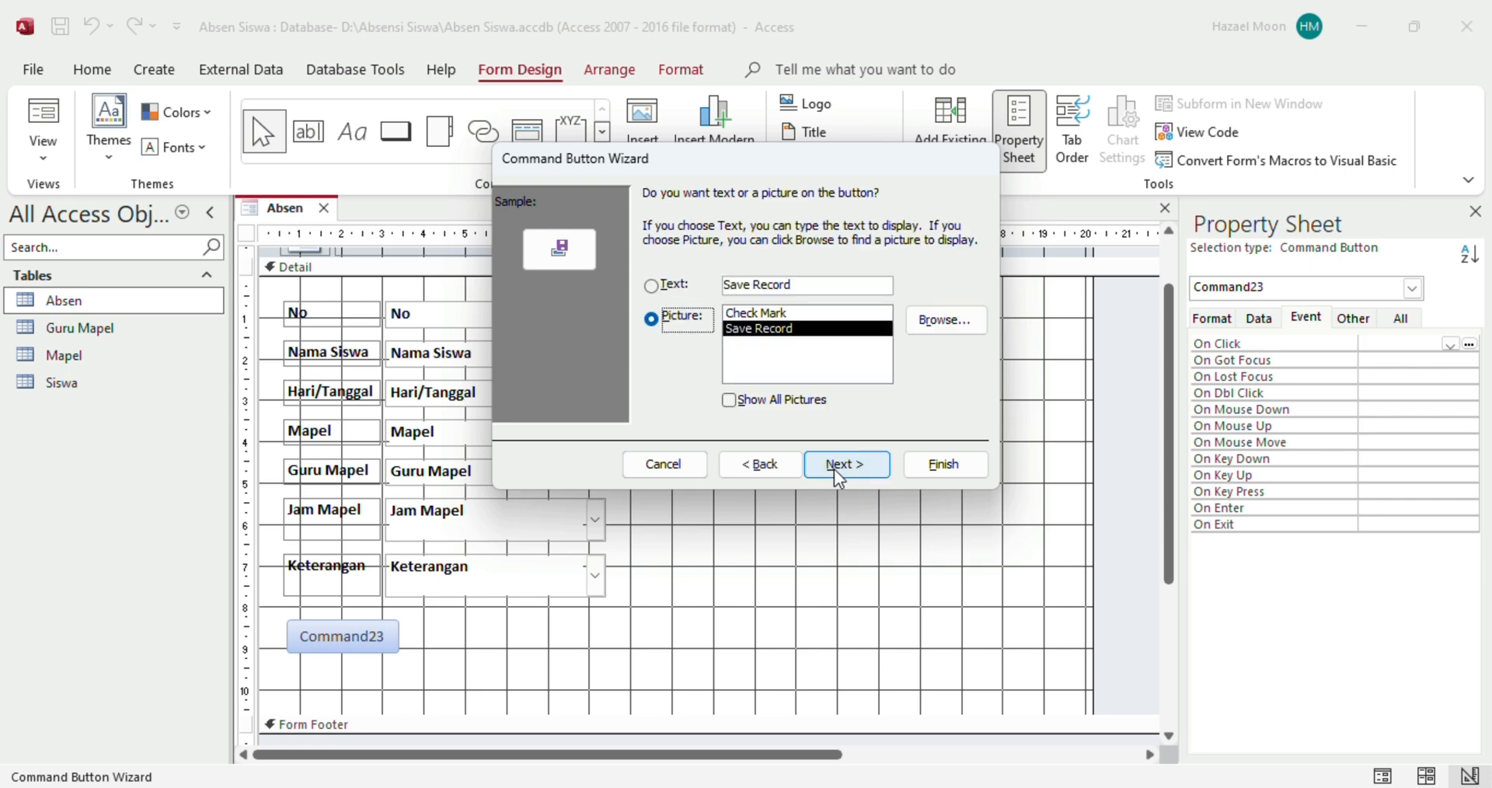
{"action": "left_click", "coordinate": [802, 288]}
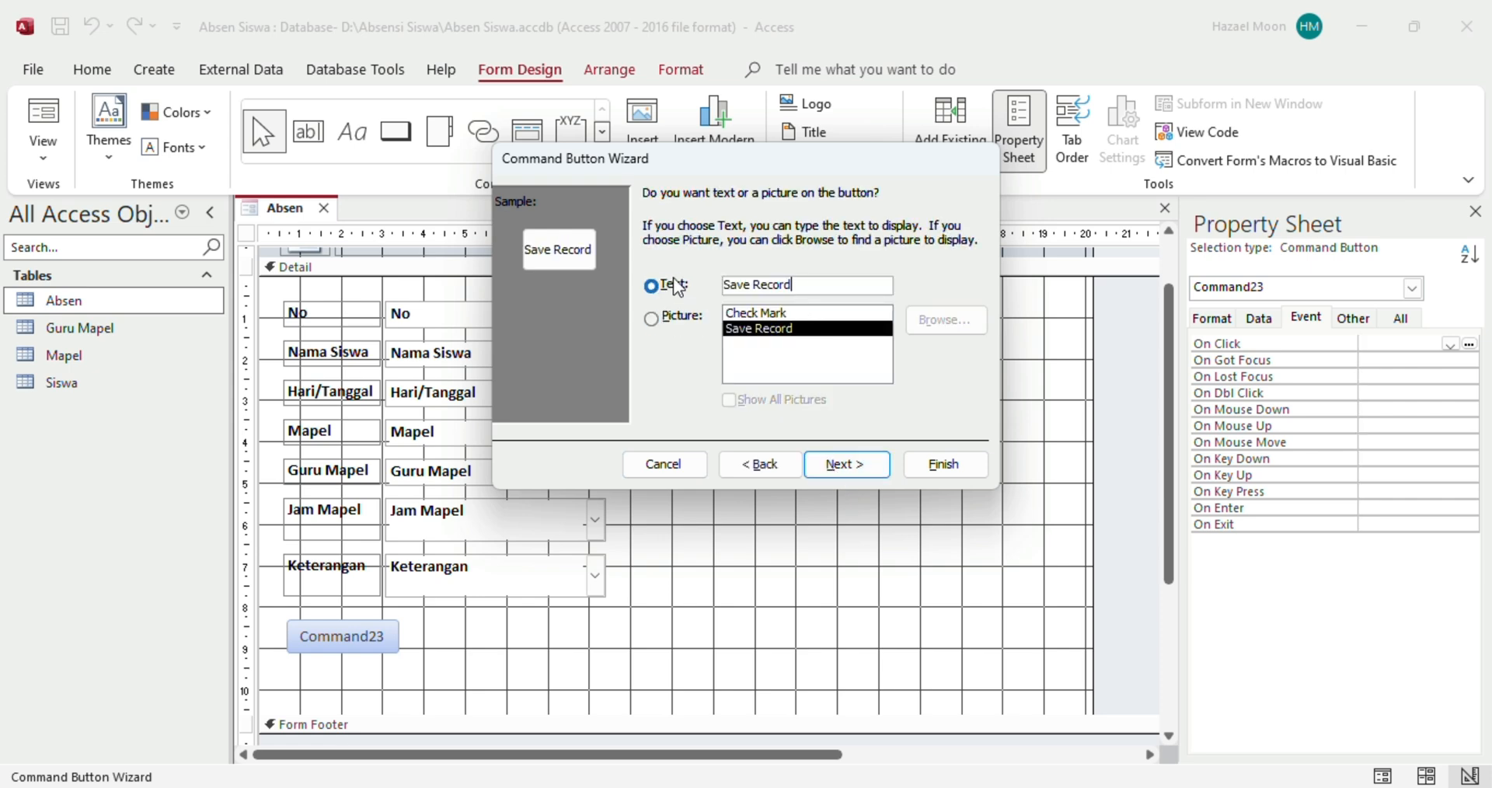
{"action": "left_click_drag", "start_coordinate": [801, 287], "coordinate": [720, 288]}
{"action": "type", "text": "SIM"}
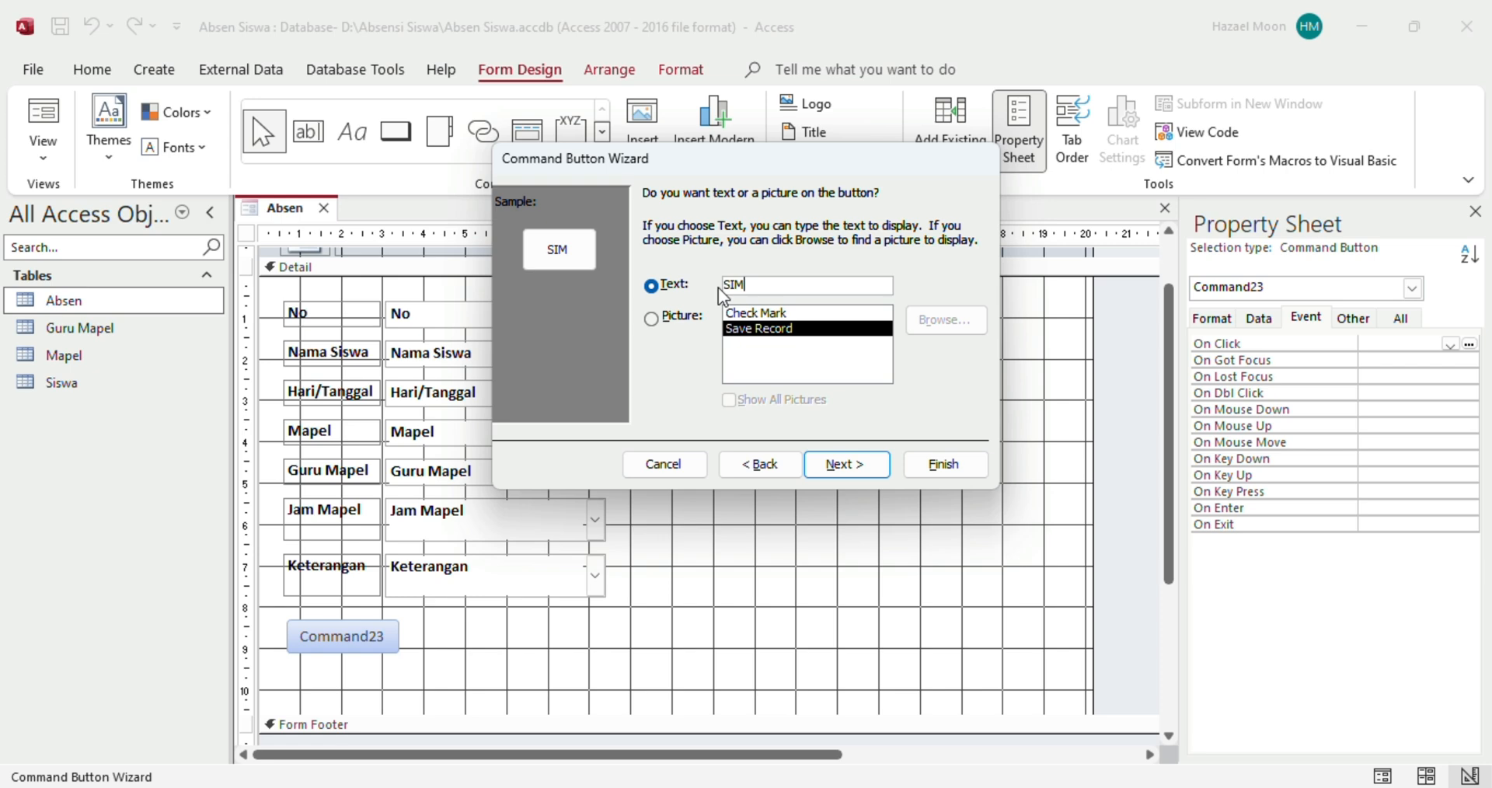
{"action": "type", "text": "PAN"}
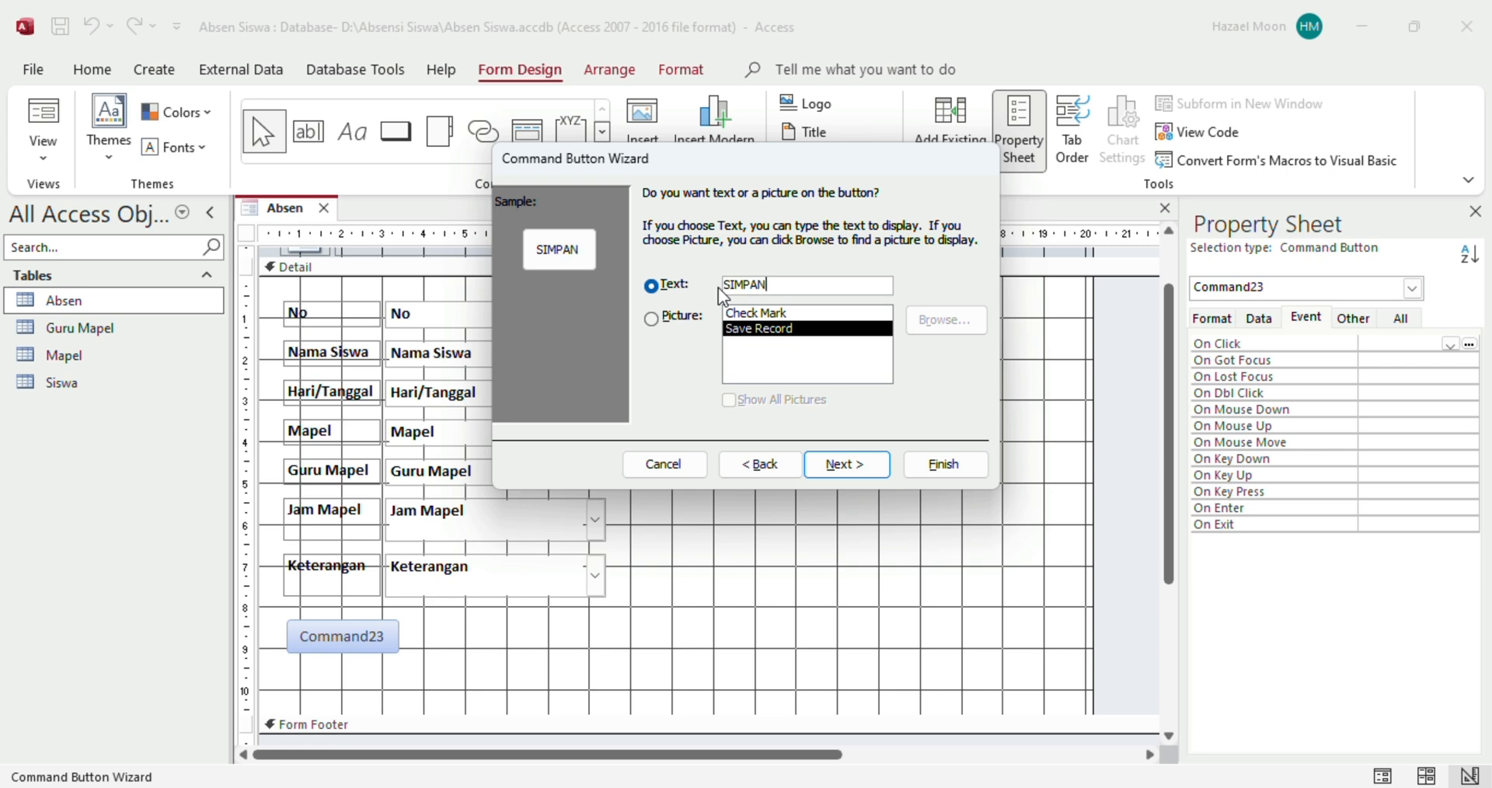
{"action": "left_click", "coordinate": [846, 461]}
{"action": "left_click", "coordinate": [932, 471]}
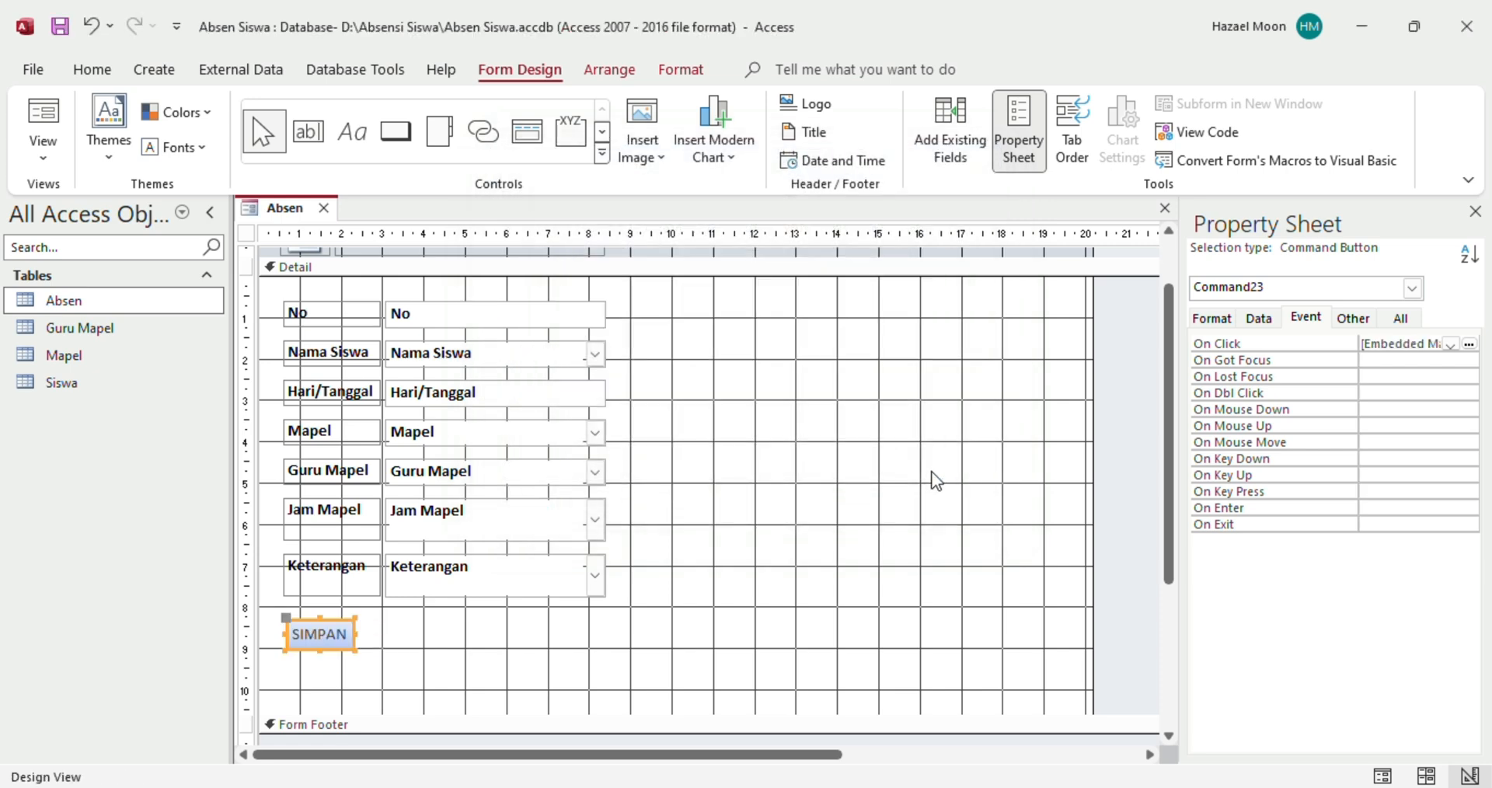
{"action": "left_click", "coordinate": [400, 134]}
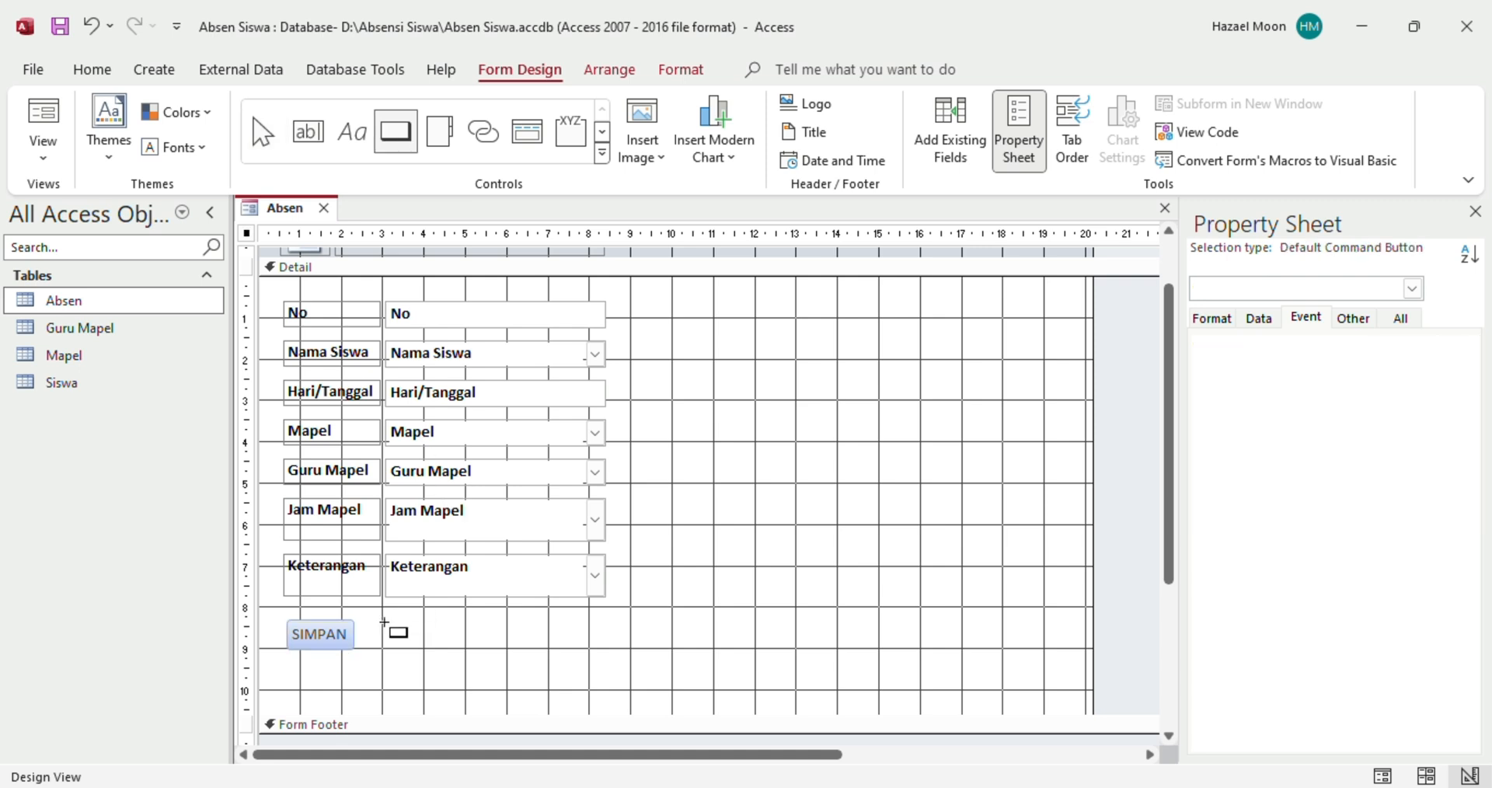
Draw an Add New Record button captioned ADD beside SIMPAN and move it further right
{"action": "left_click_drag", "start_coordinate": [383, 621], "coordinate": [469, 653]}
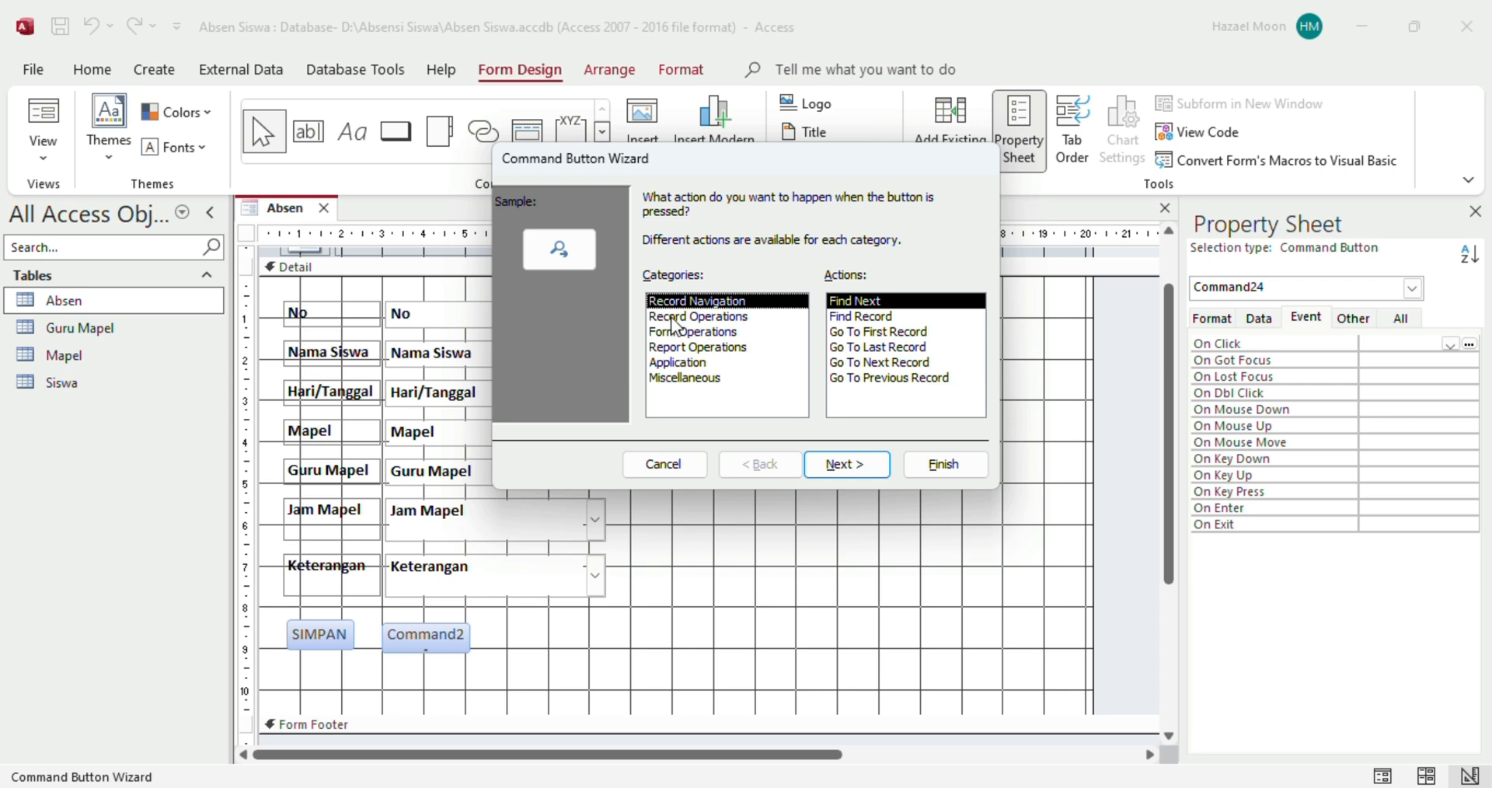
{"action": "left_click", "coordinate": [730, 323]}
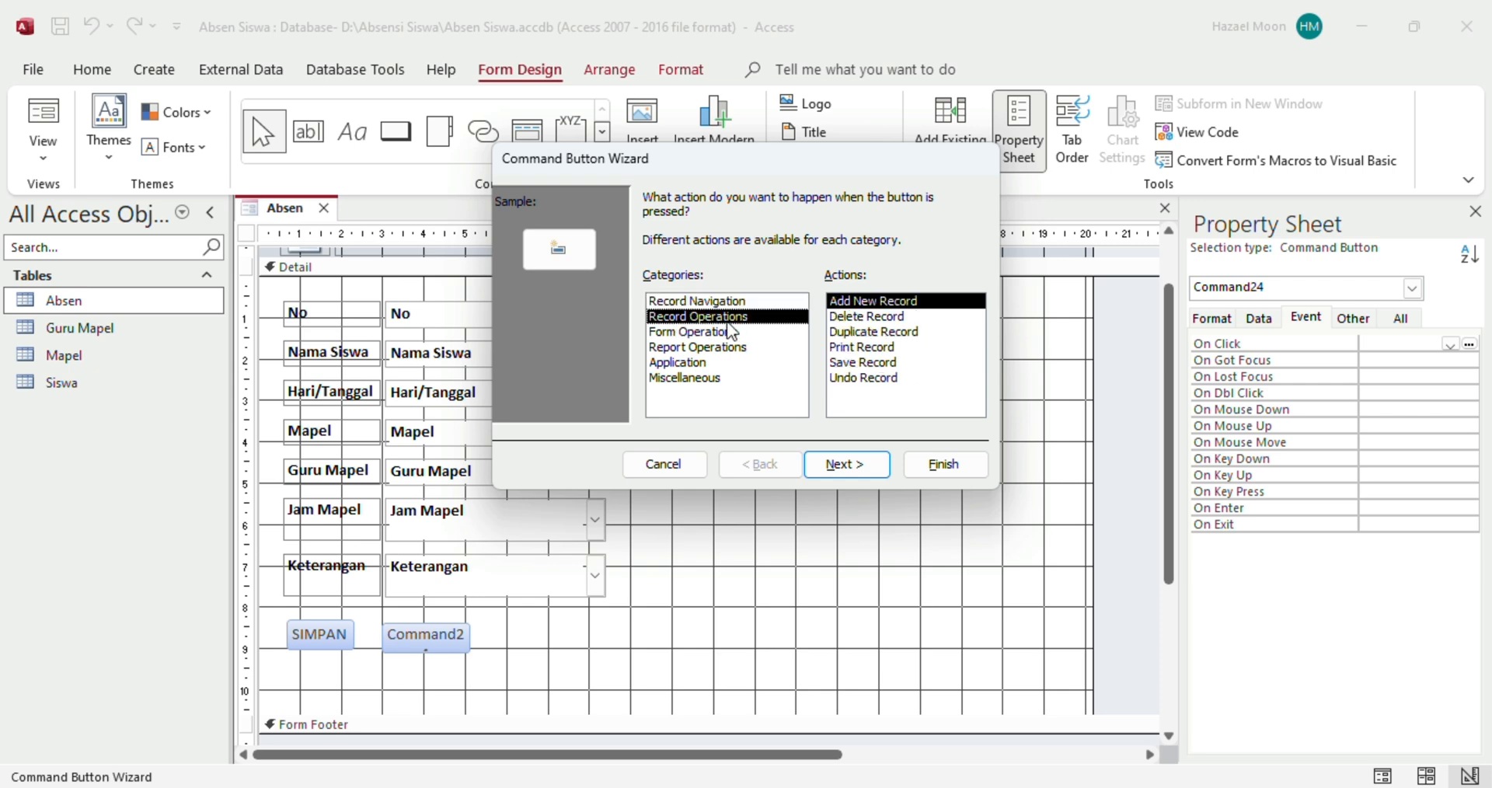
{"action": "left_click", "coordinate": [865, 303]}
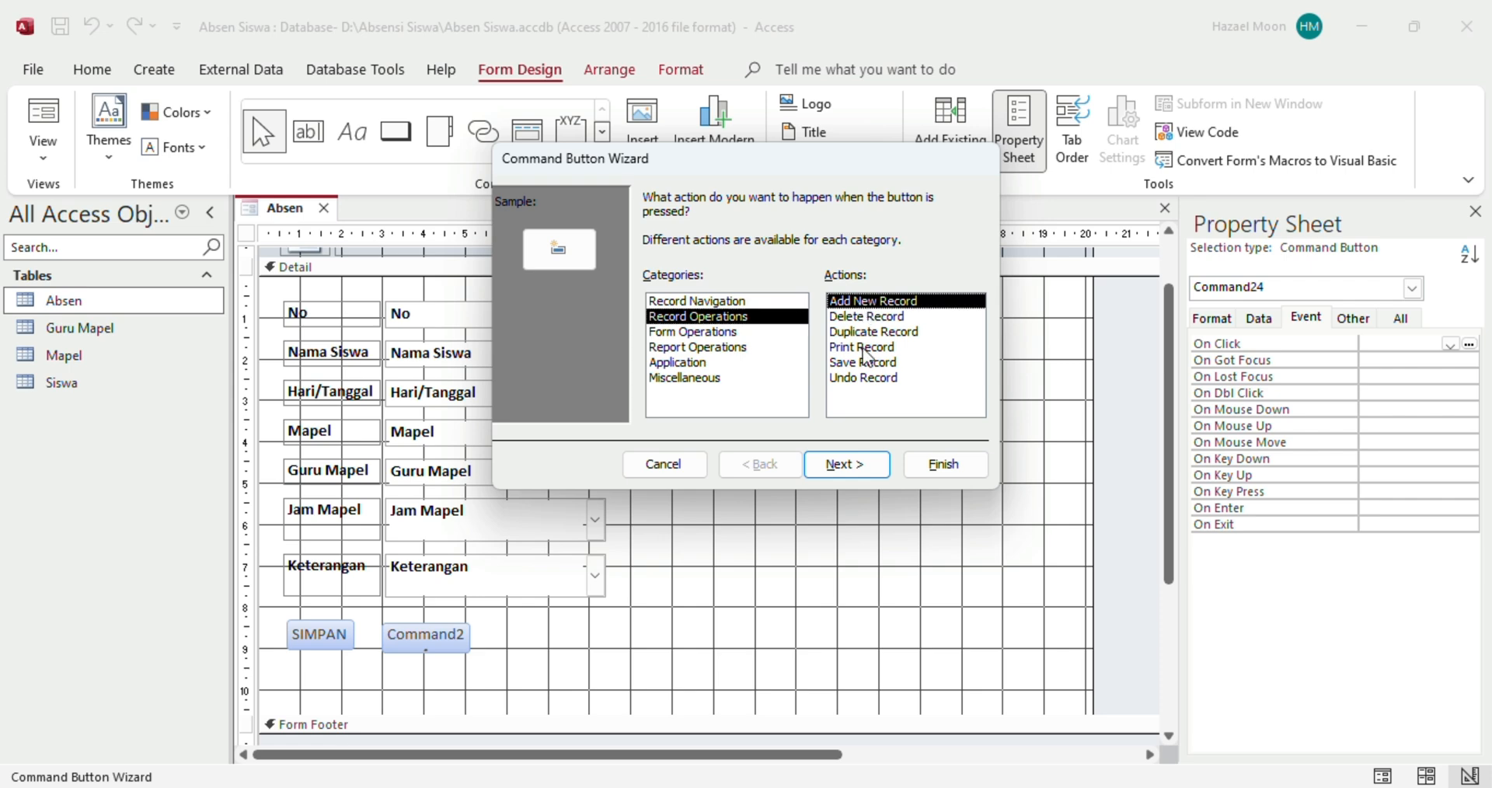
{"action": "left_click", "coordinate": [863, 469]}
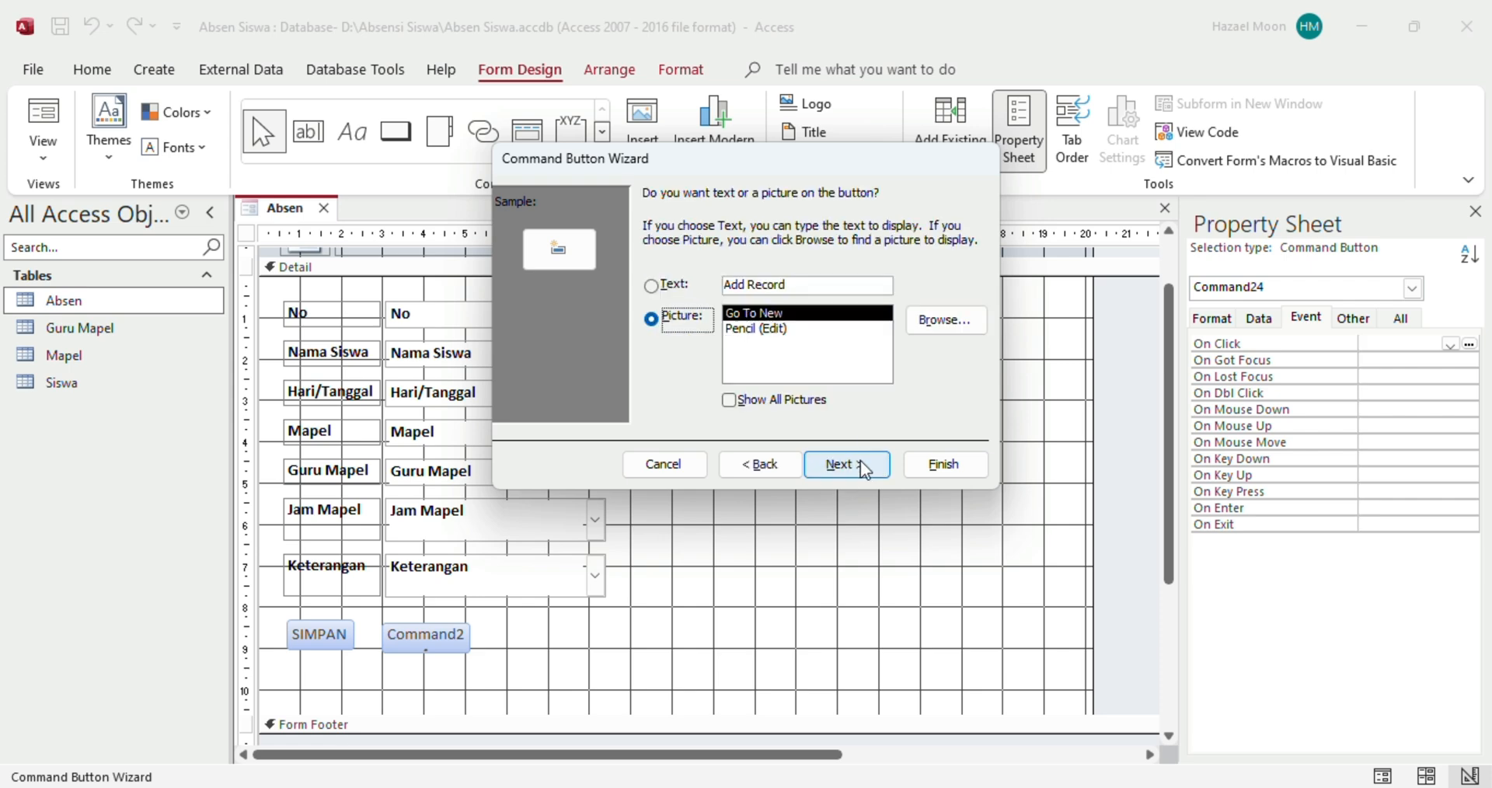
{"action": "left_click", "coordinate": [673, 289]}
{"action": "left_click_drag", "start_coordinate": [791, 286], "coordinate": [727, 288]}
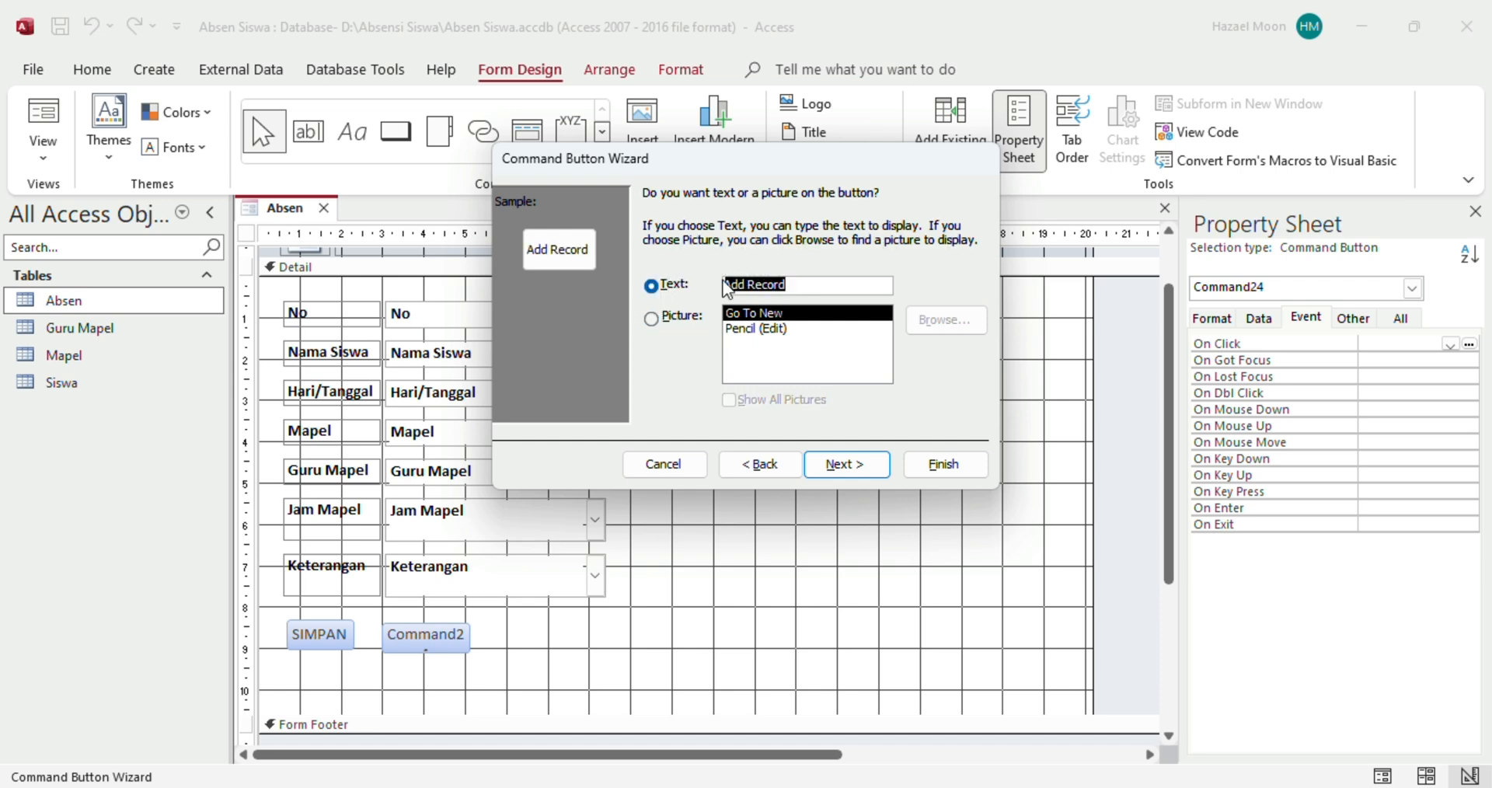
{"action": "type", "text": "ADD"}
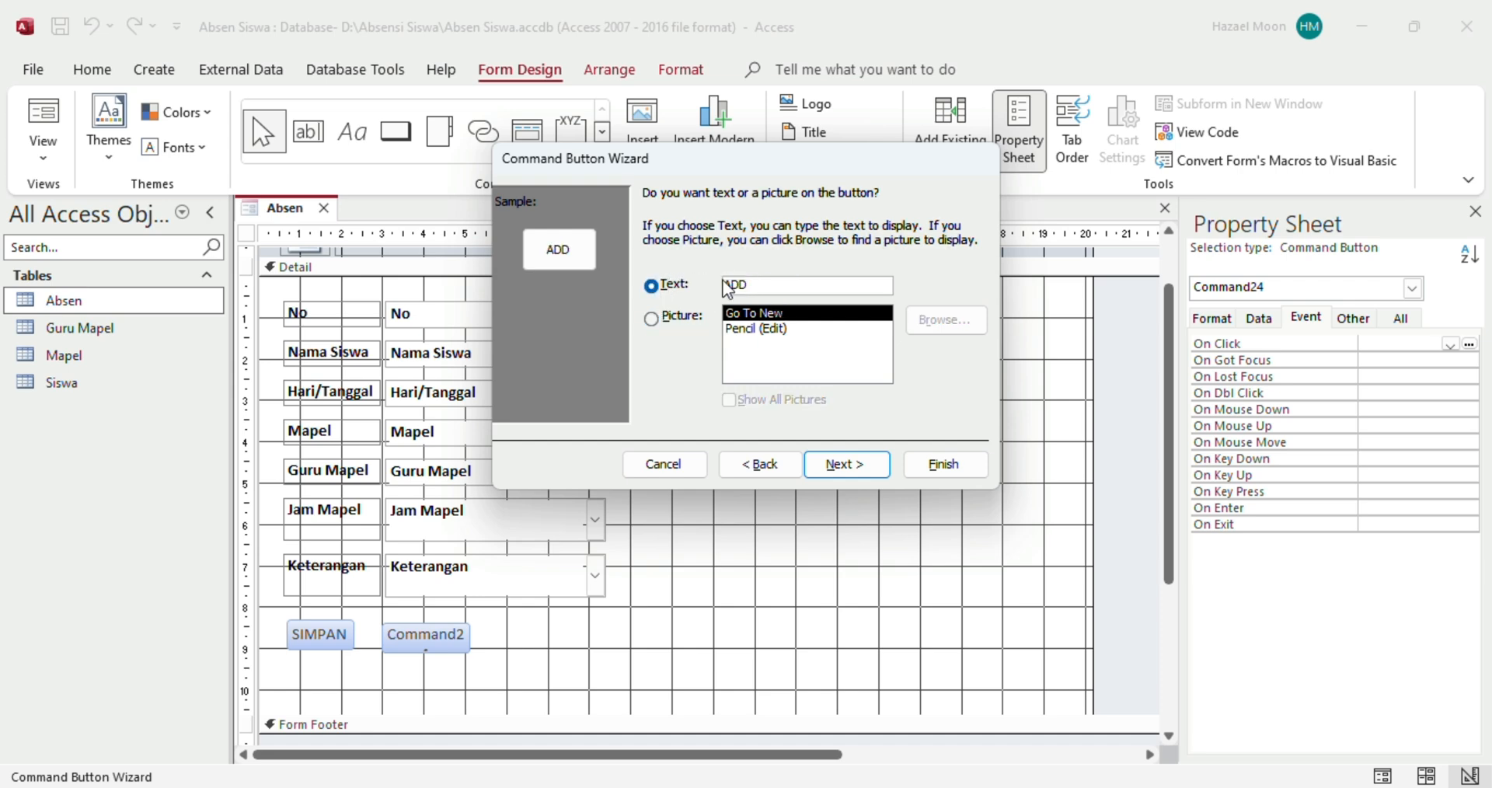
{"action": "left_click", "coordinate": [845, 472]}
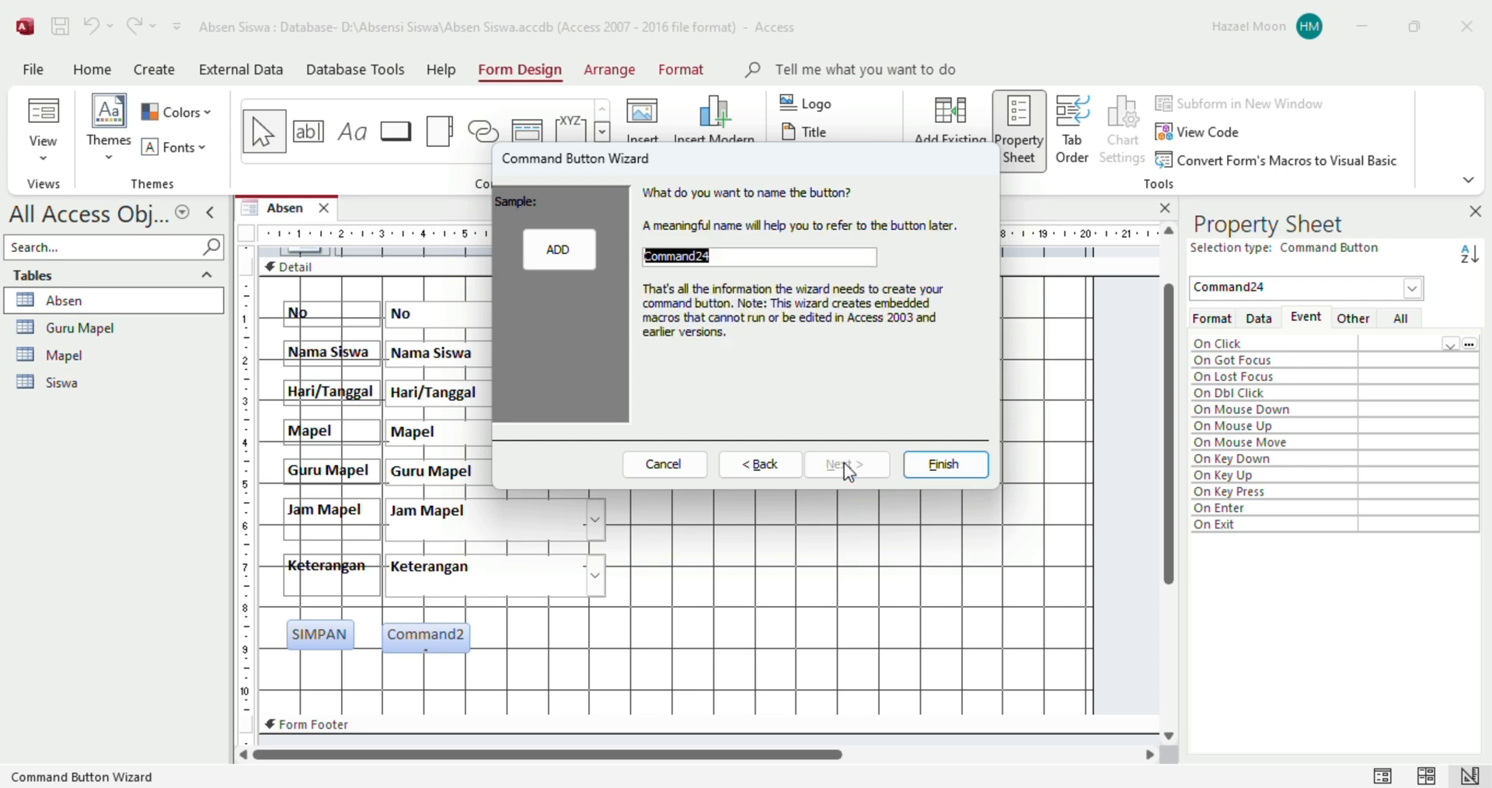
{"action": "left_click", "coordinate": [928, 468]}
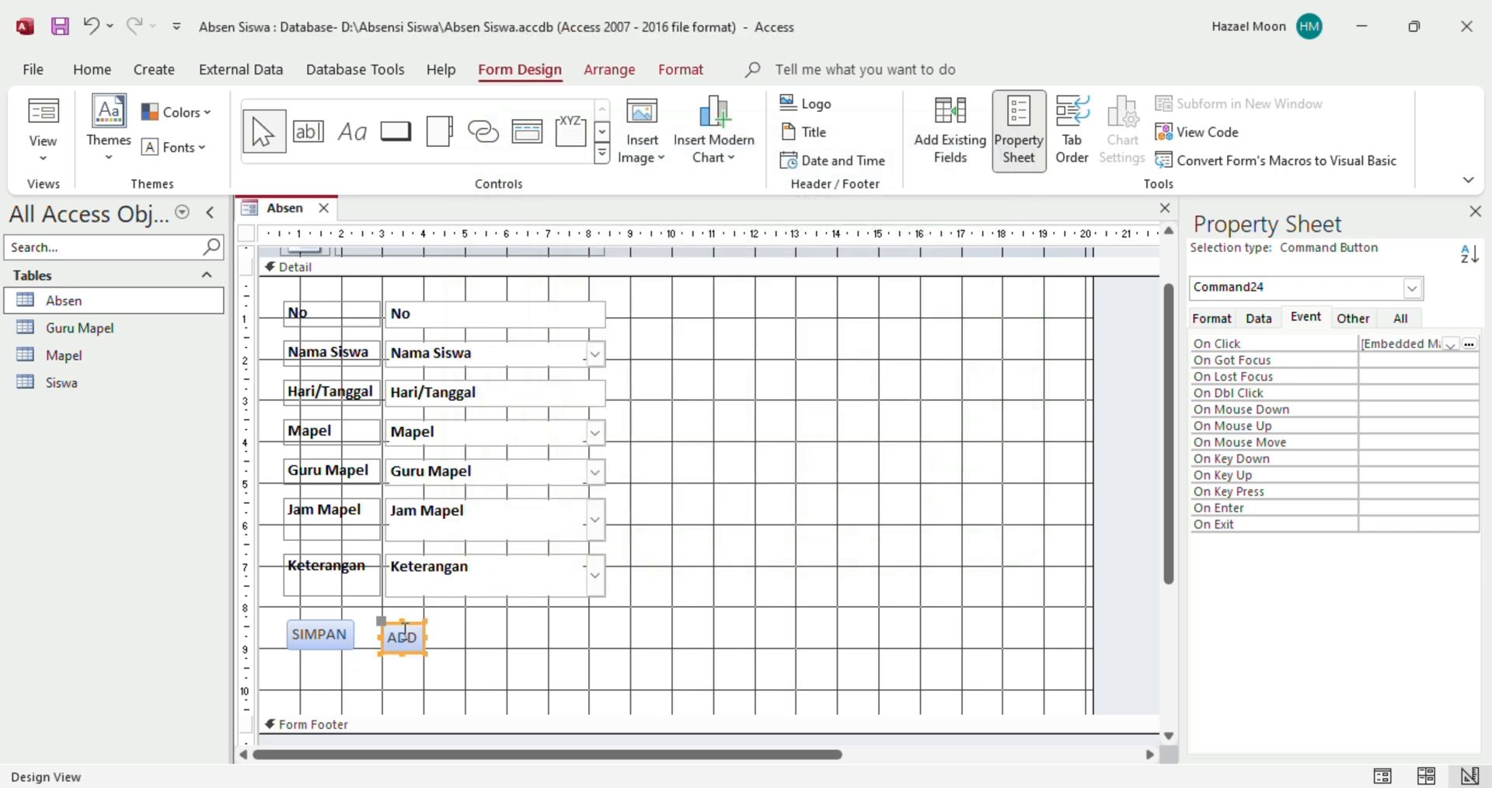
{"action": "left_click", "coordinate": [474, 635]}
{"action": "left_click_drag", "start_coordinate": [422, 637], "coordinate": [506, 645]}
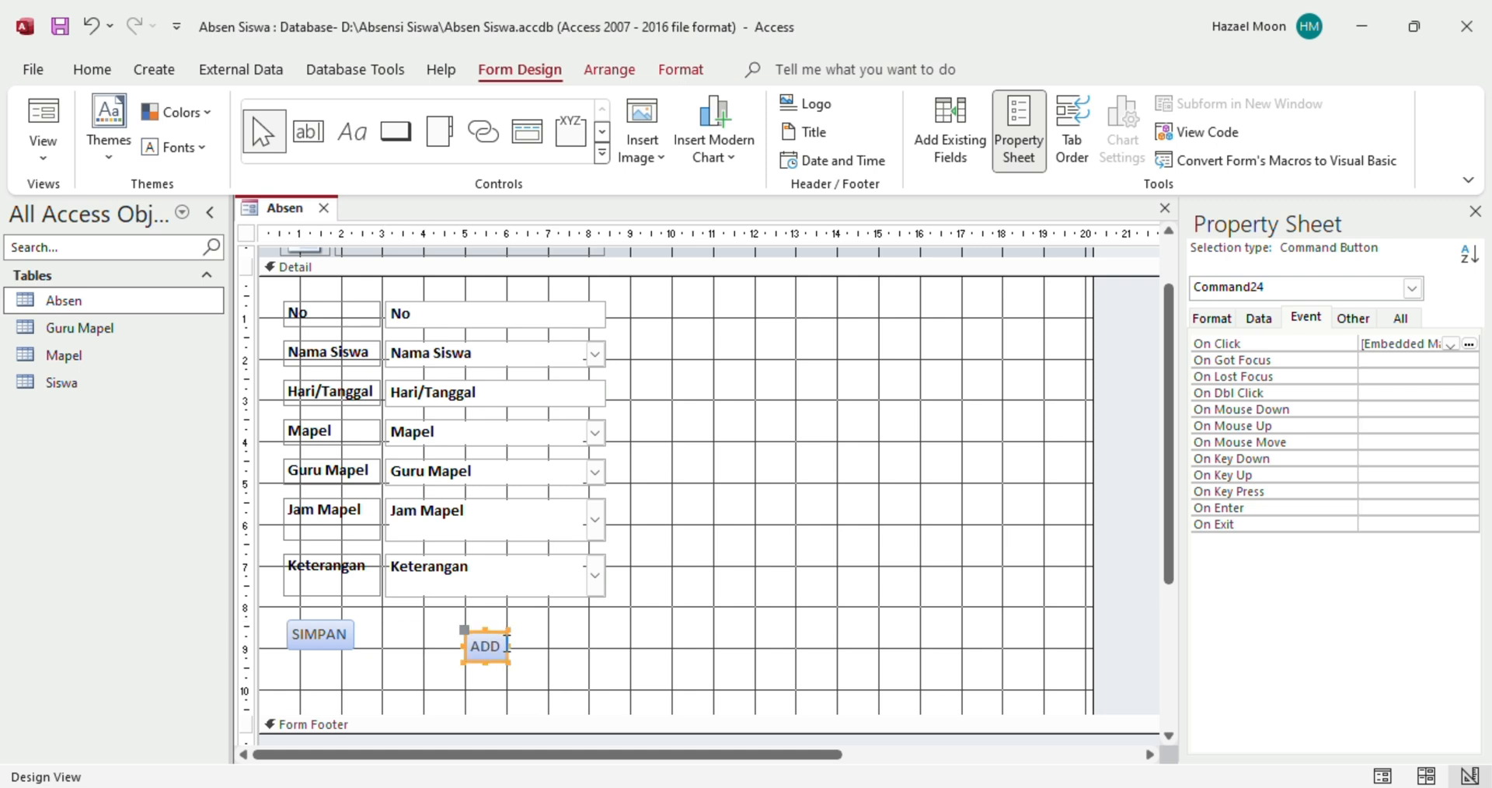
Group SIMPAN and ADD into a tabular row and move it right under the fields
{"action": "left_click", "coordinate": [516, 645]}
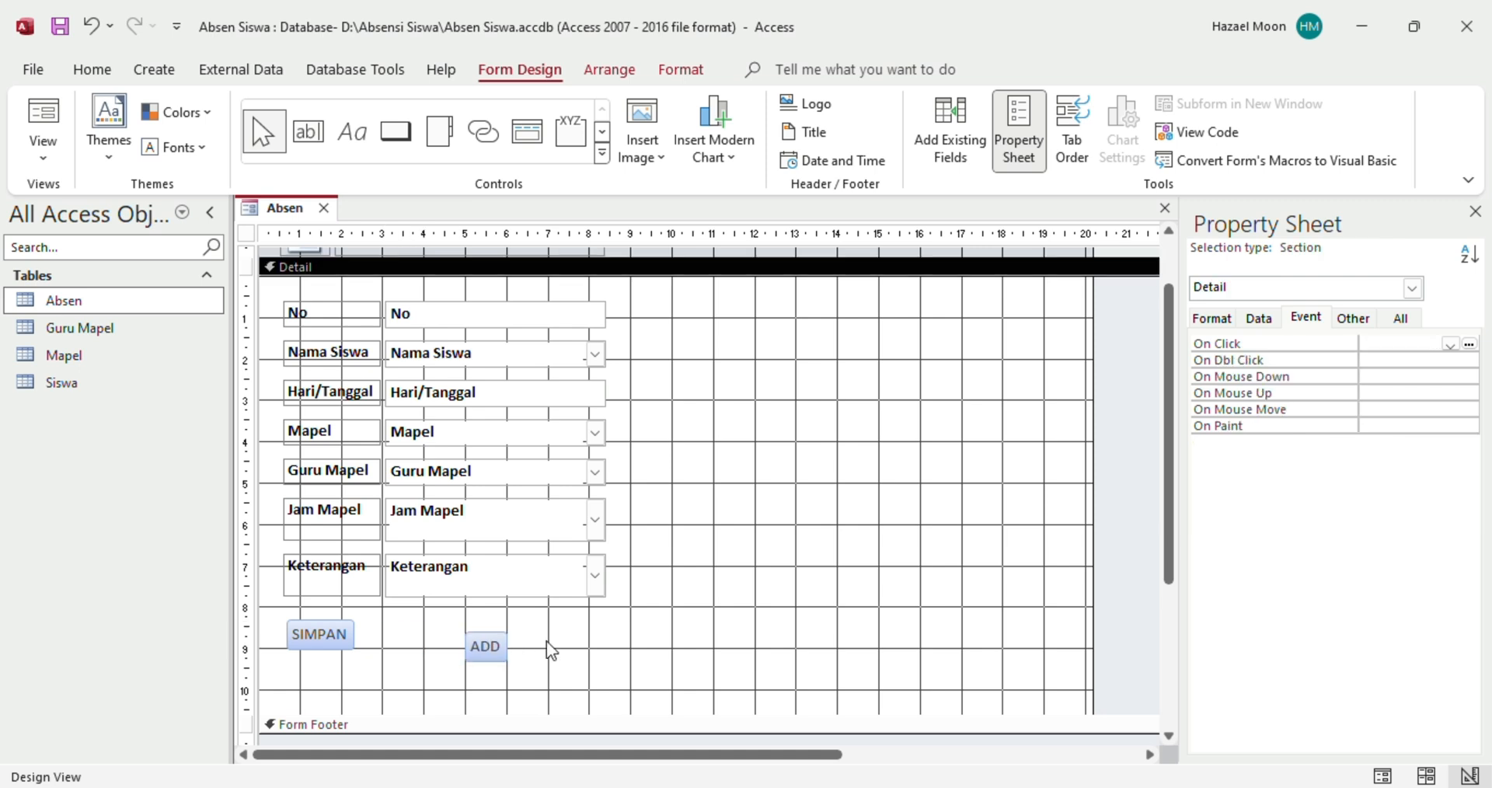
{"action": "left_click", "coordinate": [497, 654]}
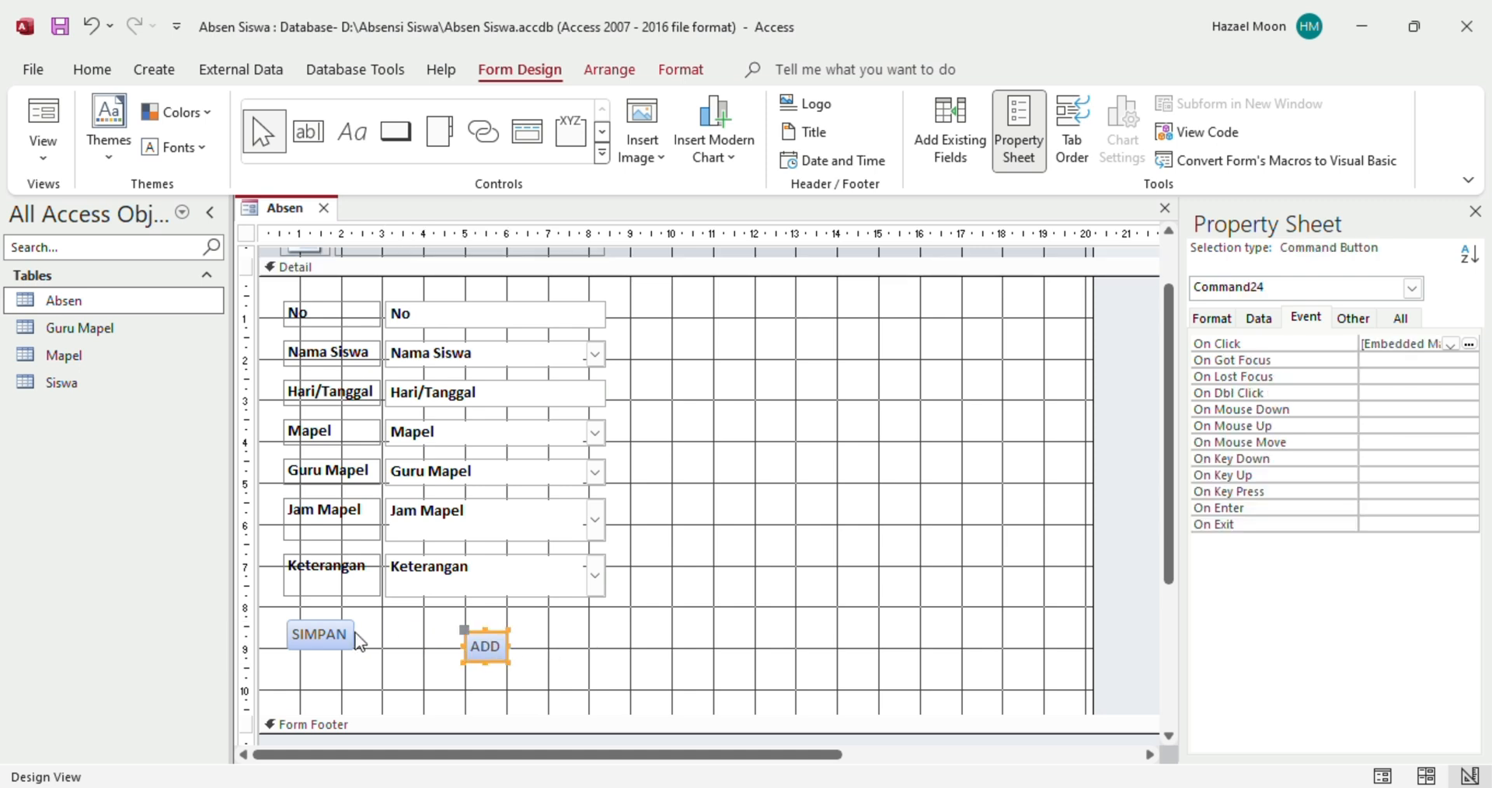
{"action": "left_click", "coordinate": [341, 636], "text": "shift"}
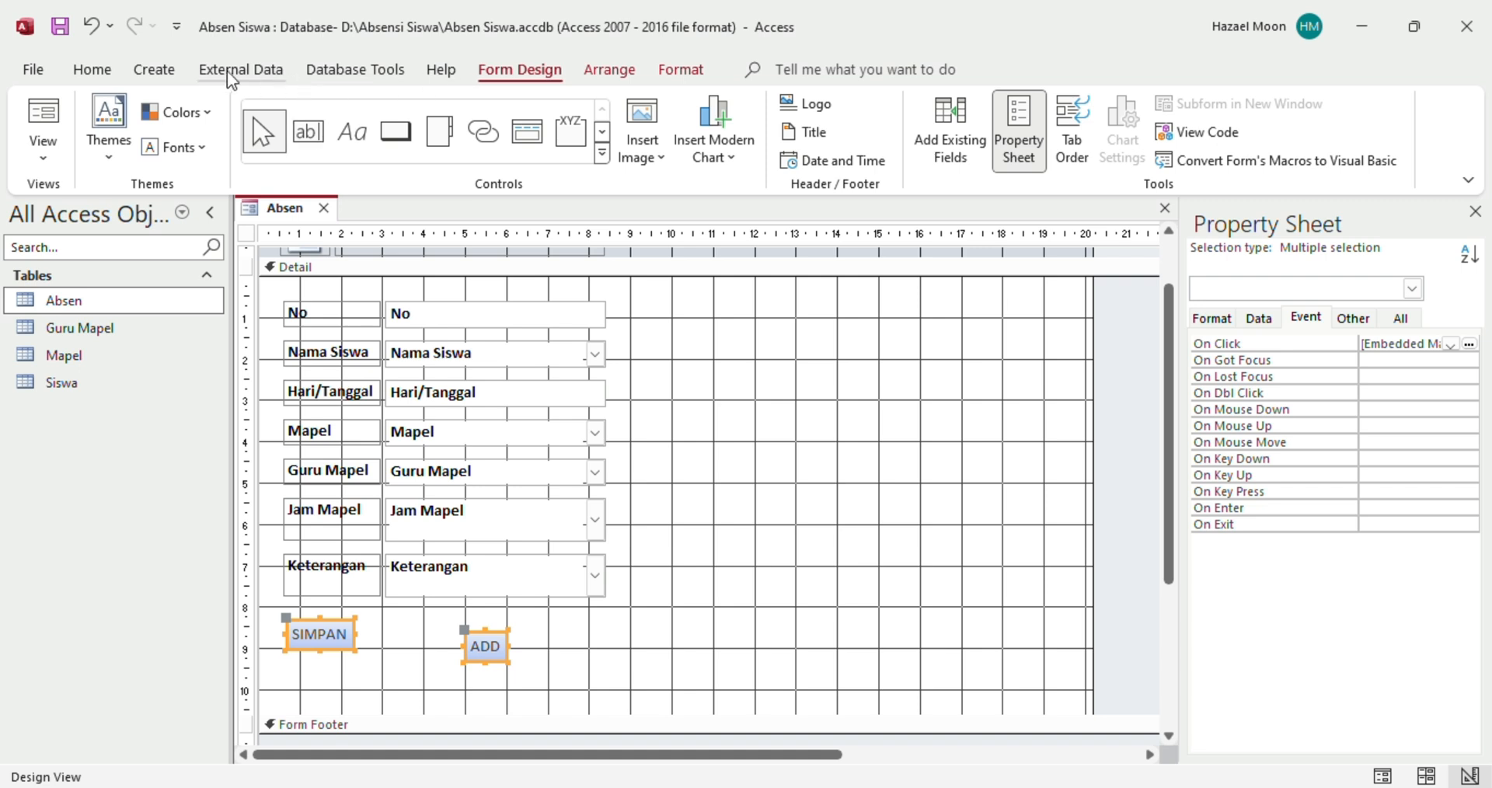
{"action": "left_click", "coordinate": [597, 73]}
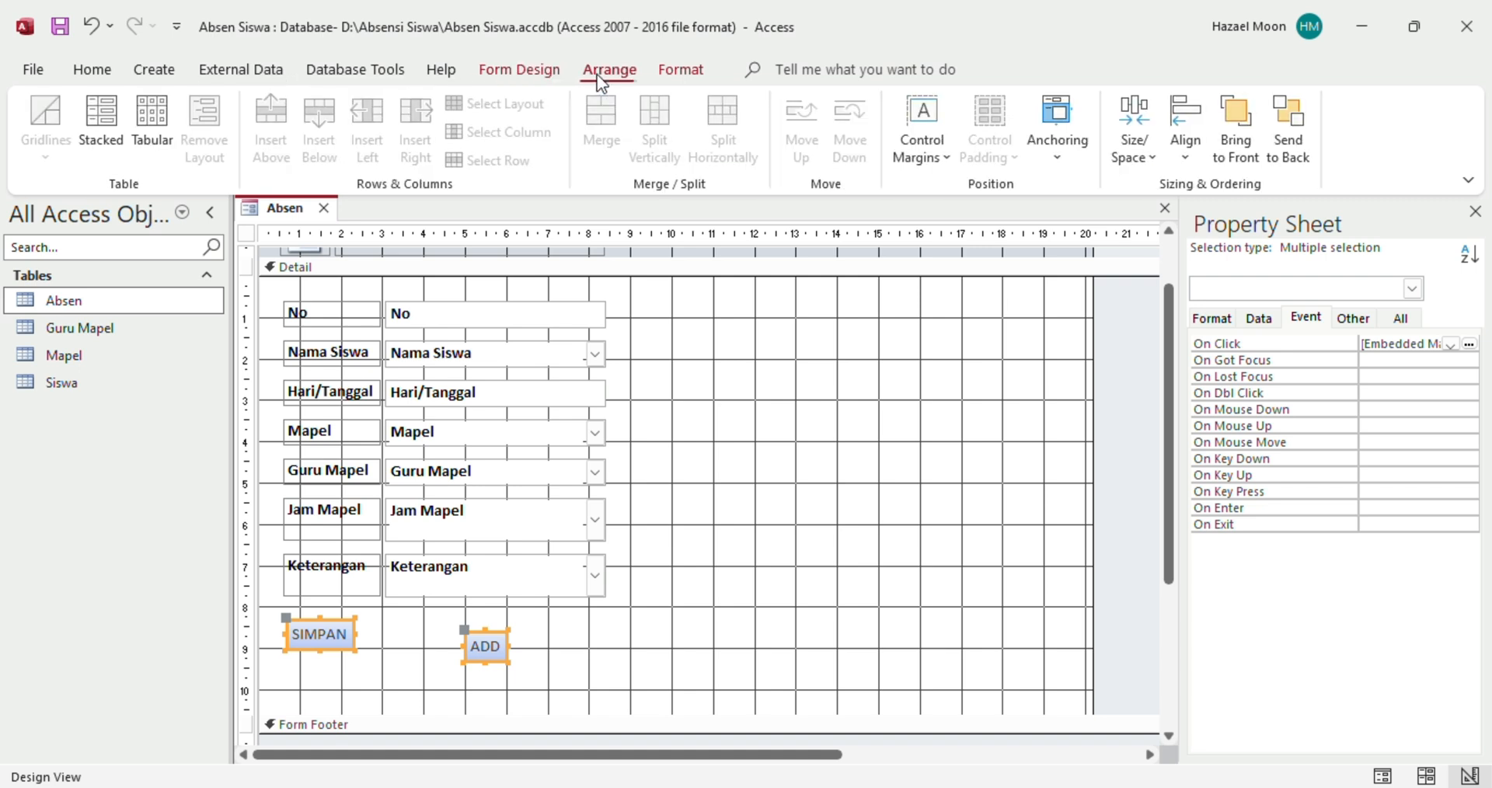
{"action": "left_click", "coordinate": [154, 134]}
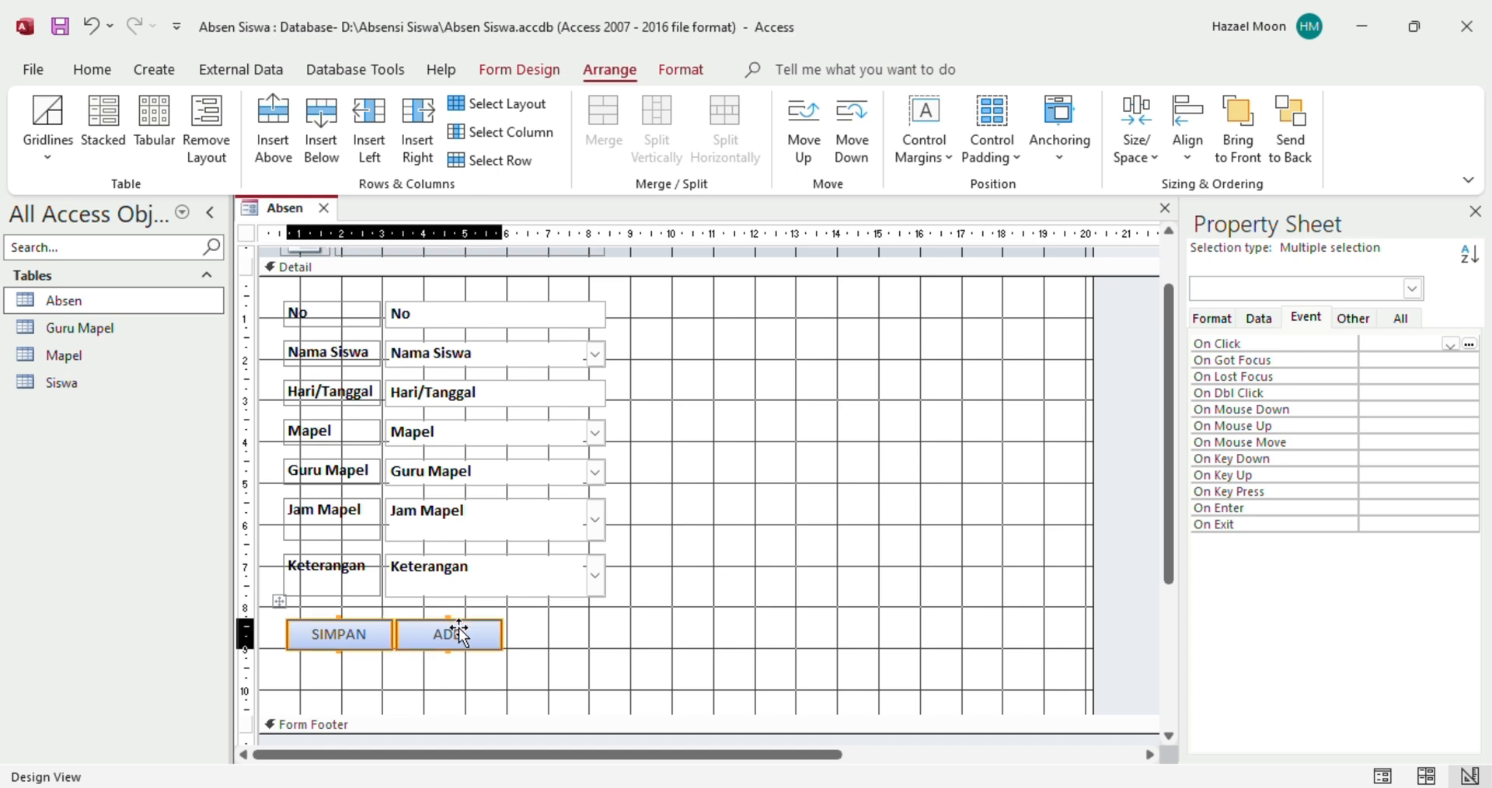
{"action": "left_click_drag", "start_coordinate": [458, 633], "coordinate": [541, 627]}
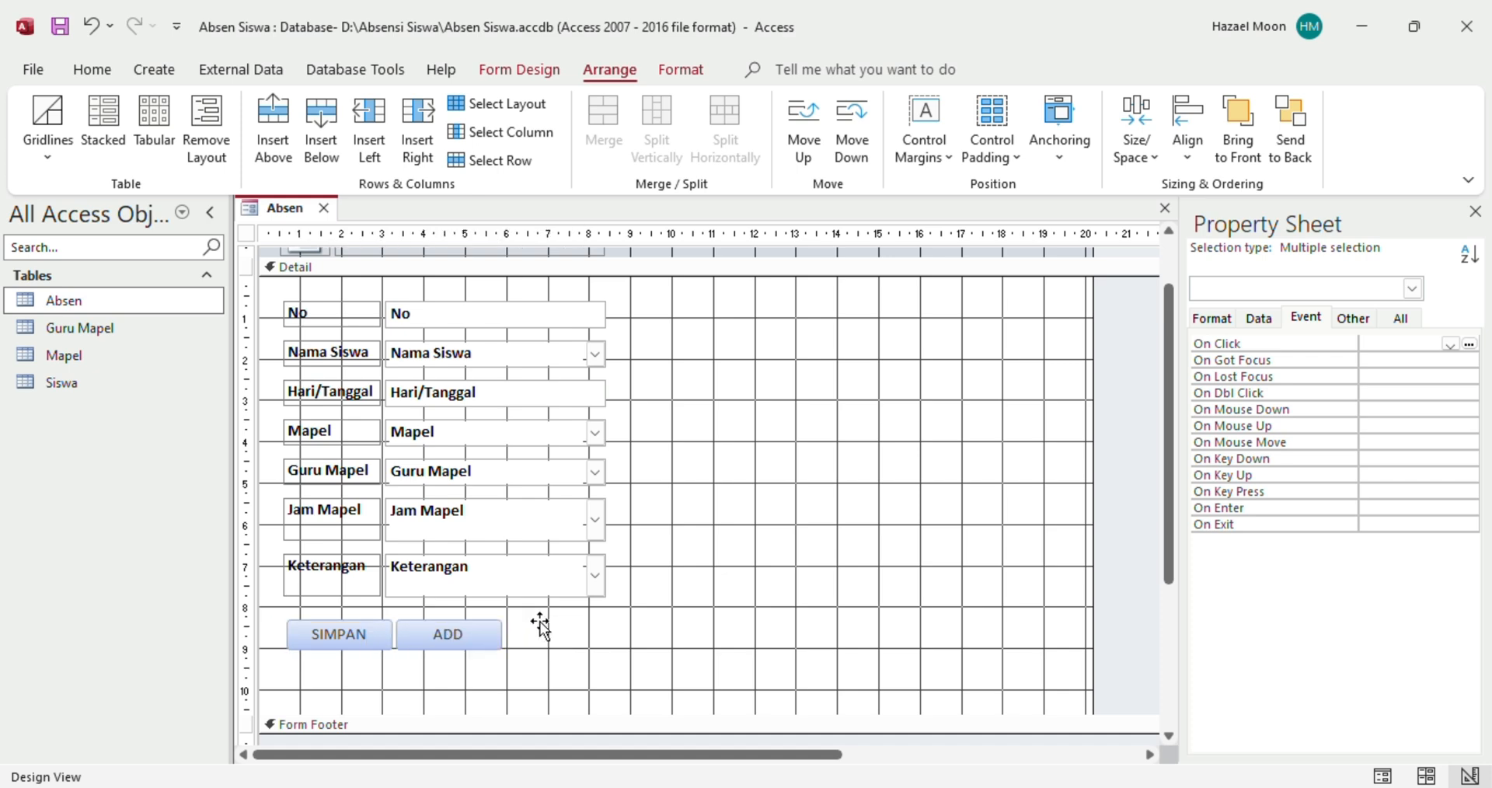
{"action": "left_click", "coordinate": [675, 630]}
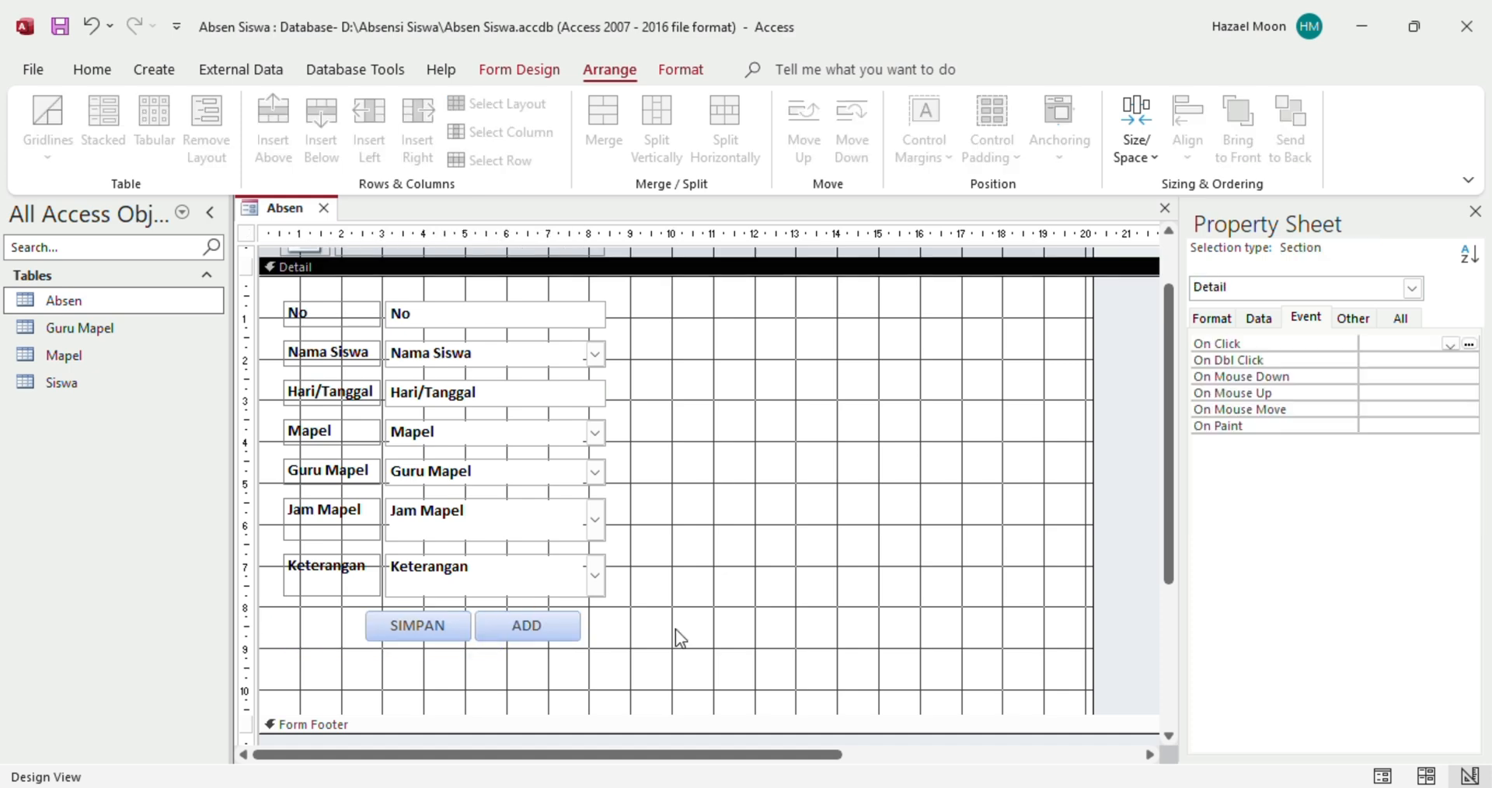
{"action": "left_click", "coordinate": [533, 71]}
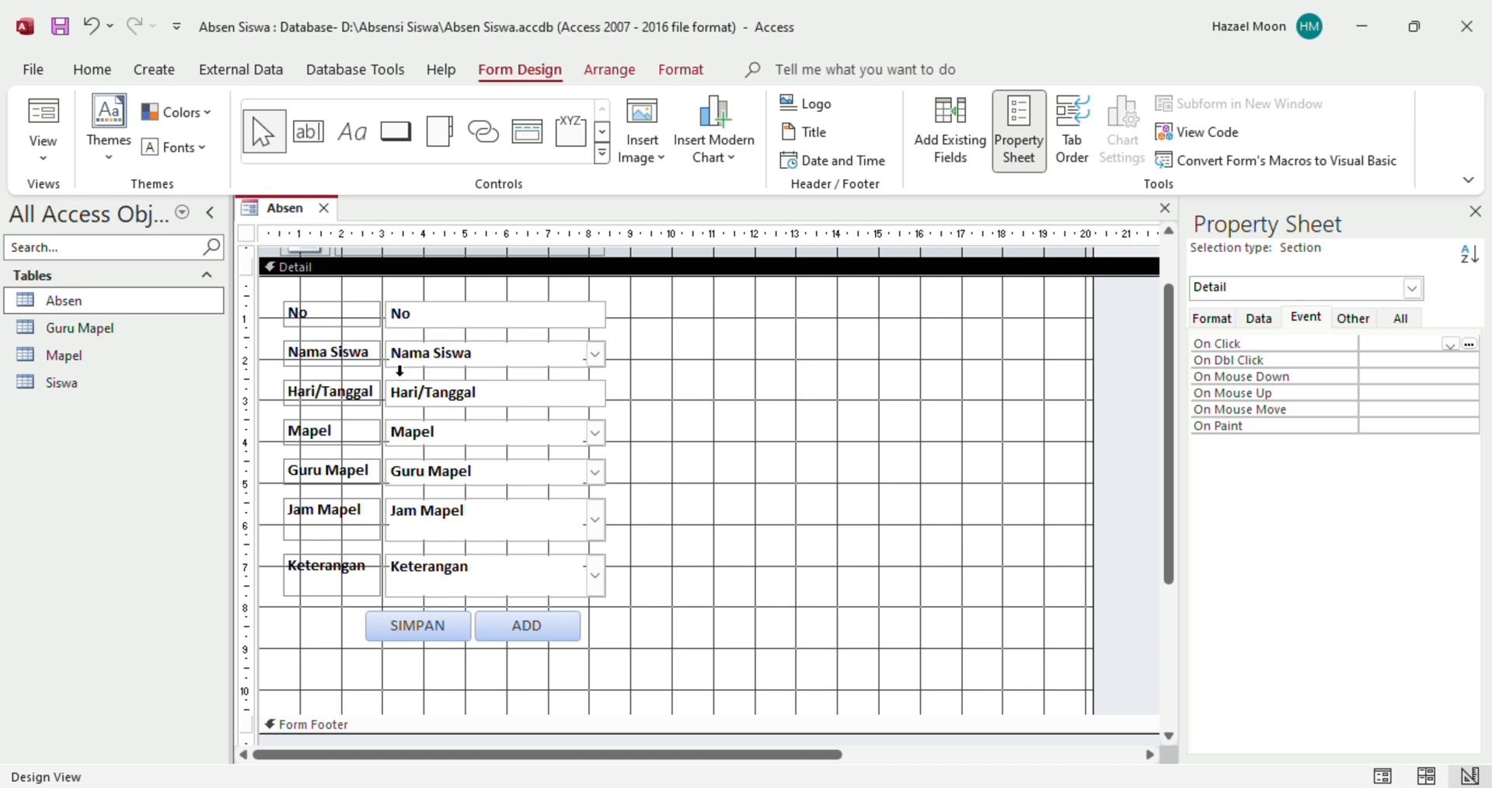
Switch the Absen form from Design View to Form View
{"action": "left_click", "coordinate": [50, 162]}
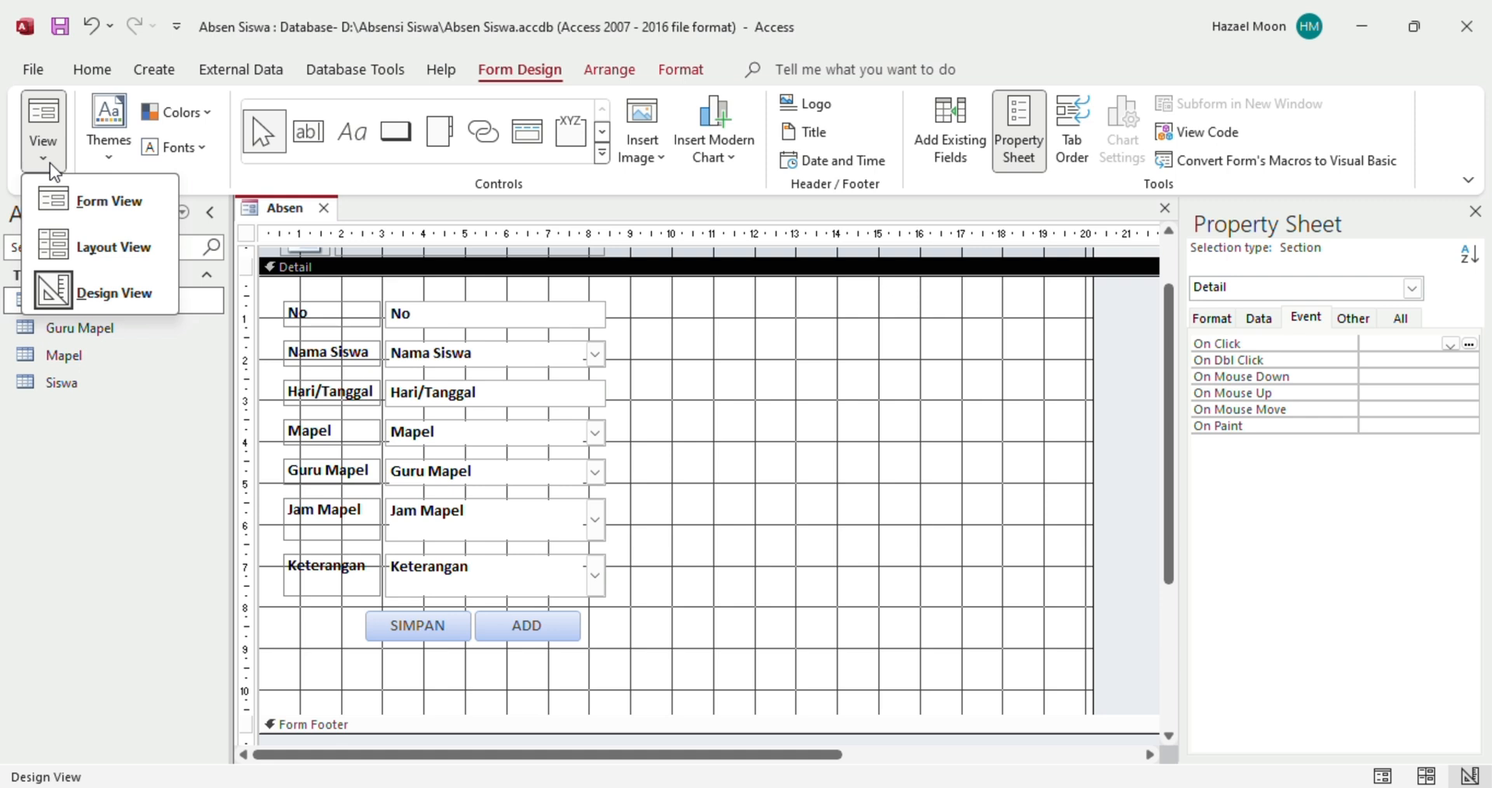
{"action": "left_click", "coordinate": [52, 160]}
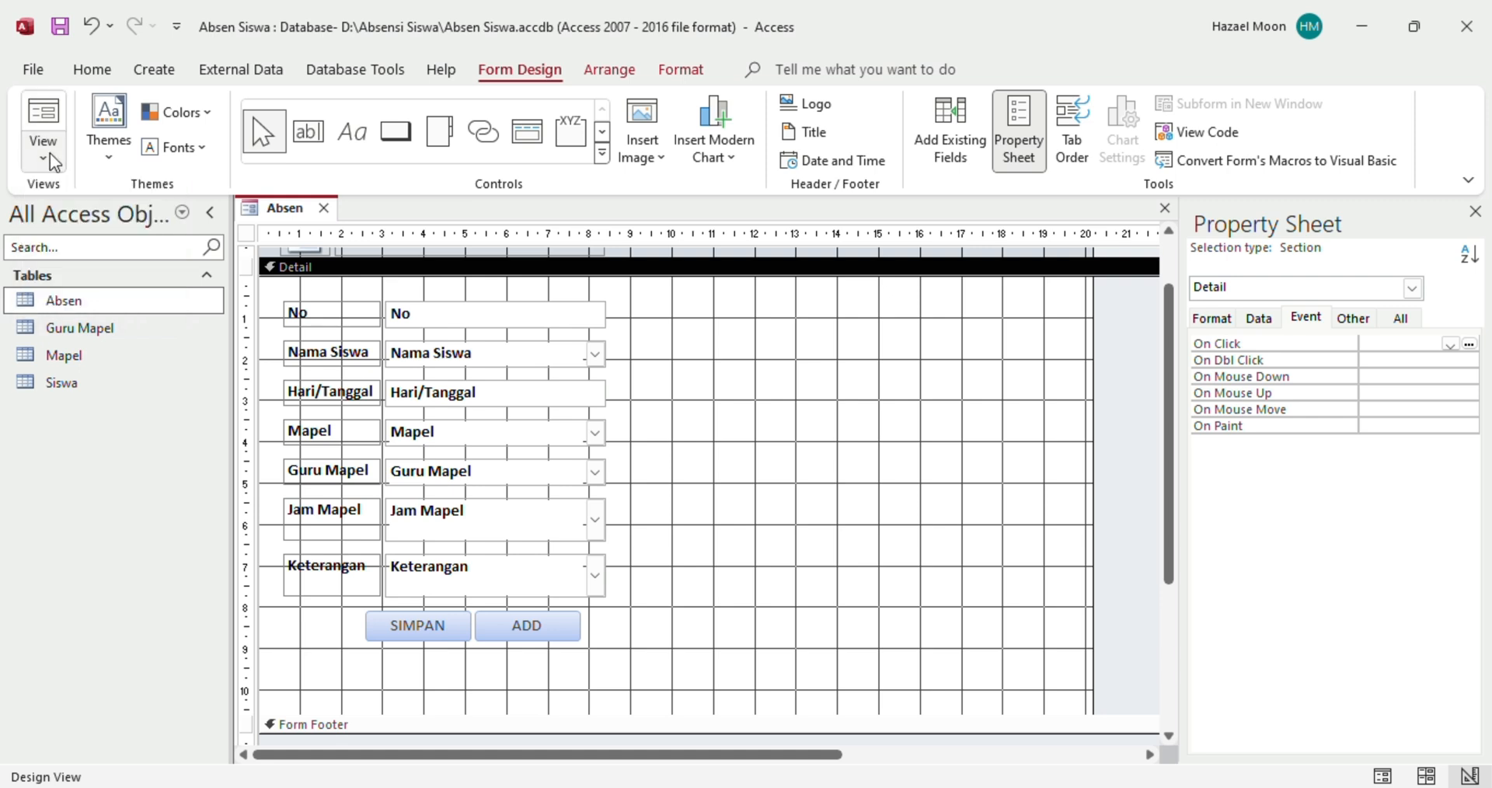
{"action": "left_click", "coordinate": [90, 75]}
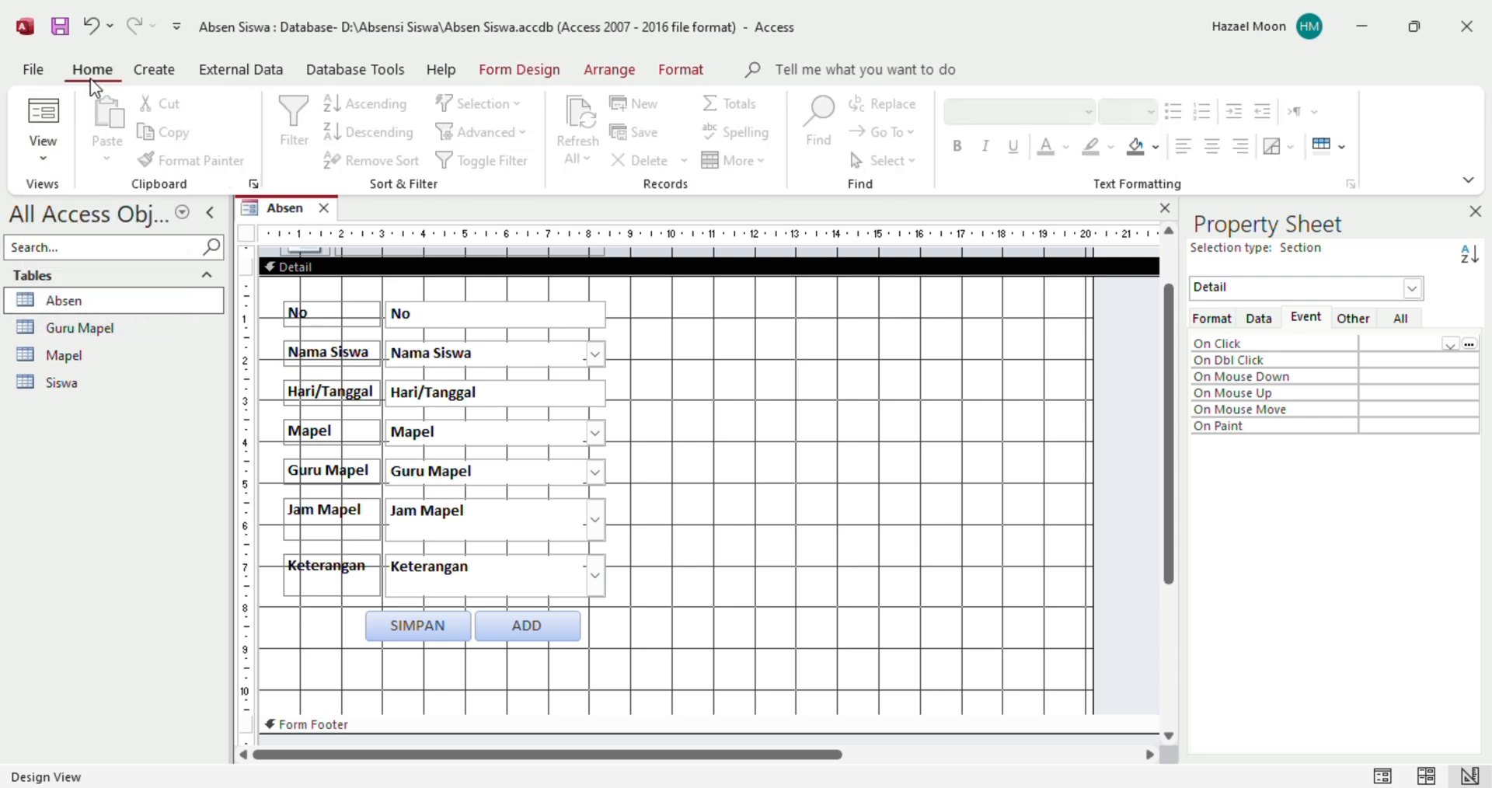
{"action": "left_click", "coordinate": [495, 77]}
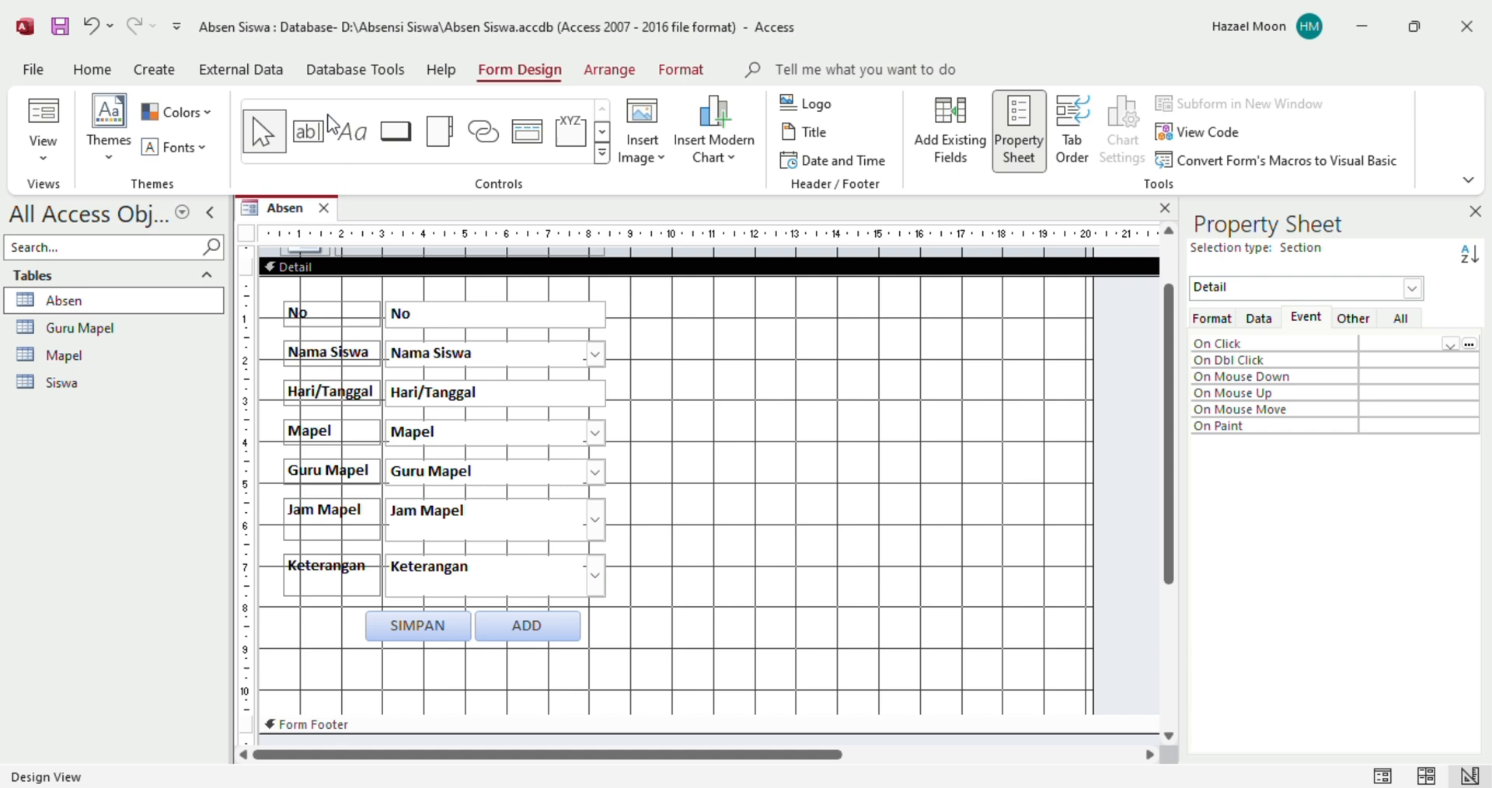
{"action": "left_click", "coordinate": [44, 160]}
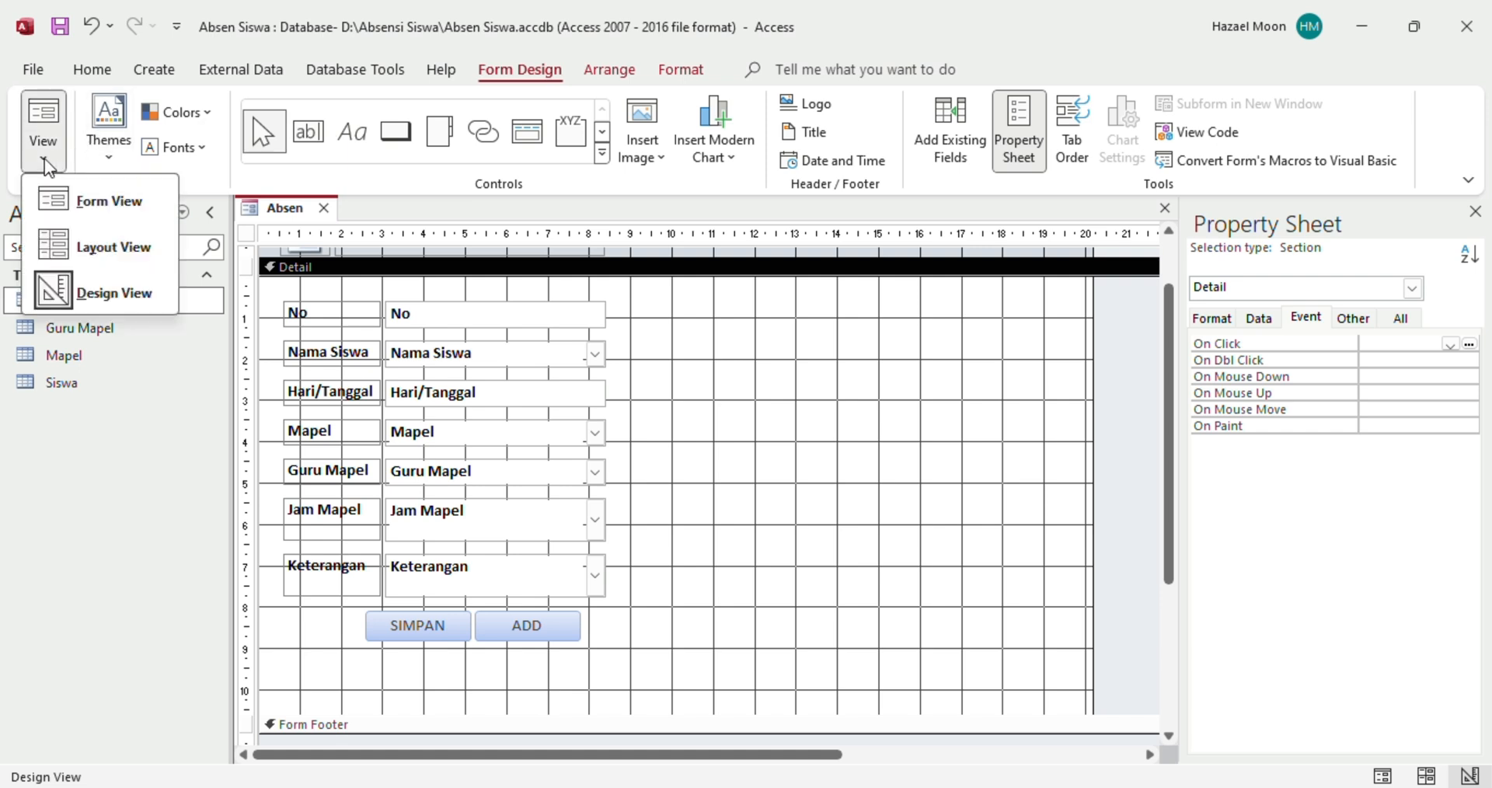
{"action": "left_click", "coordinate": [116, 215]}
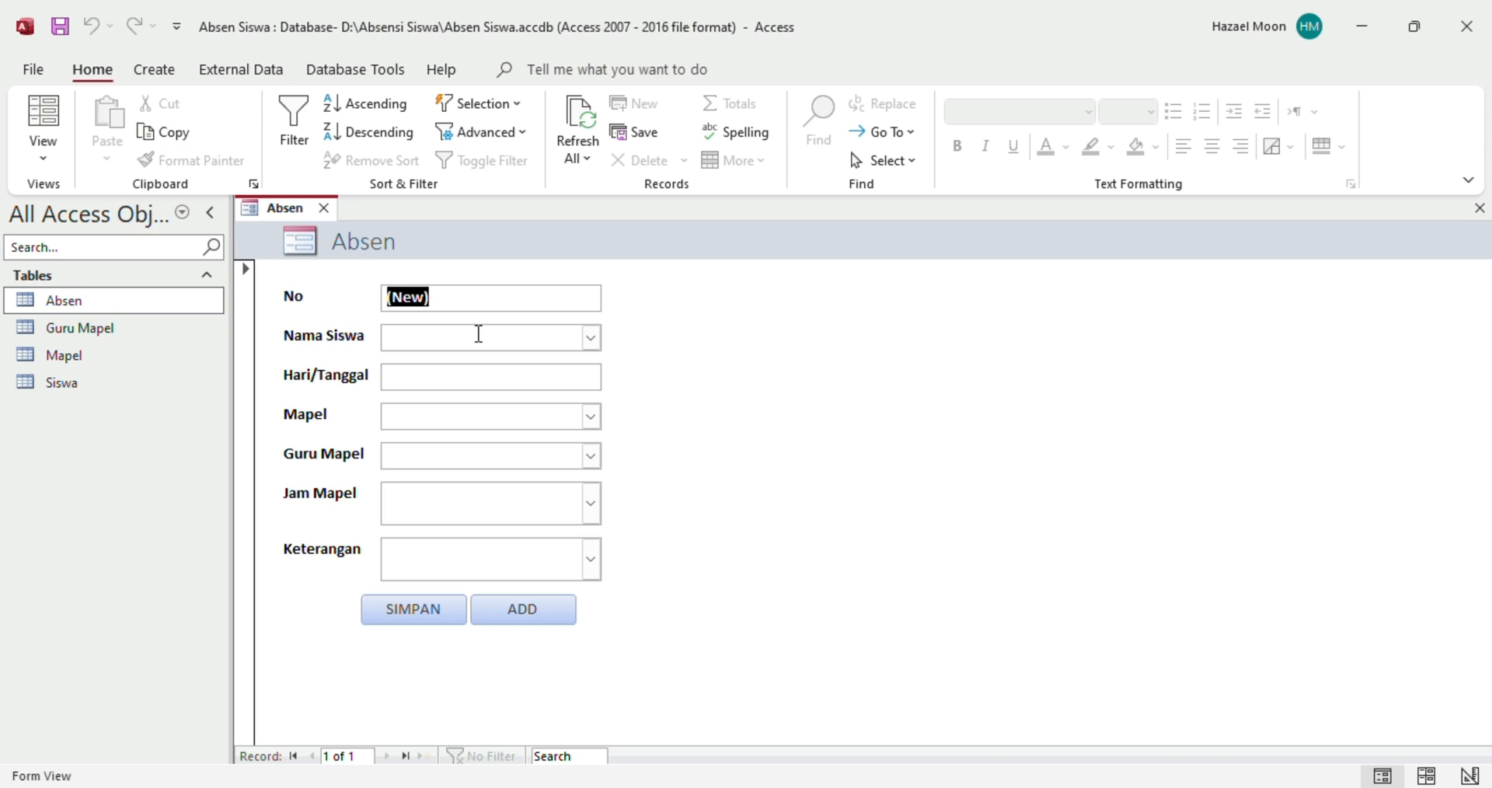
Pick the first student, the date 9 August 2024 and the subject Informatika on the new record
{"action": "left_click", "coordinate": [590, 339]}
{"action": "left_click", "coordinate": [590, 342]}
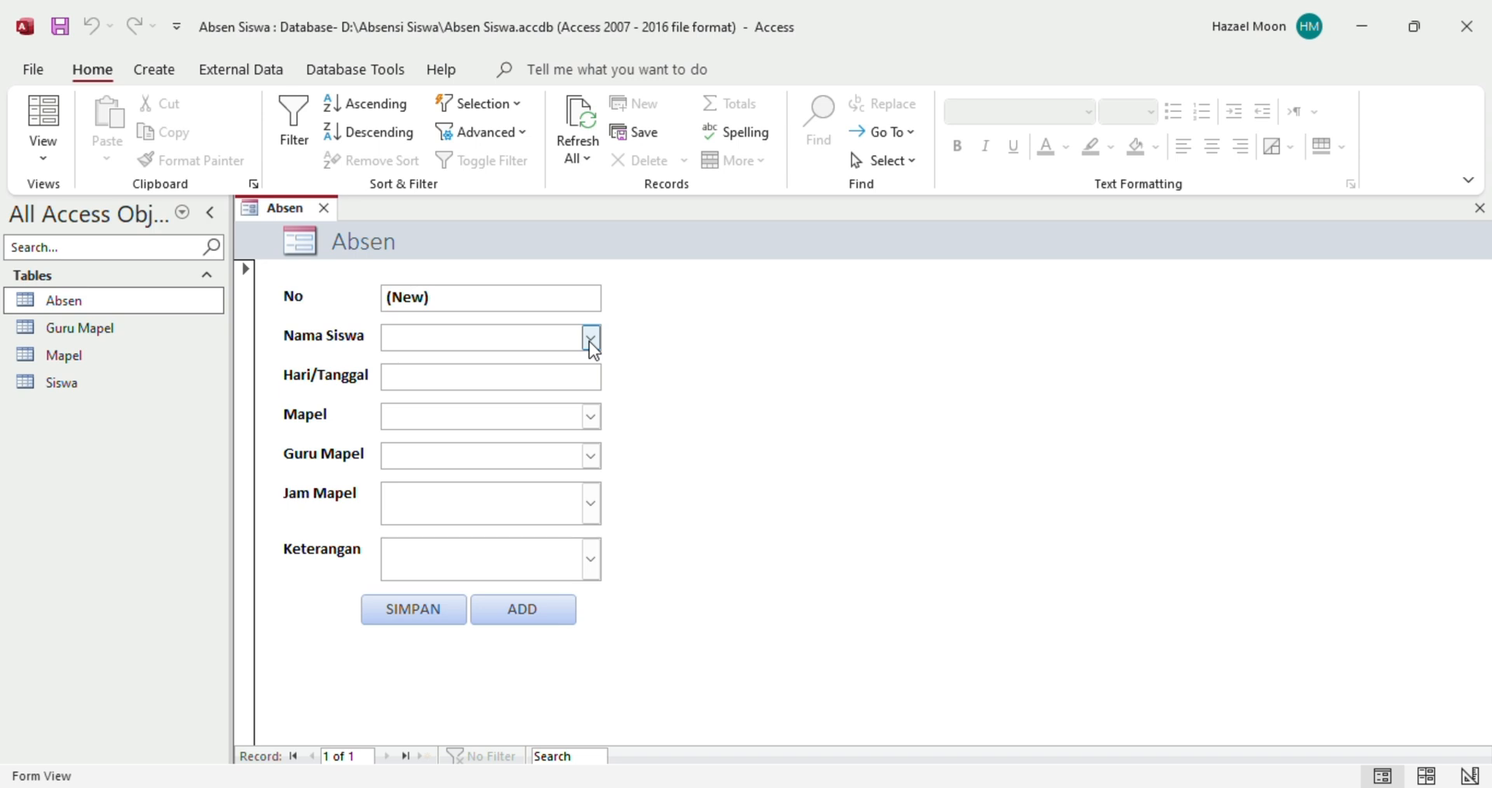
{"action": "left_click", "coordinate": [590, 339]}
{"action": "left_click", "coordinate": [494, 361]}
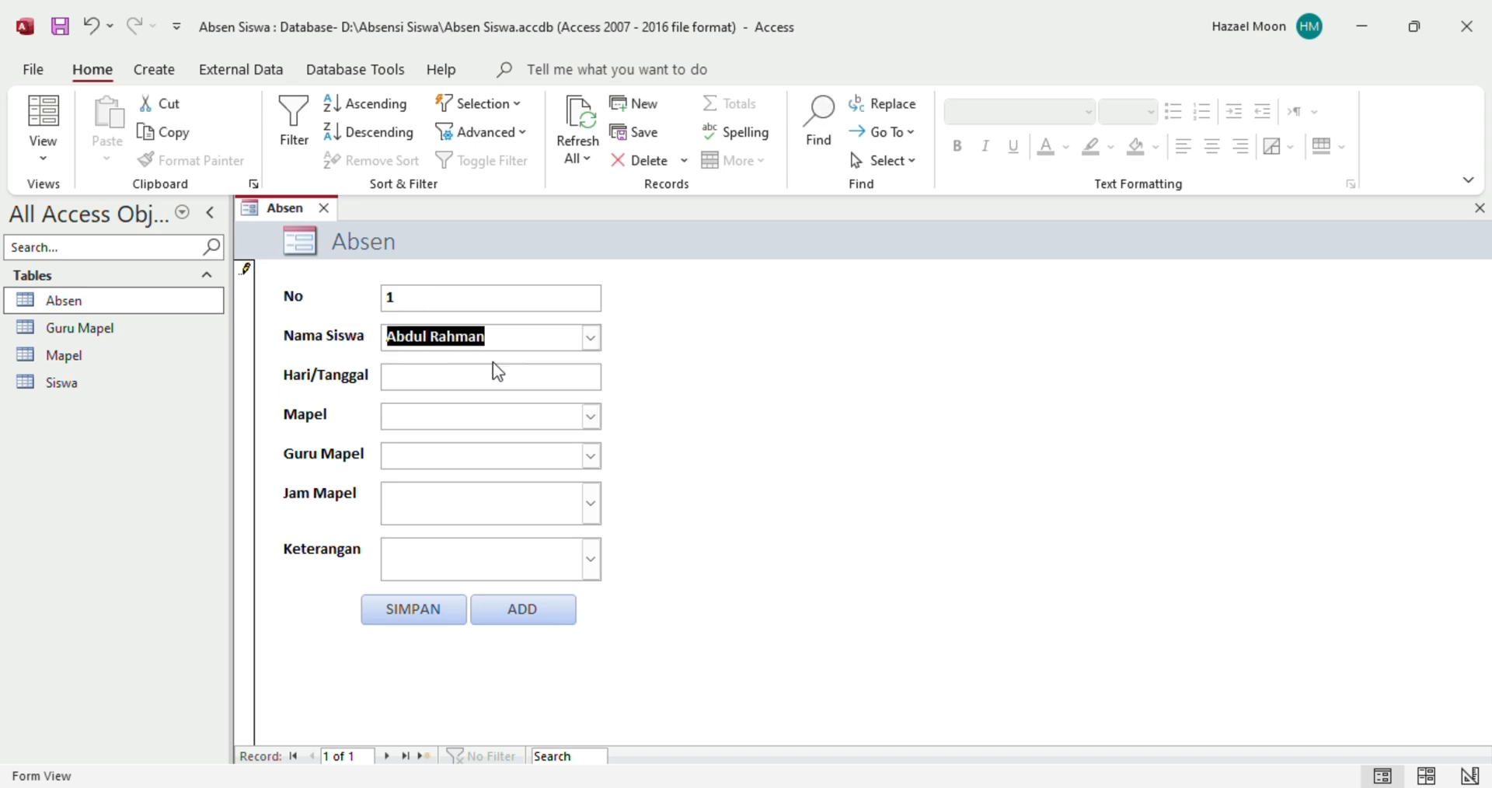
{"action": "left_click", "coordinate": [536, 381]}
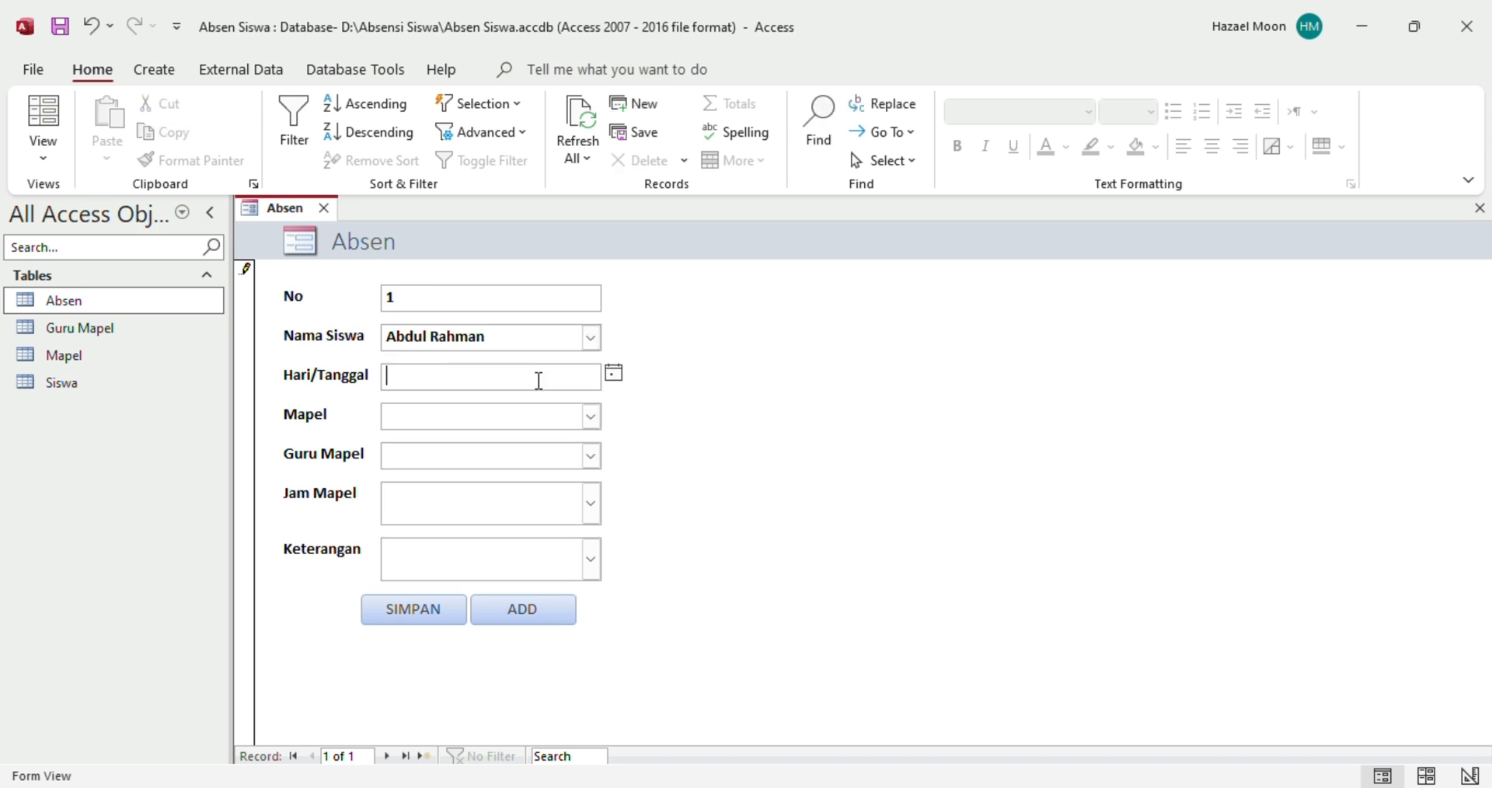
{"action": "left_click", "coordinate": [614, 374]}
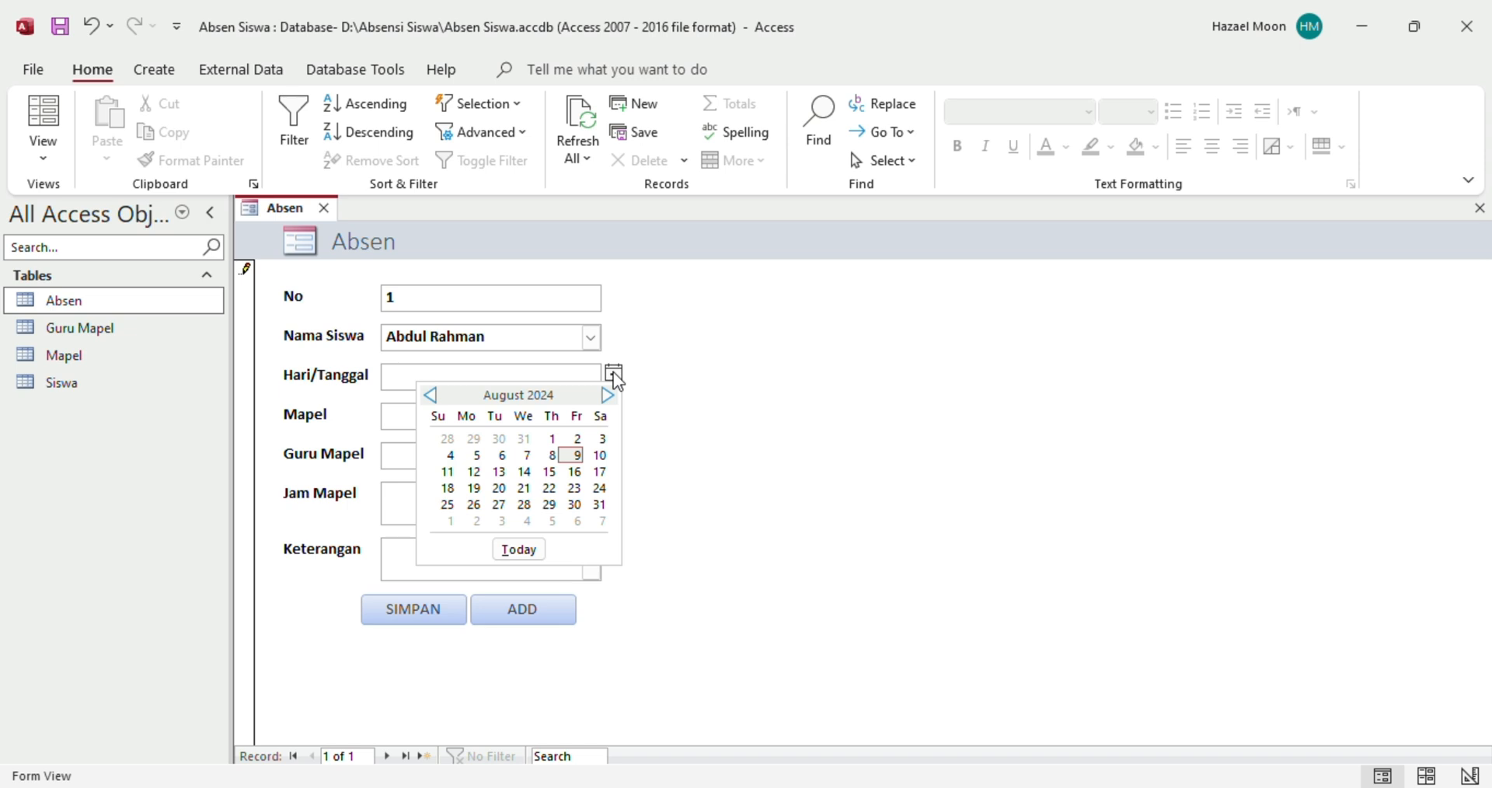
{"action": "left_click", "coordinate": [577, 457]}
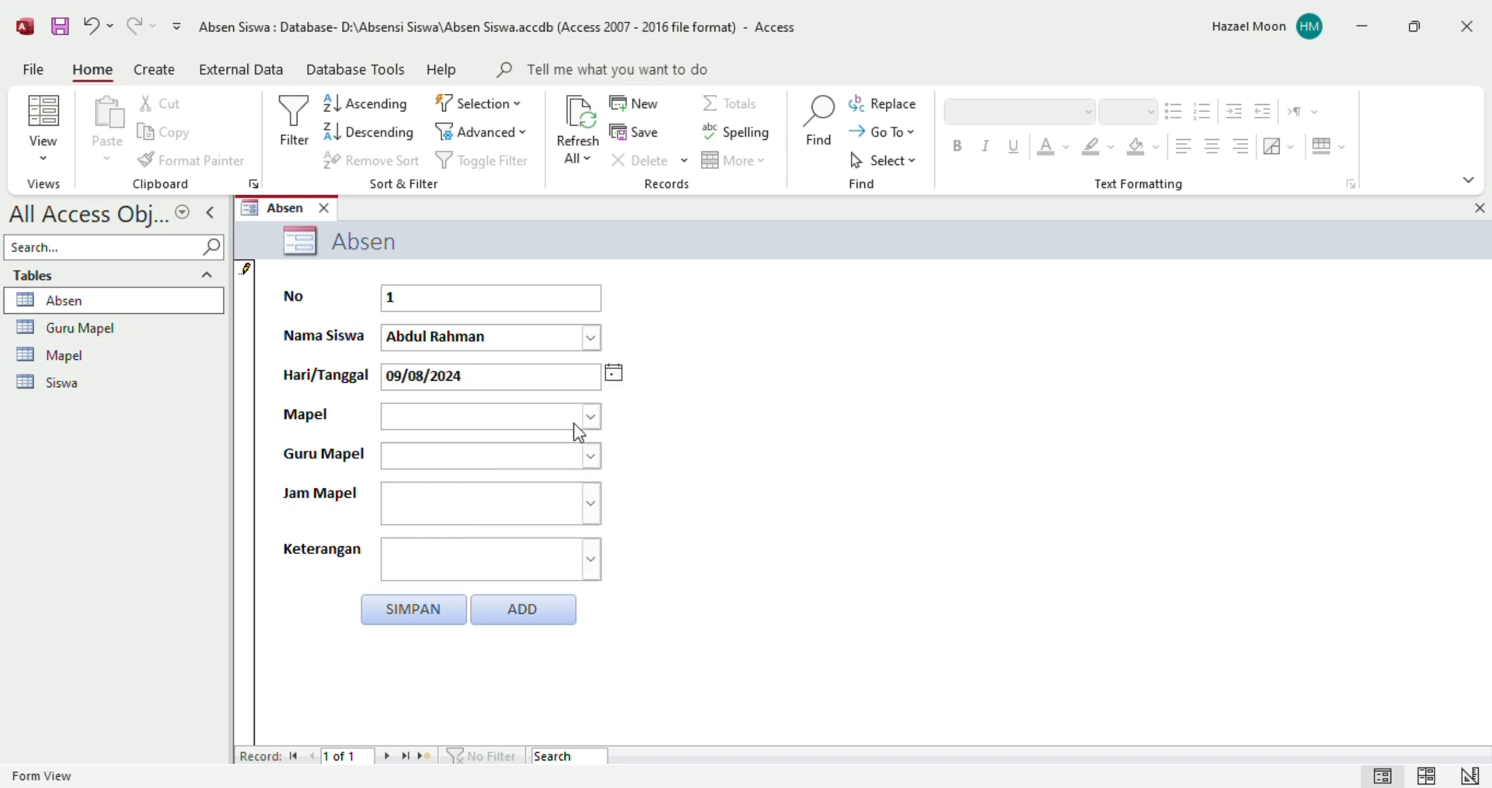
{"action": "left_click", "coordinate": [591, 418]}
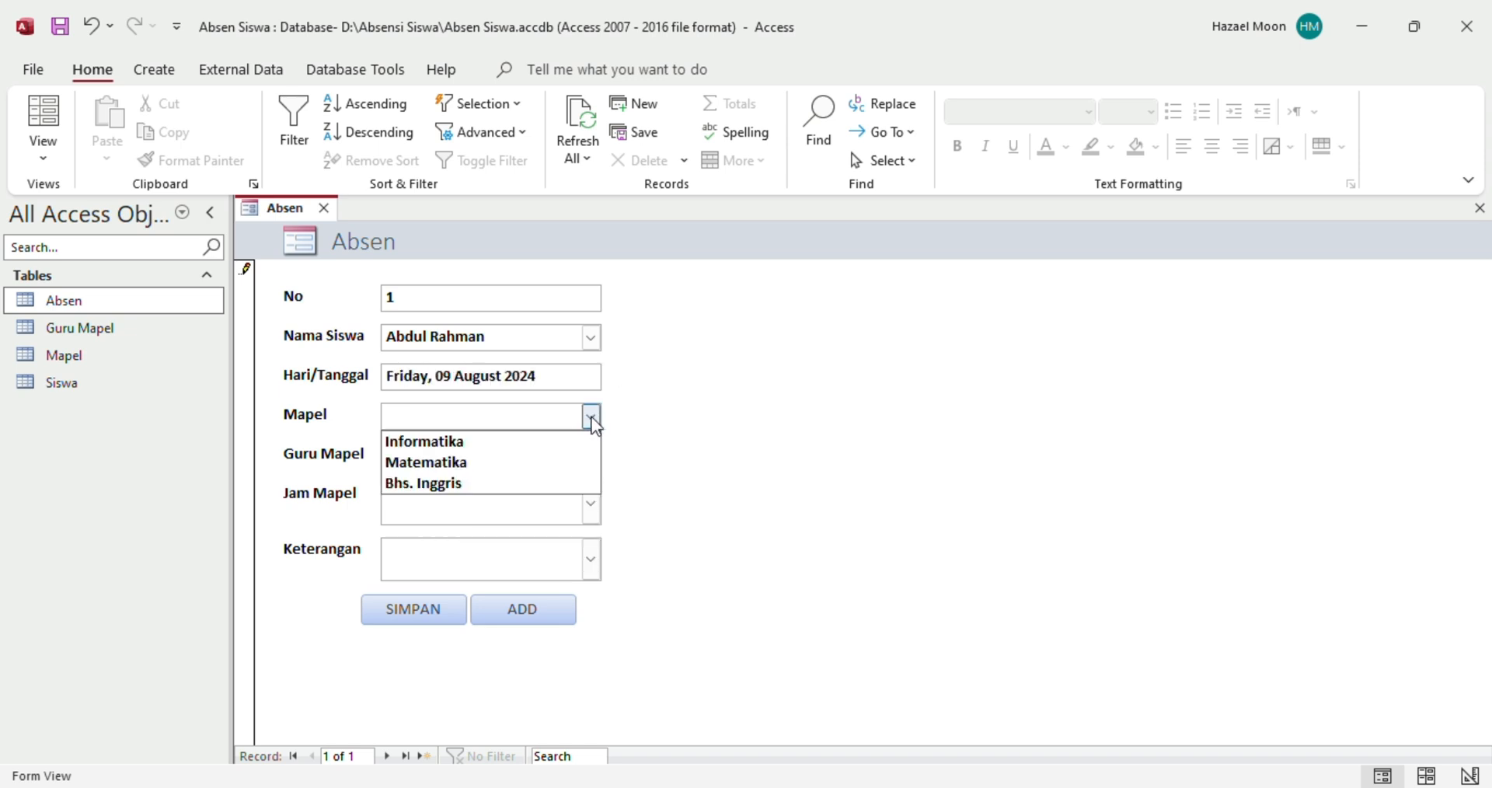
{"action": "left_click", "coordinate": [457, 441]}
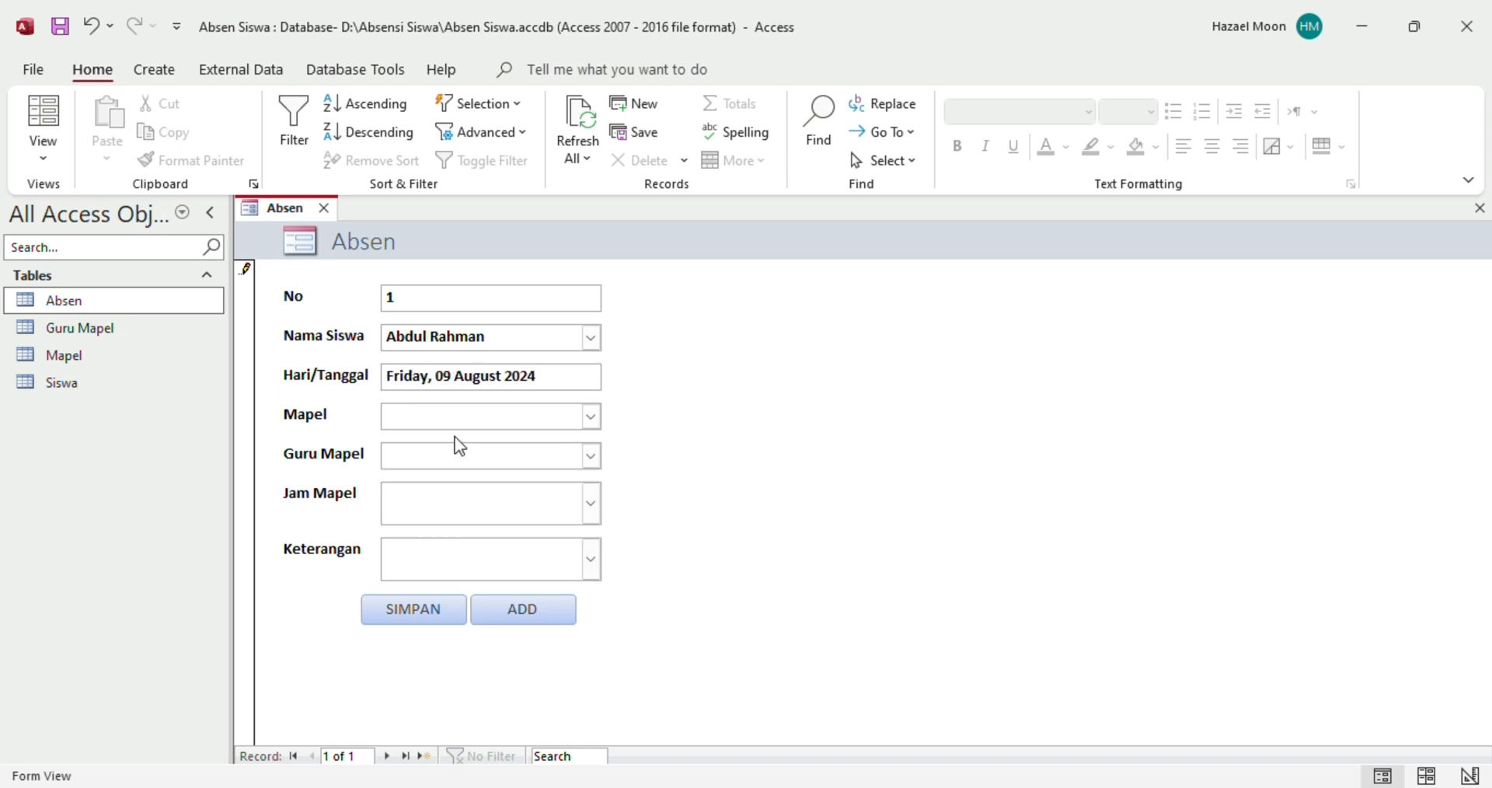
{"action": "left_click", "coordinate": [591, 459]}
{"action": "left_click", "coordinate": [591, 459]}
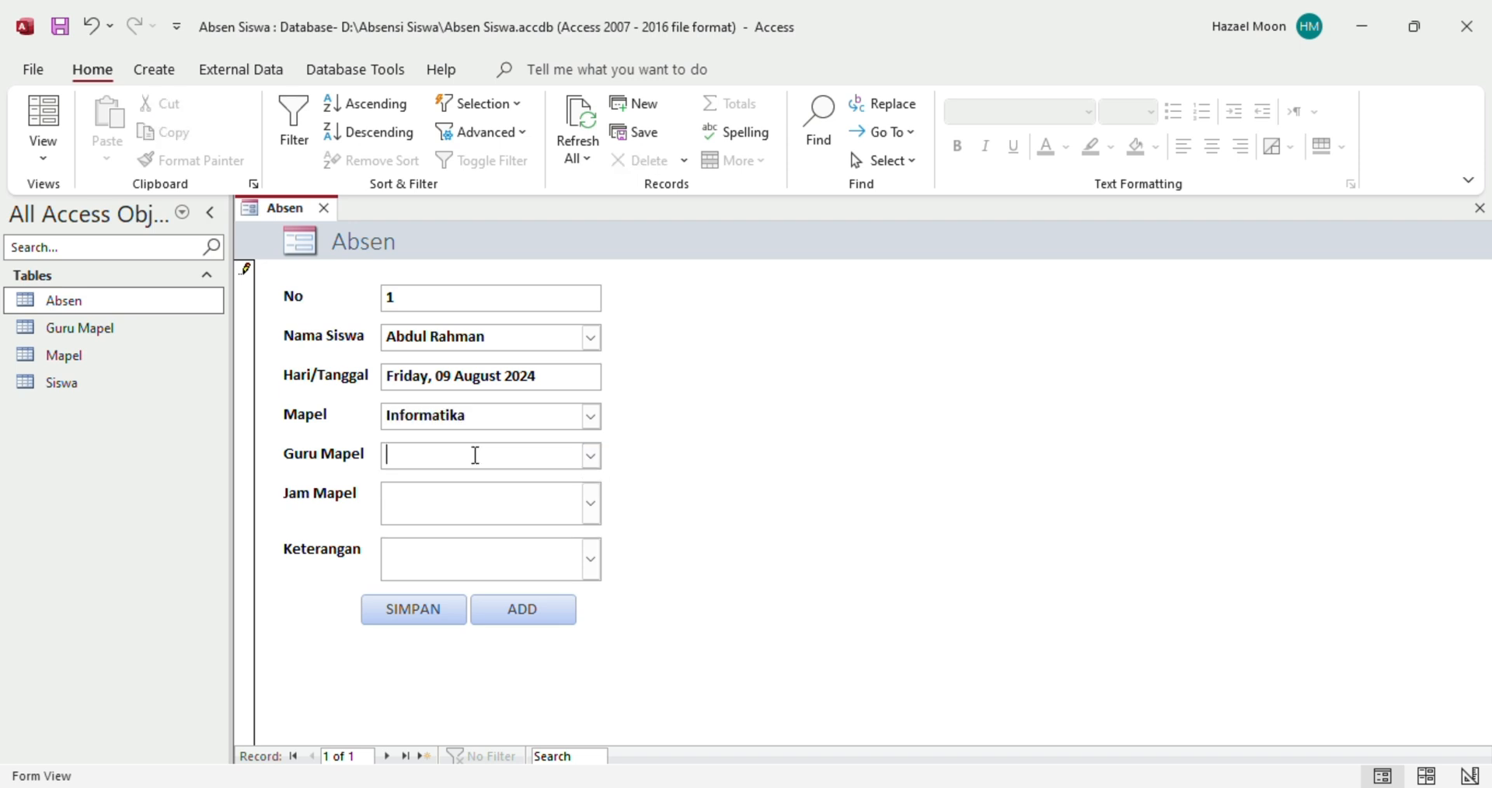
Enter a teacher's name as the first Guru Mapel record, then close the table
{"action": "left_click", "coordinate": [87, 363]}
{"action": "double_click", "coordinate": [86, 364]}
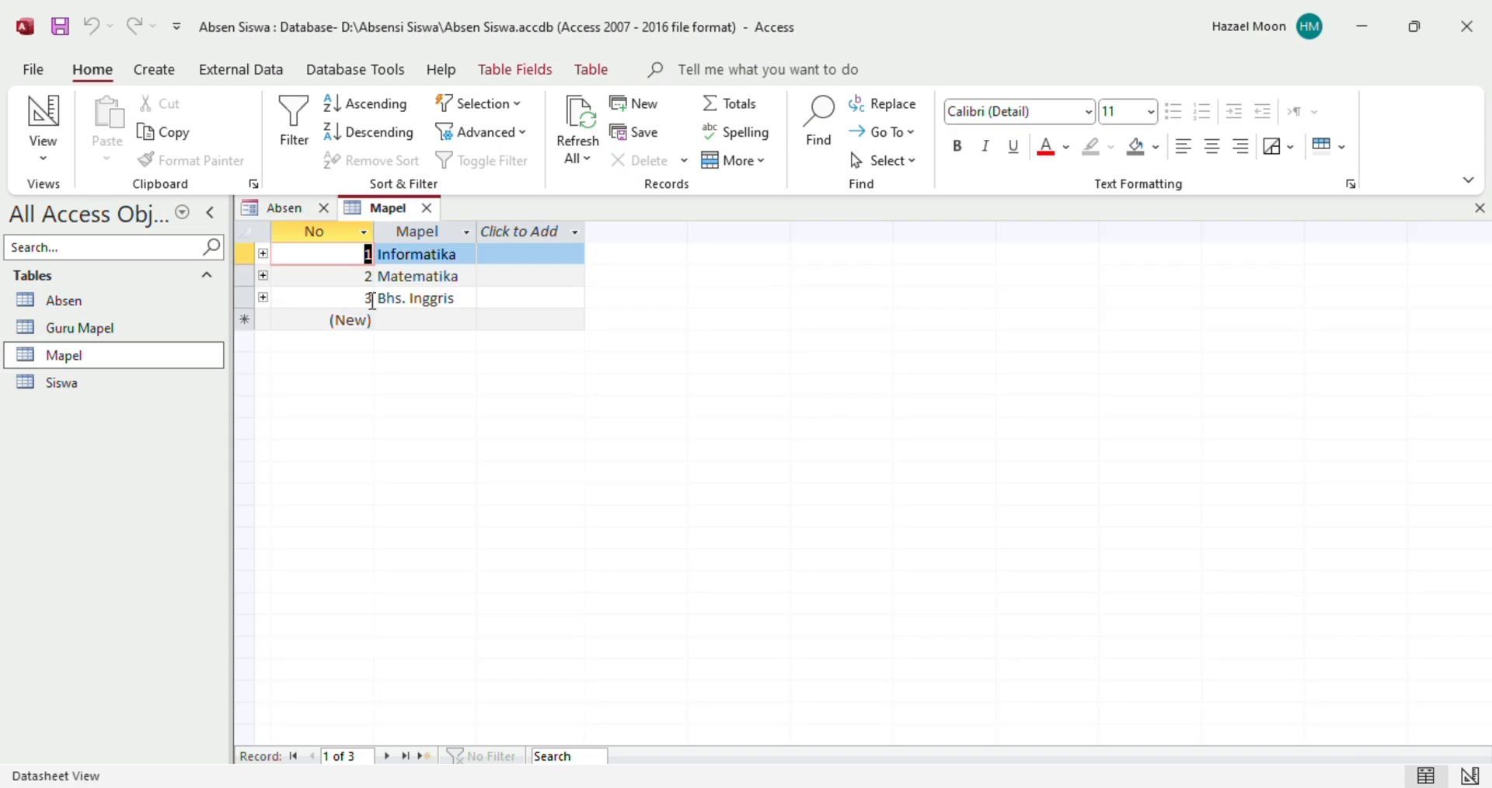
{"action": "left_click", "coordinate": [129, 340]}
{"action": "double_click", "coordinate": [129, 341]}
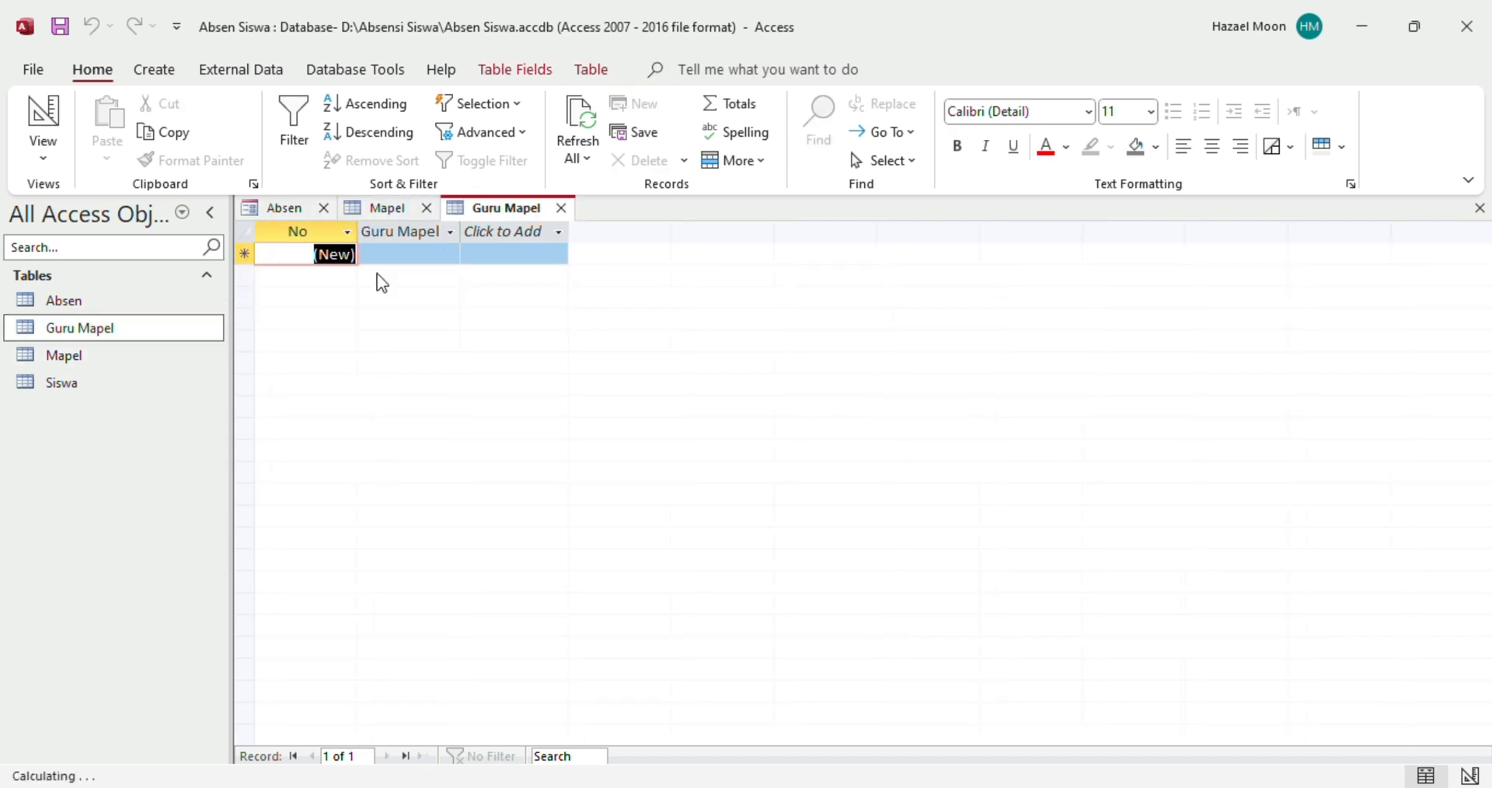
{"action": "left_click", "coordinate": [426, 208]}
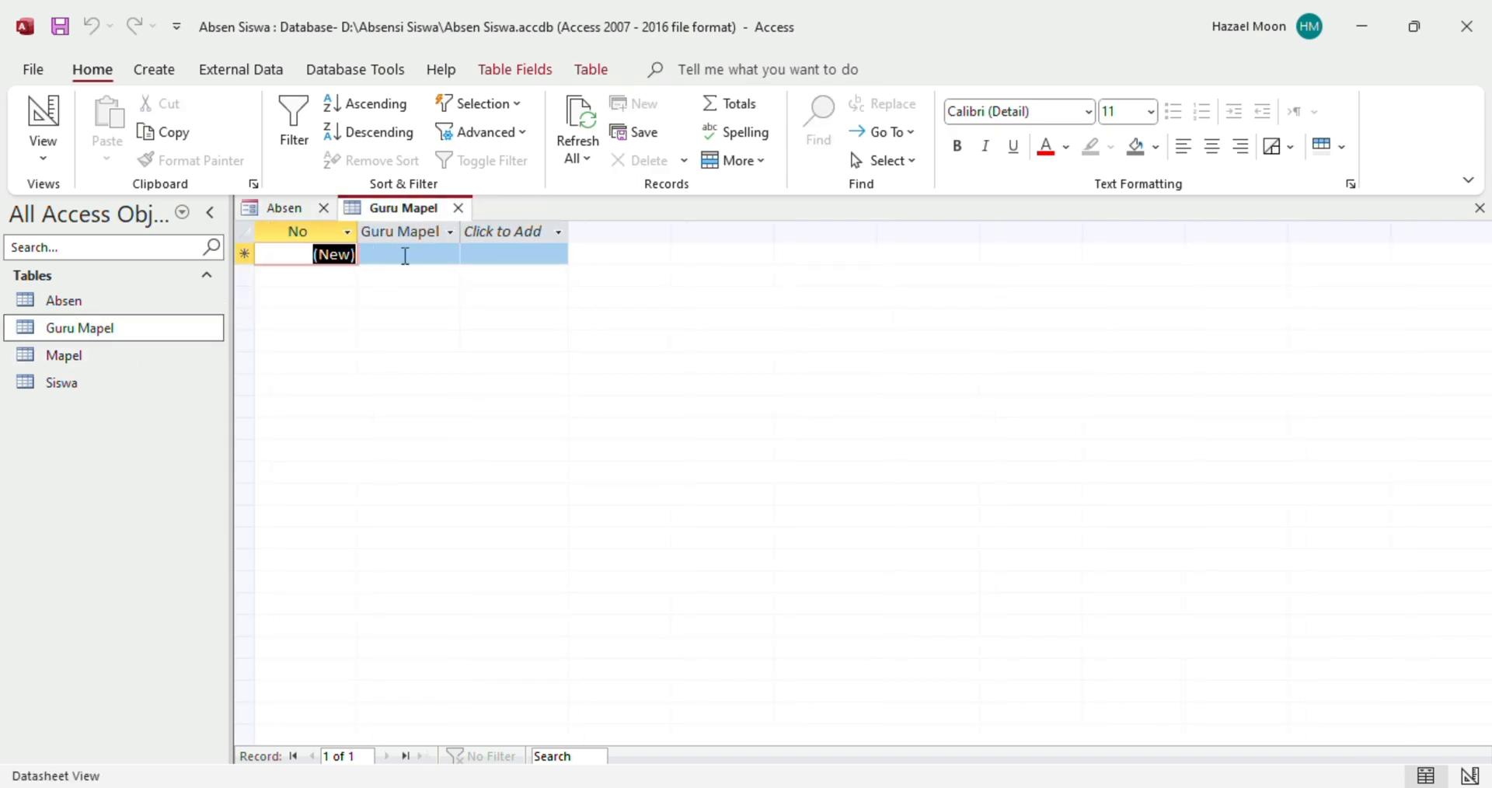
{"action": "left_click", "coordinate": [404, 255]}
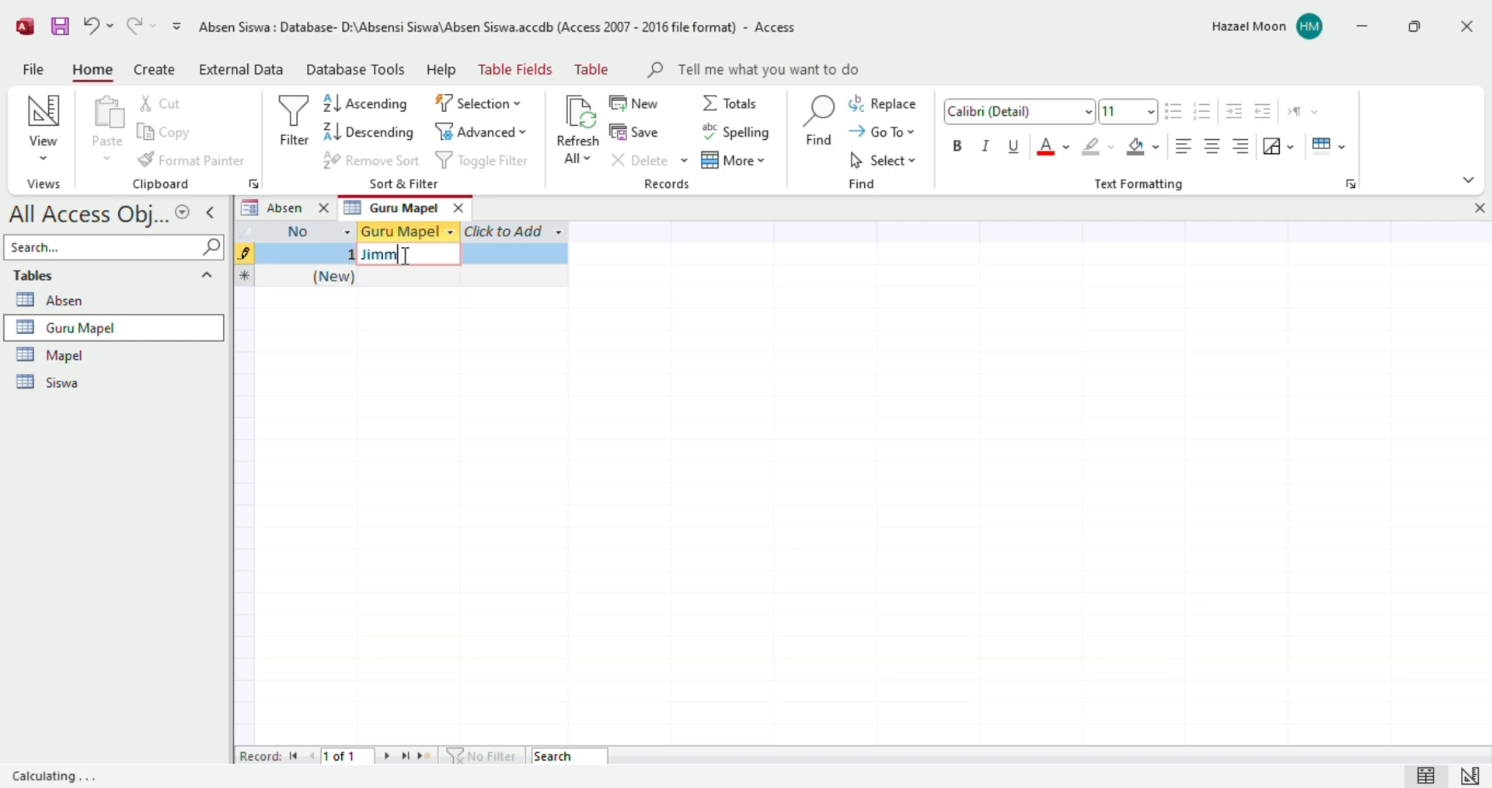
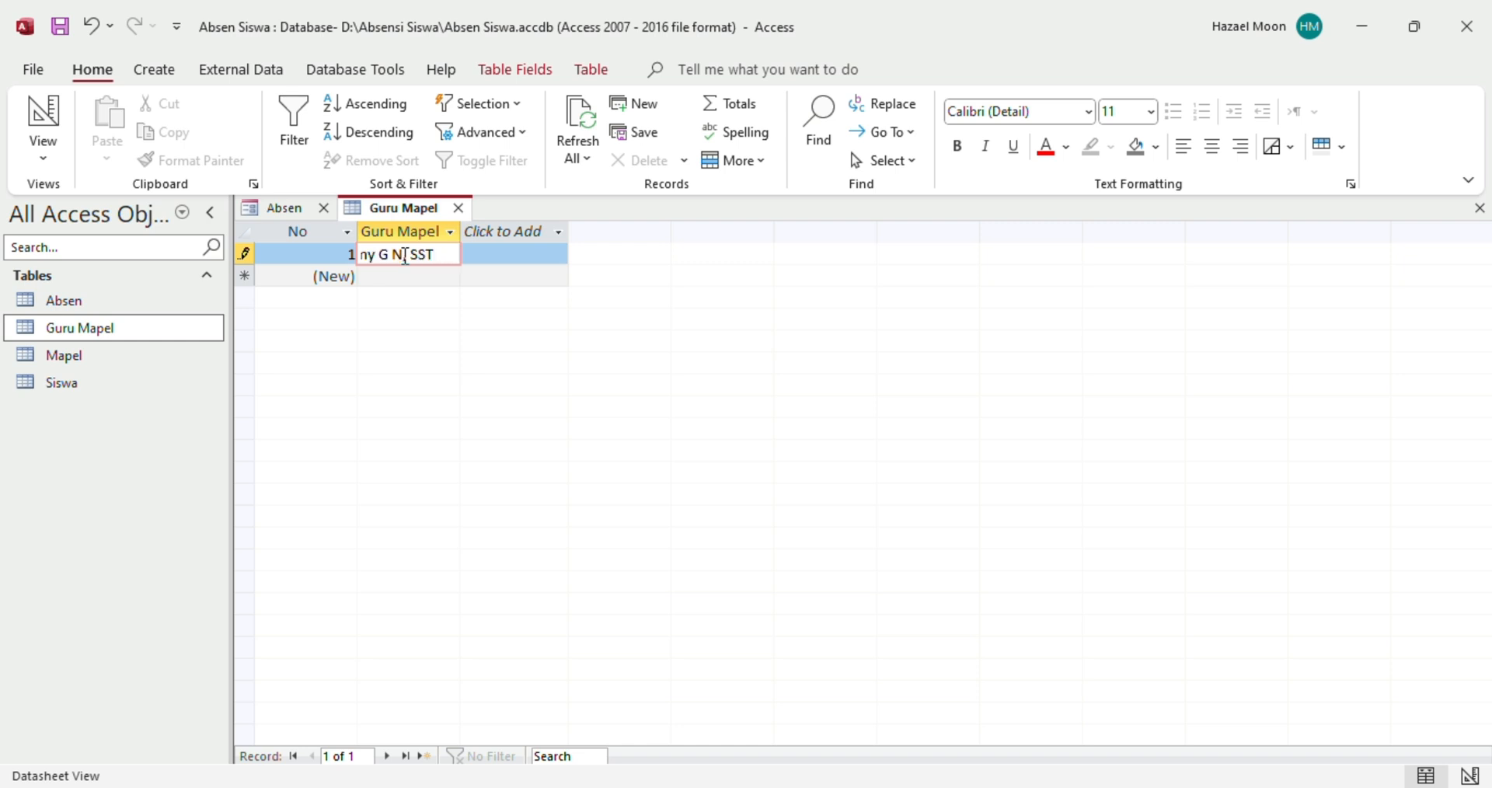
{"action": "left_click", "coordinate": [523, 280]}
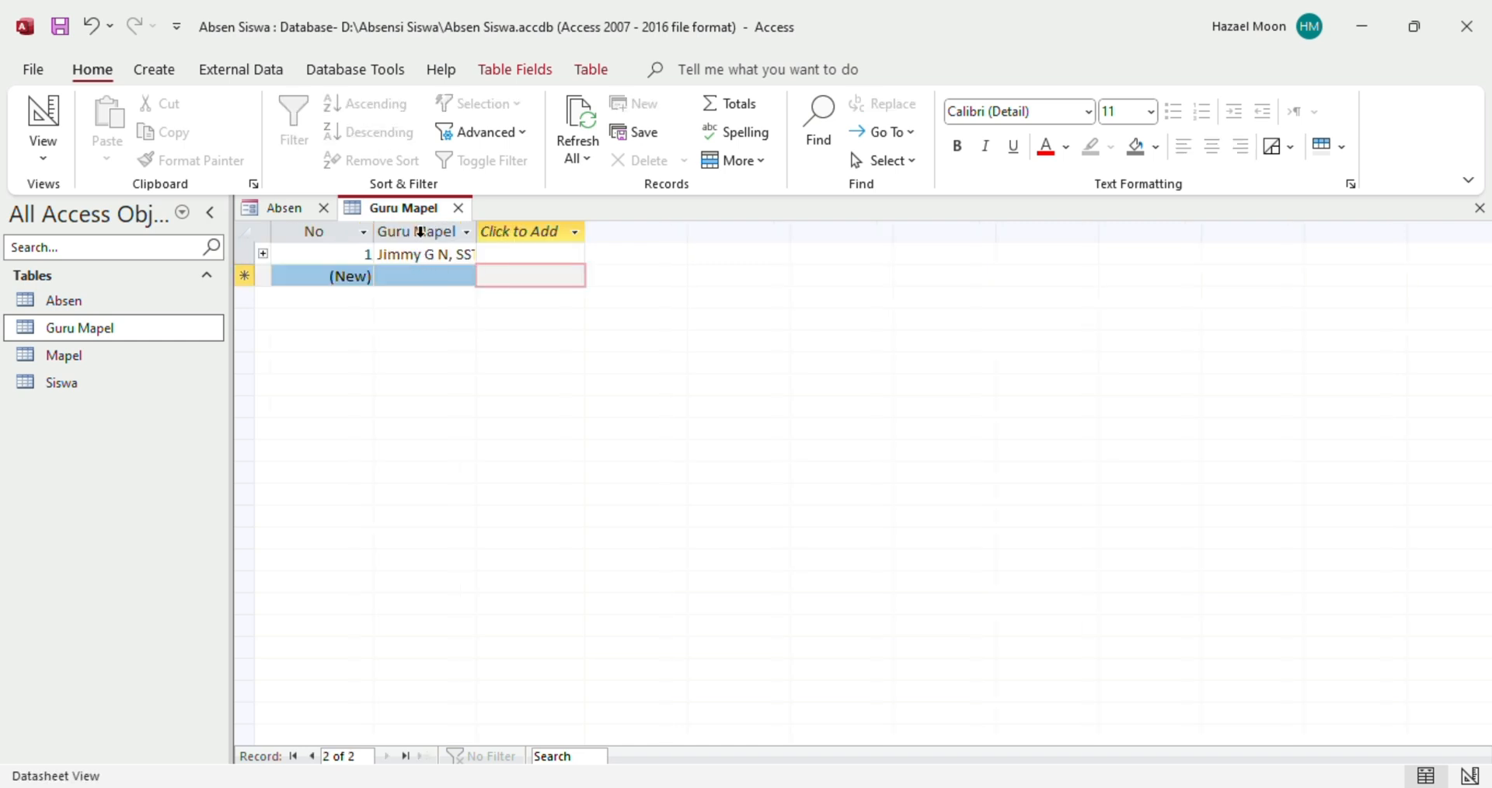
{"action": "left_click", "coordinate": [459, 208]}
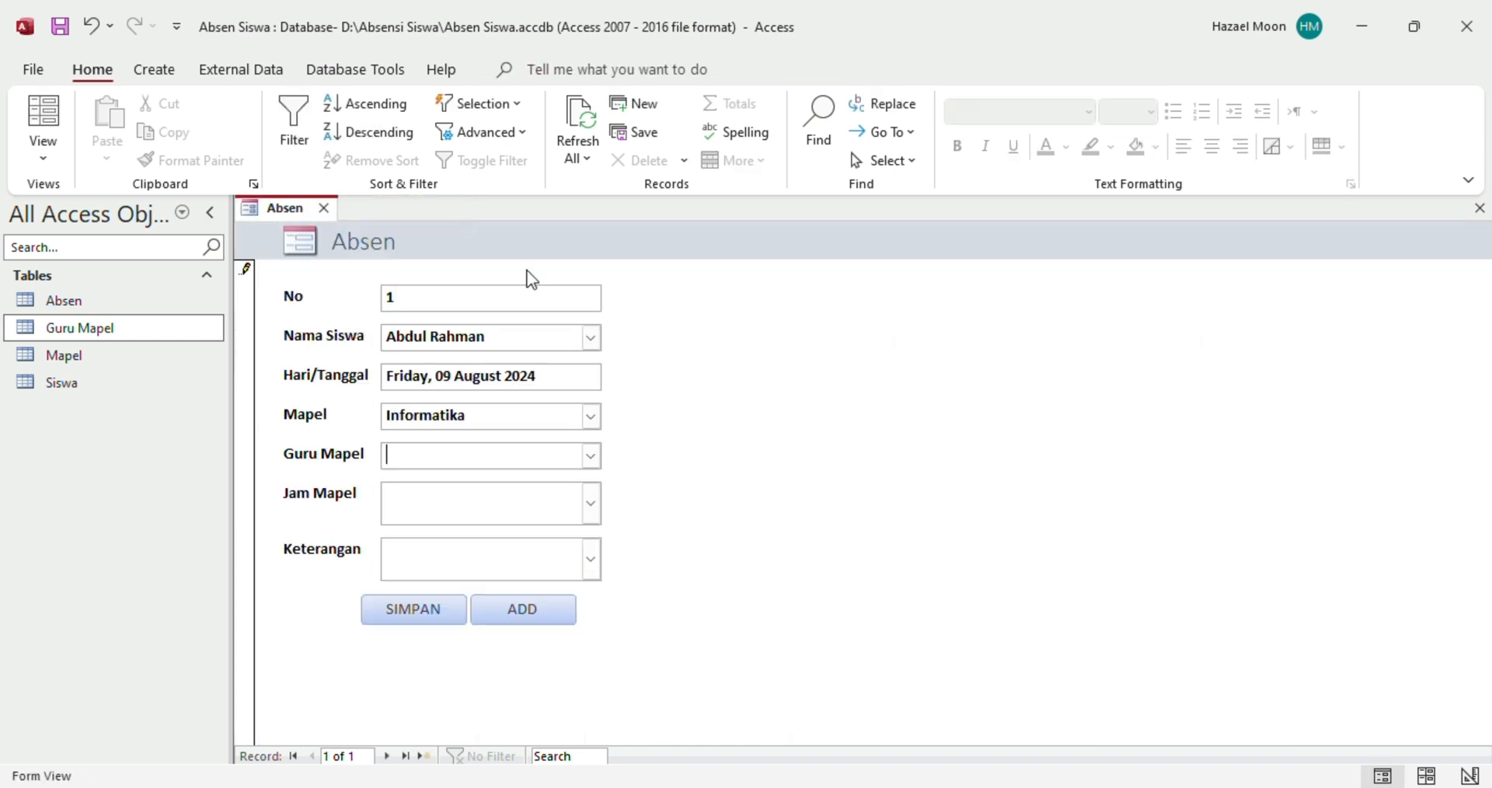
Save and close the Guru Mapel table, then refresh the form's data
{"action": "double_click", "coordinate": [140, 339]}
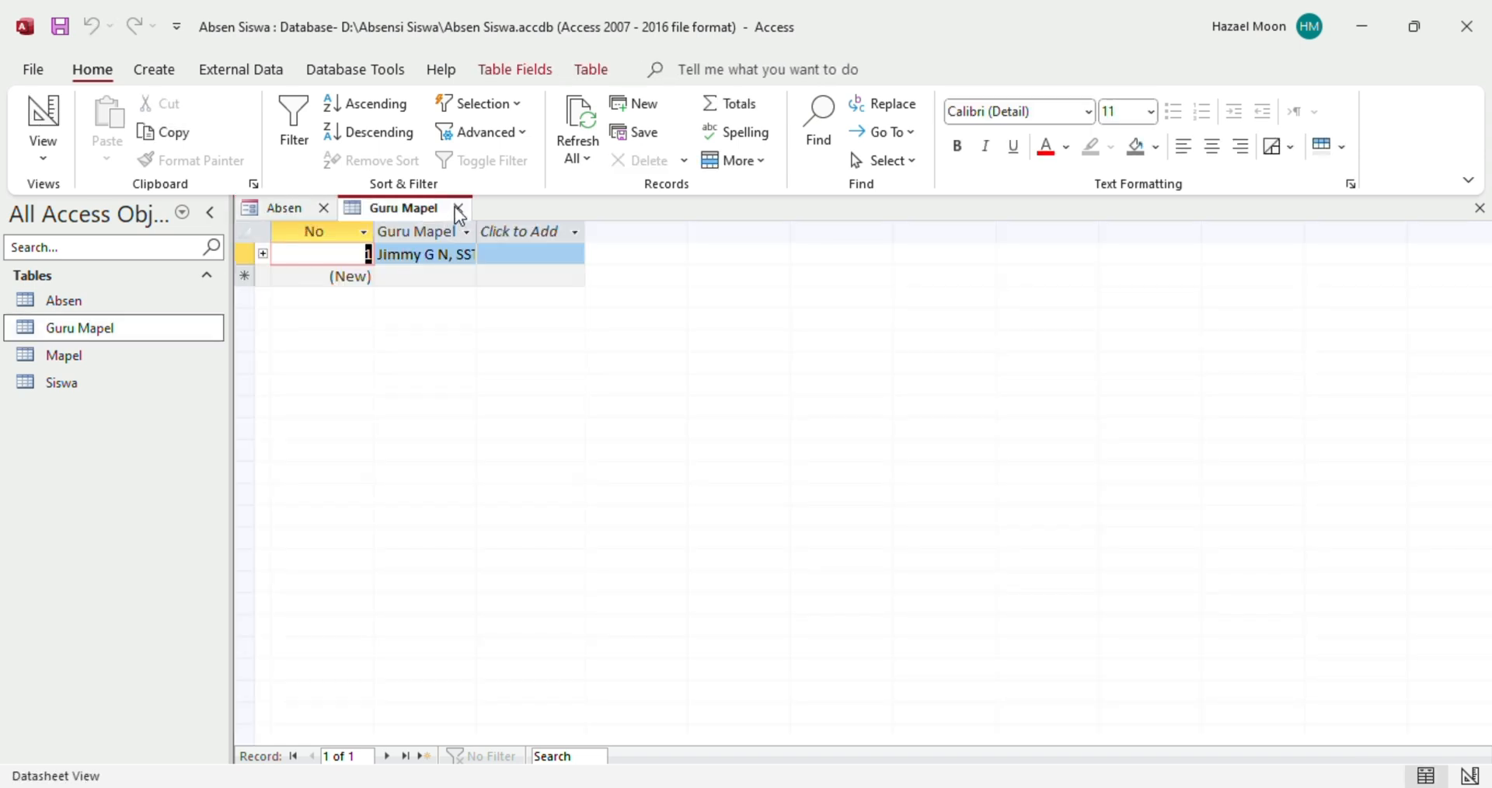
{"action": "left_click", "coordinate": [63, 30]}
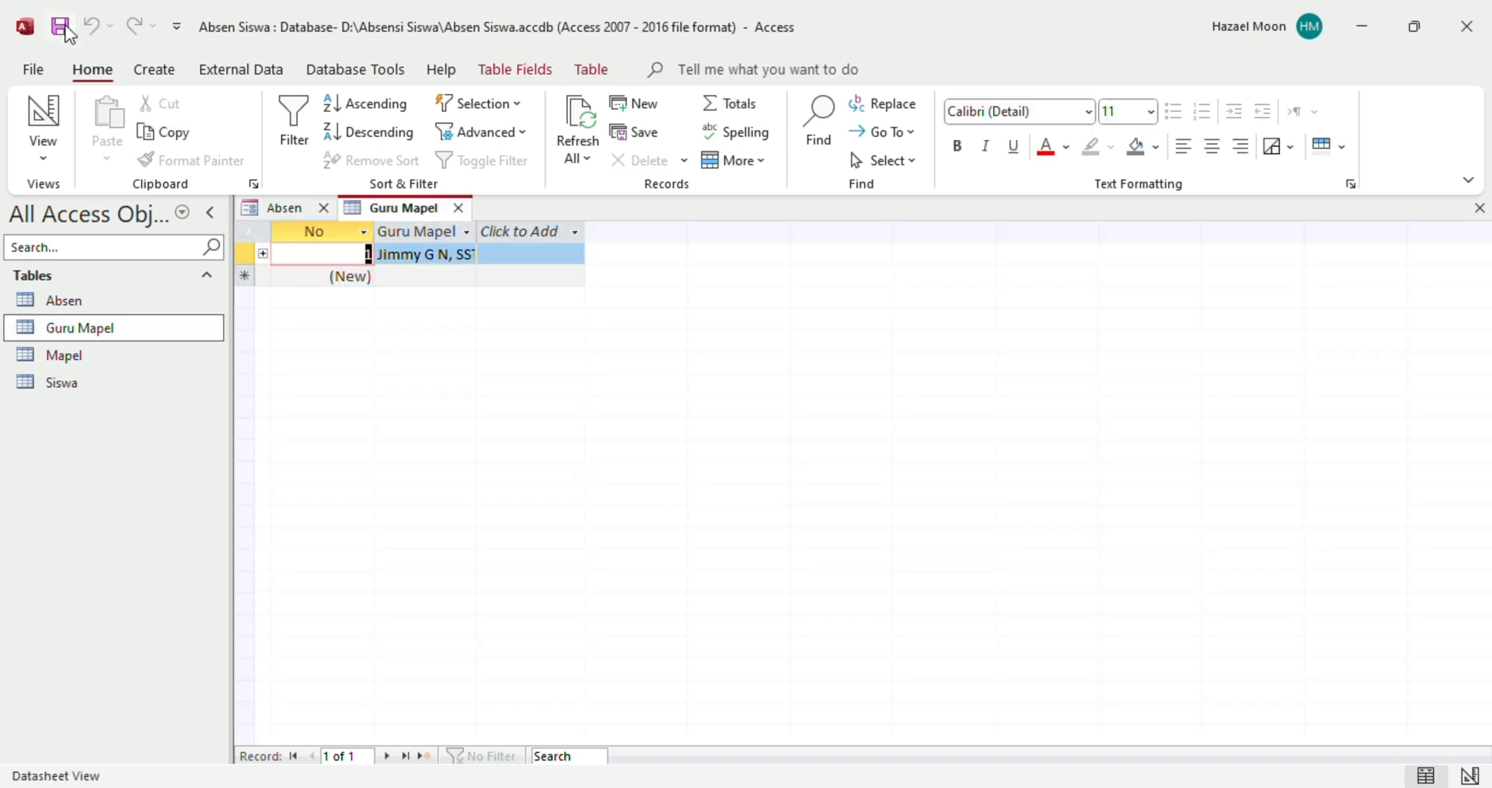
{"action": "left_click", "coordinate": [459, 208]}
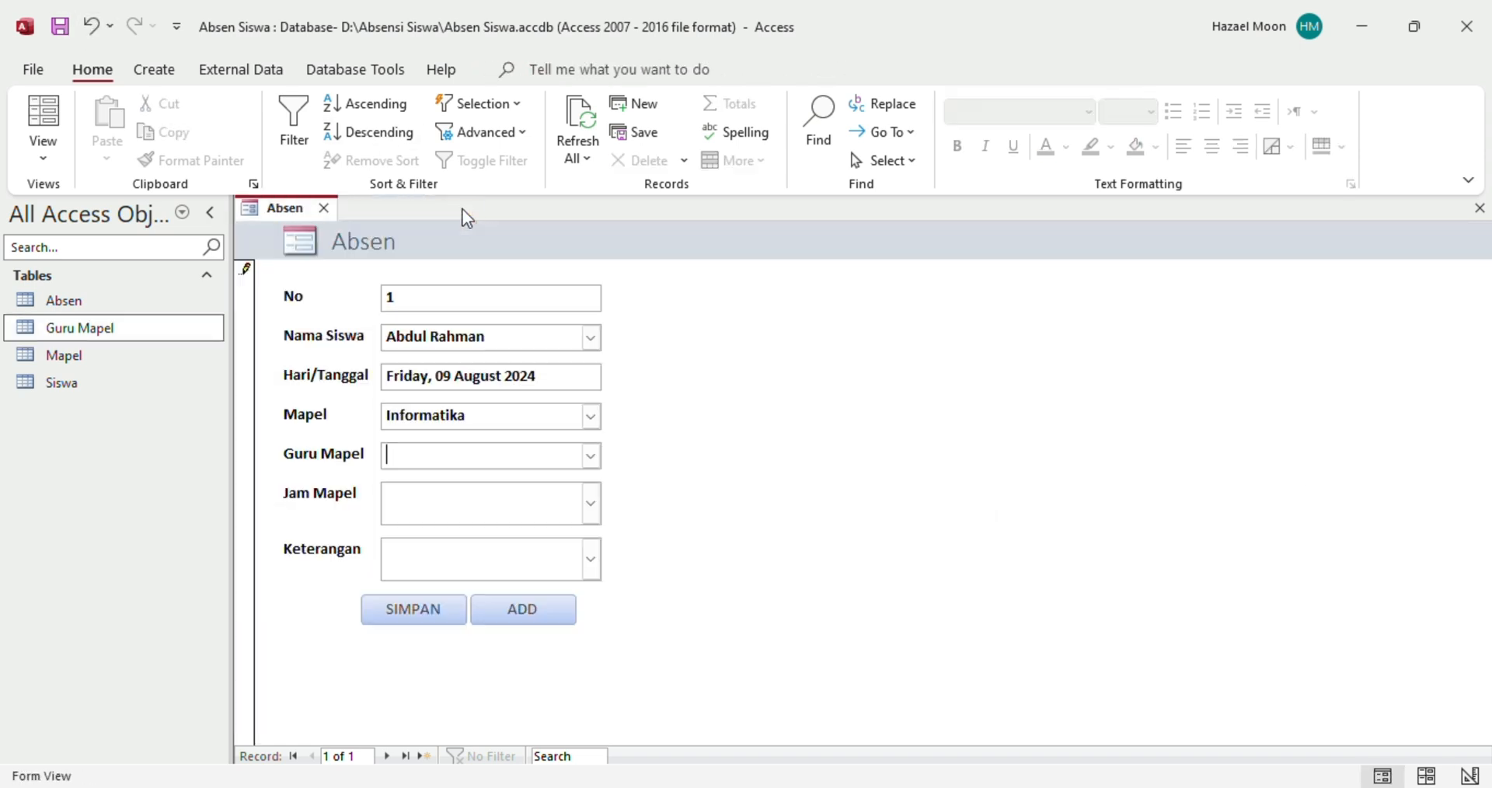
{"action": "left_click", "coordinate": [591, 456]}
{"action": "left_click", "coordinate": [588, 118]}
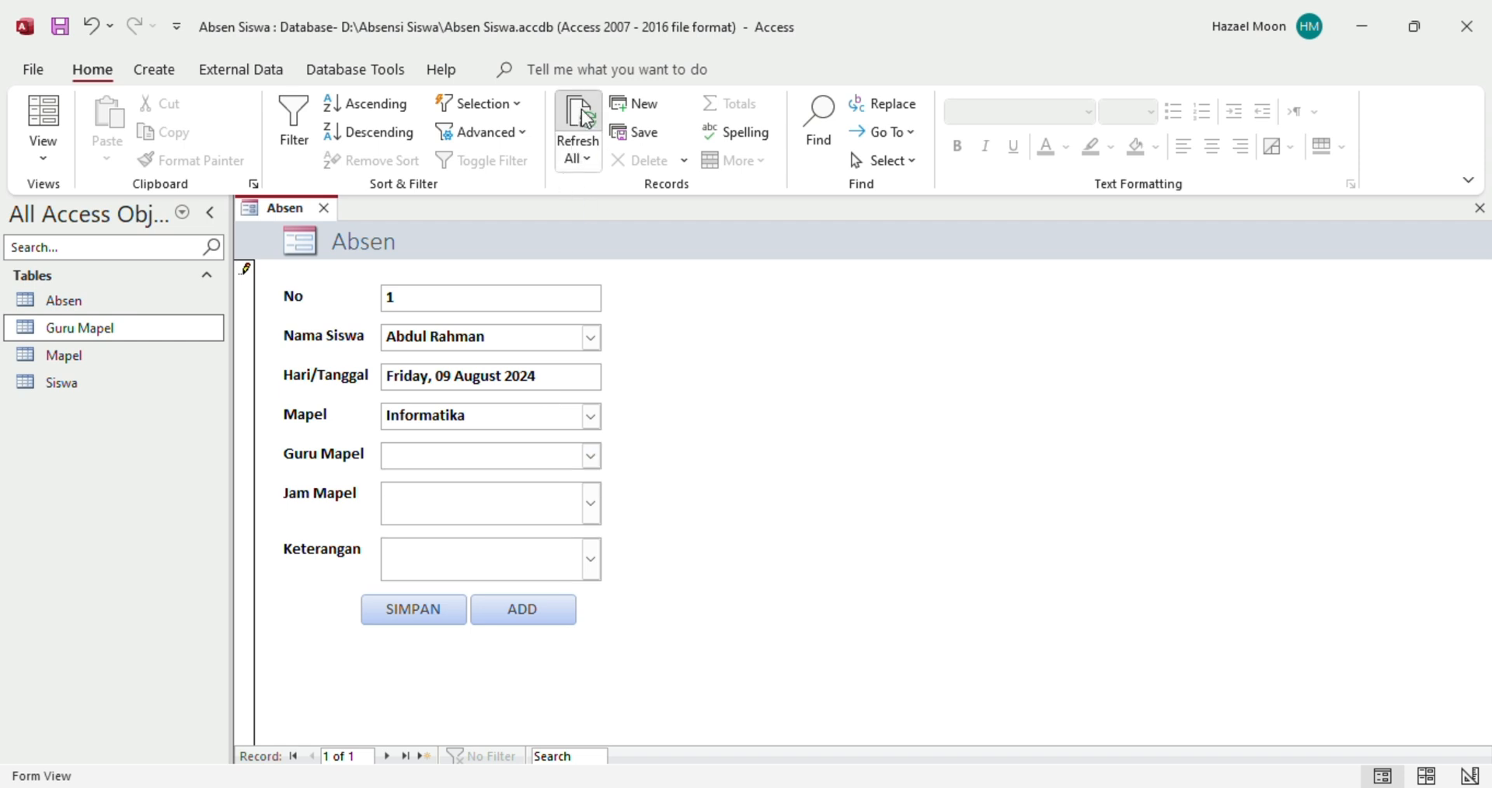
Choose the new teacher, Jam Mapel 1 and Keterangan Hadir, then save with SIMPAN
{"action": "left_click", "coordinate": [590, 457]}
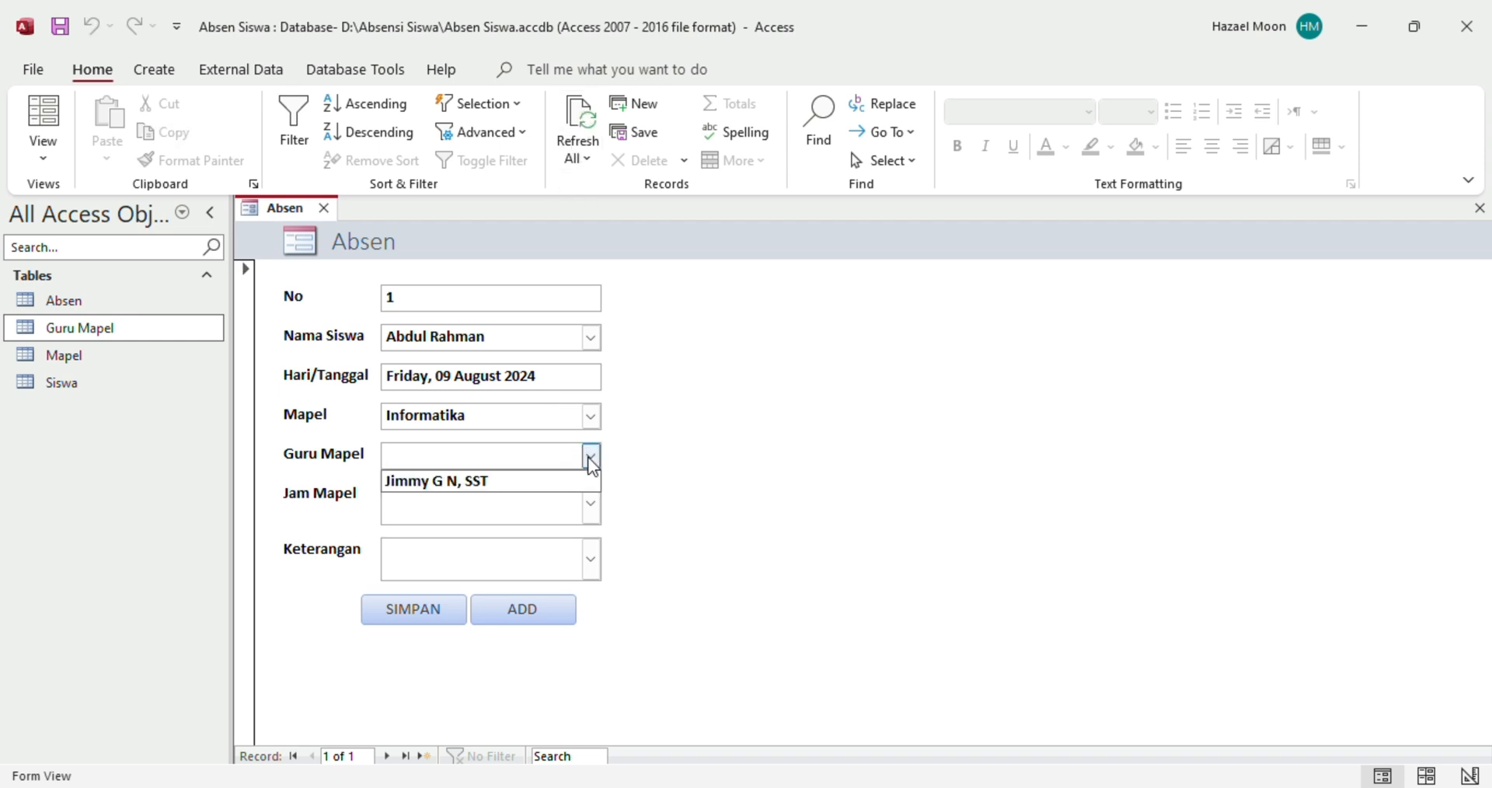
{"action": "left_click", "coordinate": [467, 481]}
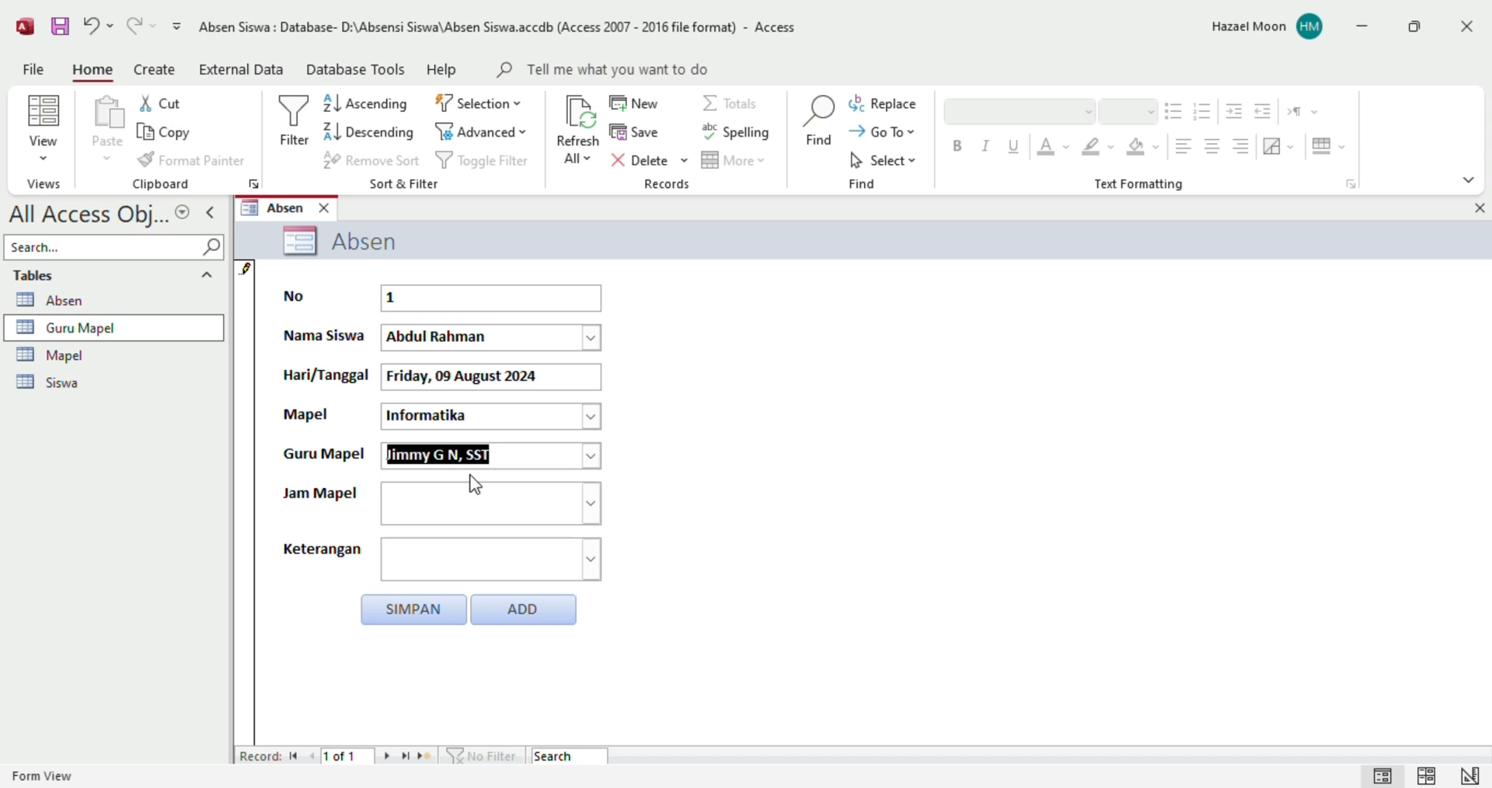
{"action": "left_click", "coordinate": [597, 505]}
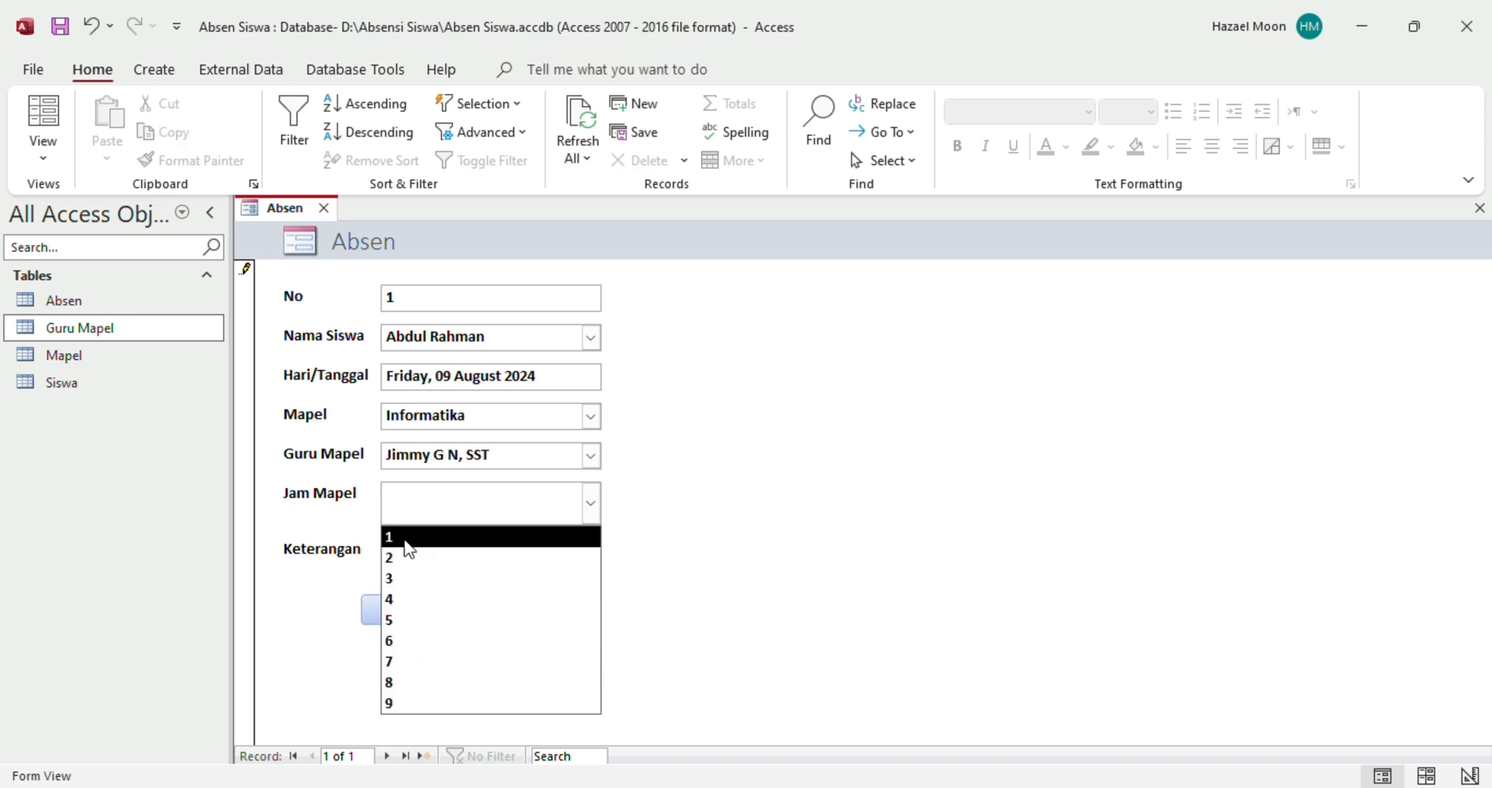
{"action": "left_click", "coordinate": [409, 540]}
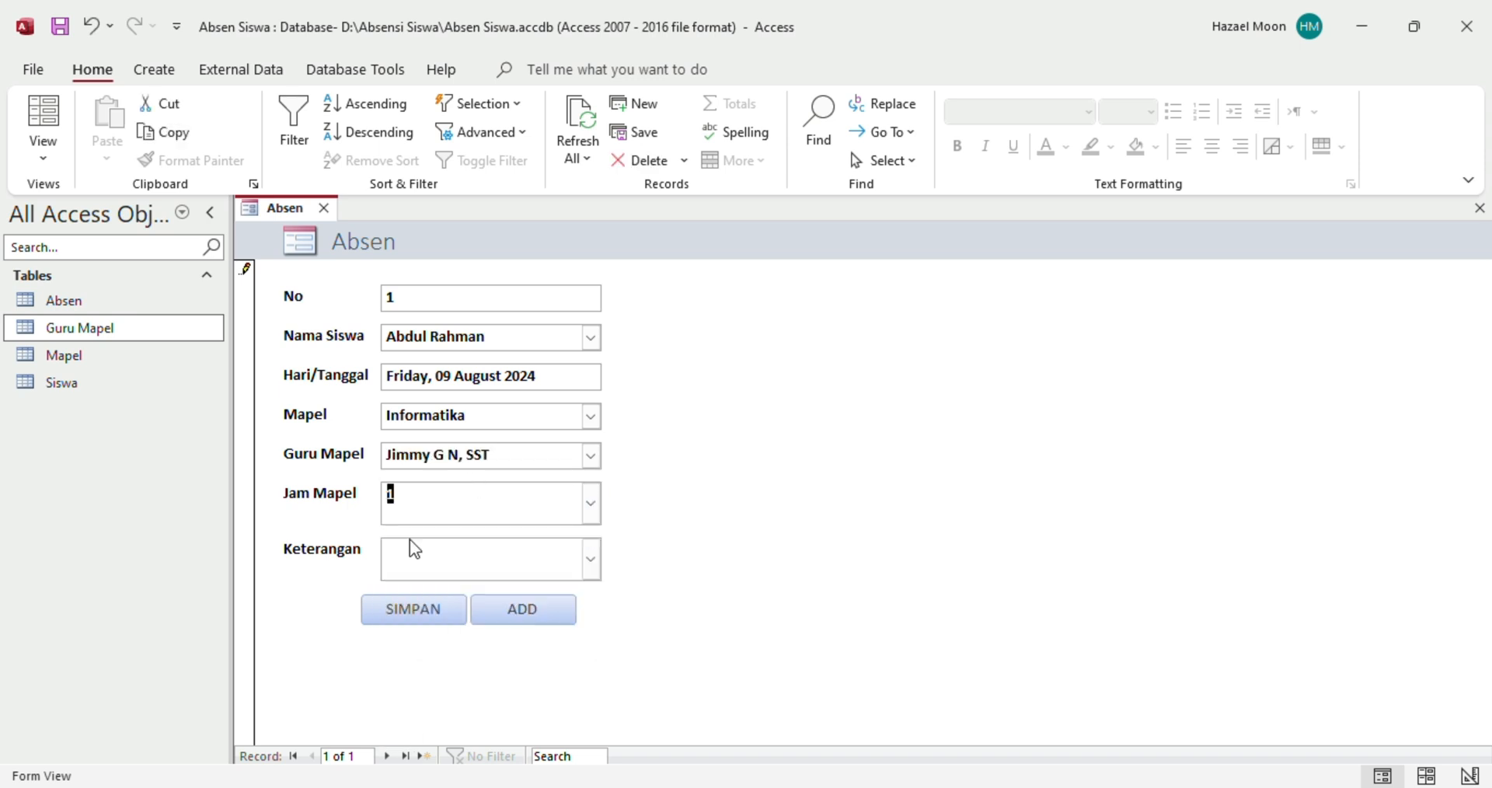
{"action": "left_click", "coordinate": [591, 561]}
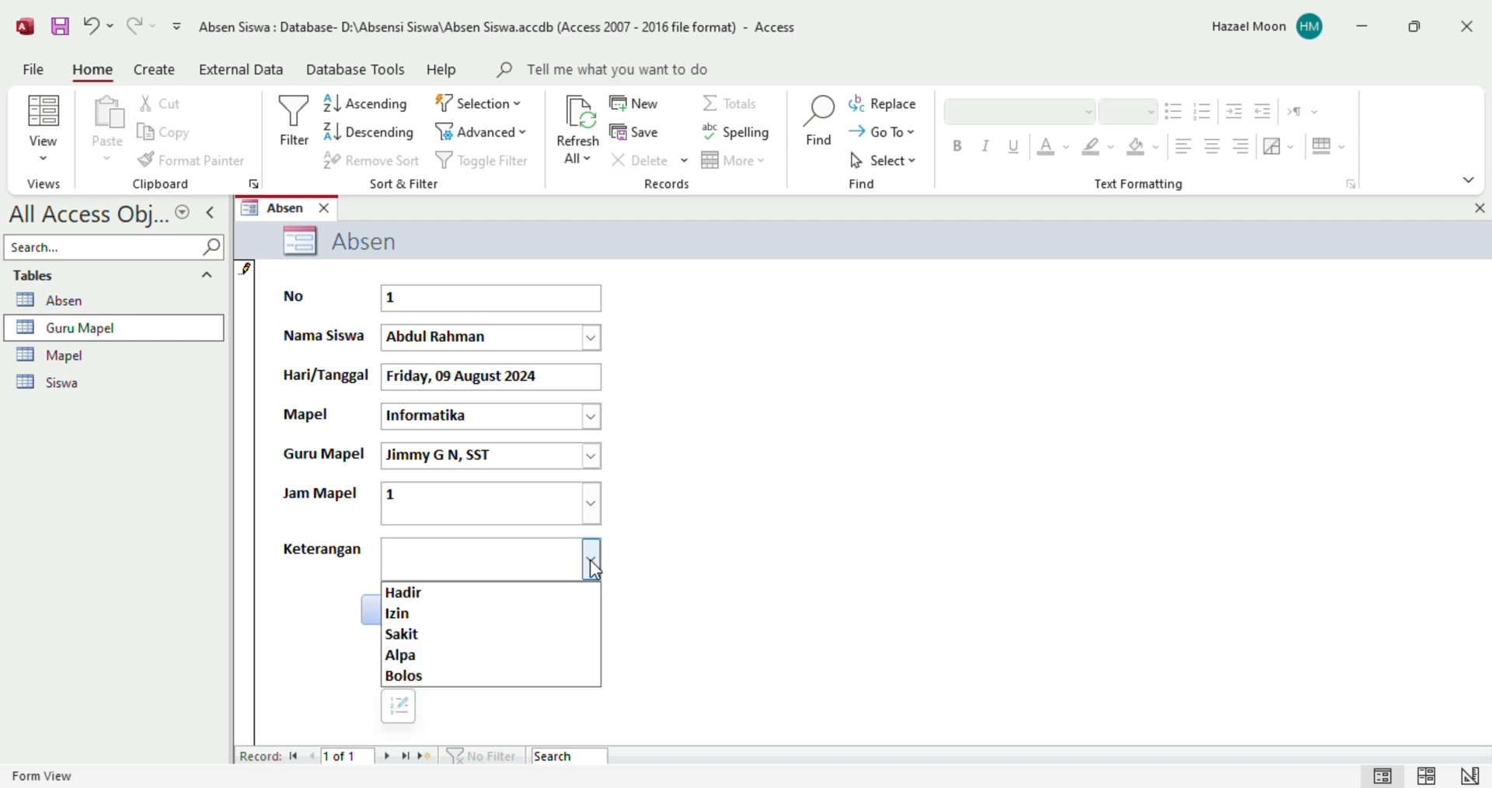
{"action": "left_click", "coordinate": [500, 601]}
{"action": "left_click", "coordinate": [424, 618]}
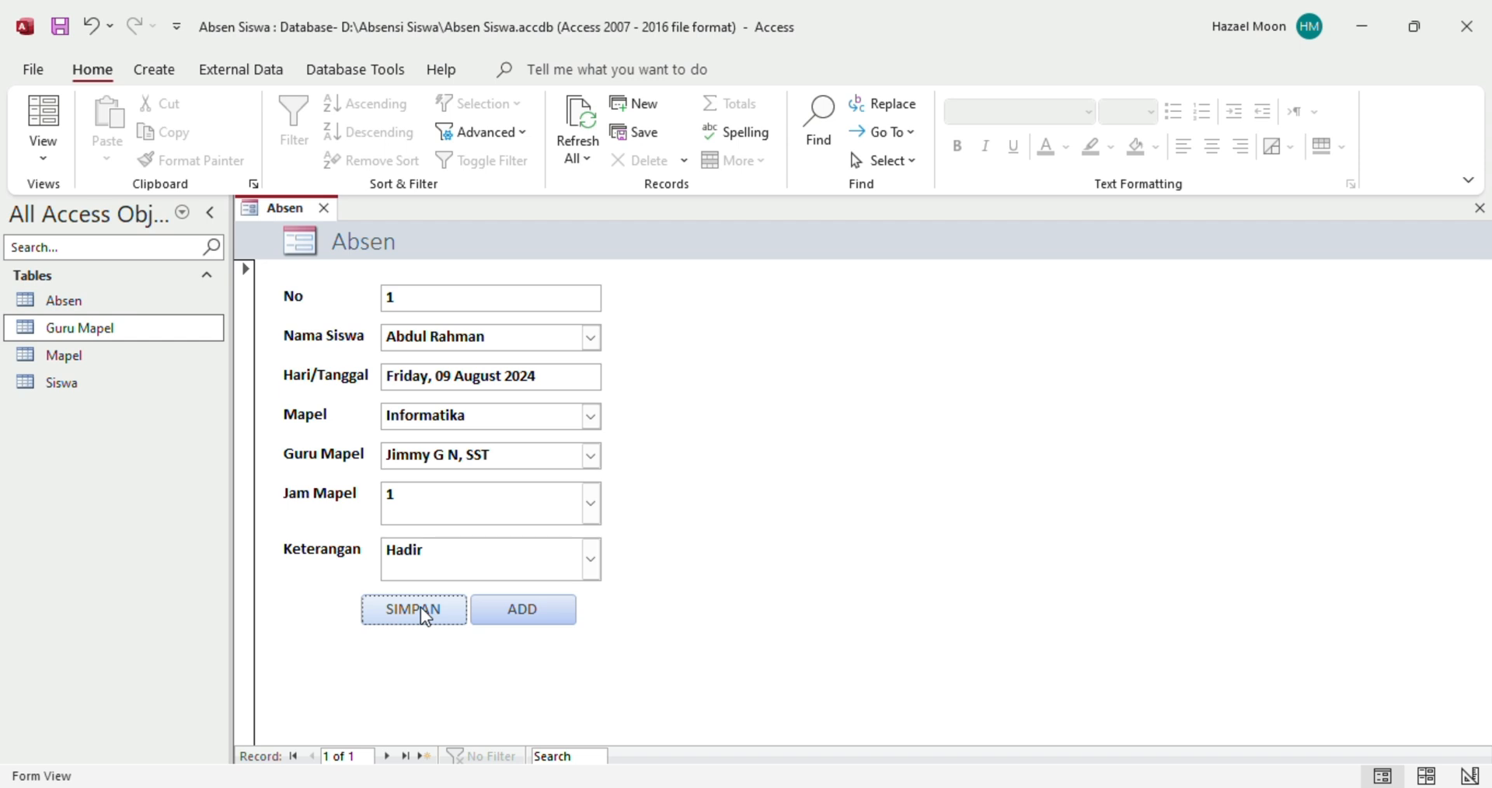
Open the Absen table and widen the Hari/Tanggal, Guru Mapel, Jam Mapel and Nama Siswa columns
{"action": "double_click", "coordinate": [78, 309]}
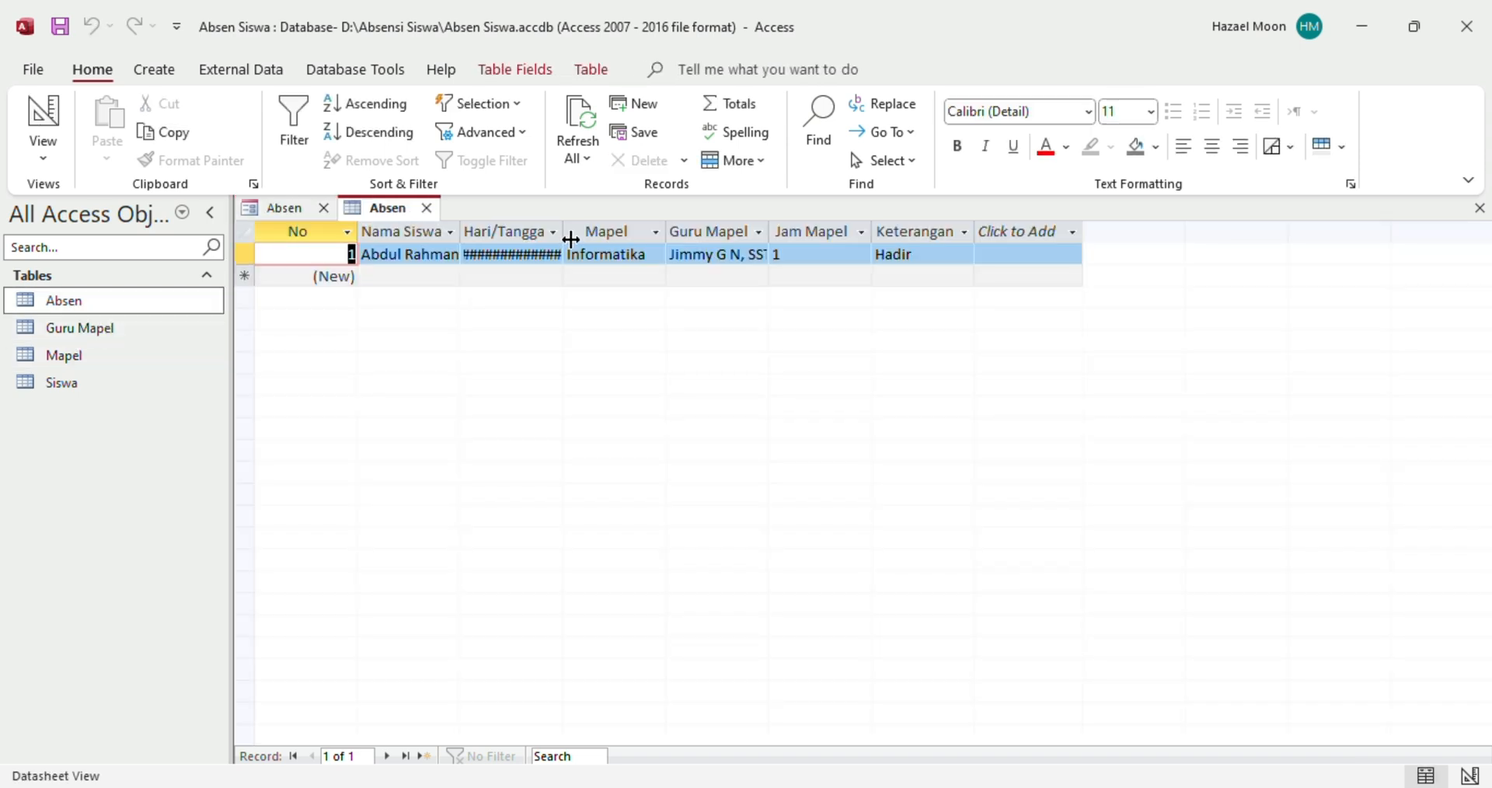
{"action": "left_click", "coordinate": [557, 236]}
{"action": "left_click", "coordinate": [563, 238]}
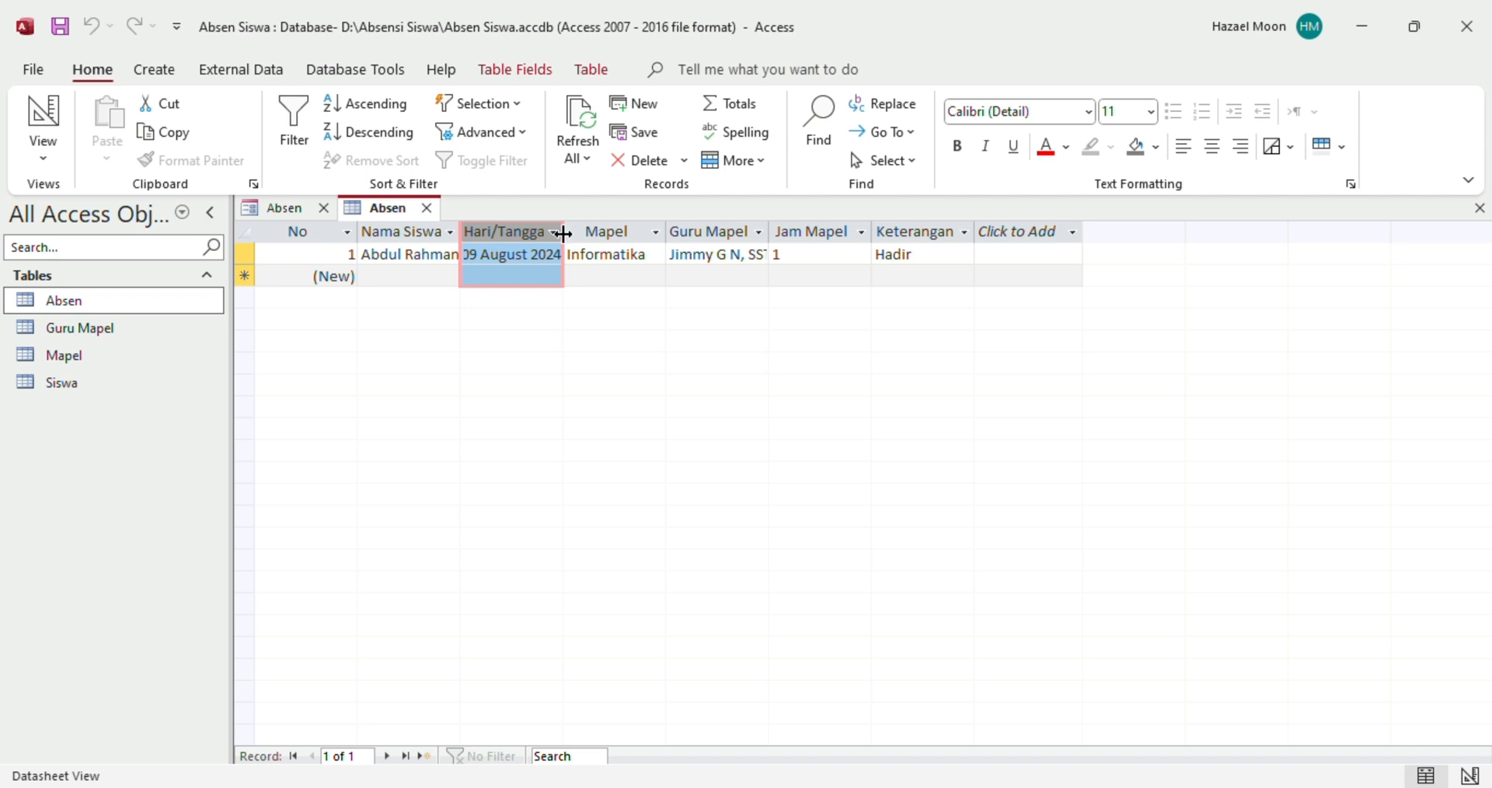
{"action": "left_click_drag", "start_coordinate": [563, 233], "coordinate": [655, 236]}
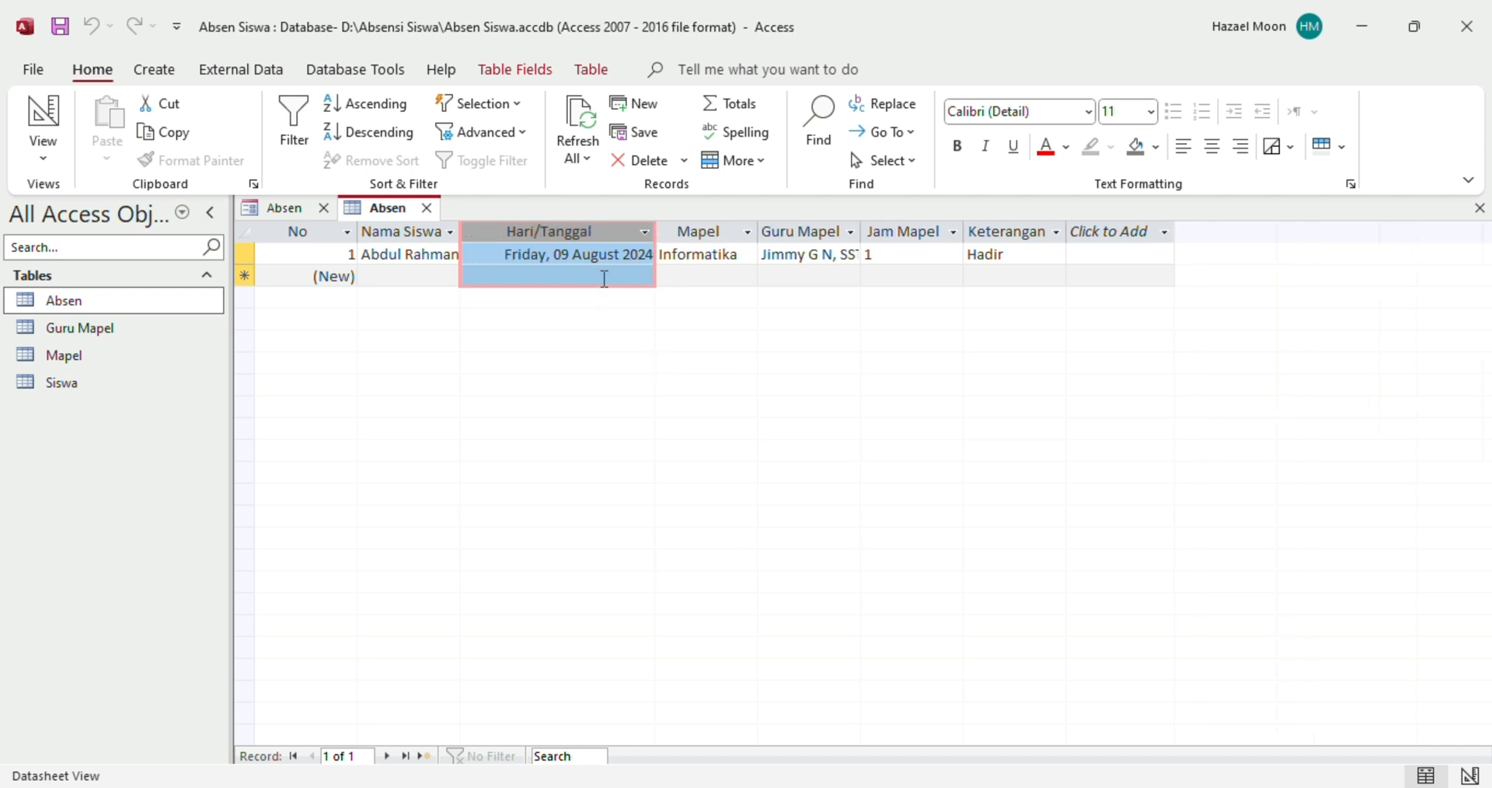
{"action": "left_click", "coordinate": [603, 279]}
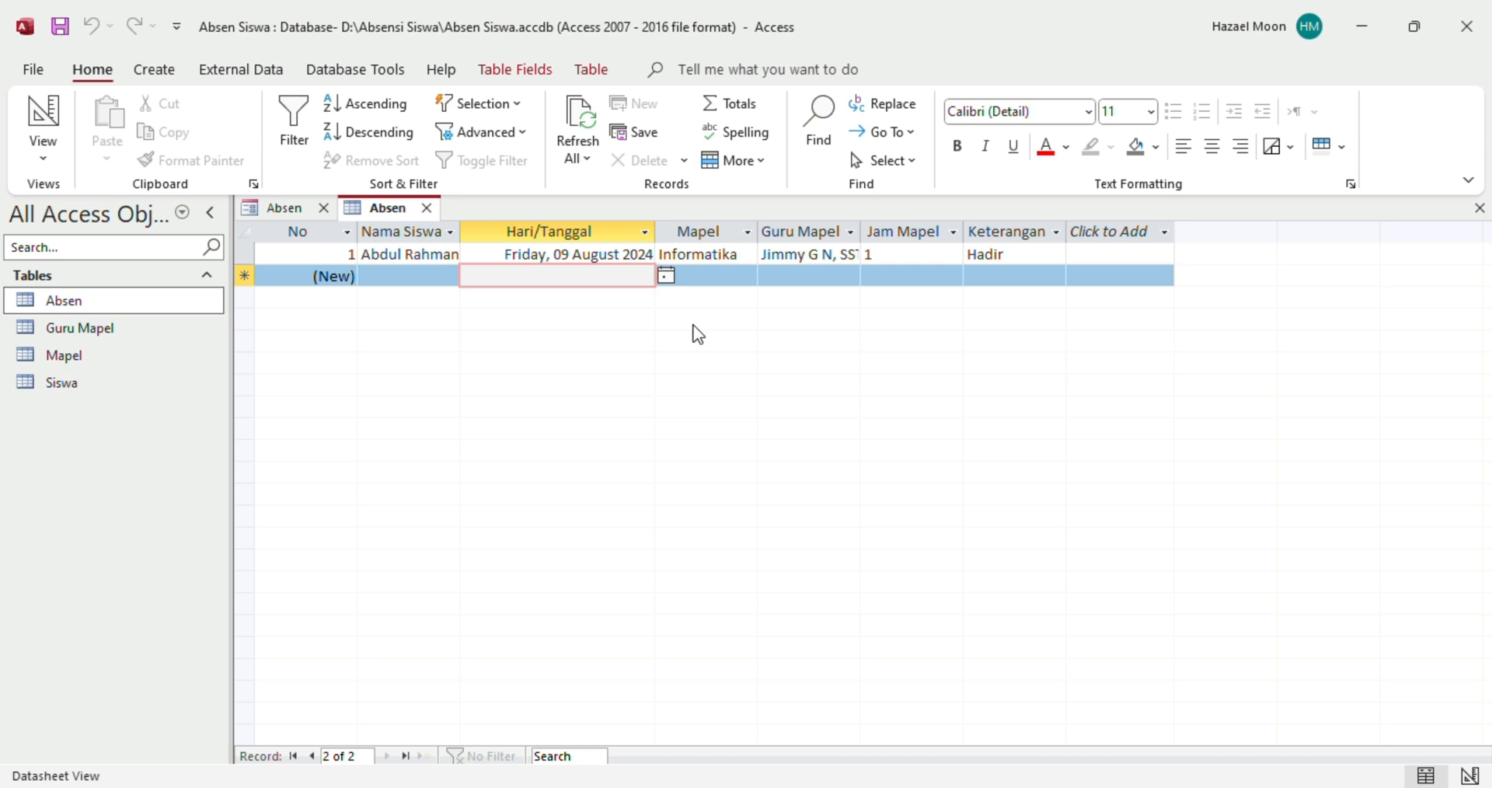
{"action": "double_click", "coordinate": [862, 232]}
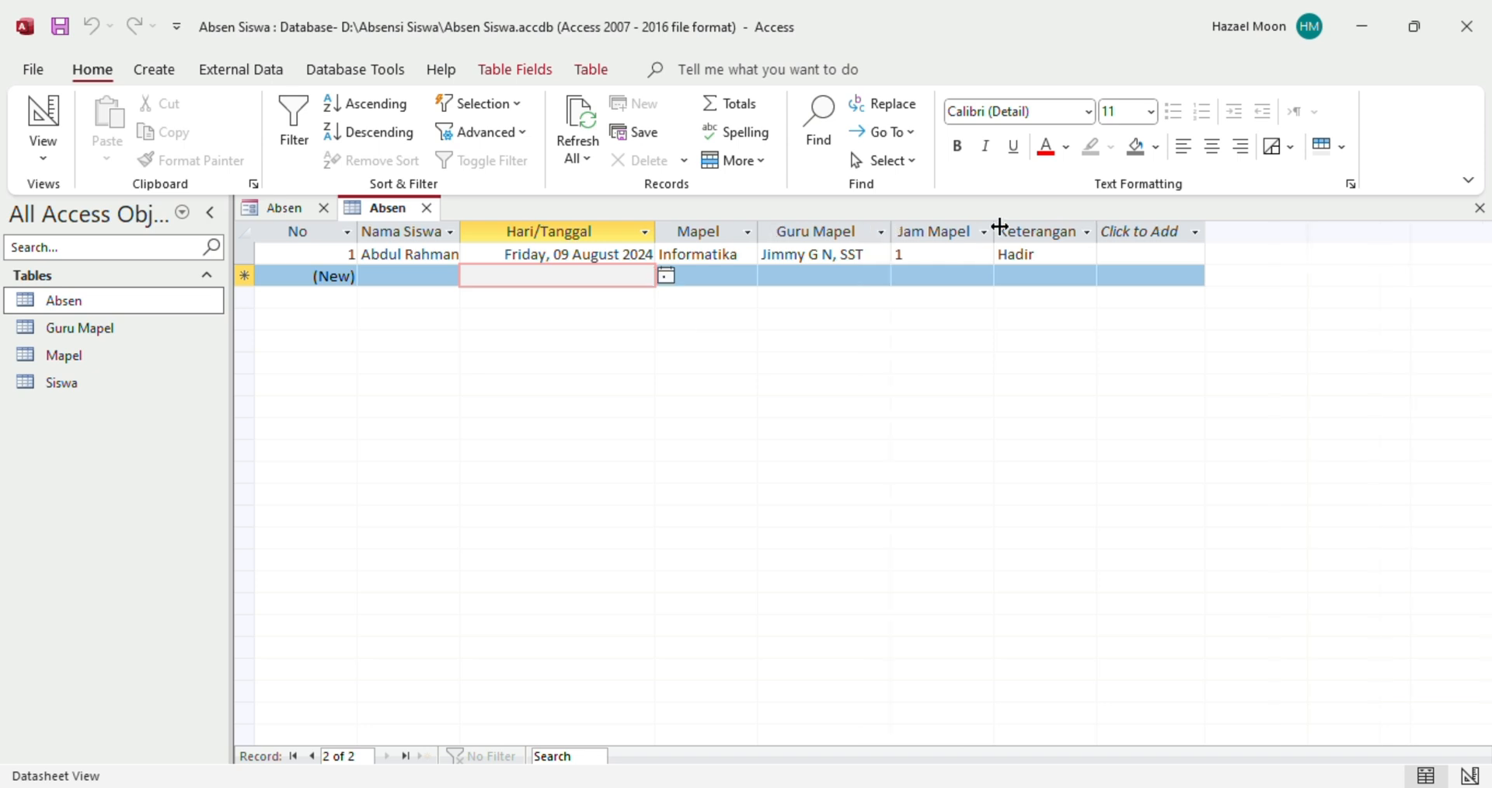
{"action": "left_click_drag", "start_coordinate": [1000, 226], "coordinate": [1006, 226]}
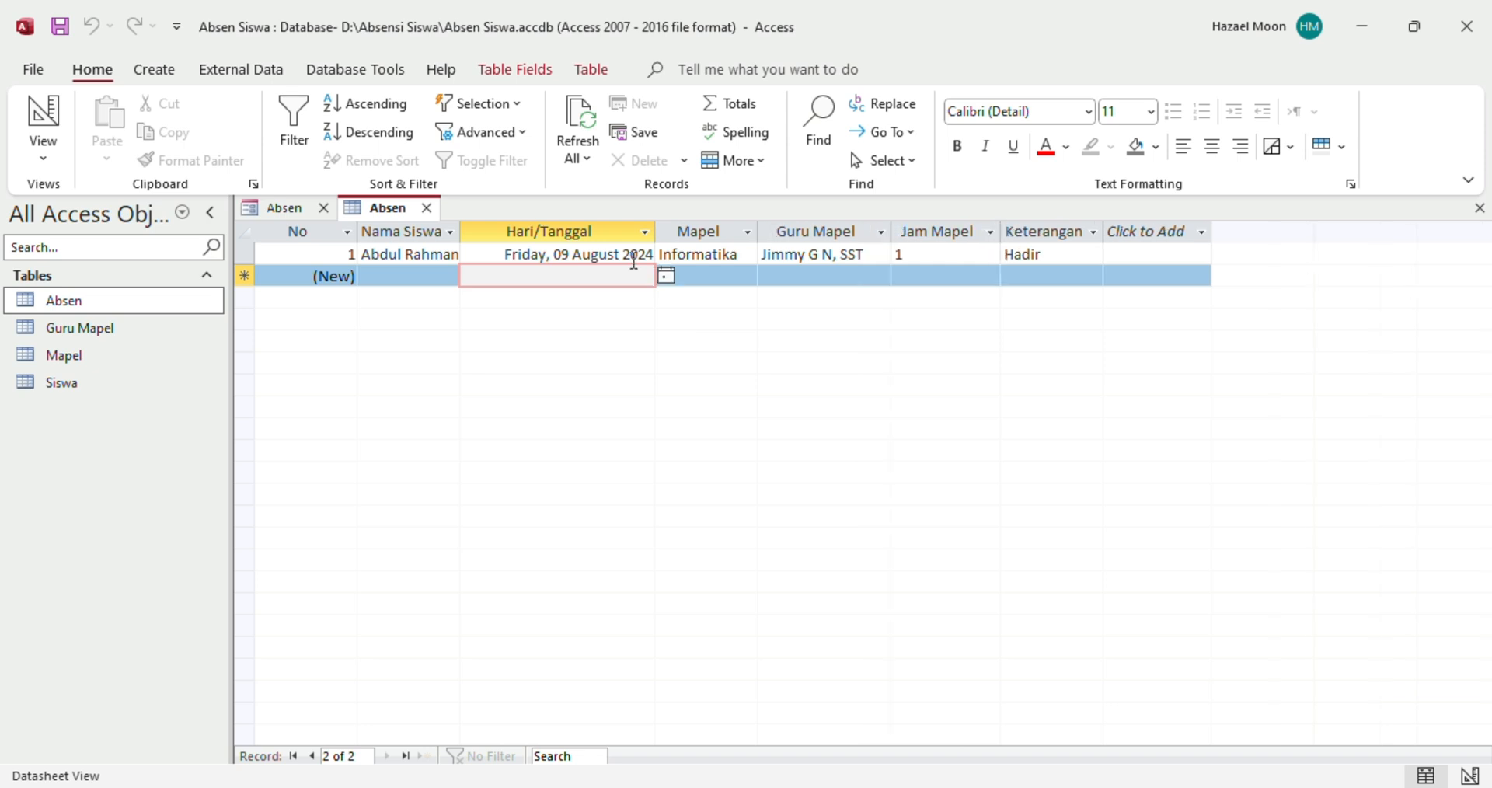
{"action": "left_click", "coordinate": [450, 232]}
{"action": "key", "text": "Escape"}
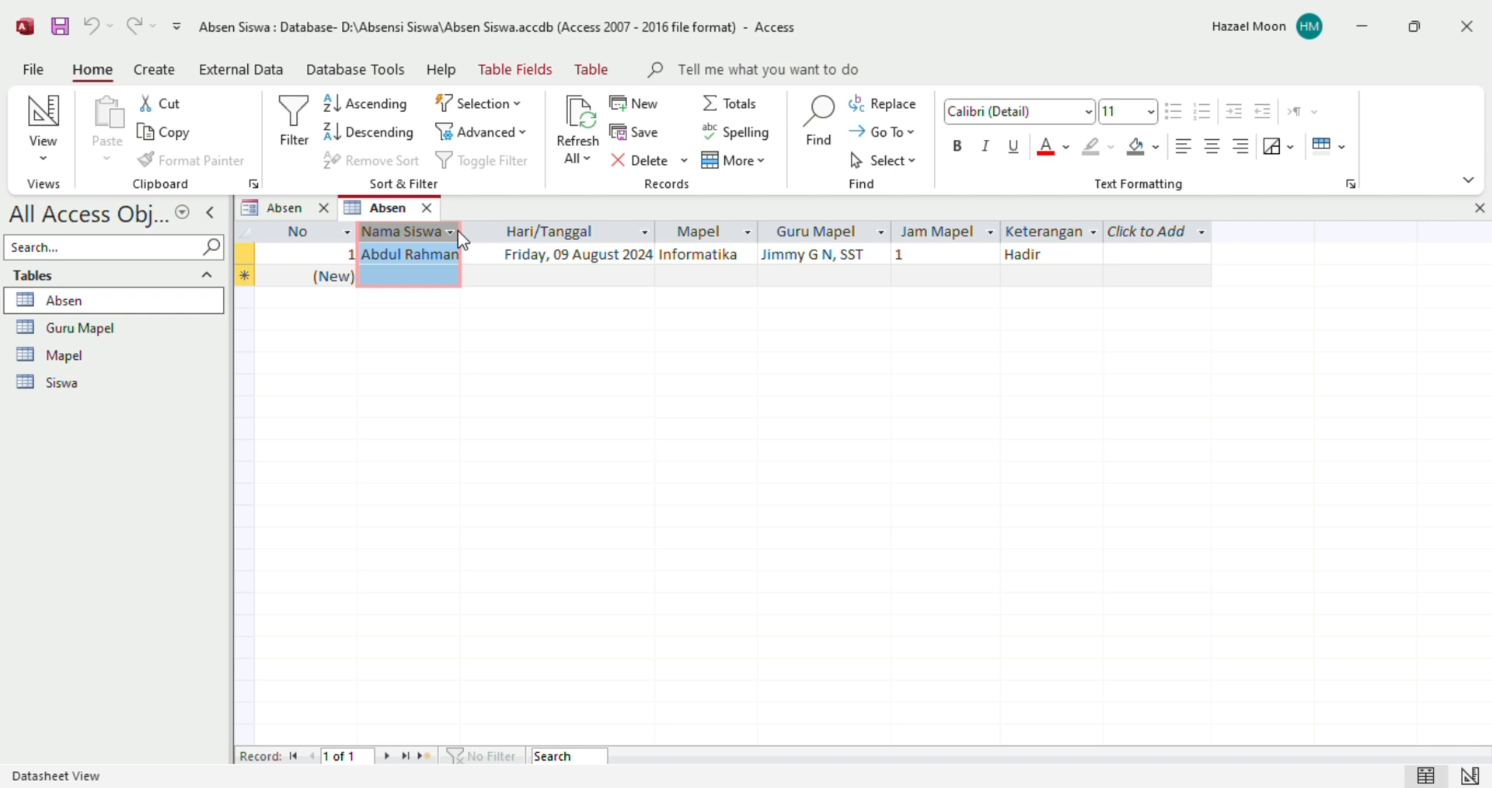
{"action": "double_click", "coordinate": [461, 232]}
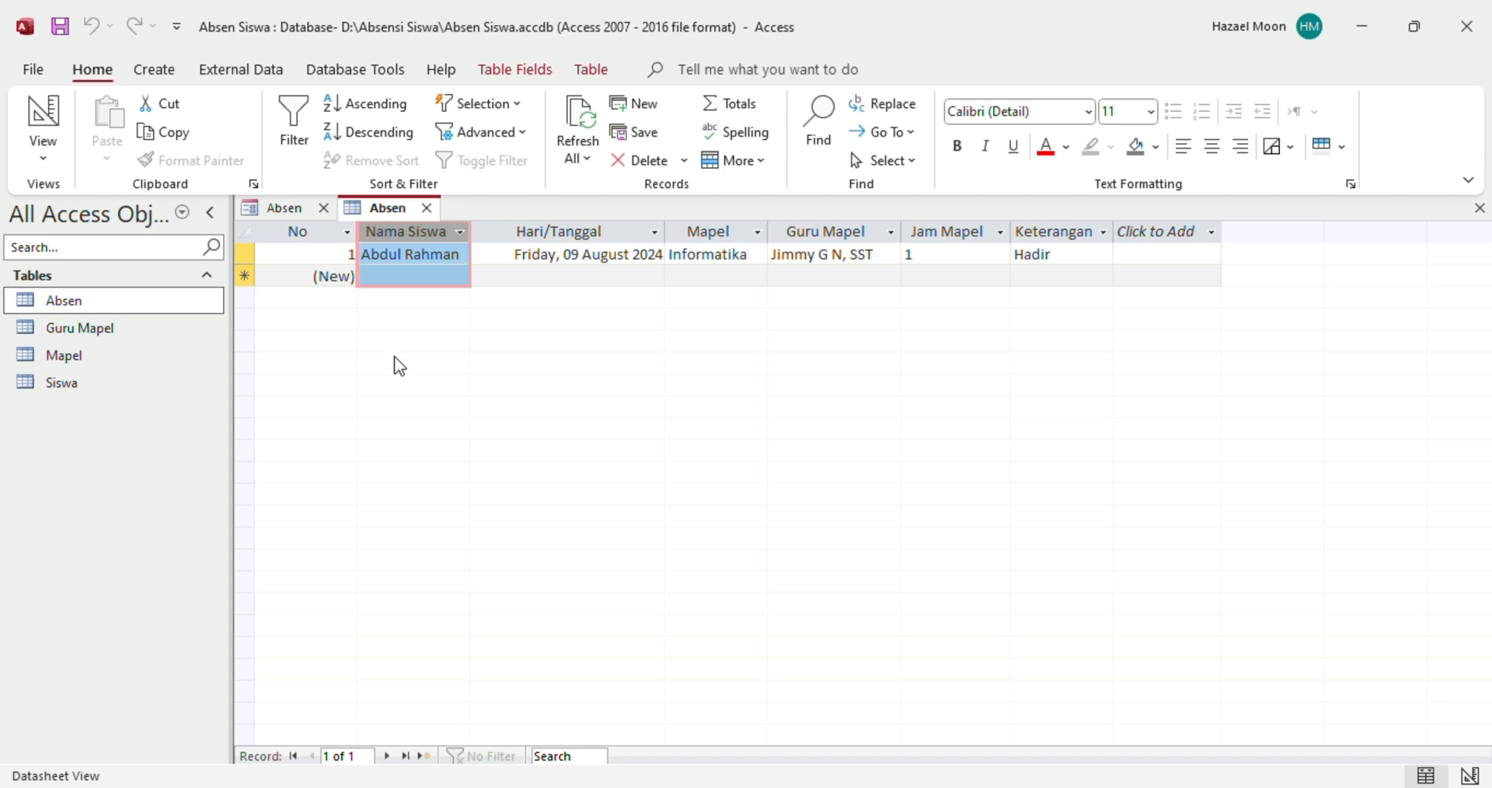
{"action": "left_click", "coordinate": [325, 247]}
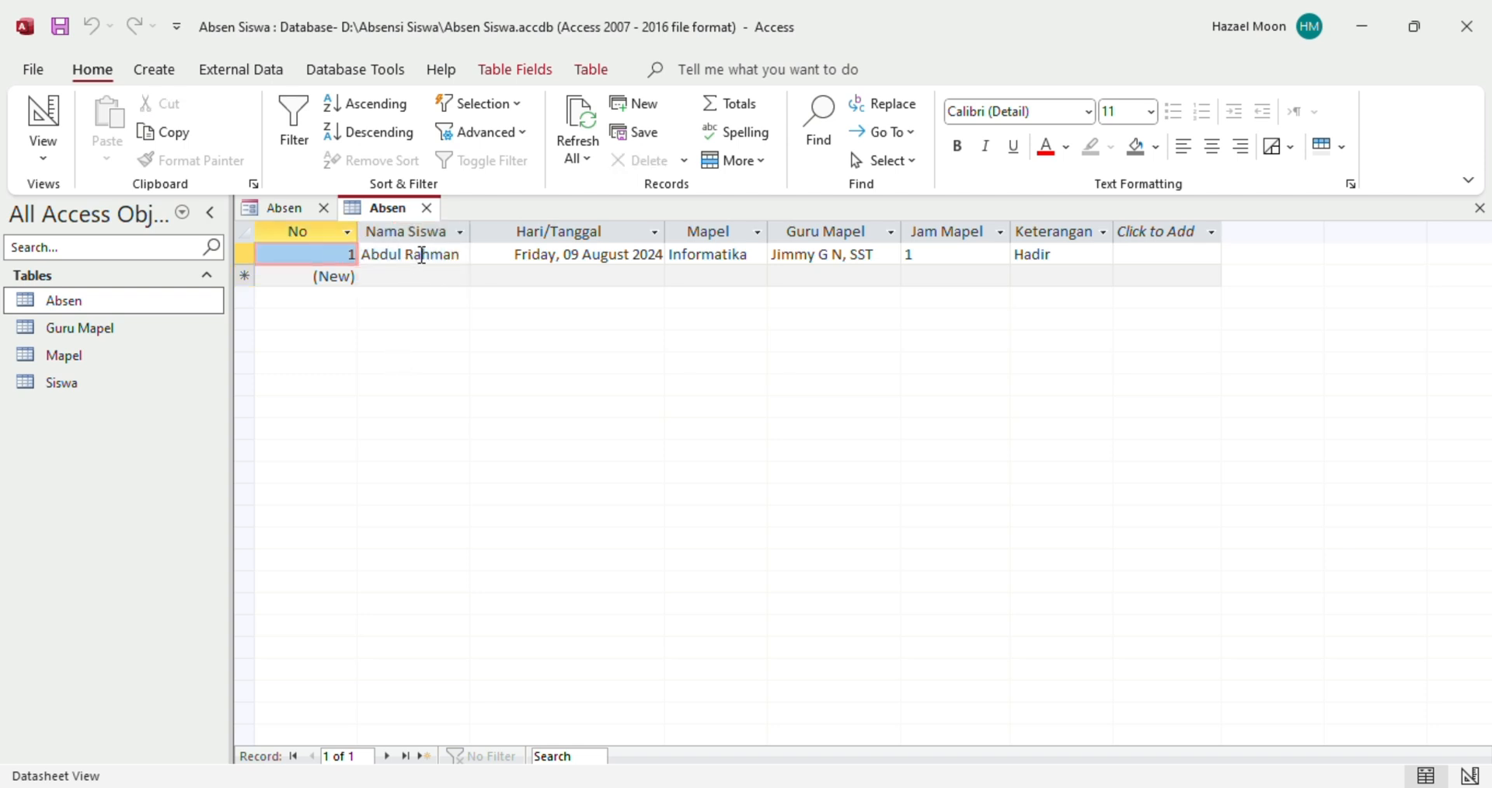
Check record 1's student, date, Jam Mapel and Keterangan values, then return to the Absen form
{"action": "left_click", "coordinate": [421, 254]}
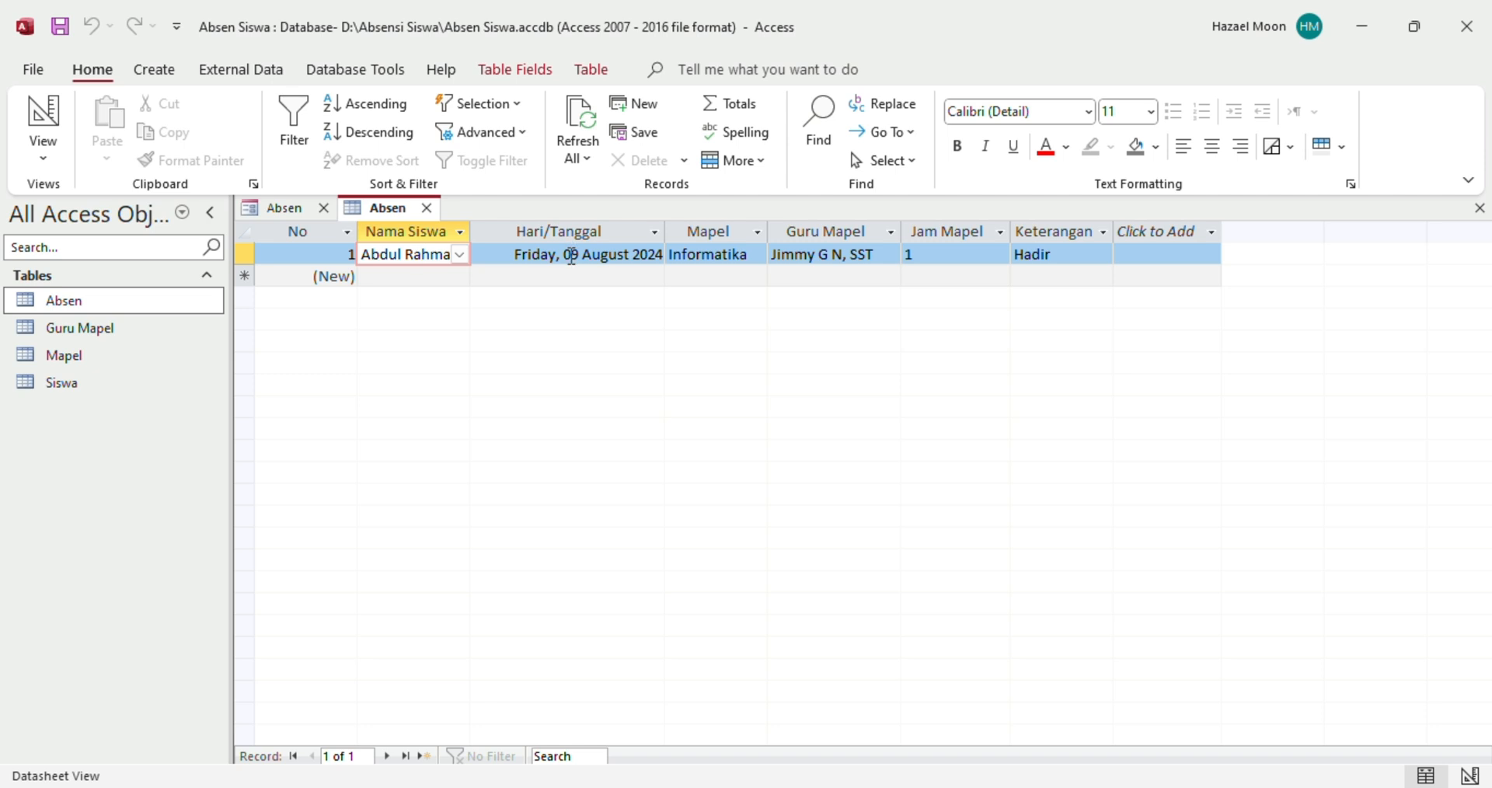
{"action": "left_click", "coordinate": [572, 254]}
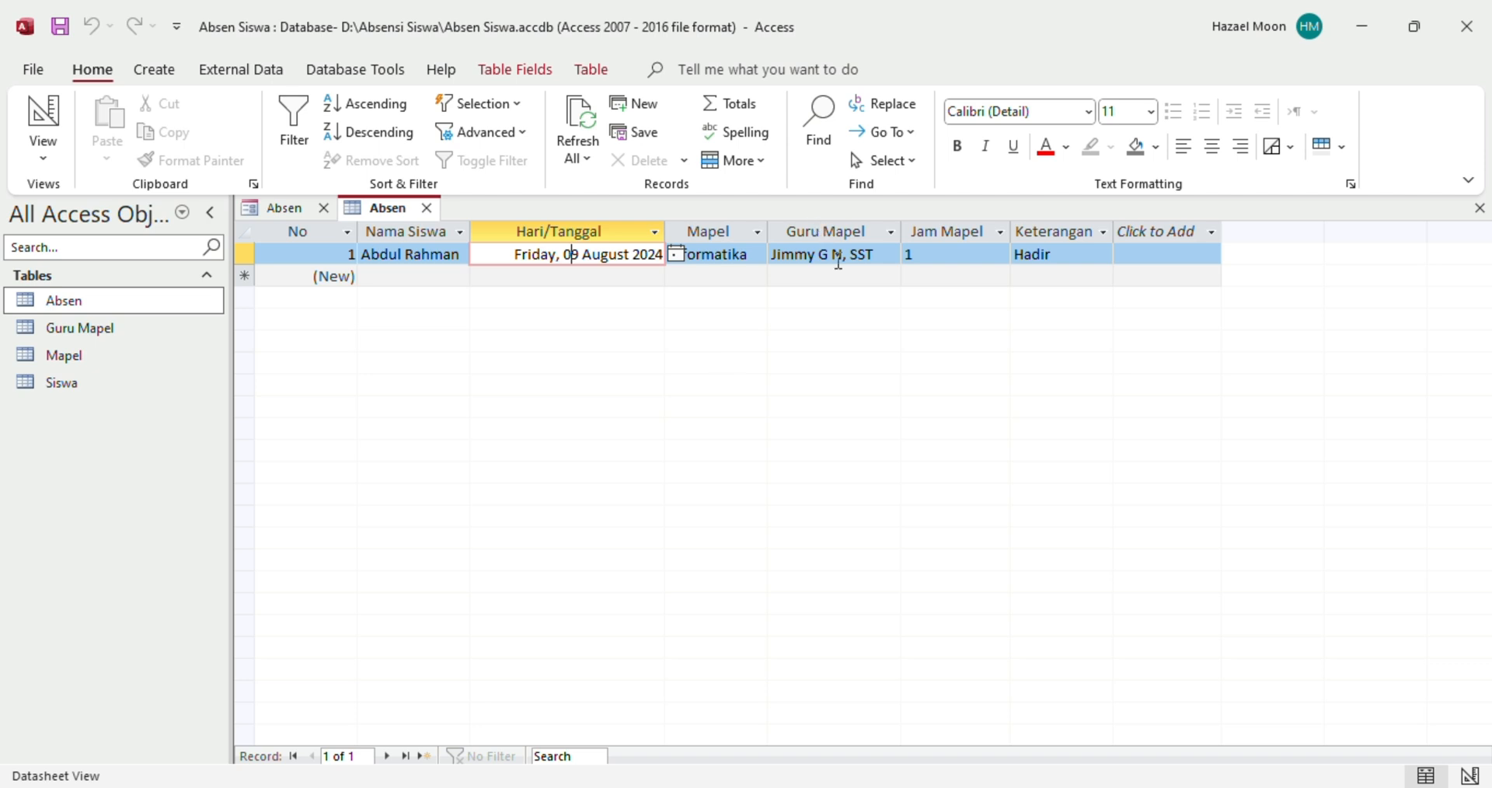
{"action": "left_click", "coordinate": [989, 255]}
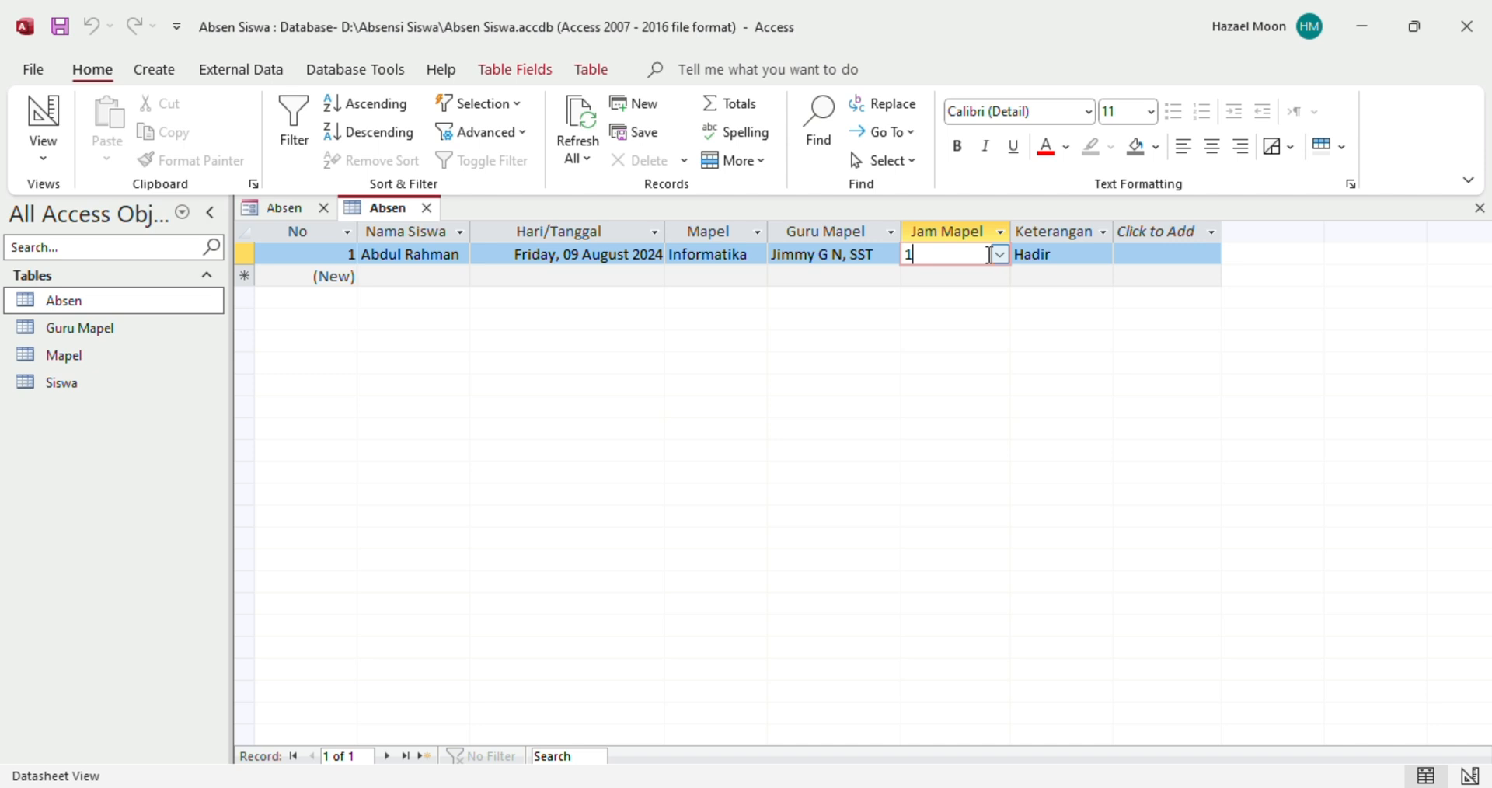
{"action": "left_click", "coordinate": [1061, 254]}
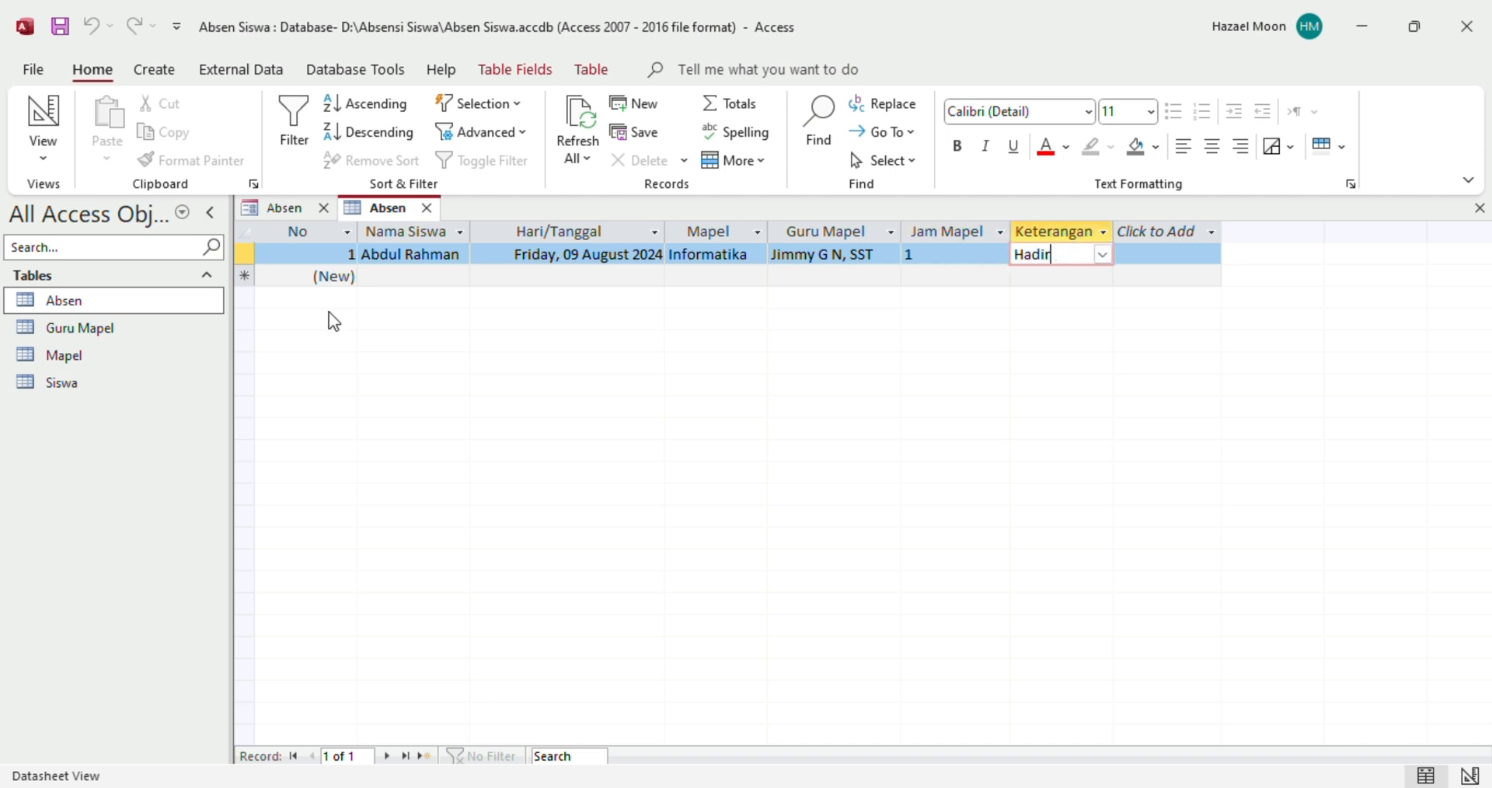
{"action": "left_click", "coordinate": [292, 217]}
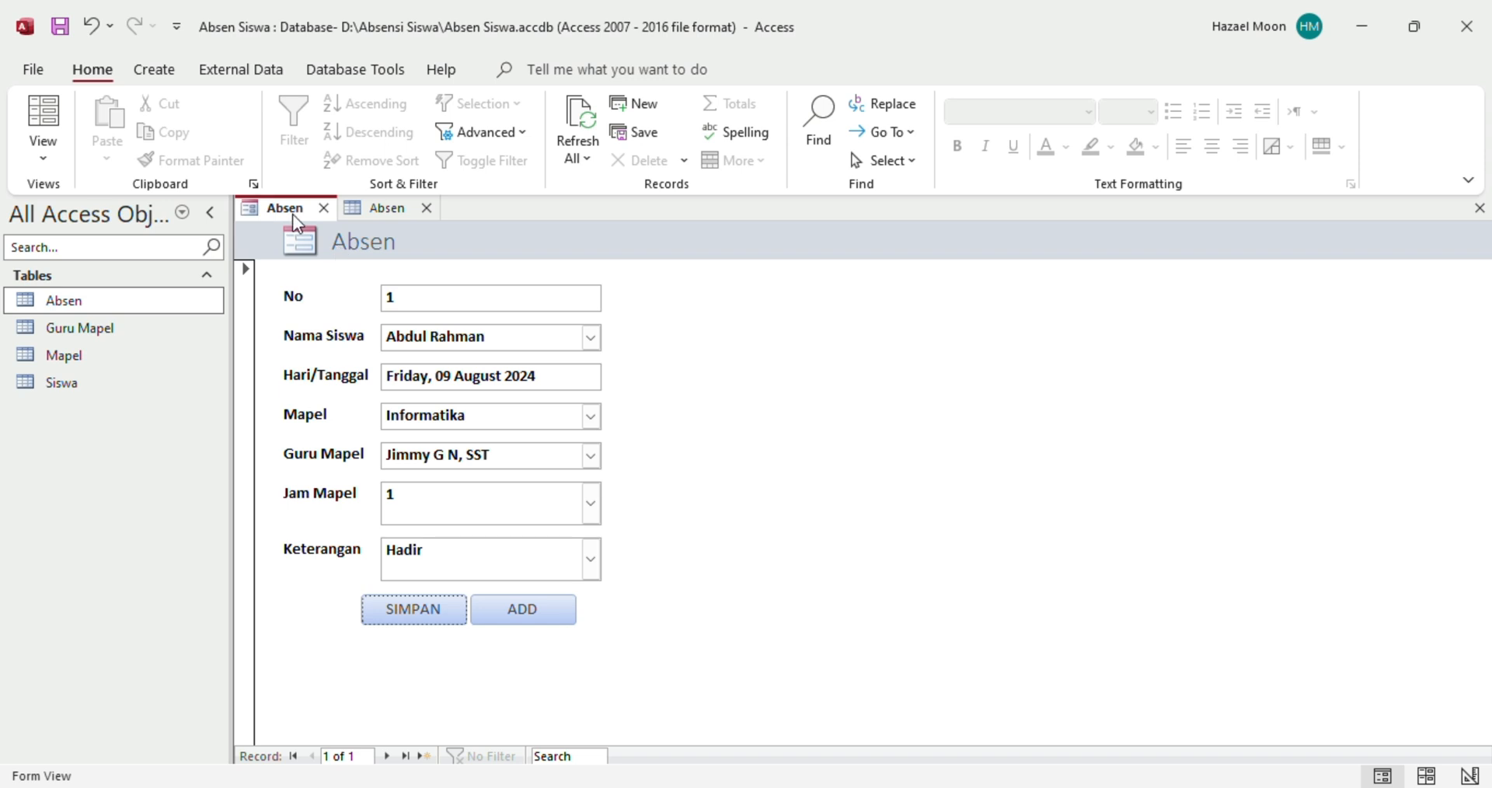
Save the form under the name 'Absen' and select it in the Forms list
{"action": "right_click", "coordinate": [296, 222]}
{"action": "left_click", "coordinate": [342, 230]}
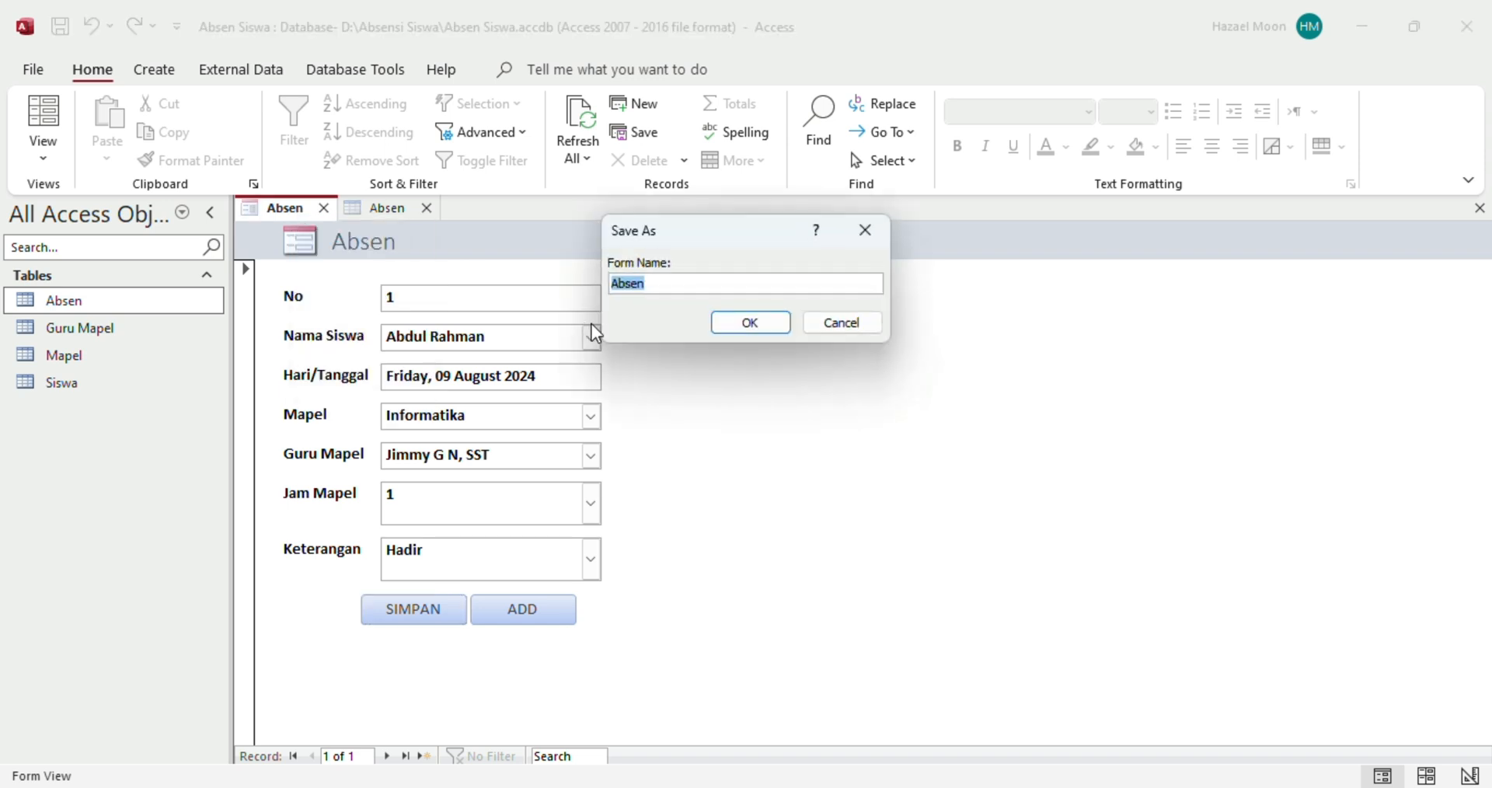
{"action": "left_click", "coordinate": [647, 286]}
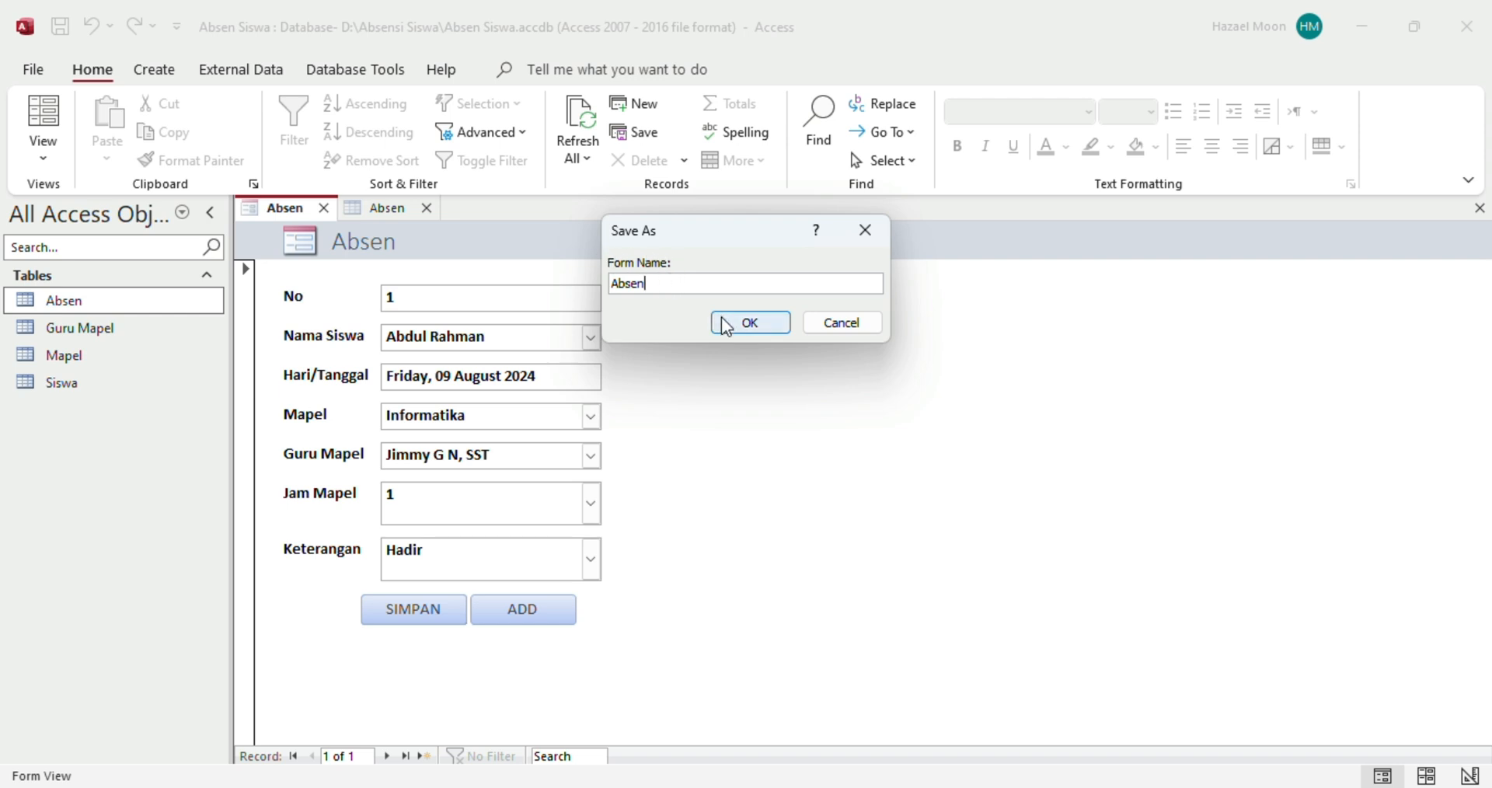
{"action": "left_click", "coordinate": [756, 331]}
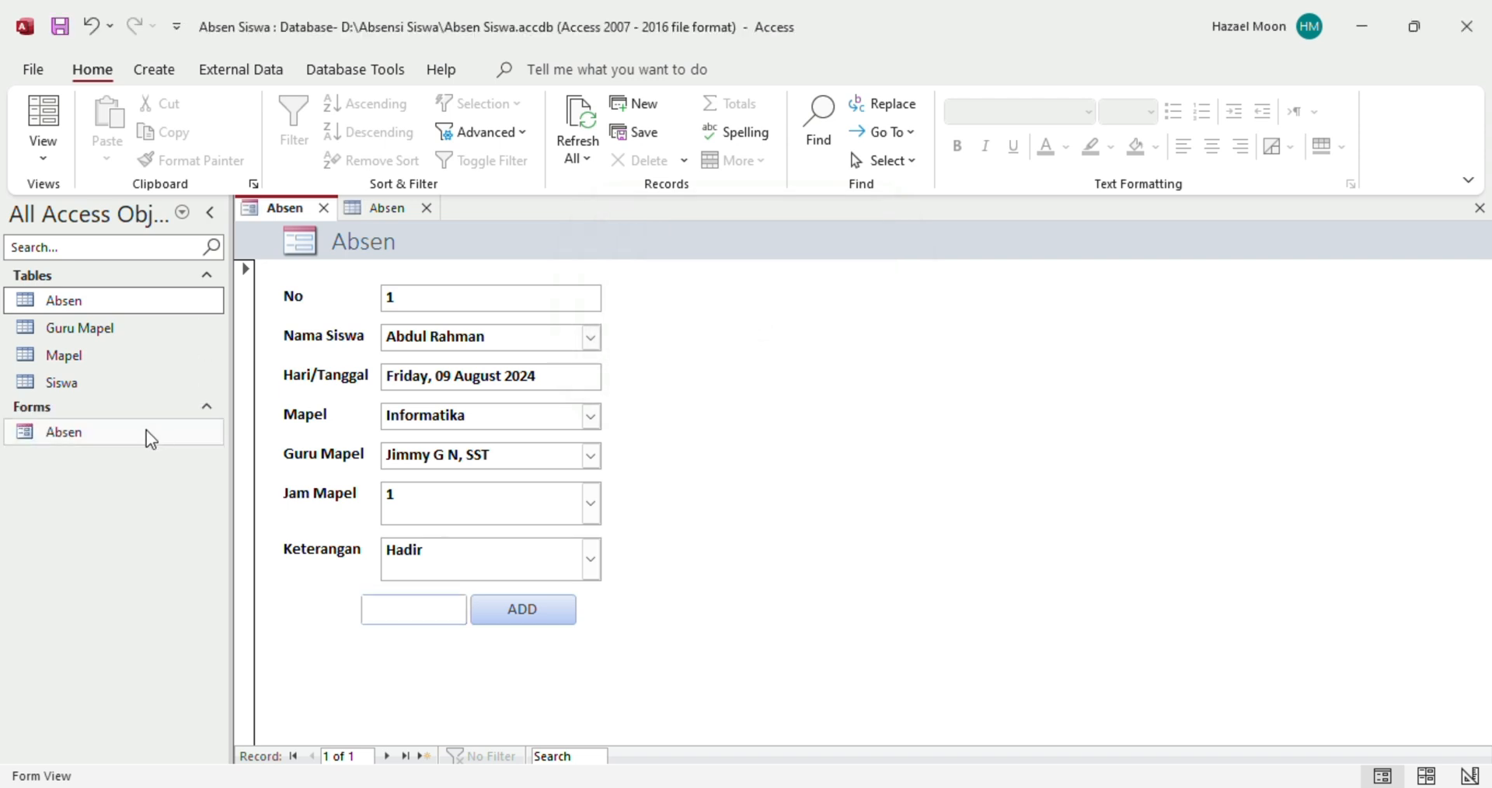
{"action": "left_click", "coordinate": [151, 439]}
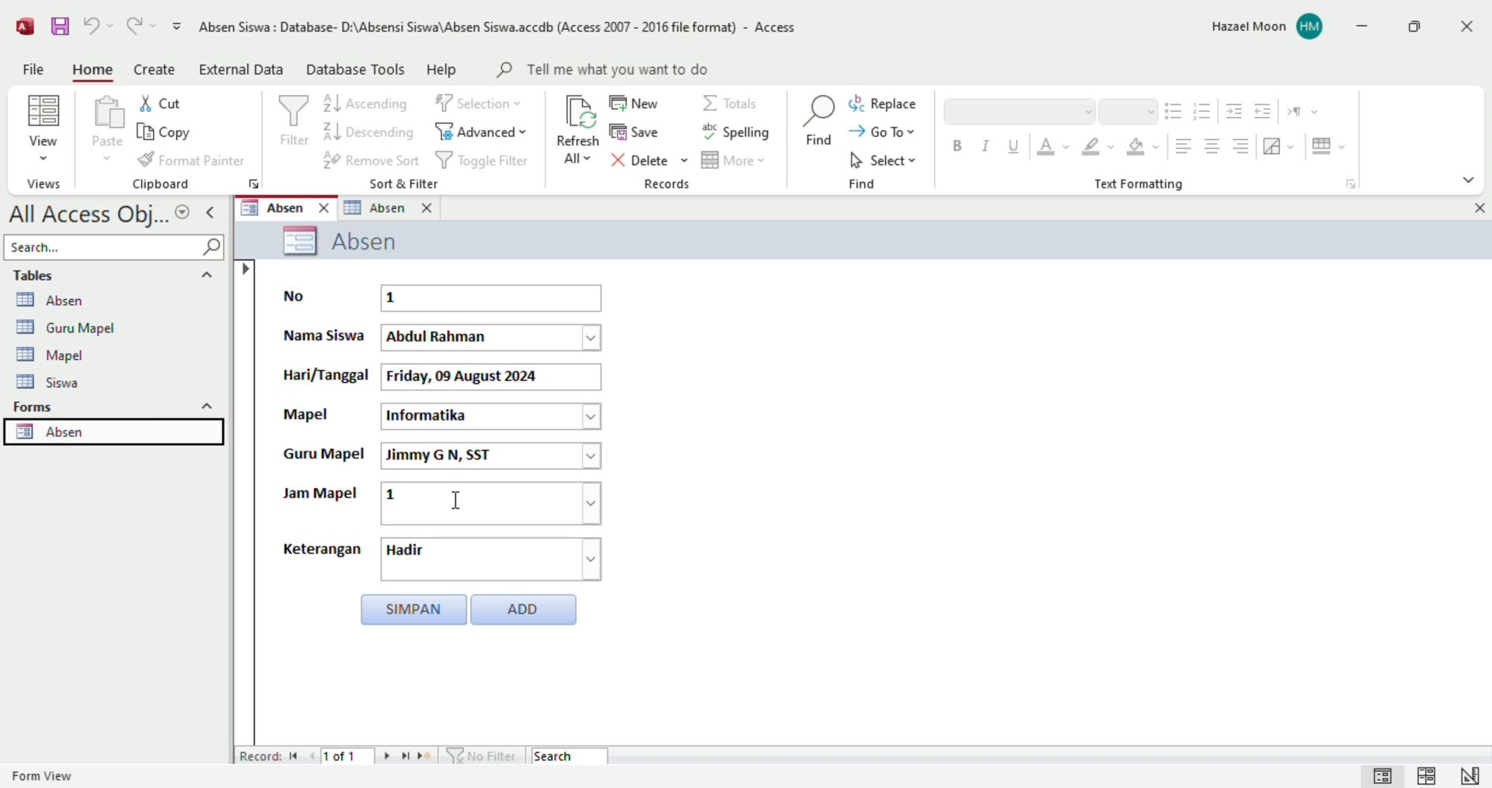
Start a new attendance record for the second student dated 9 August 2024
{"action": "left_click", "coordinate": [544, 615]}
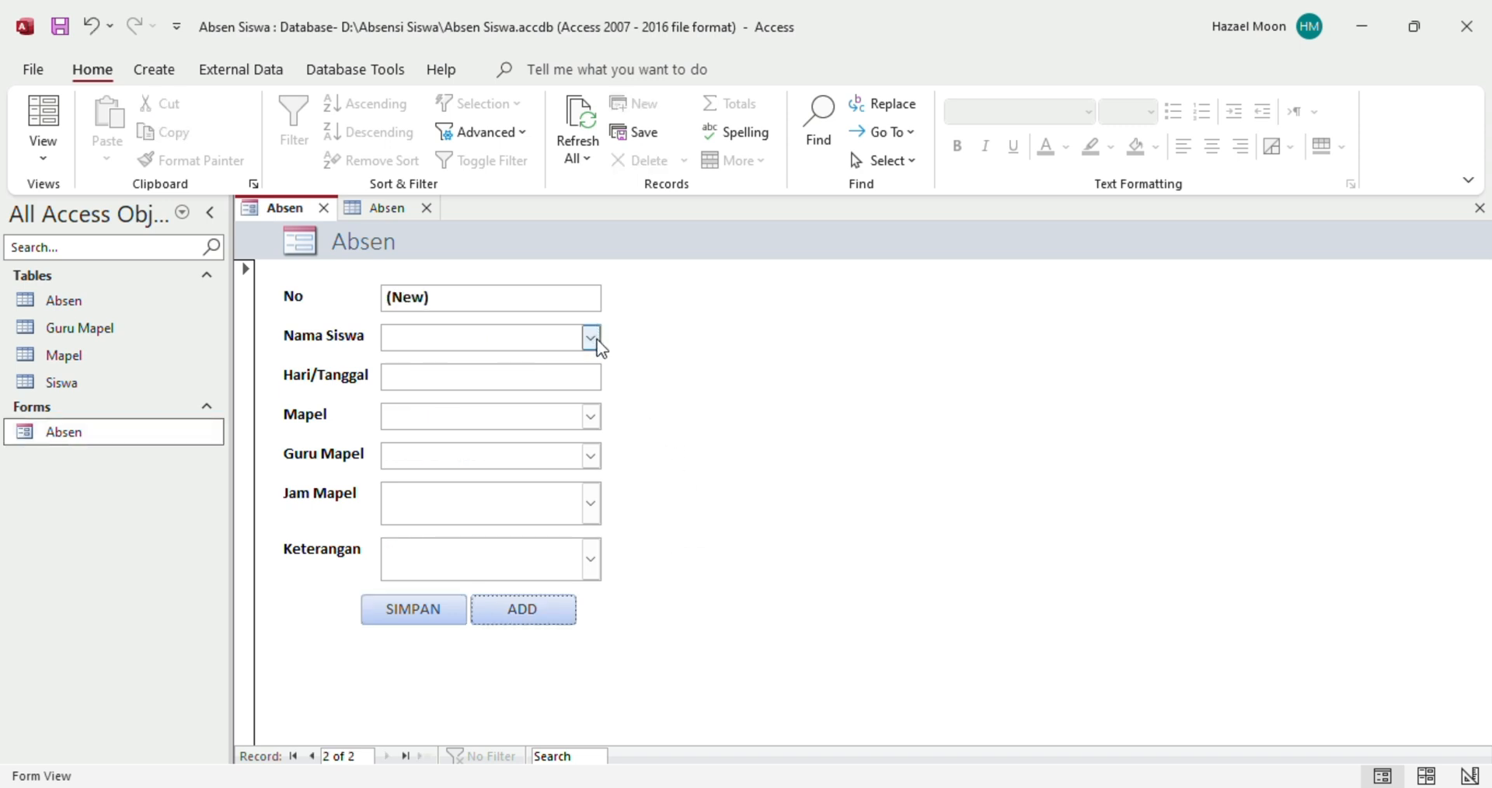
{"action": "left_click", "coordinate": [596, 339]}
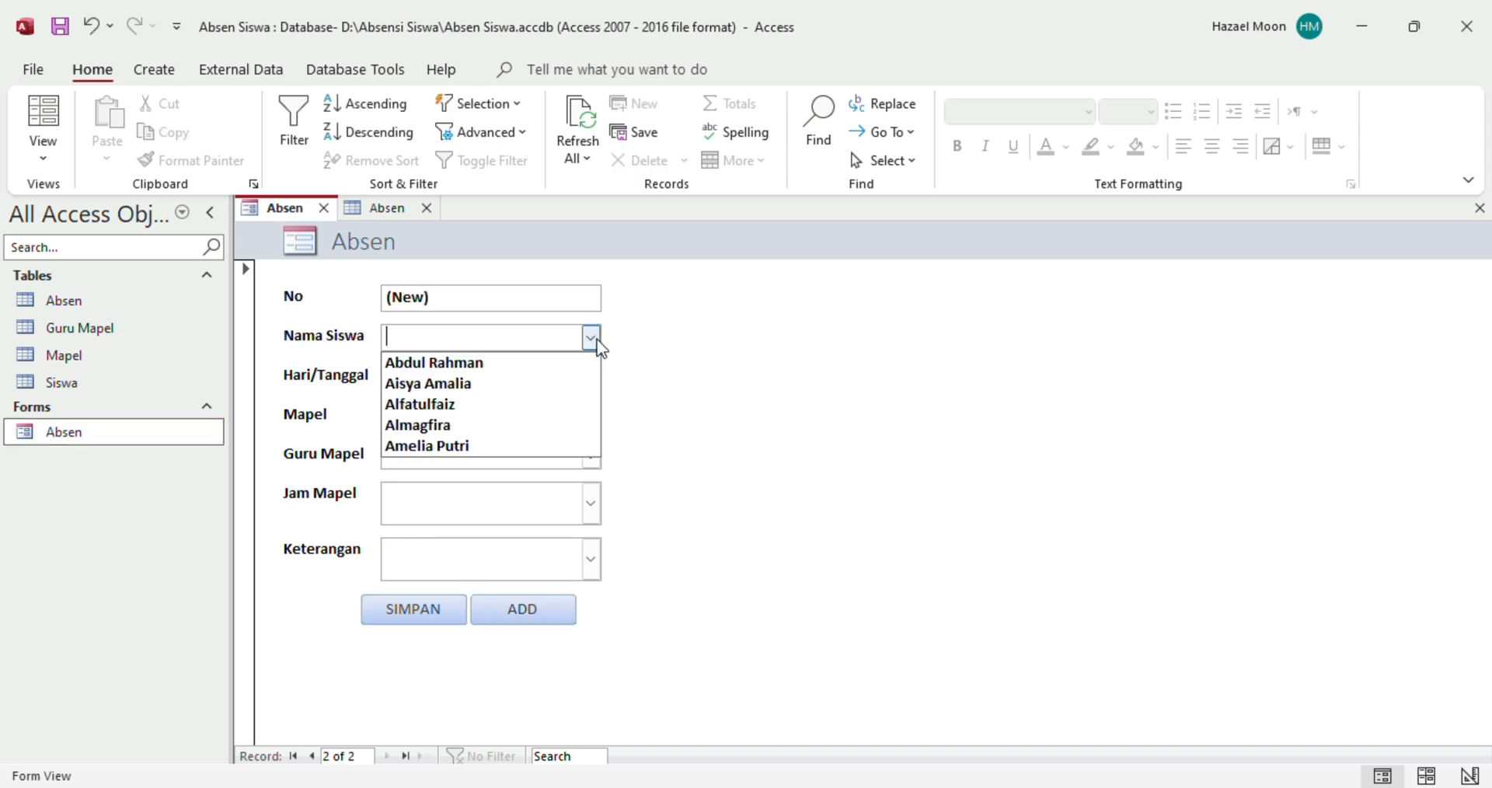
{"action": "left_click", "coordinate": [435, 386]}
{"action": "left_click", "coordinate": [550, 379]}
{"action": "left_click", "coordinate": [614, 374]}
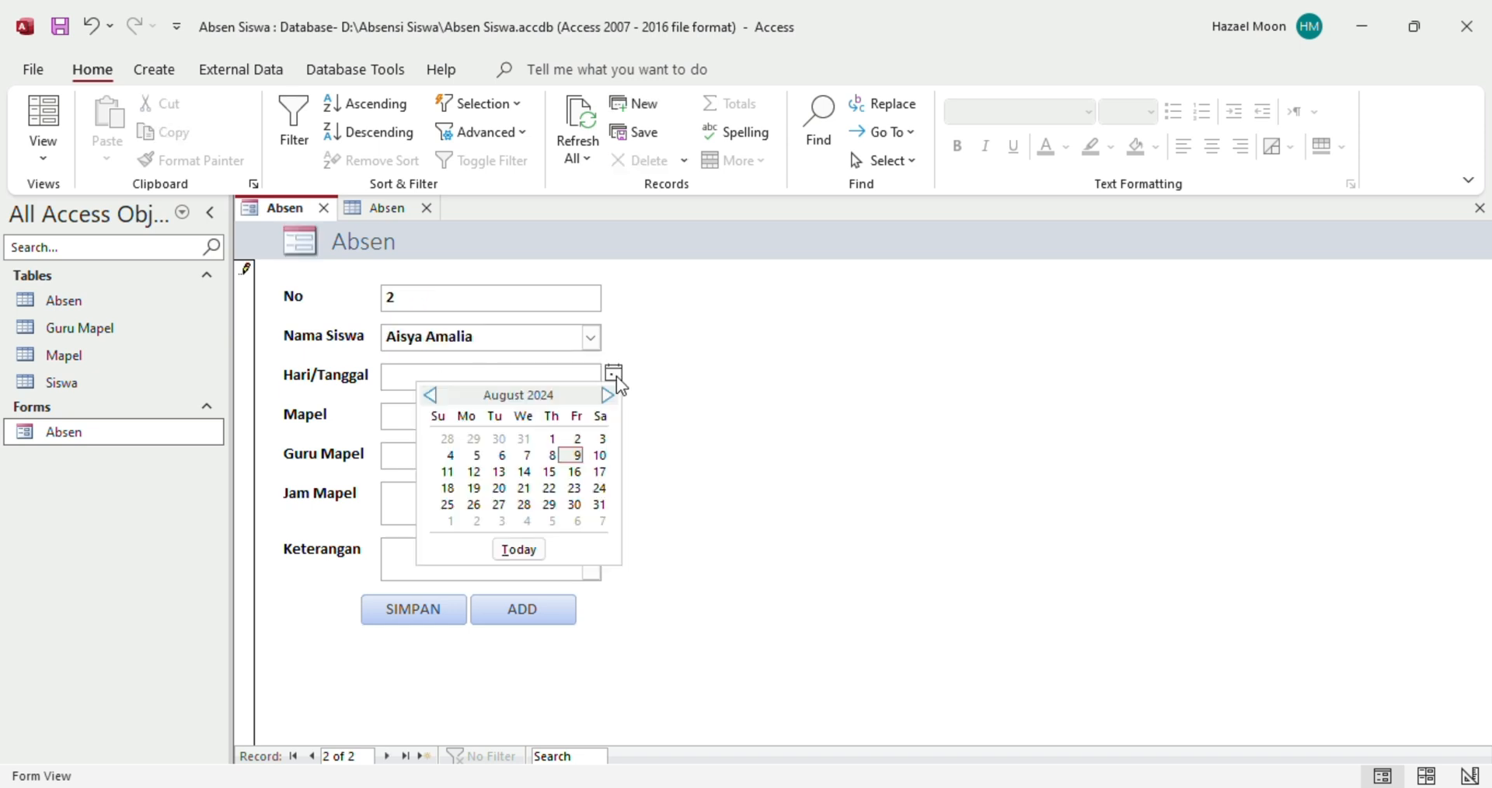
{"action": "left_click", "coordinate": [573, 456]}
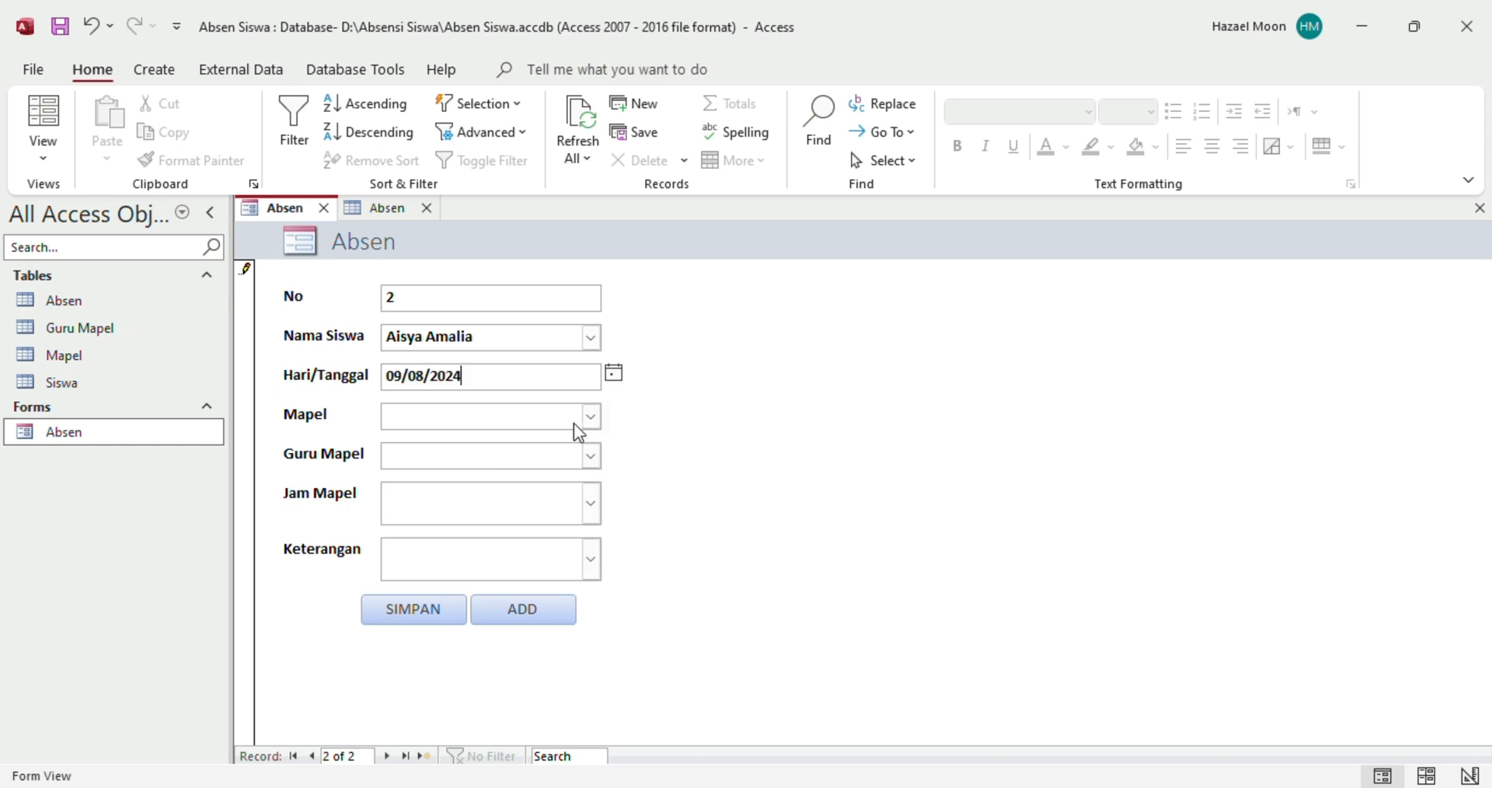
Fill in Informatika, its teacher, Jam Mapel 1 and Keterangan Hadir, then save the record
{"action": "left_click", "coordinate": [590, 416]}
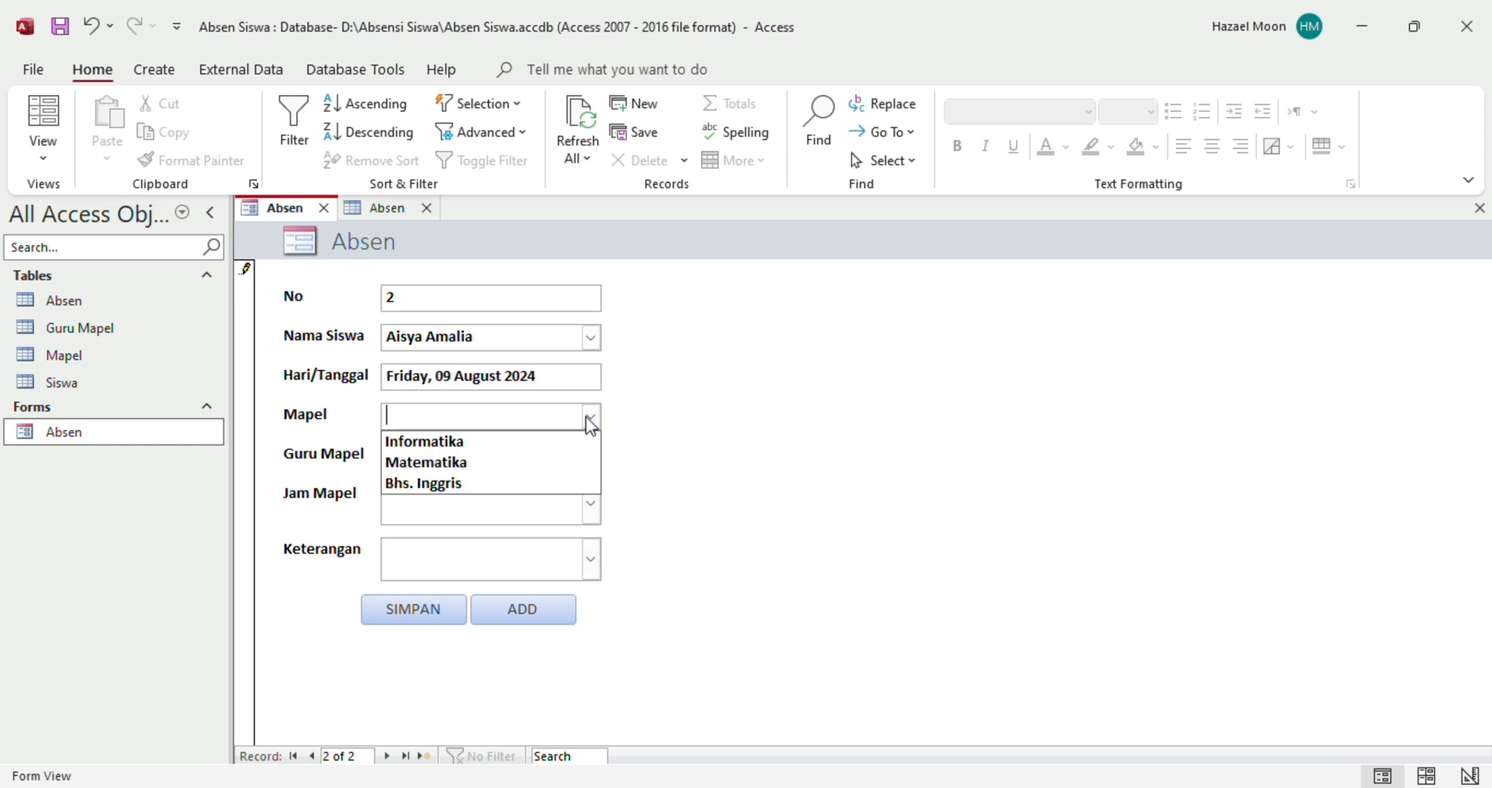
{"action": "left_click", "coordinate": [544, 441]}
{"action": "left_click", "coordinate": [591, 456]}
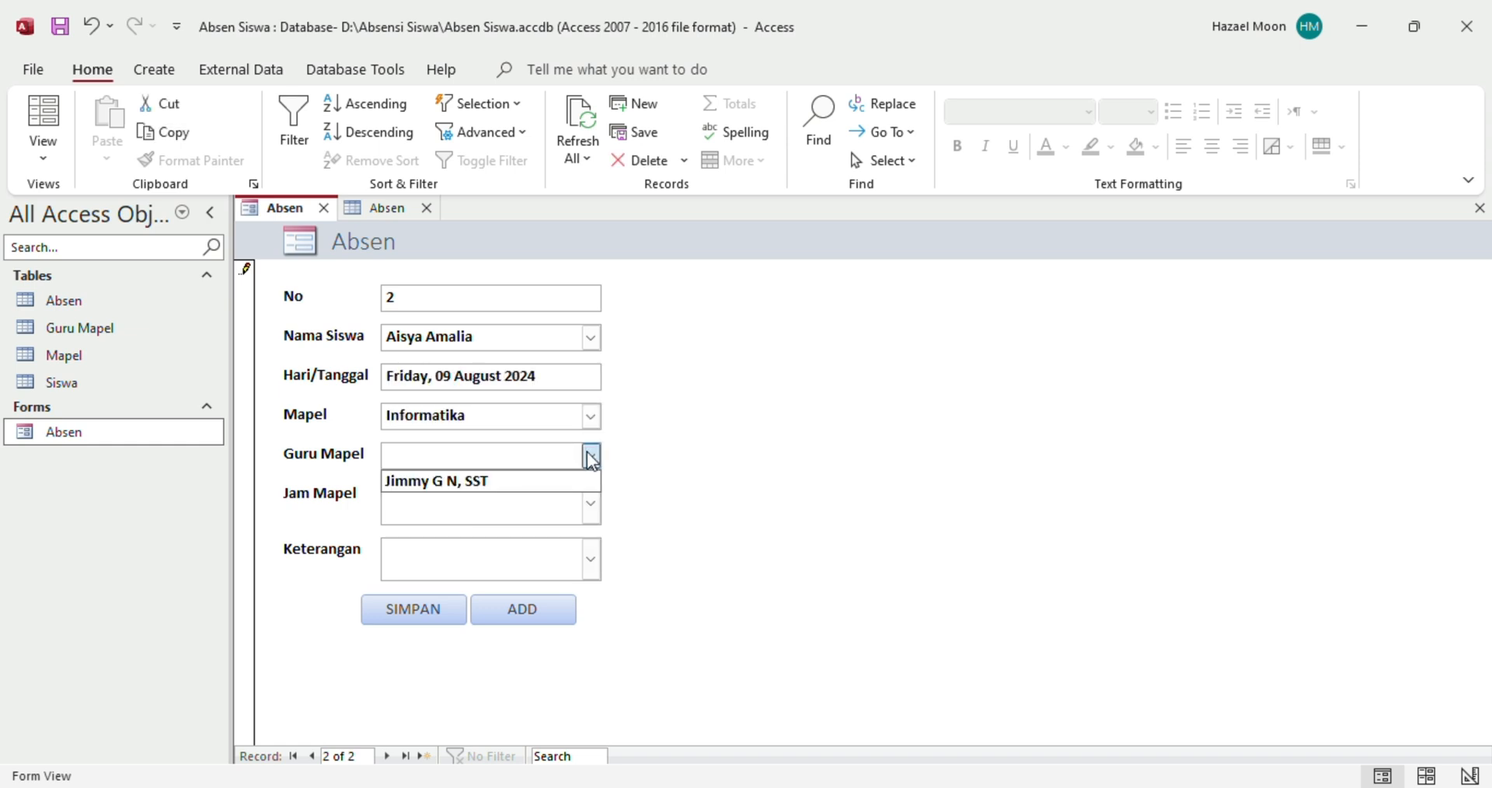
{"action": "left_click", "coordinate": [552, 483]}
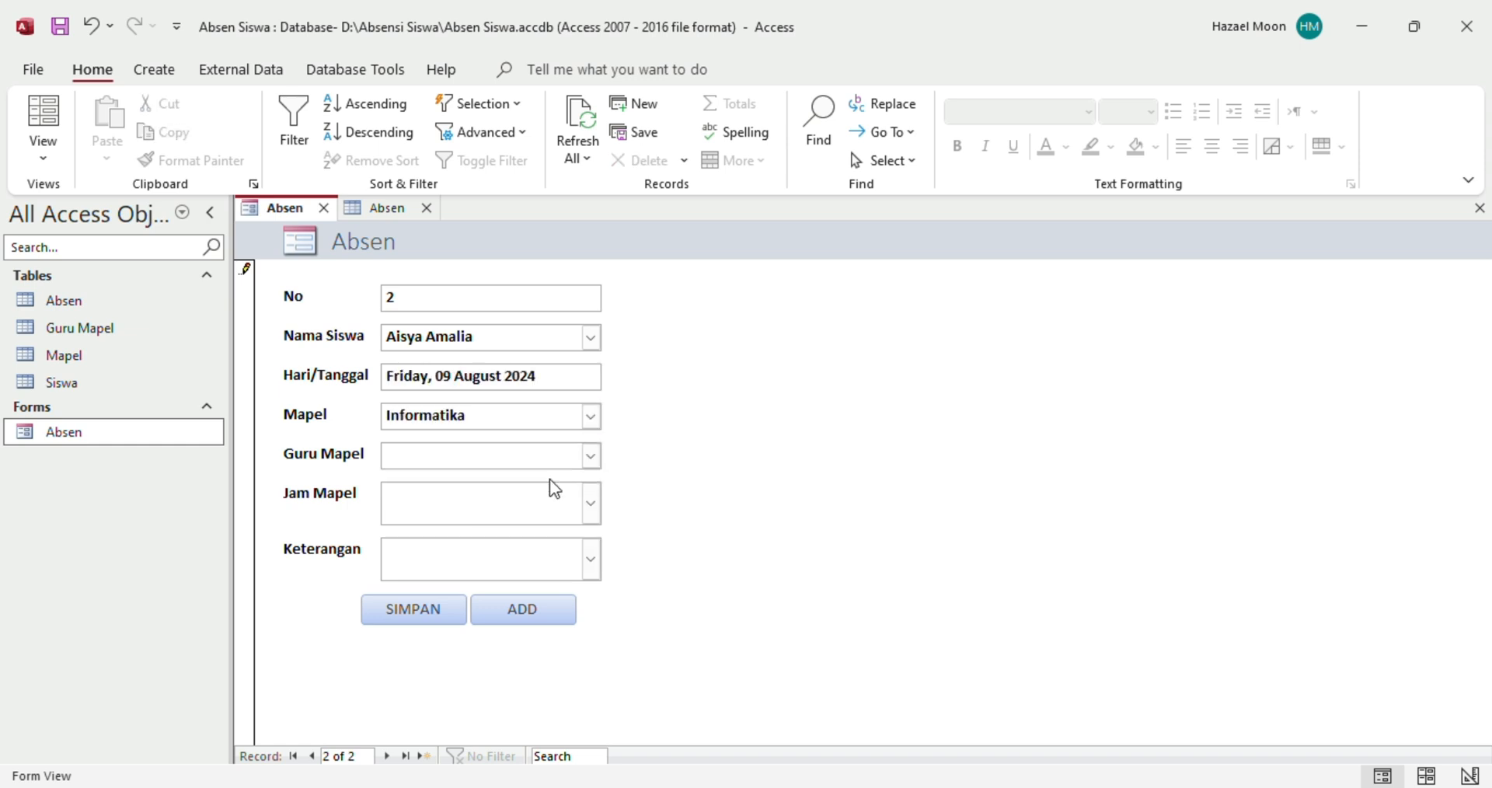
{"action": "left_click", "coordinate": [592, 503]}
{"action": "left_click", "coordinate": [576, 537]}
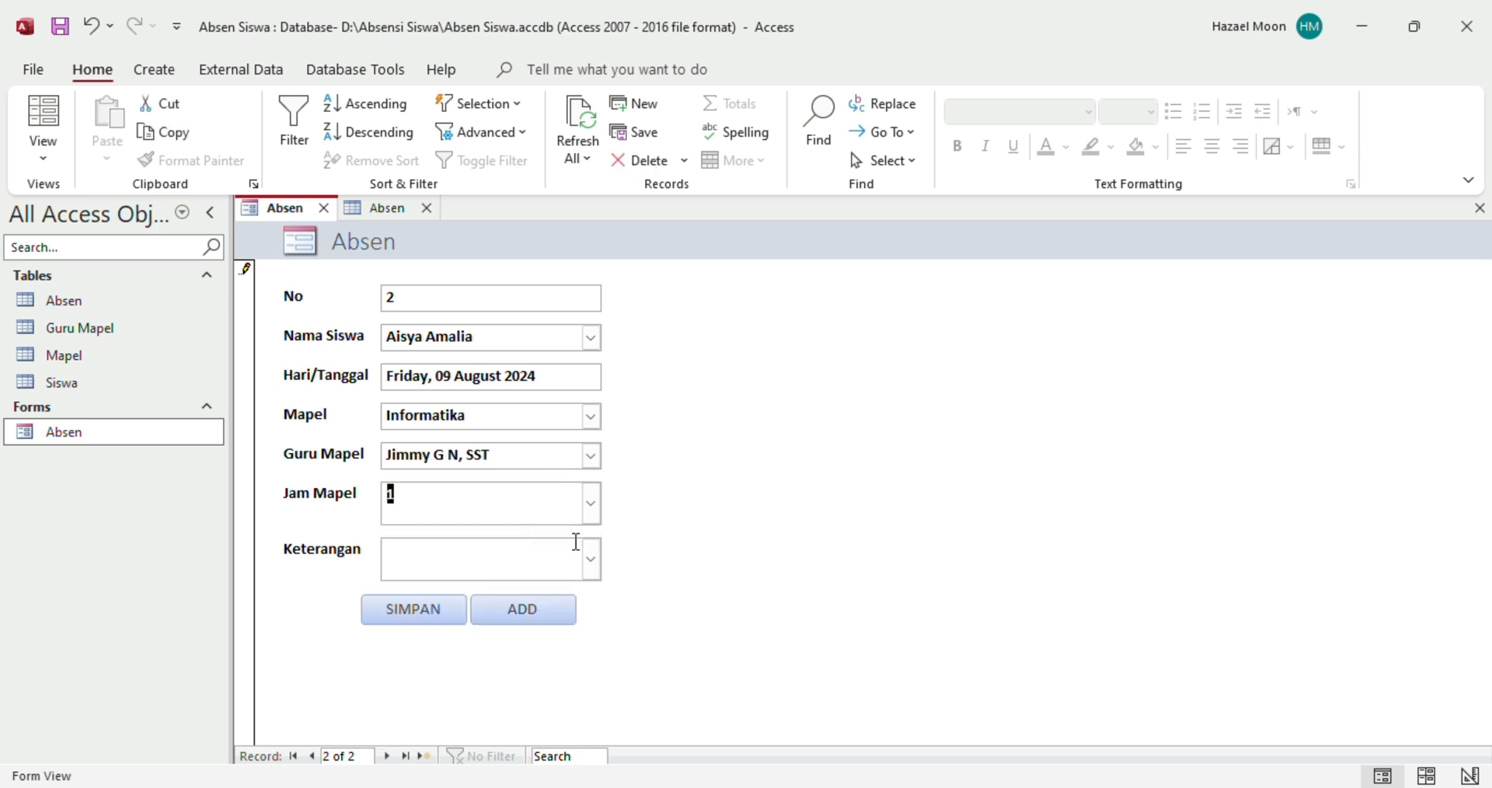
{"action": "left_click", "coordinate": [592, 559]}
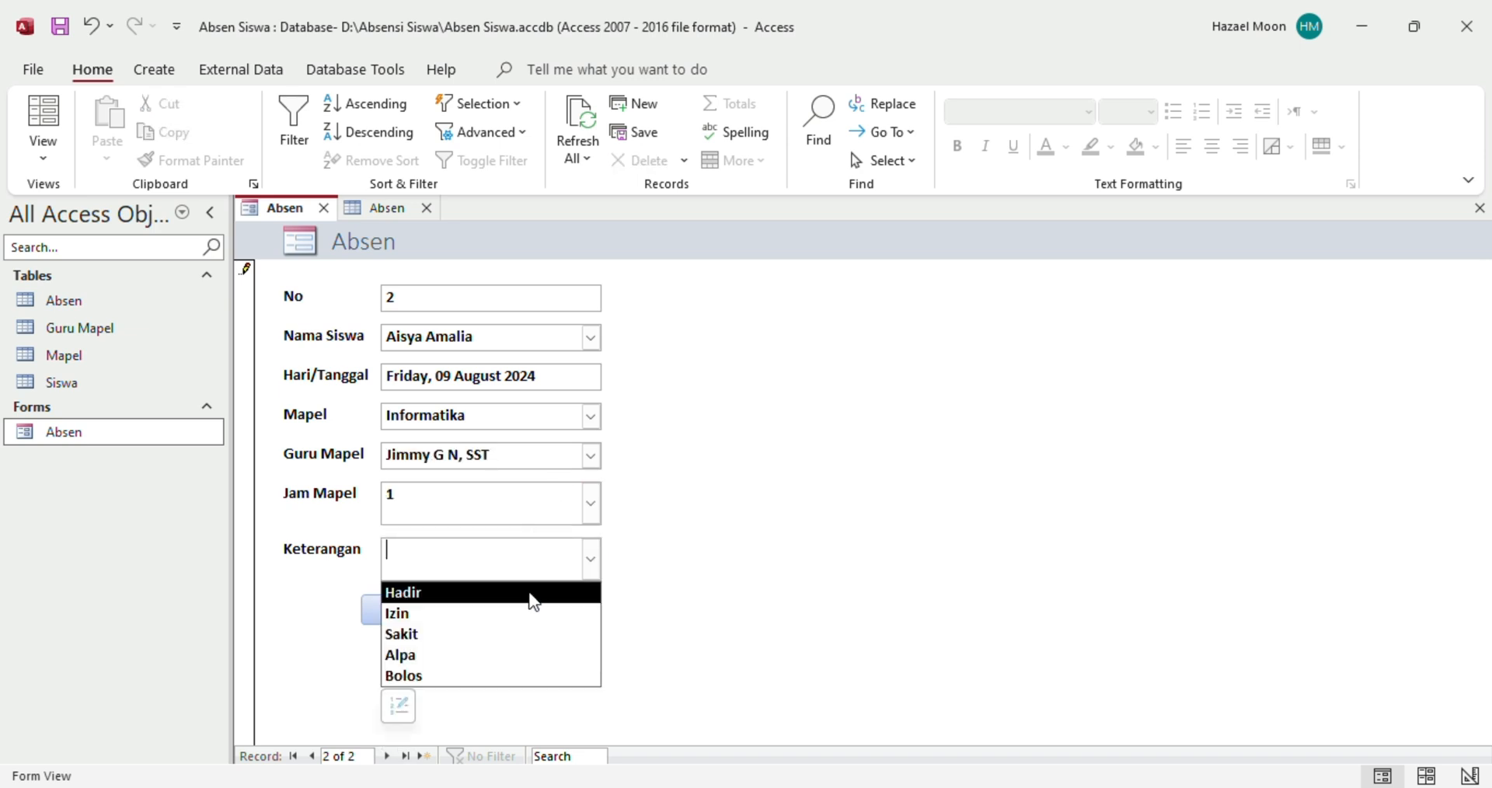
{"action": "left_click", "coordinate": [531, 600]}
{"action": "left_click", "coordinate": [443, 621]}
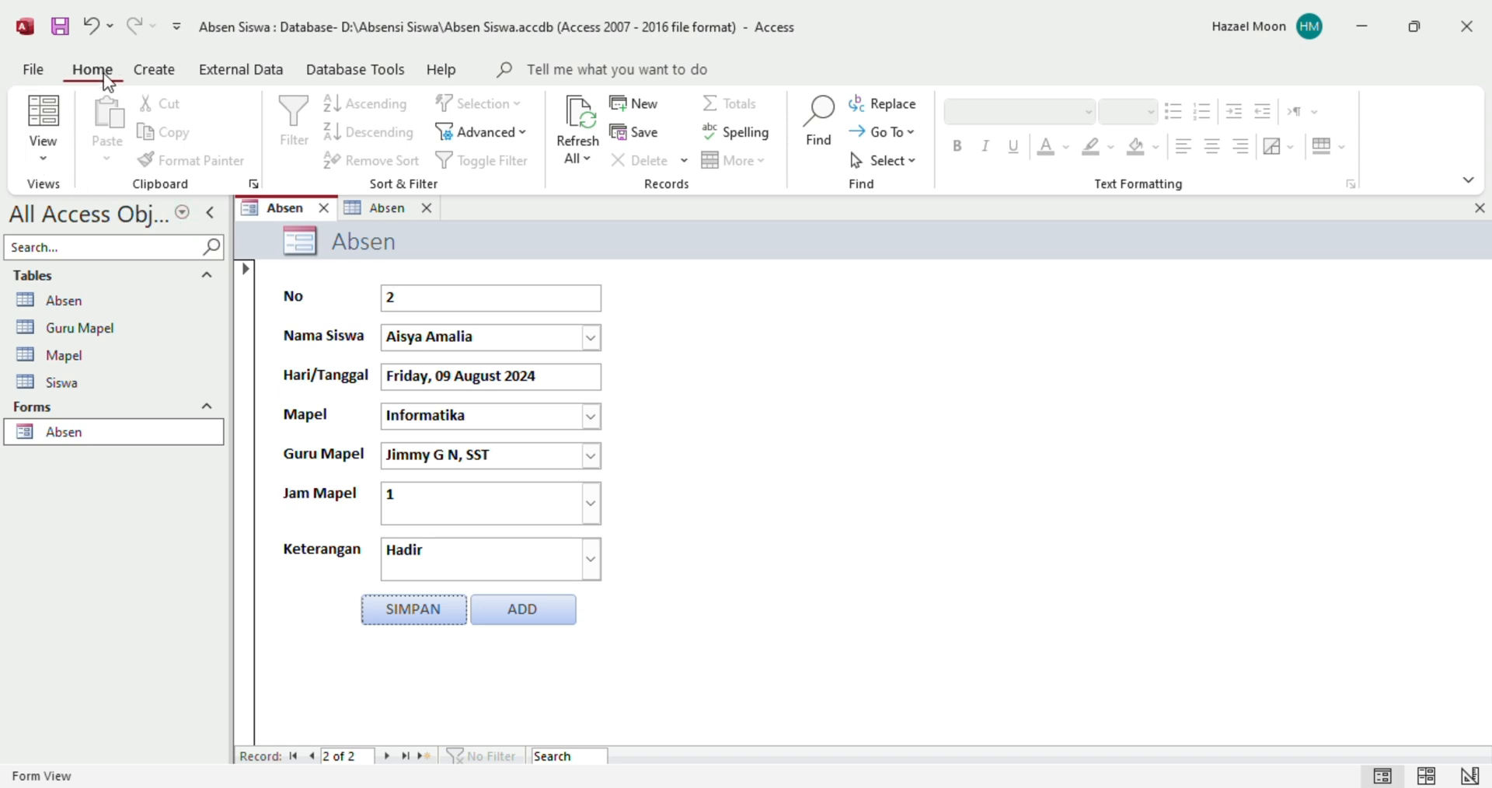
Switch Absen to Design View and draw a large list box to the right of the fields
{"action": "left_click", "coordinate": [55, 163]}
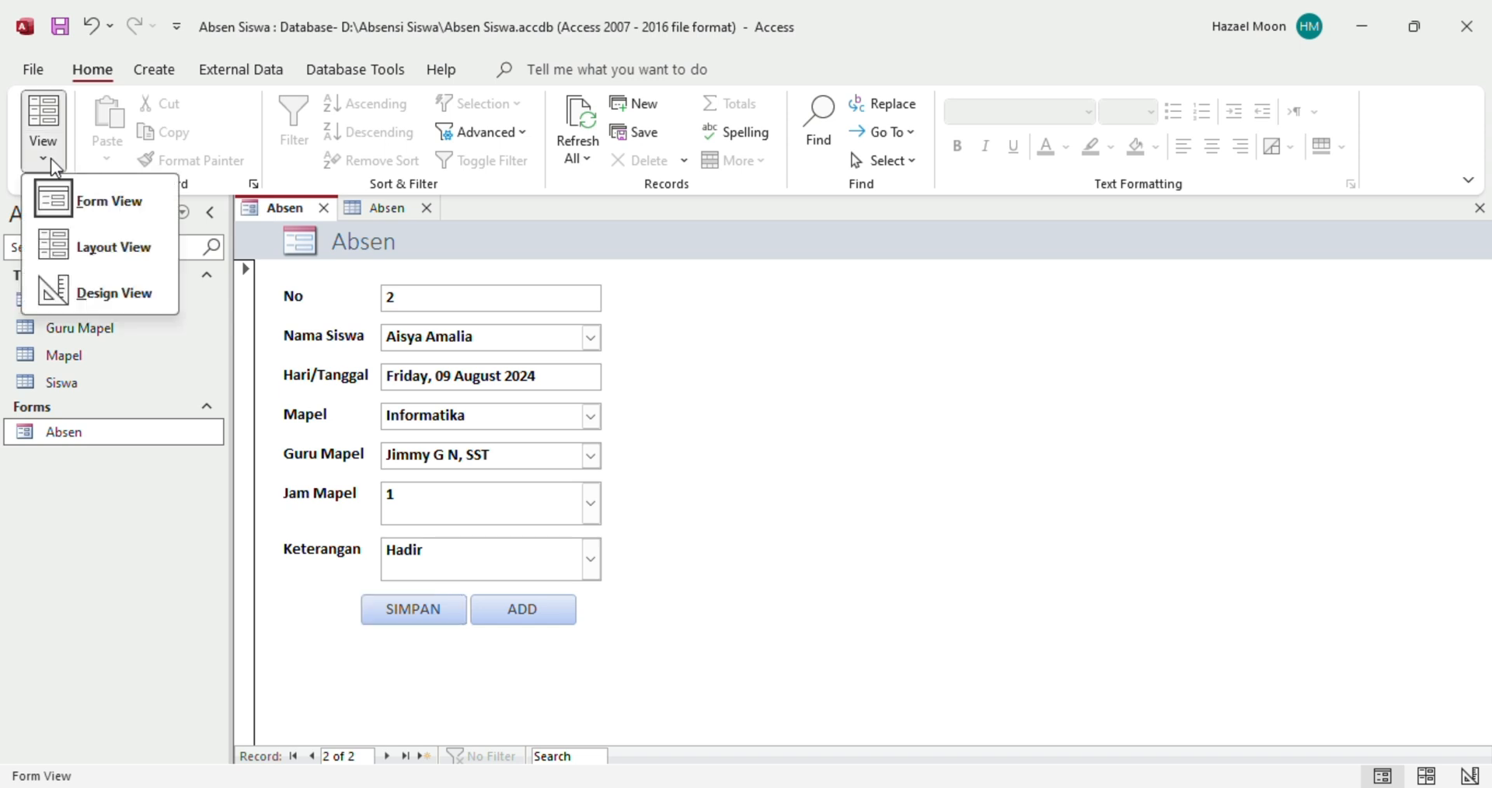
{"action": "left_click", "coordinate": [115, 293]}
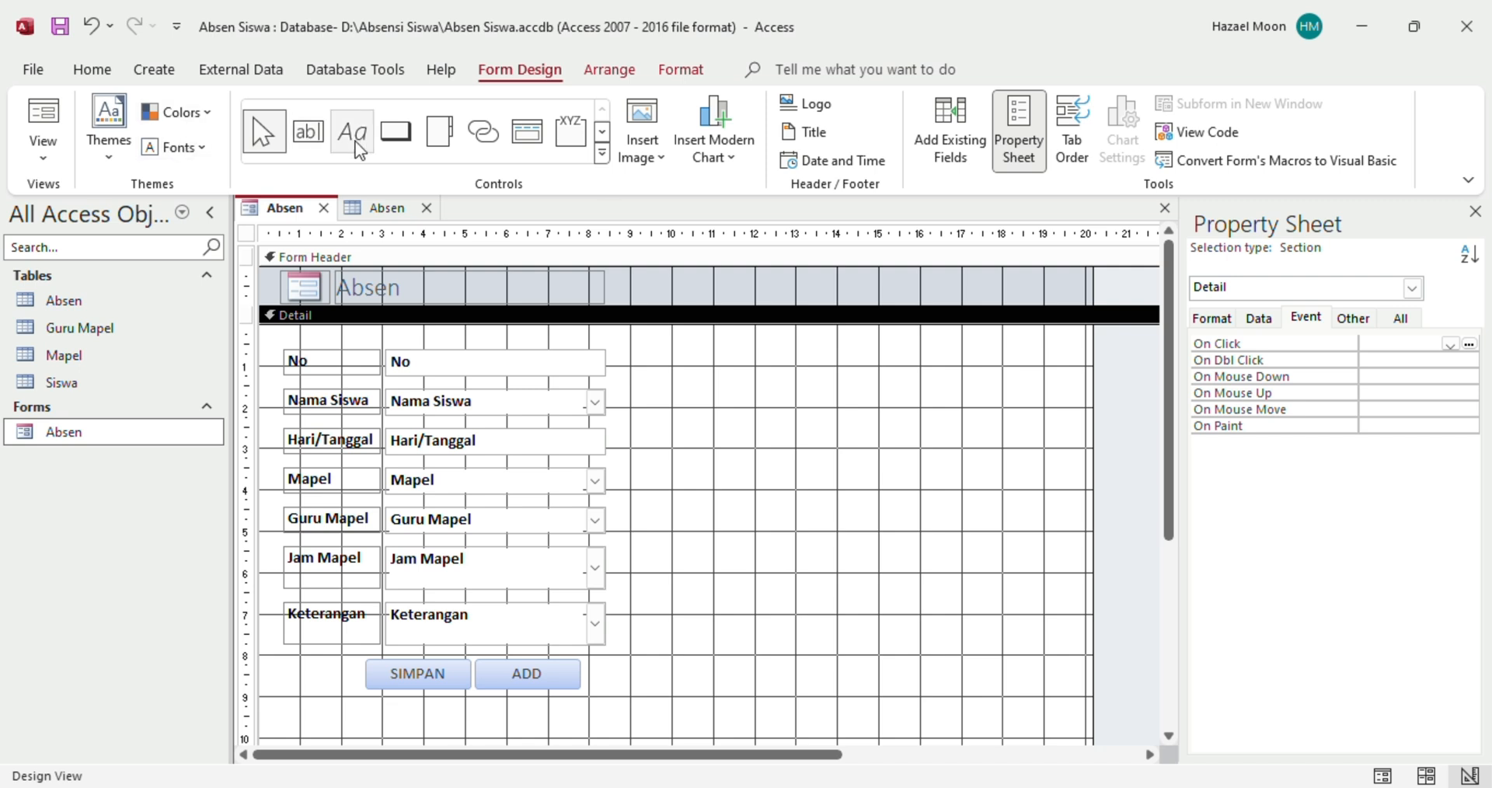
{"action": "left_click", "coordinate": [603, 154]}
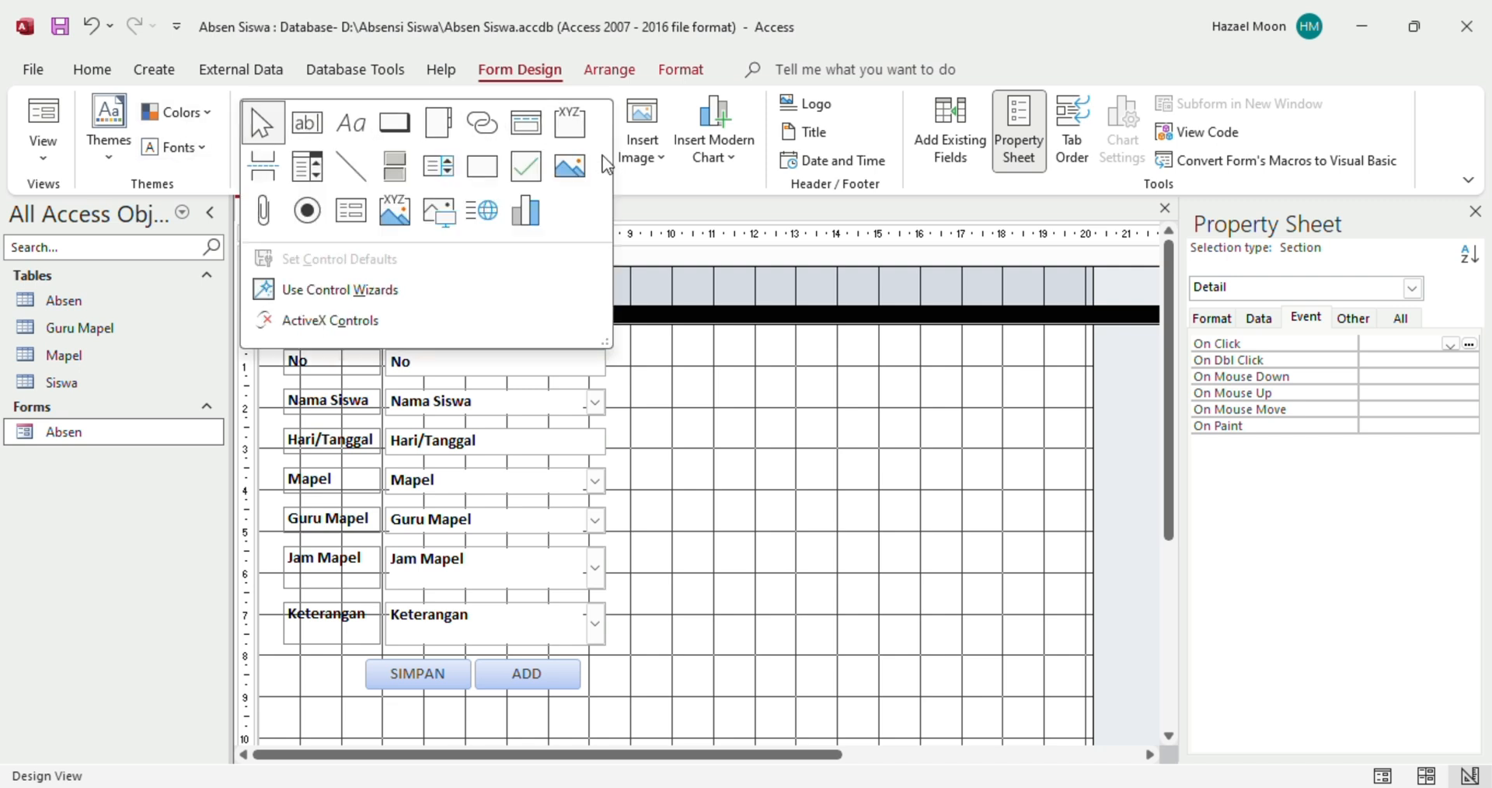
{"action": "left_click", "coordinate": [440, 177]}
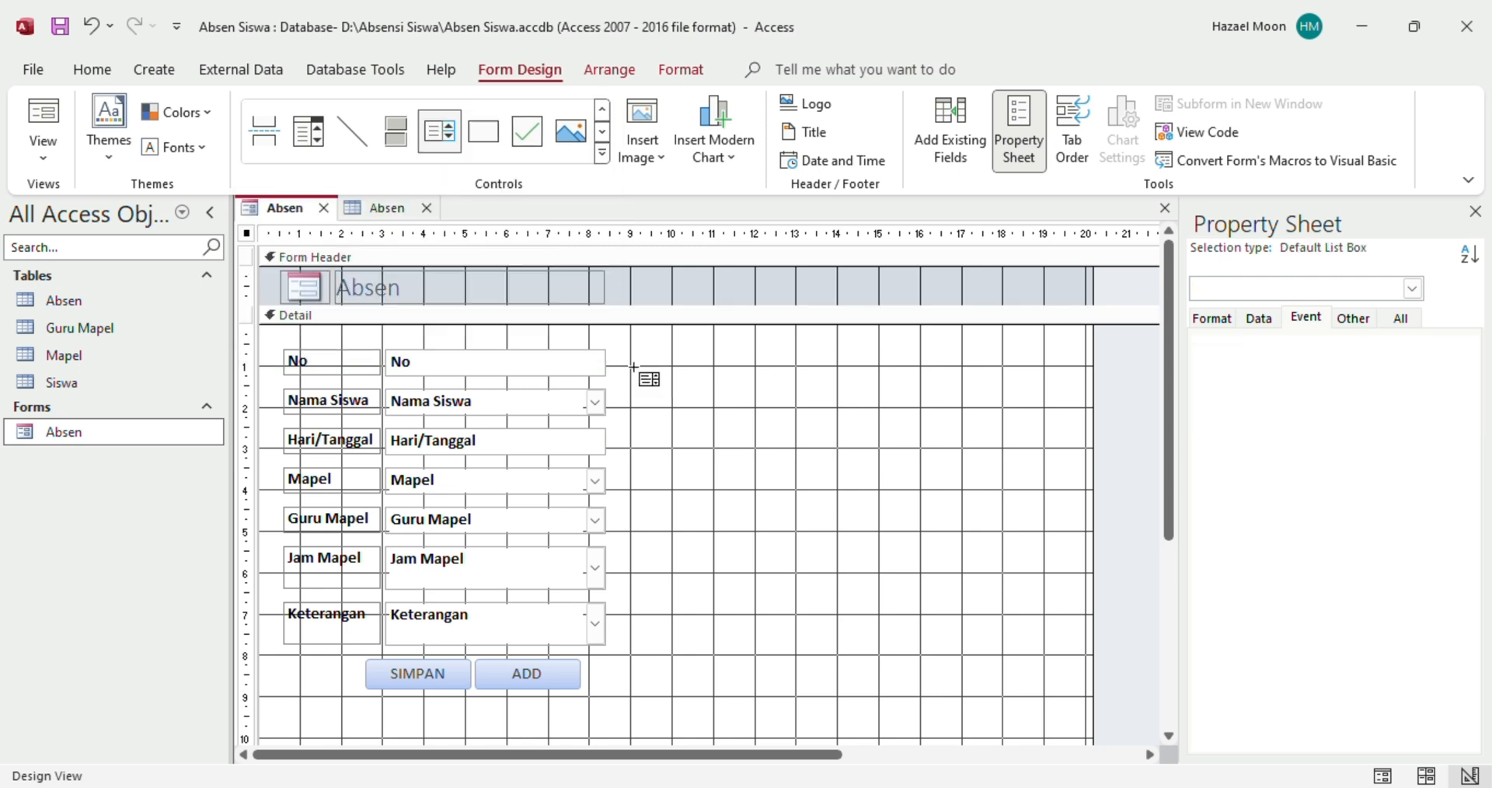
{"action": "left_click_drag", "start_coordinate": [634, 367], "coordinate": [1058, 678]}
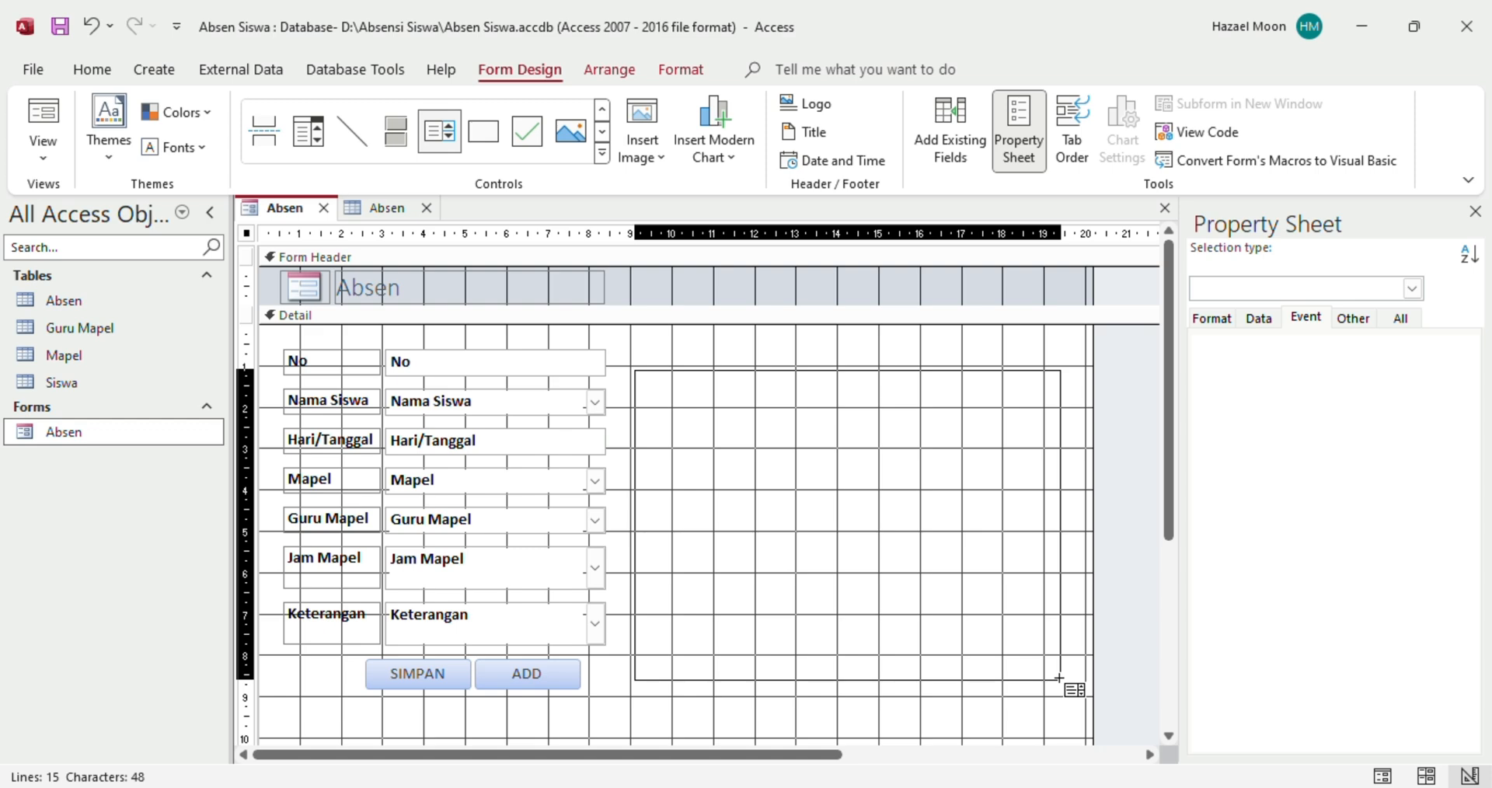
{"action": "left_click_drag", "start_coordinate": [1059, 677], "coordinate": [1060, 680]}
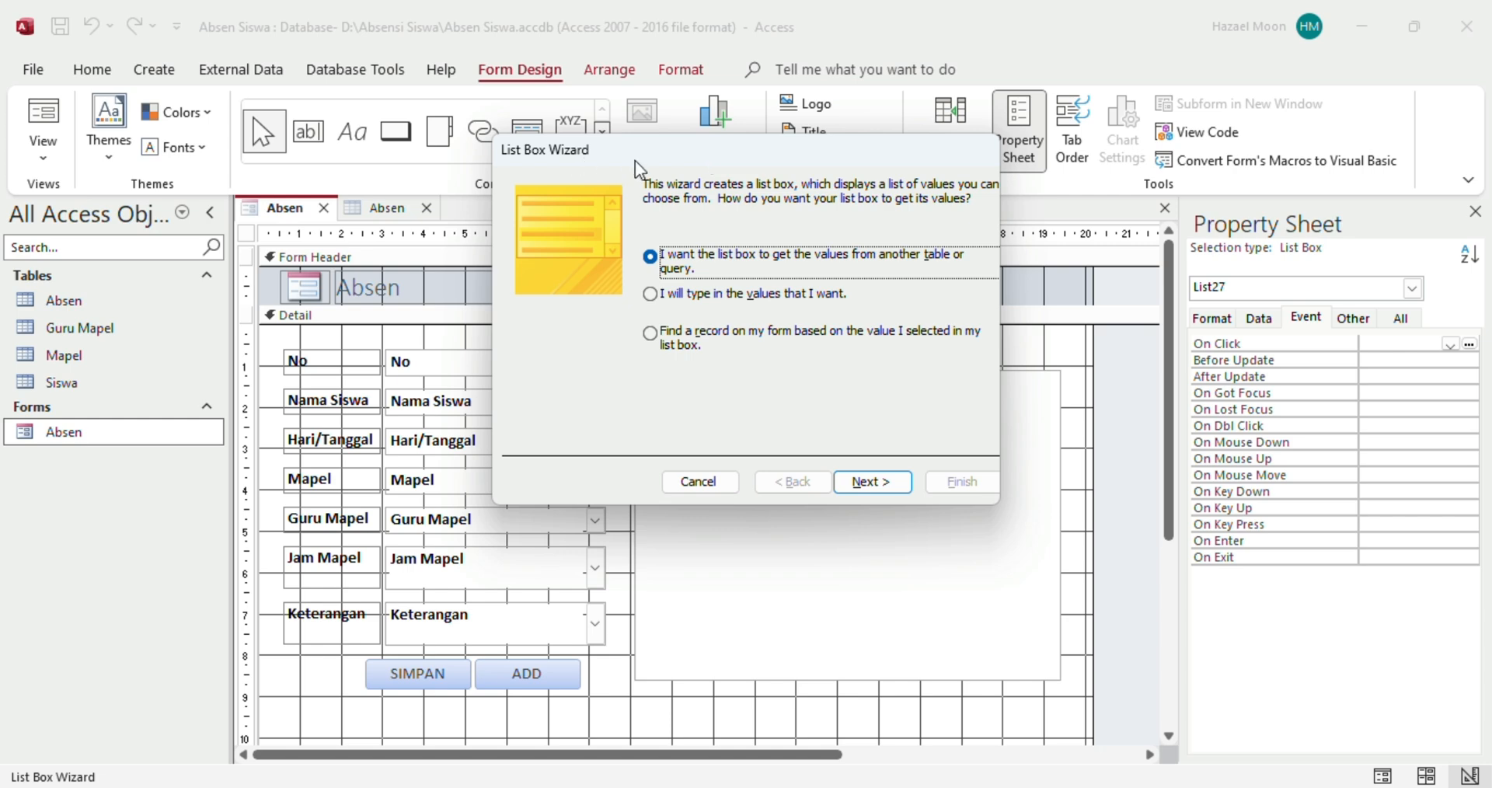
Set the list box to find records on the form and include all seven Absen fields
{"action": "left_click_drag", "start_coordinate": [669, 150], "coordinate": [683, 143]}
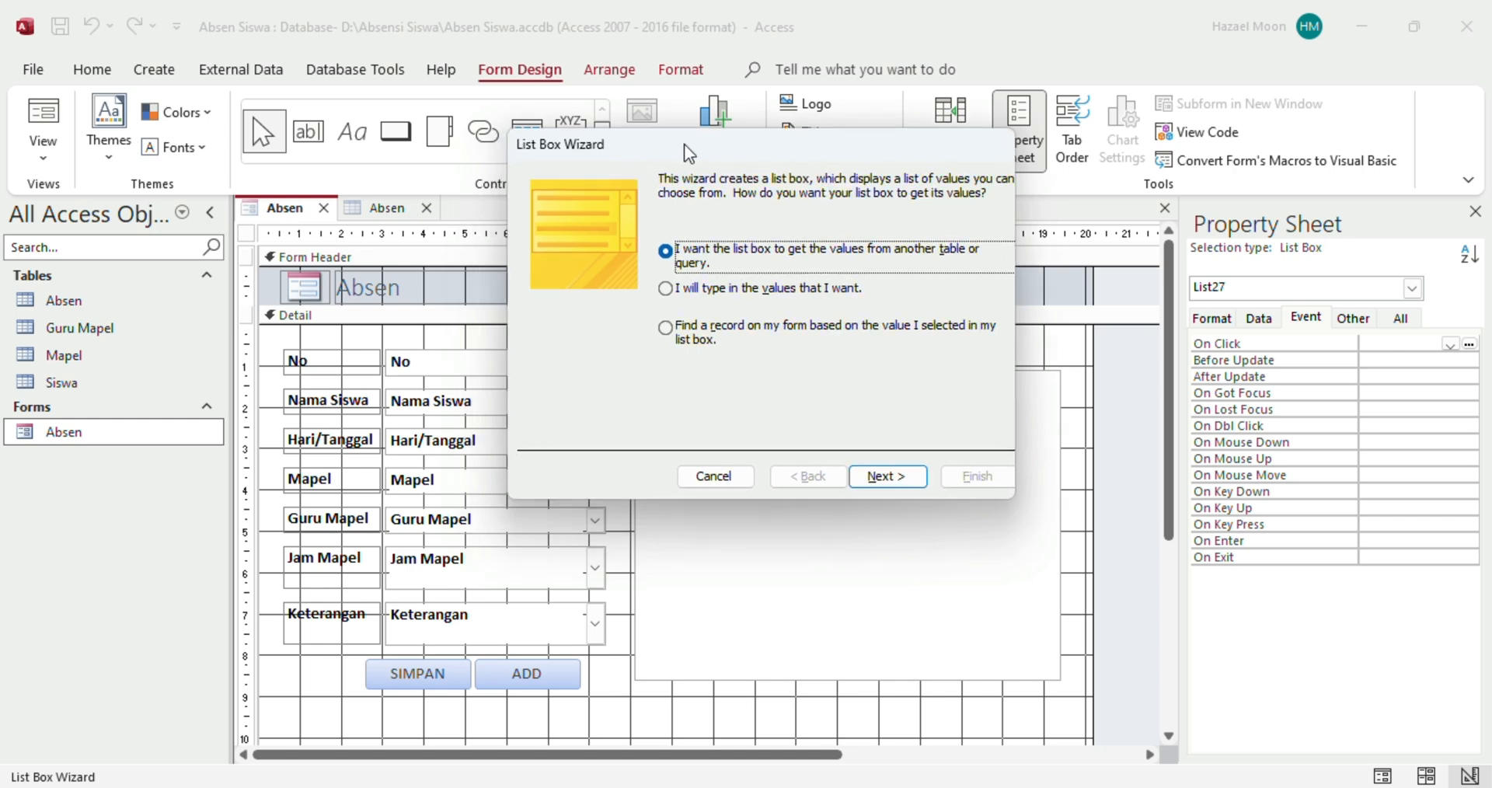
{"action": "left_click", "coordinate": [666, 330]}
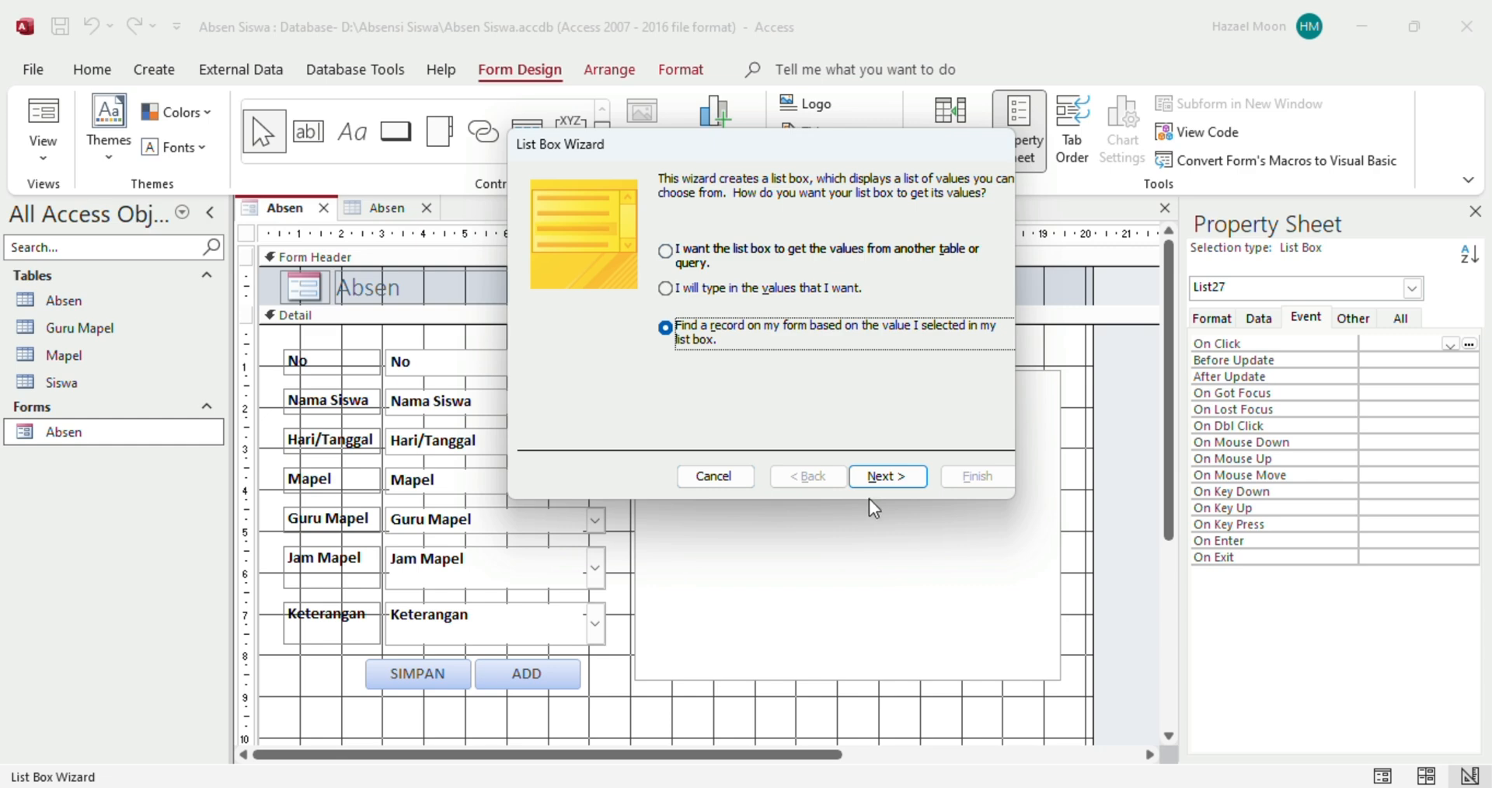
{"action": "left_click", "coordinate": [870, 478]}
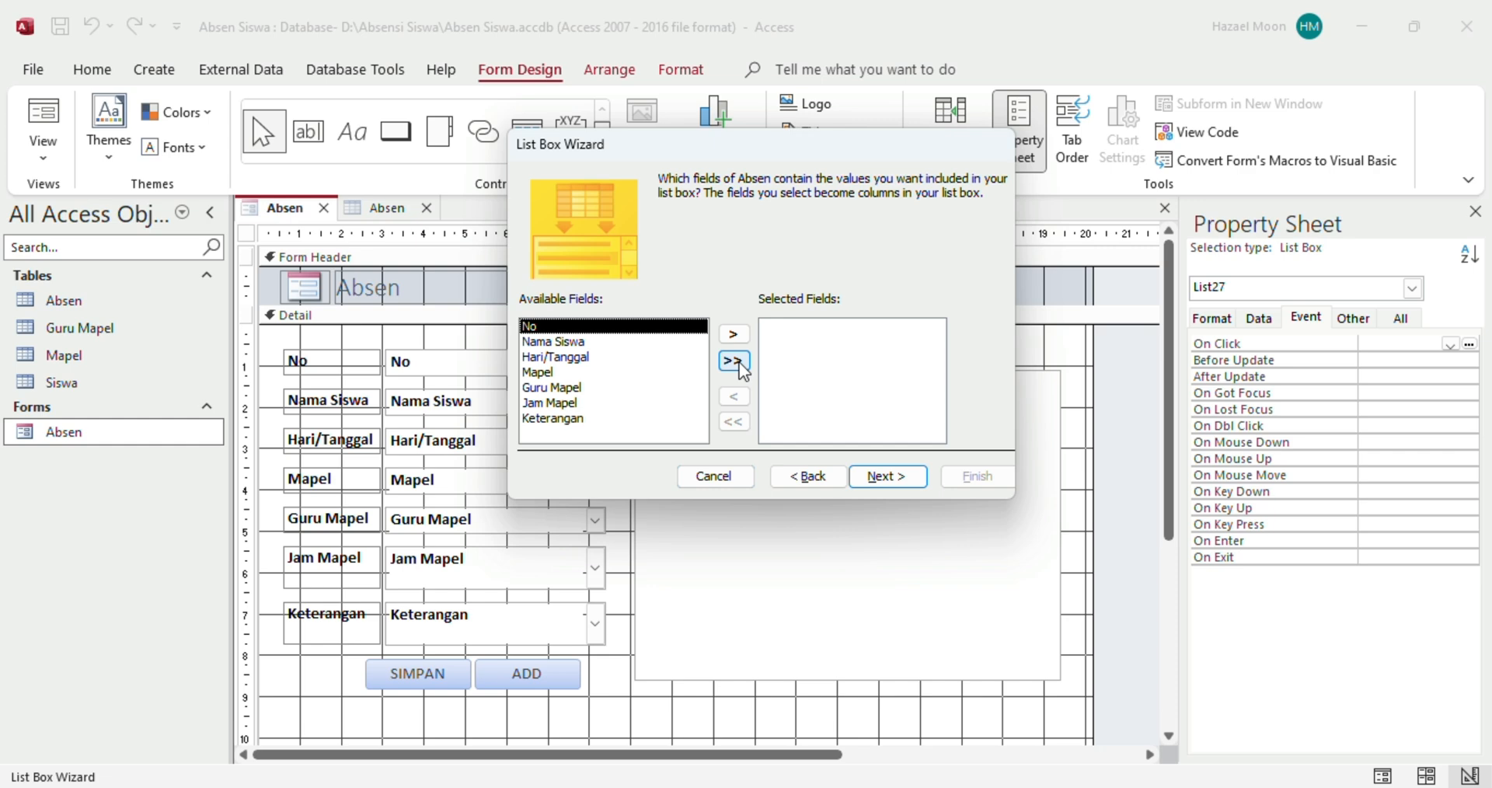
{"action": "left_click", "coordinate": [732, 360]}
{"action": "left_click", "coordinate": [886, 478]}
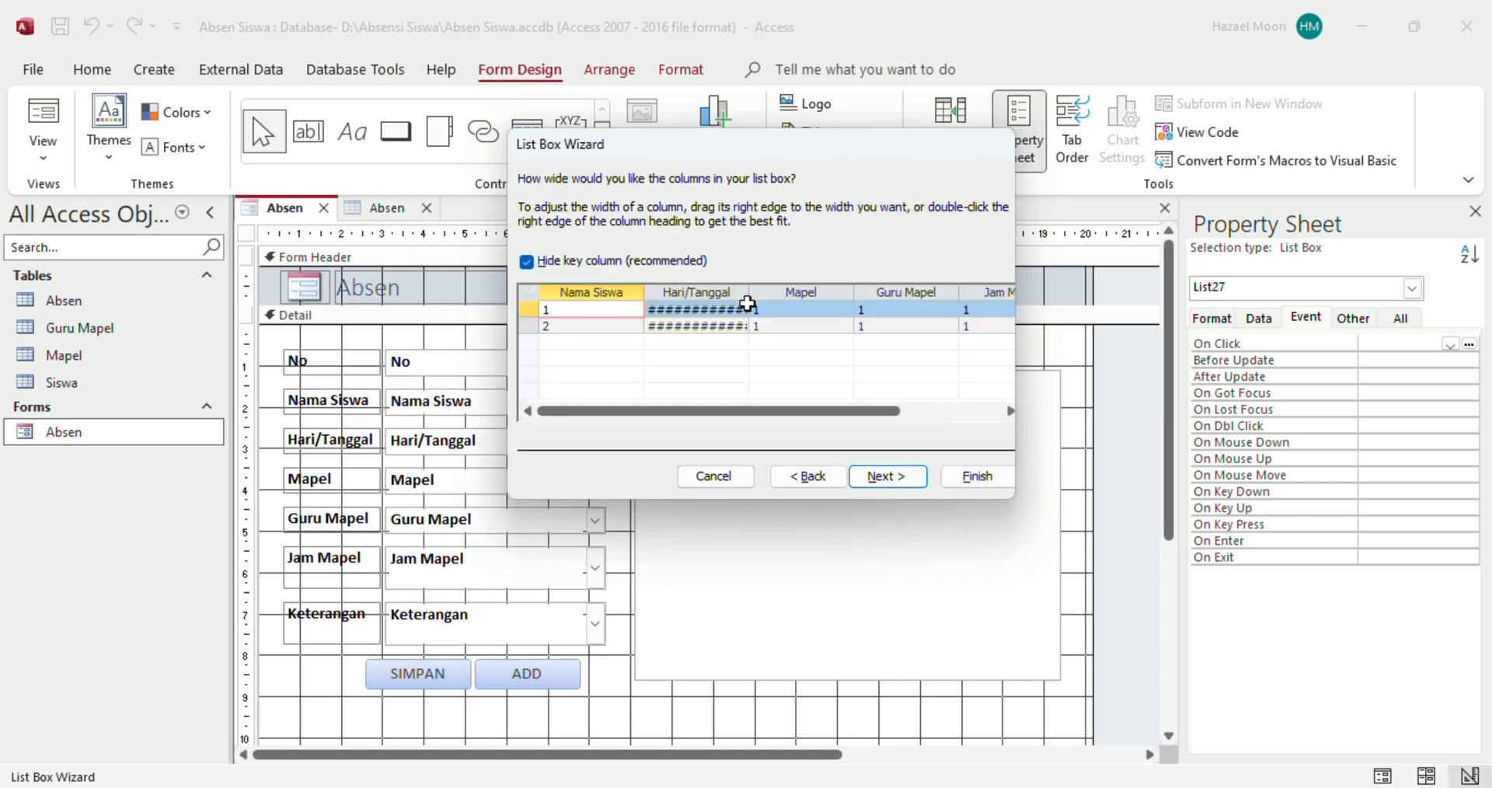
Fit the Hari/Tanggal and Nama Siswa column widths and finish the wizard with the suggested label
{"action": "double_click", "coordinate": [747, 294]}
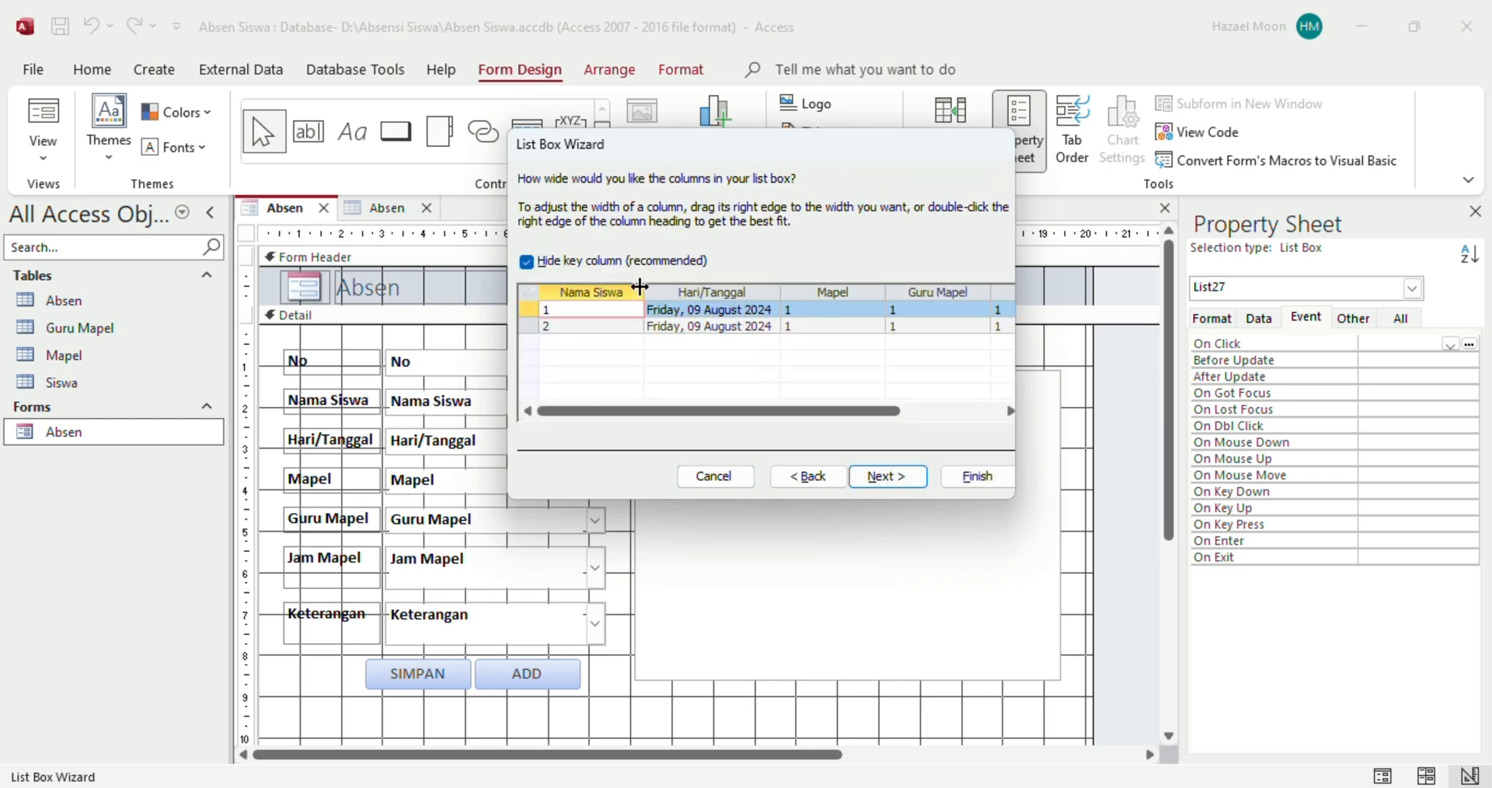
{"action": "double_click", "coordinate": [638, 288]}
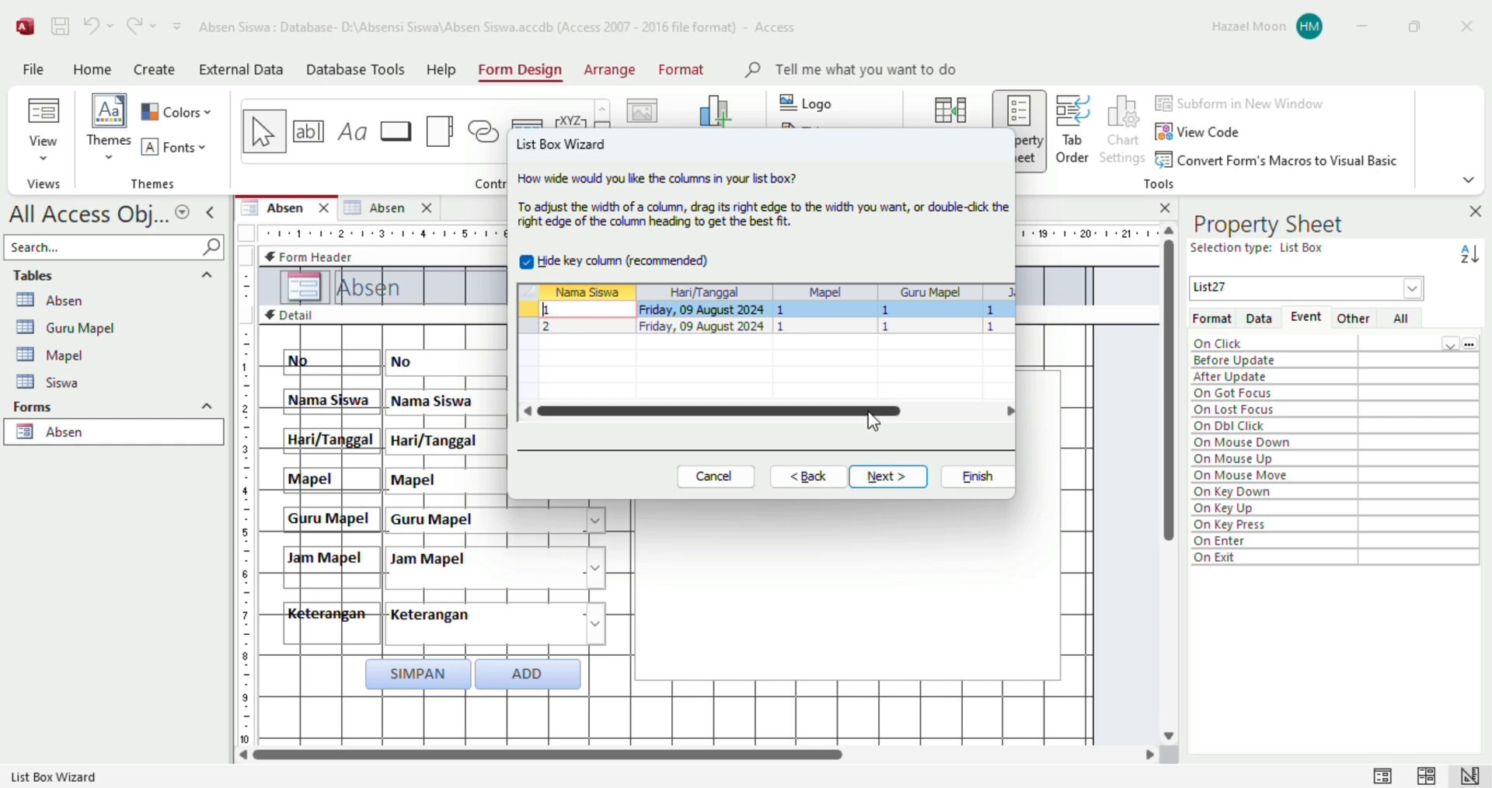
{"action": "left_click_drag", "start_coordinate": [869, 412], "coordinate": [813, 440]}
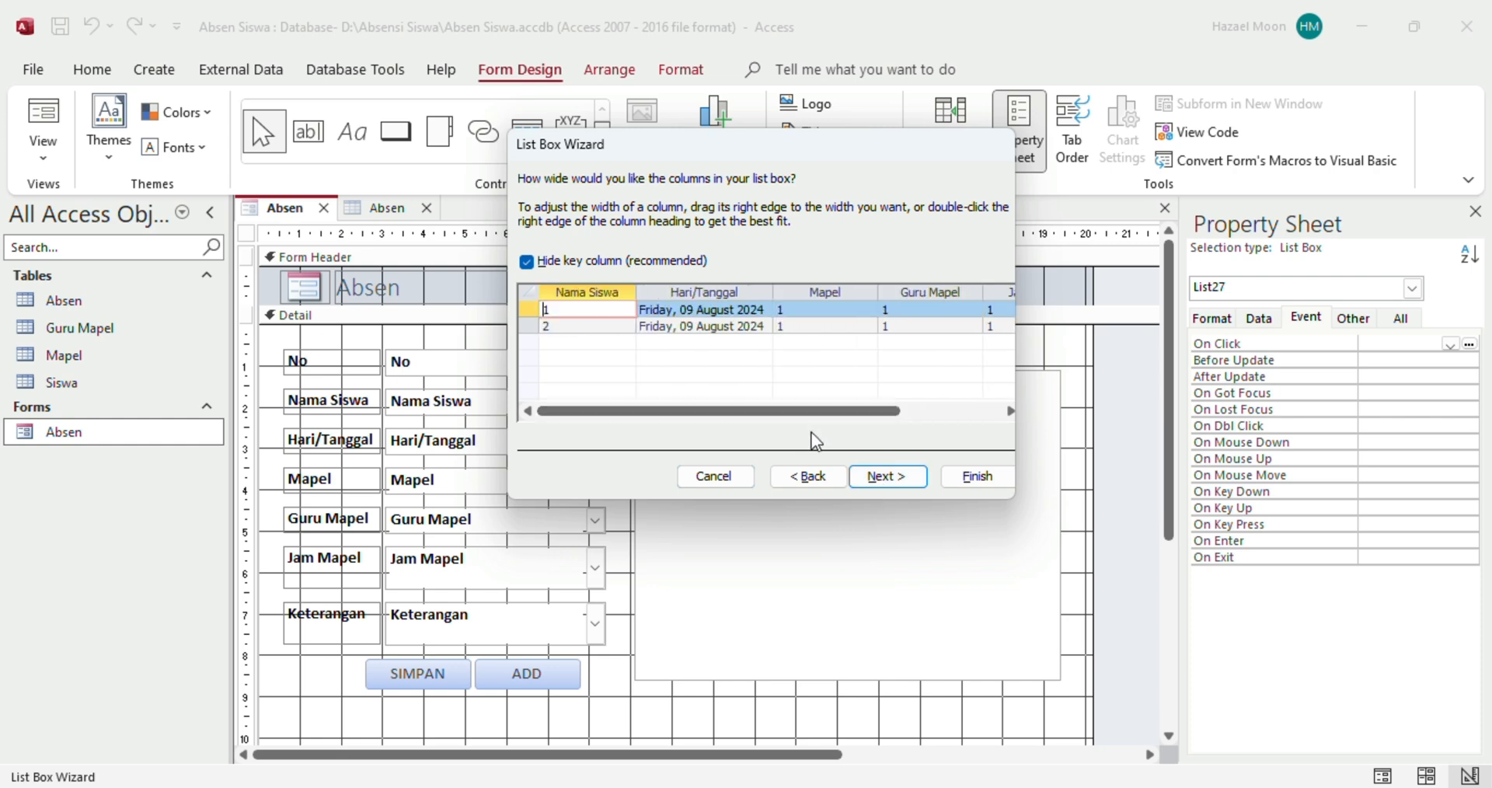
{"action": "left_click", "coordinate": [894, 483]}
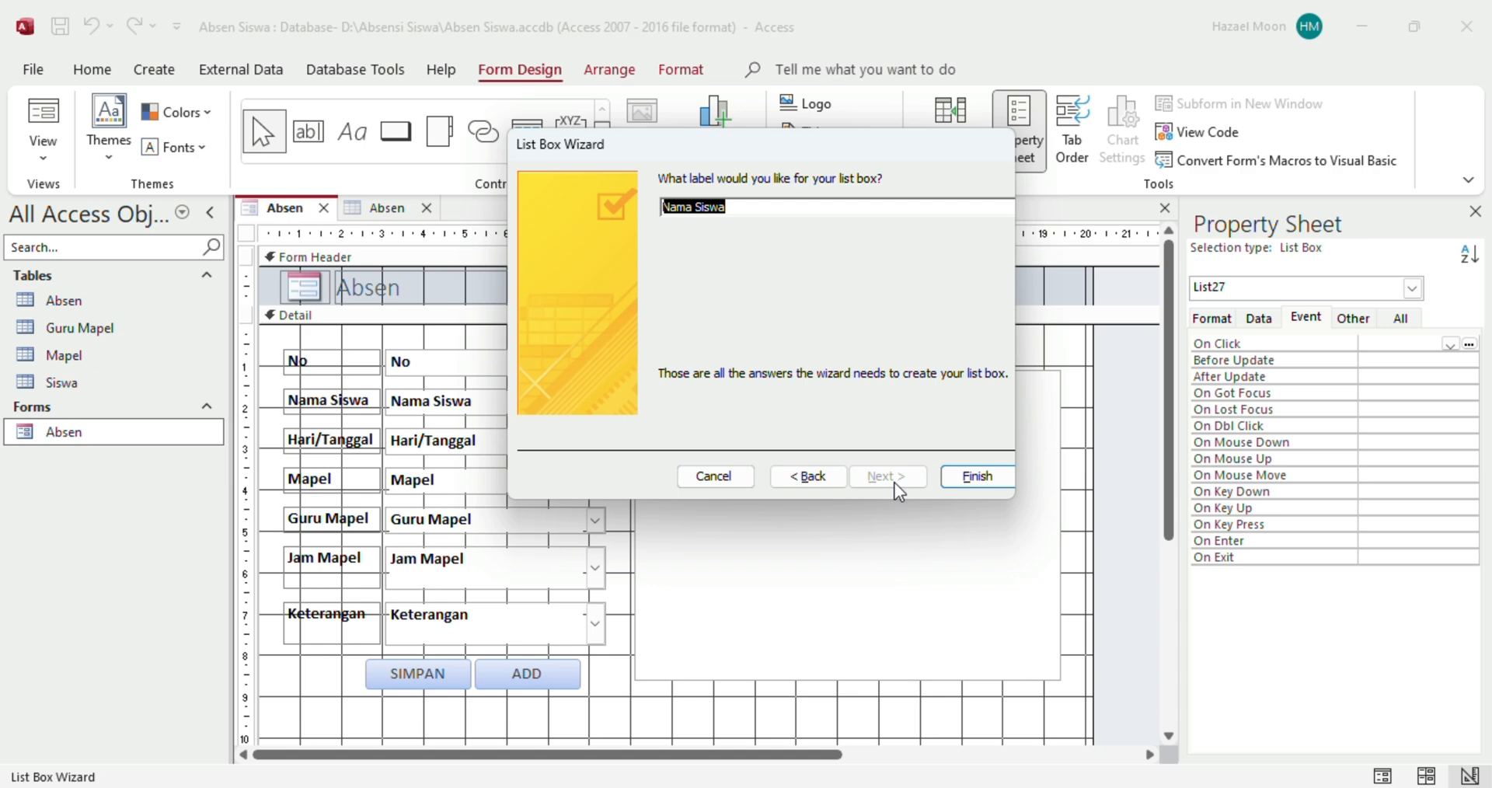
{"action": "left_click", "coordinate": [966, 477]}
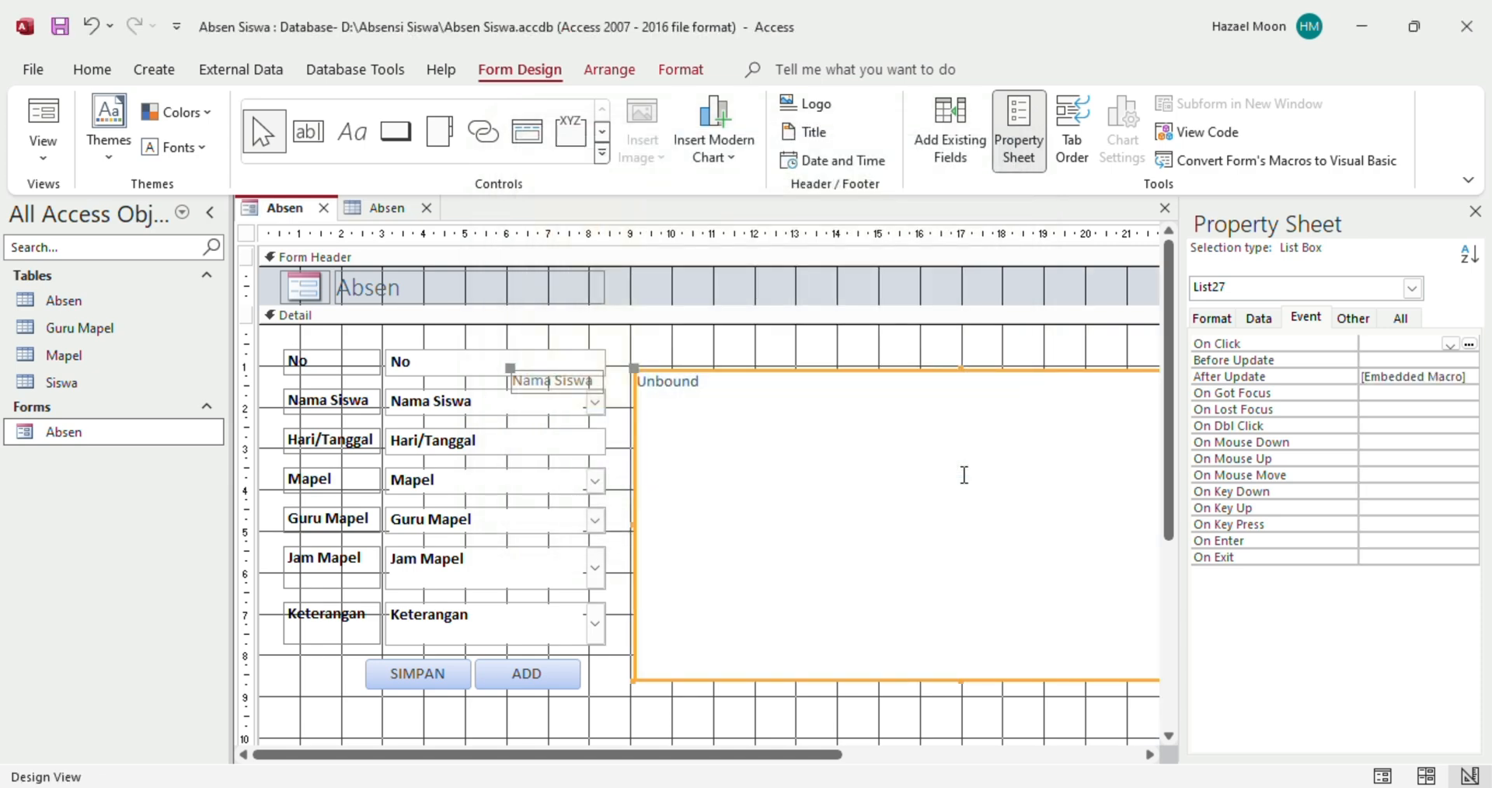
Delete the Nama Siswa label and show the list box's Data properties at Row Source
{"action": "left_click", "coordinate": [533, 385]}
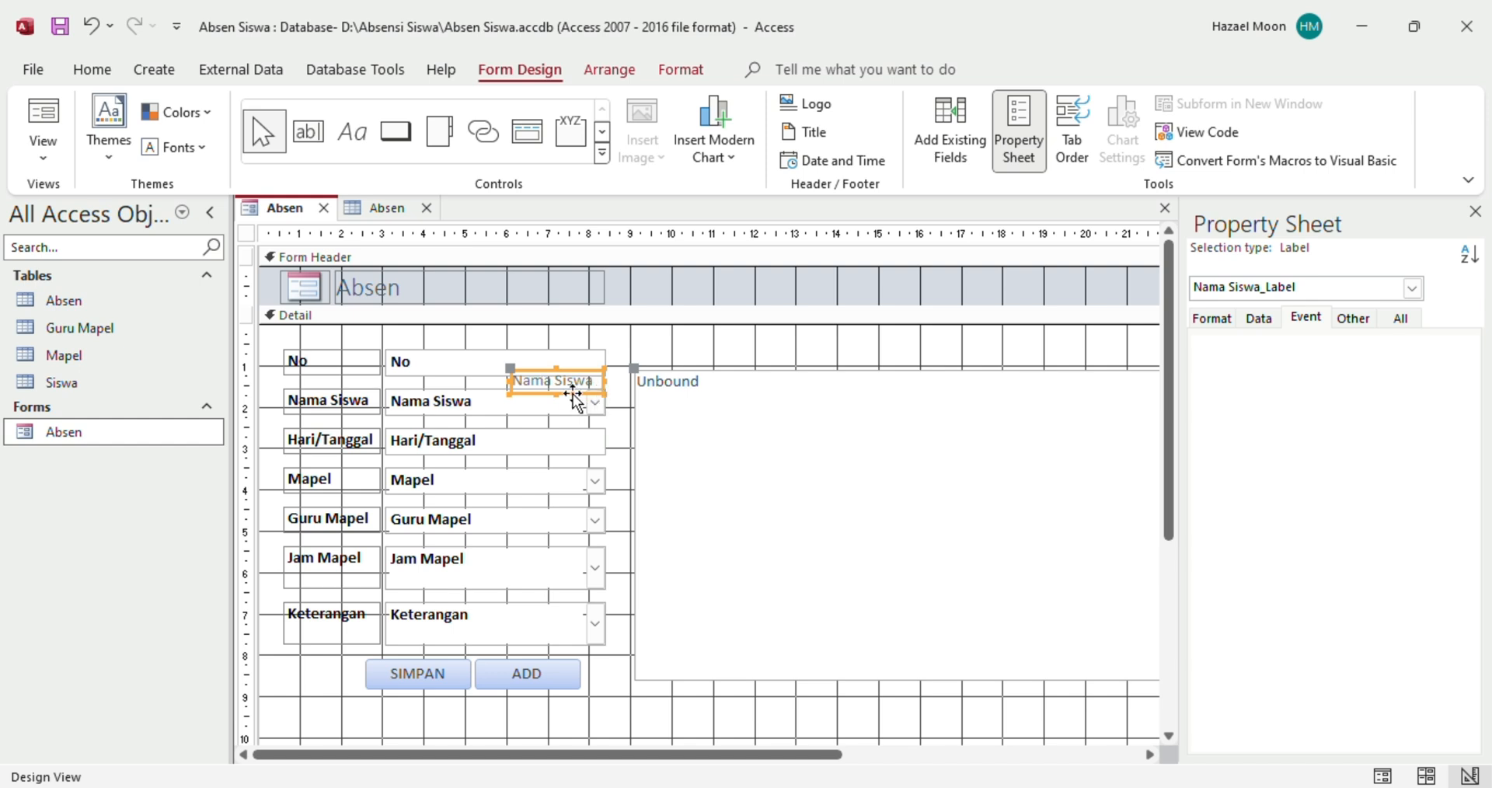
{"action": "key", "text": "Delete"}
{"action": "left_click", "coordinate": [921, 407]}
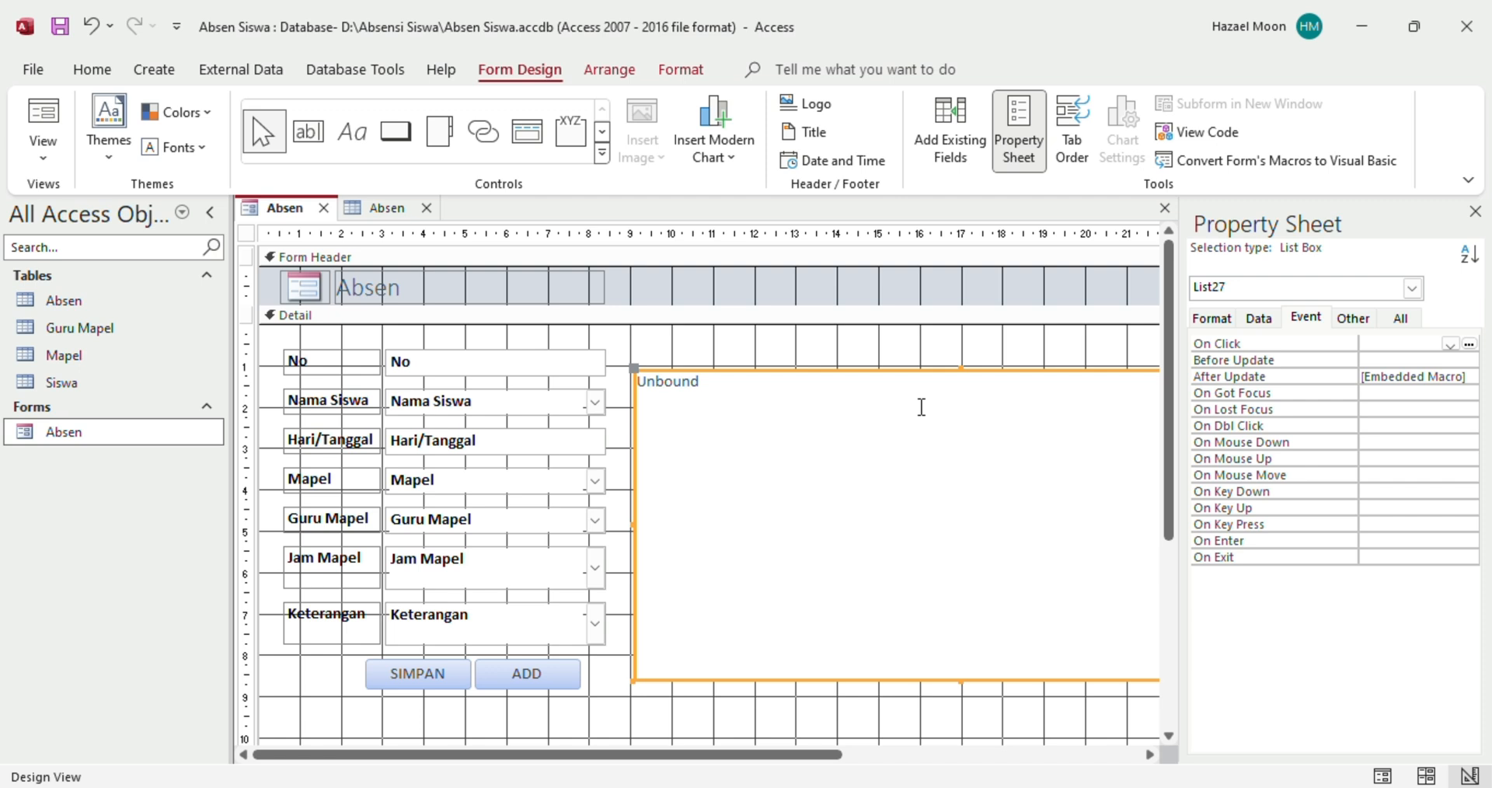
{"action": "left_click", "coordinate": [850, 361]}
{"action": "left_click", "coordinate": [851, 362]}
{"action": "left_click", "coordinate": [850, 376]}
{"action": "left_click", "coordinate": [1262, 324]}
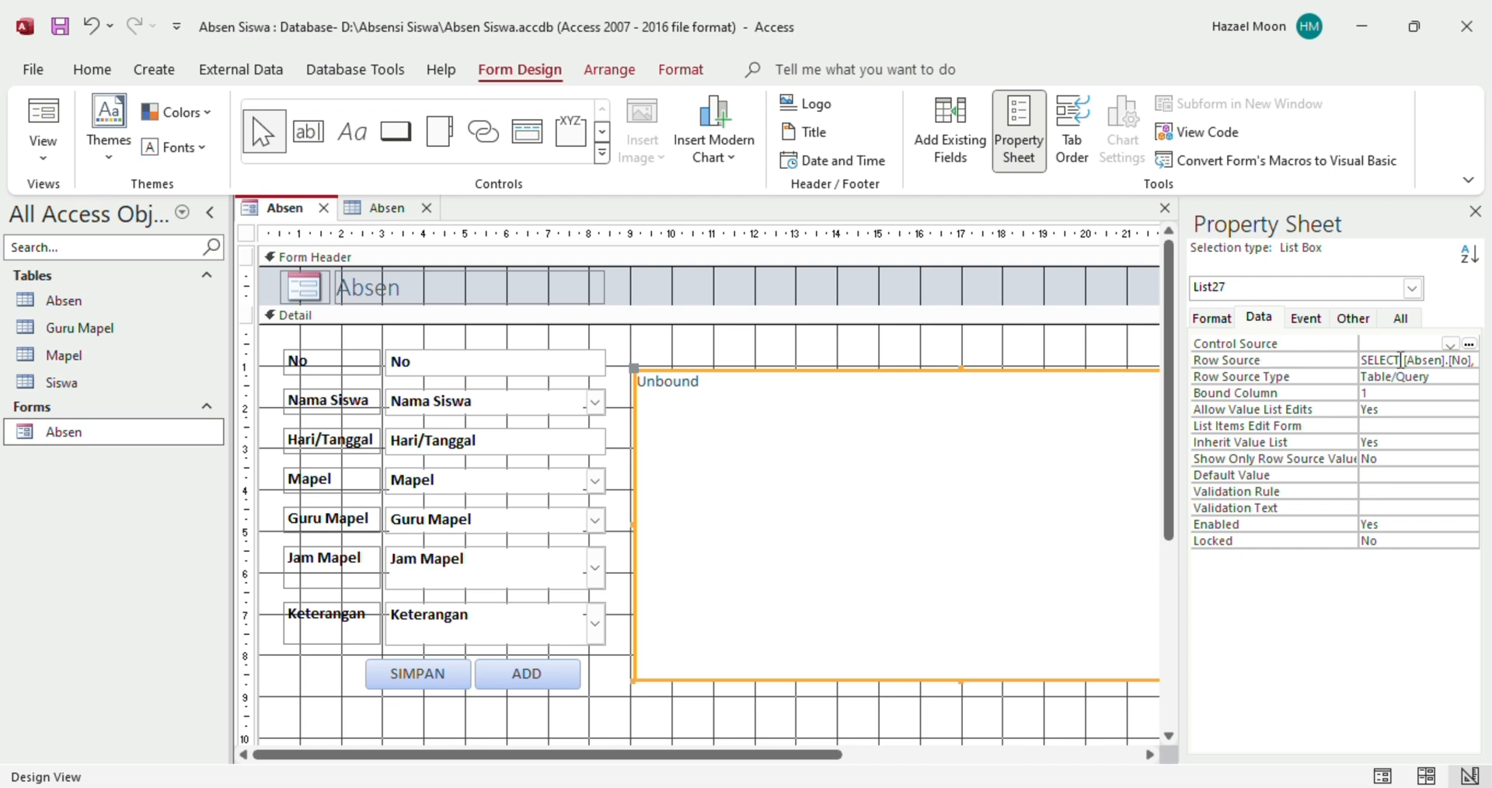
{"action": "left_click", "coordinate": [1402, 360]}
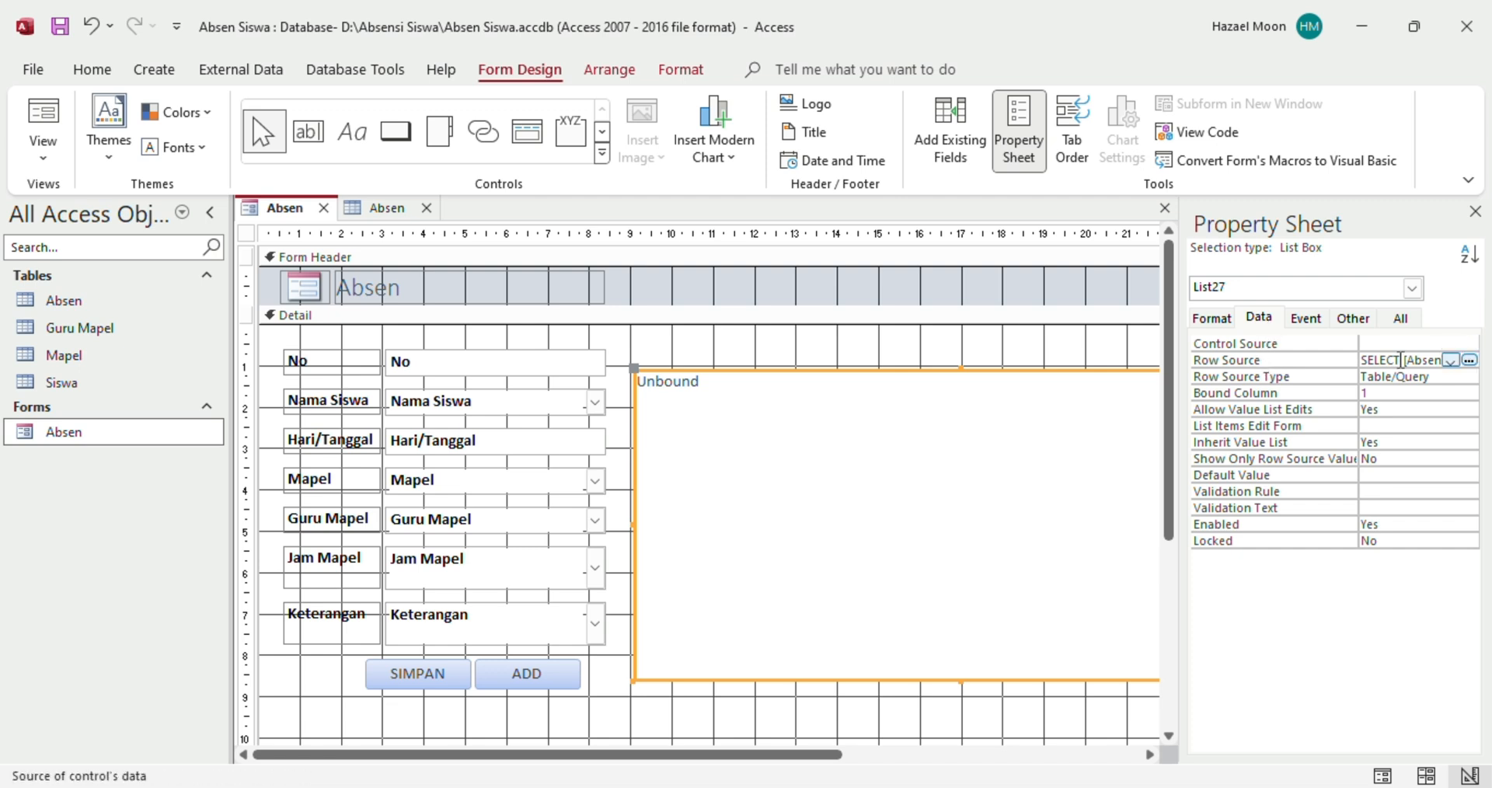
Open the Row Source in Query Builder with Add Tables shown, and close the Property Sheet
{"action": "left_click", "coordinate": [1468, 362]}
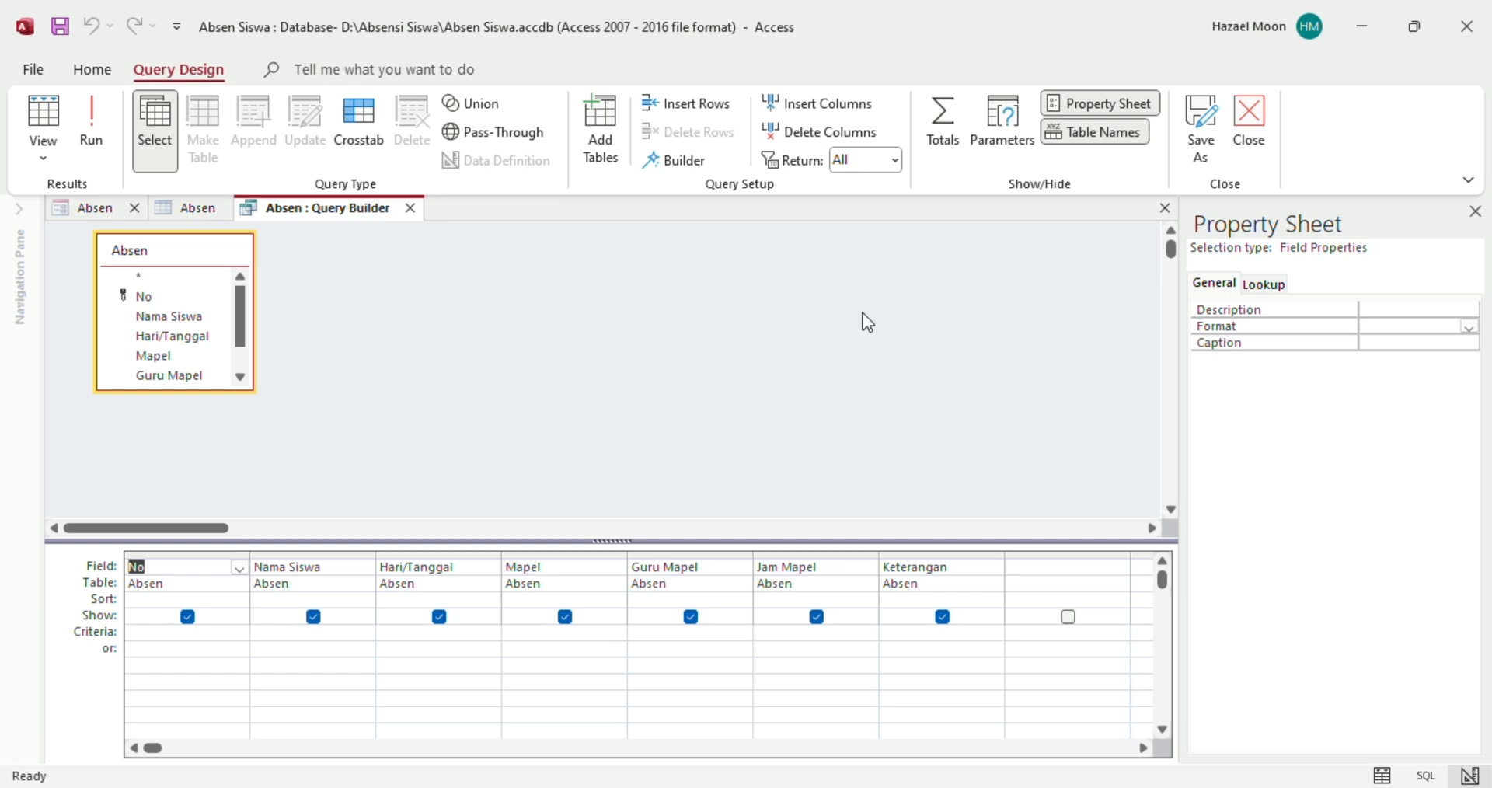
{"action": "left_click", "coordinate": [608, 155]}
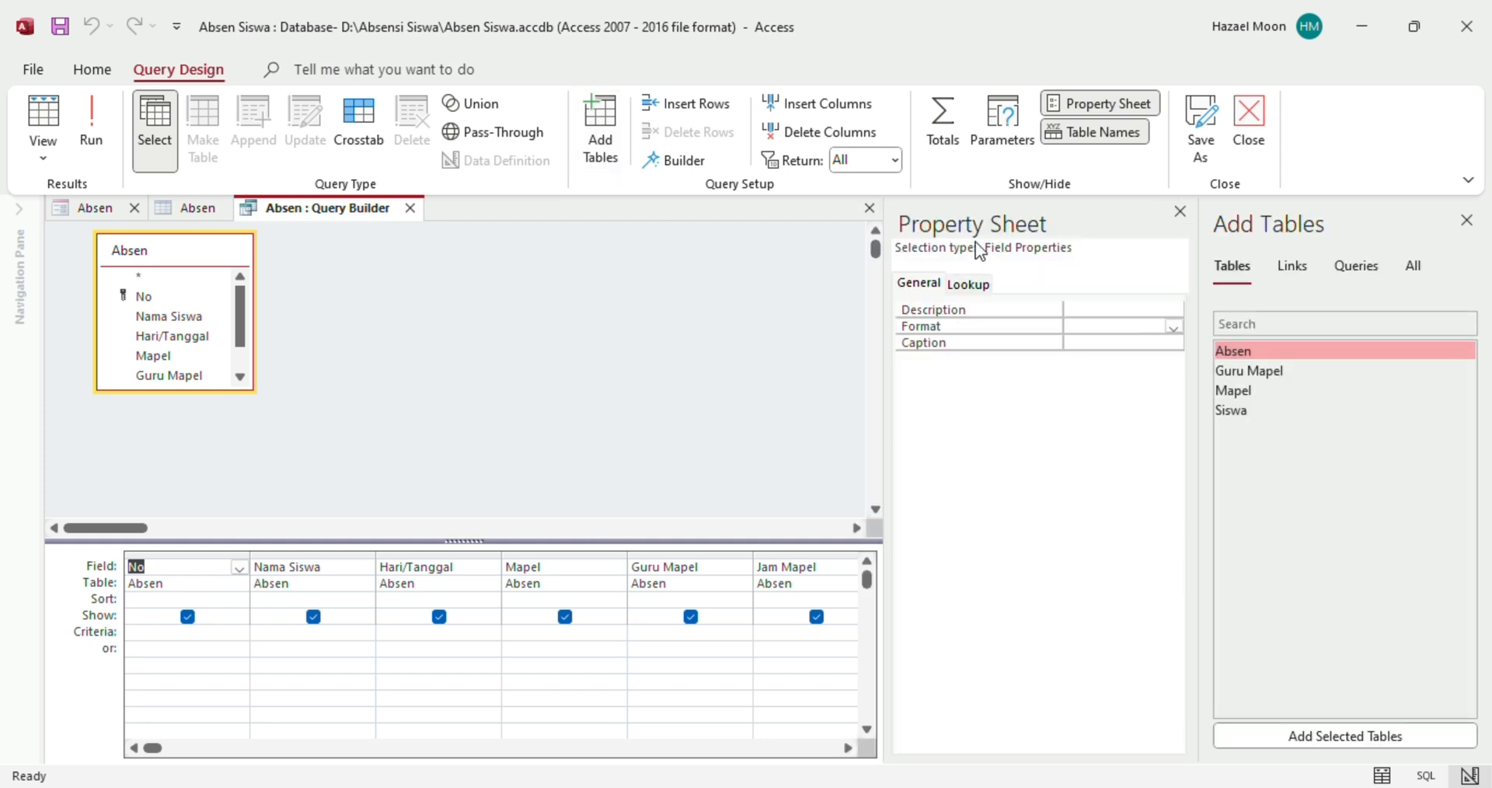
{"action": "left_click", "coordinate": [1180, 212]}
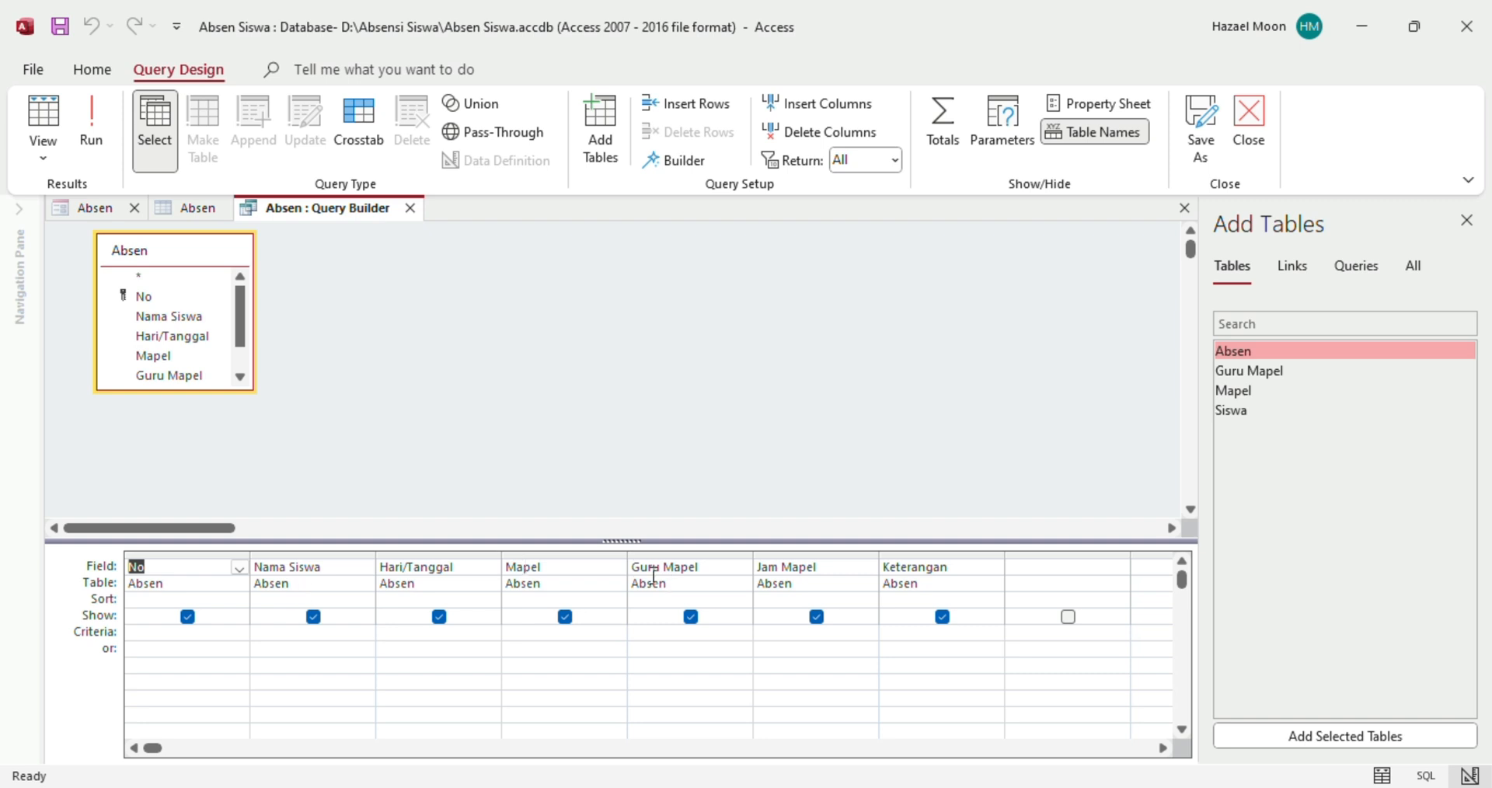
Add Siswa and Guru Mapel tables, drop the old Nama Siswa and Guru Mapel columns, and insert Nama_Siswa second
{"action": "double_click", "coordinate": [1241, 412]}
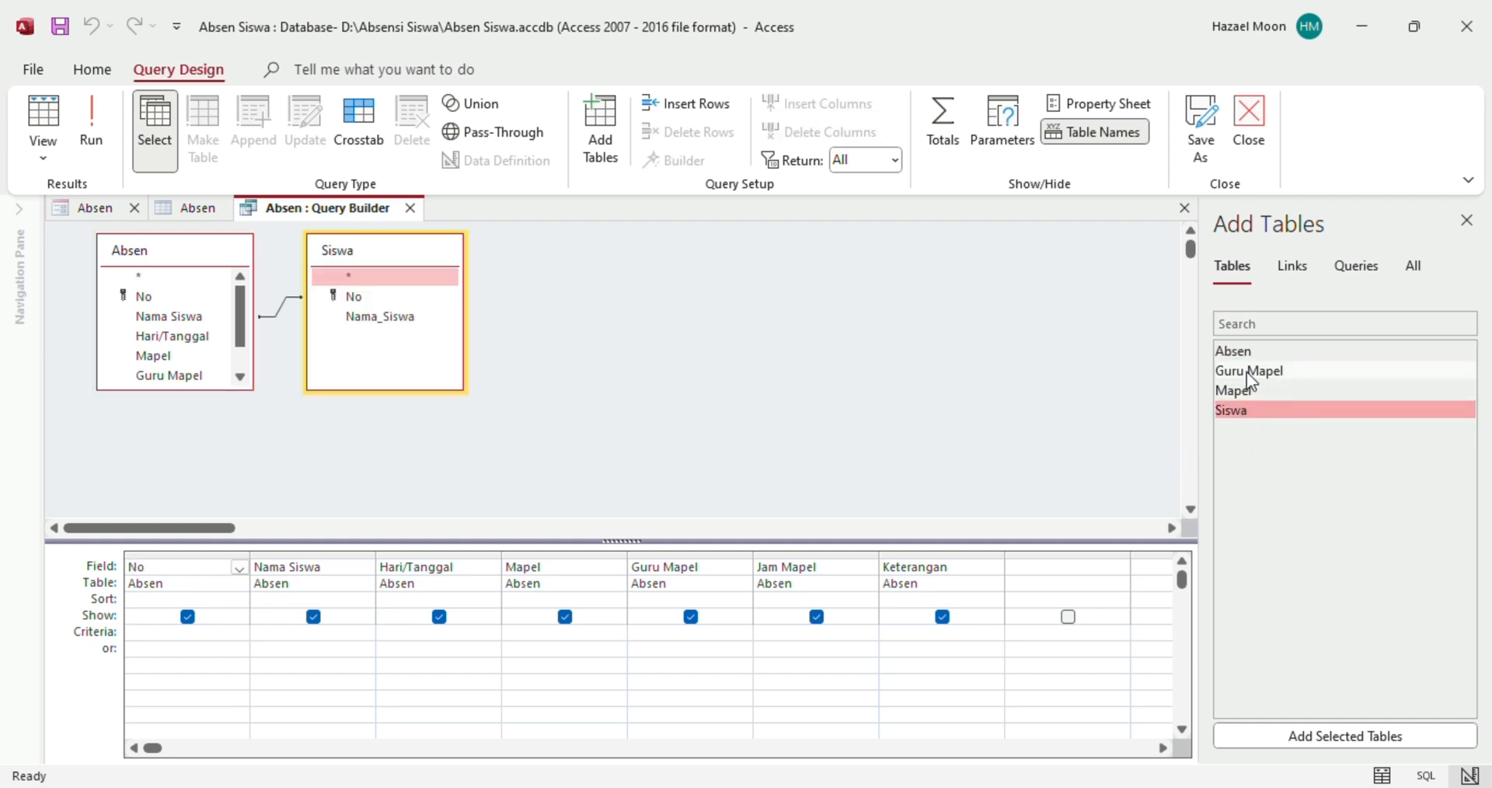
{"action": "double_click", "coordinate": [1247, 372]}
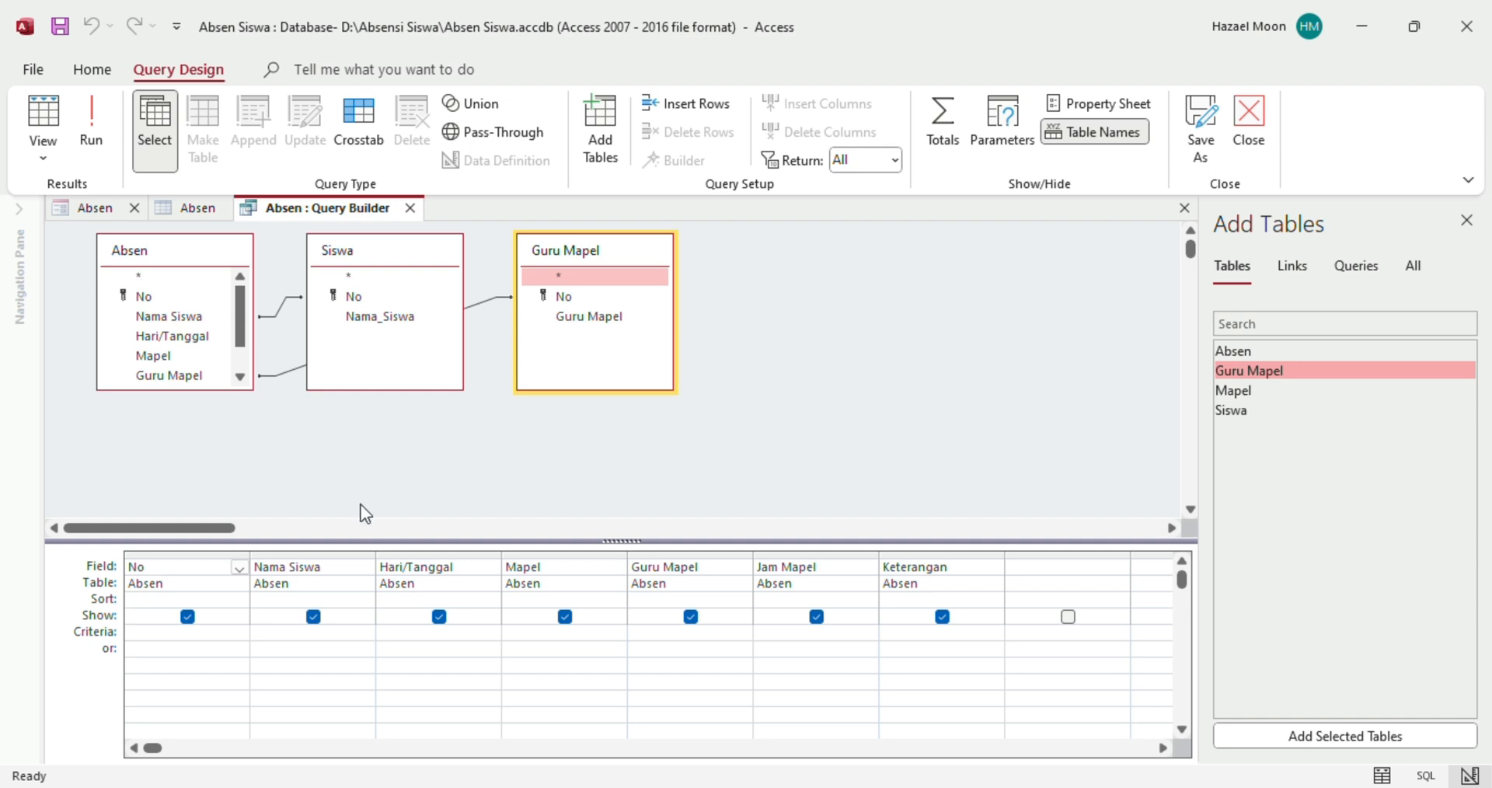
{"action": "left_click", "coordinate": [337, 556]}
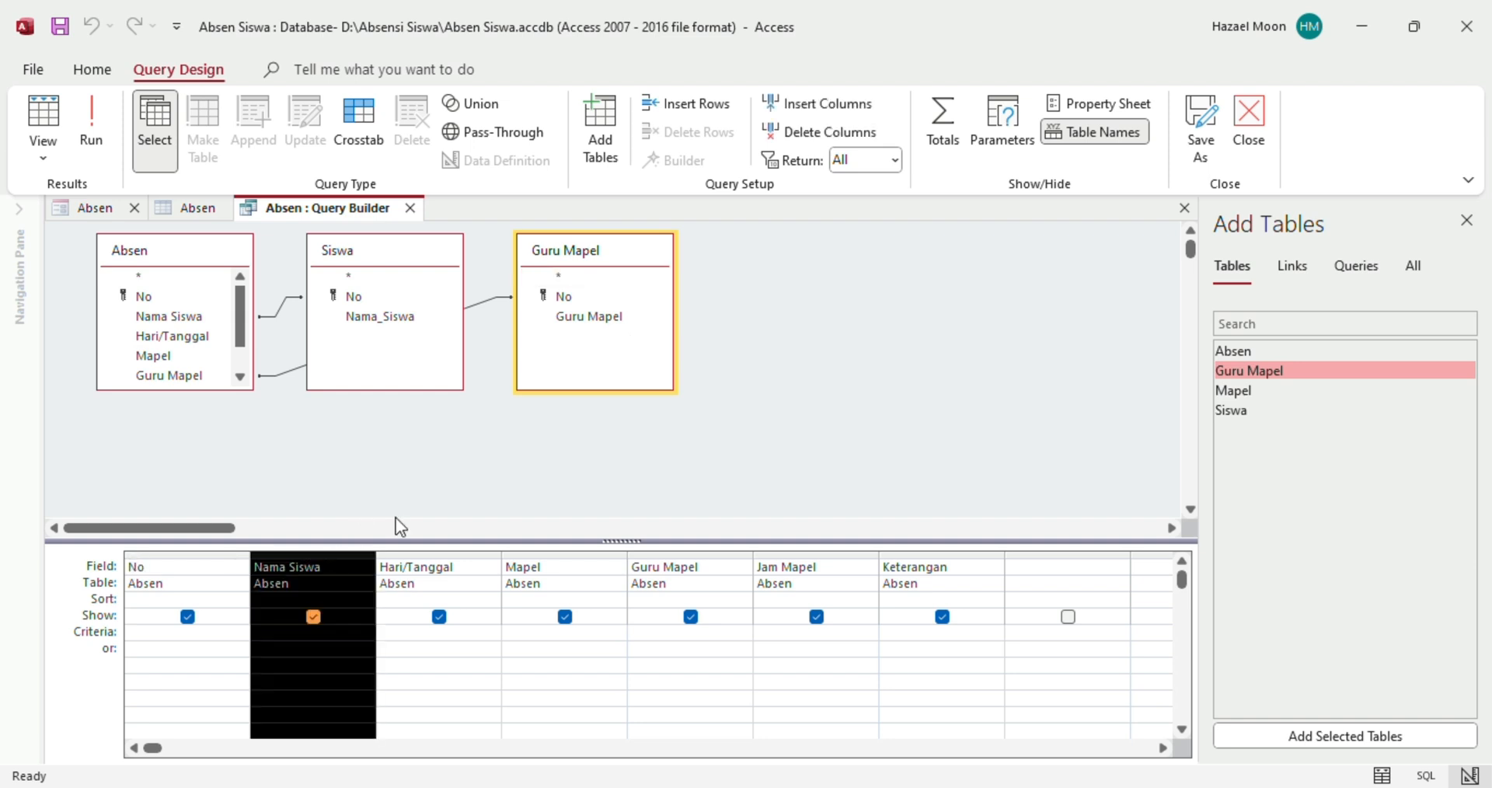
{"action": "key", "text": "Delete"}
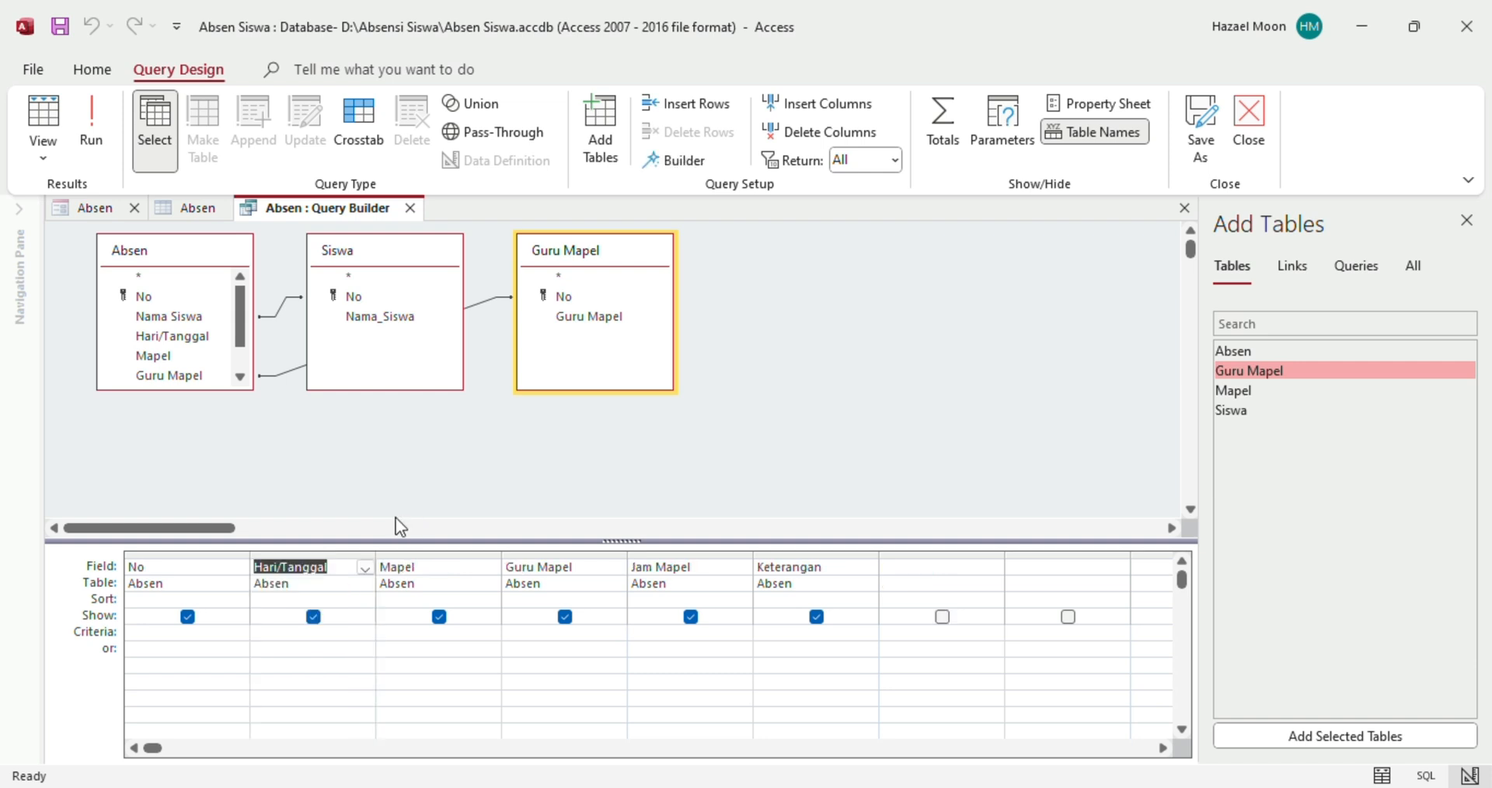
{"action": "left_click", "coordinate": [533, 555]}
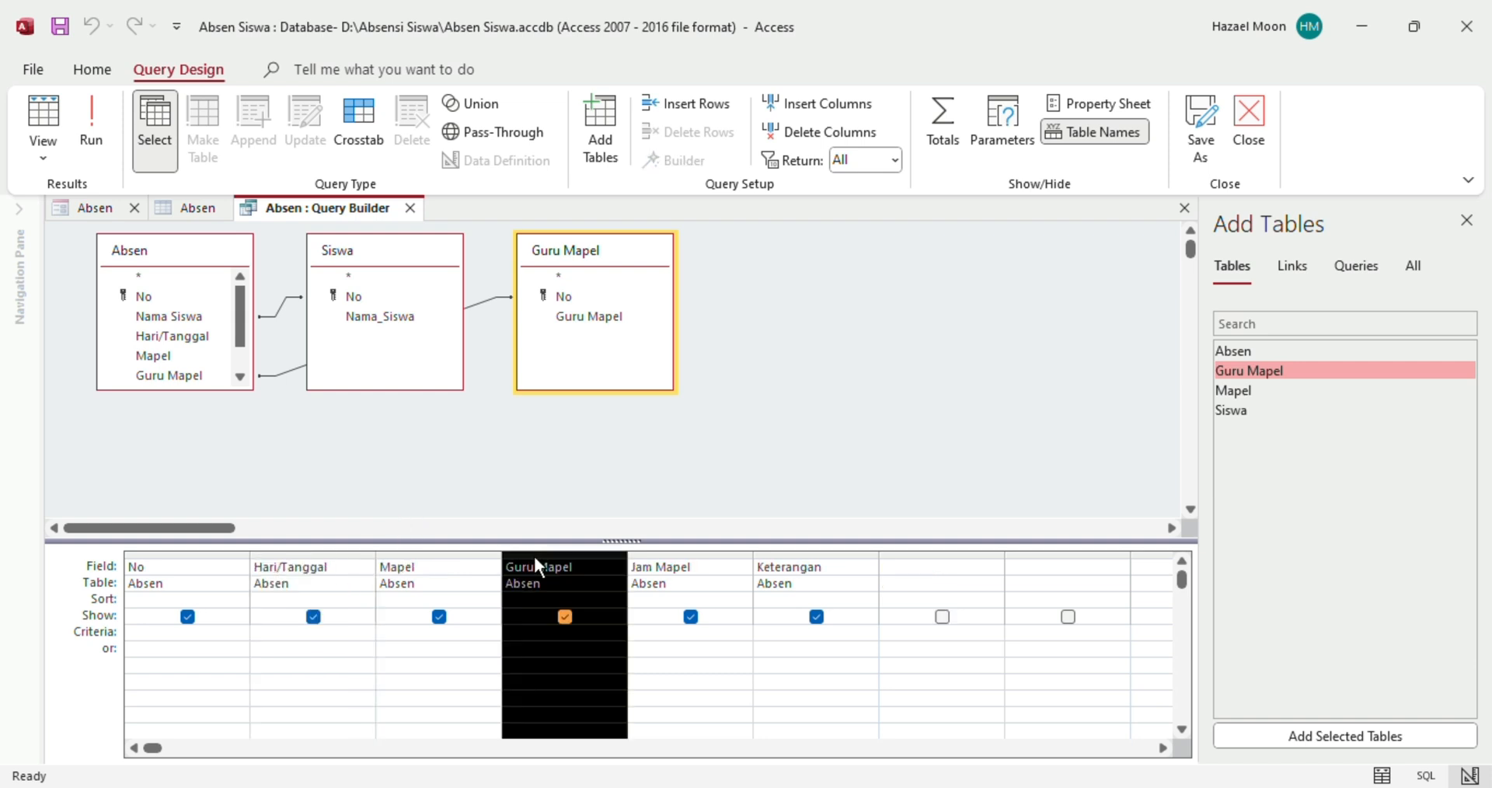
{"action": "key", "text": "Delete"}
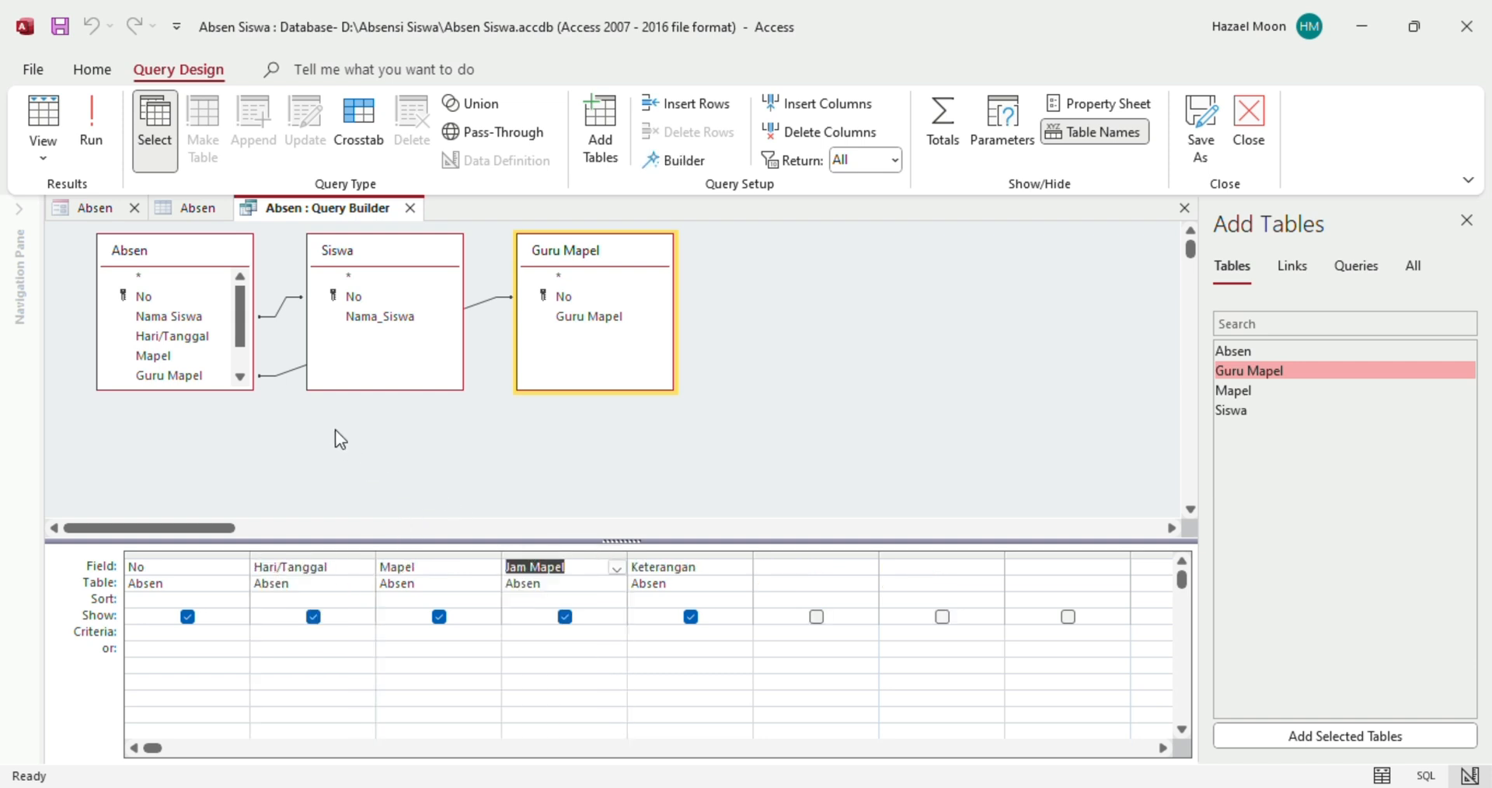
{"action": "left_click", "coordinate": [373, 321]}
{"action": "left_click_drag", "start_coordinate": [372, 321], "coordinate": [253, 565]}
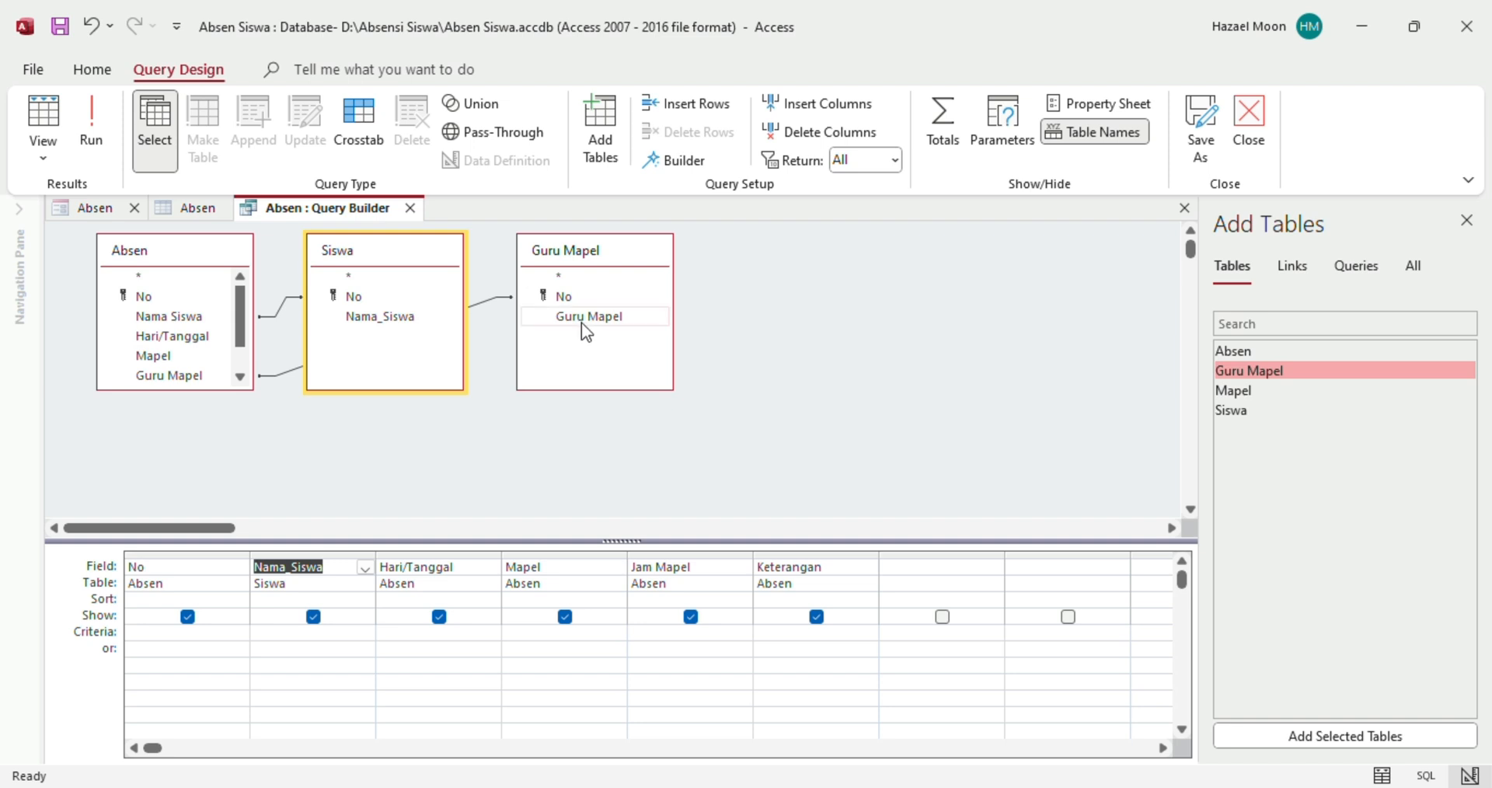
Add the Guru Mapel table's Guru Mapel field and position it between Mapel and Jam Mapel
{"action": "left_click_drag", "start_coordinate": [581, 324], "coordinate": [625, 555]}
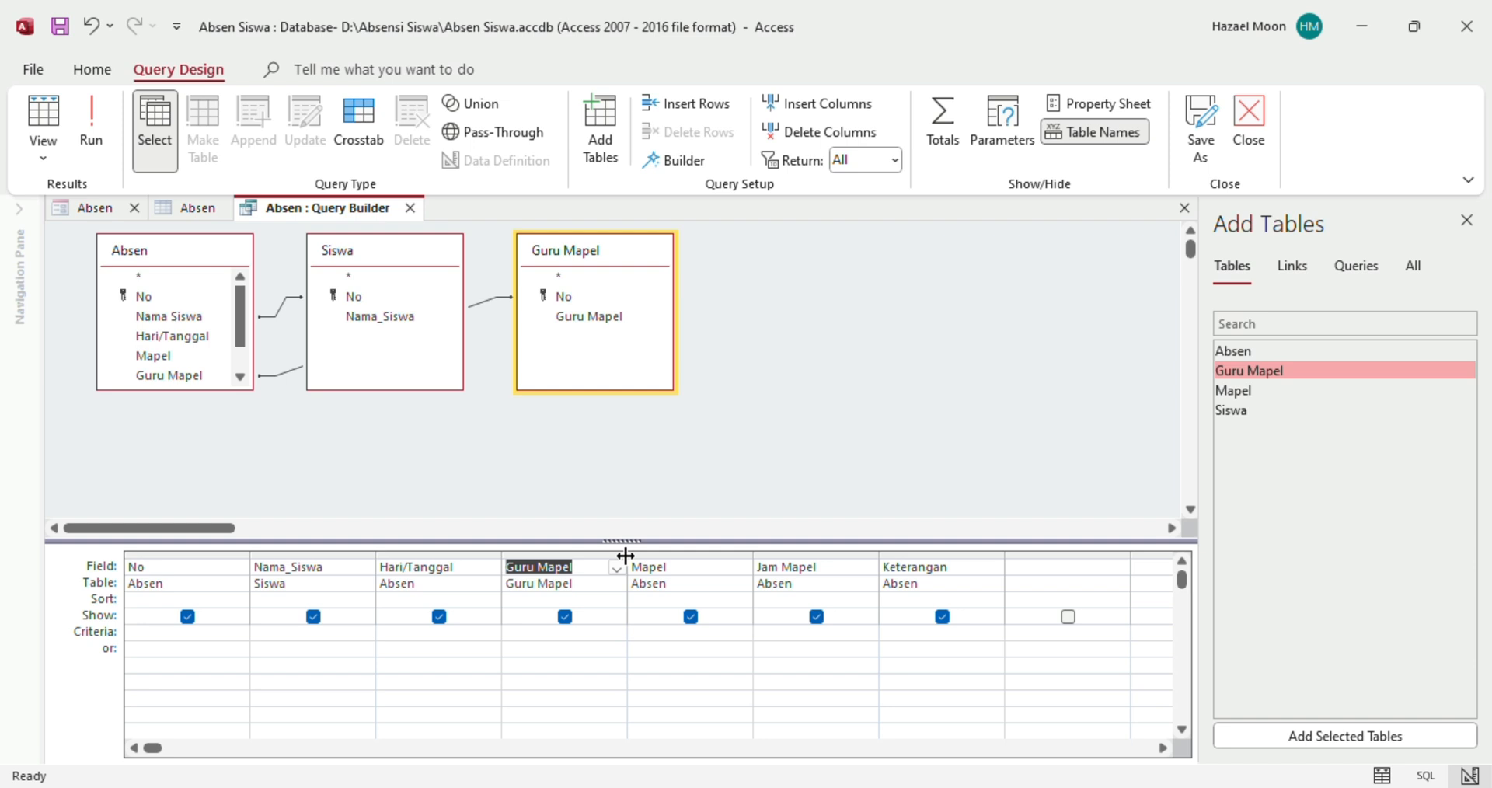
{"action": "left_click", "coordinate": [584, 574]}
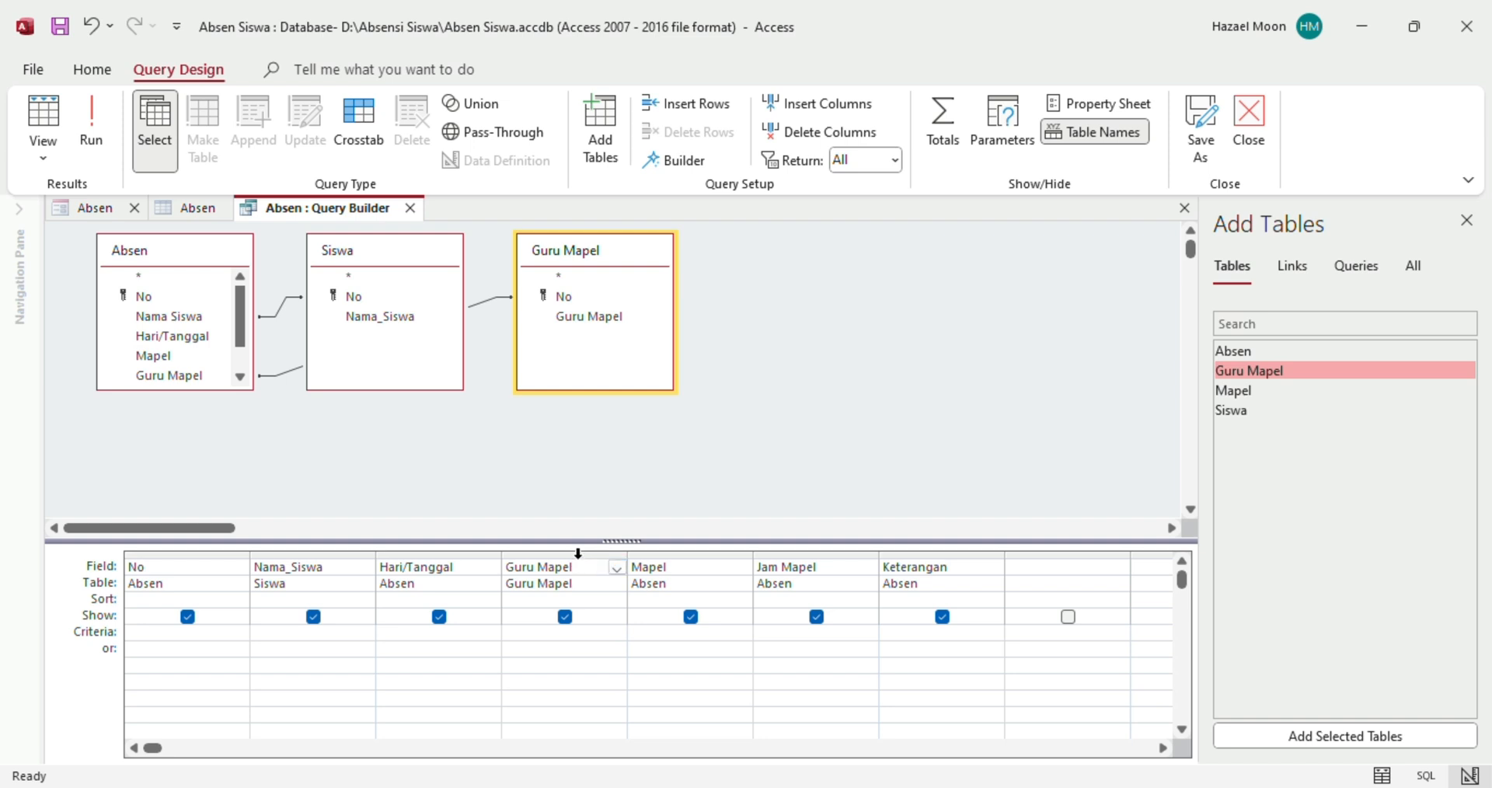
{"action": "left_click", "coordinate": [578, 552]}
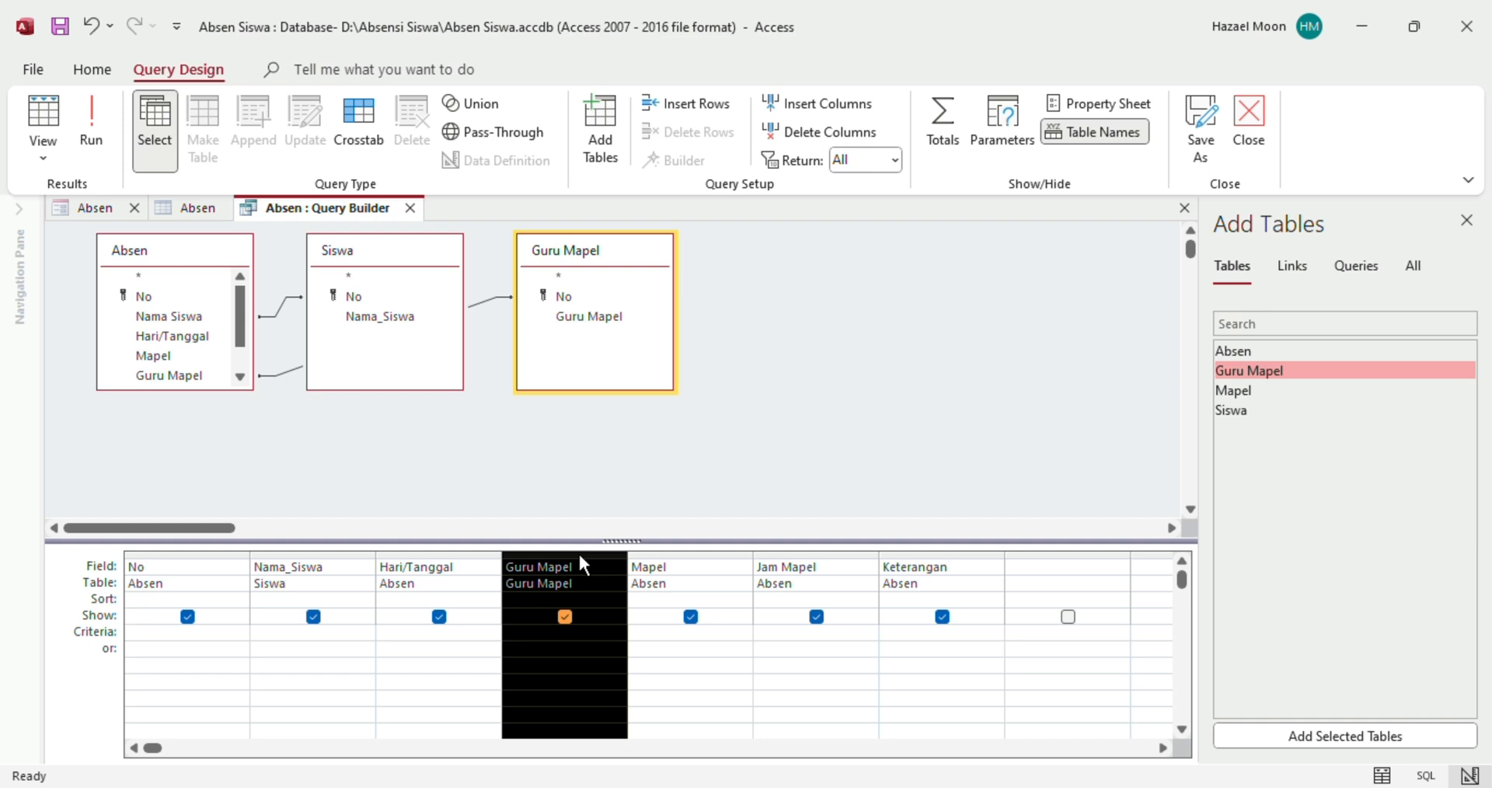
{"action": "left_click_drag", "start_coordinate": [578, 552], "coordinate": [768, 576]}
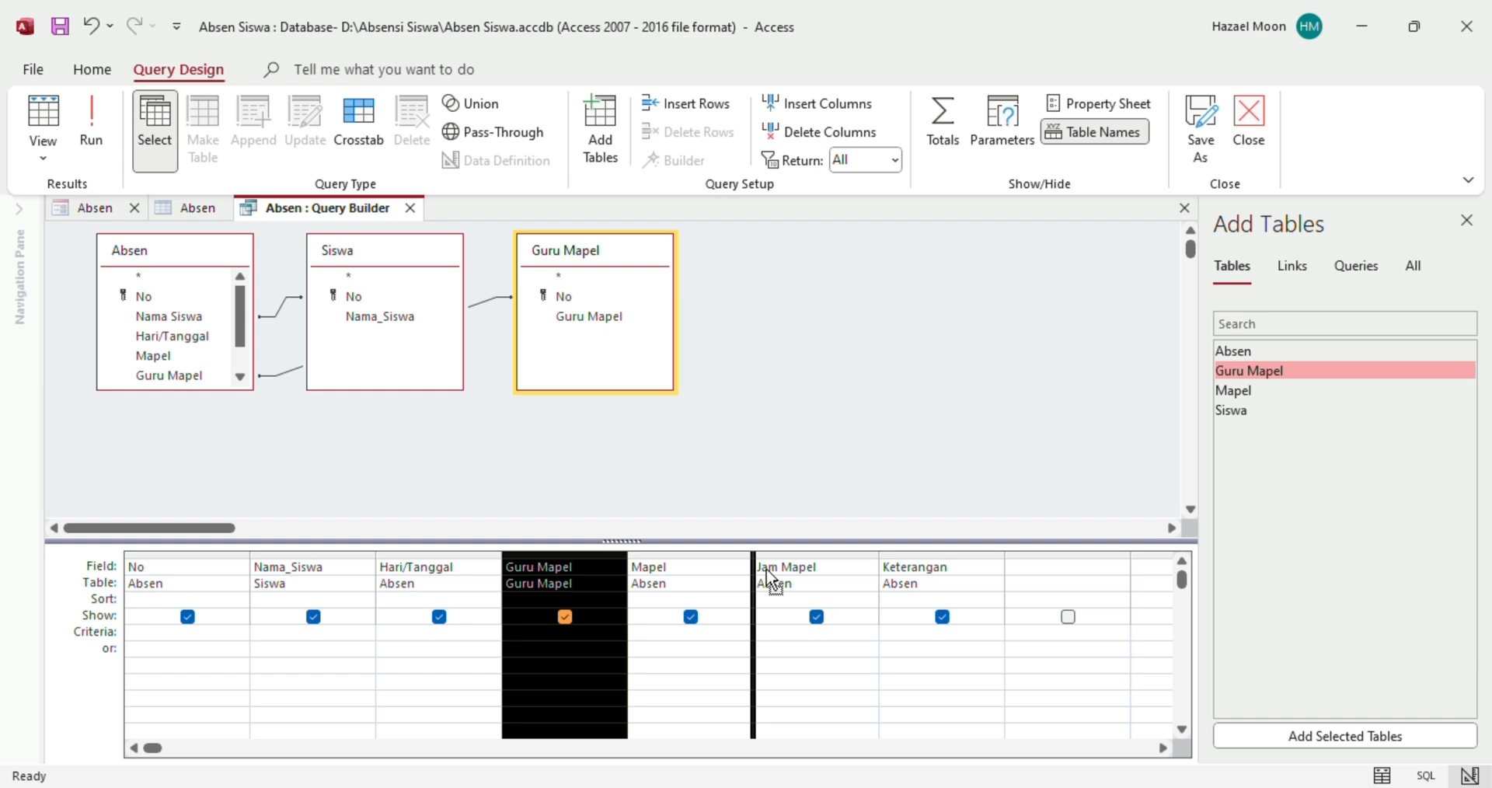
{"action": "left_click_drag", "start_coordinate": [768, 576], "coordinate": [767, 568]}
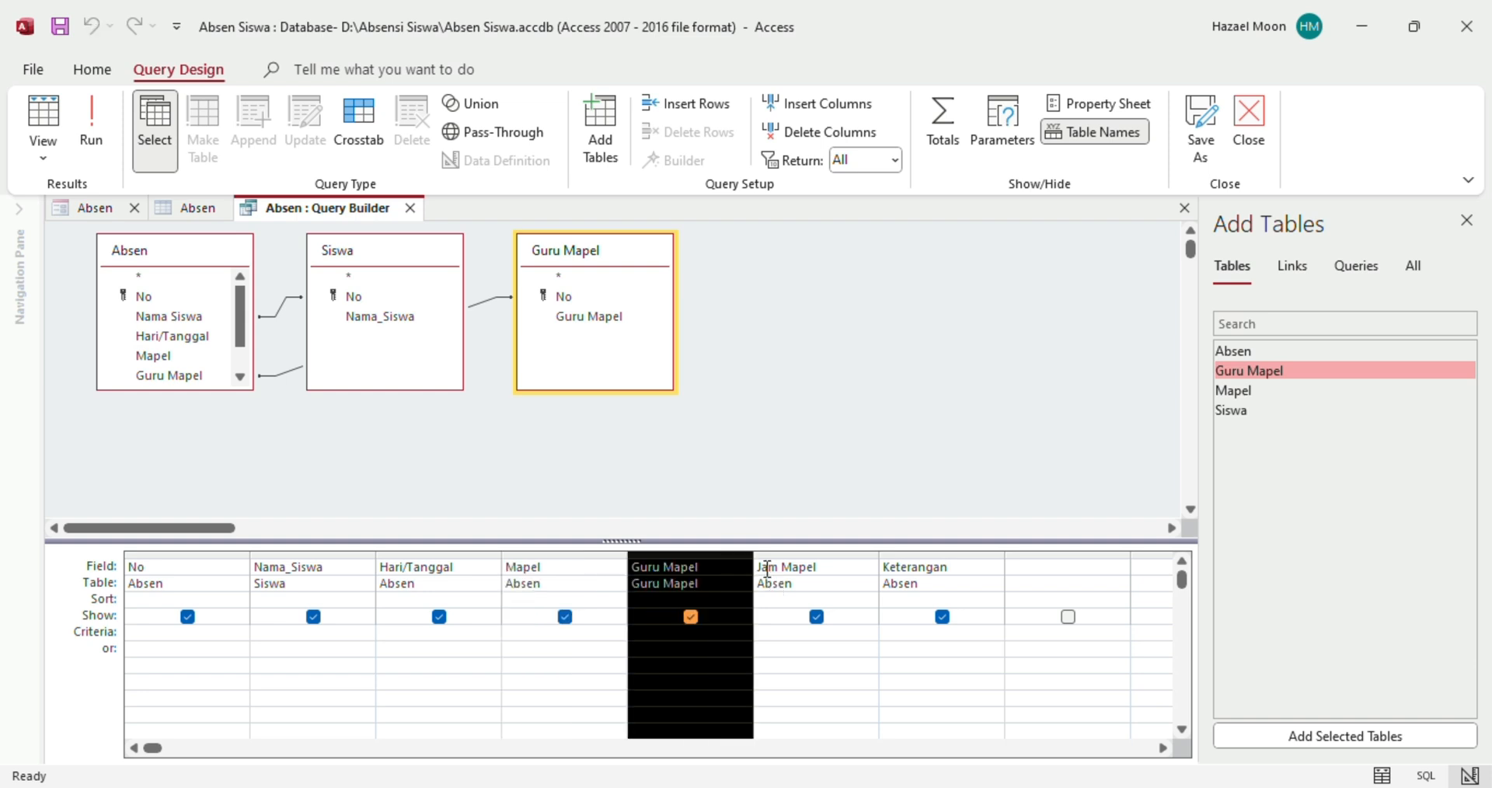
Run the query, widen the Hari/Tanggal, Guru Mapel and Jam Mapel columns, and save it
{"action": "left_click", "coordinate": [103, 142]}
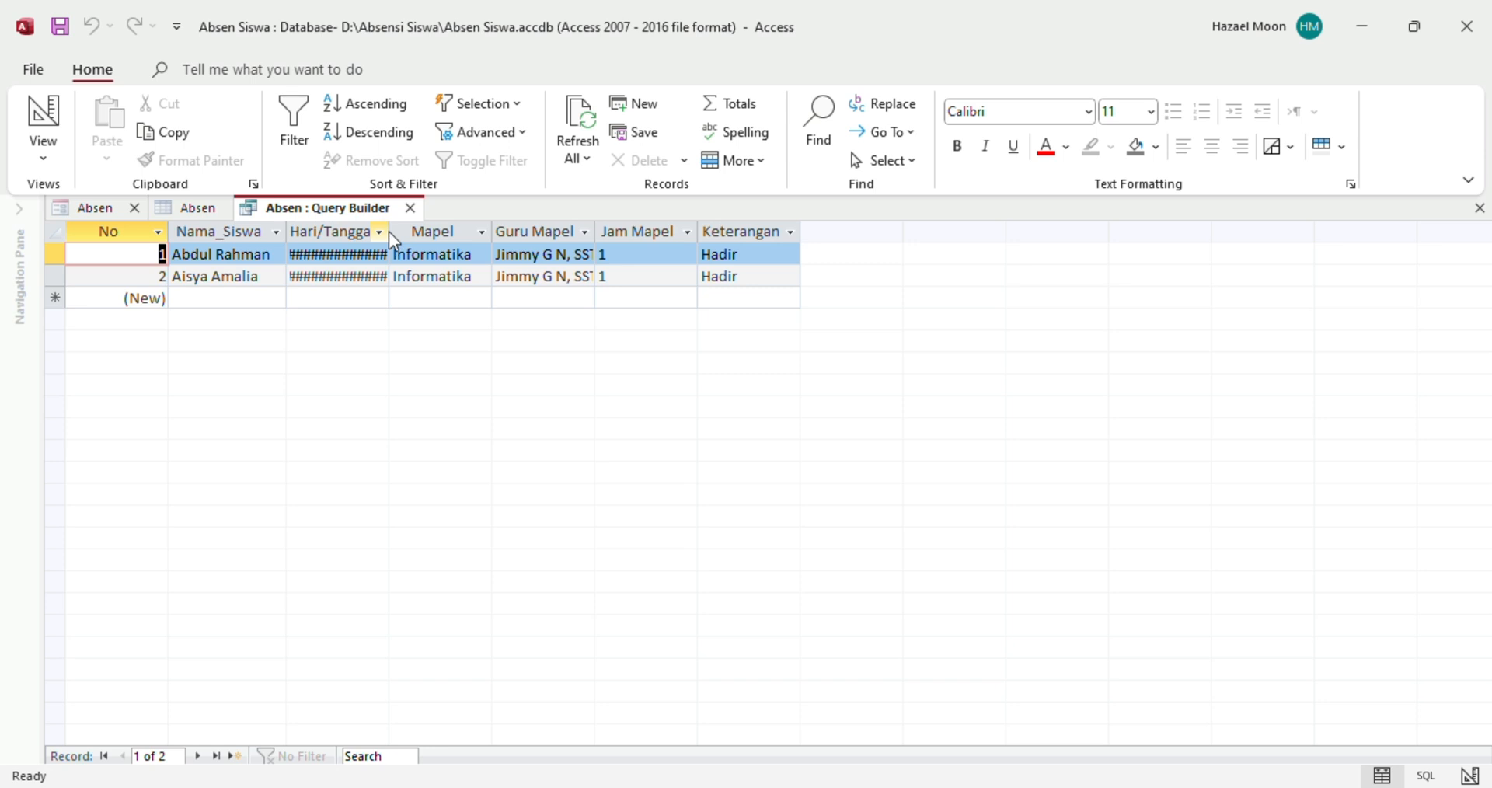
{"action": "left_click", "coordinate": [379, 232]}
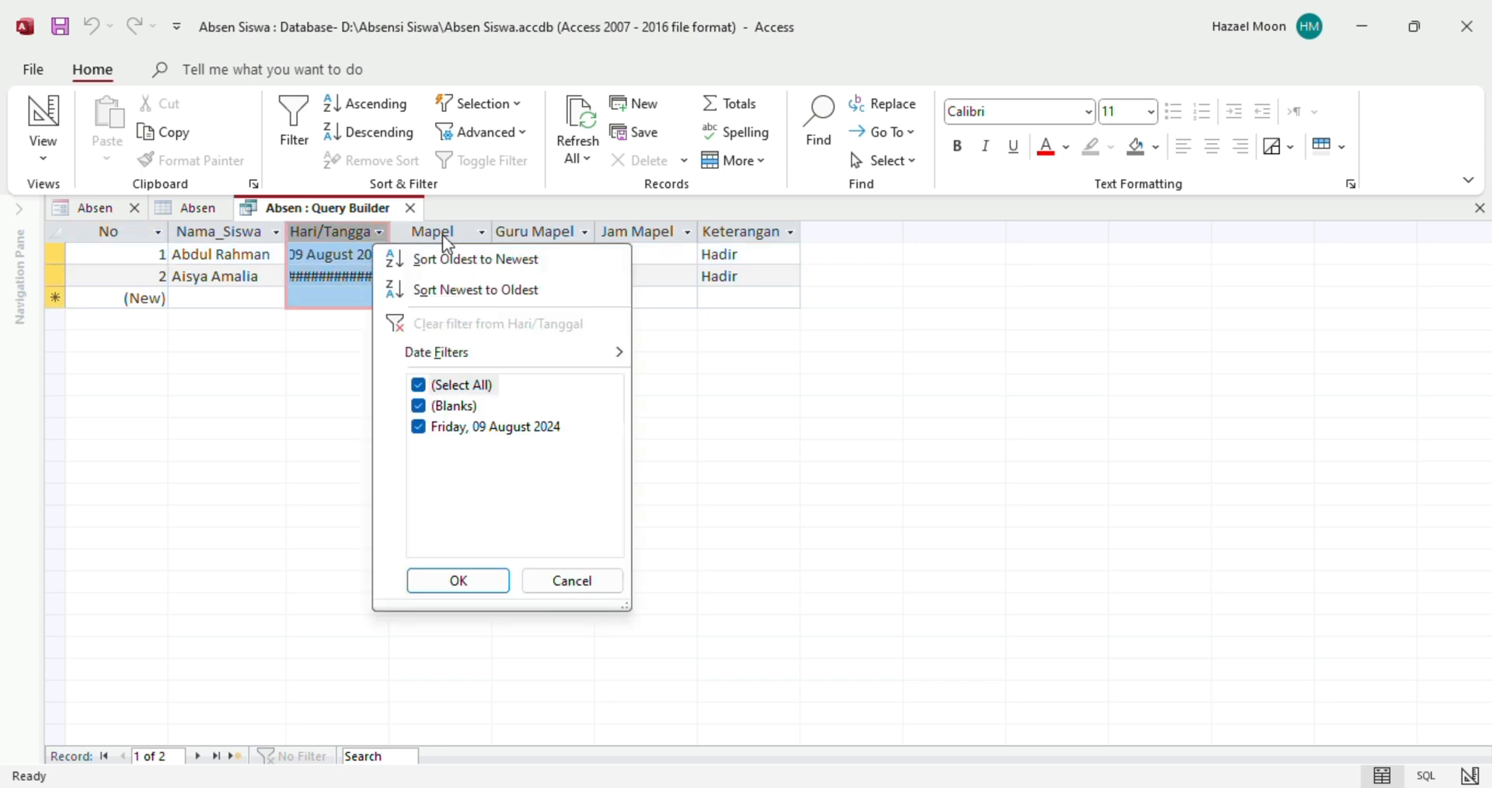
{"action": "left_click", "coordinate": [391, 234]}
{"action": "left_click_drag", "start_coordinate": [391, 231], "coordinate": [476, 235]}
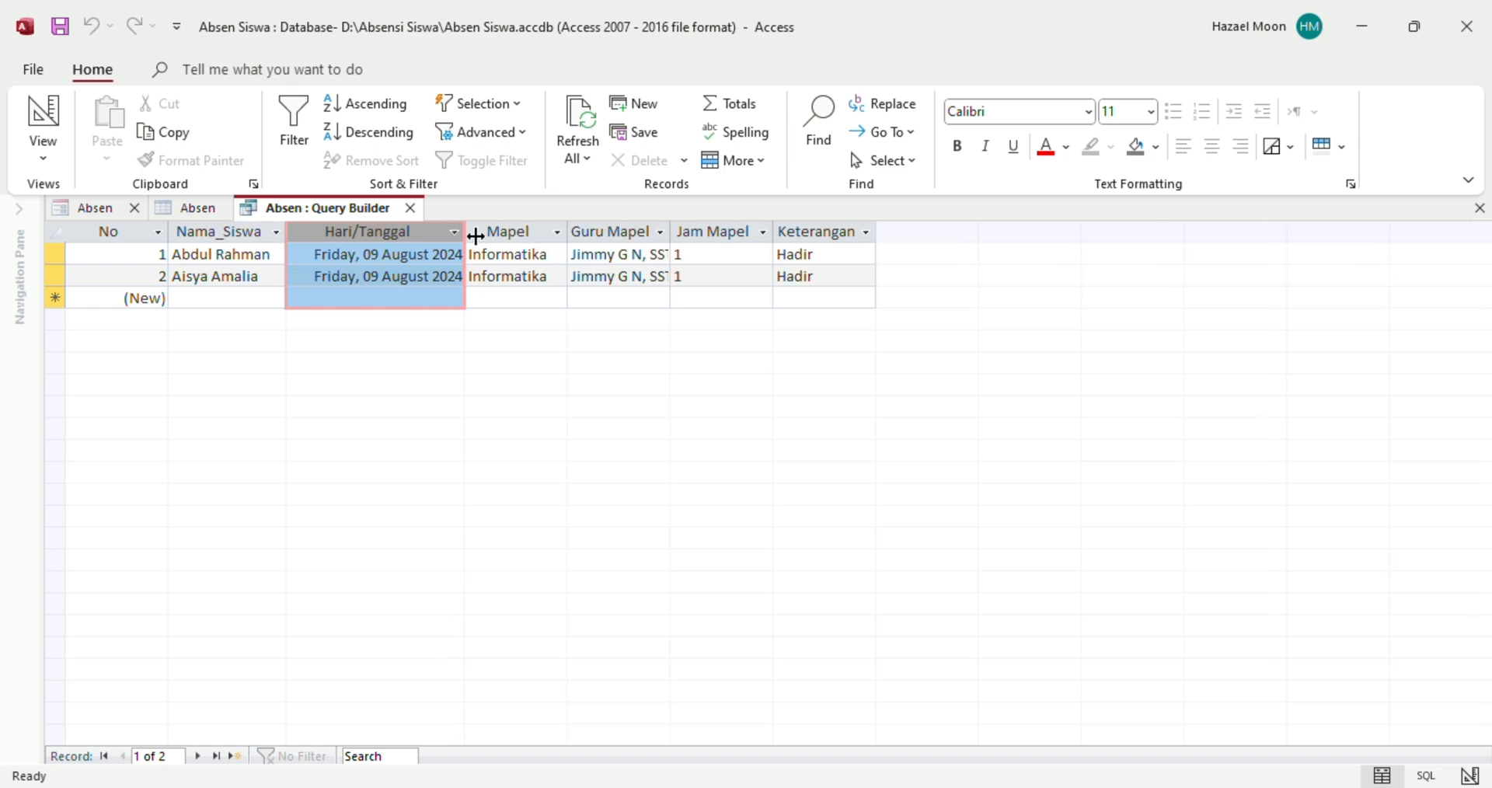
{"action": "left_click_drag", "start_coordinate": [671, 234], "coordinate": [691, 235]}
{"action": "left_click_drag", "start_coordinate": [794, 231], "coordinate": [812, 238]}
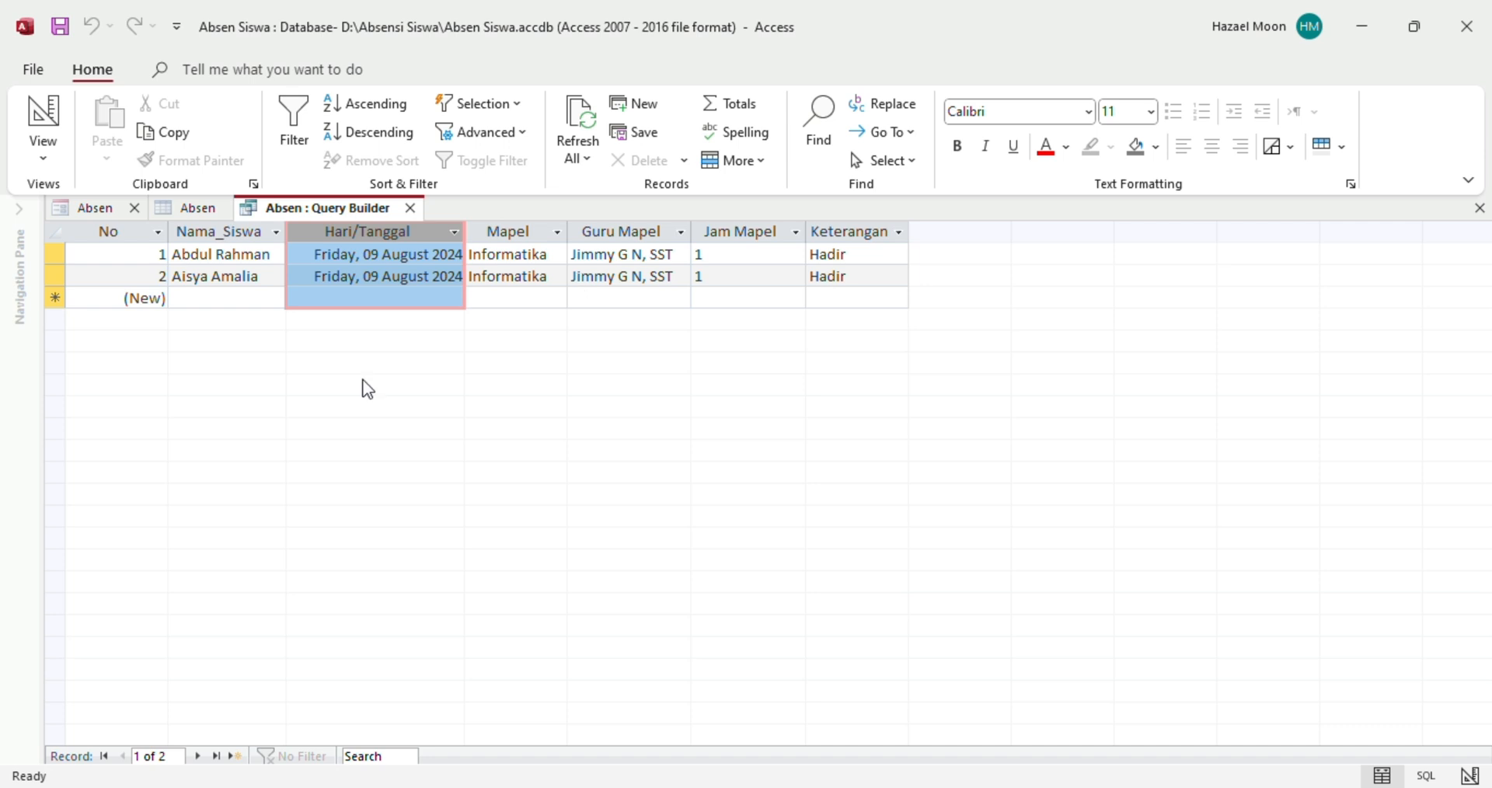
{"action": "left_click", "coordinate": [315, 298]}
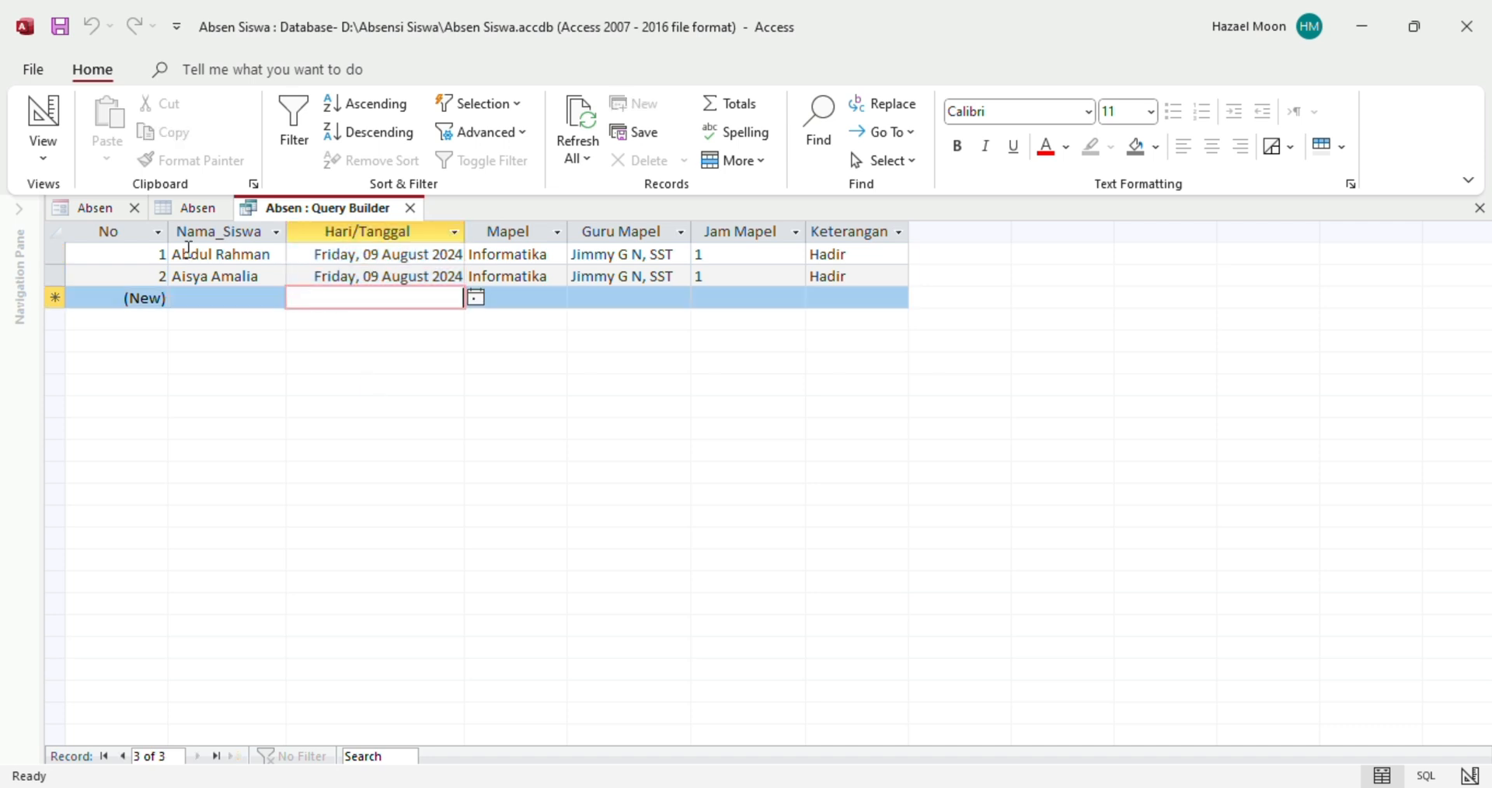
{"action": "right_click", "coordinate": [310, 211]}
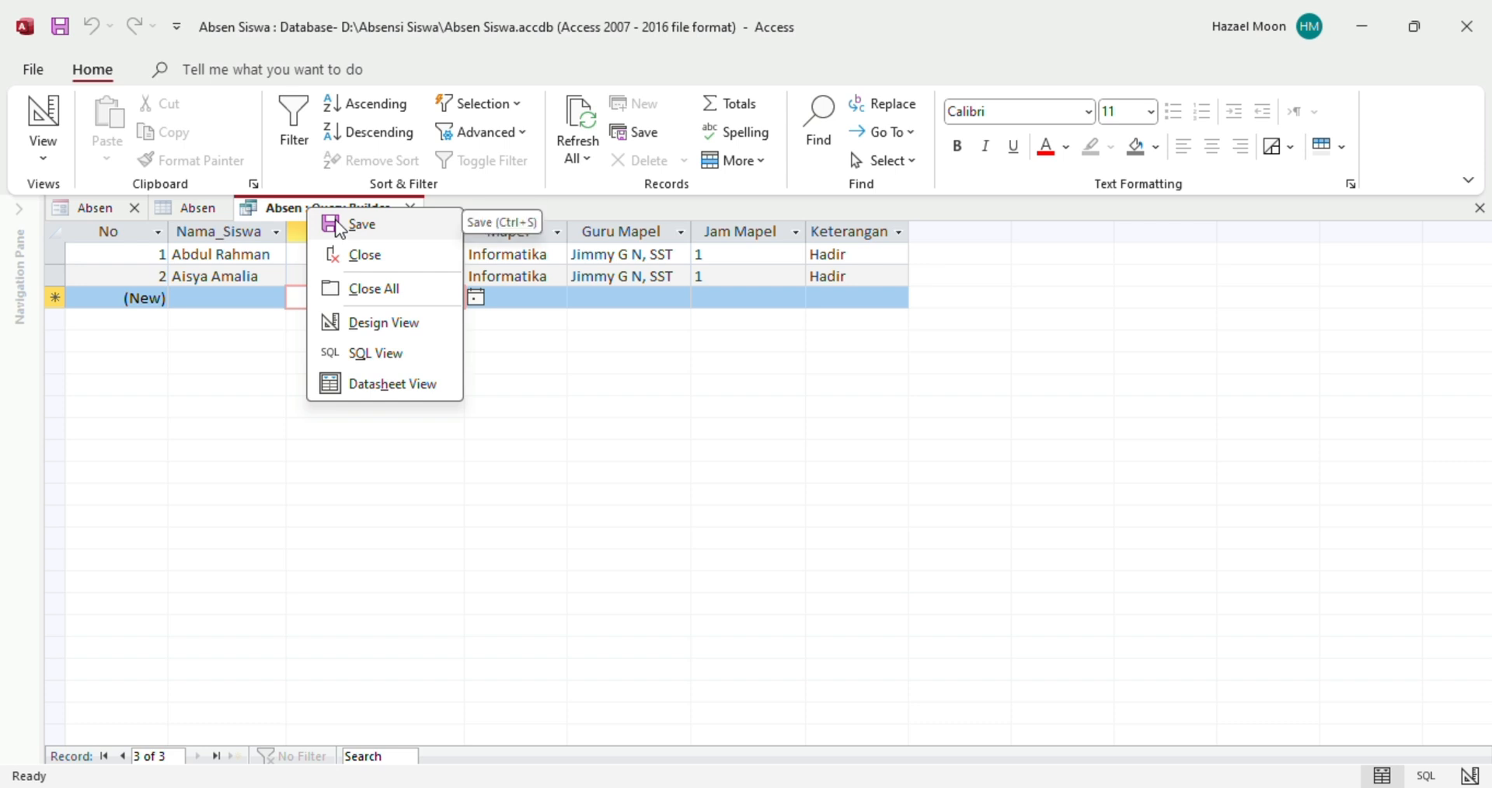
{"action": "left_click", "coordinate": [339, 227]}
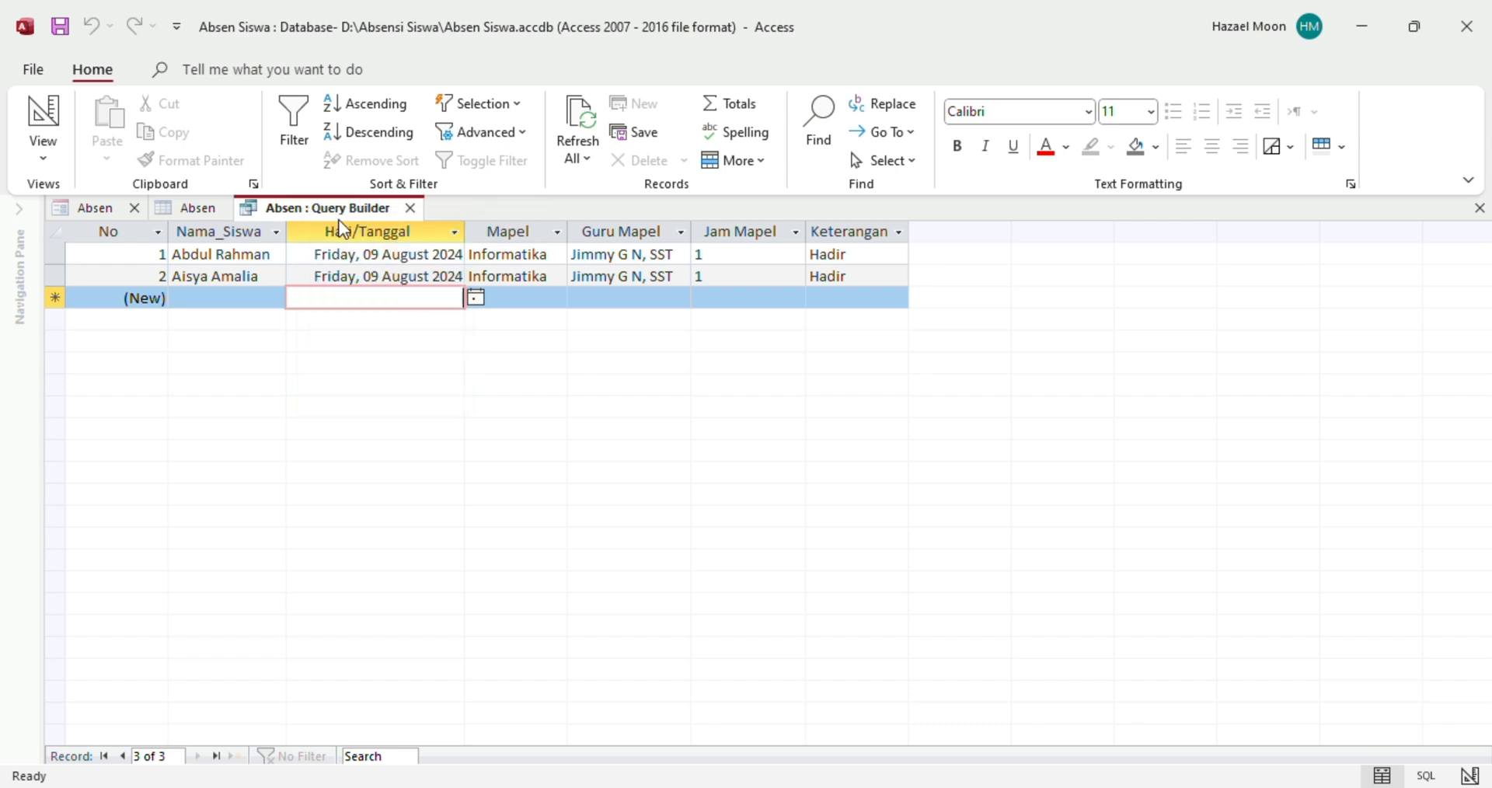
Close the Query Builder and view Absen in Form View with both records listed
{"action": "left_click", "coordinate": [409, 208]}
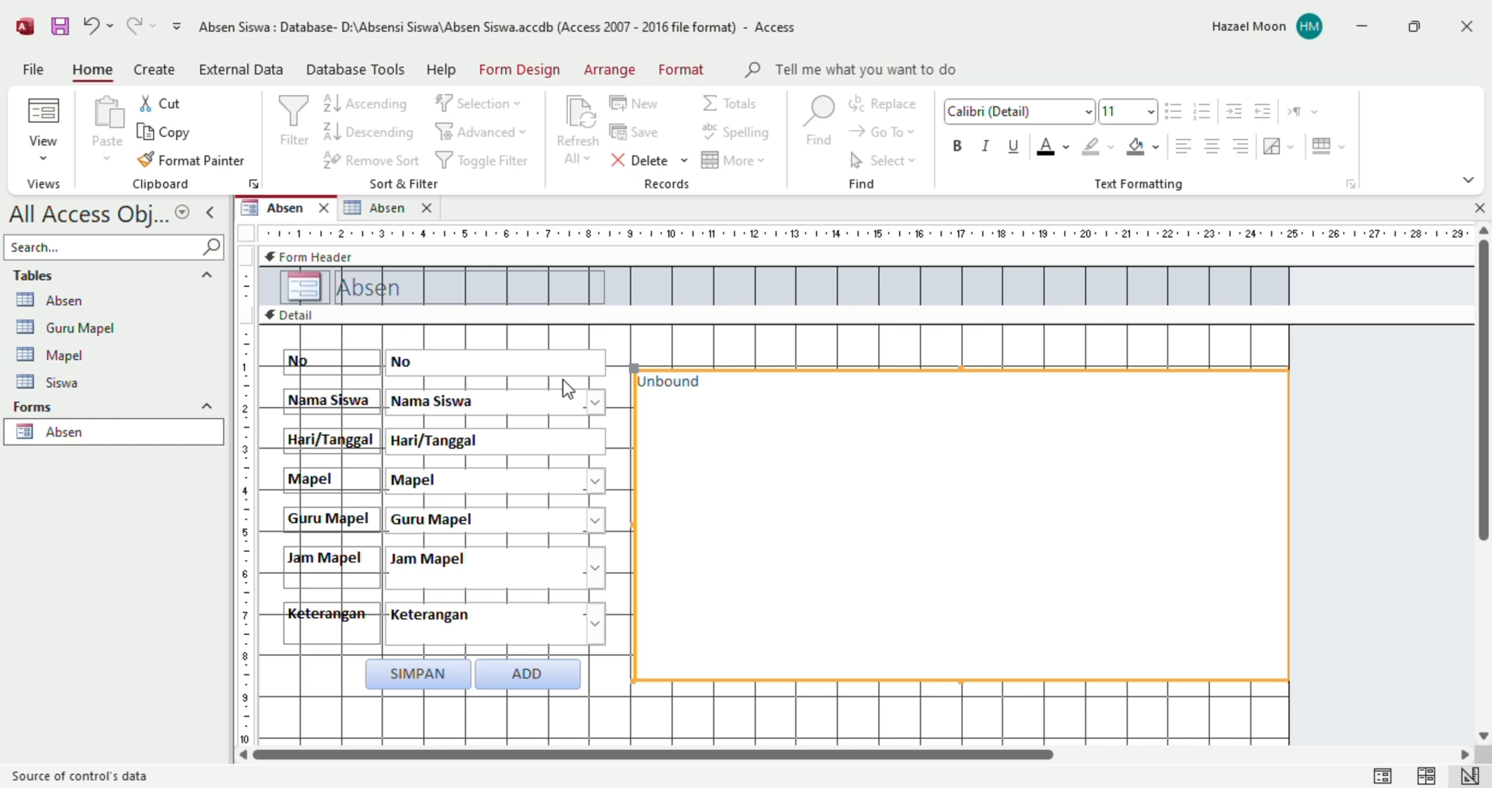
{"action": "left_click", "coordinate": [44, 160]}
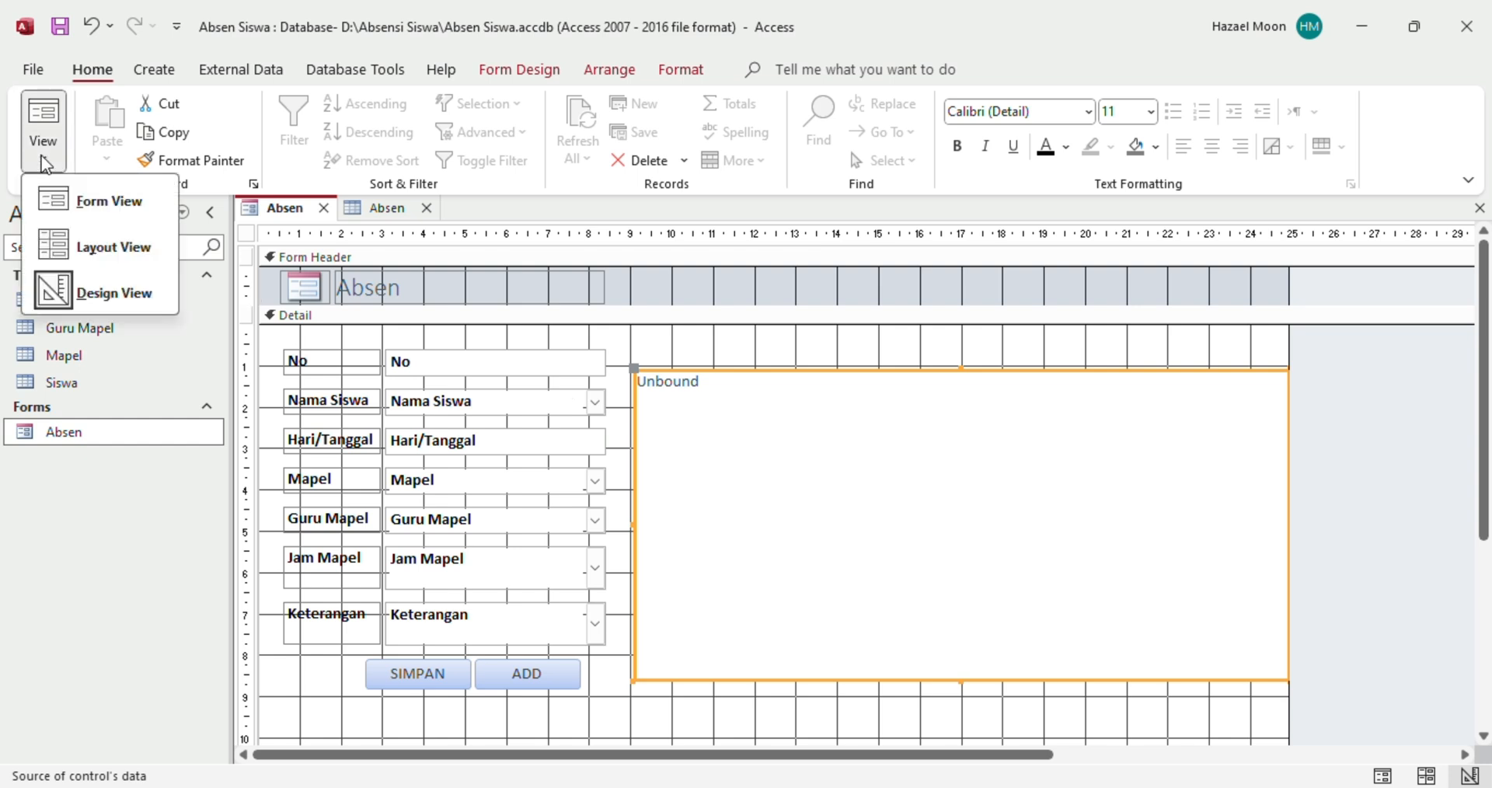
{"action": "left_click", "coordinate": [44, 163]}
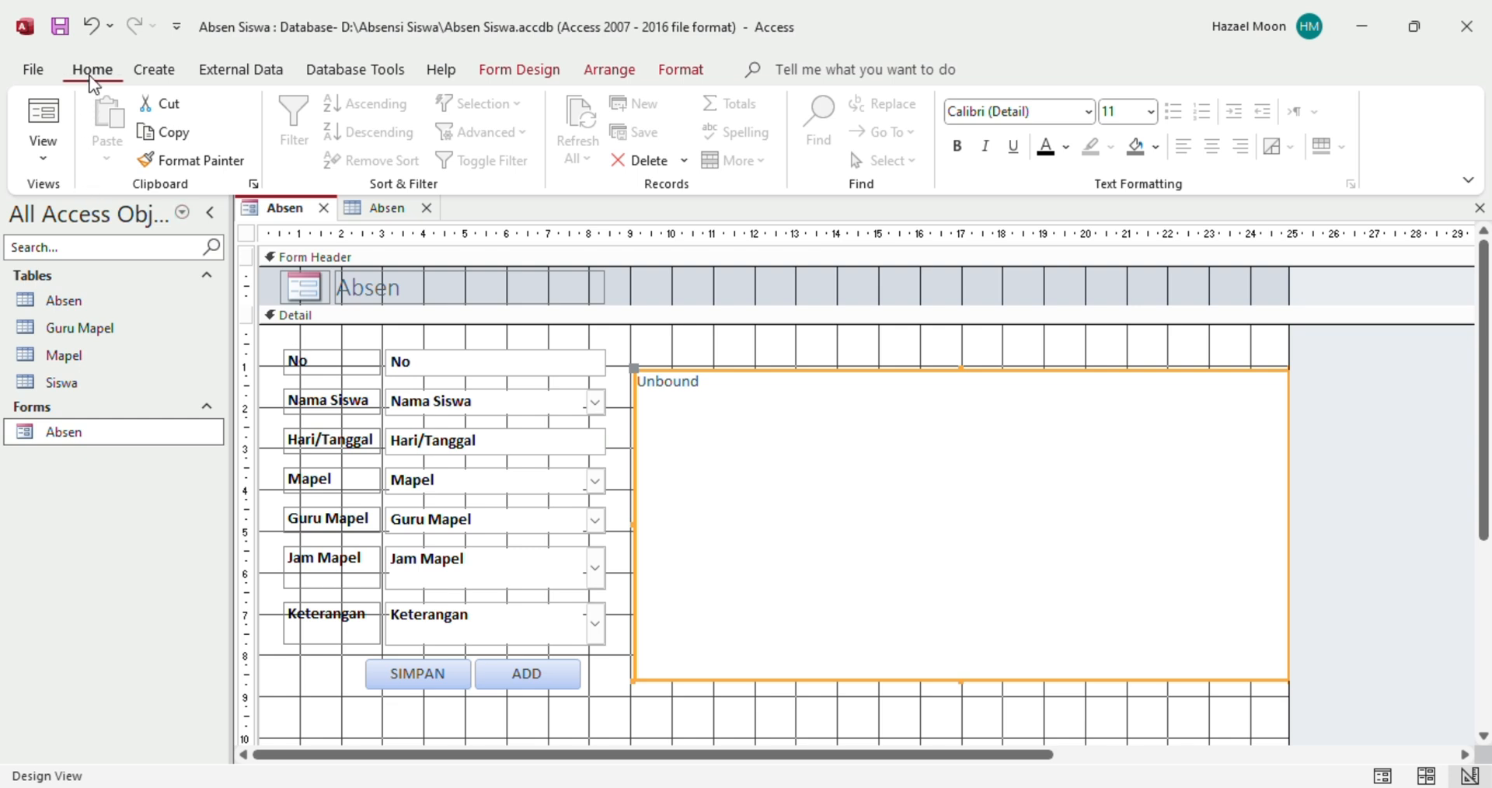
{"action": "left_click", "coordinate": [55, 156]}
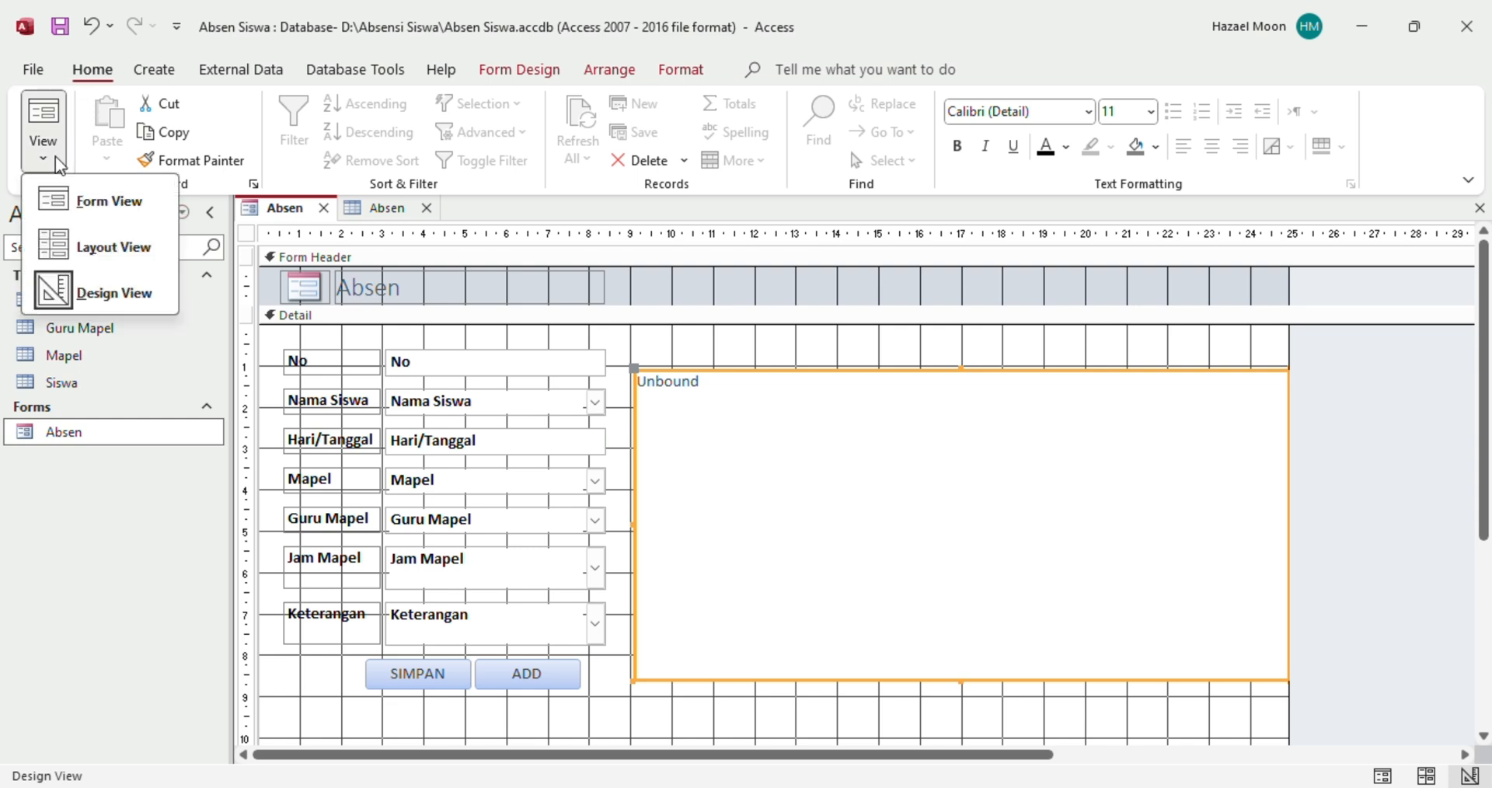
{"action": "left_click", "coordinate": [104, 203]}
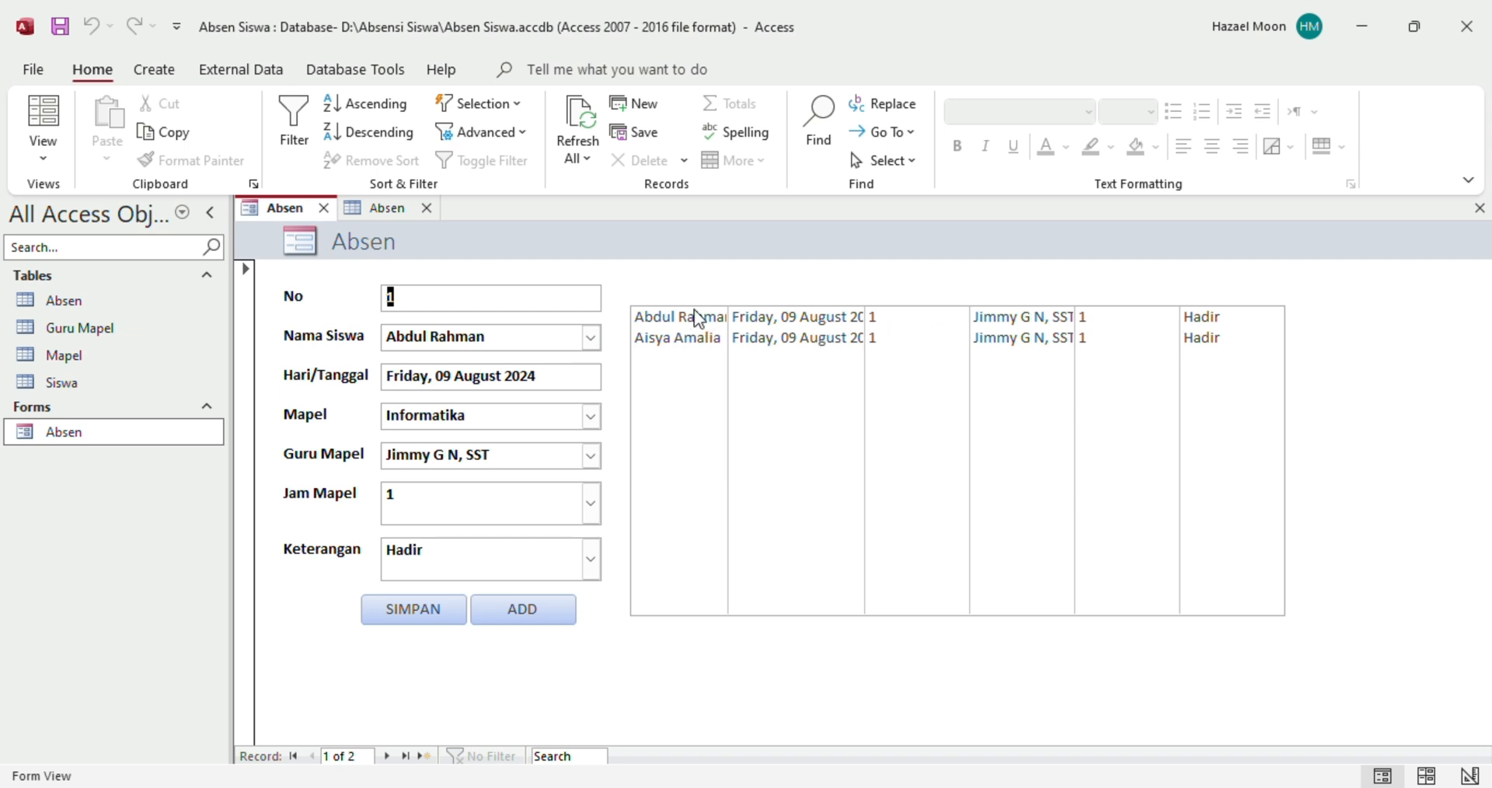
Back in Design View, set list box List27's Column Heads property to Yes on the Format tab
{"action": "left_click", "coordinate": [44, 157]}
{"action": "left_click", "coordinate": [115, 293]}
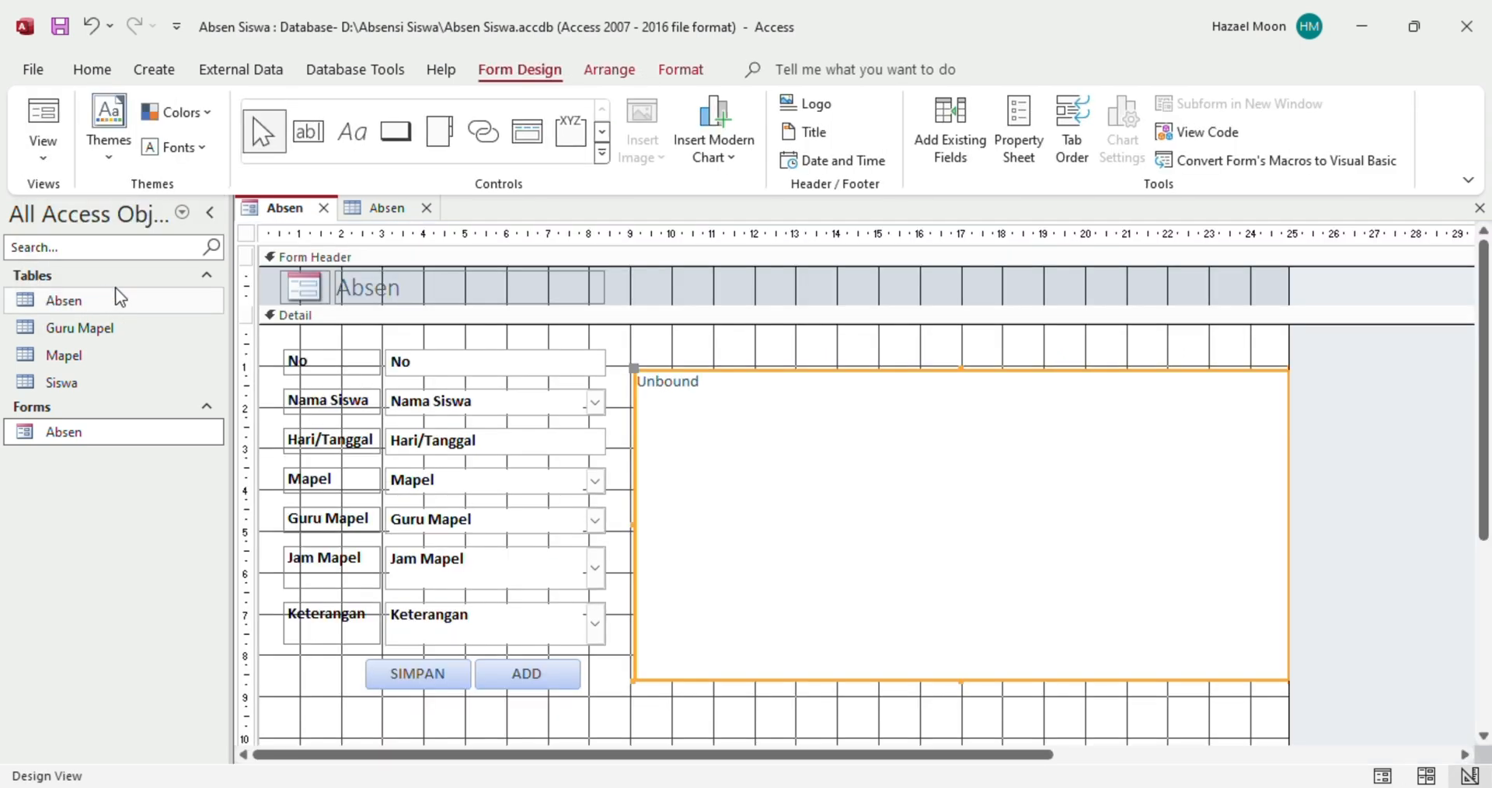
{"action": "left_click", "coordinate": [1029, 160]}
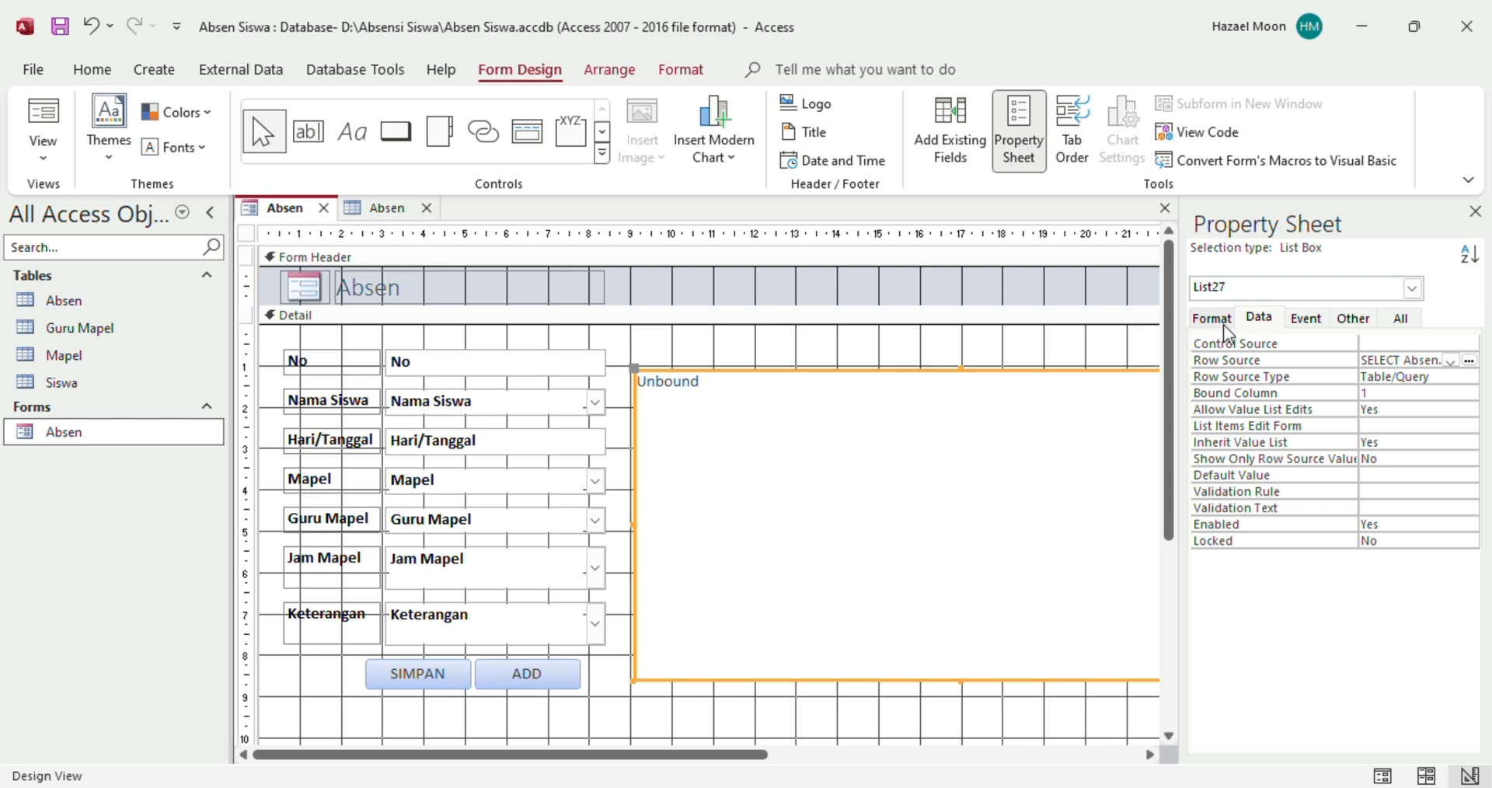
{"action": "left_click", "coordinate": [1305, 319]}
{"action": "left_click", "coordinate": [1228, 320]}
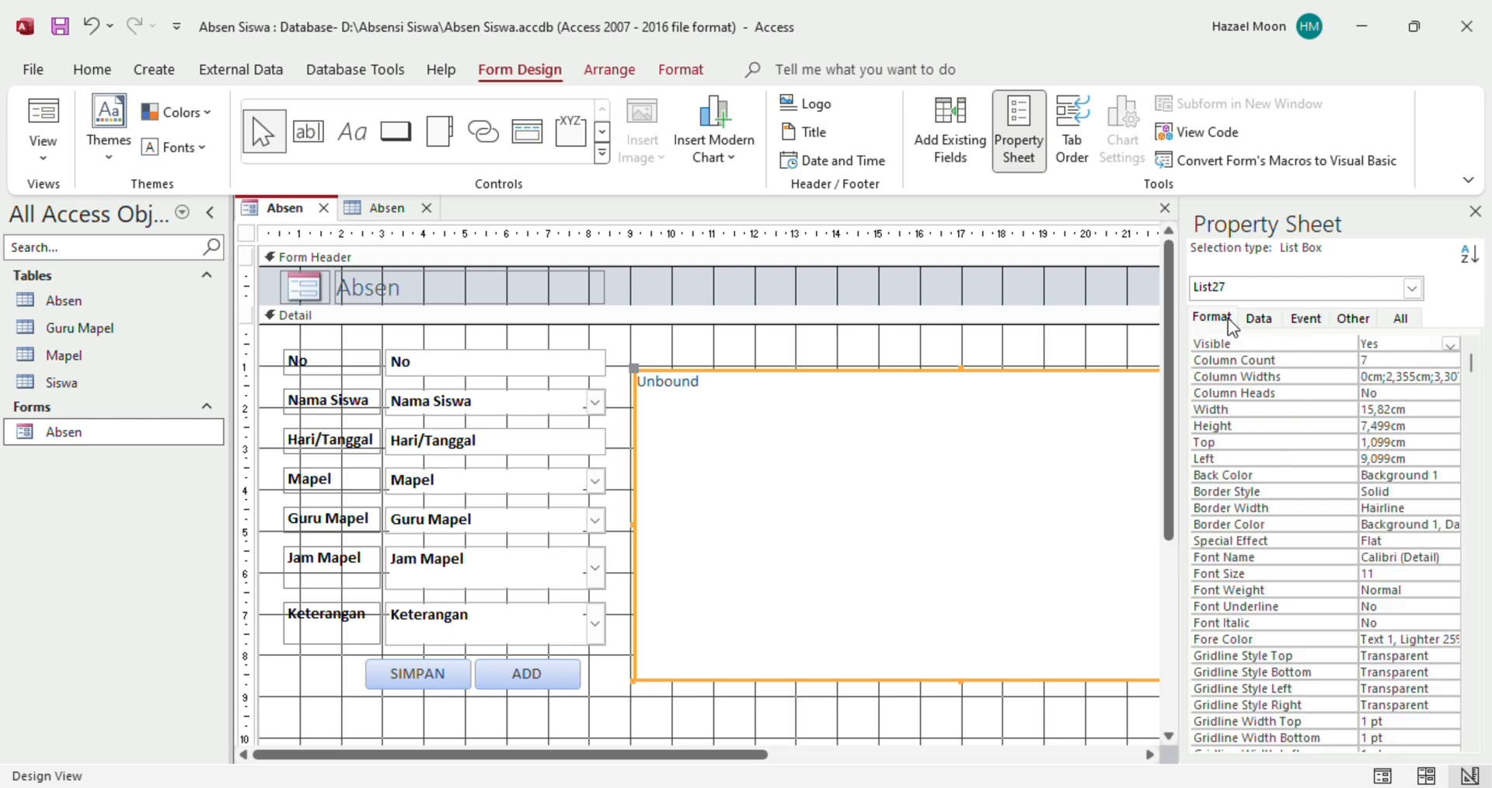
{"action": "left_click", "coordinate": [1226, 394]}
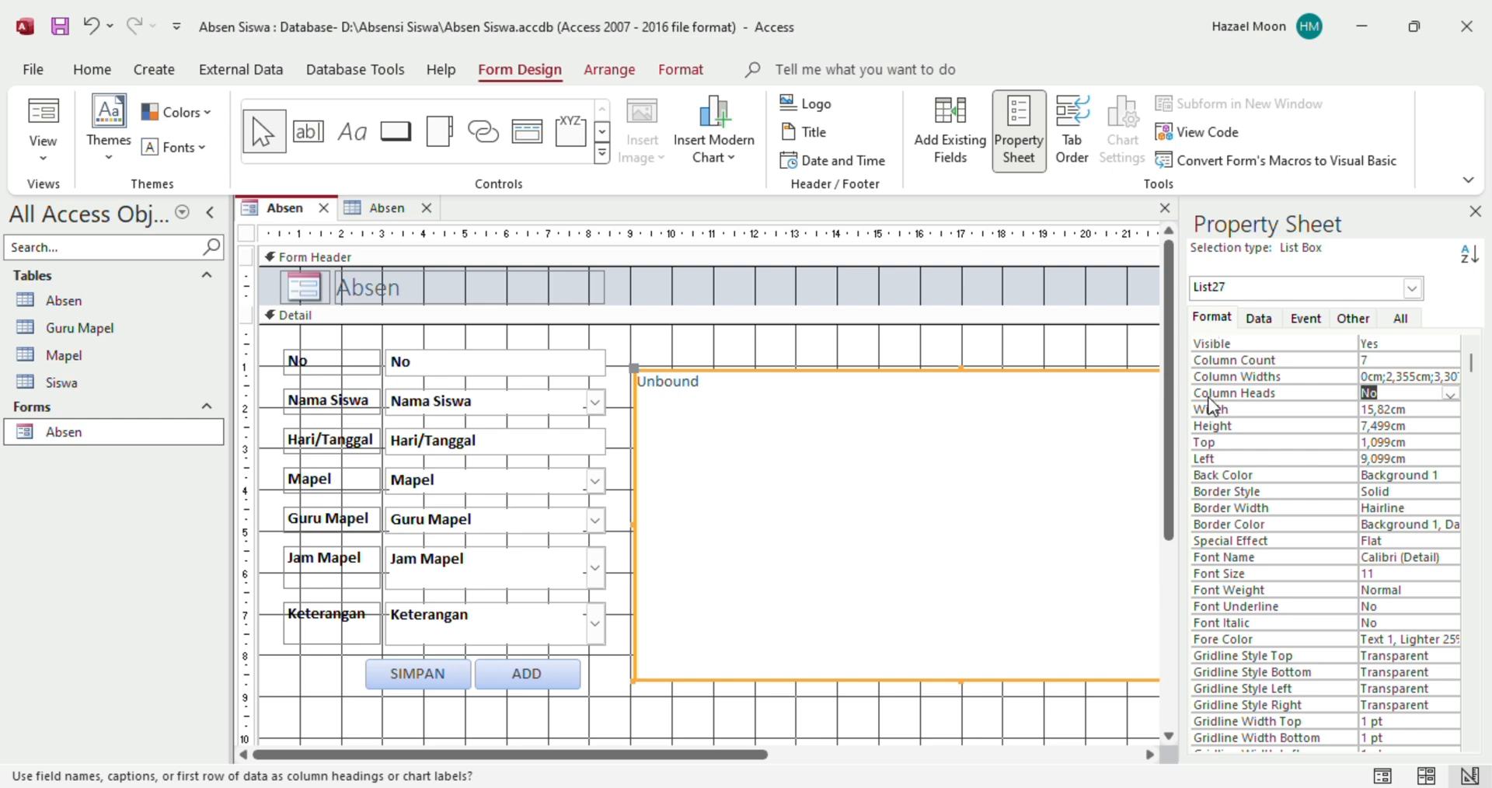
{"action": "left_click", "coordinate": [1379, 394]}
{"action": "left_click", "coordinate": [1448, 397]}
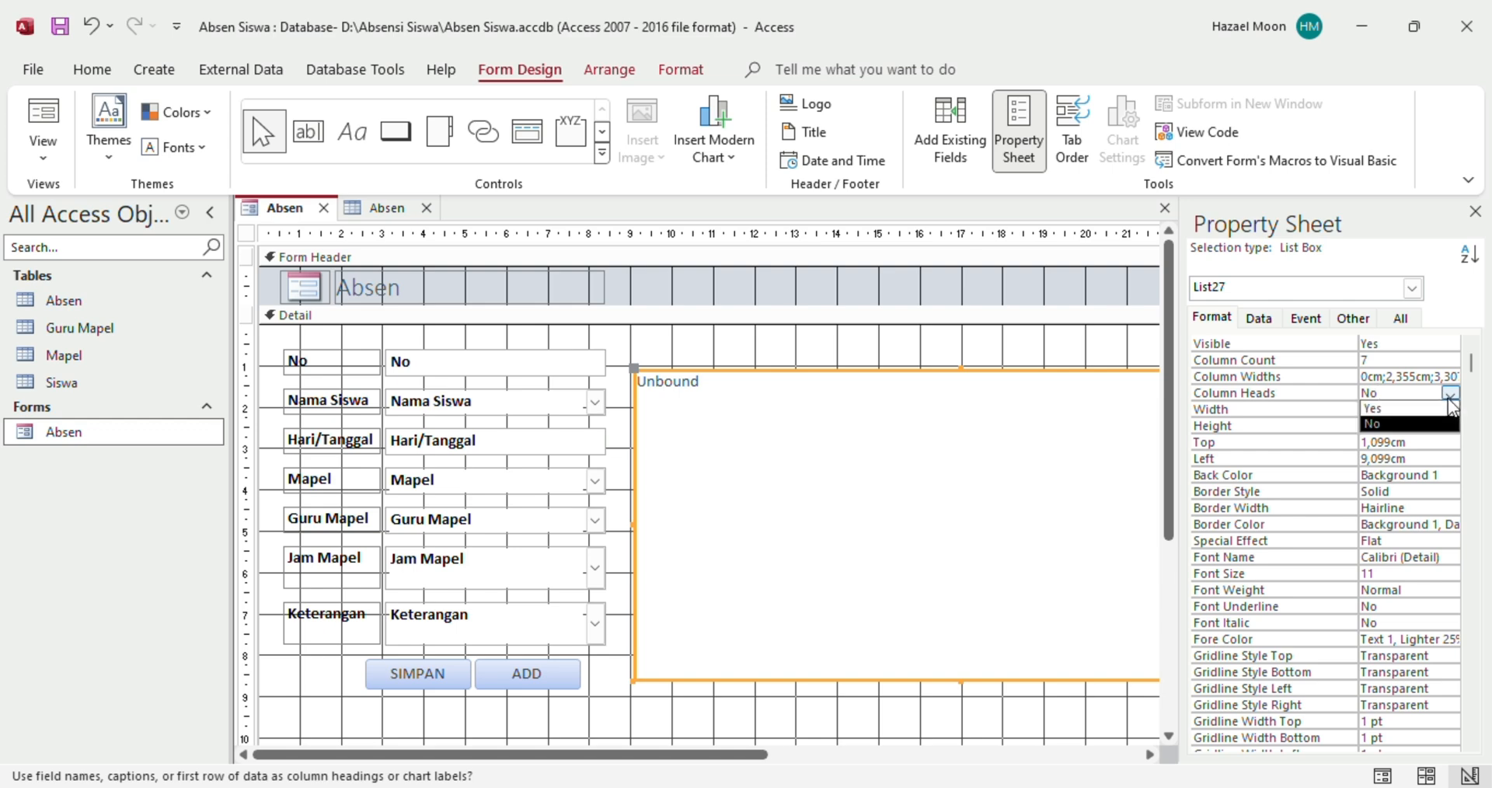
{"action": "left_click", "coordinate": [1398, 408]}
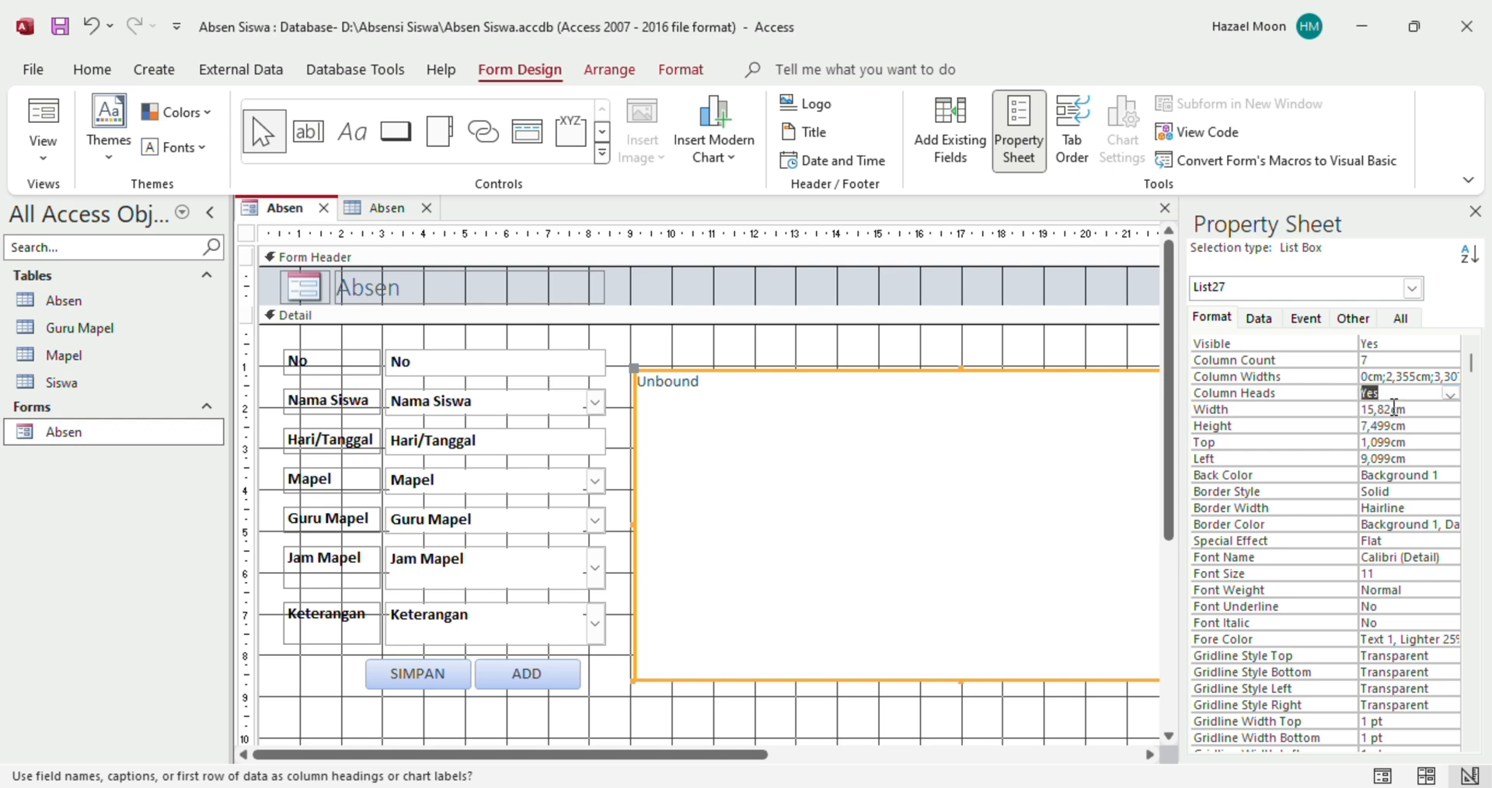
{"action": "left_click", "coordinate": [58, 151]}
{"action": "left_click", "coordinate": [72, 200]}
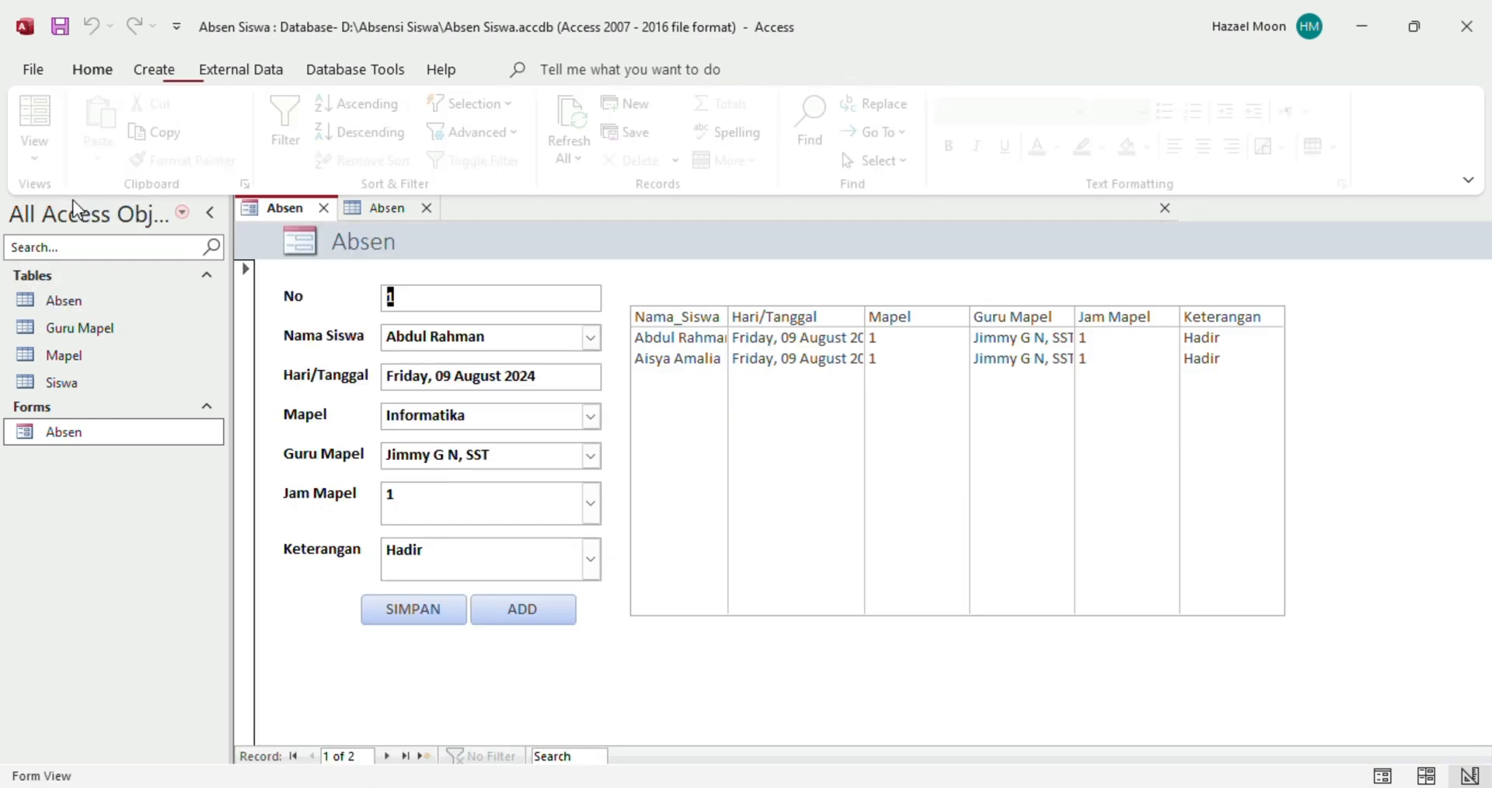
{"action": "left_click", "coordinate": [774, 336]}
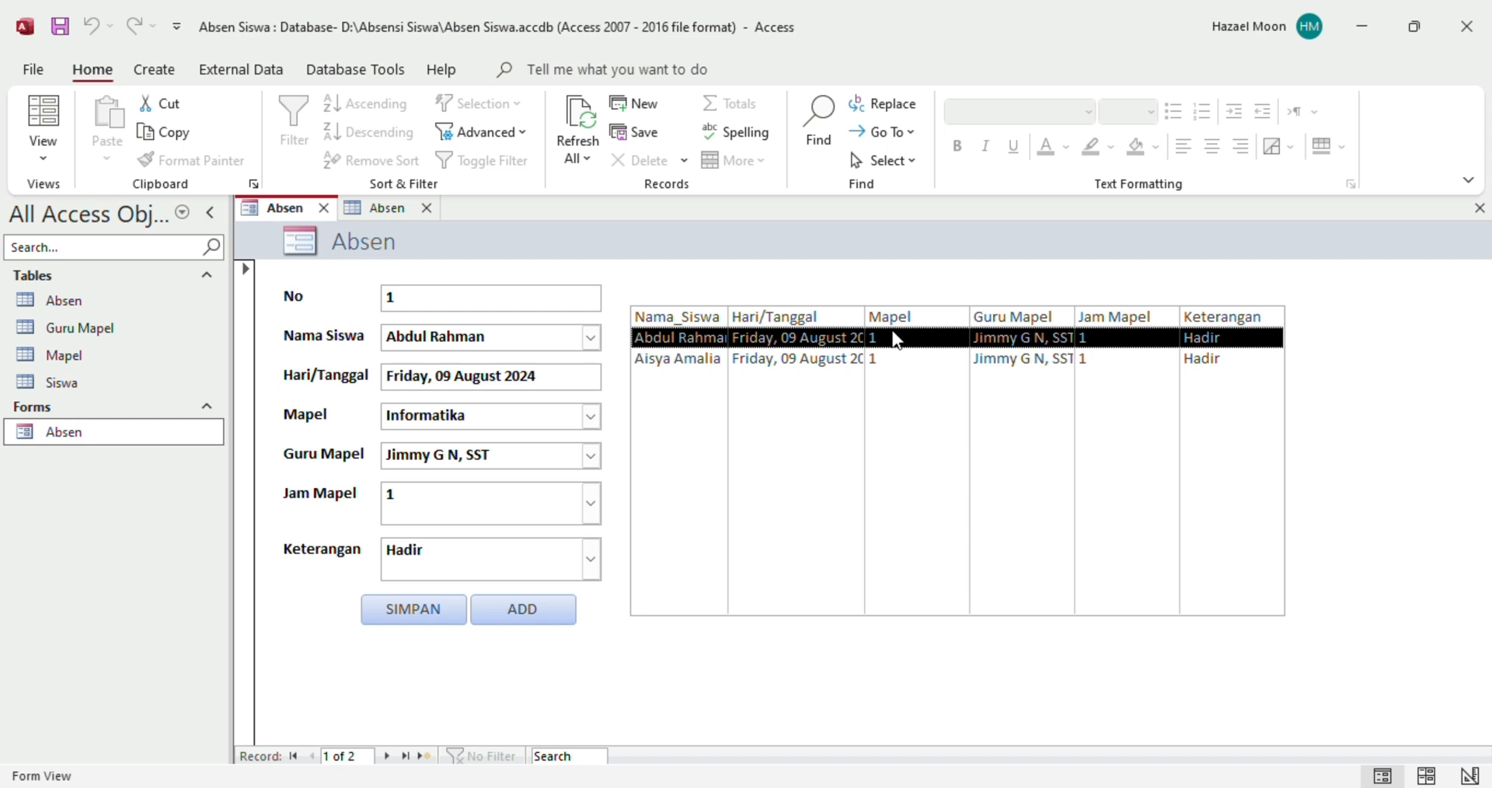
Return to Design View and open List27's Row Source query in the Query Builder
{"action": "left_click", "coordinate": [50, 160]}
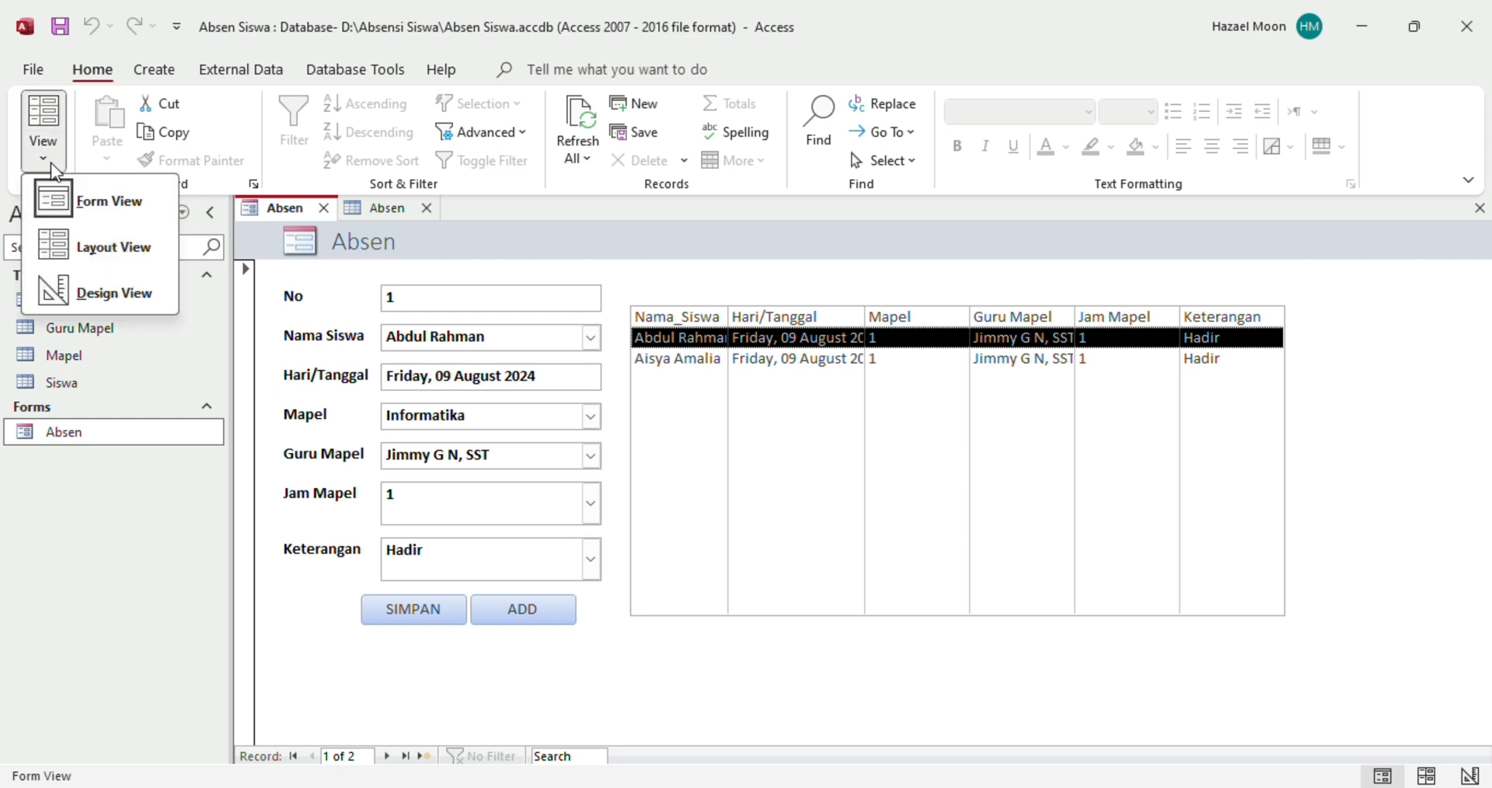
{"action": "left_click", "coordinate": [94, 286]}
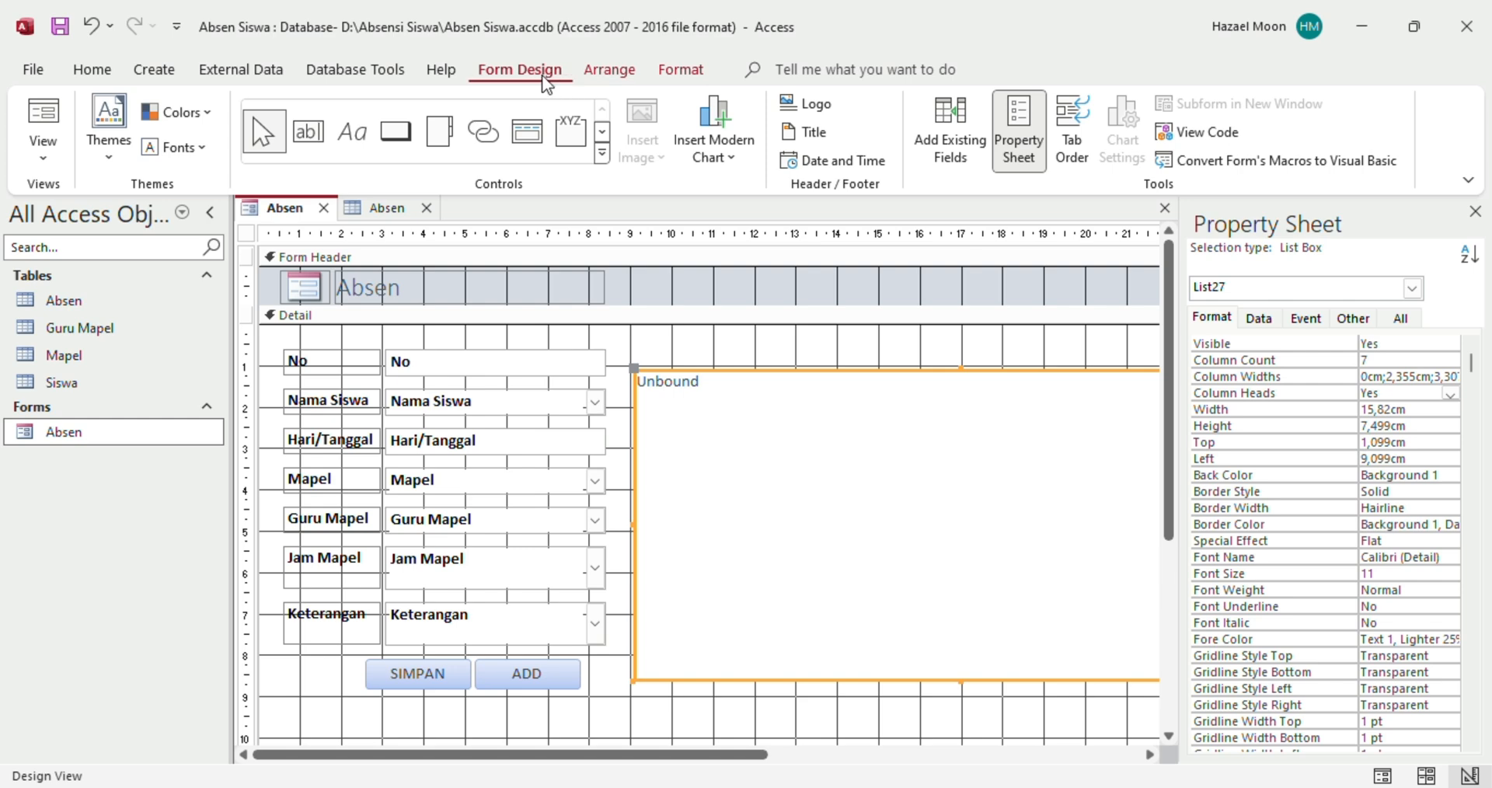
{"action": "left_click", "coordinate": [1020, 162]}
{"action": "left_click", "coordinate": [1020, 160]}
{"action": "left_click", "coordinate": [1259, 320]}
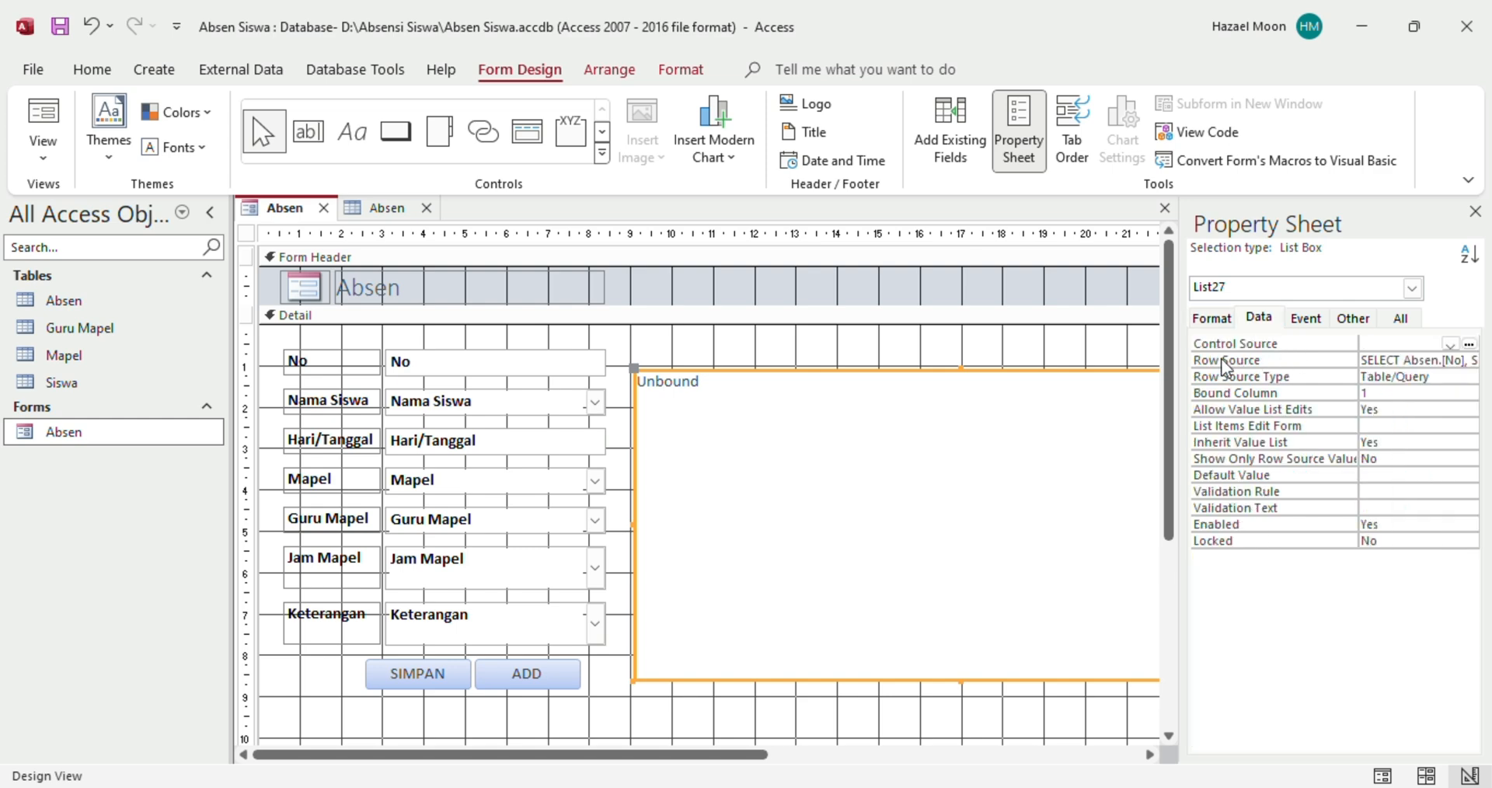
{"action": "left_click", "coordinate": [1439, 362]}
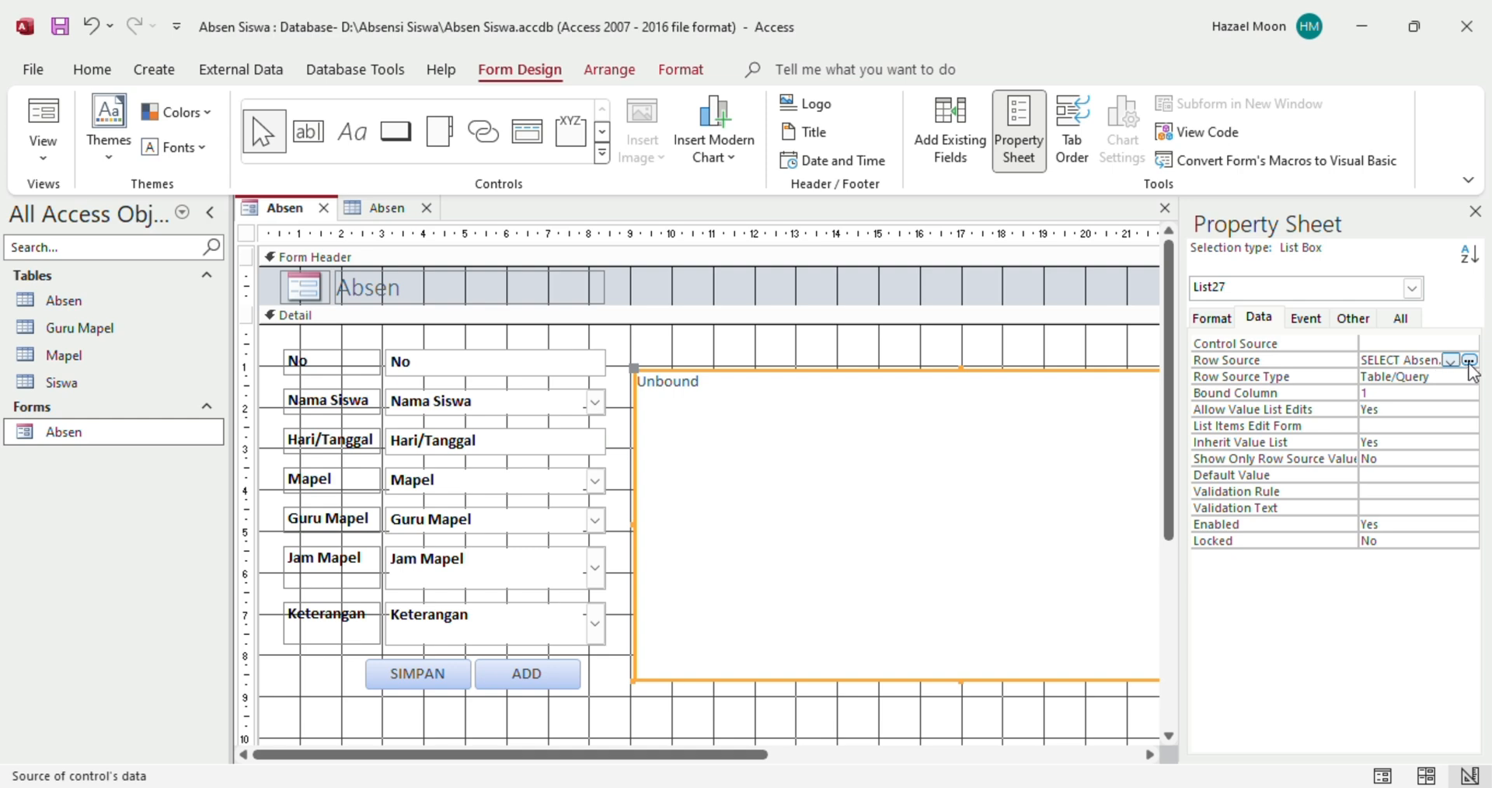
{"action": "left_click", "coordinate": [1469, 361]}
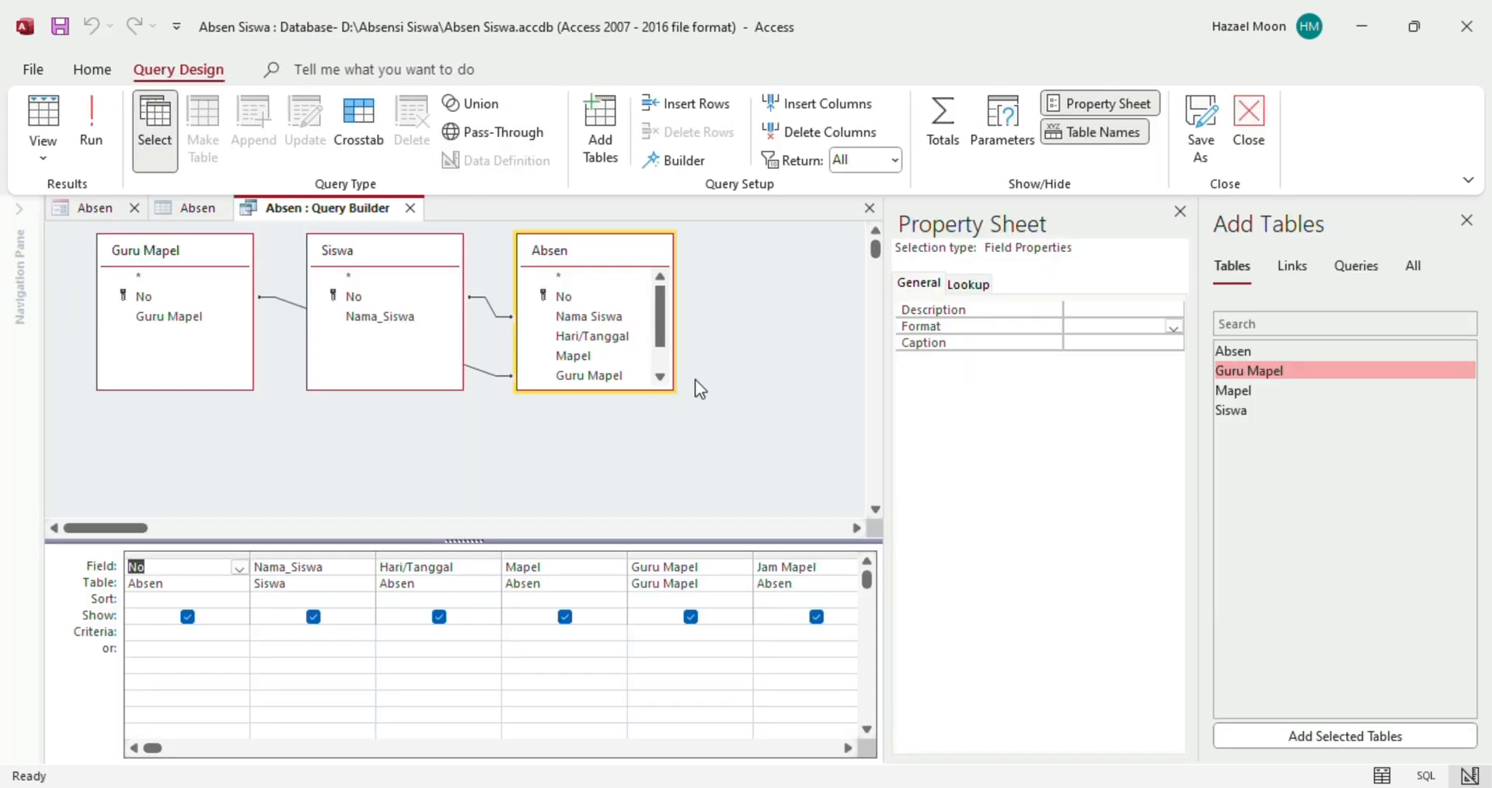
Add the Mapel table beside Absen and insert its Mapel field into the query grid
{"action": "double_click", "coordinate": [1234, 392]}
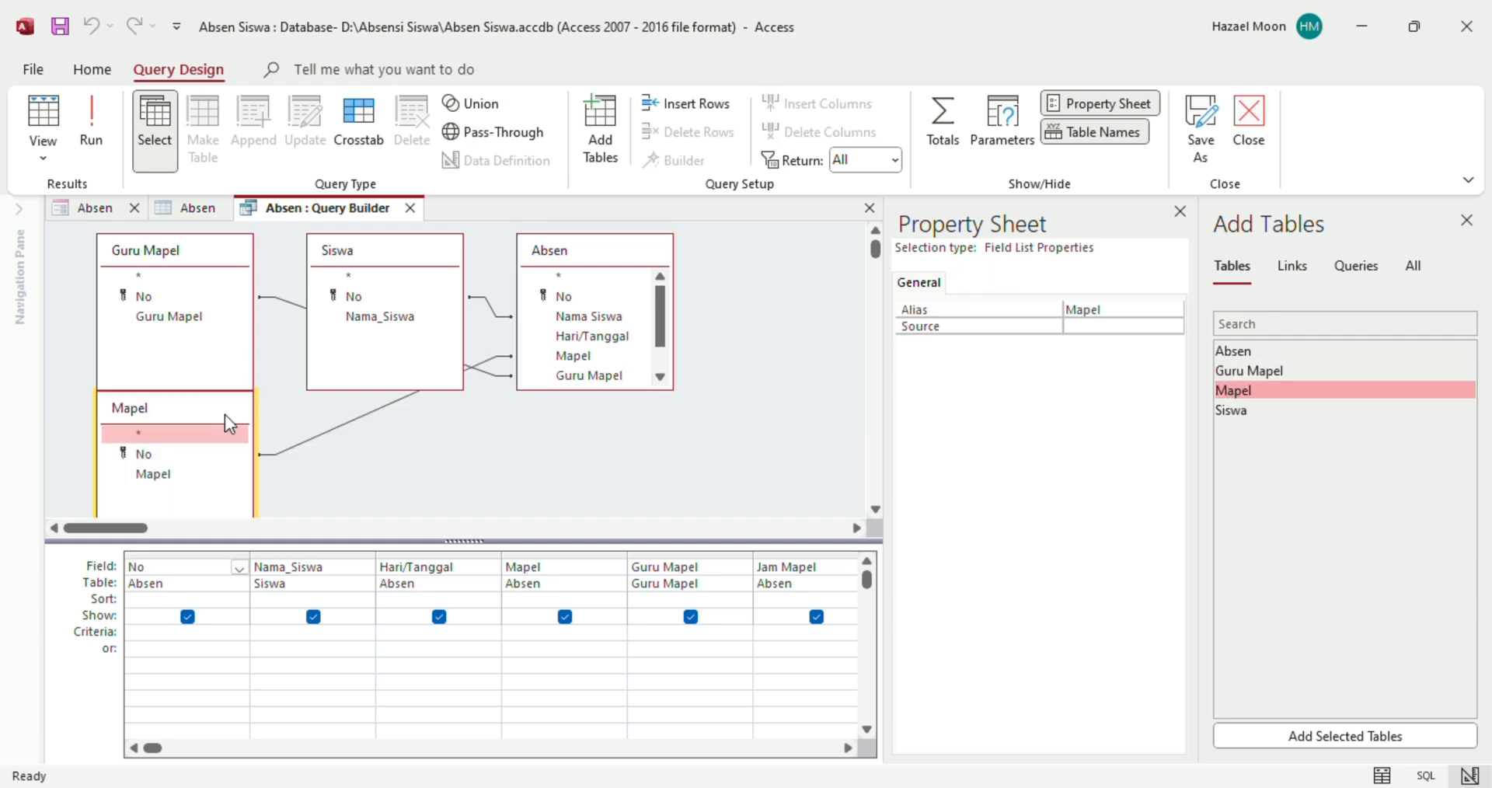
{"action": "left_click_drag", "start_coordinate": [236, 413], "coordinate": [806, 303]}
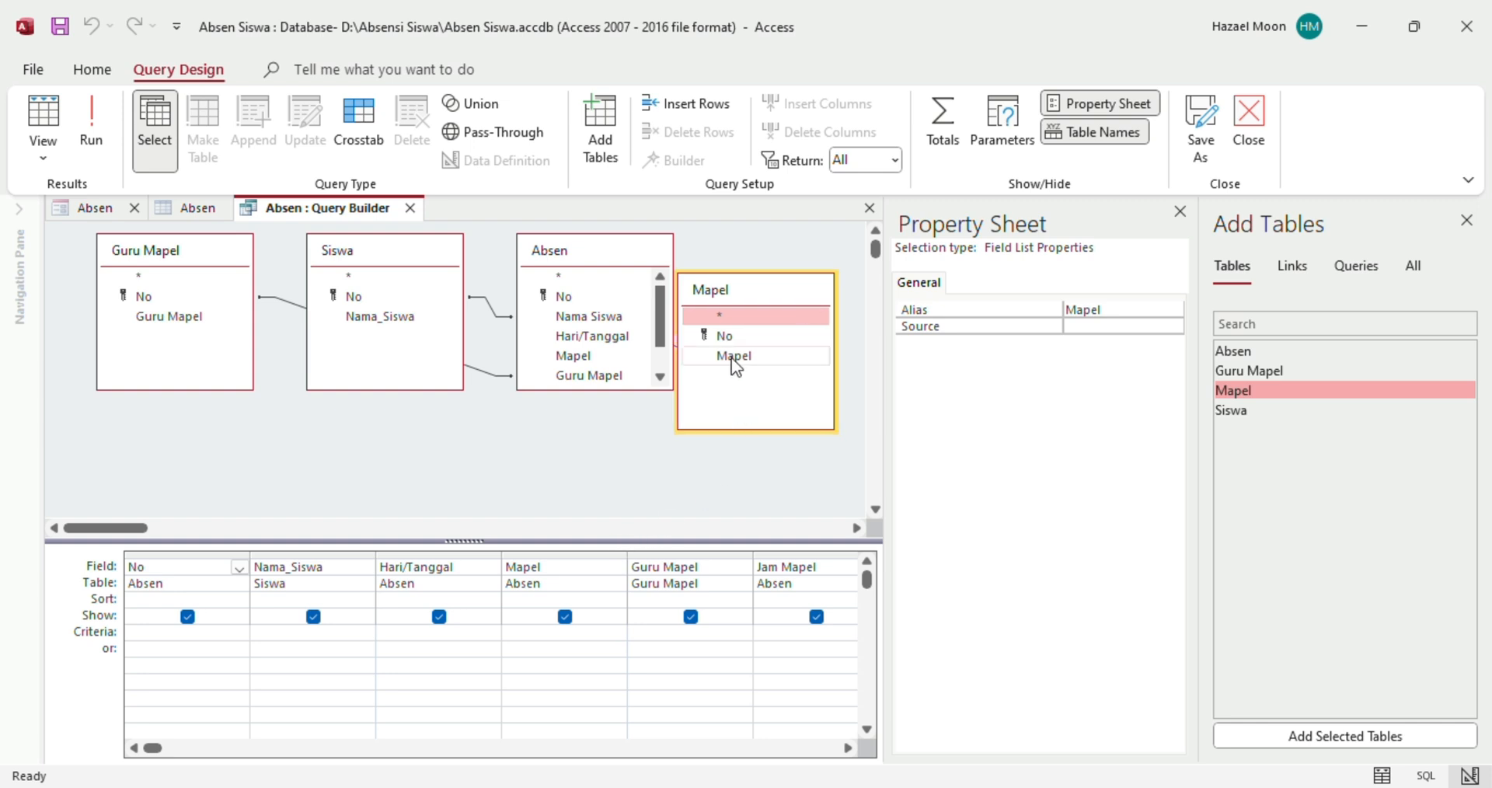
{"action": "left_click_drag", "start_coordinate": [732, 359], "coordinate": [630, 563]}
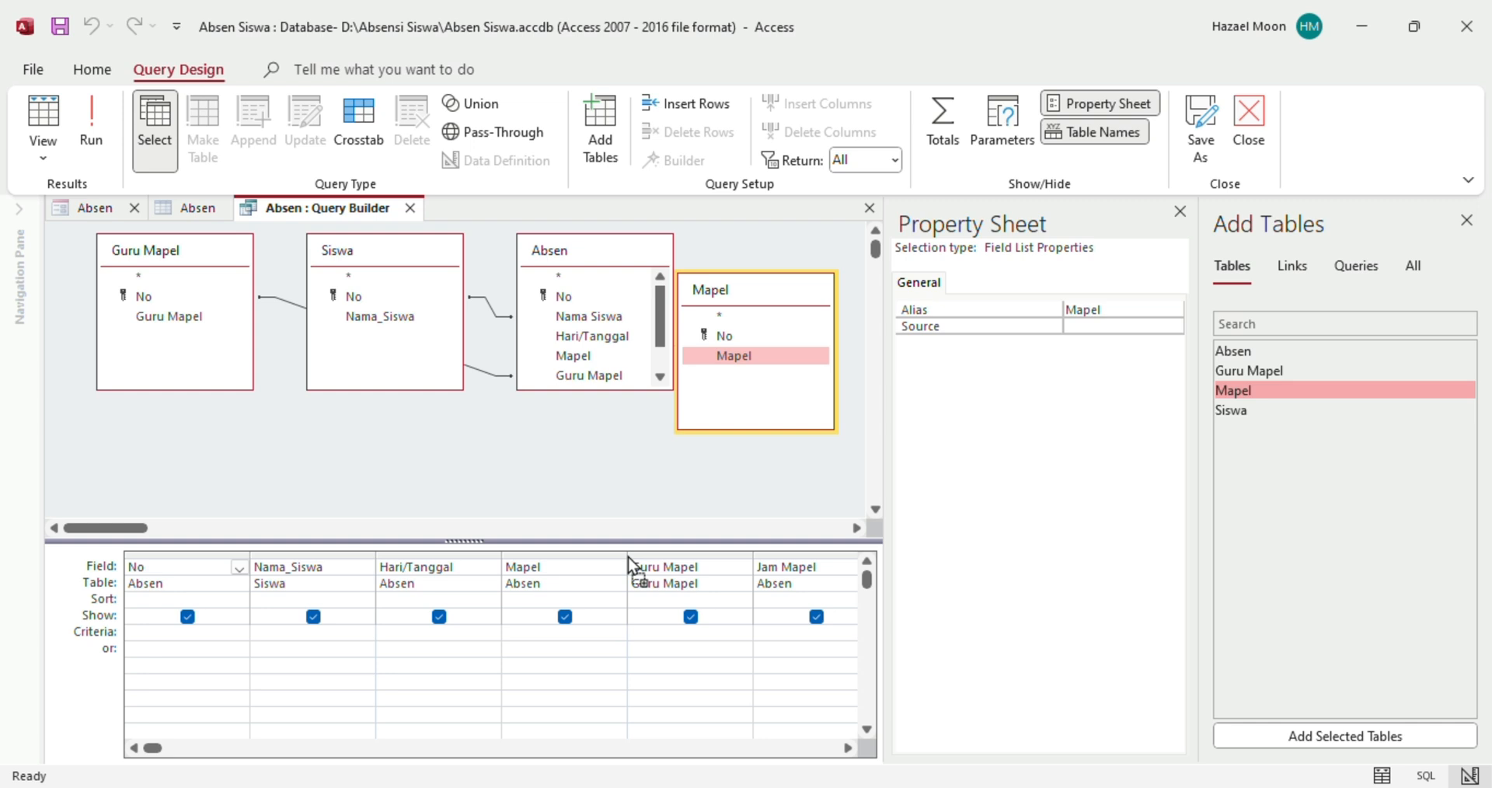
{"action": "left_click_drag", "start_coordinate": [628, 557], "coordinate": [626, 559]}
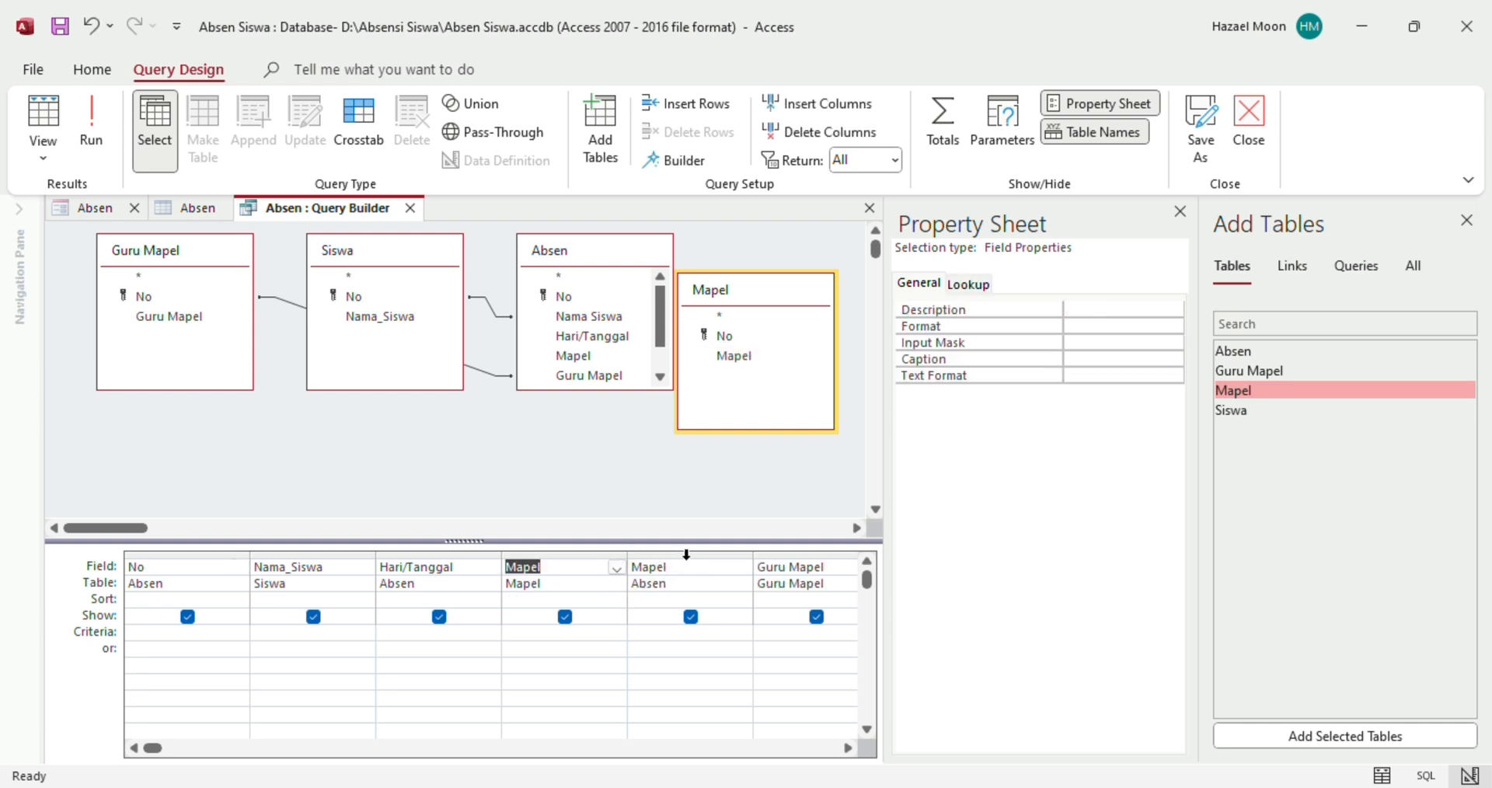
Delete the old Absen Mapel column so the subject comes from the Mapel table
{"action": "left_click", "coordinate": [666, 583]}
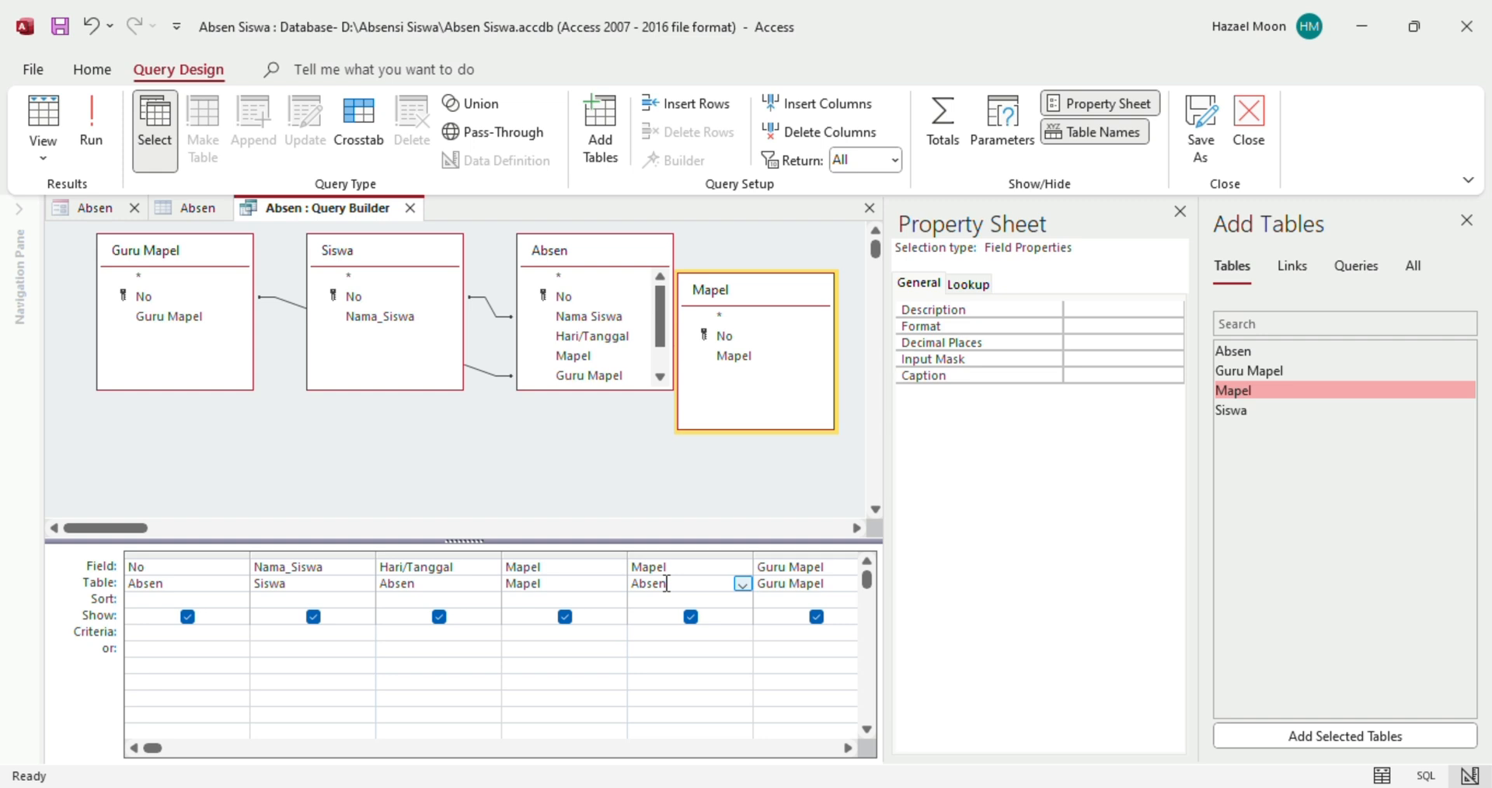
{"action": "left_click", "coordinate": [677, 554]}
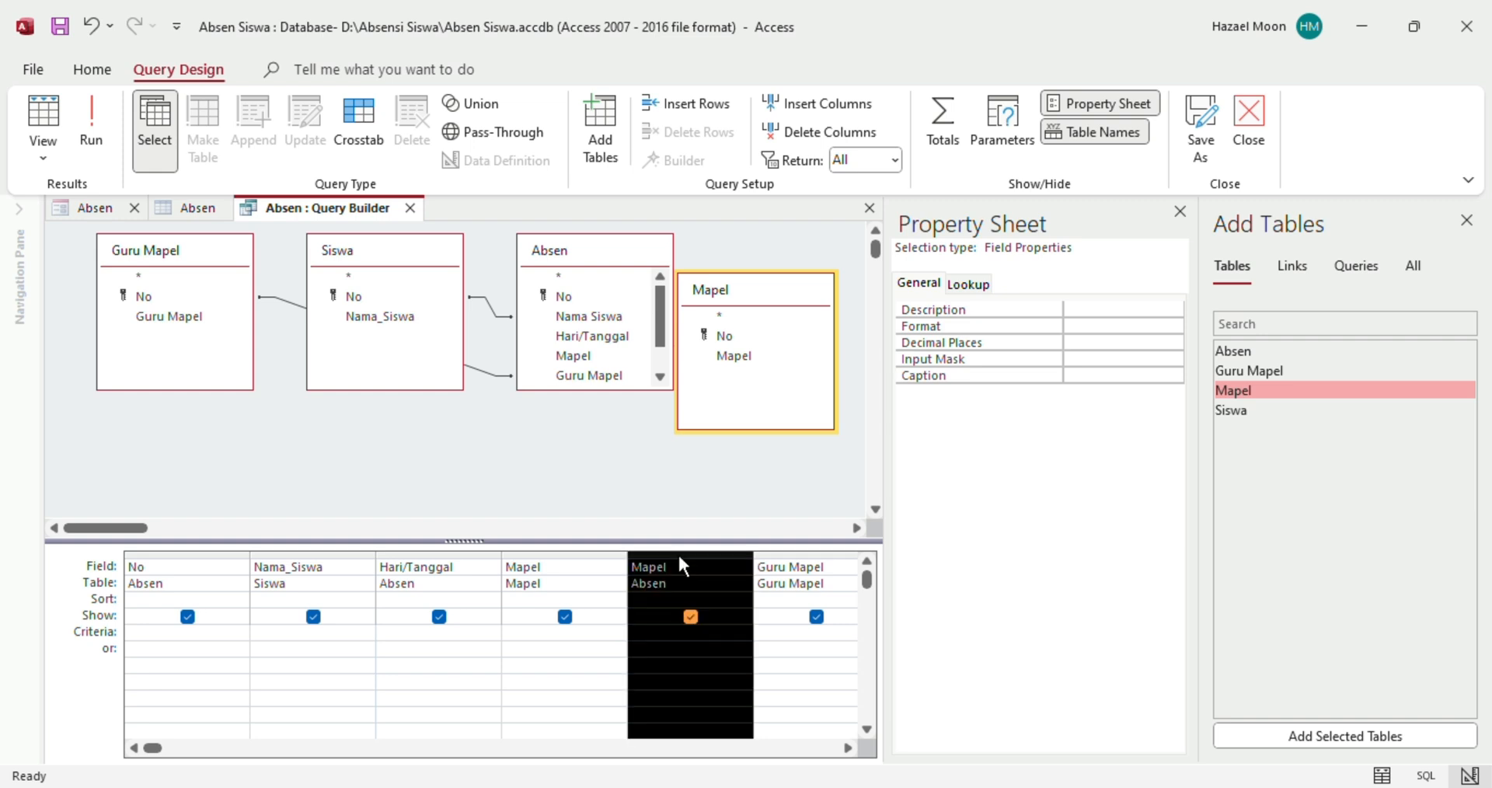
{"action": "key", "text": "Delete"}
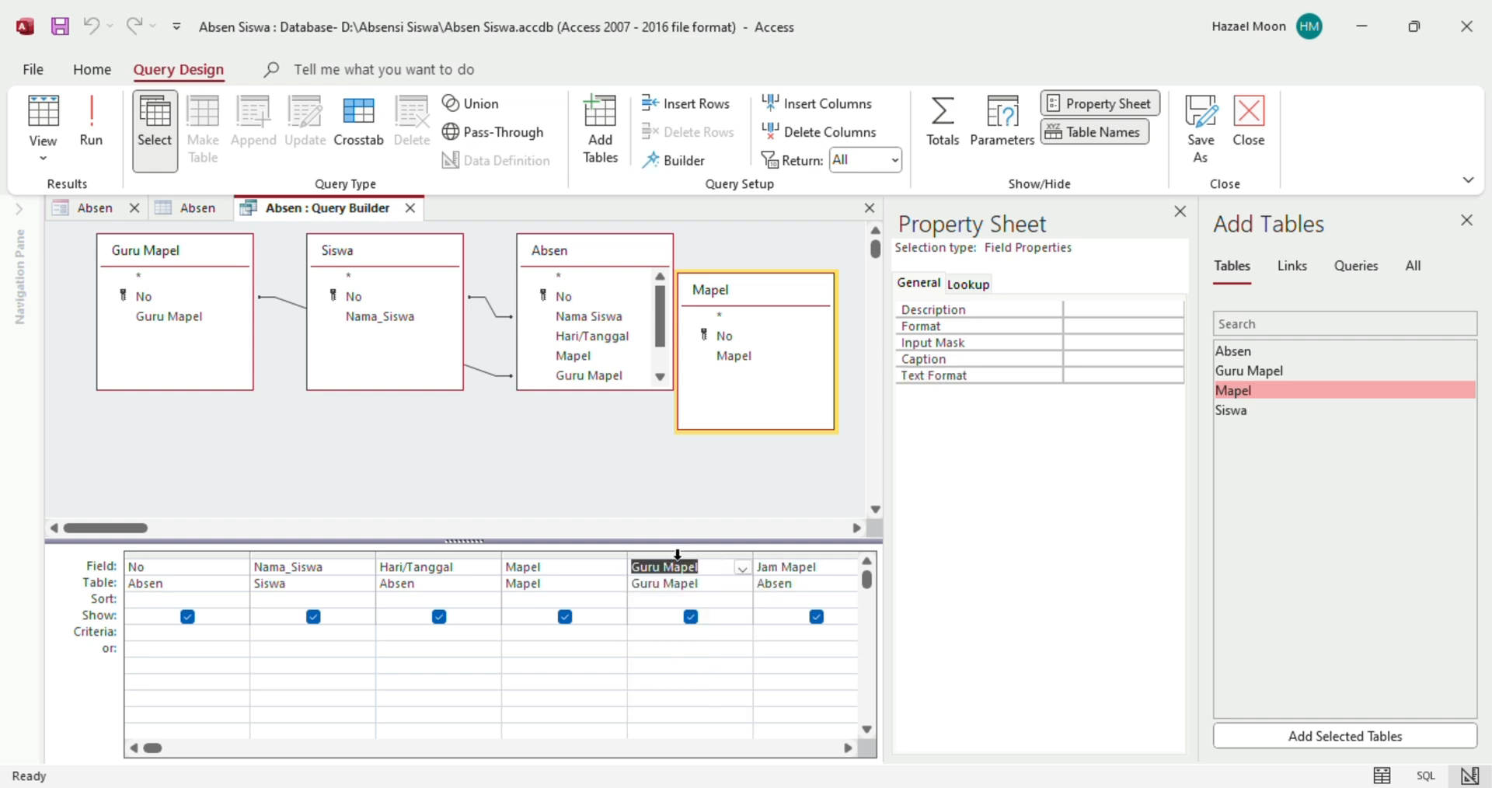
{"action": "left_click", "coordinate": [613, 572]}
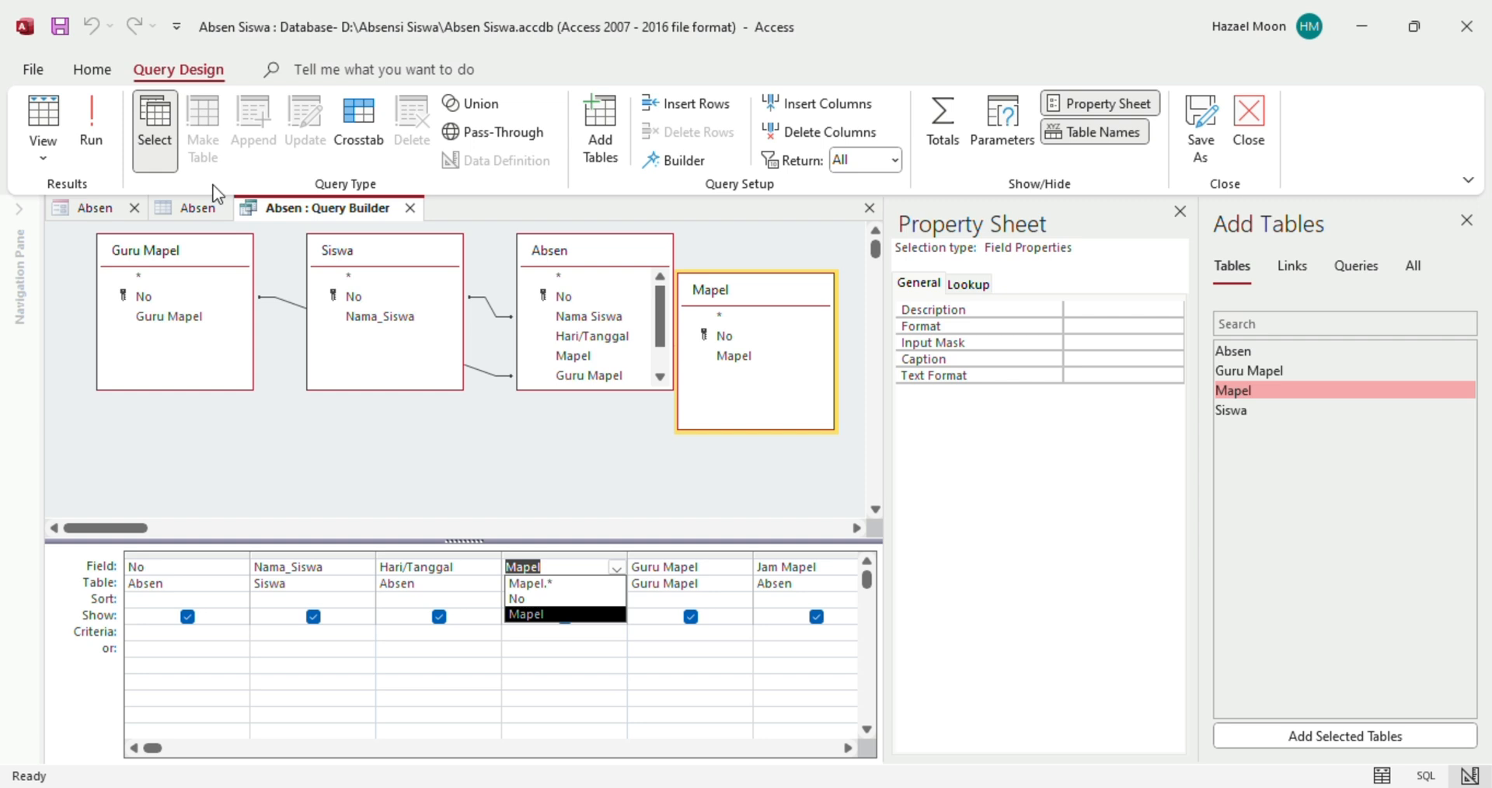
Run the query and widen the Hari/Tanggal, Mapel and Guru Mapel result columns
{"action": "left_click", "coordinate": [104, 138]}
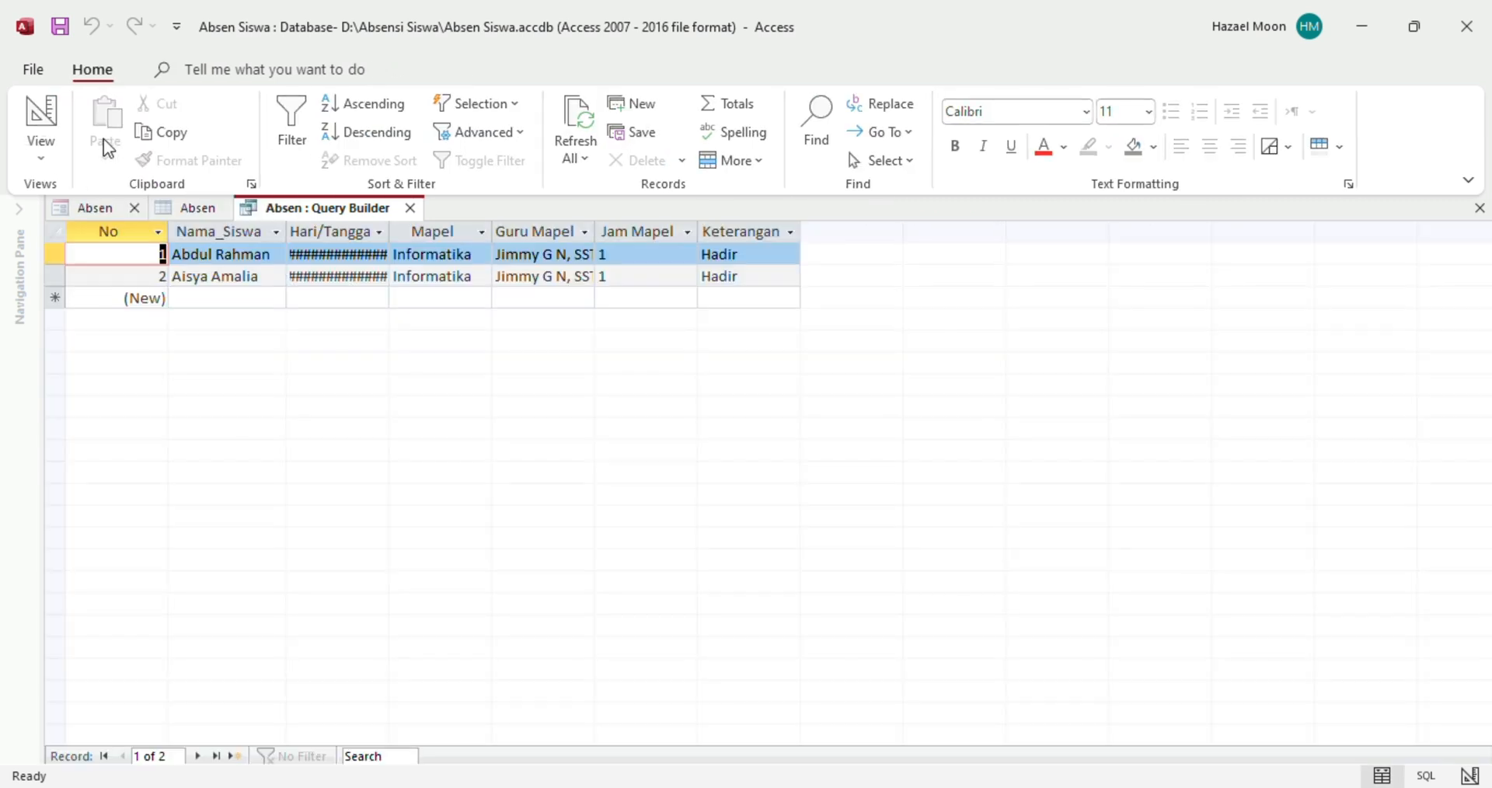
{"action": "left_click_drag", "start_coordinate": [389, 239], "coordinate": [456, 243]}
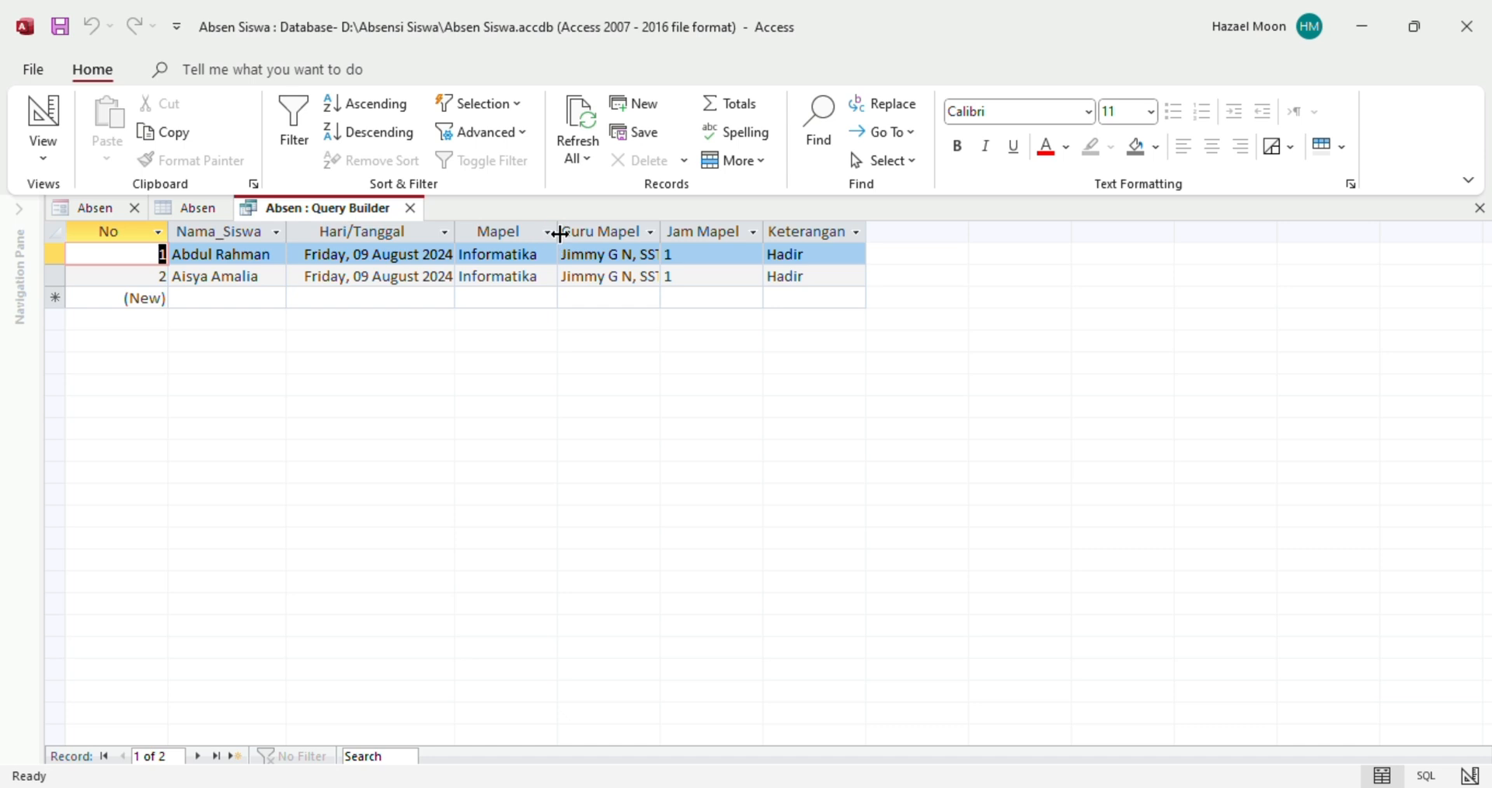
{"action": "left_click_drag", "start_coordinate": [556, 236], "coordinate": [597, 237]}
{"action": "left_click_drag", "start_coordinate": [699, 231], "coordinate": [759, 229]}
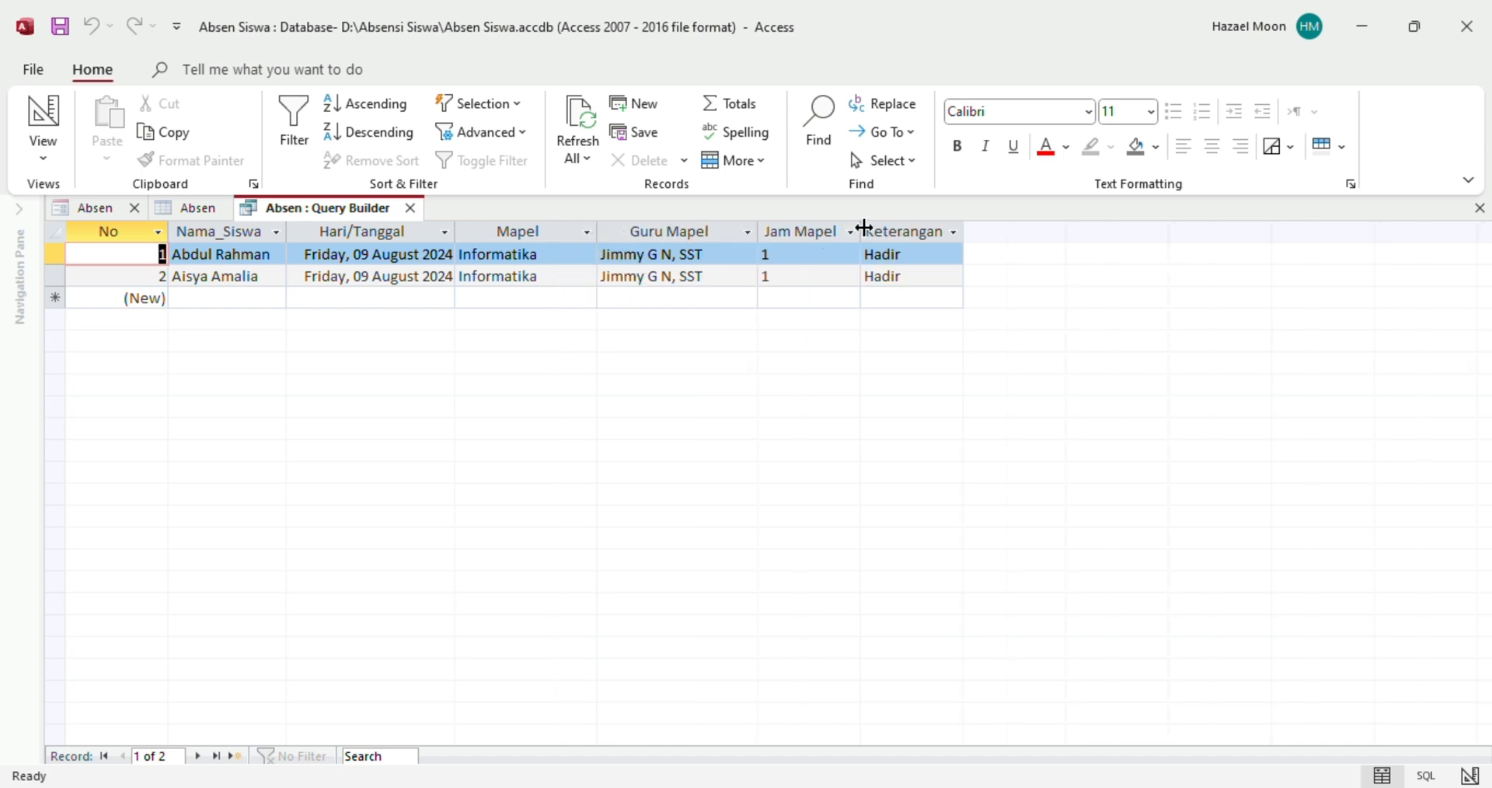
Save the row-source query and close the Query Builder
{"action": "right_click", "coordinate": [286, 216]}
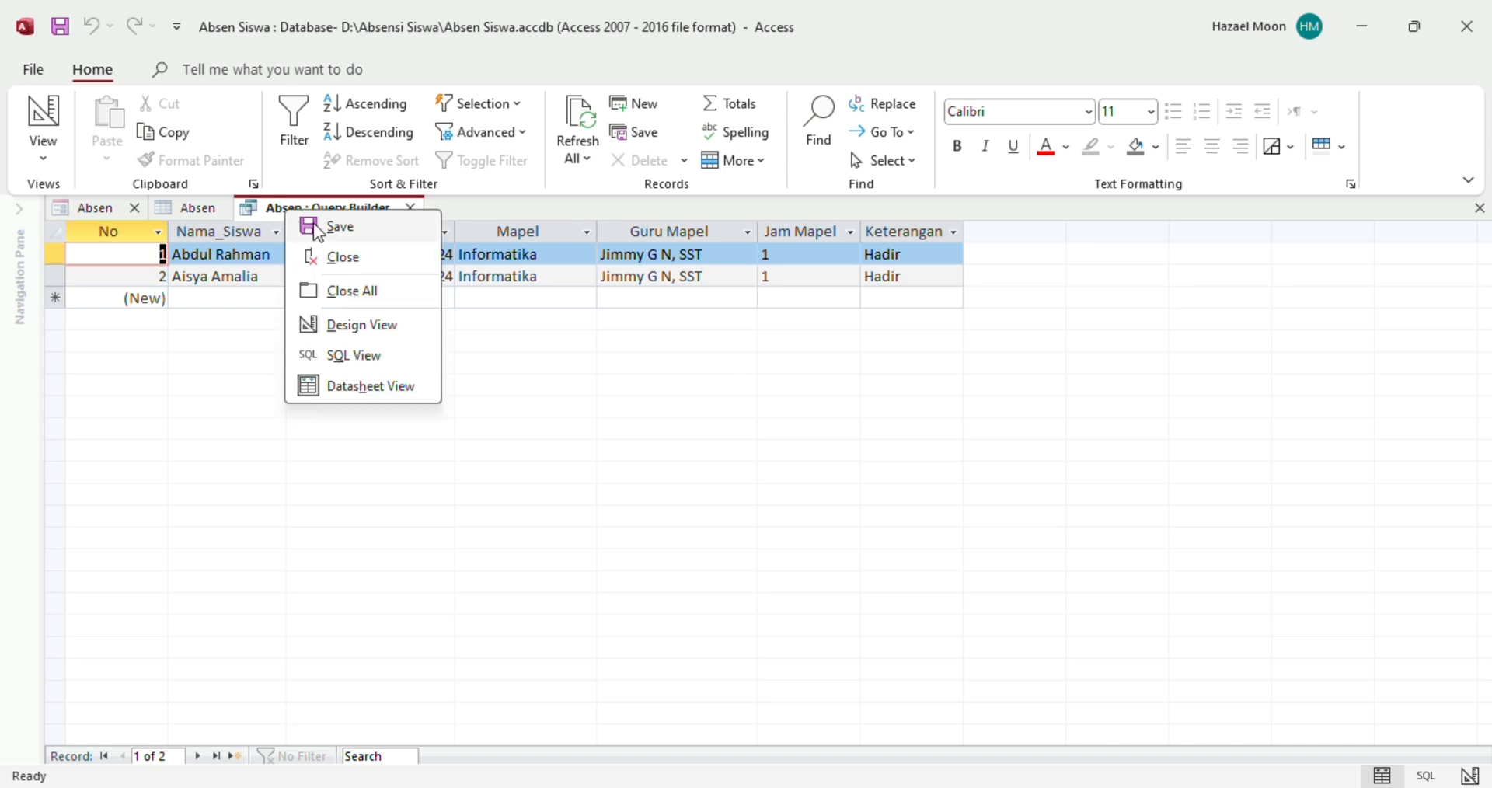
{"action": "left_click", "coordinate": [316, 227]}
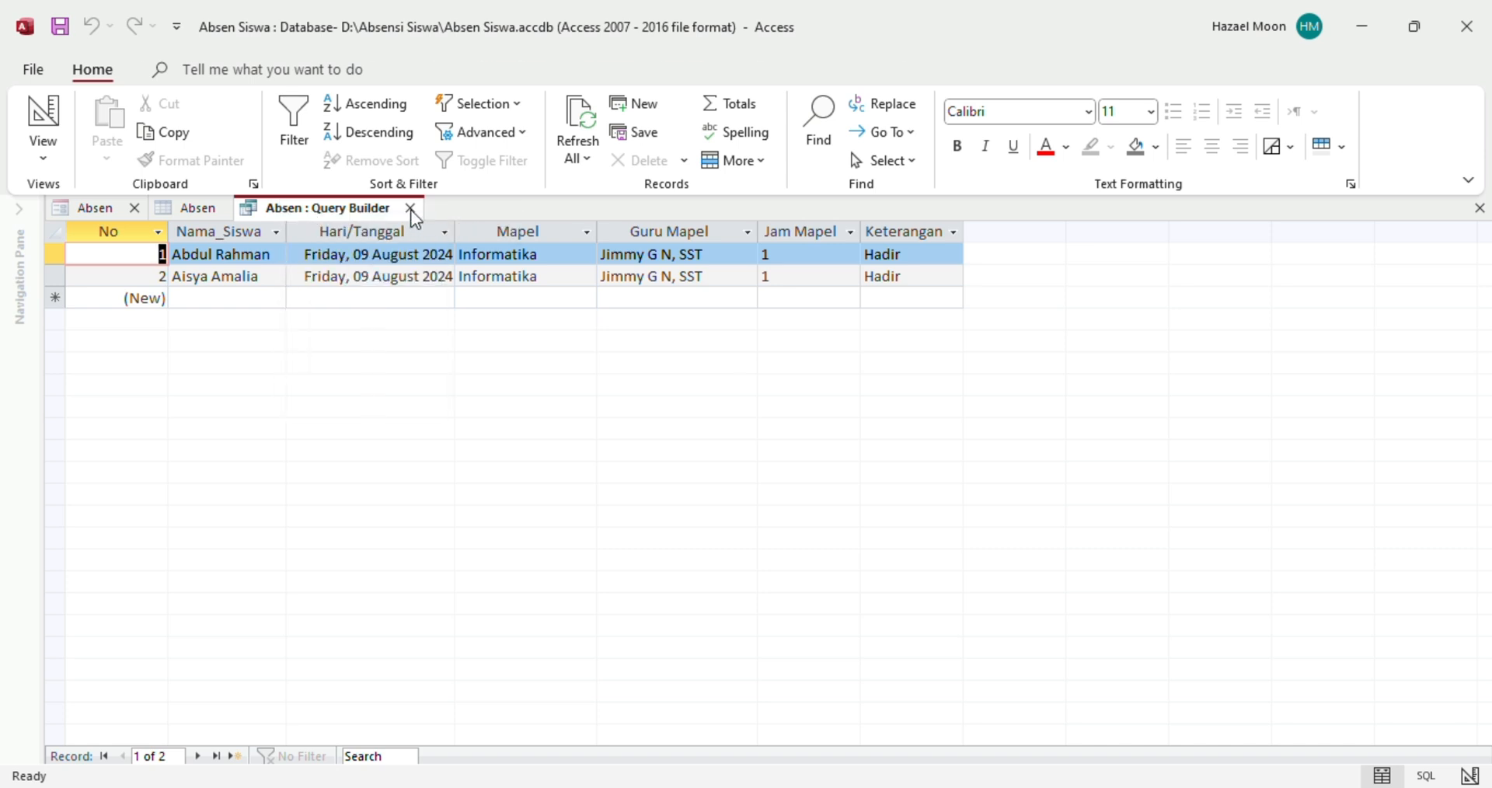
{"action": "left_click", "coordinate": [410, 208]}
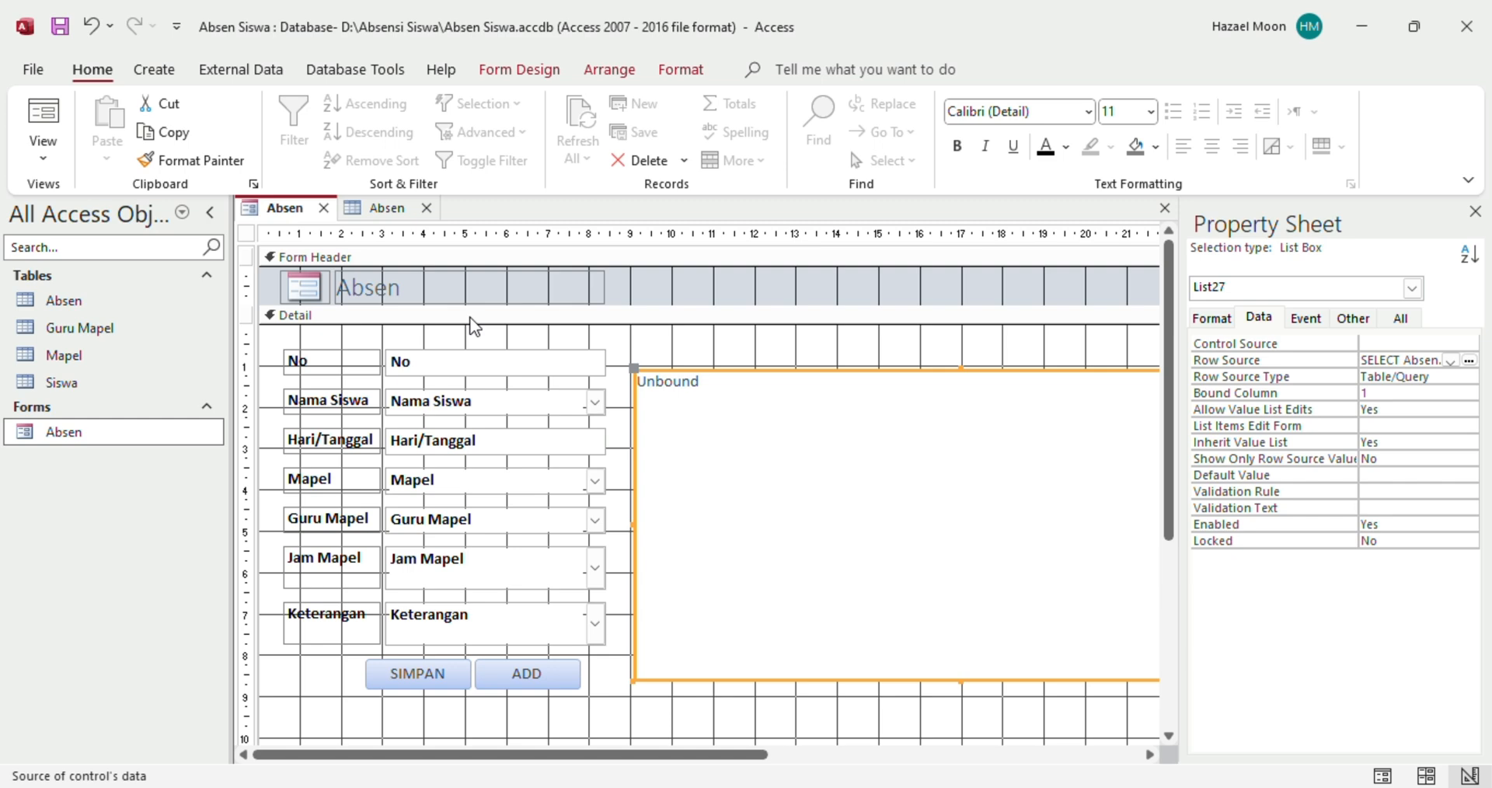
Show the Absen form in Form View to check the list box lists Informatika as subject
{"action": "left_click", "coordinate": [50, 160]}
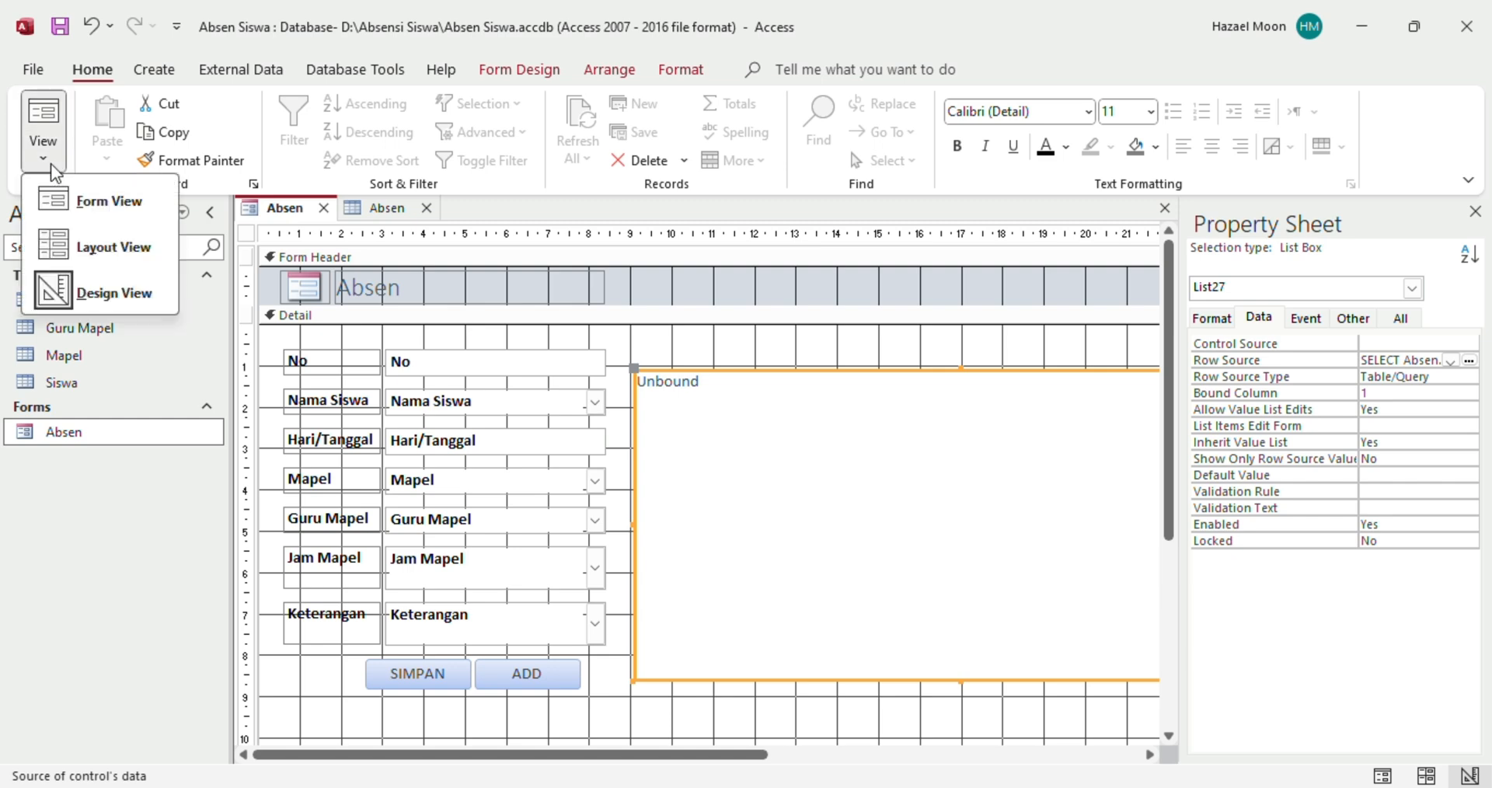
{"action": "left_click", "coordinate": [91, 210]}
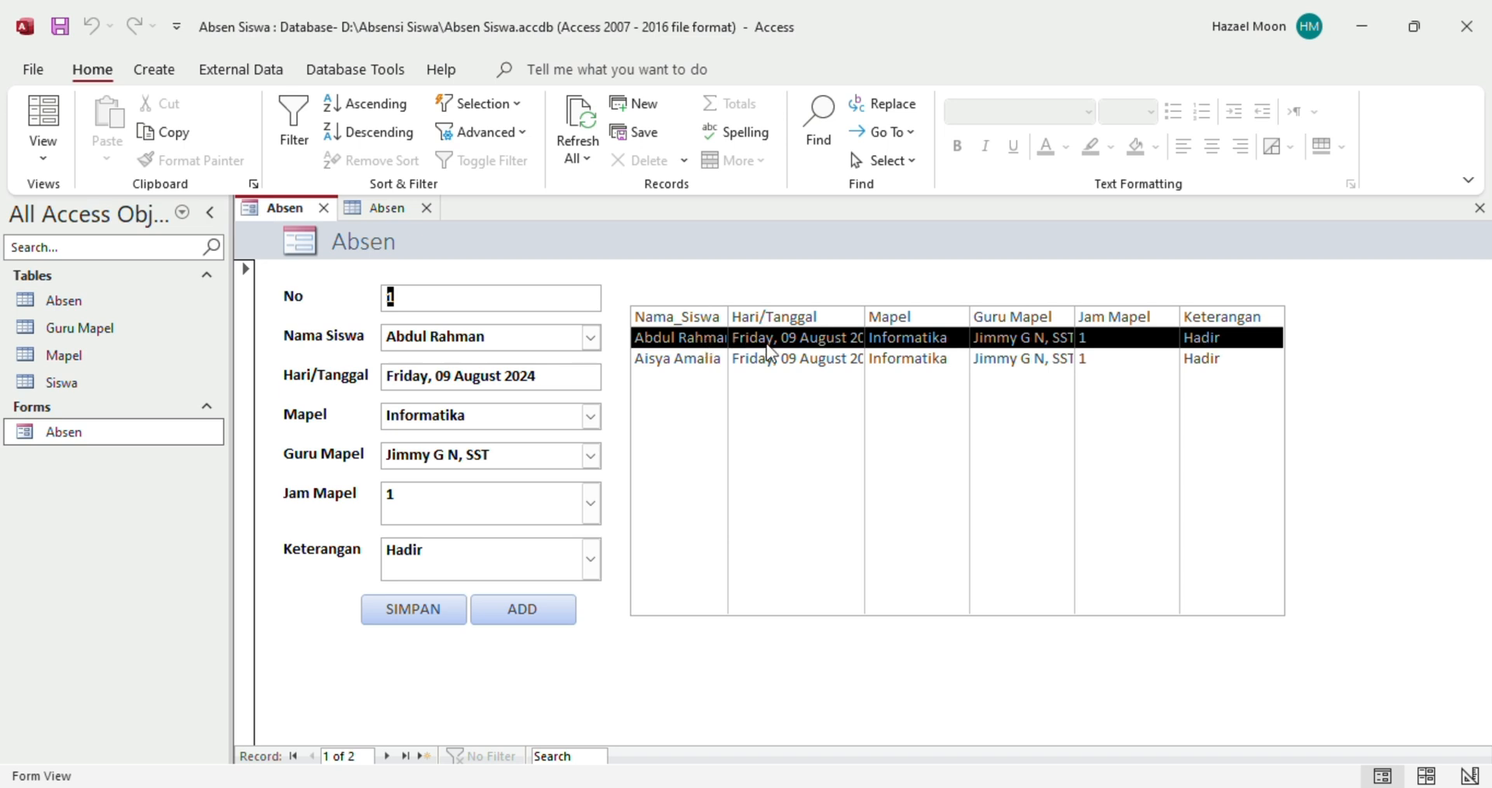
{"action": "left_click", "coordinate": [55, 157]}
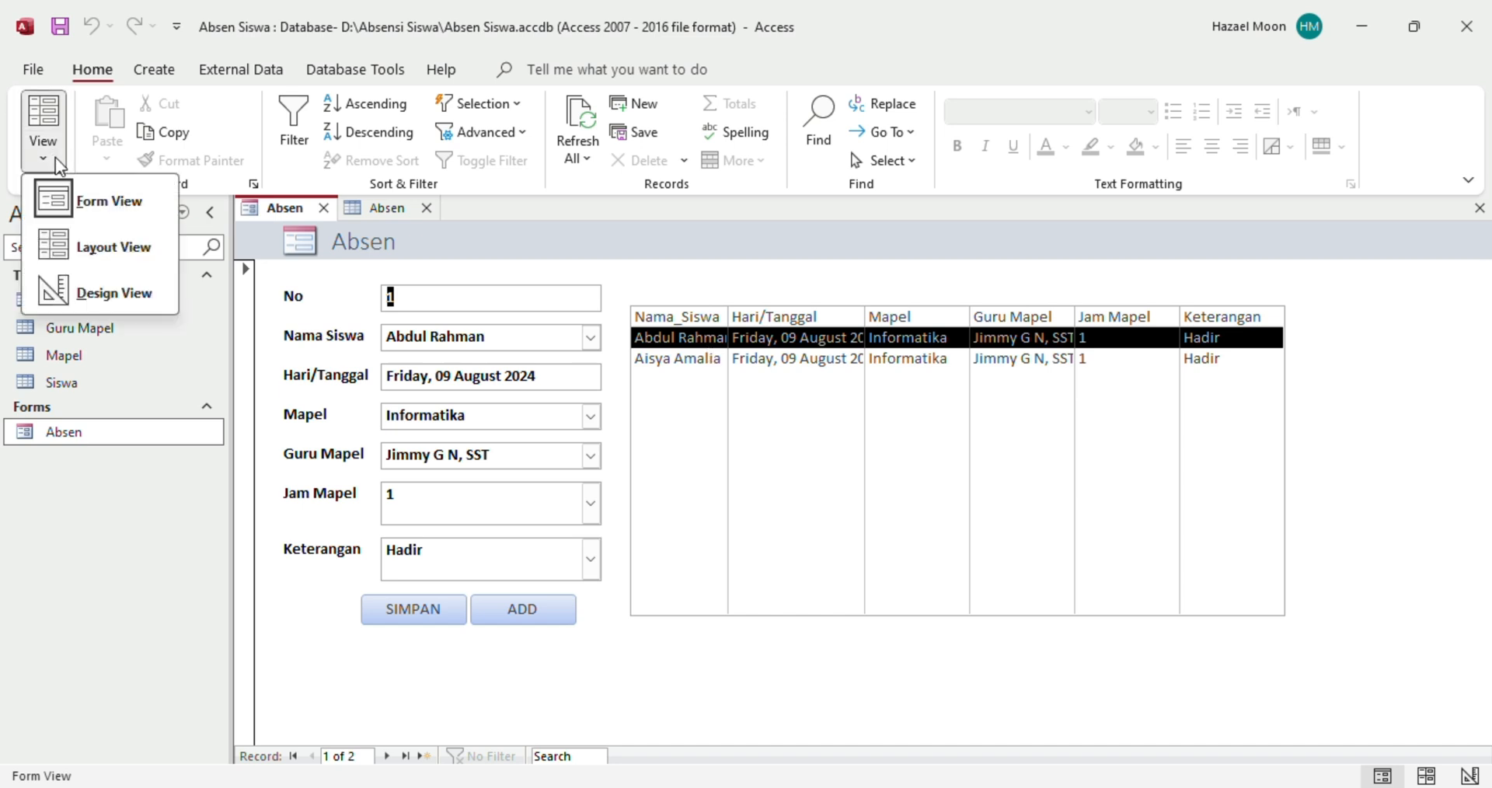
In Design View, select the attendance list box and show its Format properties
{"action": "left_click", "coordinate": [112, 294]}
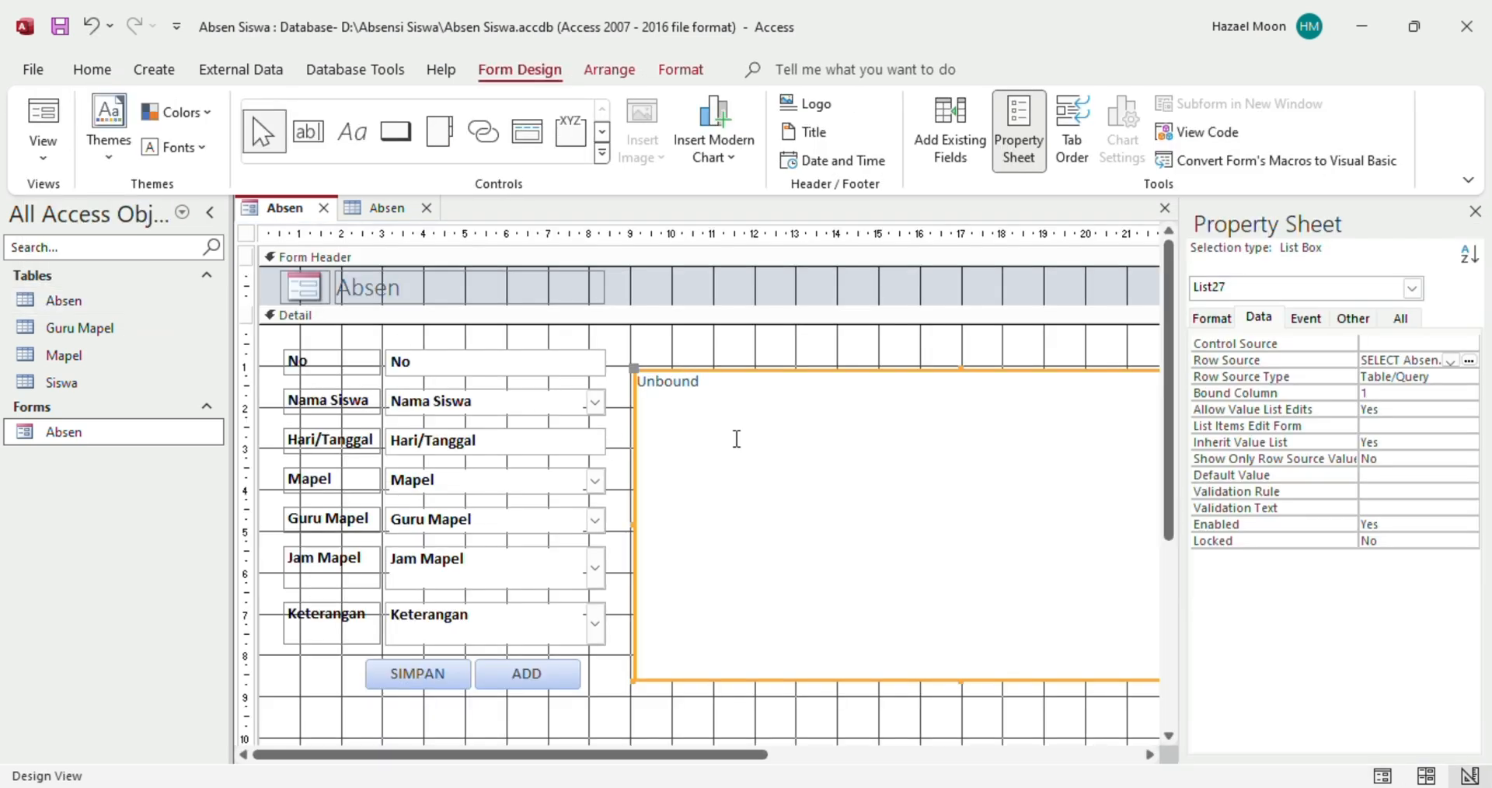
{"action": "left_click", "coordinate": [800, 367]}
{"action": "left_click", "coordinate": [777, 424]}
{"action": "left_click", "coordinate": [1210, 321]}
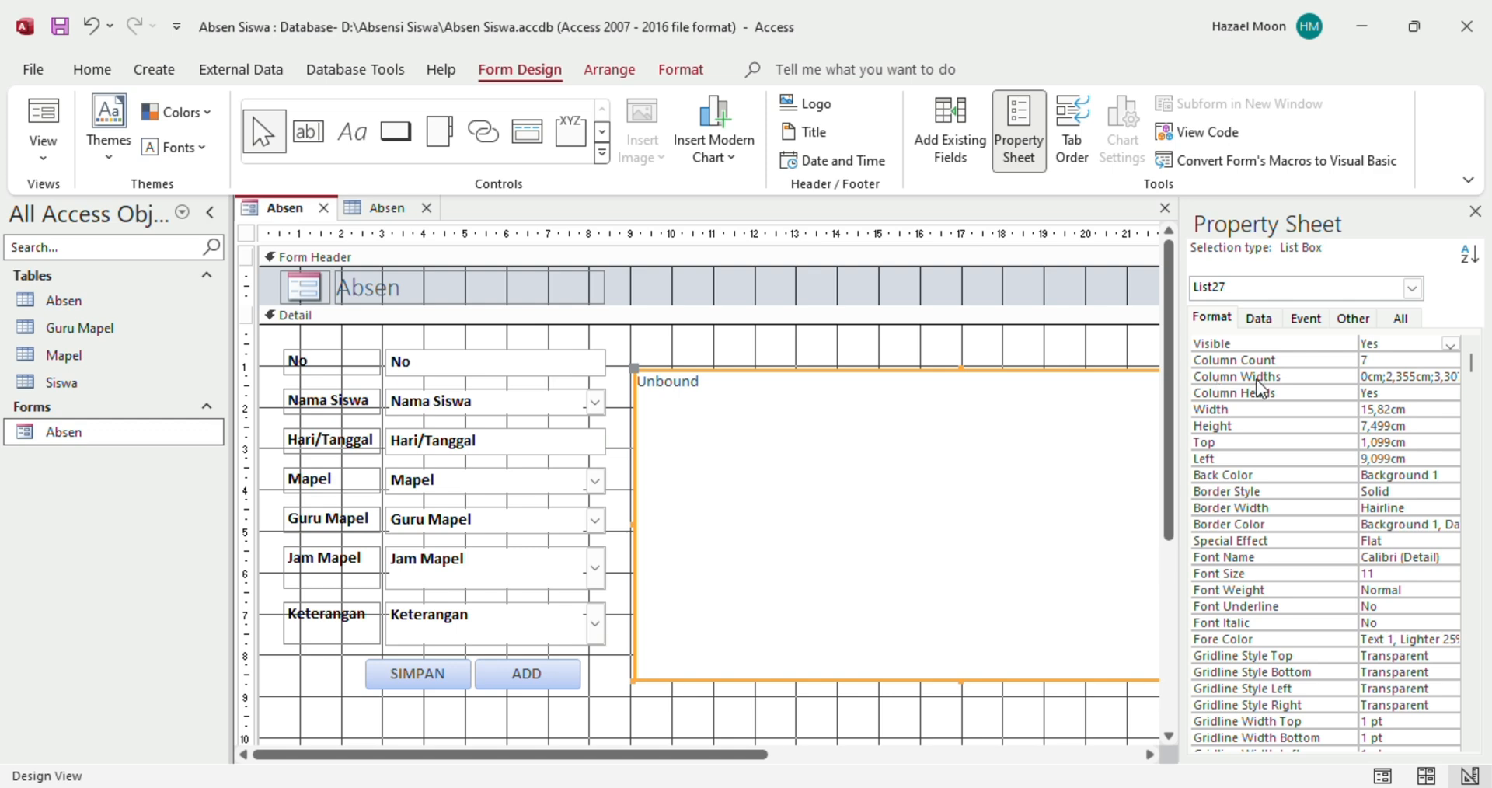
{"action": "left_click_drag", "start_coordinate": [1176, 371], "coordinate": [931, 361]}
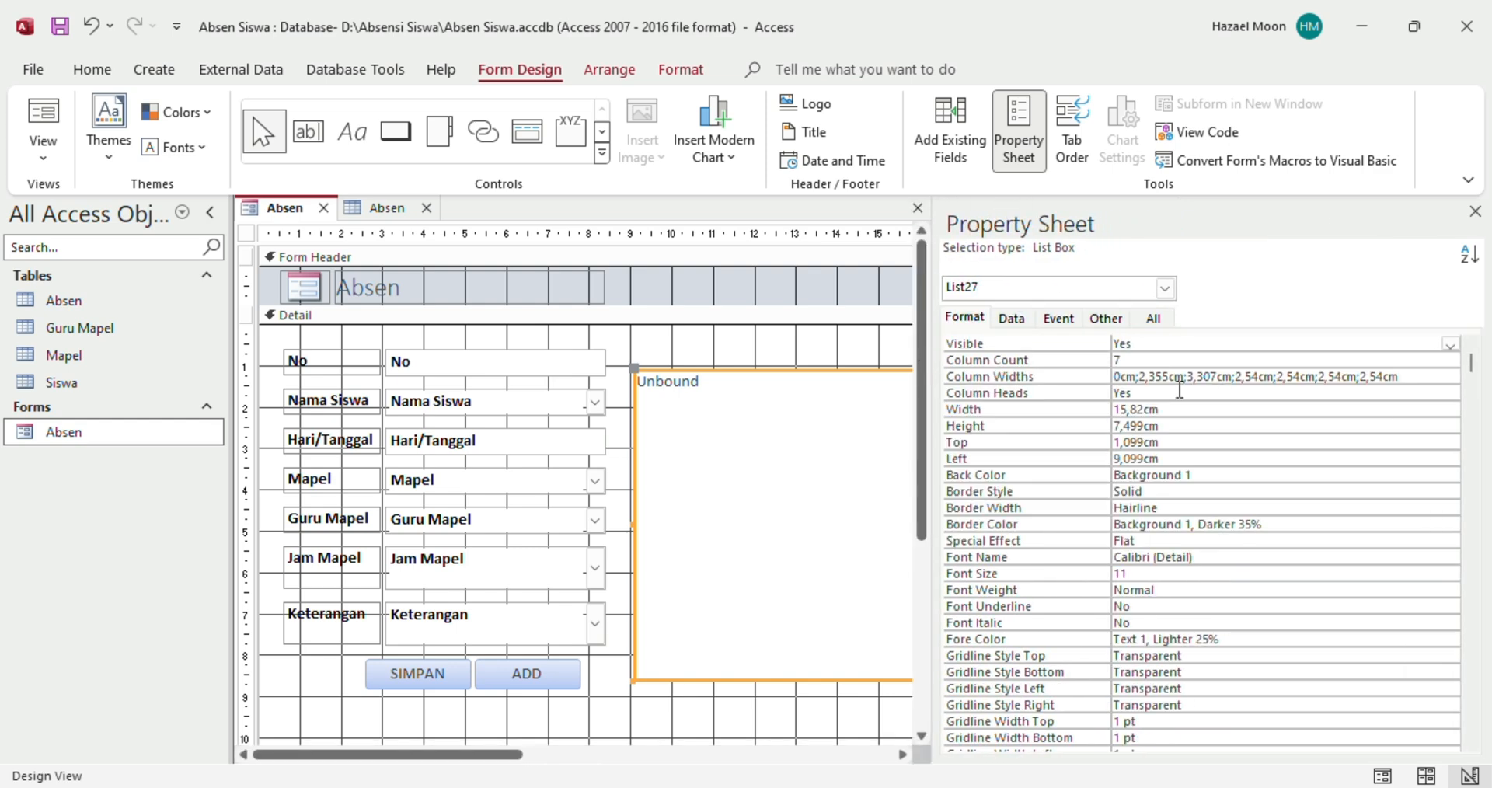
Change Column Widths to 0cm;3cm;4cm;3cm, keeping the remaining columns at 2,54cm
{"action": "left_click_drag", "start_coordinate": [1165, 379], "coordinate": [1141, 391]}
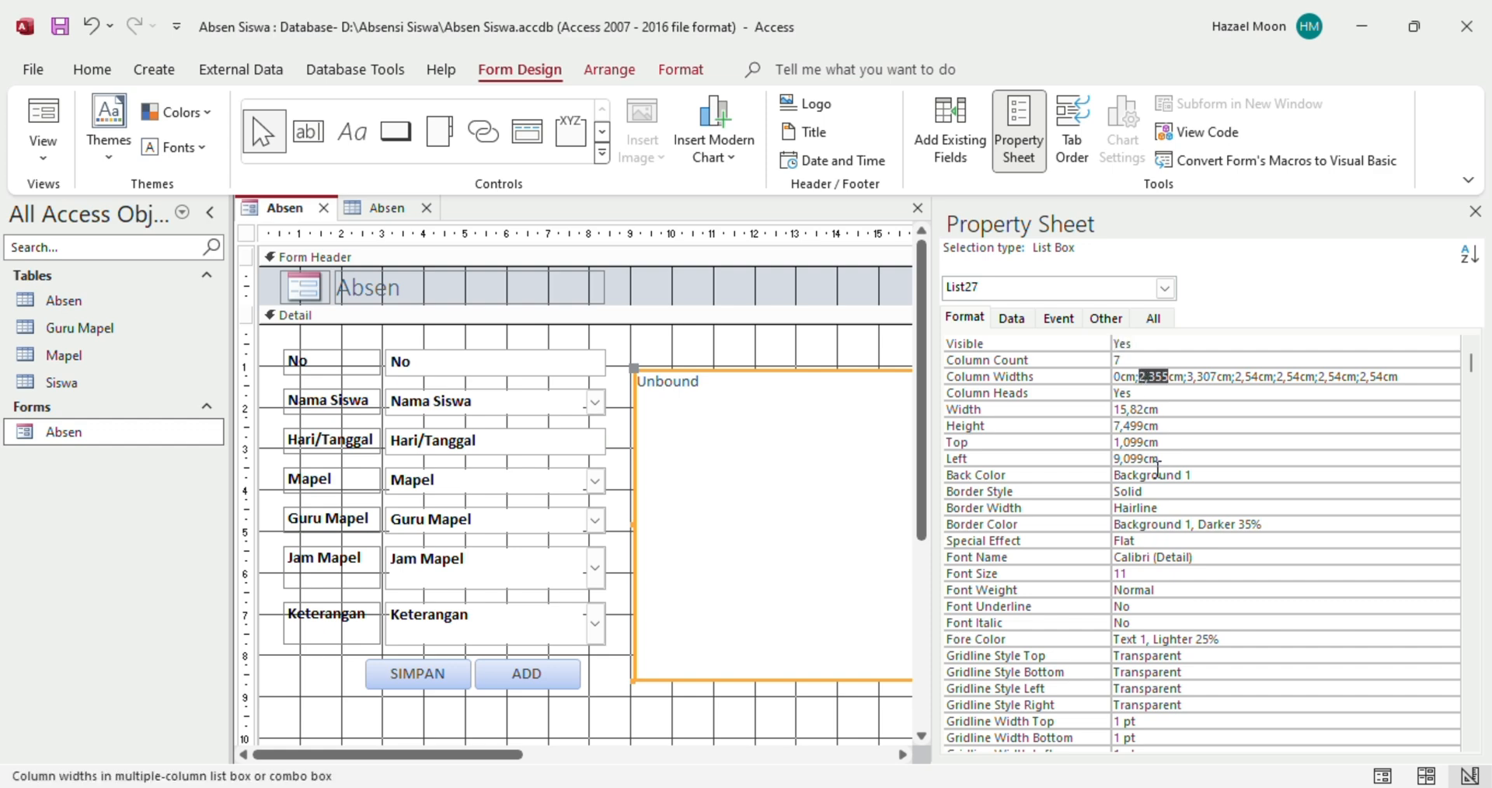
{"action": "type", "text": "3"}
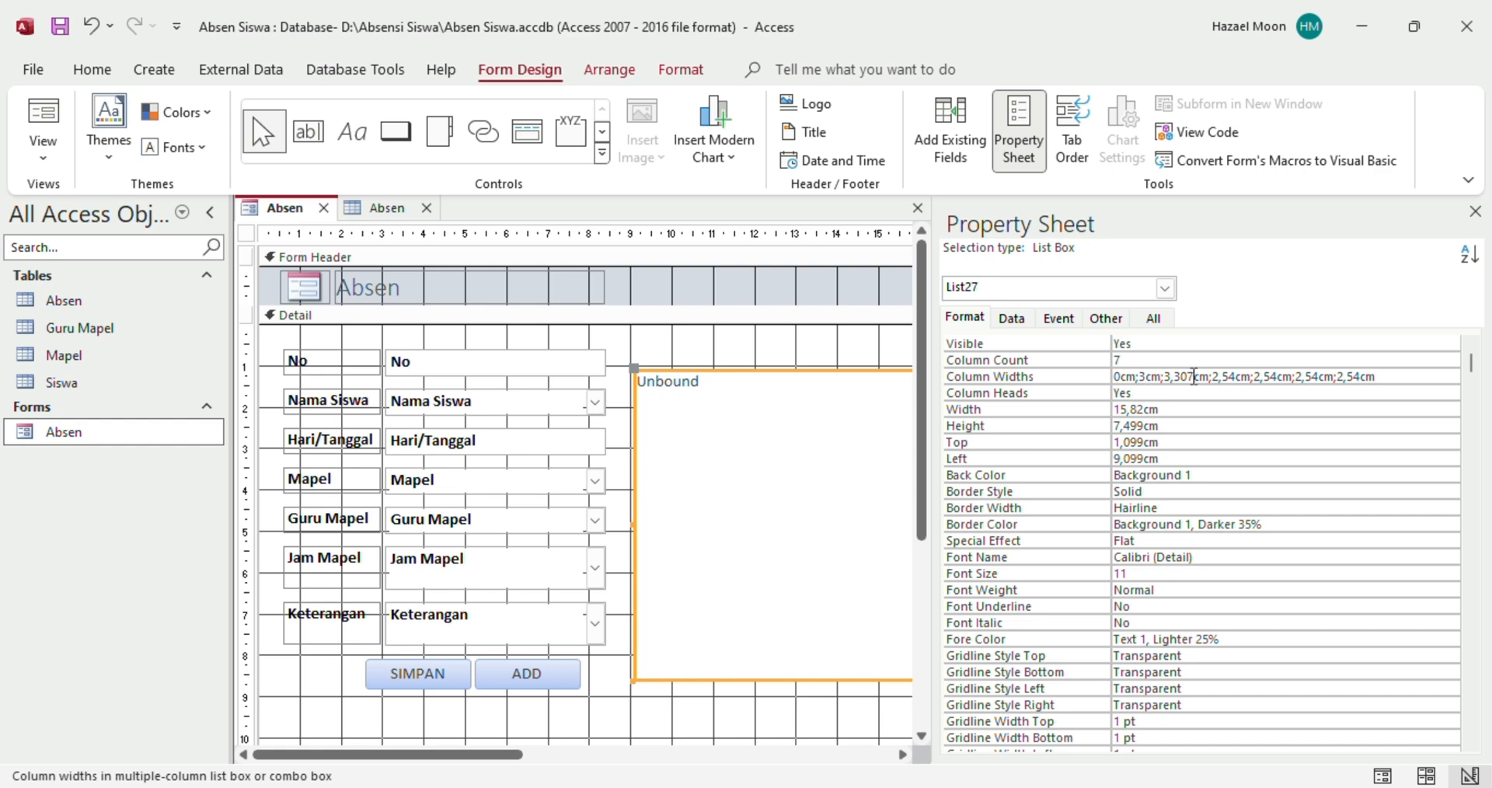
{"action": "left_click_drag", "start_coordinate": [1193, 376], "coordinate": [1166, 376]}
{"action": "type", "text": "4"}
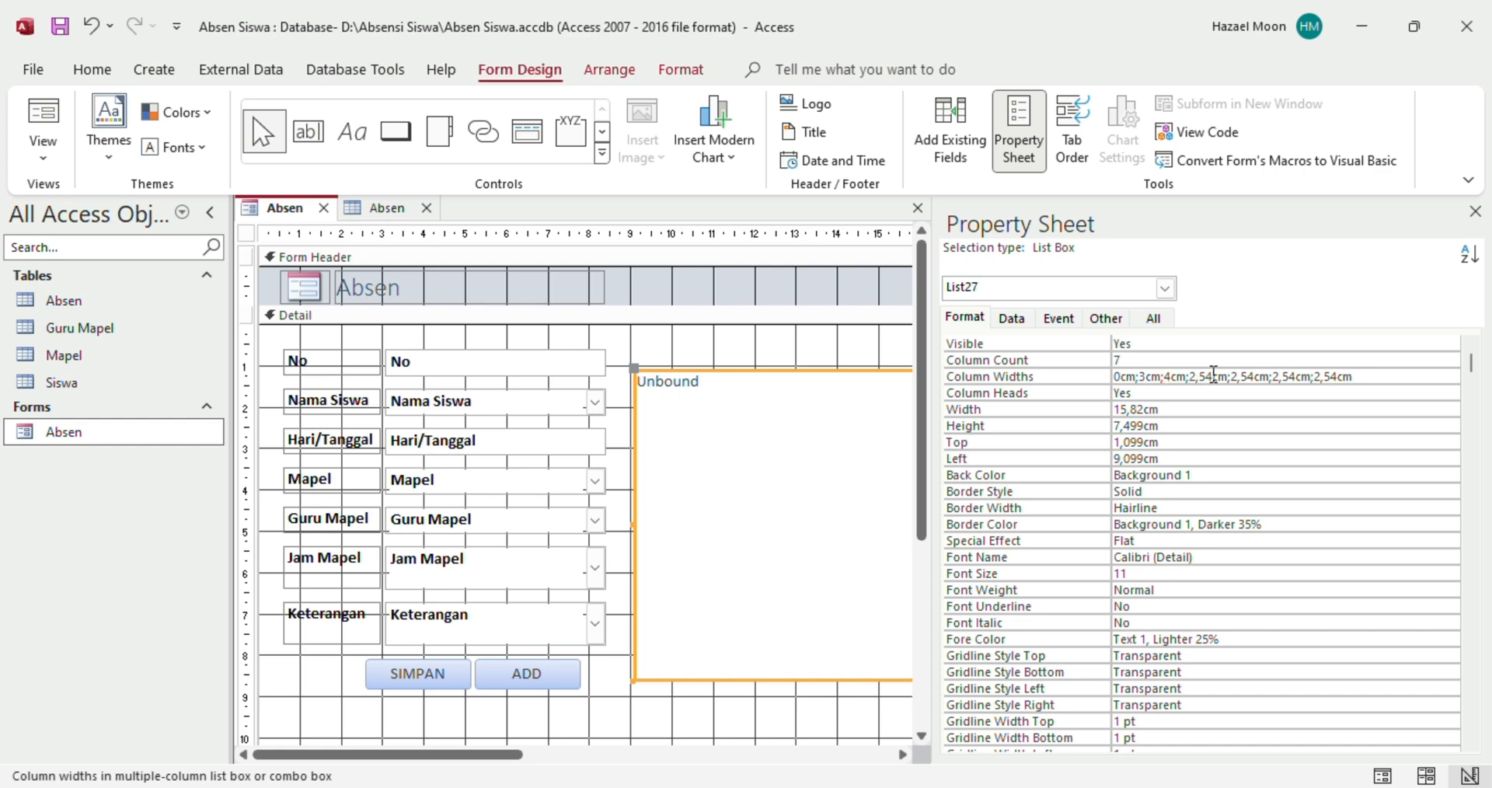
{"action": "left_click", "coordinate": [1214, 376]}
{"action": "key", "text": "BackSpace"}
{"action": "key", "text": "BackSpace"}
{"action": "key", "text": "BackSpace"}
{"action": "key", "text": "BackSpace"}
{"action": "type", "text": "3"}
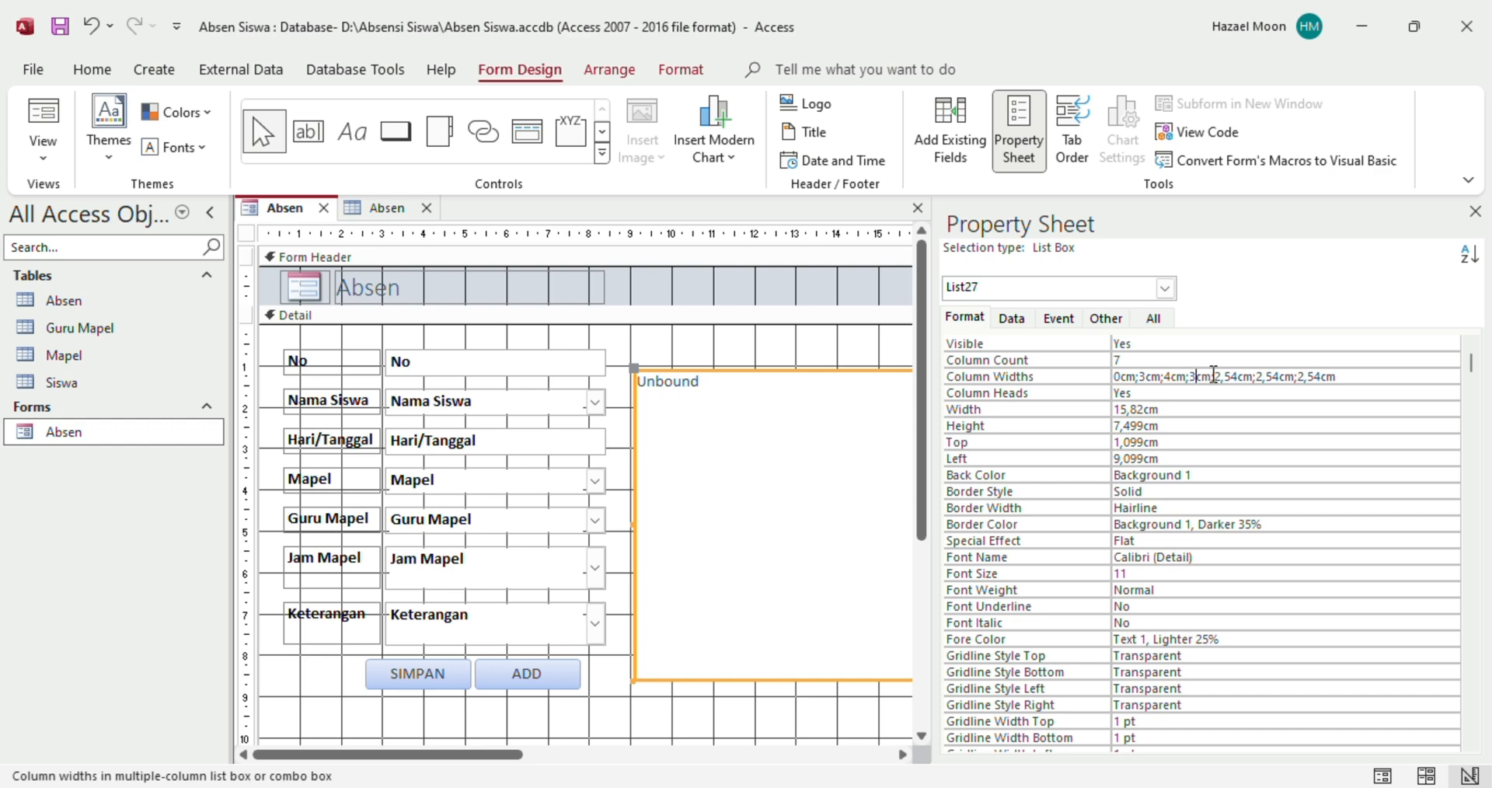
{"action": "left_click_drag", "start_coordinate": [1237, 378], "coordinate": [1218, 380]}
{"action": "left_click", "coordinate": [1238, 376]}
{"action": "left_click", "coordinate": [53, 156]}
In Form View, scroll the list box across its columns and select the second attendance record
{"action": "left_click", "coordinate": [93, 203]}
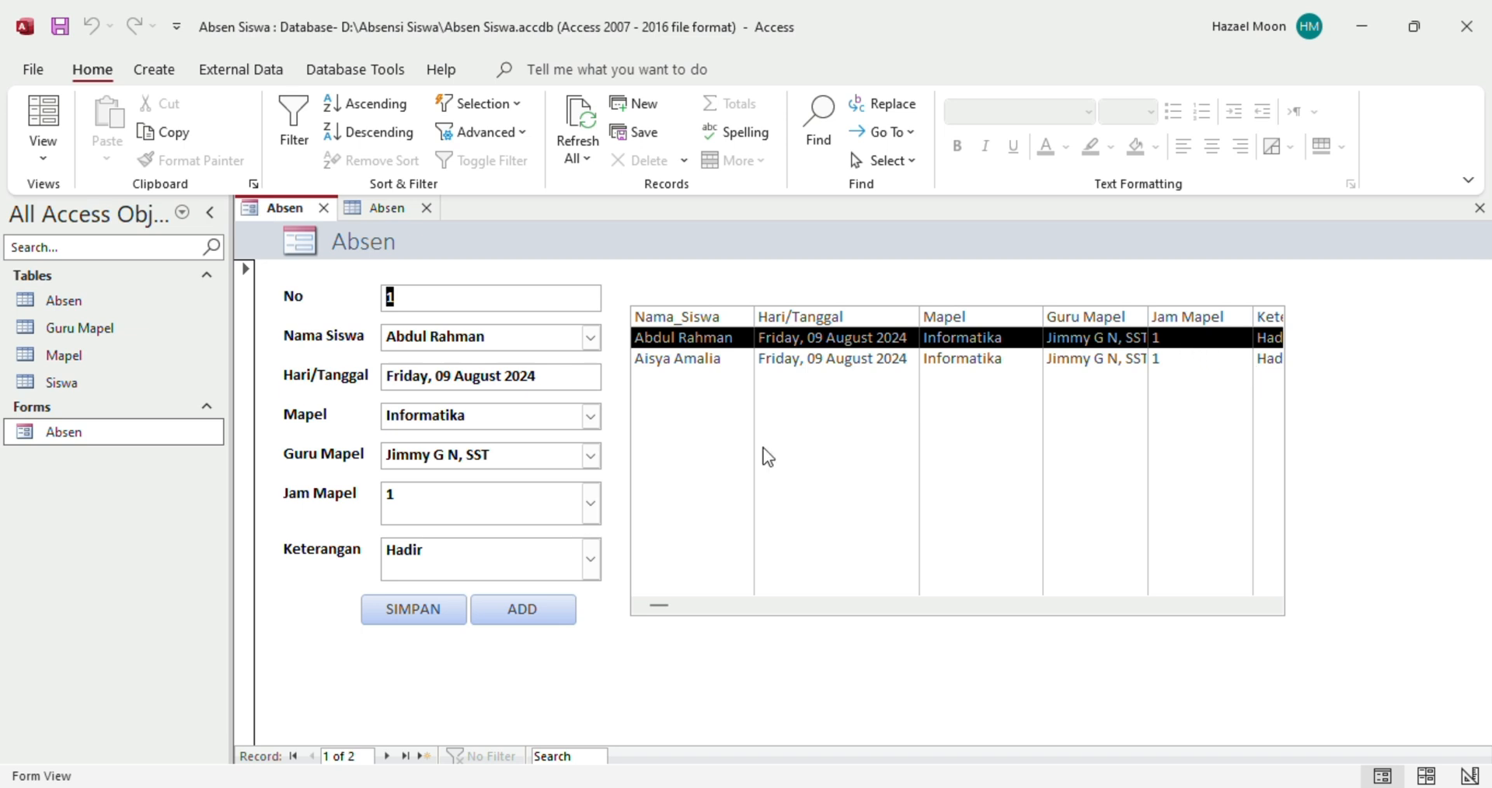
{"action": "left_click", "coordinate": [1275, 606]}
{"action": "left_click", "coordinate": [1274, 606]}
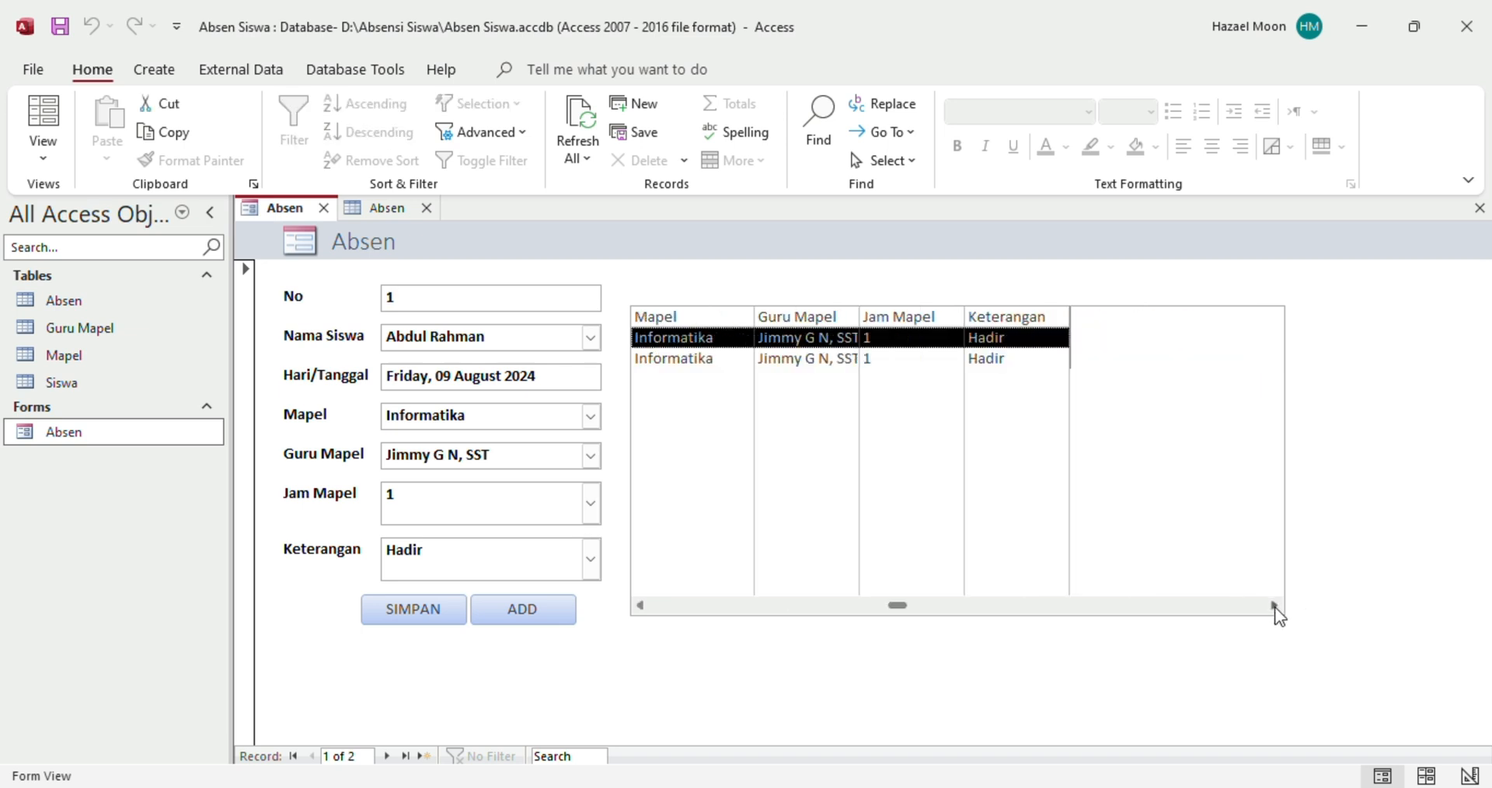
{"action": "left_click_drag", "start_coordinate": [900, 612], "coordinate": [645, 606]}
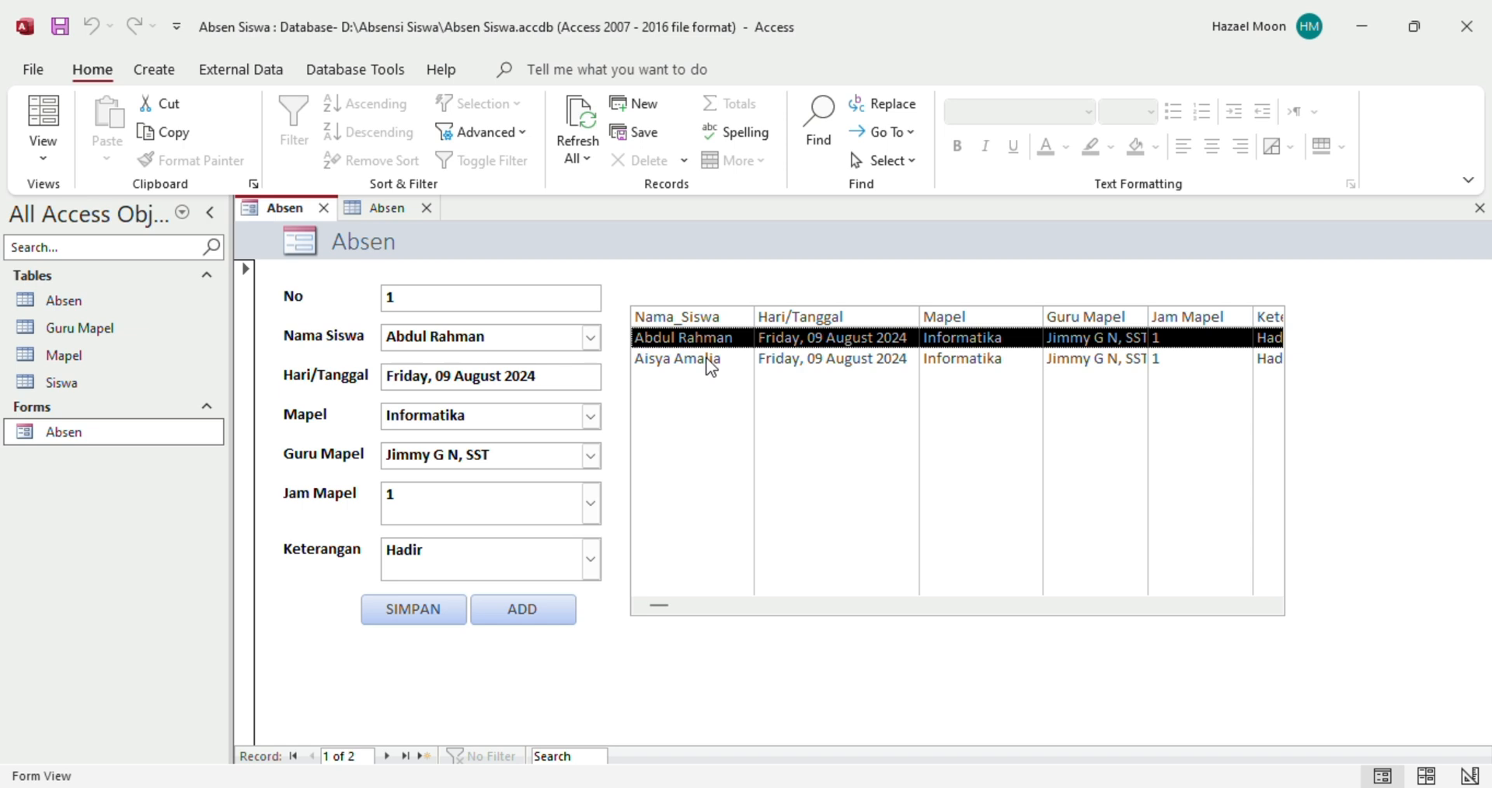
{"action": "left_click", "coordinate": [708, 359]}
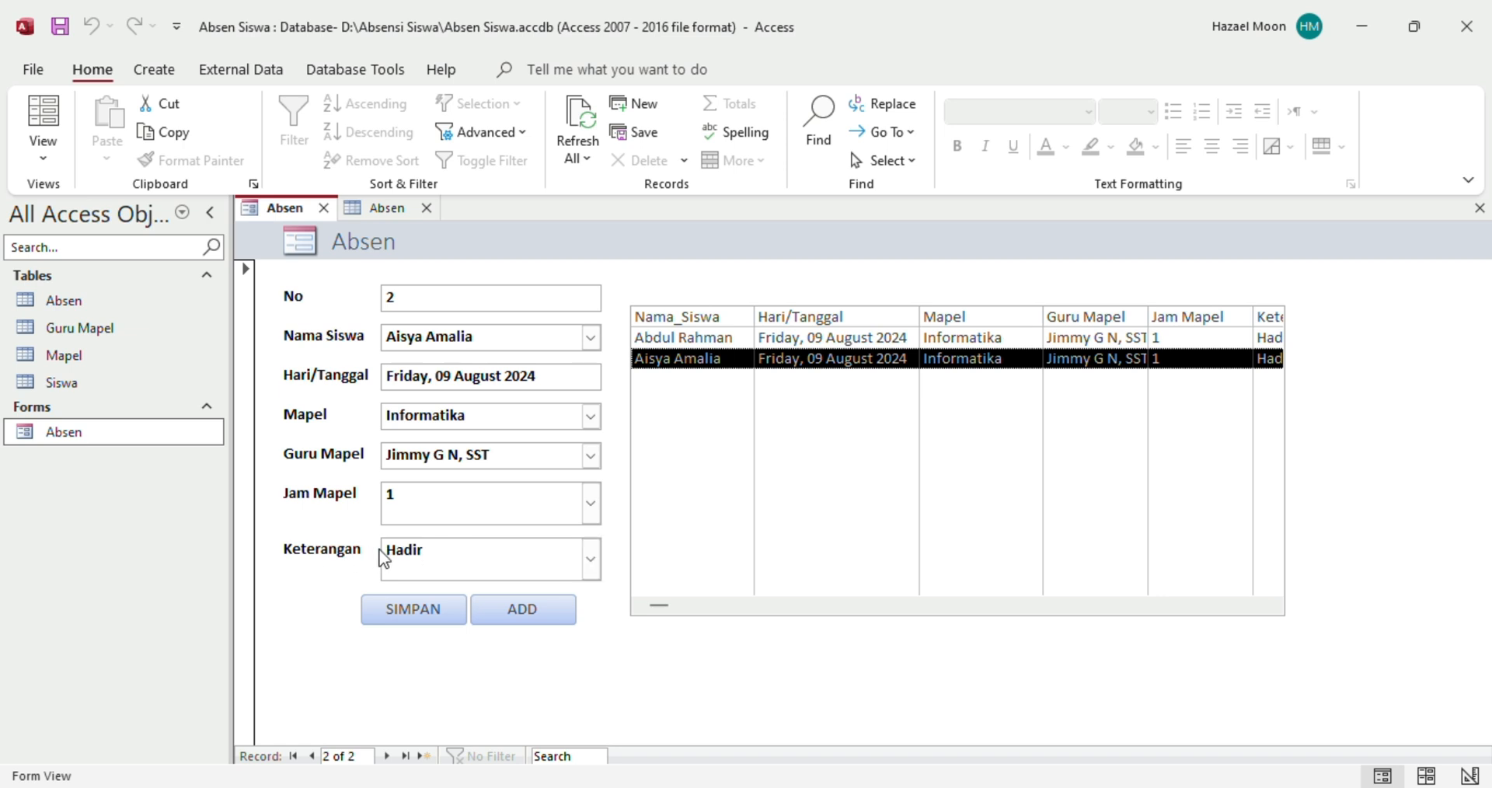
Change the second record's Keterangan from Hadir to Izin and save it with SIMPAN
{"action": "left_click", "coordinate": [592, 574]}
{"action": "left_click", "coordinate": [592, 573]}
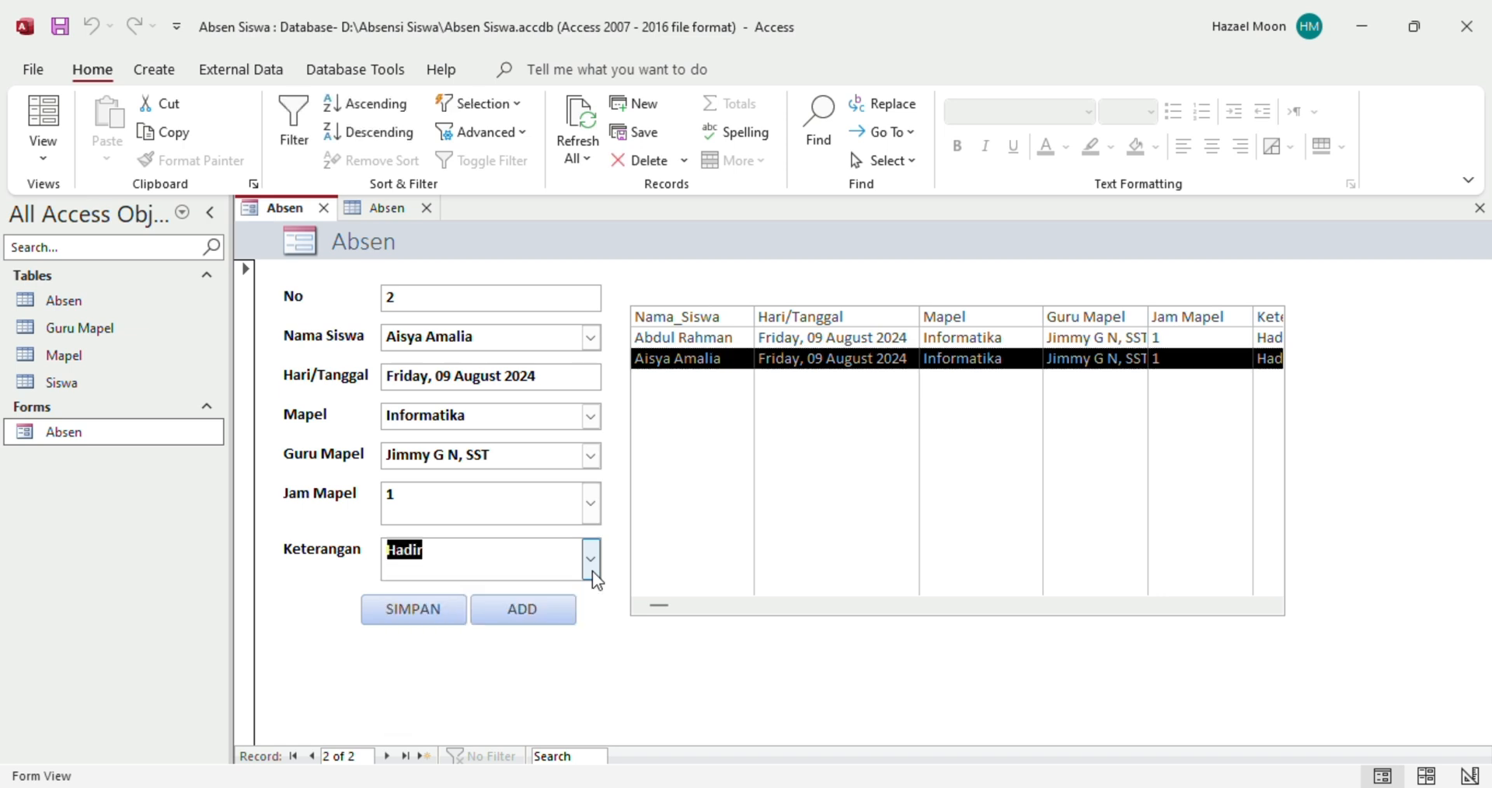
{"action": "left_click", "coordinate": [592, 573]}
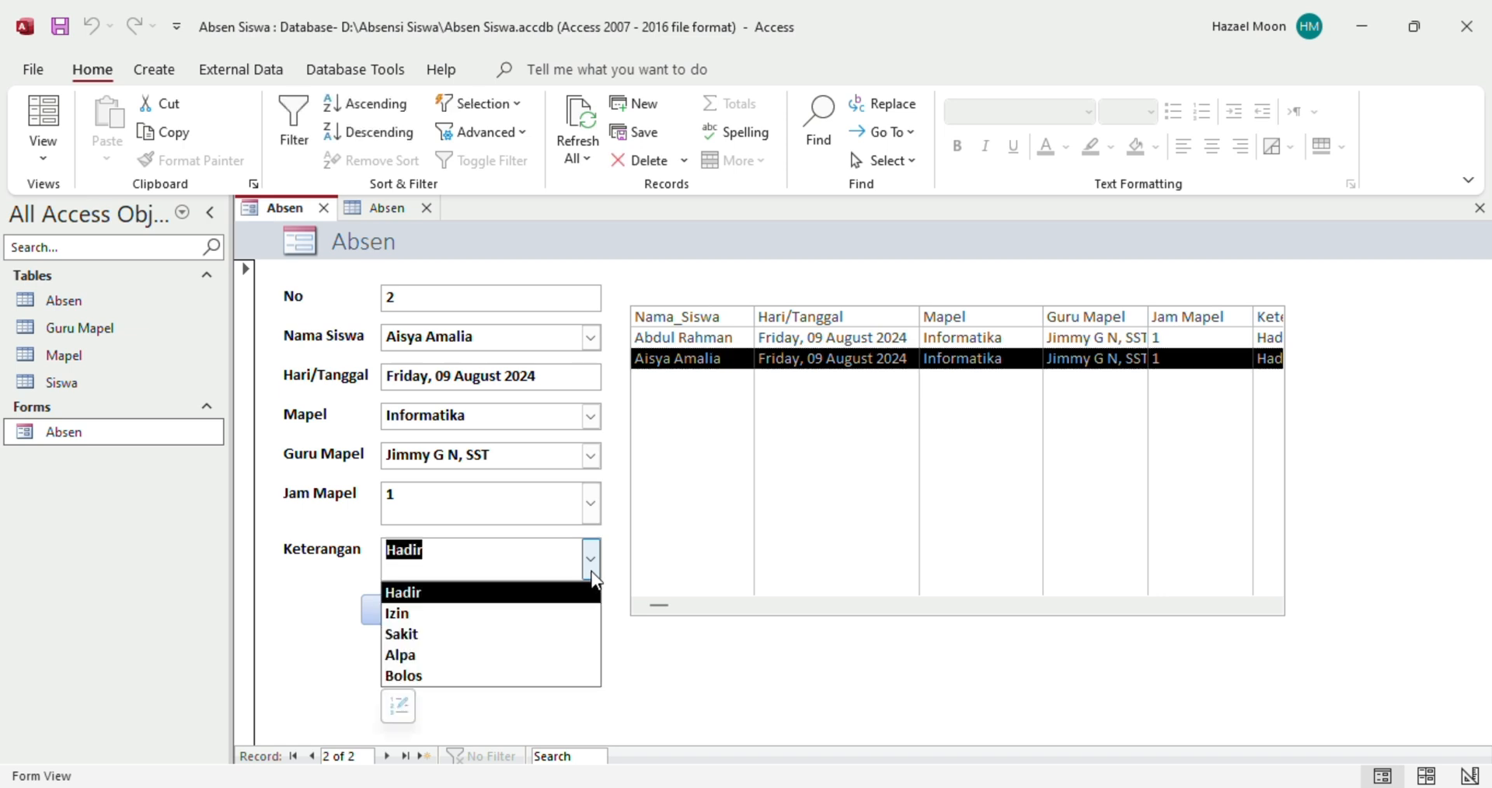
{"action": "left_click", "coordinate": [405, 618]}
{"action": "left_click", "coordinate": [416, 558]}
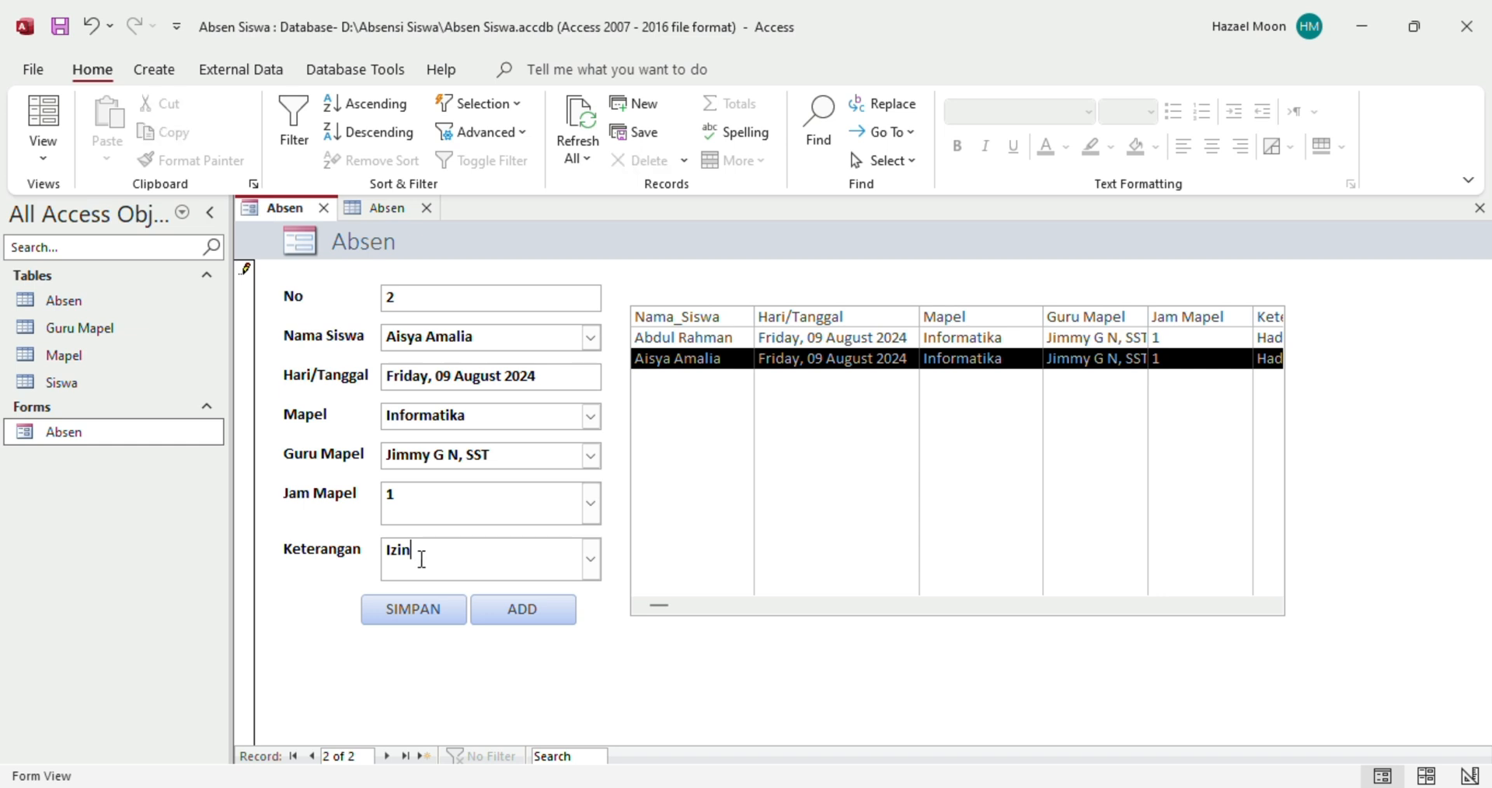
{"action": "left_click", "coordinate": [417, 613]}
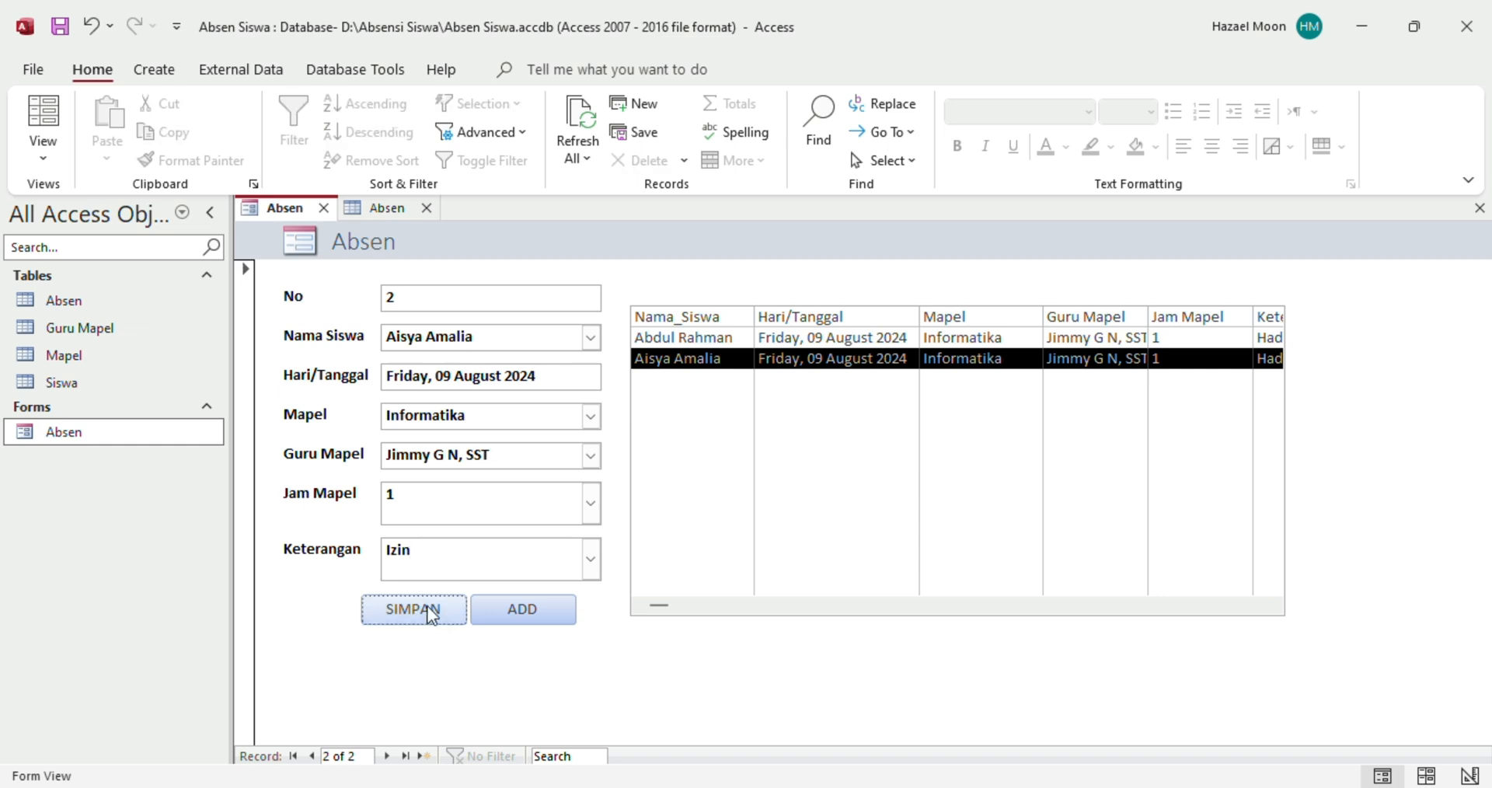
Refresh All and scroll the list box to confirm Keterangan shows Izin
{"action": "left_click", "coordinate": [1126, 606]}
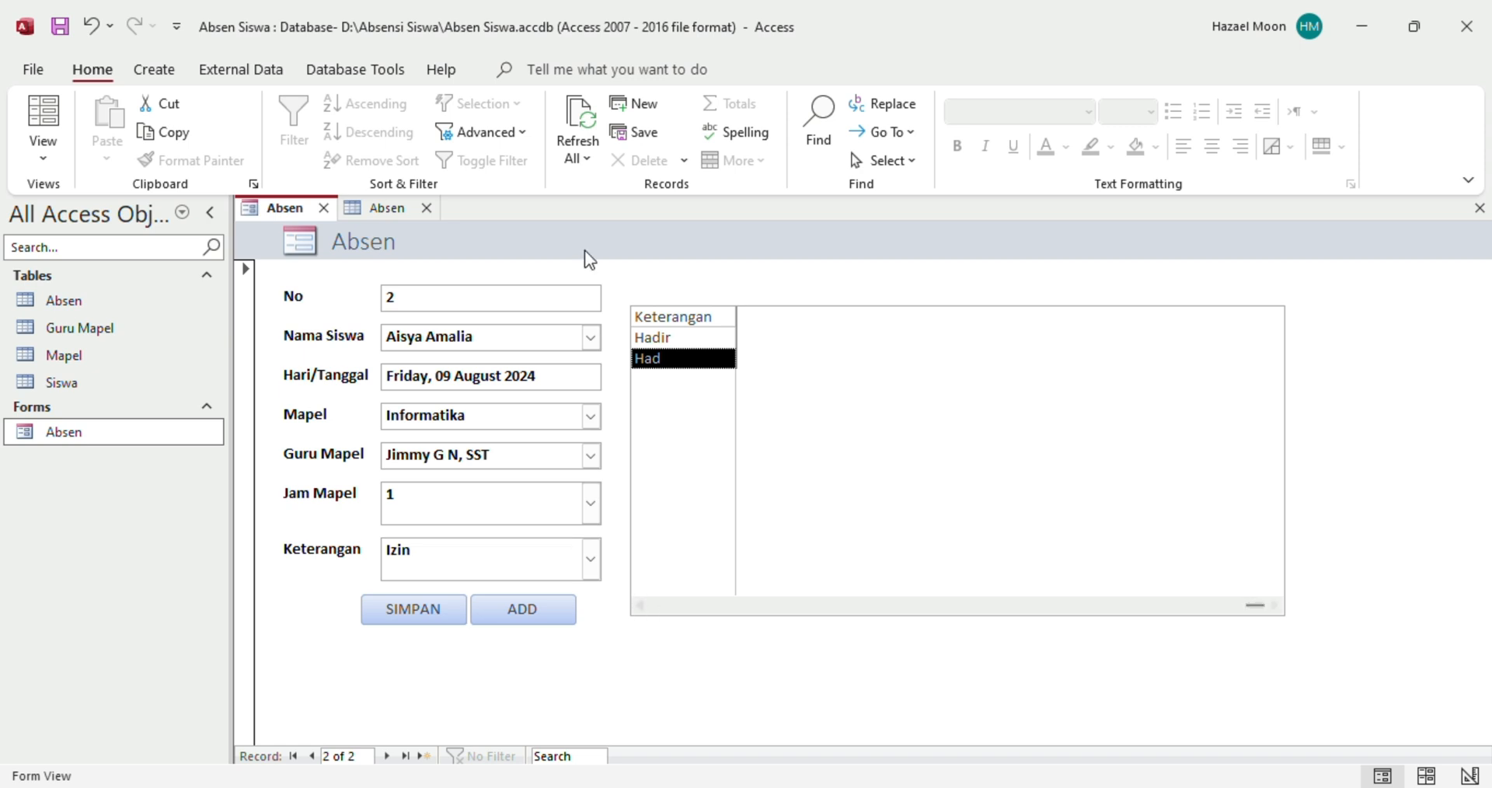
{"action": "left_click", "coordinate": [577, 140]}
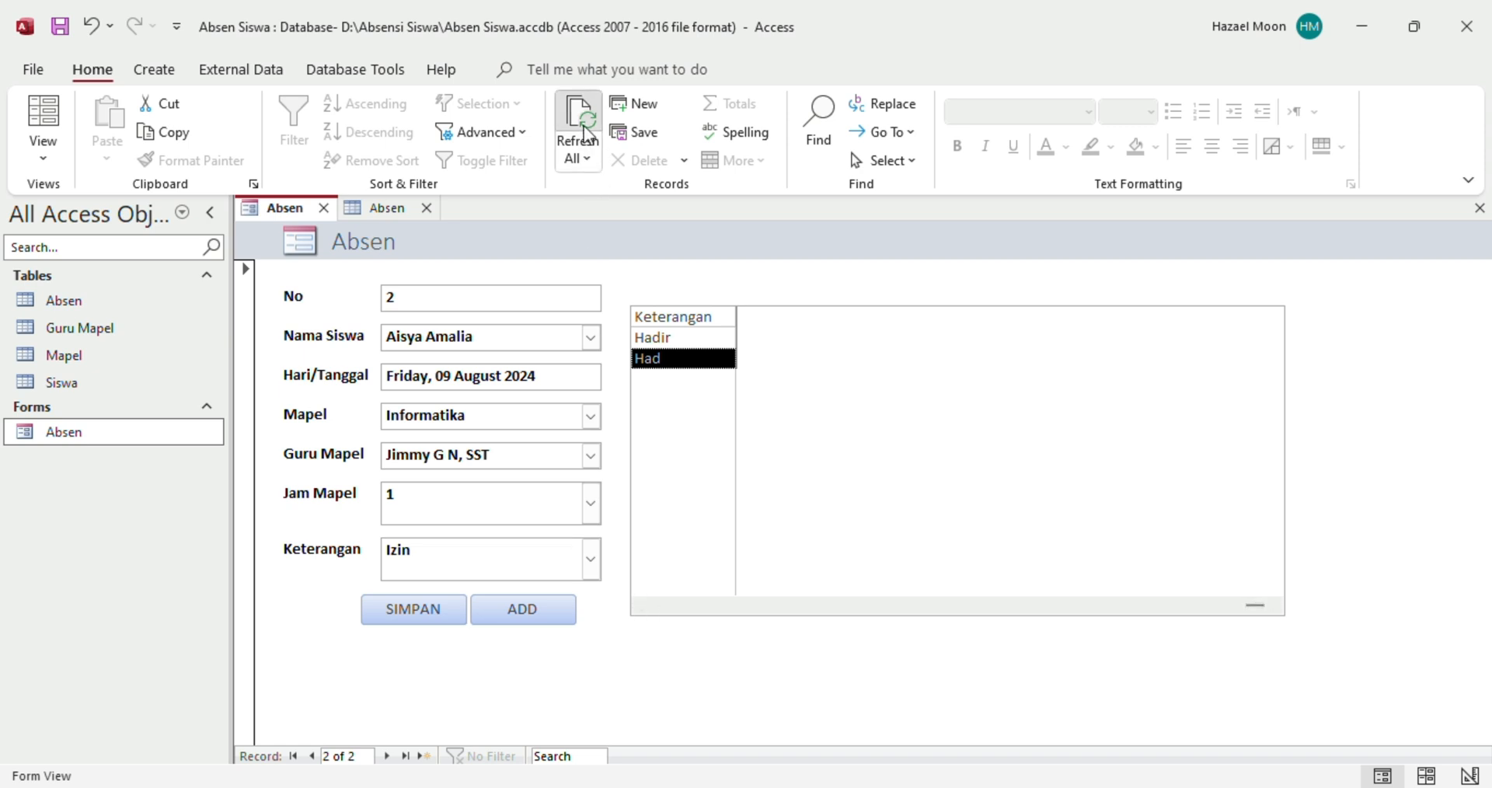
{"action": "left_click", "coordinate": [1272, 606]}
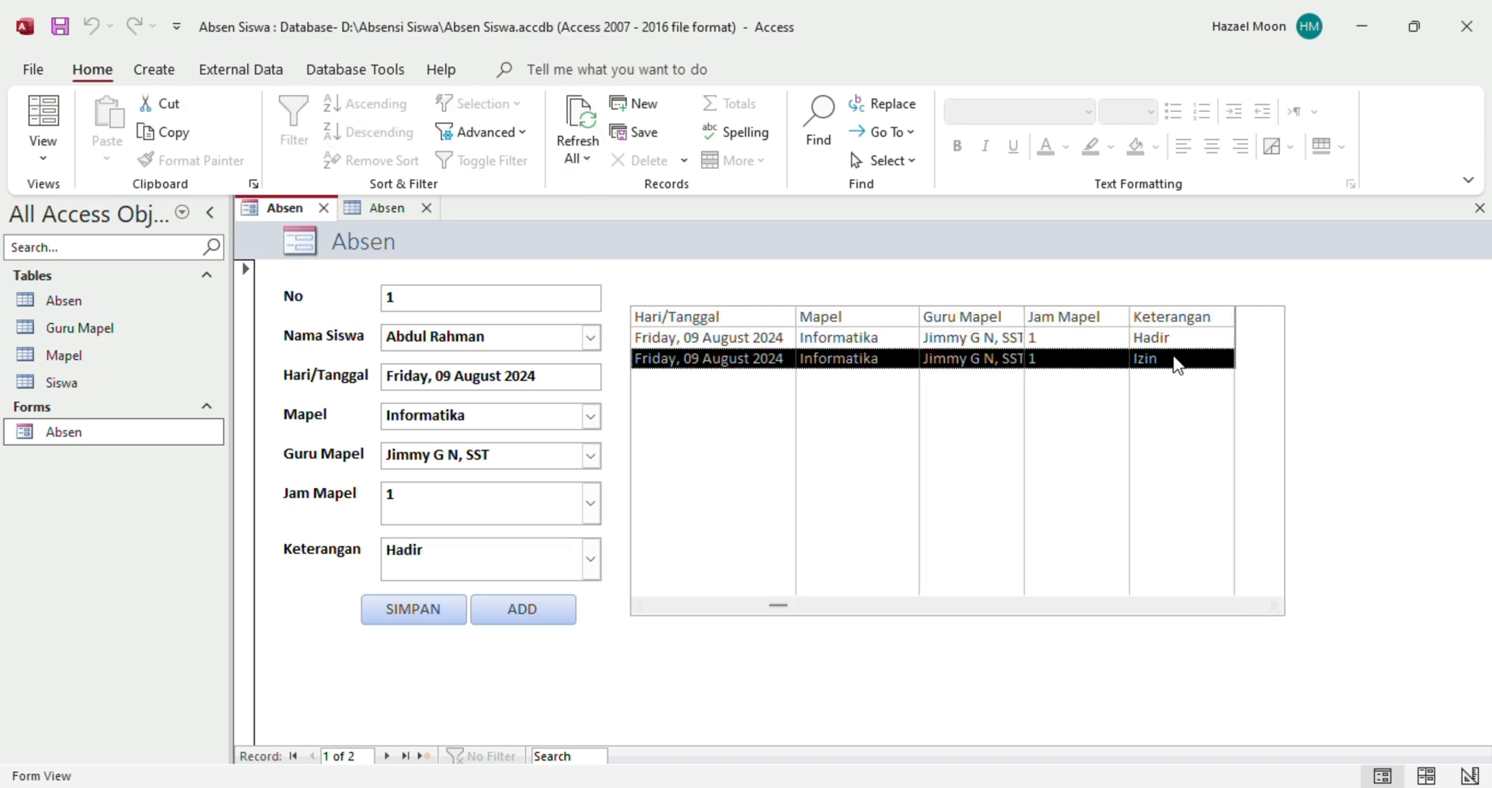
{"action": "left_click", "coordinate": [673, 607]}
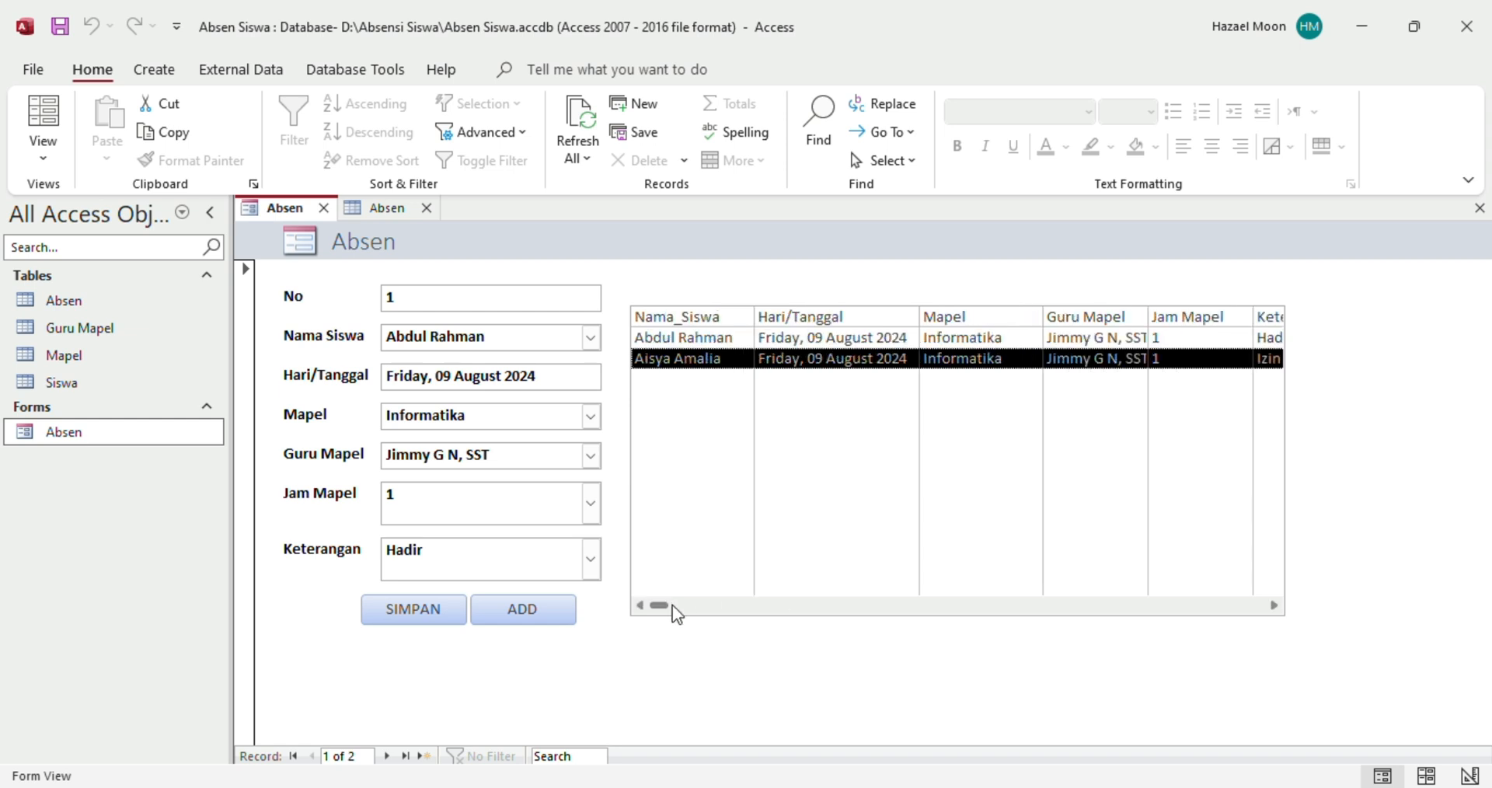